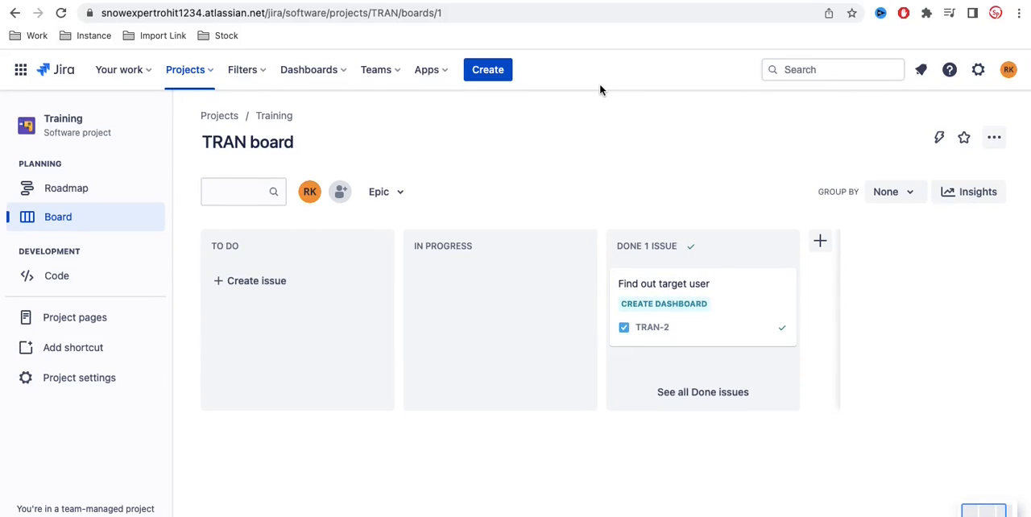
# Step: Open the Training project's roadmap and preview its image export without exporting it
pyautogui.click(85, 193)
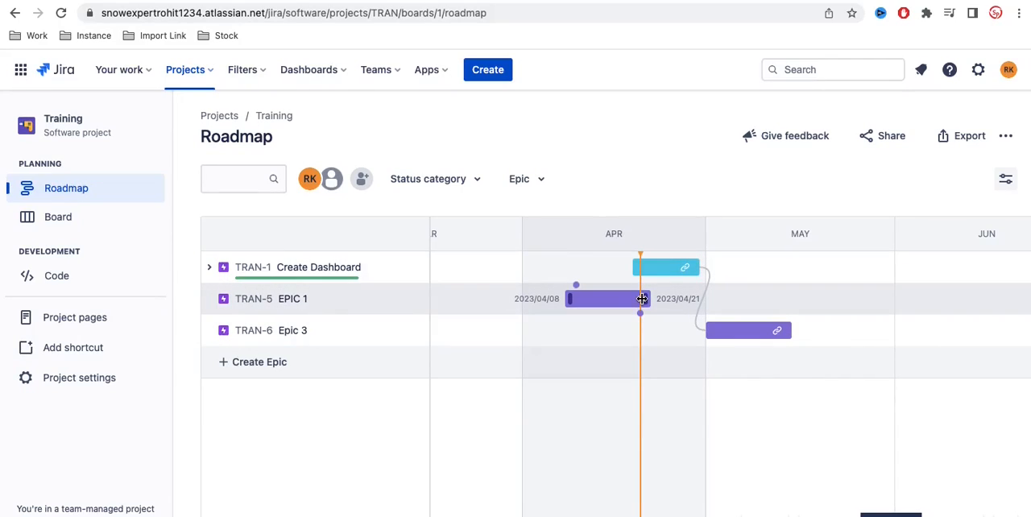
pyautogui.moveTo(680, 278)
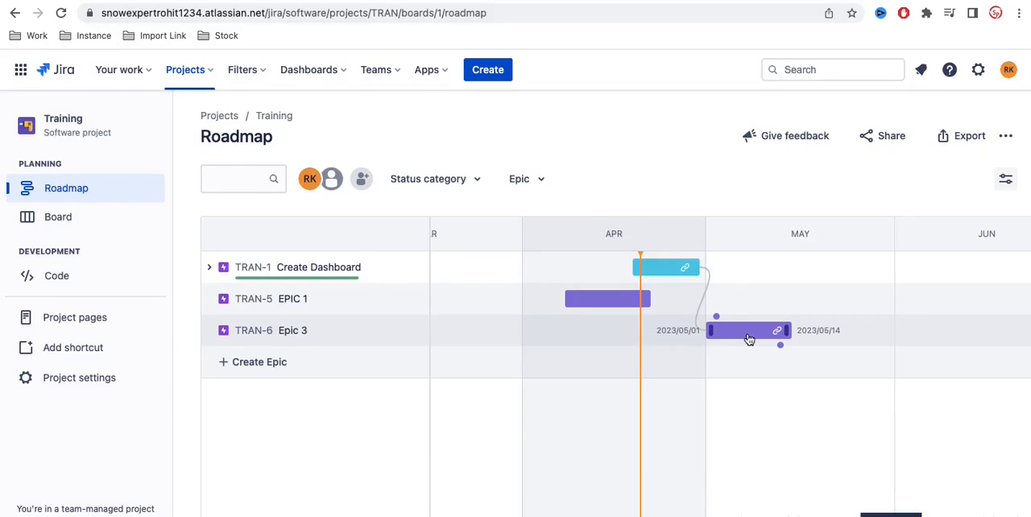
pyautogui.click(969, 136)
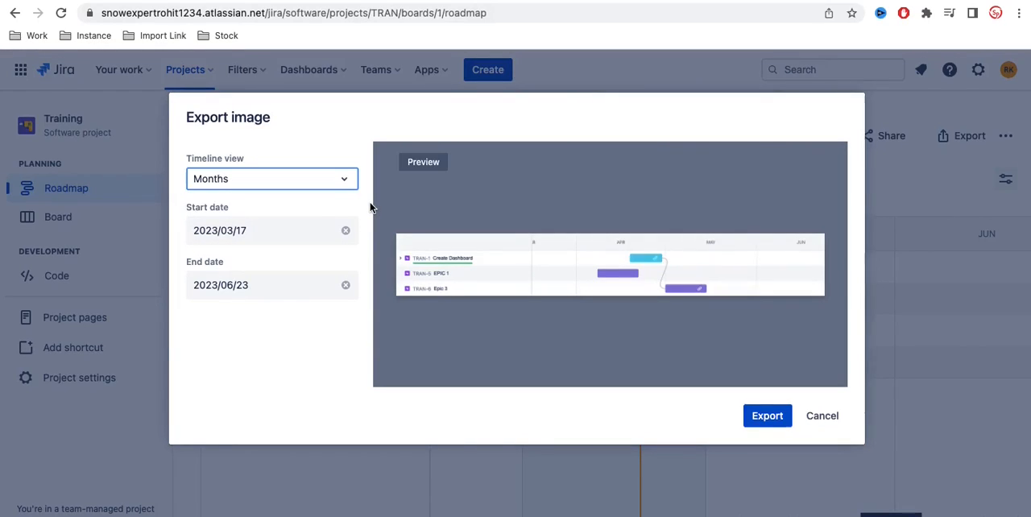
pyautogui.click(820, 418)
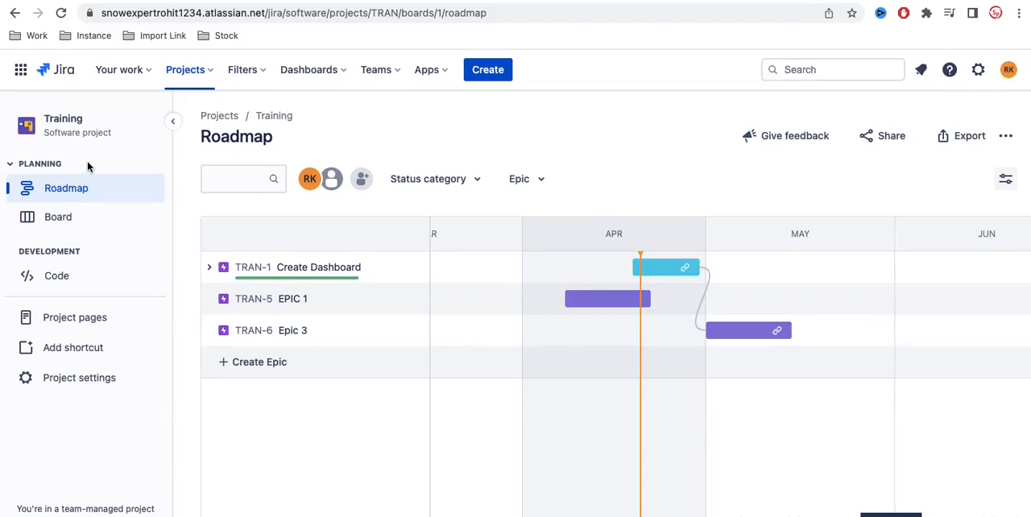
# Step: Expand the Create Dashboard epic on the roadmap and add a child task named "Test 123" to it
pyautogui.click(212, 268)
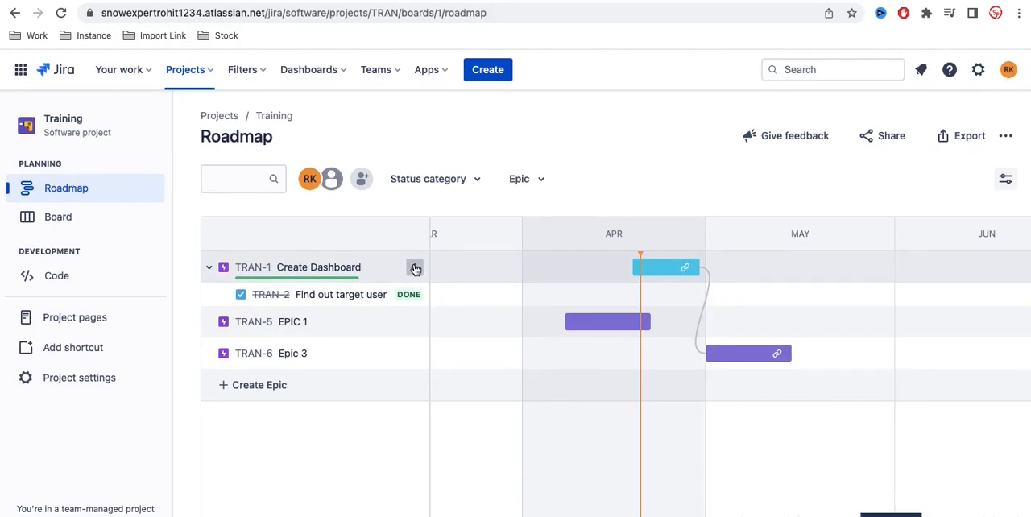
pyautogui.click(414, 269)
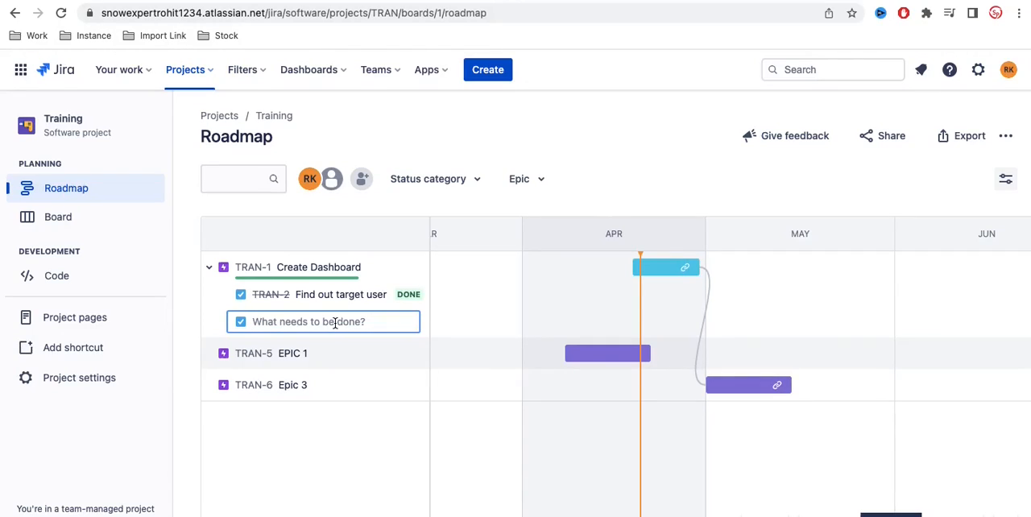
pyautogui.write('Test 123')
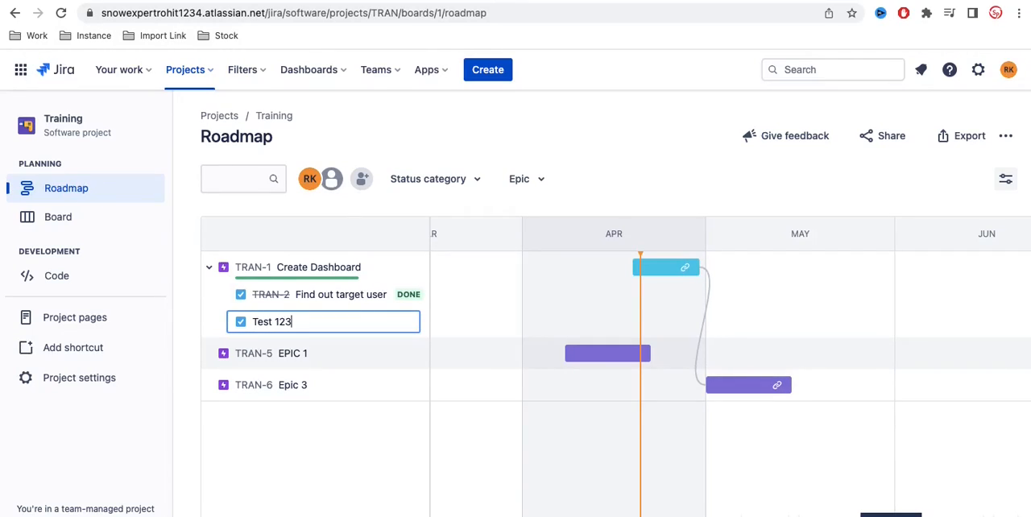
pyautogui.press('Return')
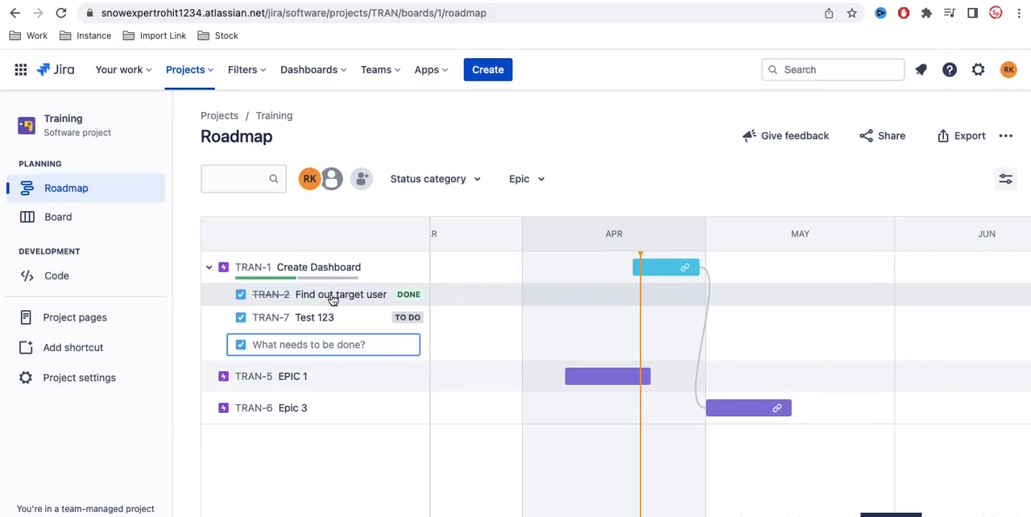
# Step: Open the Test 123 task from the project board and assign it to yourself
pyautogui.click(65, 217)
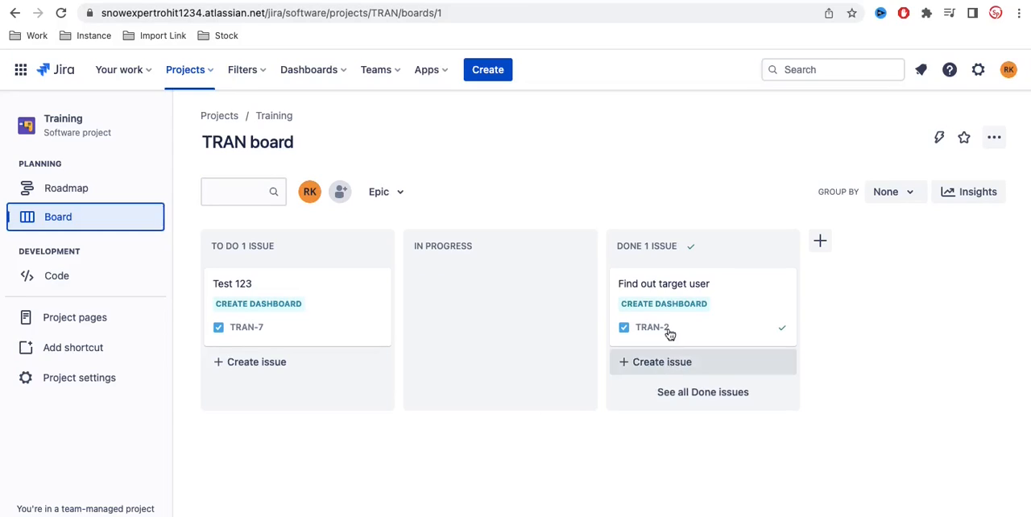
pyautogui.click(253, 304)
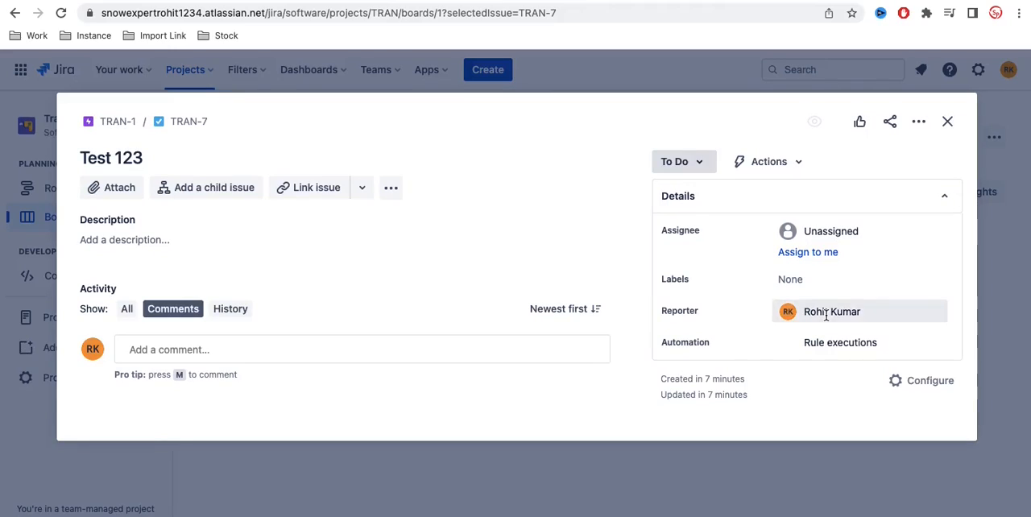
pyautogui.click(886, 230)
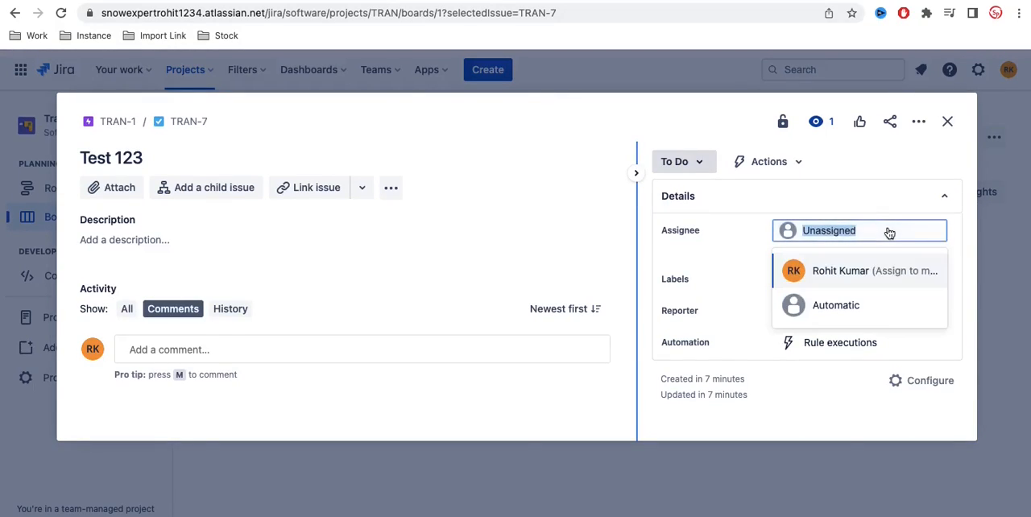
pyautogui.click(845, 272)
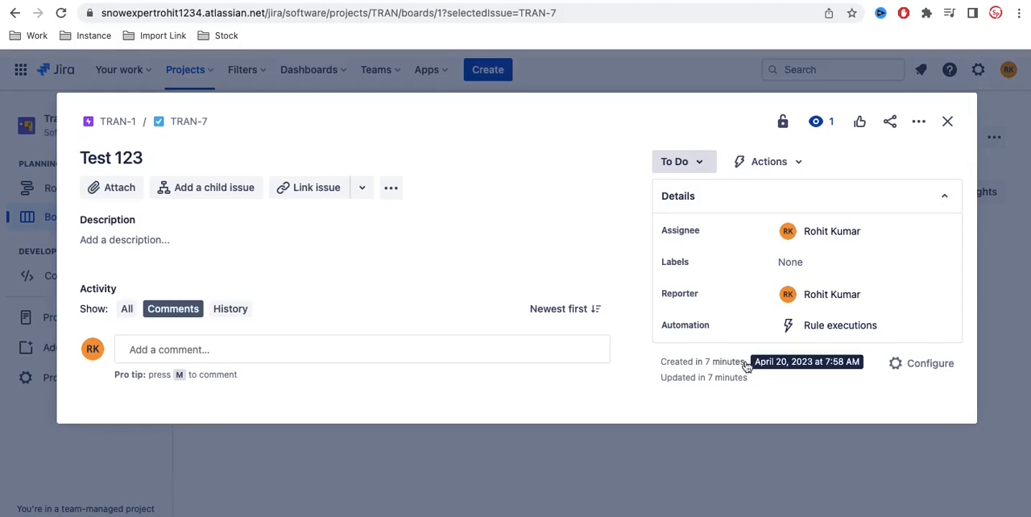
pyautogui.click(947, 122)
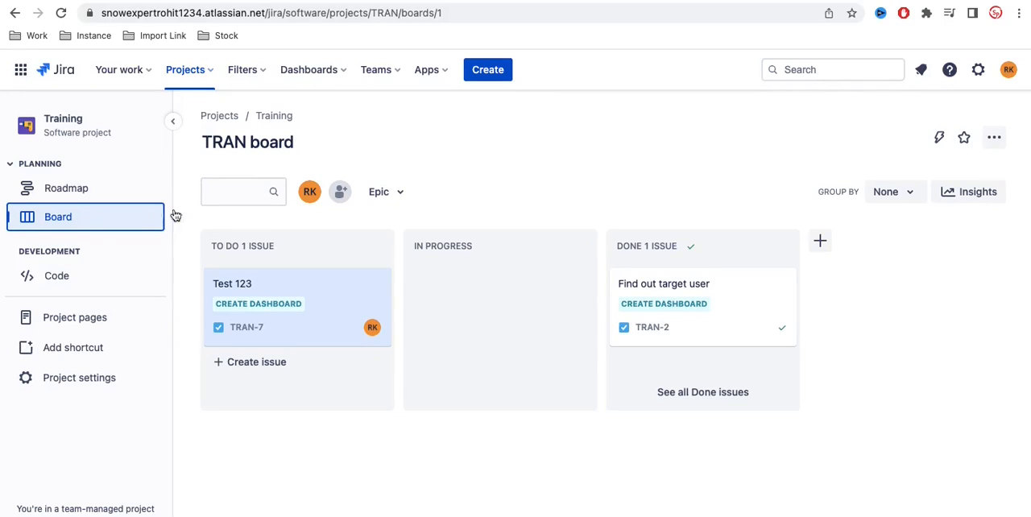
# Step: Examine the available issue types and fields in the new issue form without creating an issue
pyautogui.click(495, 71)
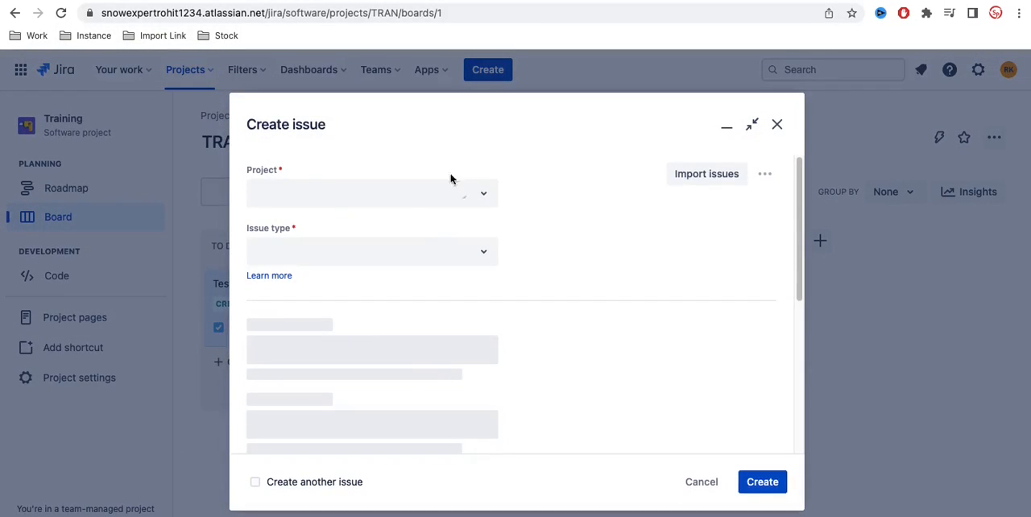
pyautogui.click(475, 252)
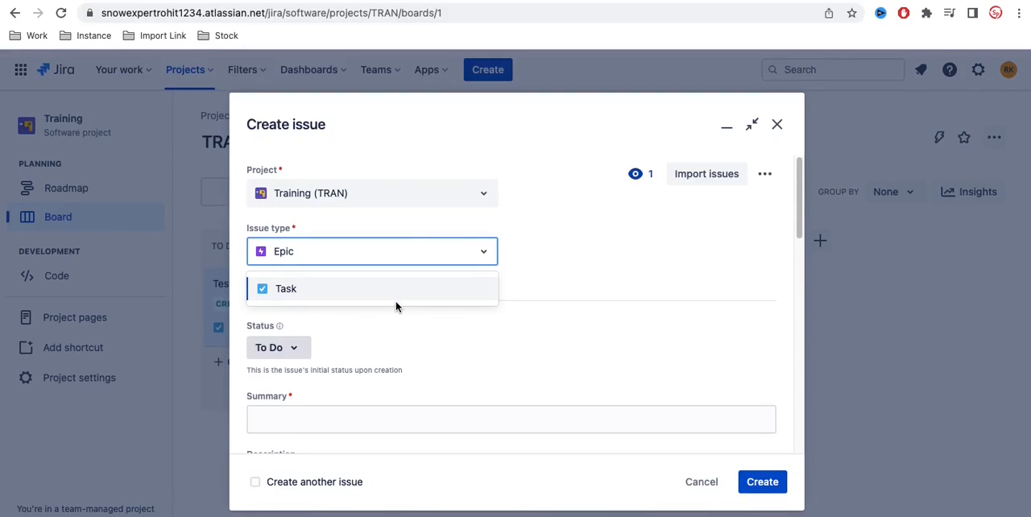
pyautogui.scroll(-5, 423, 379)
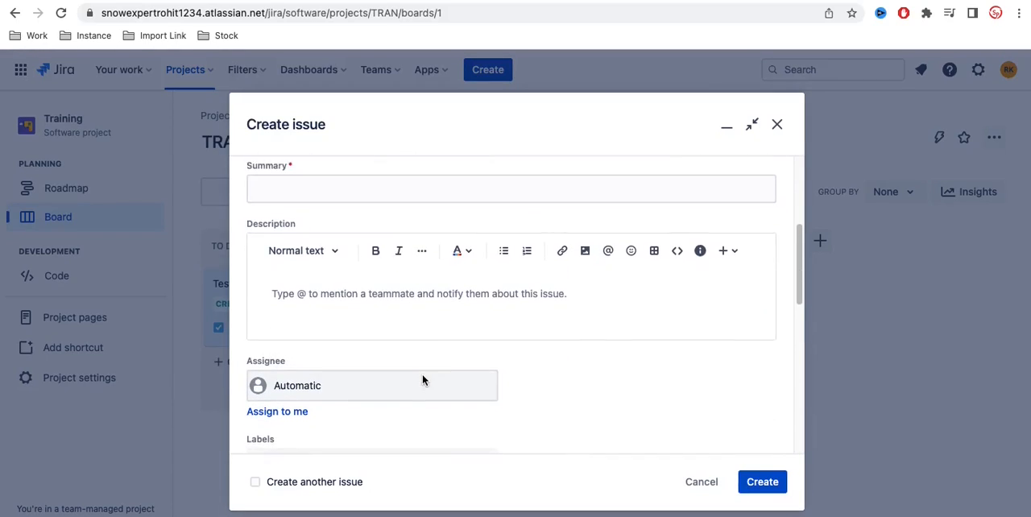
pyautogui.scroll(-10, 423, 380)
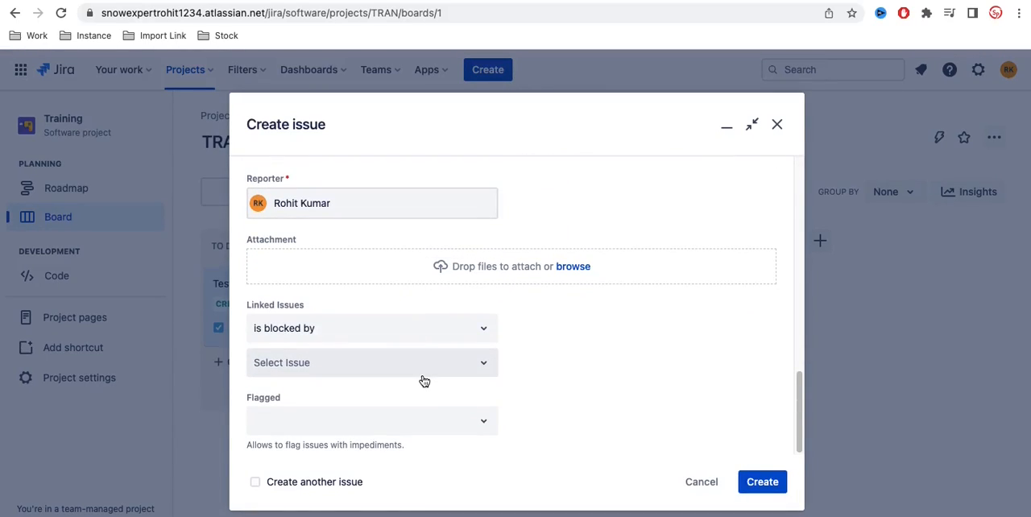
pyautogui.scroll(15, 425, 381)
pyautogui.scroll(-10, 423, 380)
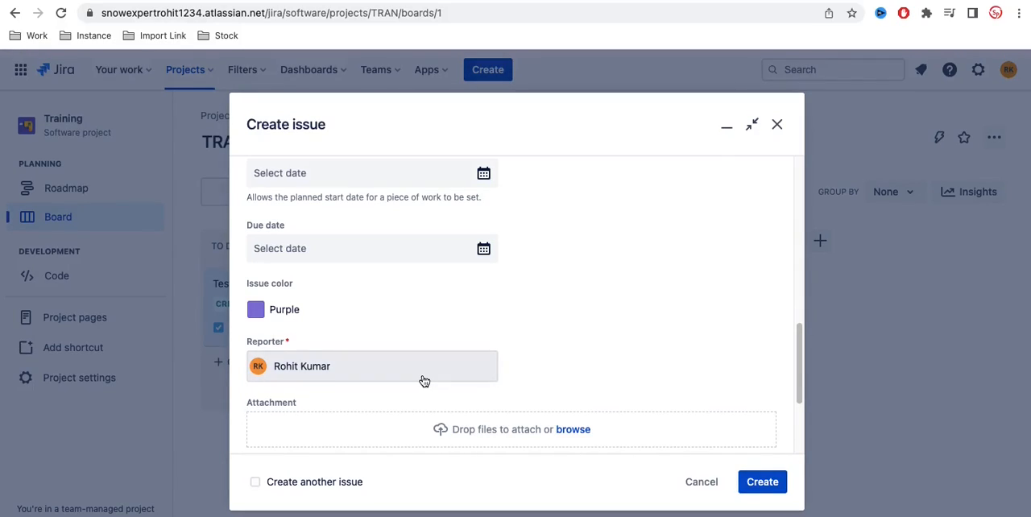
pyautogui.click(686, 484)
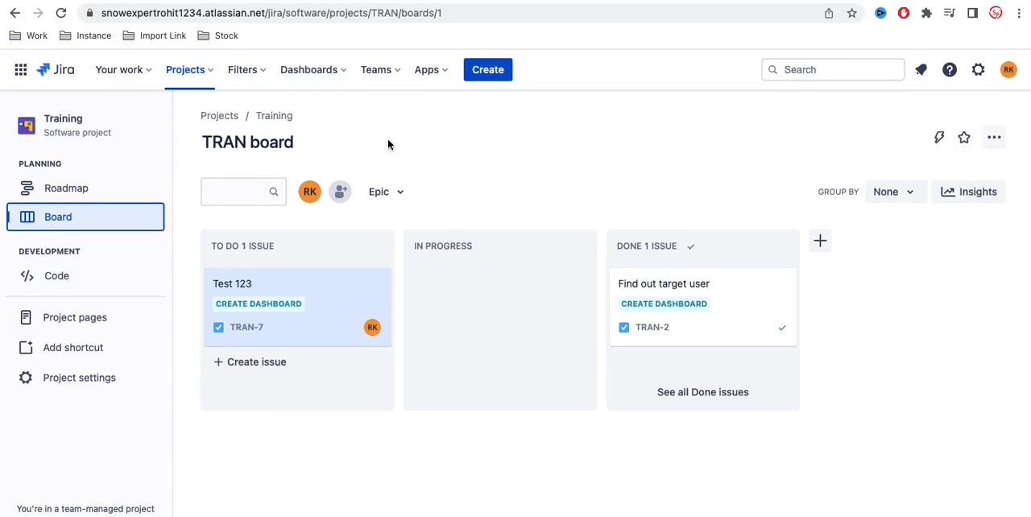
# Step: Highlight the Jira site's base address and its custom subdomain in the page URL
pyautogui.click(266, 13)
pyautogui.moveTo(265, 13); pyautogui.dragTo(93, 16)
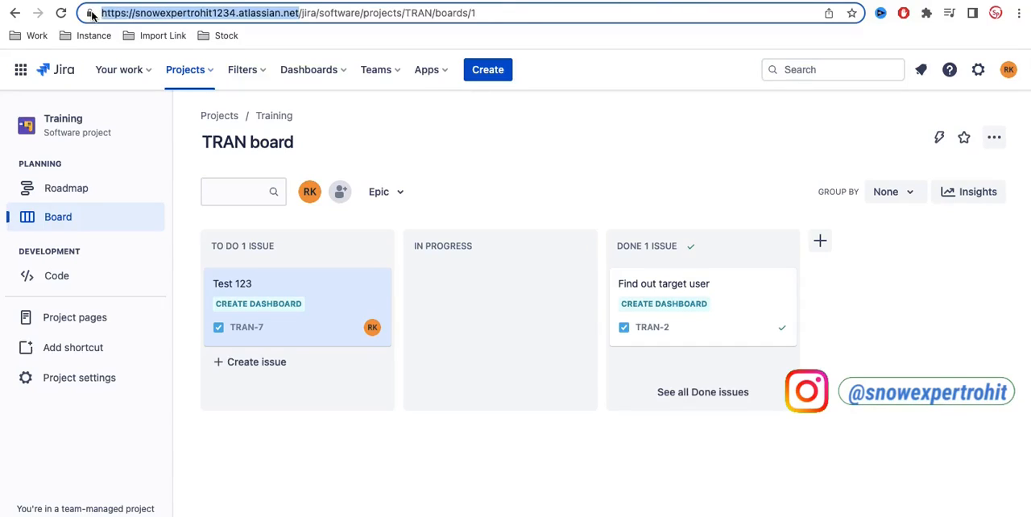
pyautogui.doubleClick(168, 13)
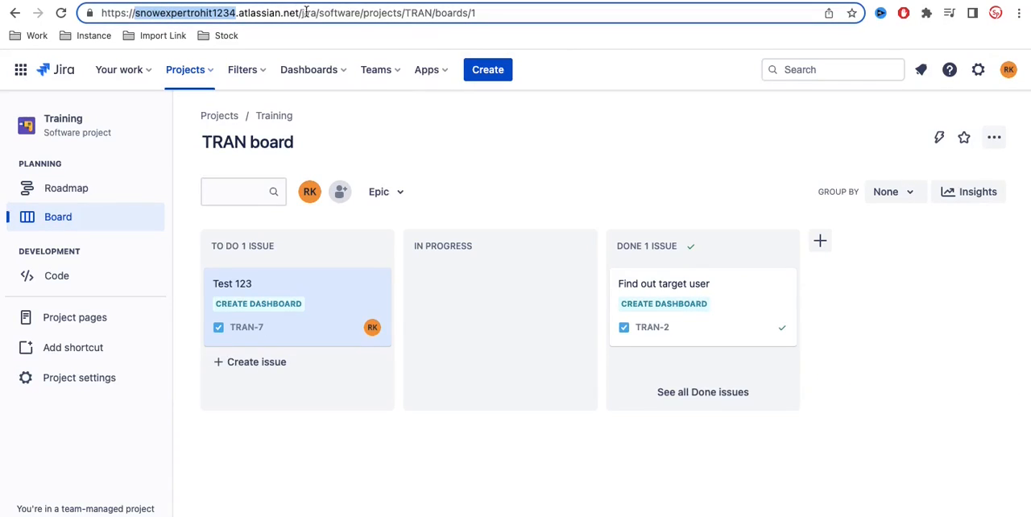
pyautogui.moveTo(299, 13); pyautogui.dragTo(121, 21)
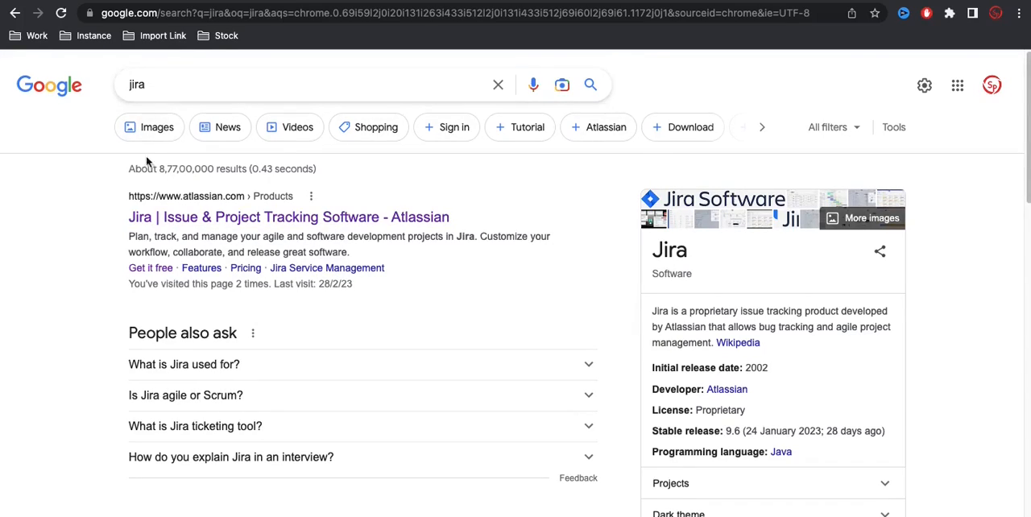
# Step: Open Atlassian's Jira product page from the Google results and skim its features and templates
pyautogui.click(162, 228)
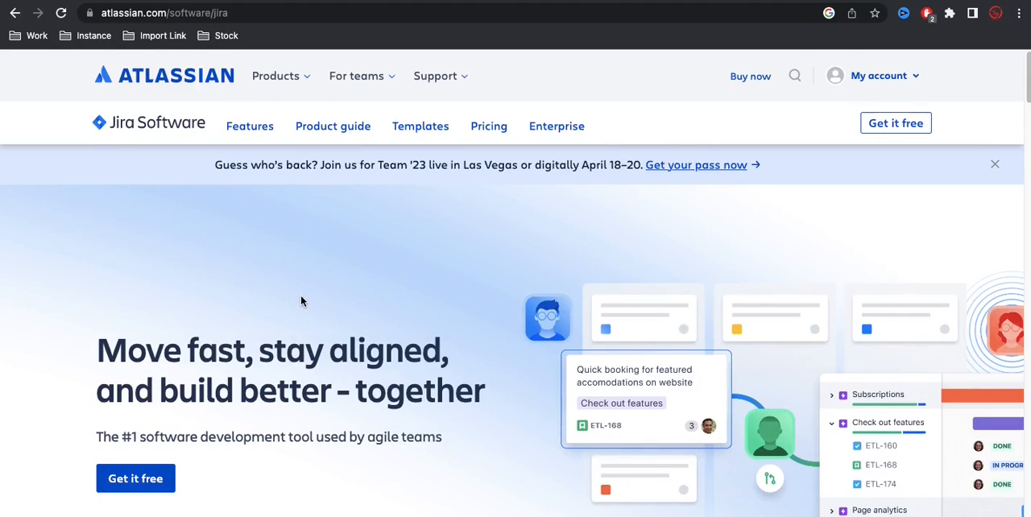
pyautogui.scroll(-8, 301, 301)
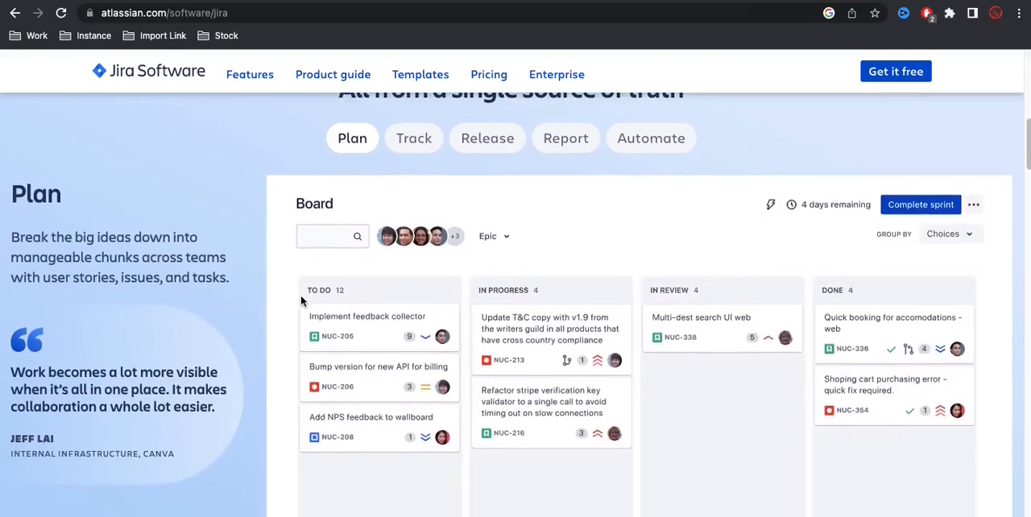
pyautogui.scroll(-6, 301, 301)
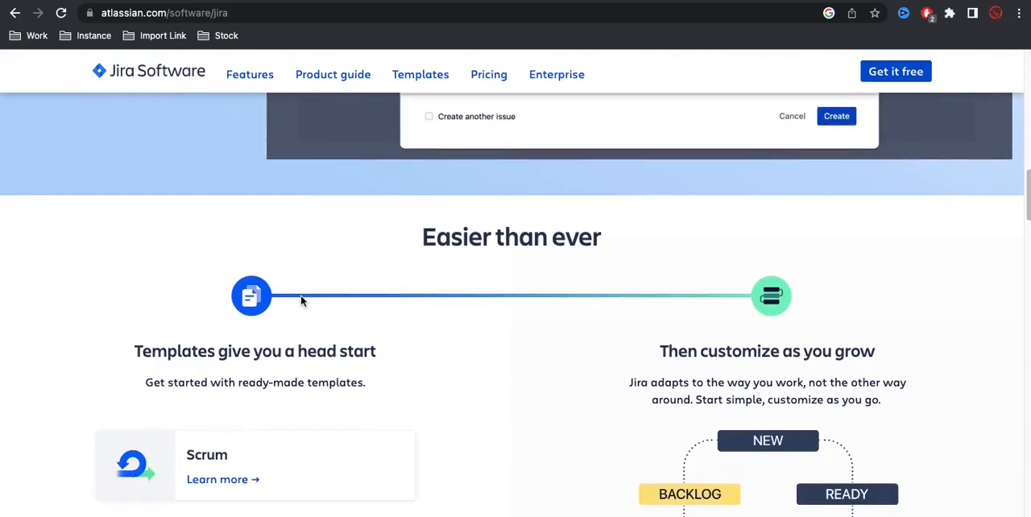
pyautogui.scroll(-20, 302, 302)
pyautogui.scroll(17, 301, 301)
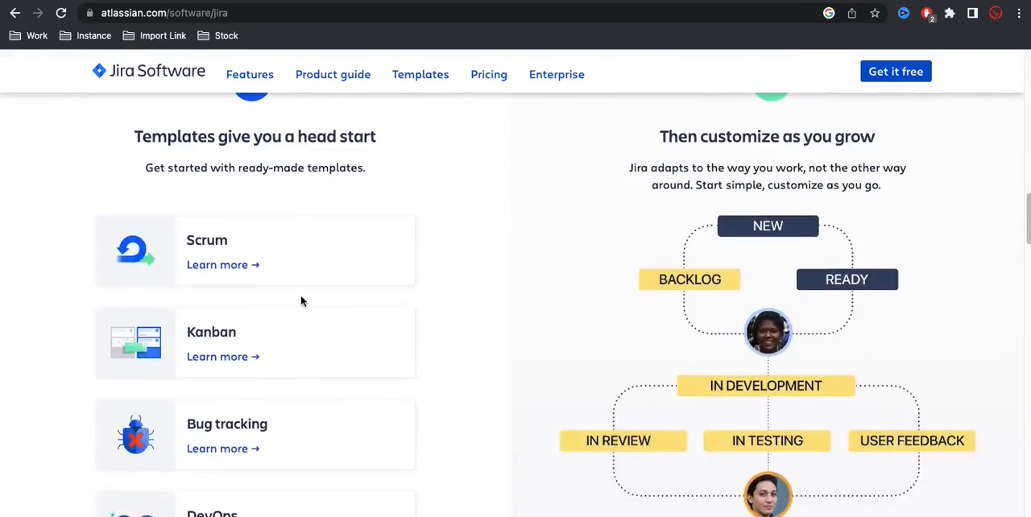
pyautogui.scroll(17, 302, 302)
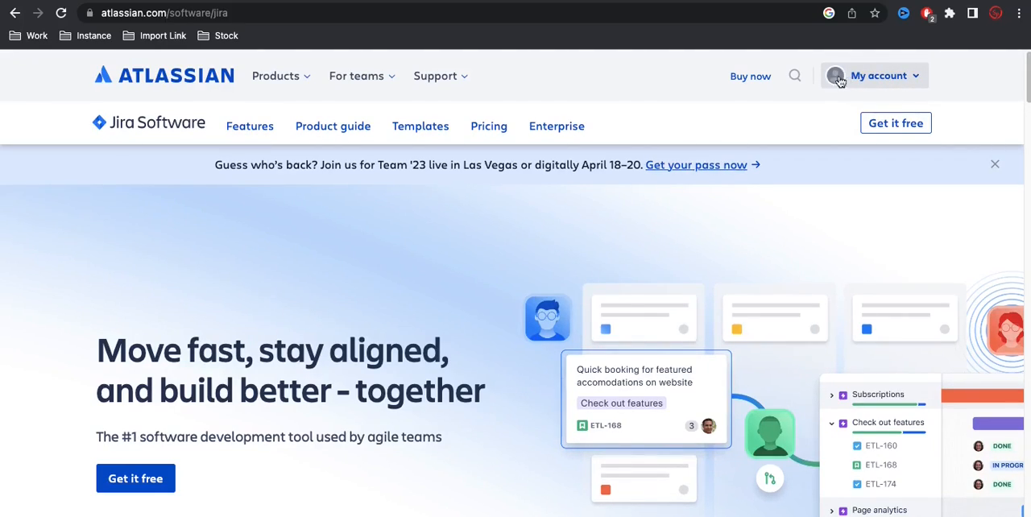
# Step: Check the account login options, start the free Jira Software sign-up, and review the free plan and second product offers
pyautogui.click(876, 83)
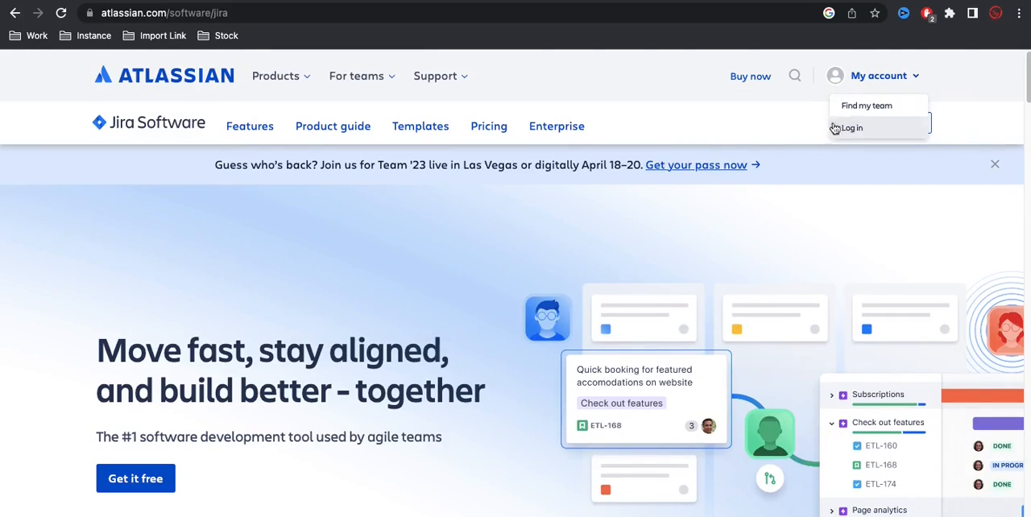
pyautogui.click(894, 128)
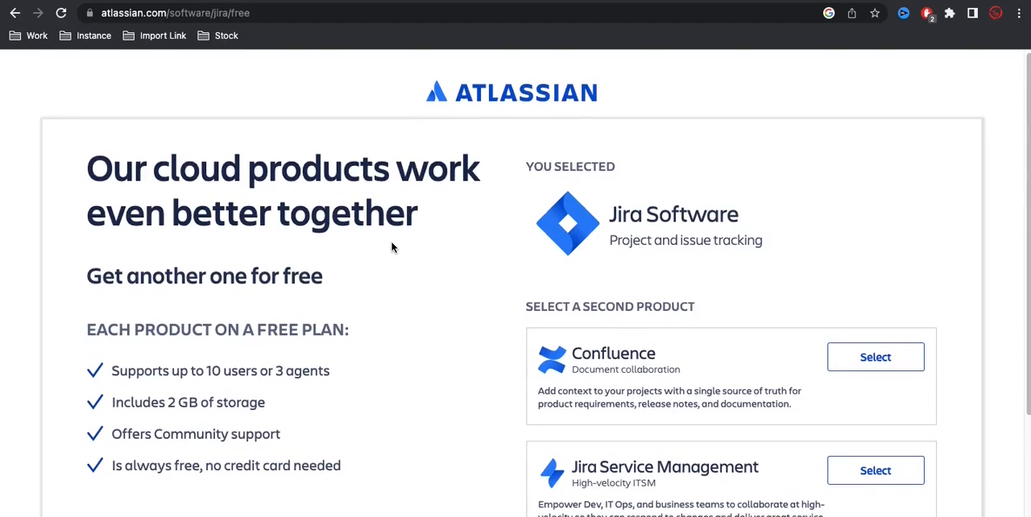
pyautogui.scroll(-2, 391, 247)
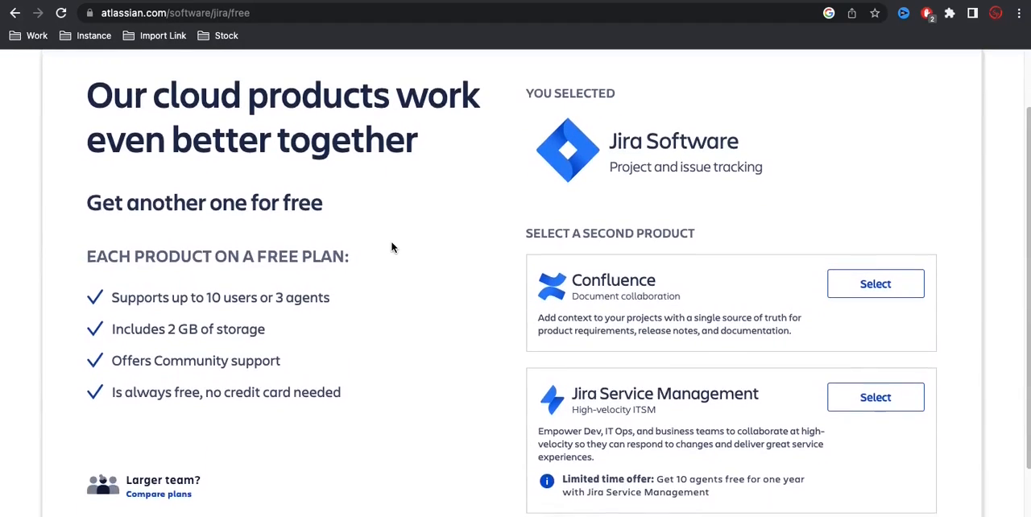
pyautogui.scroll(-1, 391, 247)
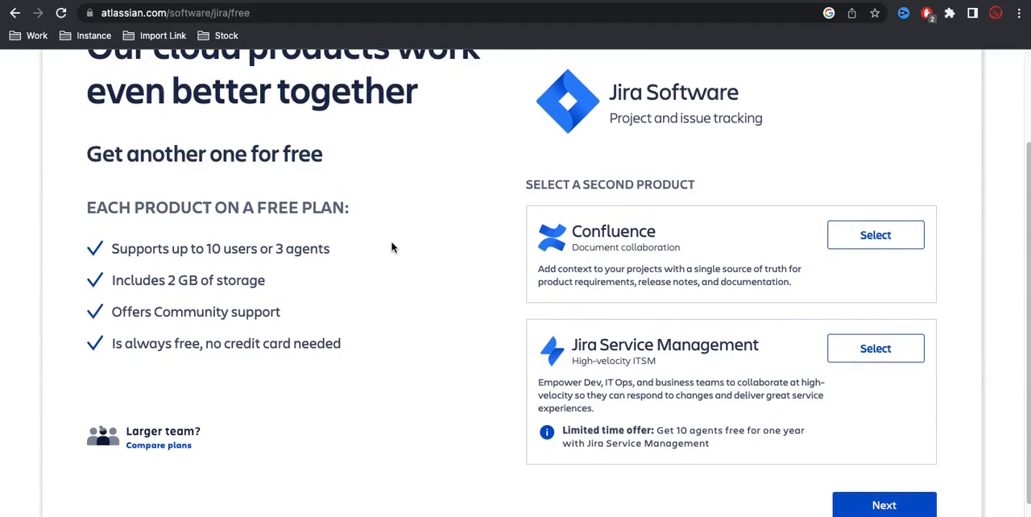
pyautogui.scroll(1, 392, 247)
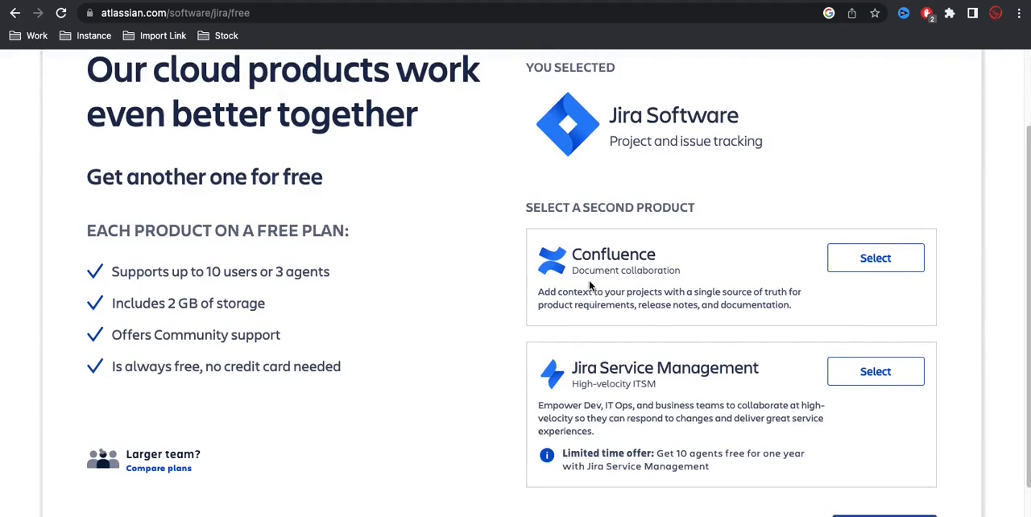
pyautogui.scroll(3, 580, 259)
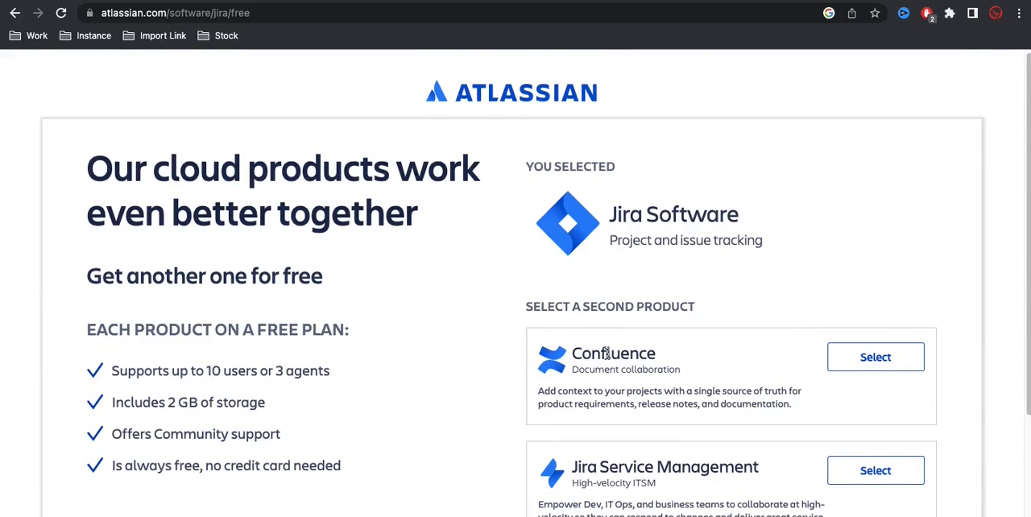
pyautogui.scroll(-3, 607, 355)
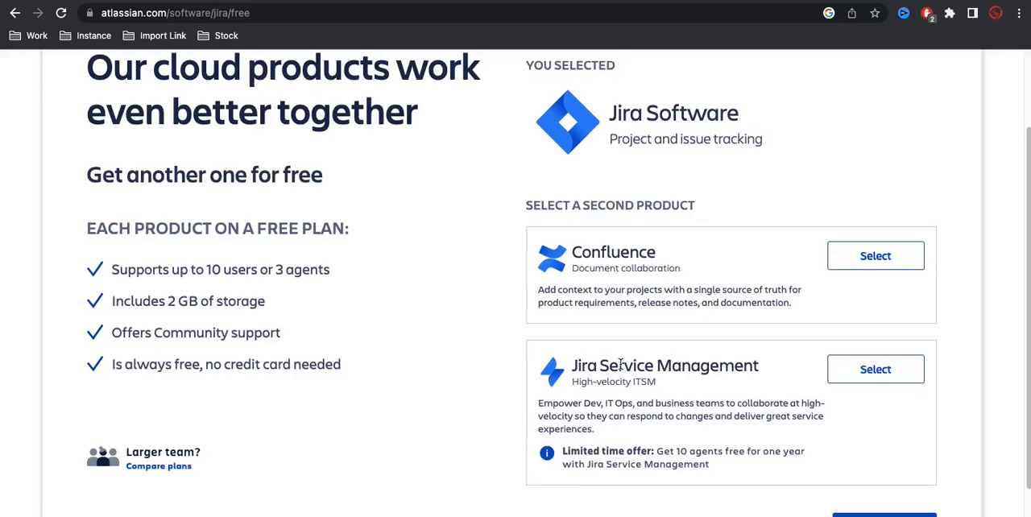
pyautogui.scroll(-1, 620, 366)
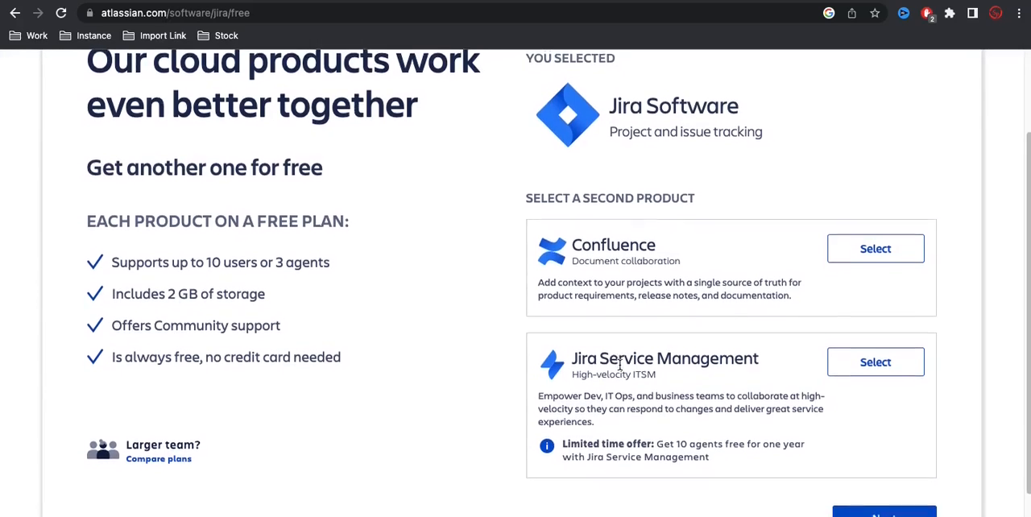
# Step: Compare Confluence and Jira Service Management as the second free product, choose Jira Service Management, and continue to the sign-up form
pyautogui.click(870, 240)
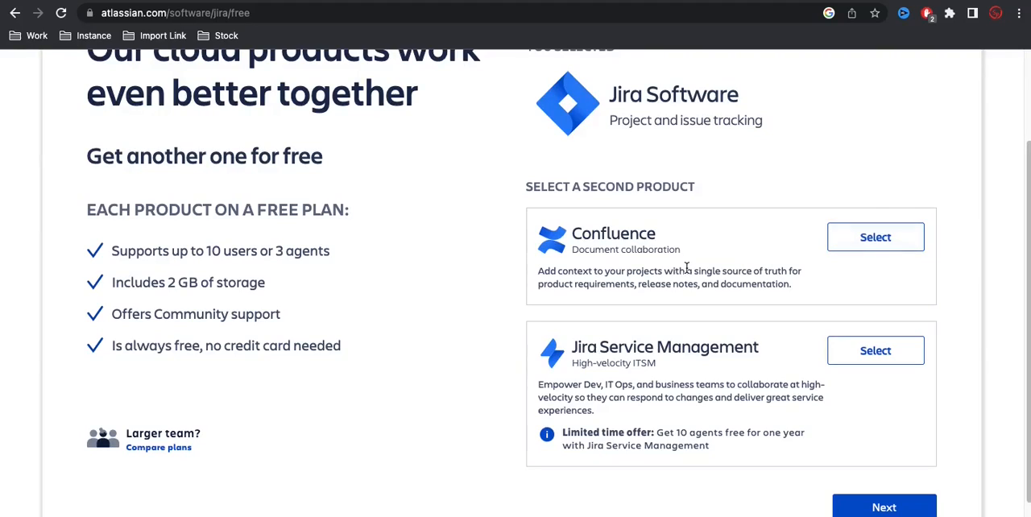
pyautogui.scroll(-1, 684, 271)
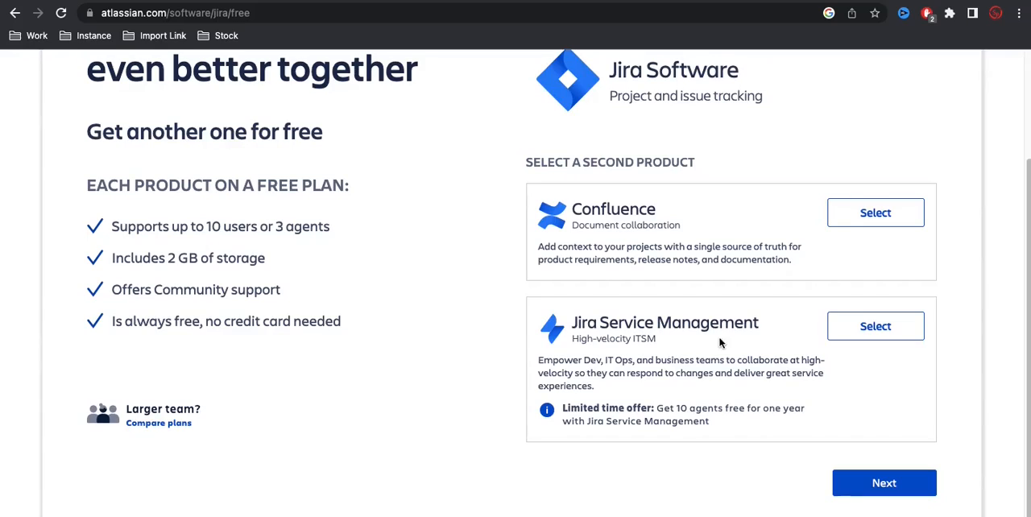
pyautogui.click(876, 326)
pyautogui.click(883, 215)
pyautogui.scroll(-1, 812, 245)
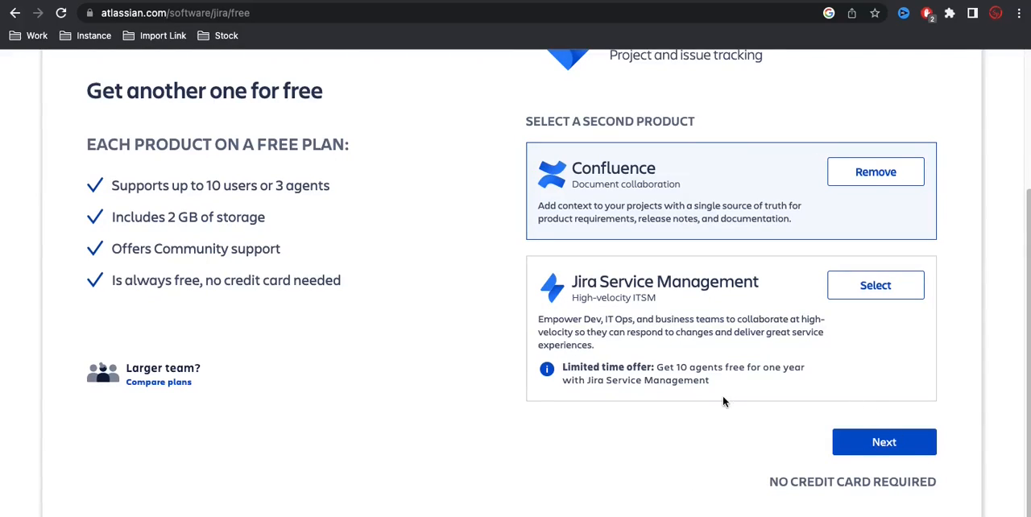
pyautogui.scroll(1, 721, 409)
pyautogui.click(858, 299)
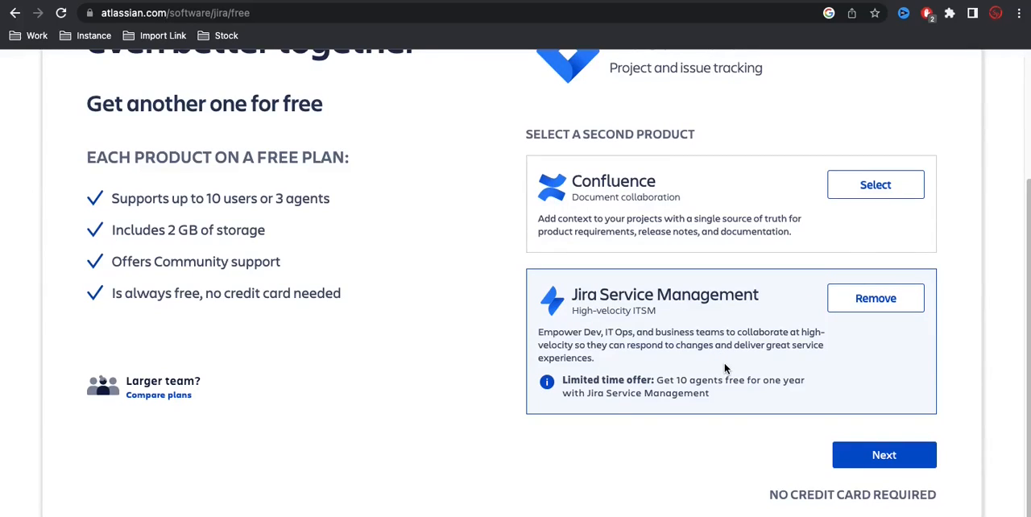
pyautogui.scroll(3, 724, 368)
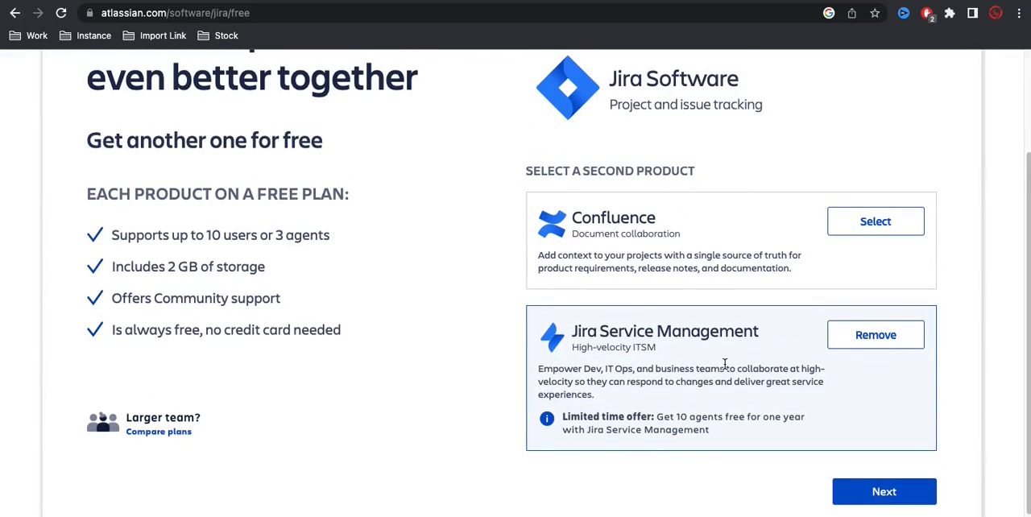
pyautogui.scroll(-3, 725, 364)
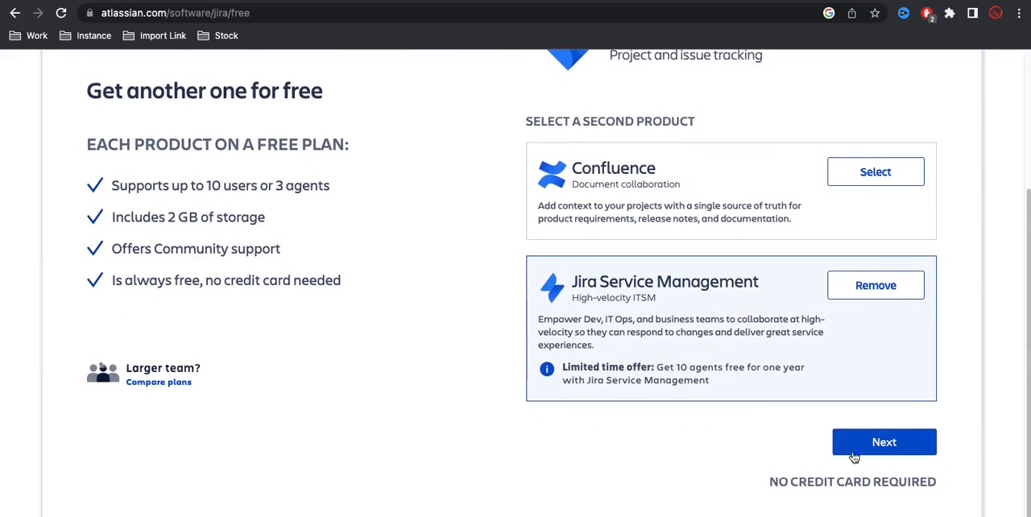
pyautogui.click(878, 444)
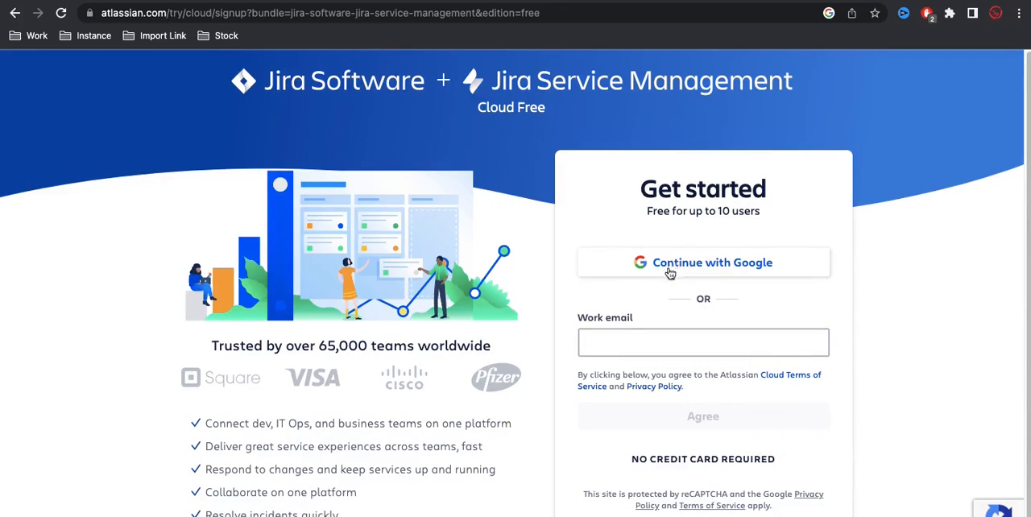
# Step: Fill in the work email on the sign-up form and agree to the terms to request the verification email
pyautogui.click(636, 343)
pyautogui.hotkey('ctrl', 'v')
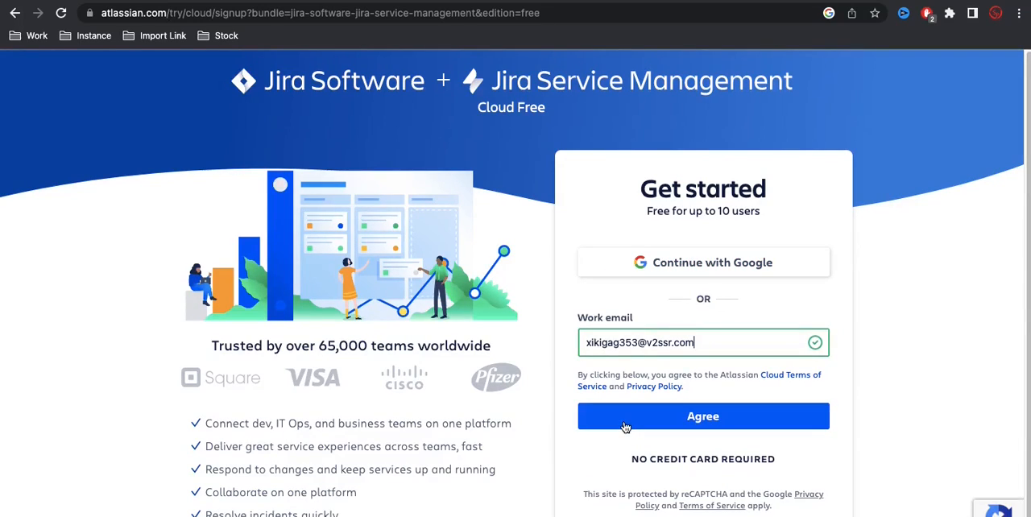
pyautogui.click(625, 427)
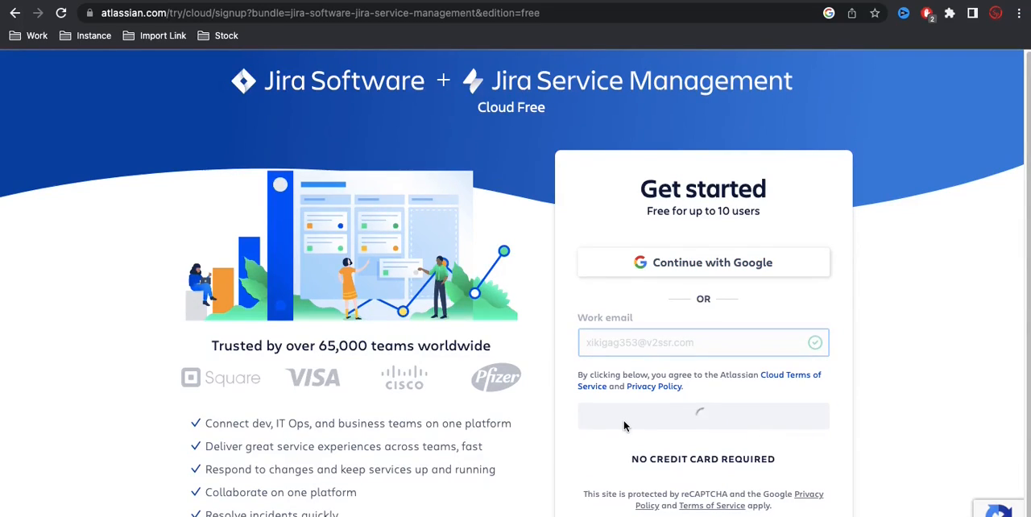
pyautogui.scroll(-1, 687, 411)
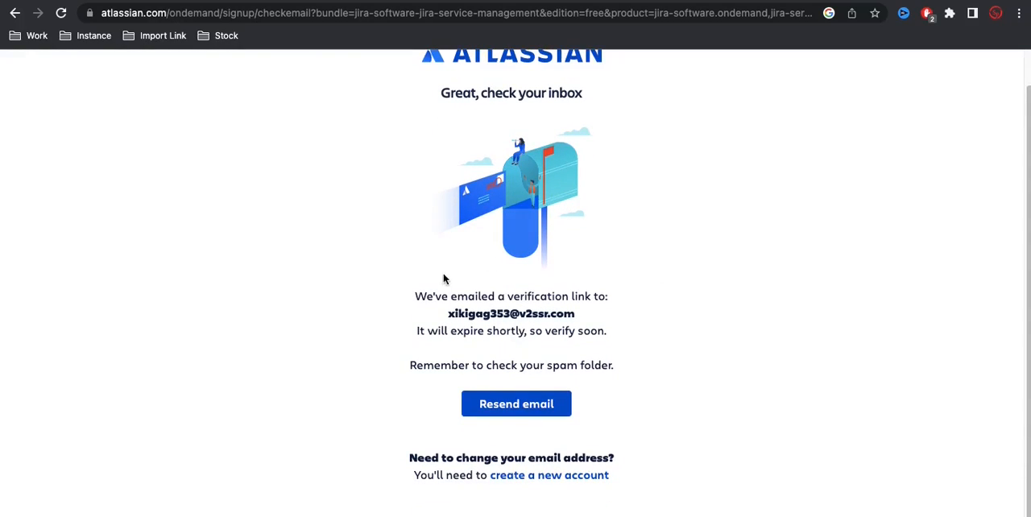
pyautogui.scroll(1, 515, 295)
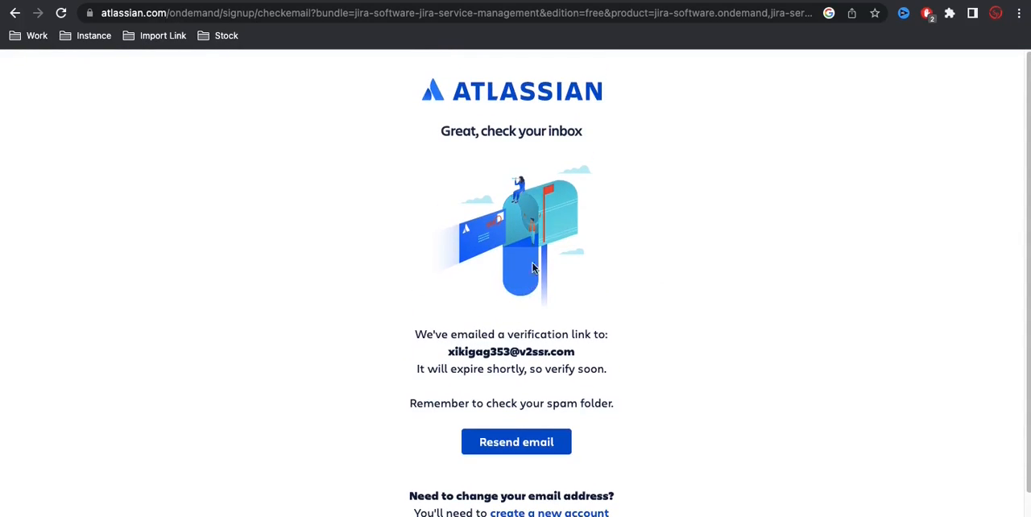
# Step: Switch to the Temp Mail inbox, open Atlassian's verification email, and follow its verification link in a new tab
pyautogui.click(115, 2)
pyautogui.scroll(-5, 166, 193)
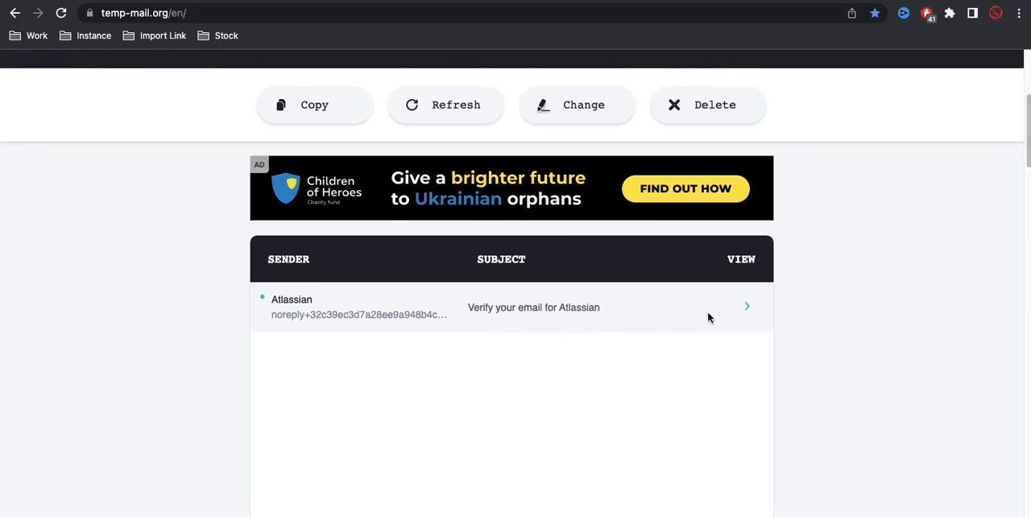
pyautogui.click(749, 311)
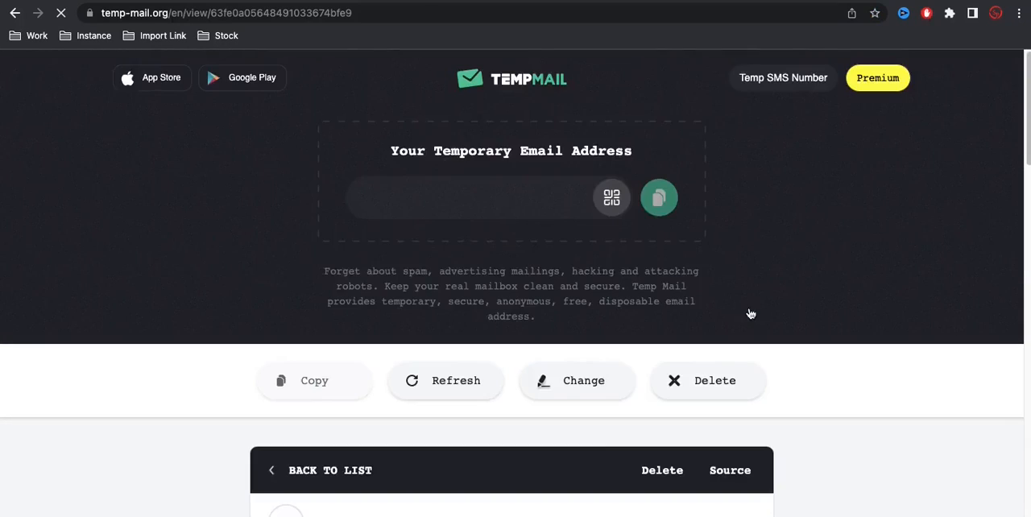
pyautogui.scroll(-3, 518, 377)
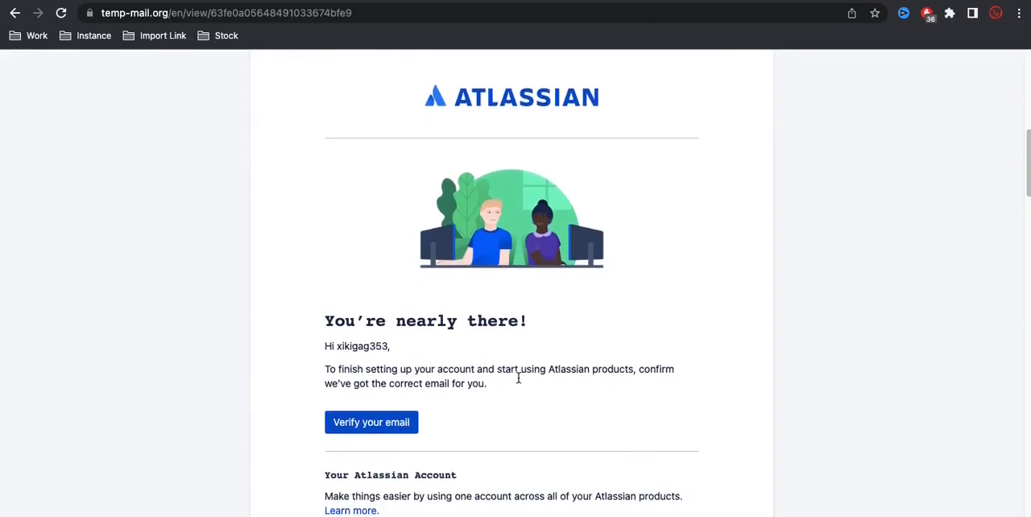
pyautogui.rightClick(364, 429)
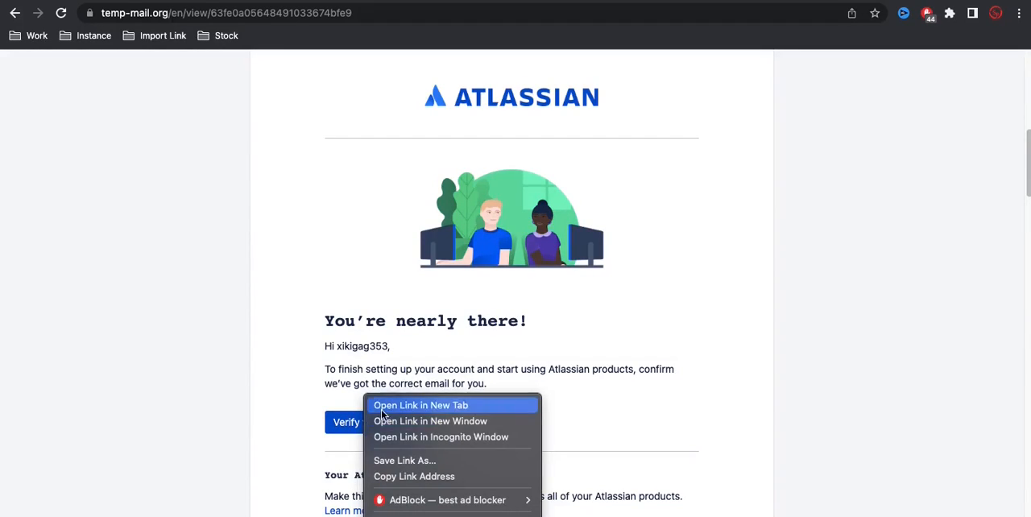
pyautogui.click(384, 406)
pyautogui.scroll(2, 384, 415)
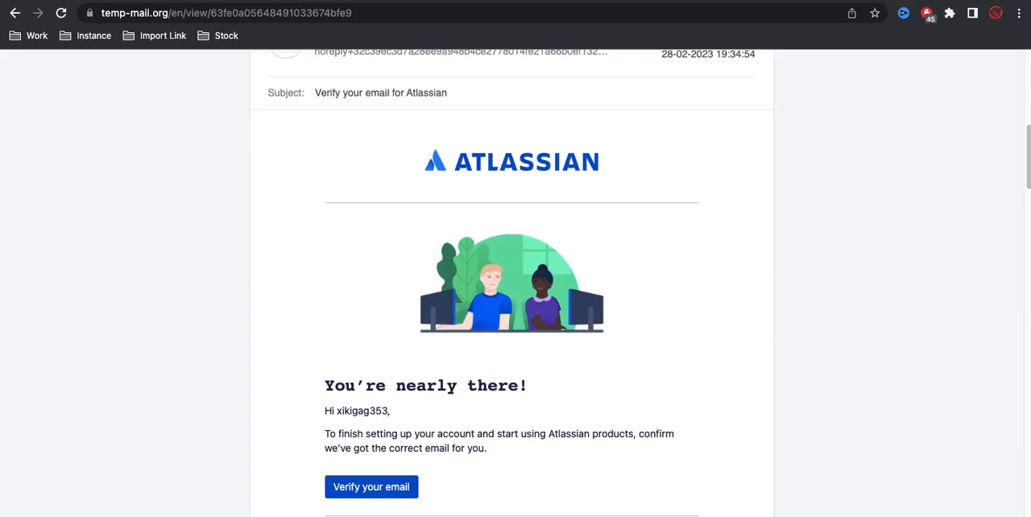
pyautogui.click(310, 0)
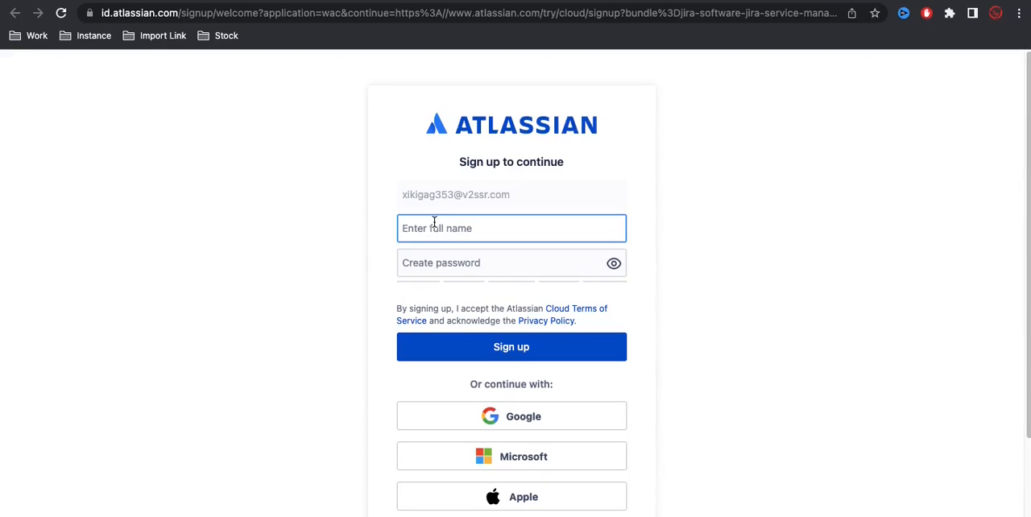
# Step: Enter the full name, create the account password, and sign up for the Atlassian account
pyautogui.press('Tab')
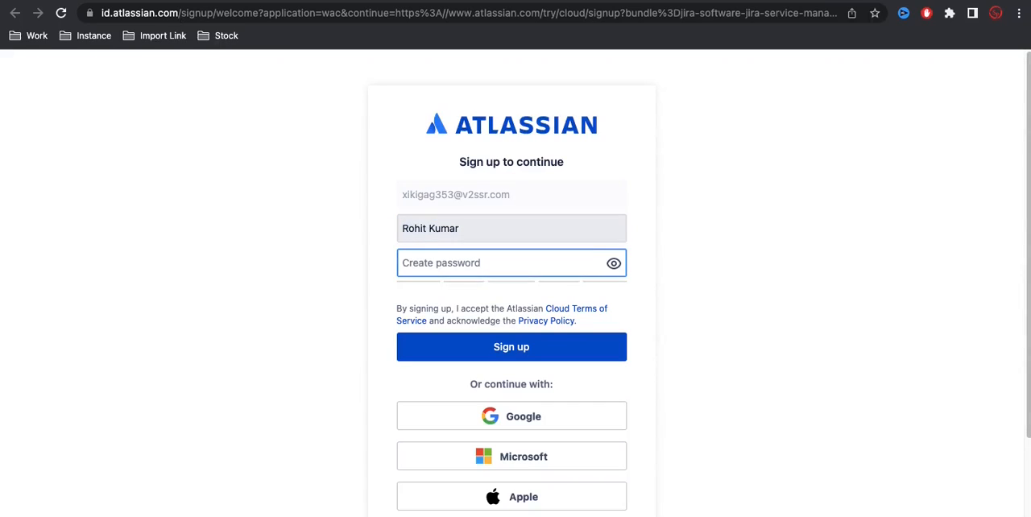
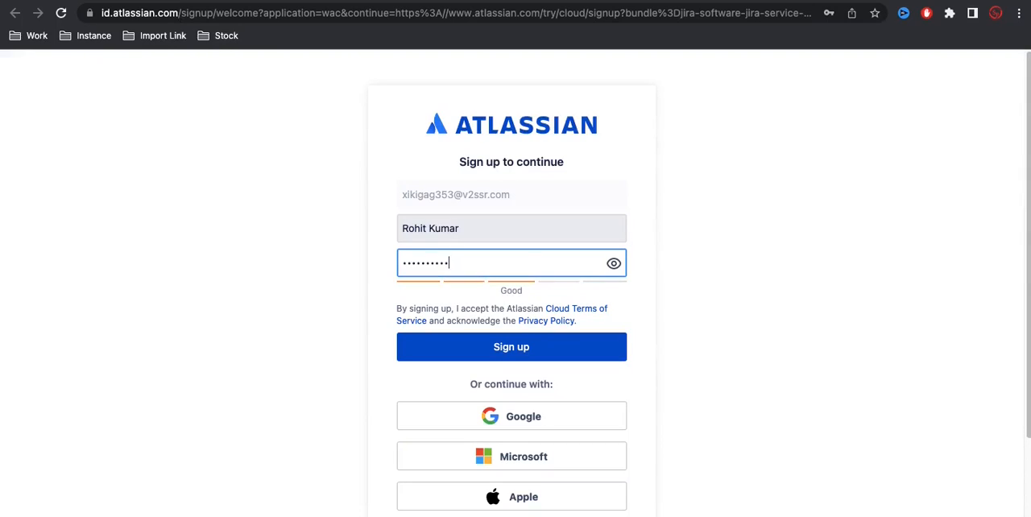
pyautogui.click(479, 345)
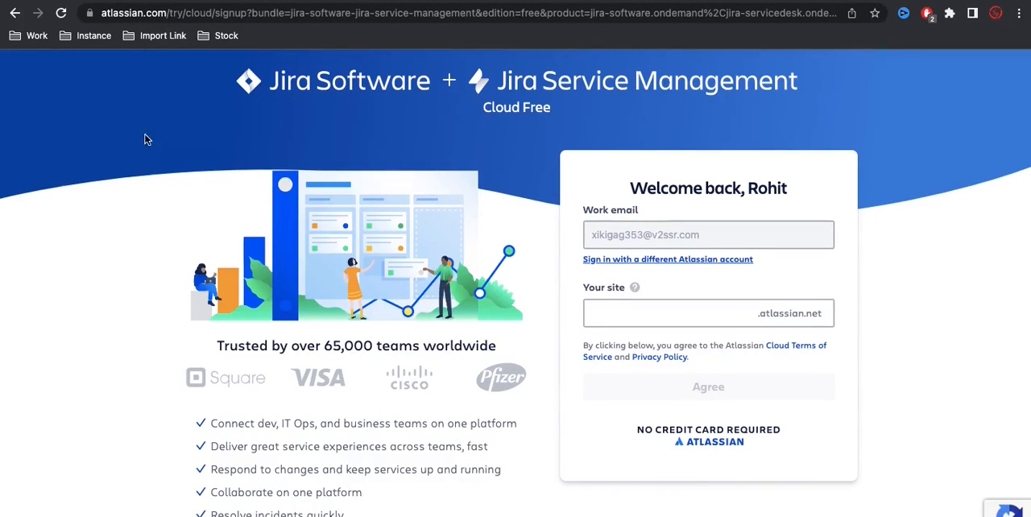
# Step: Enter a custom subdomain for the atlassian.net site and agree to the terms to create the site
pyautogui.click(616, 315)
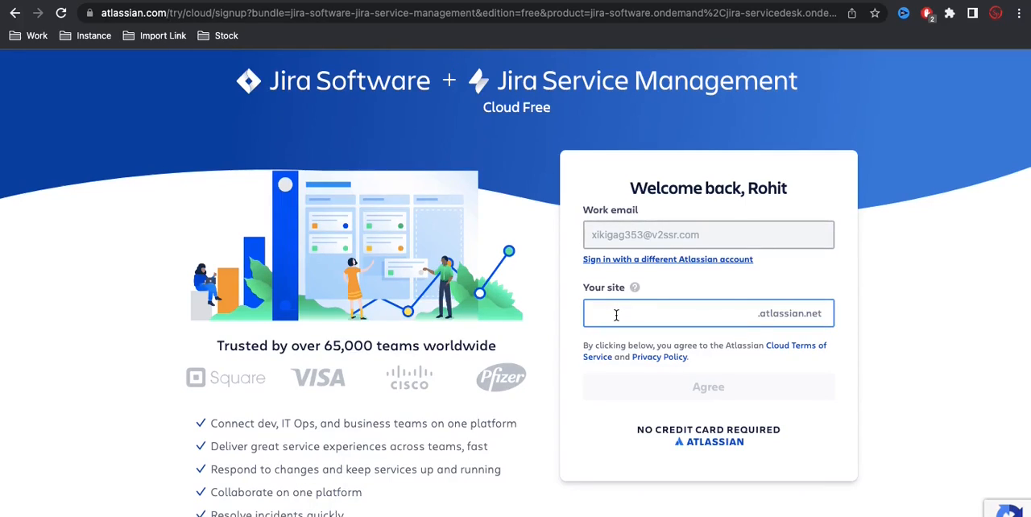
pyautogui.write('snowexpertrohit')
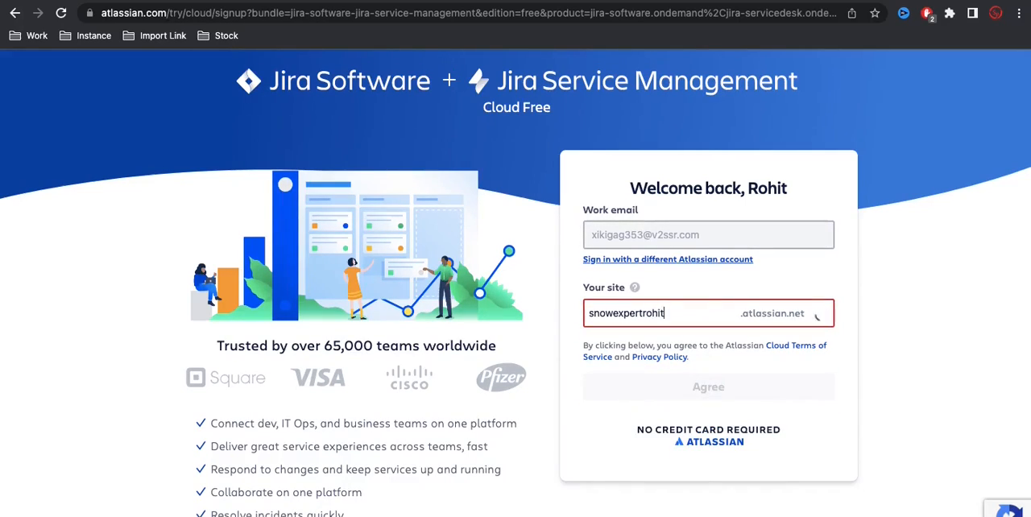
pyautogui.write('1234')
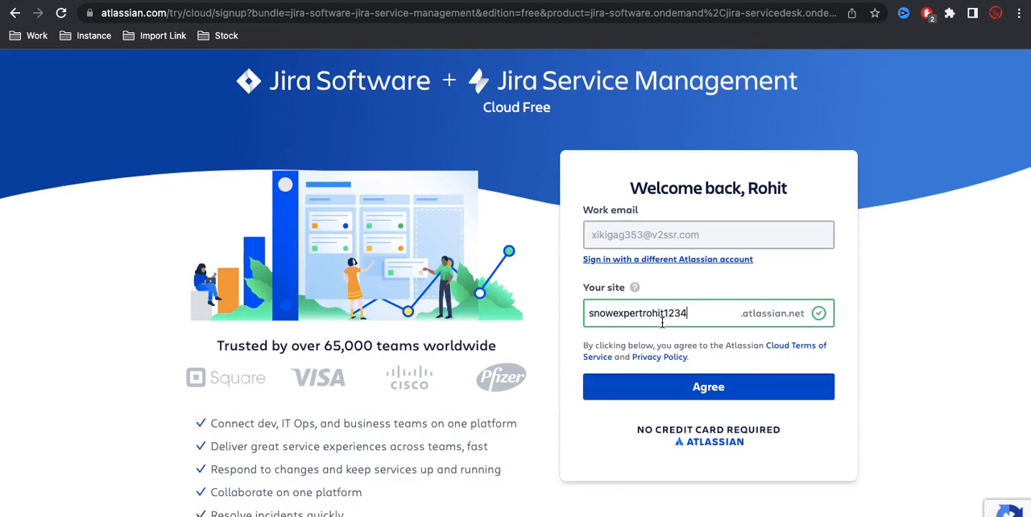
pyautogui.click(670, 388)
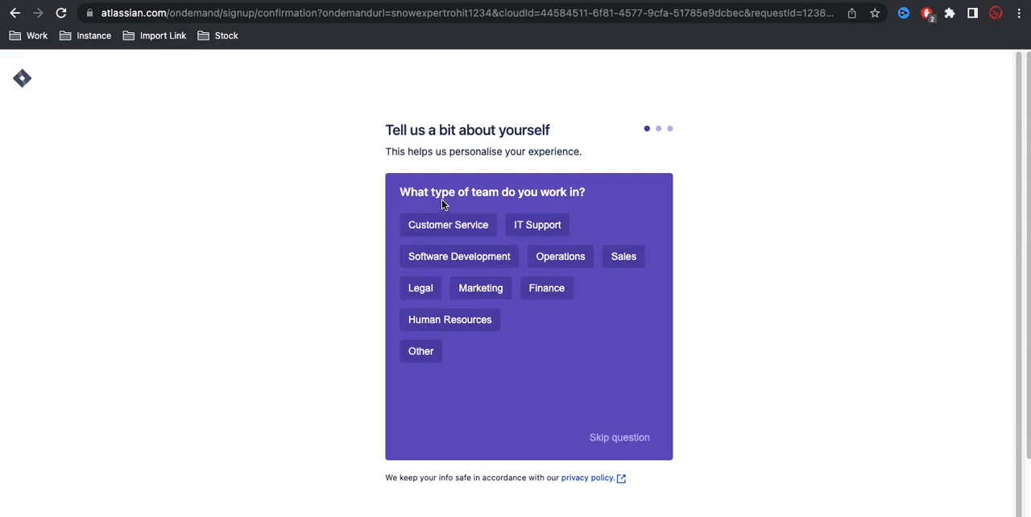
# Step: Answer the profile questions with Customer Service as team type and Support Team Lead as role, skipping the main tasks question
pyautogui.click(460, 231)
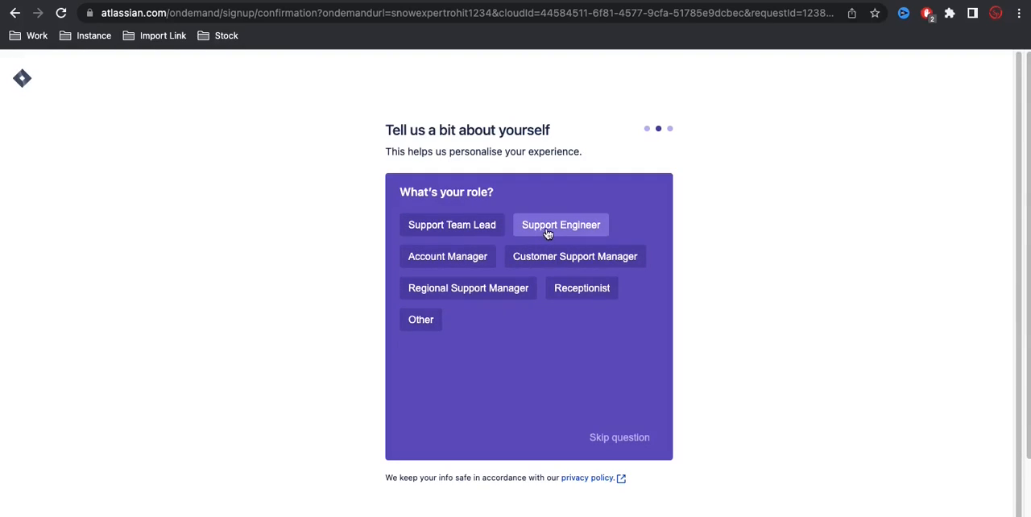
pyautogui.click(486, 233)
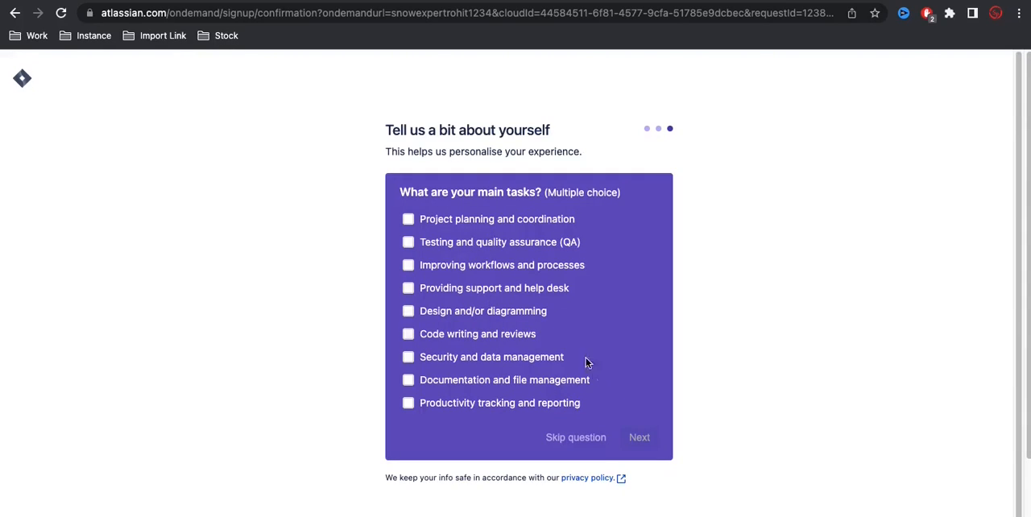
pyautogui.click(578, 442)
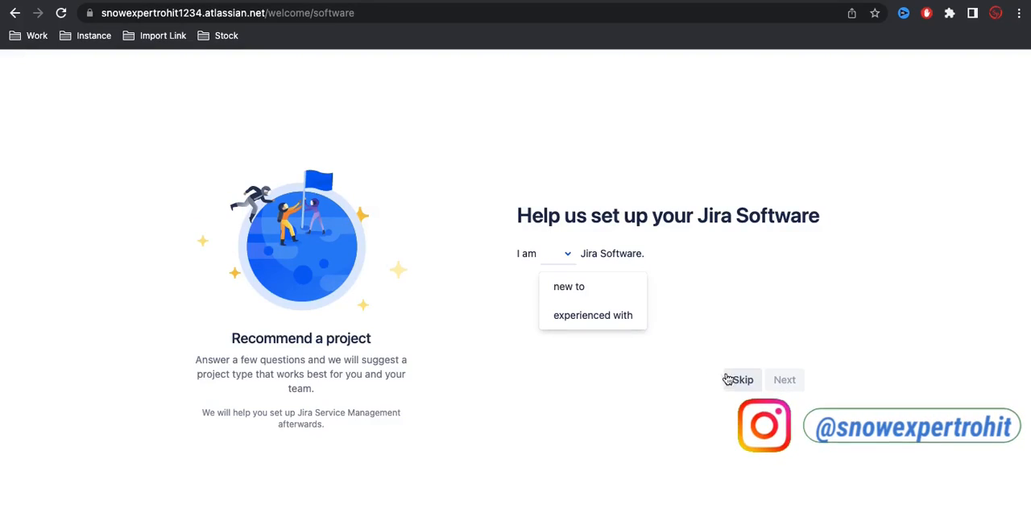
# Step: Complete the Jira Software setup questions: new to Jira, software team(s), experienced with agile, working on features, flexible schedule
pyautogui.click(589, 296)
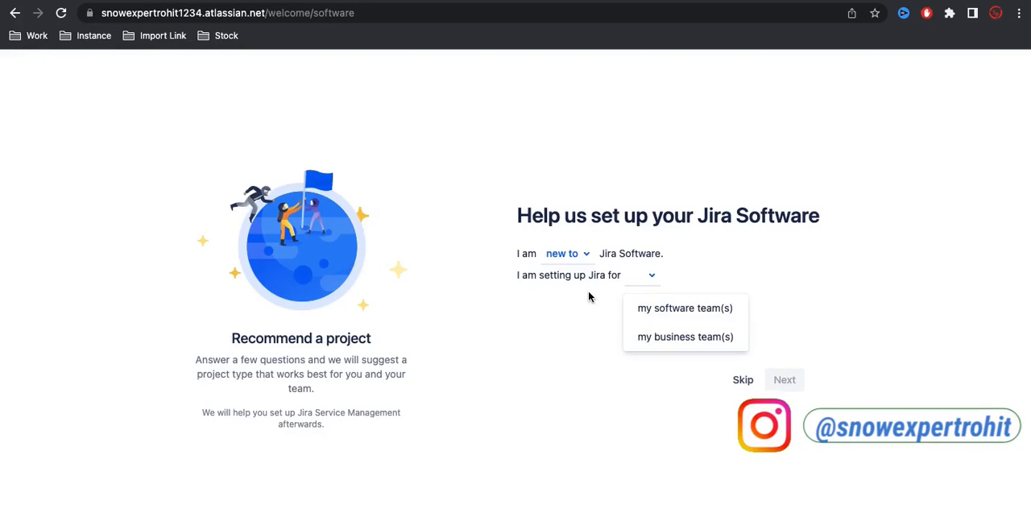
pyautogui.click(704, 313)
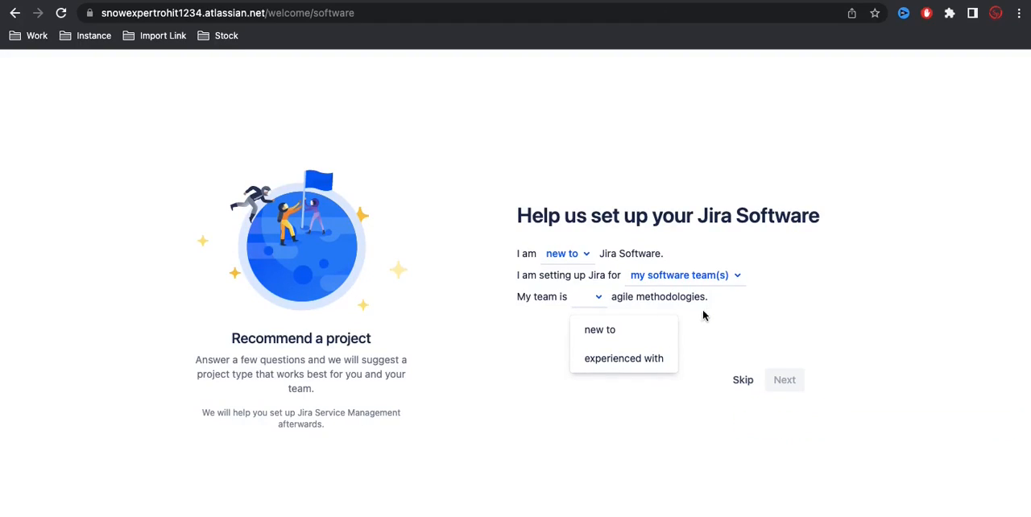
pyautogui.click(636, 358)
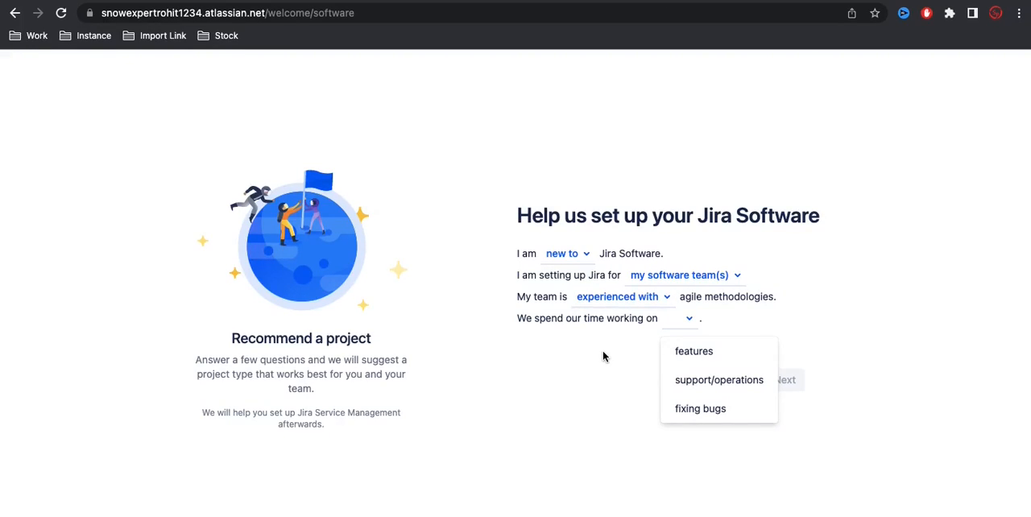
pyautogui.click(716, 355)
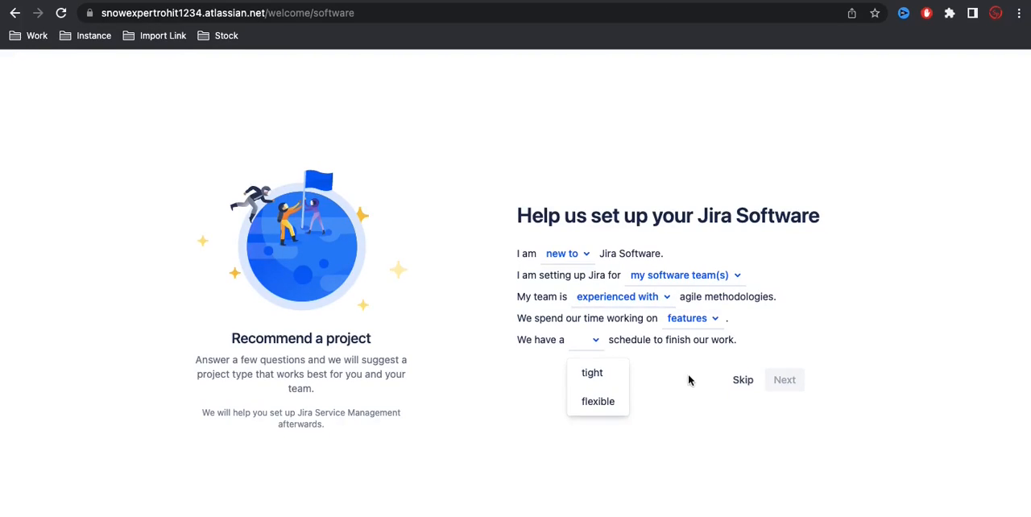
pyautogui.click(600, 401)
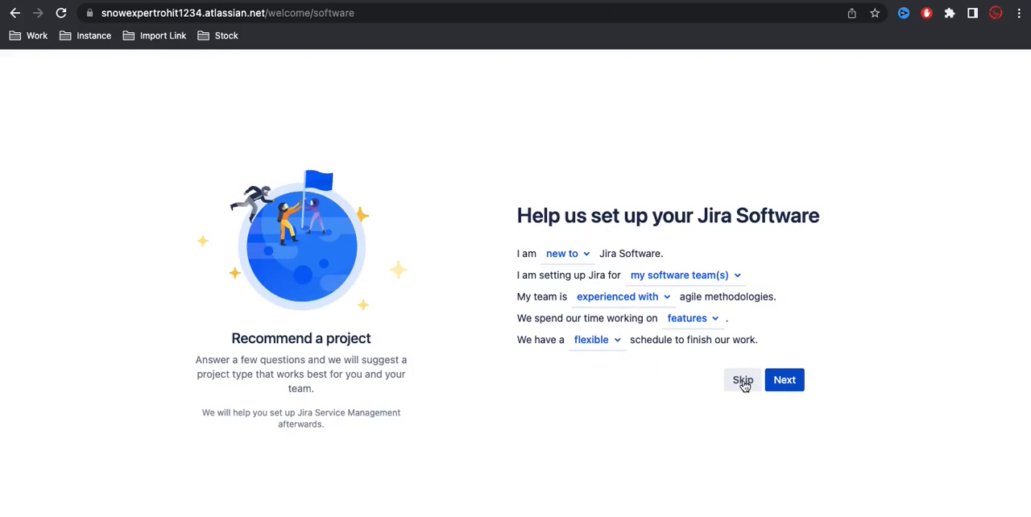
pyautogui.click(779, 382)
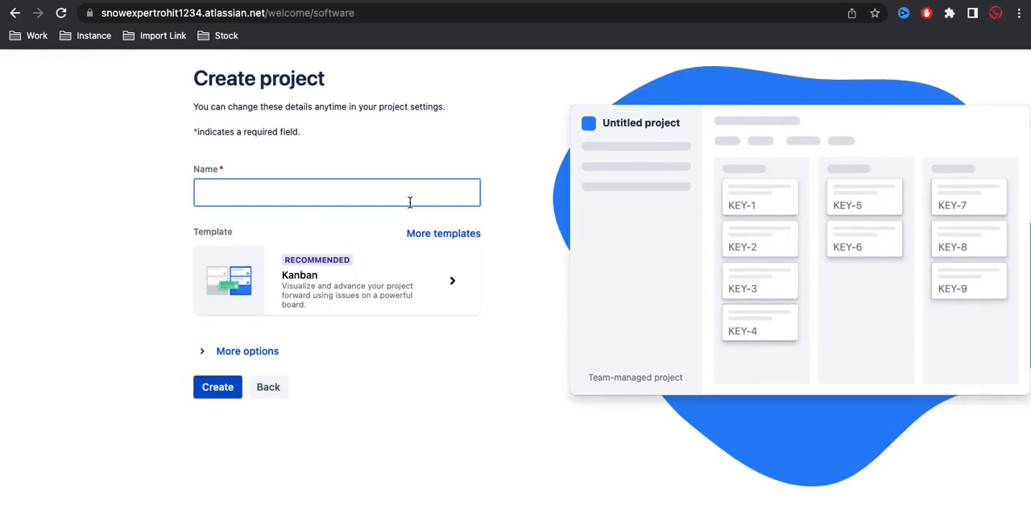
# Step: Name the new team-managed Kanban project "Training"
pyautogui.write('Training')
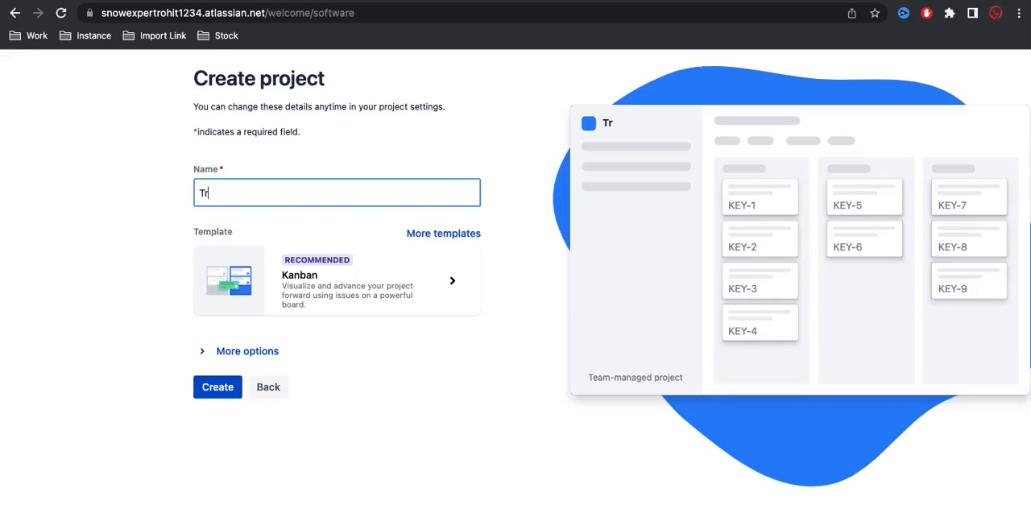
pyautogui.press('BackSpace')
pyautogui.press('BackSpace')
pyautogui.press('BackSpace')
pyautogui.press('BackSpace')
pyautogui.press('BackSpace')
pyautogui.write('ni')
pyautogui.press('BackSpace')
pyautogui.press('BackSpace')
pyautogui.write('ining')
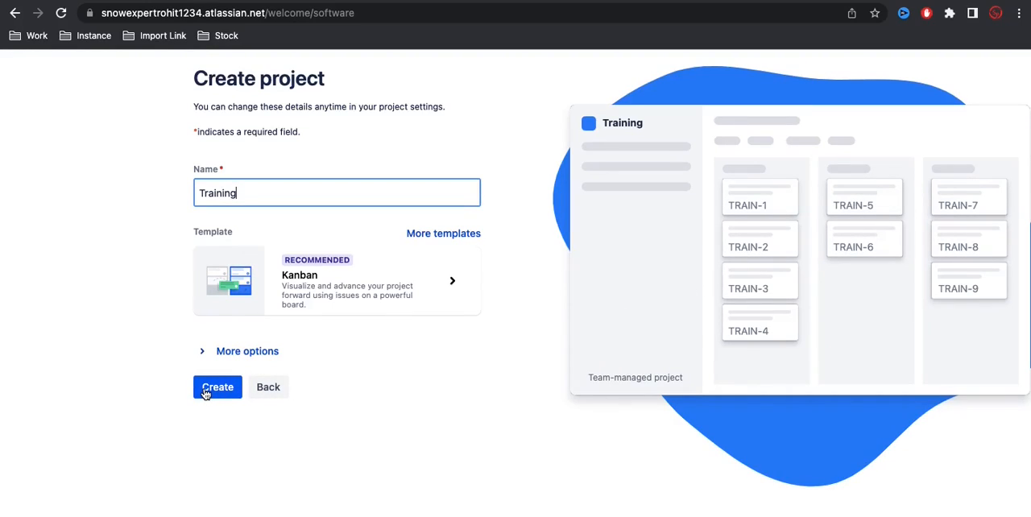
# Step: Expand the additional project options, keep the Team-managed project type and set the project key to TRAN
pyautogui.click(202, 361)
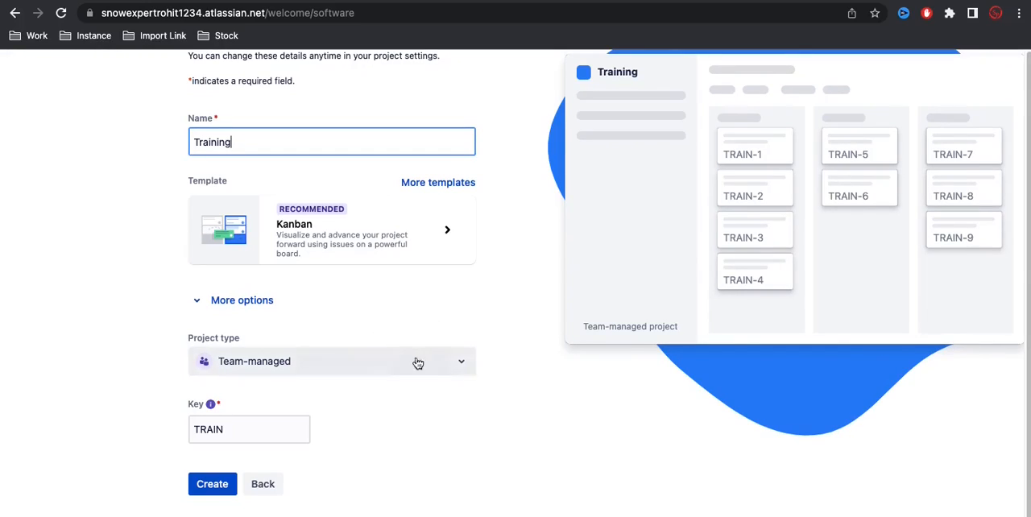
pyautogui.click(445, 361)
pyautogui.scroll(-2, 375, 402)
pyautogui.click(530, 364)
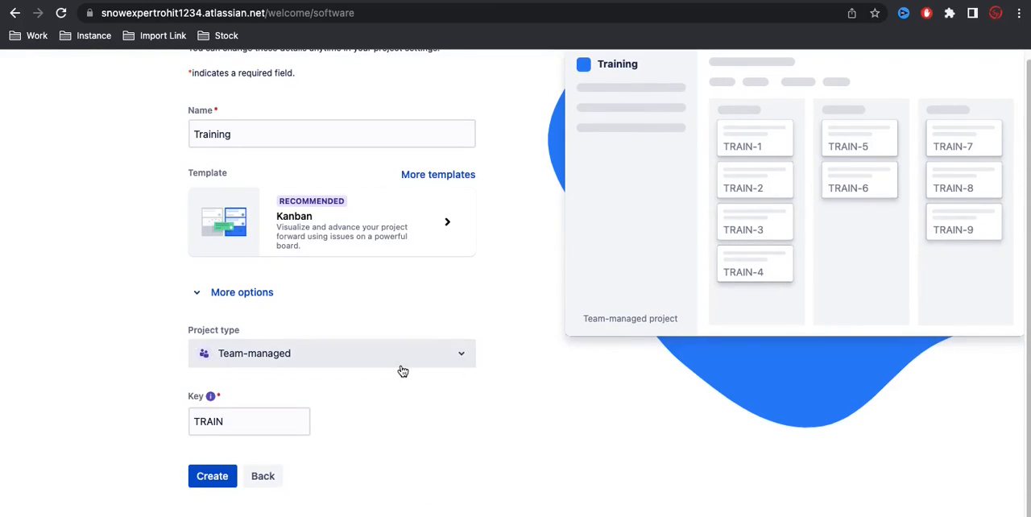
pyautogui.click(230, 421)
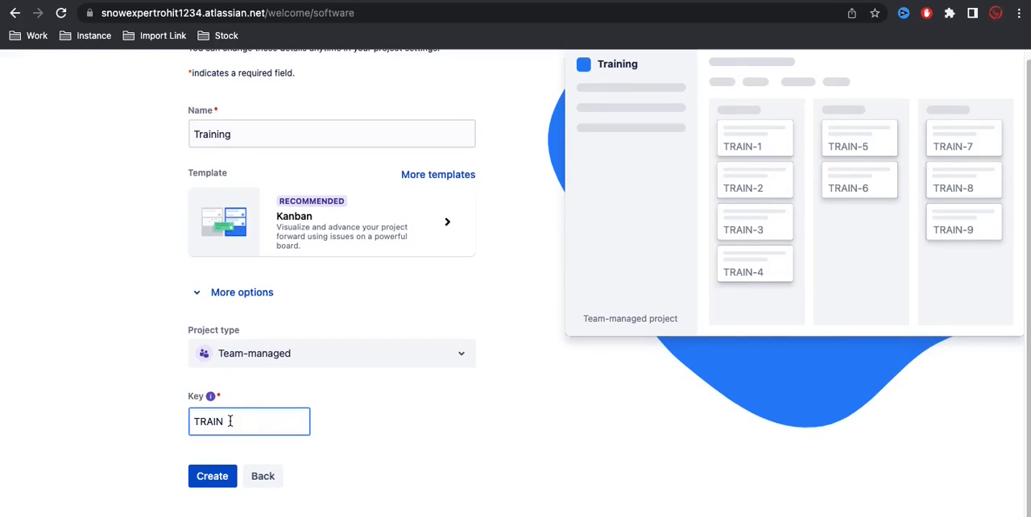
pyautogui.press('BackSpace')
pyautogui.press('BackSpace')
pyautogui.write('N')
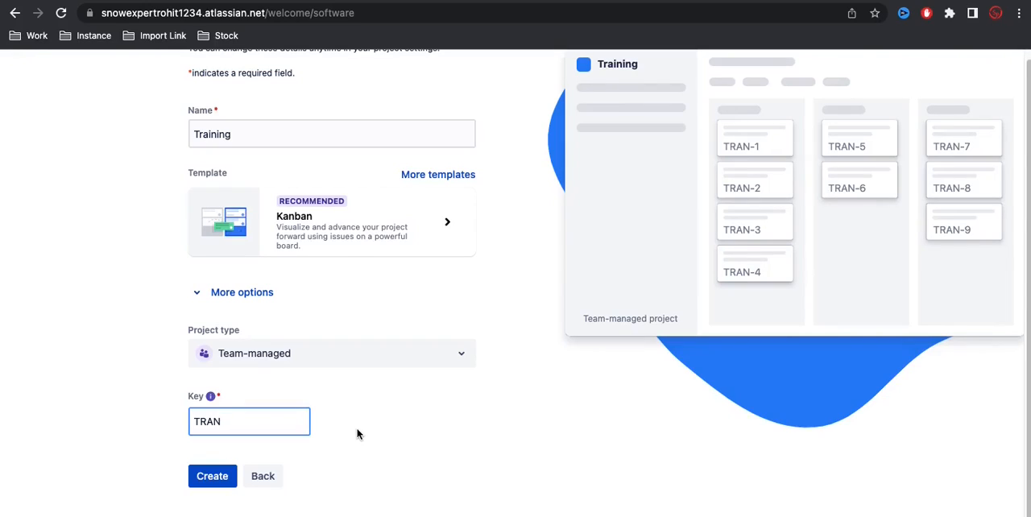
# Step: Create the Training project, skip the tool connections and decline the guided tour to explore alone
pyautogui.click(226, 486)
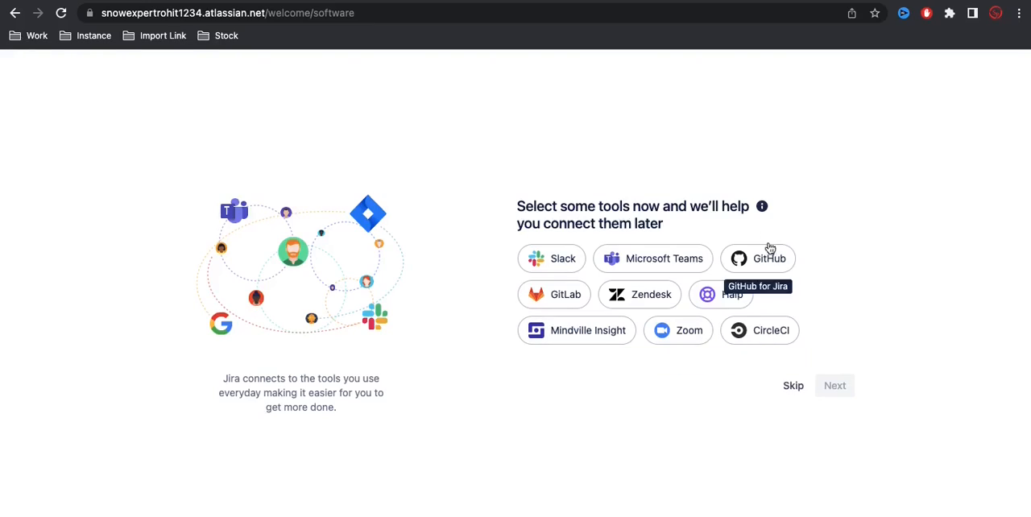
pyautogui.click(779, 394)
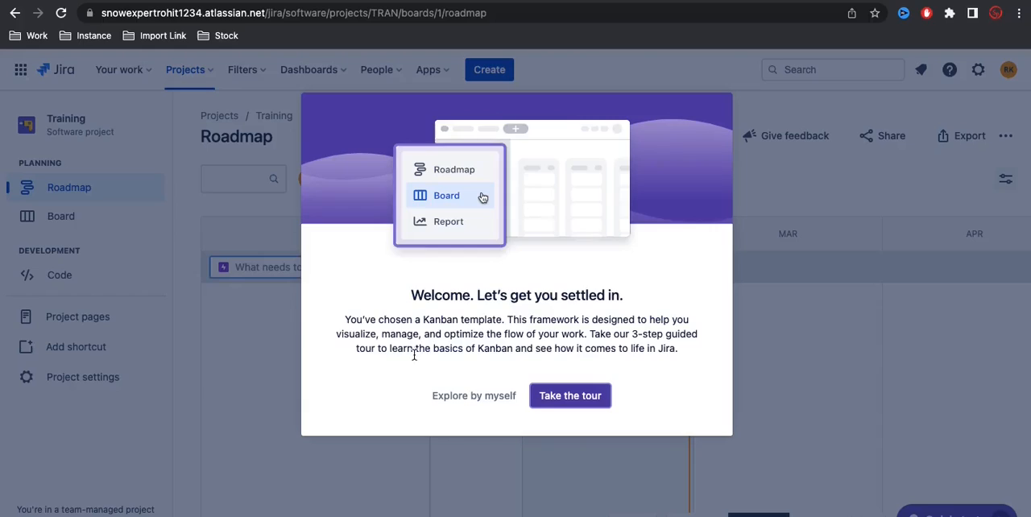
pyautogui.click(454, 397)
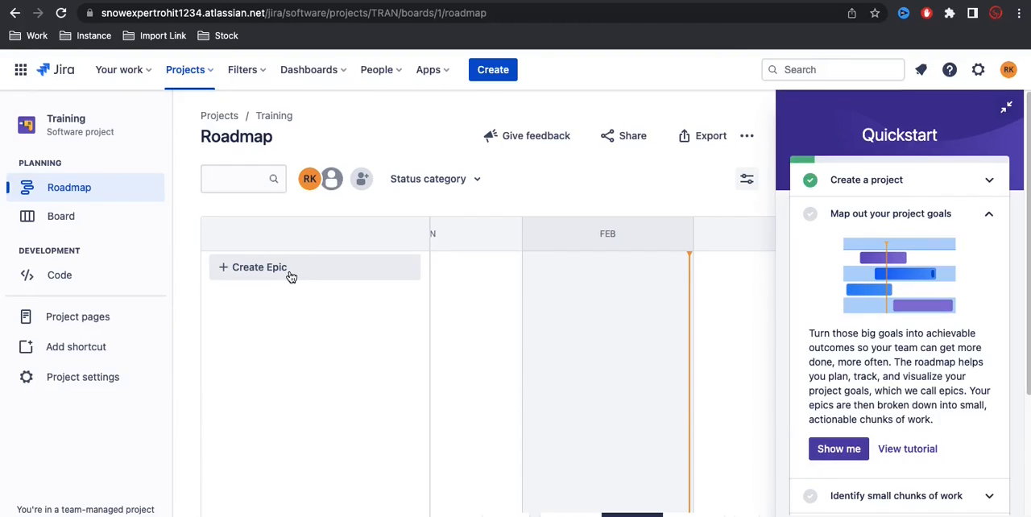
pyautogui.click(491, 71)
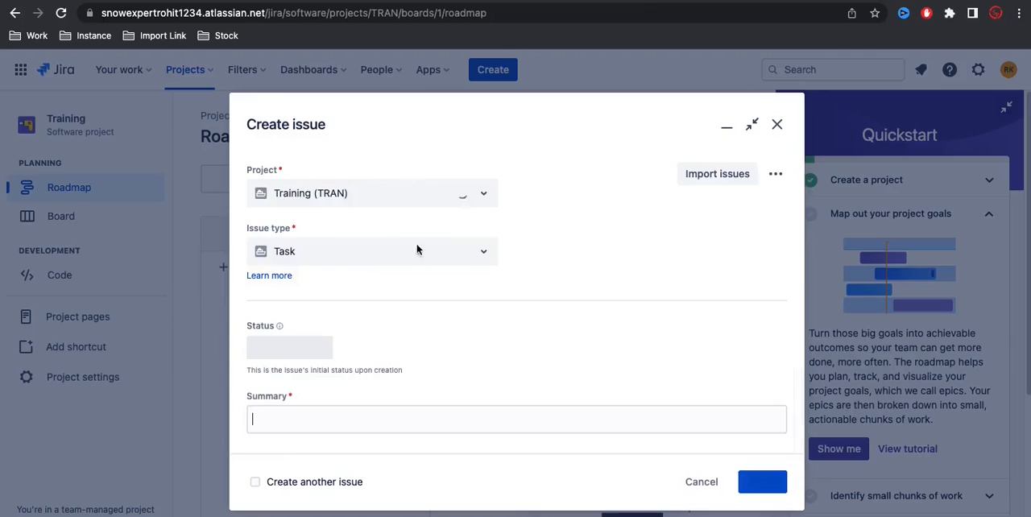
pyautogui.click(483, 258)
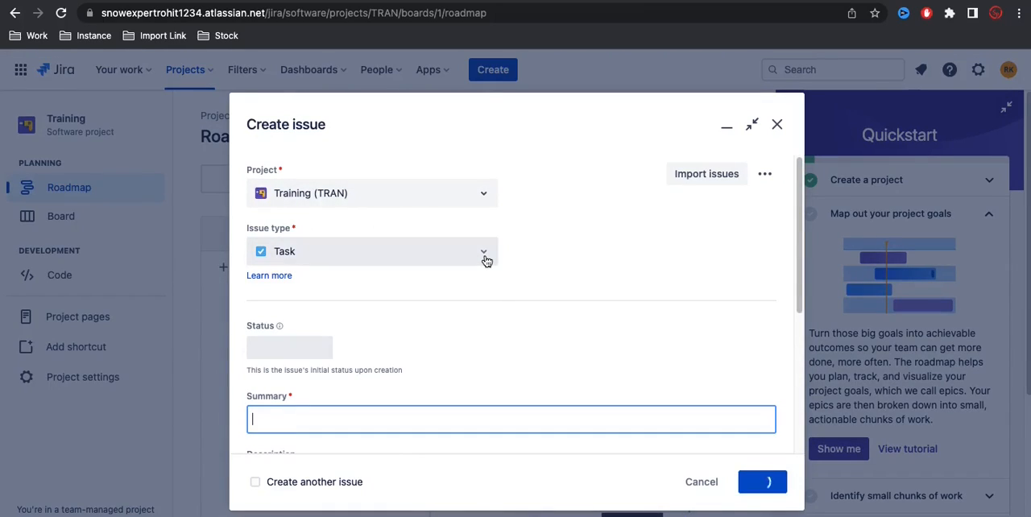
pyautogui.click(547, 261)
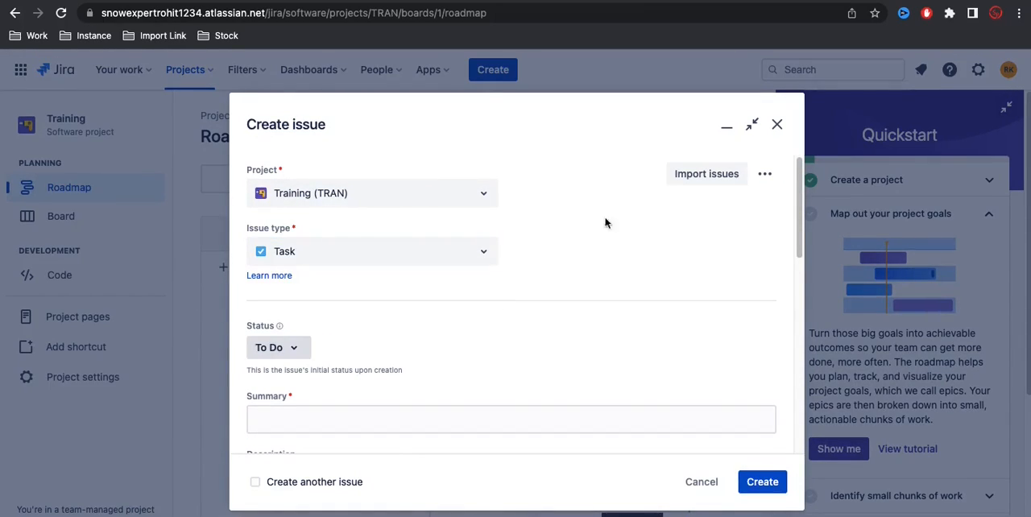
pyautogui.click(776, 125)
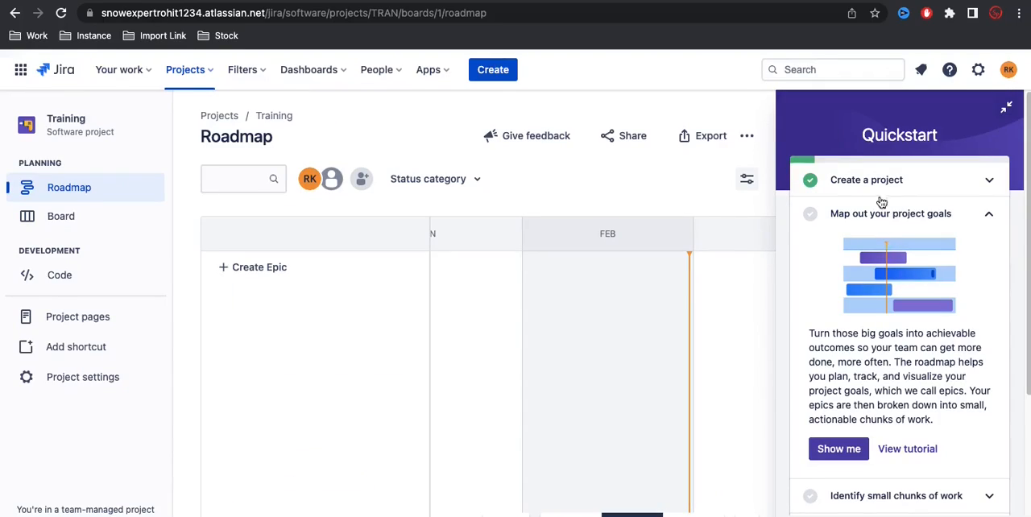
# Step: Look through the Quickstart checklist from mapping project goals to finding help, and collapse the project goals section
pyautogui.scroll(-2, 917, 262)
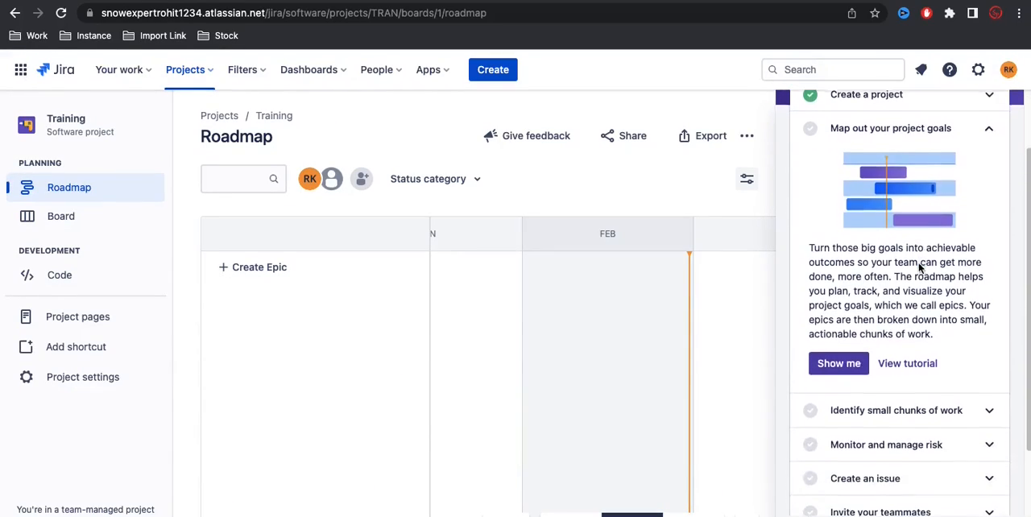
pyautogui.scroll(-4, 918, 263)
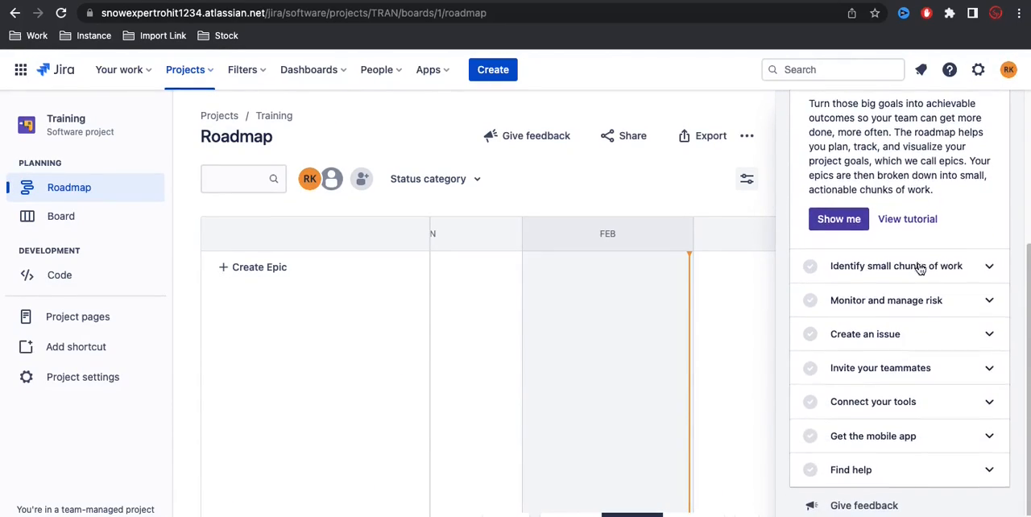
pyautogui.scroll(6, 919, 268)
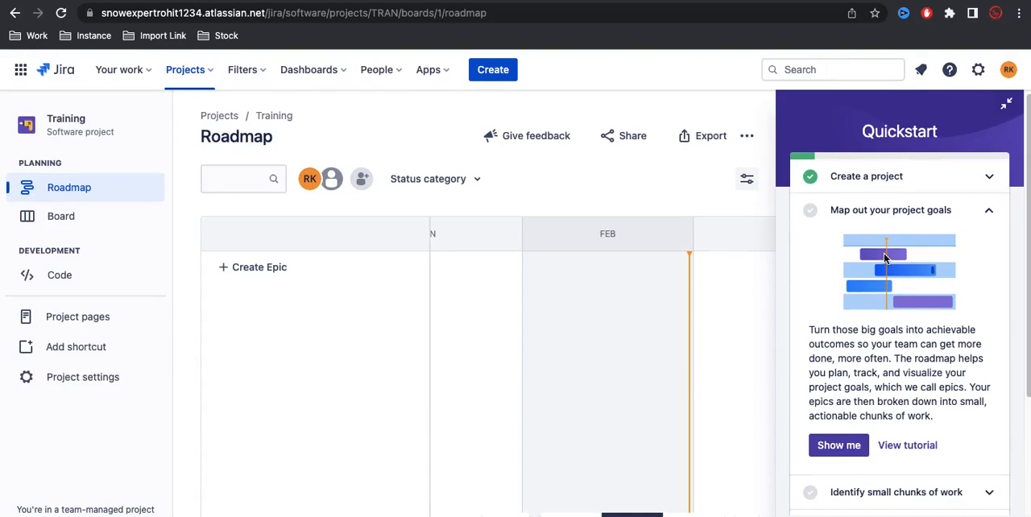
pyautogui.scroll(-3, 868, 260)
pyautogui.scroll(-4, 869, 263)
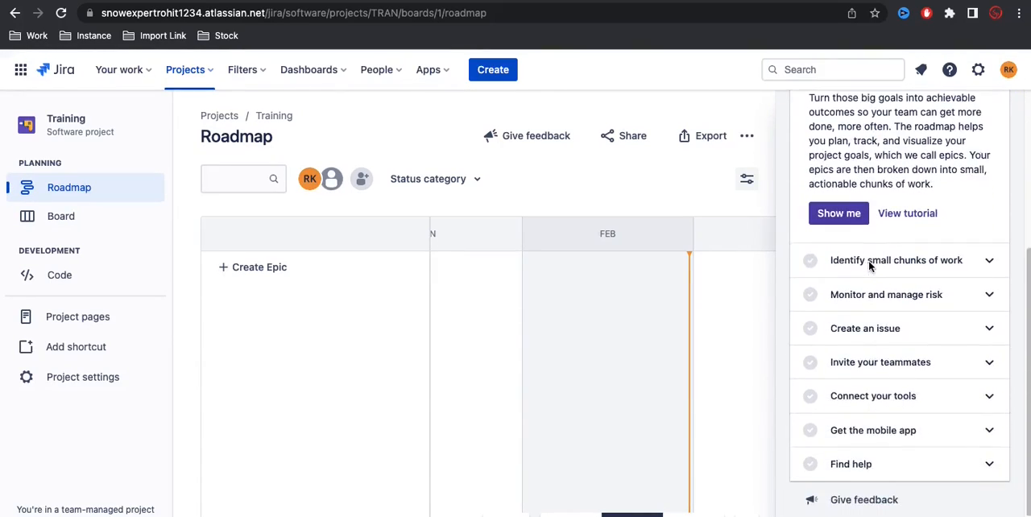
pyautogui.scroll(7, 872, 267)
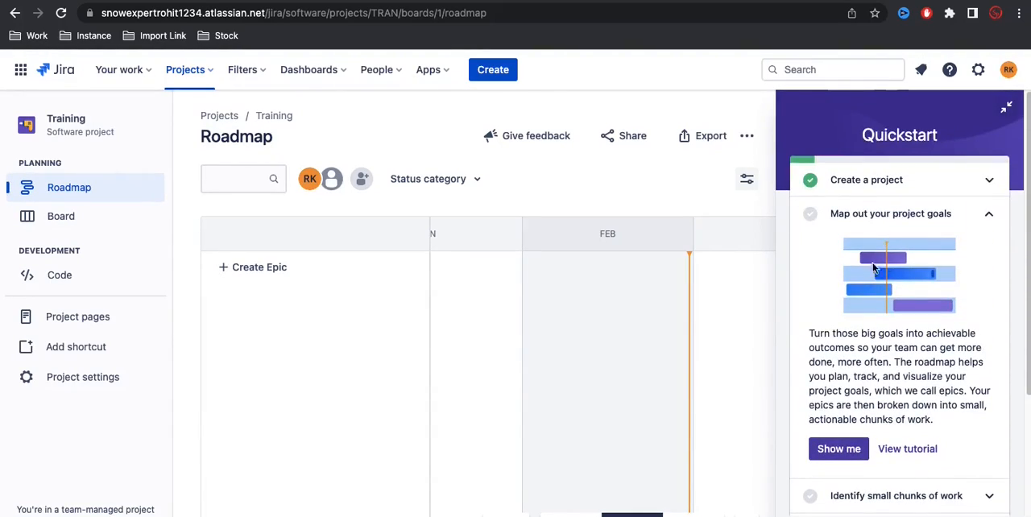
pyautogui.click(989, 217)
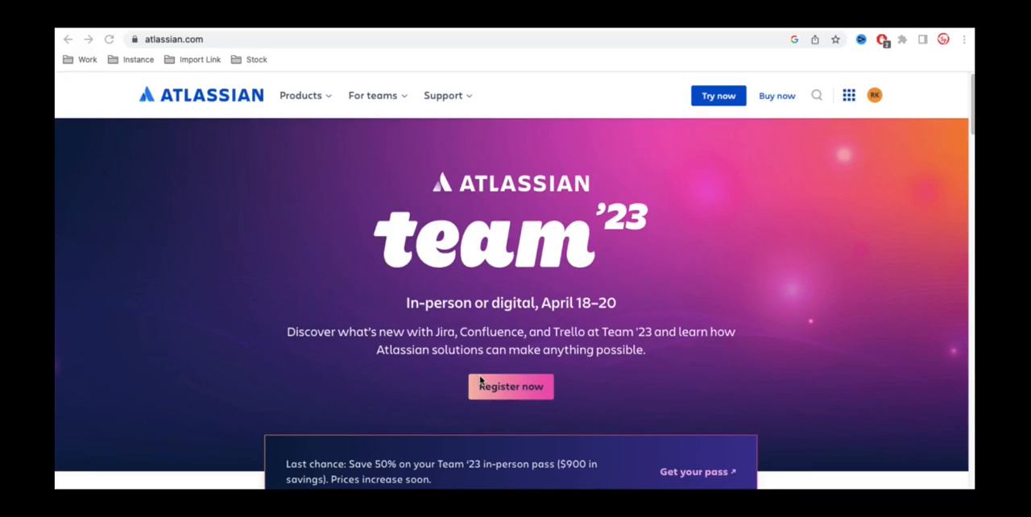
# Step: On the Atlassian website, check the signed-in account and open the Jira Software product page
pyautogui.click(303, 99)
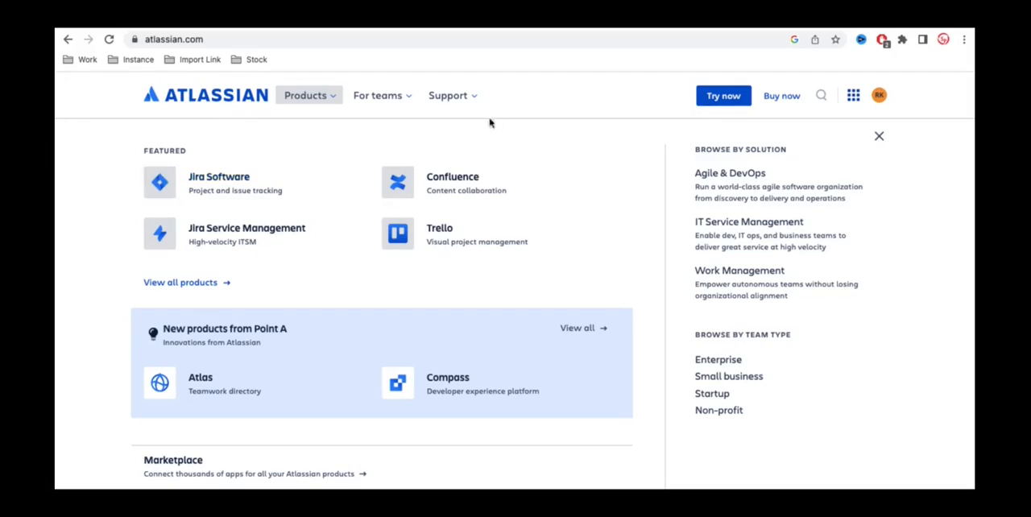
pyautogui.click(881, 96)
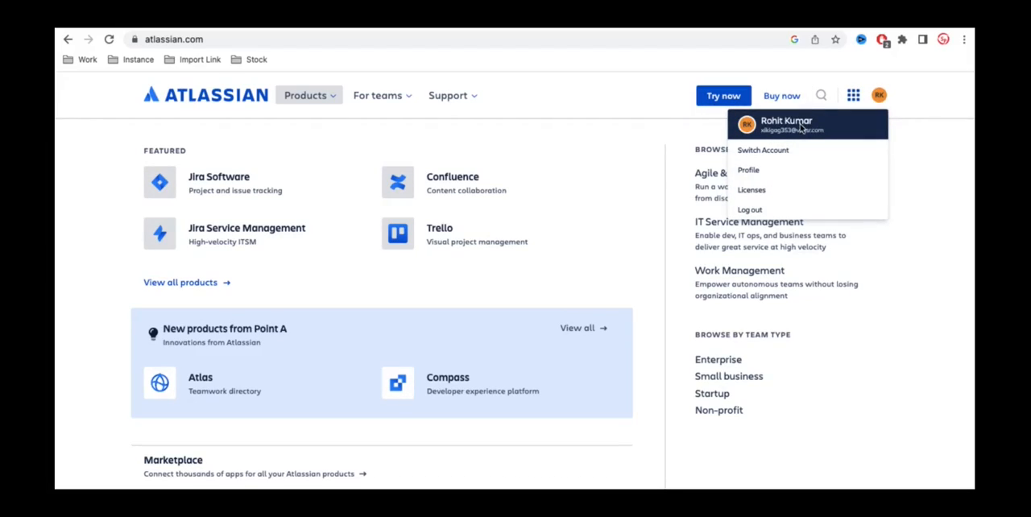
pyautogui.click(901, 98)
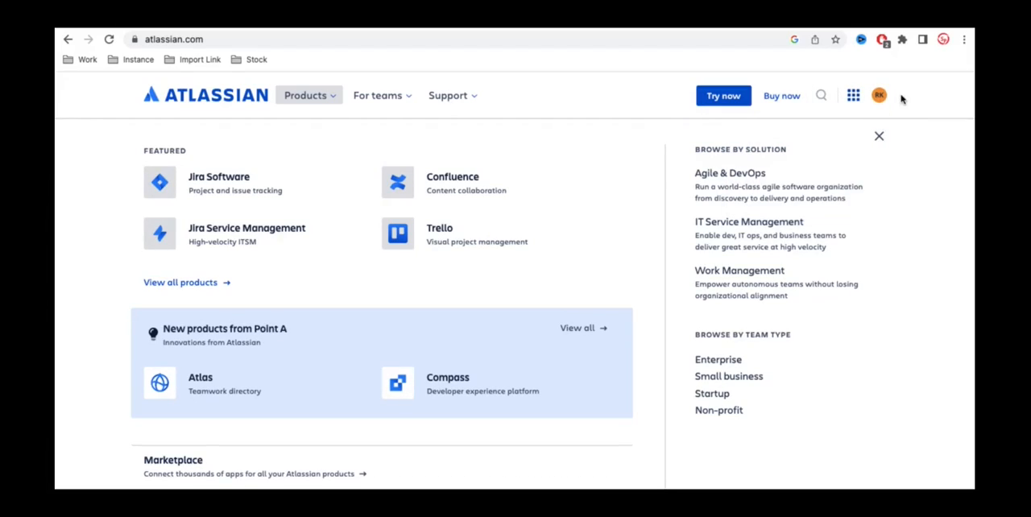
pyautogui.click(229, 189)
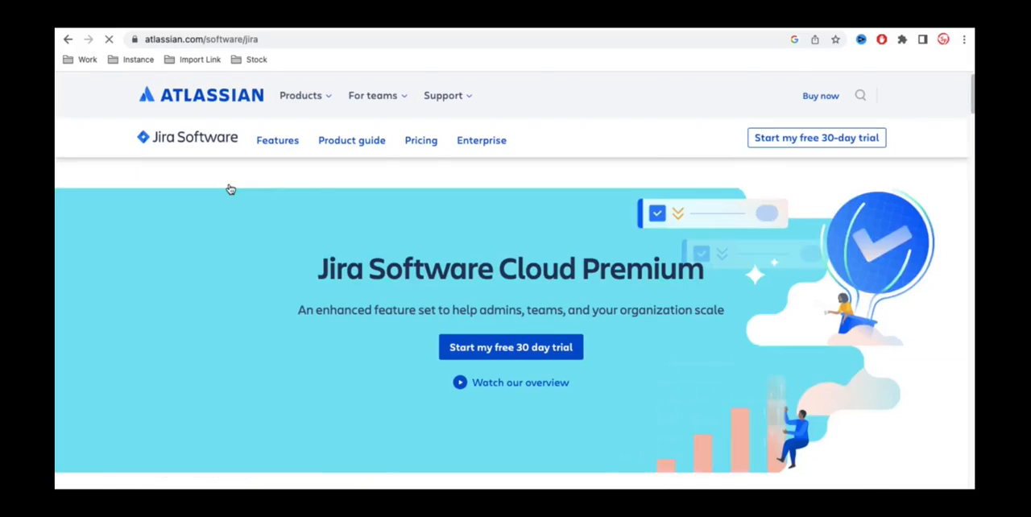
# Step: Start the free 30-day trial from the Jira Software Cloud Premium page to reach the upgrade options
pyautogui.scroll(-10, 262, 253)
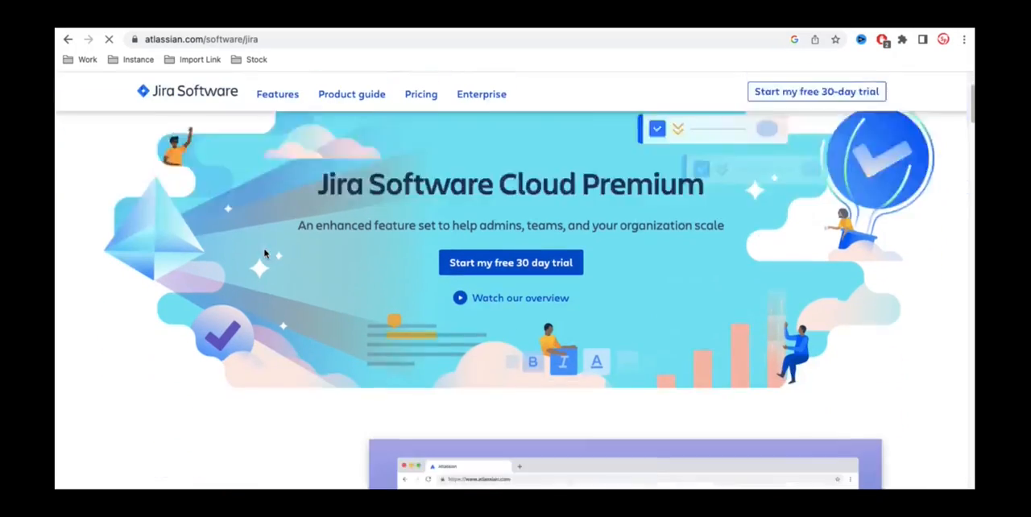
pyautogui.scroll(10, 266, 254)
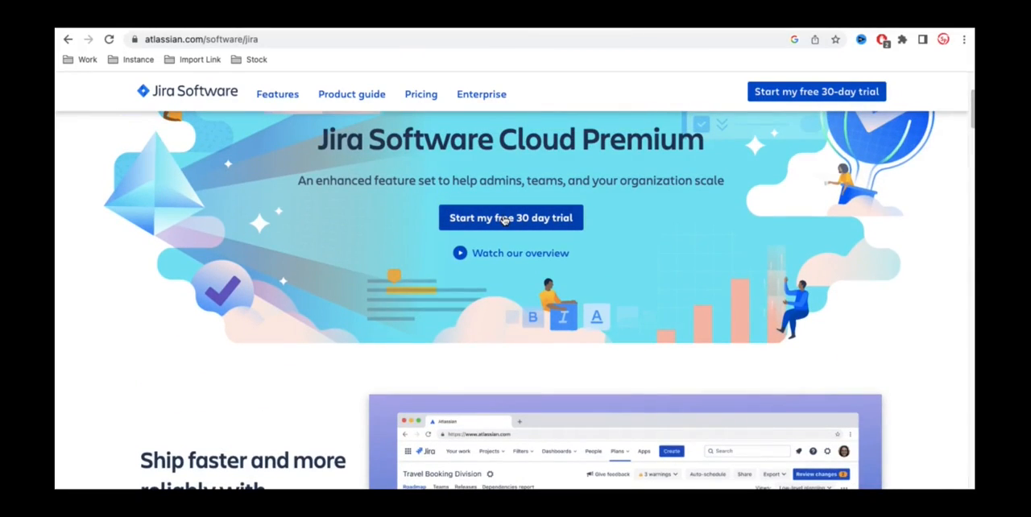
pyautogui.click(504, 220)
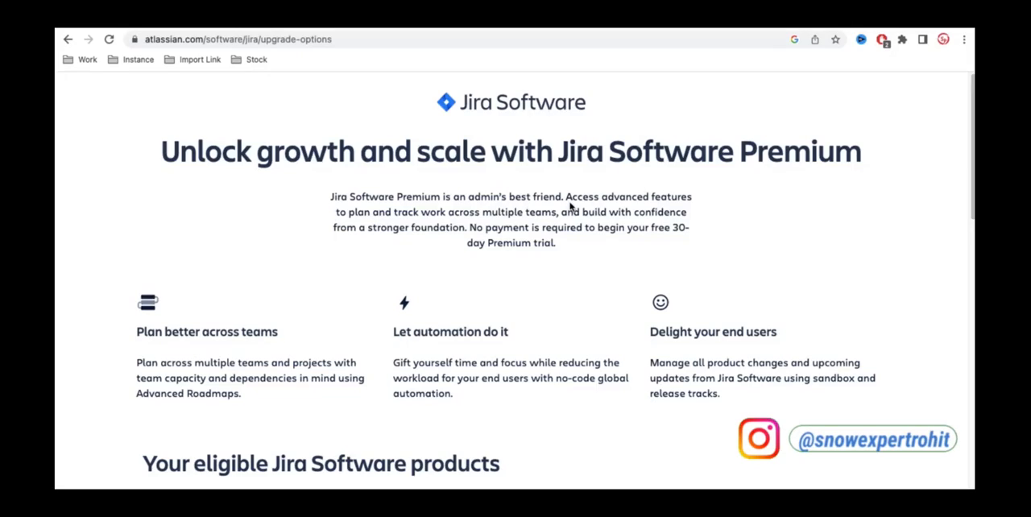
# Step: Find the existing free-plan site among the eligible Jira Software products and go to that site's Jira home page
pyautogui.scroll(-4, 569, 202)
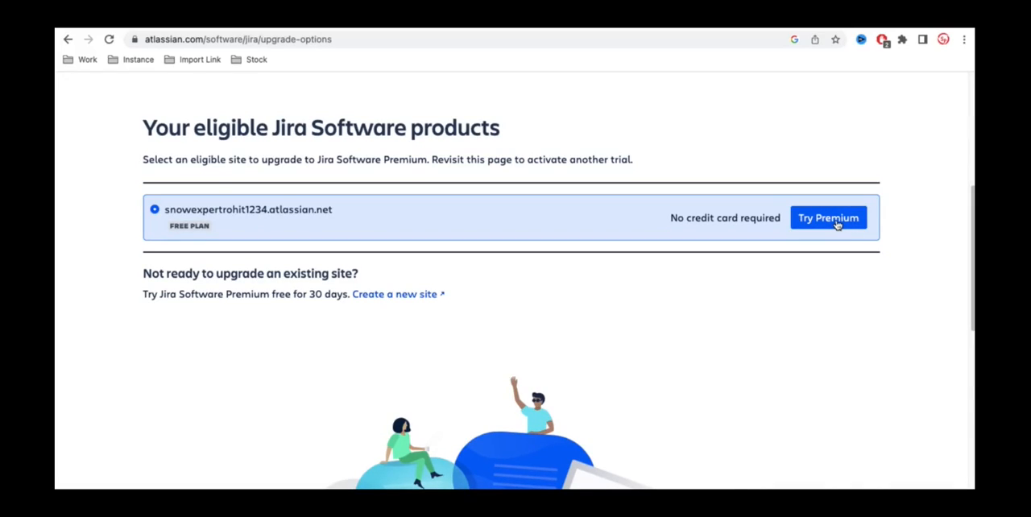
pyautogui.moveTo(342, 214); pyautogui.dragTo(168, 218)
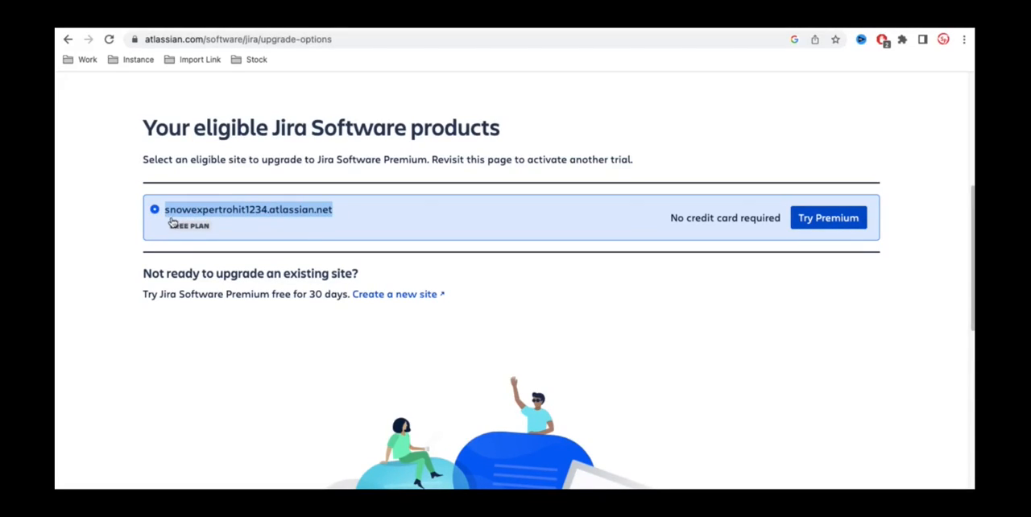
pyautogui.click(192, 216)
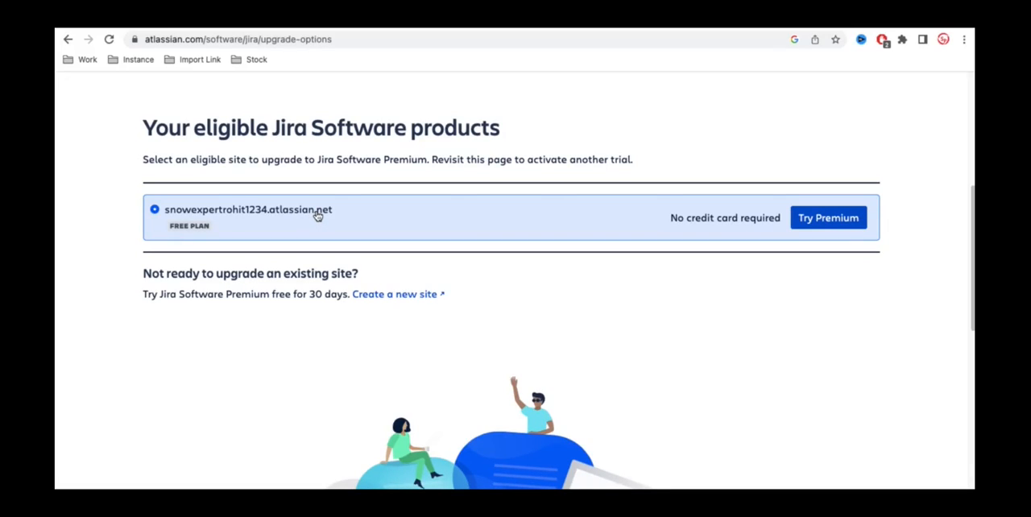
pyautogui.moveTo(347, 214); pyautogui.dragTo(166, 217)
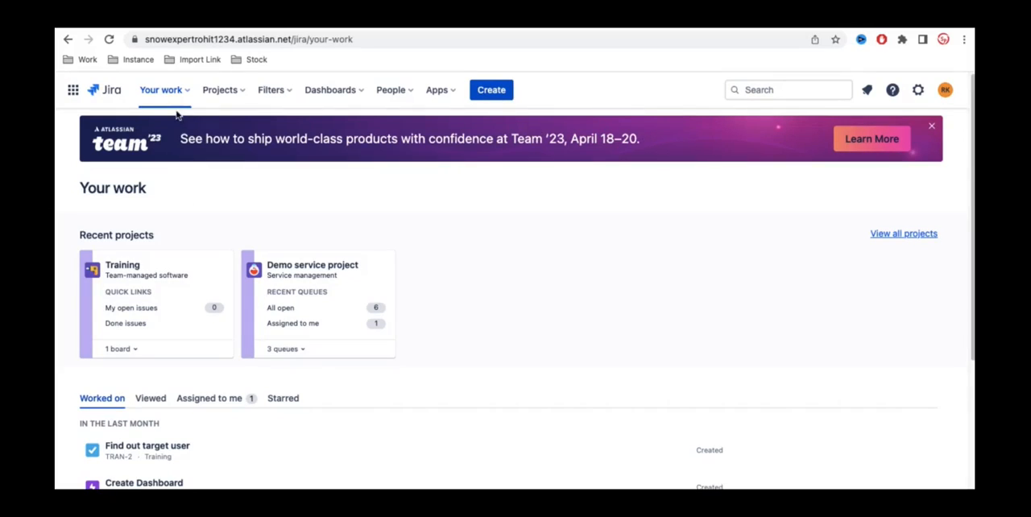
# Step: Review the recent projects and worked-on issues on the Your work page, and open the Training project
pyautogui.scroll(-1, 449, 259)
pyautogui.scroll(-2, 449, 259)
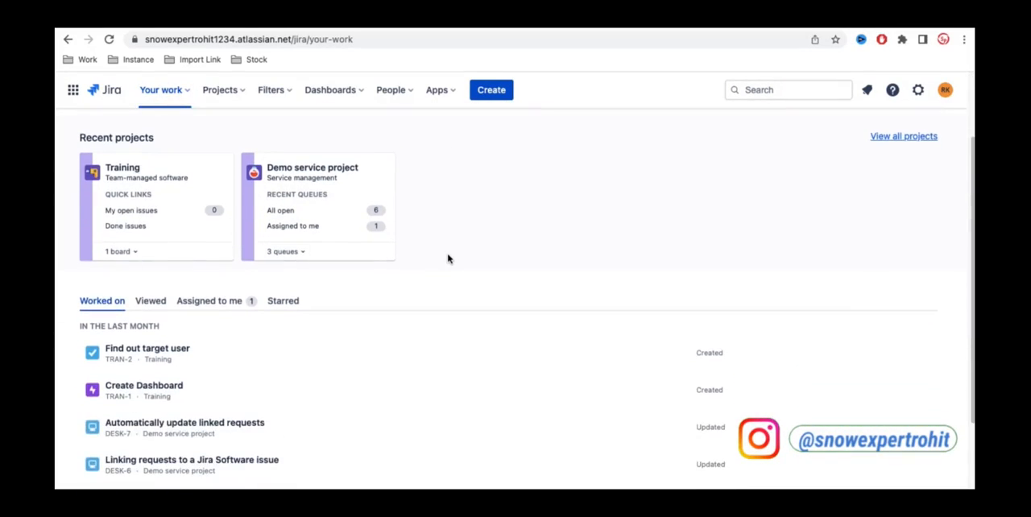
pyautogui.scroll(1, 450, 259)
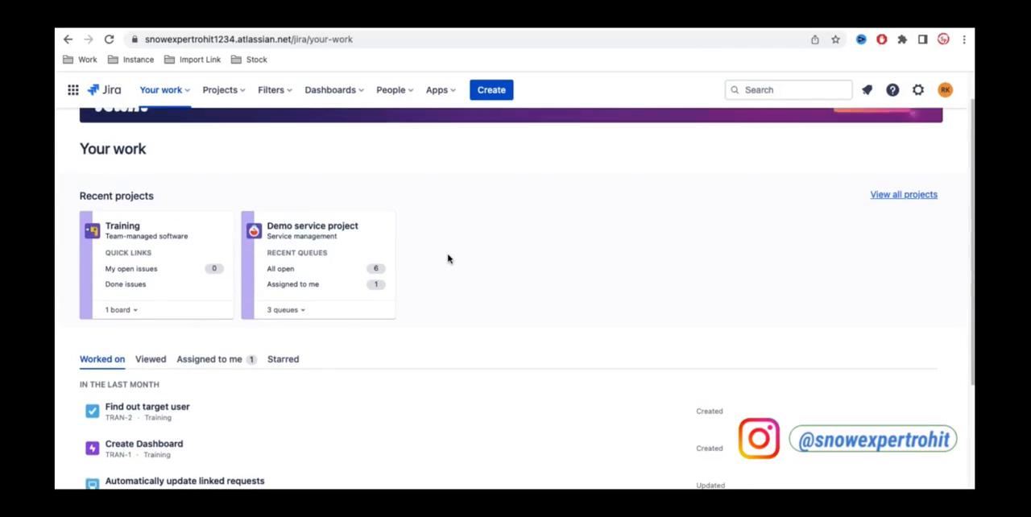
pyautogui.click(128, 228)
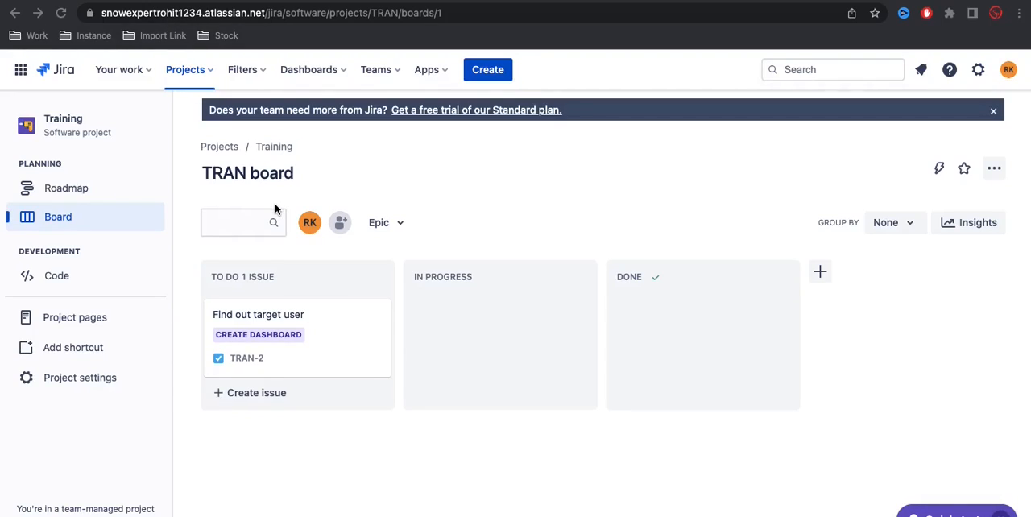
# Step: Show the list of all projects and open the Training project's board from it
pyautogui.click(201, 70)
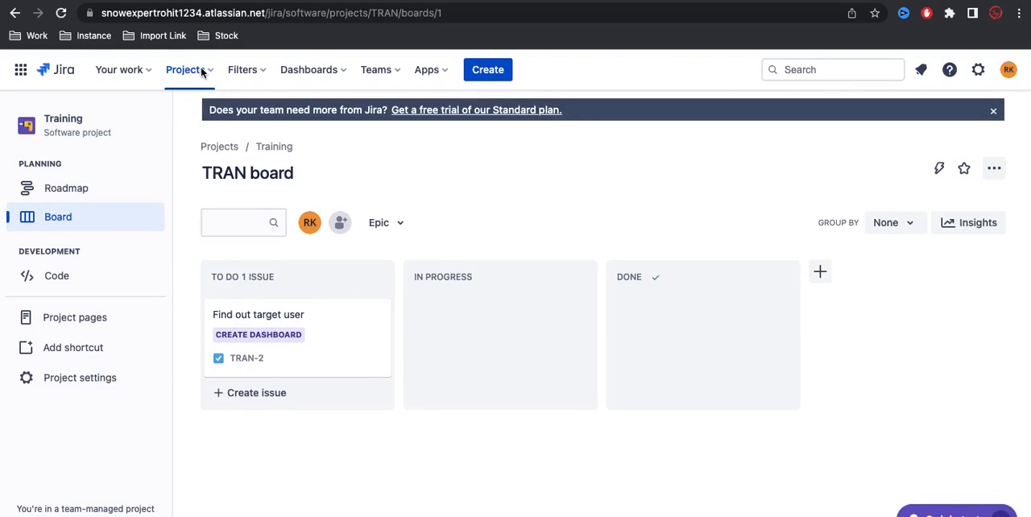
pyautogui.click(212, 77)
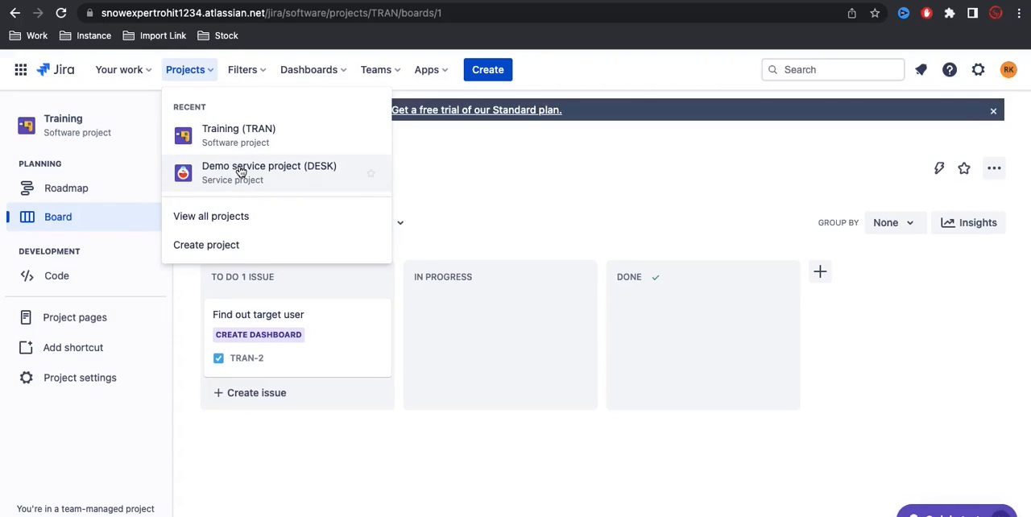
pyautogui.click(230, 216)
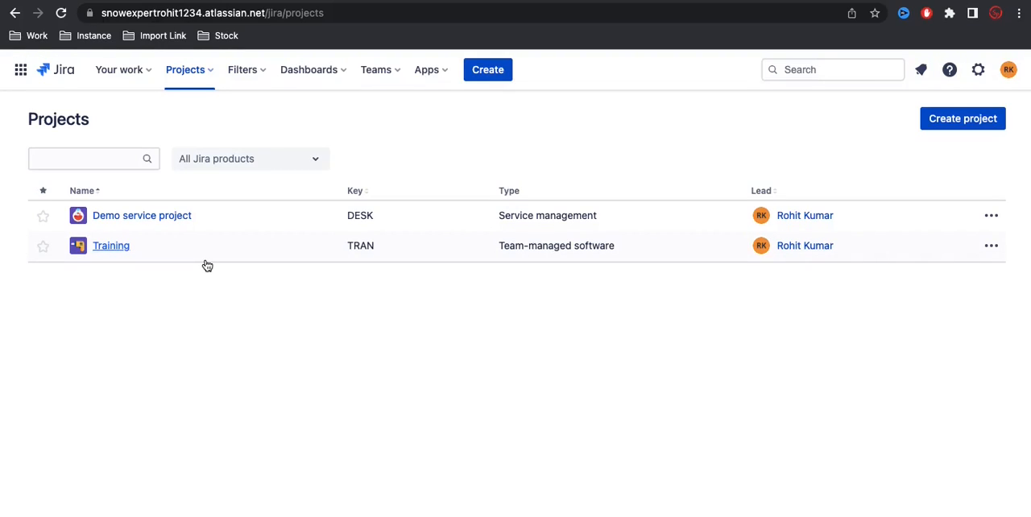
pyautogui.click(119, 248)
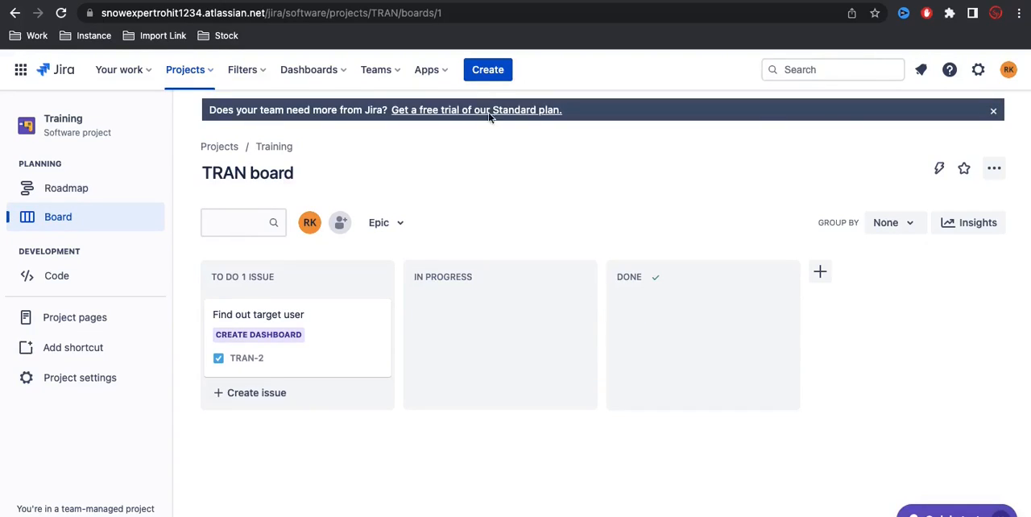
# Step: Examine the project, issue type and status choices in the form for a new issue, and close it without creating anything
pyautogui.click(485, 72)
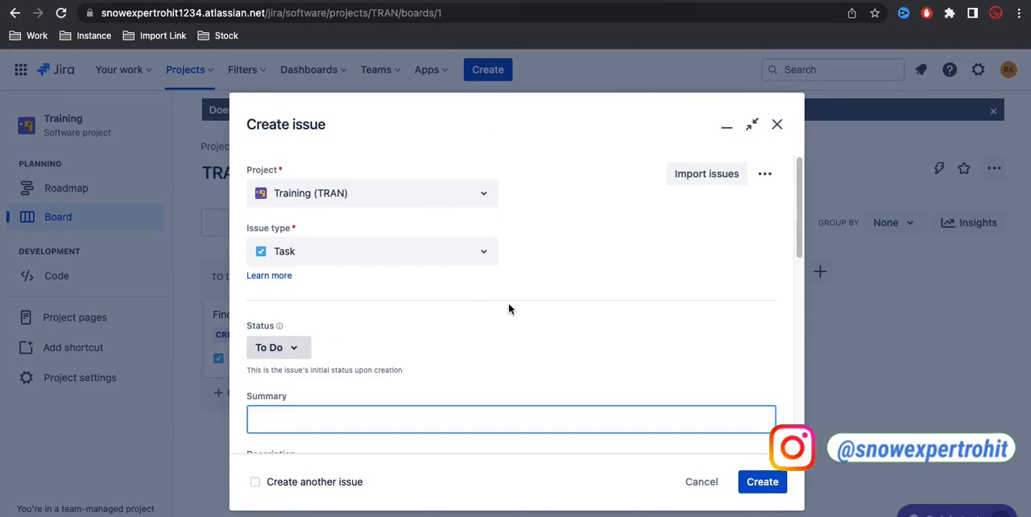
pyautogui.scroll(-1, 509, 310)
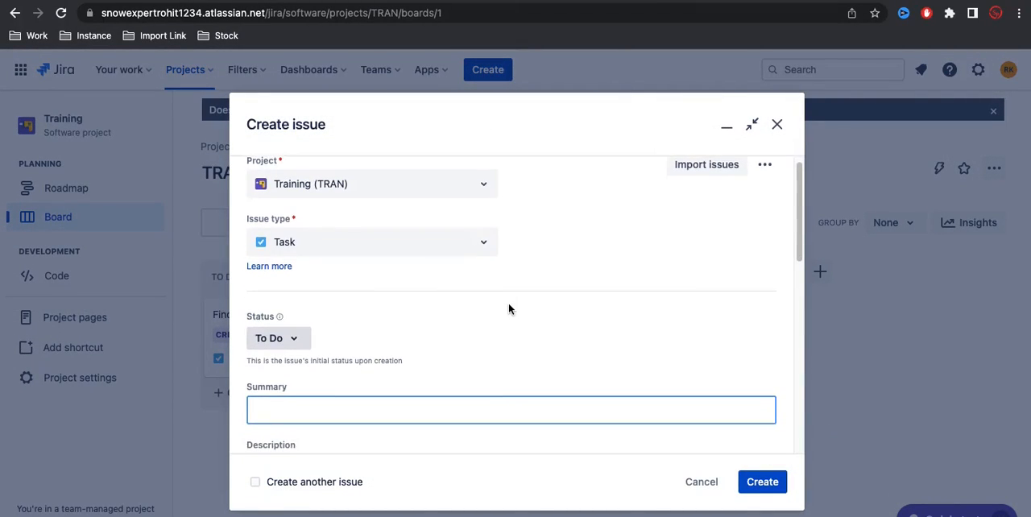
pyautogui.click(483, 187)
pyautogui.click(585, 222)
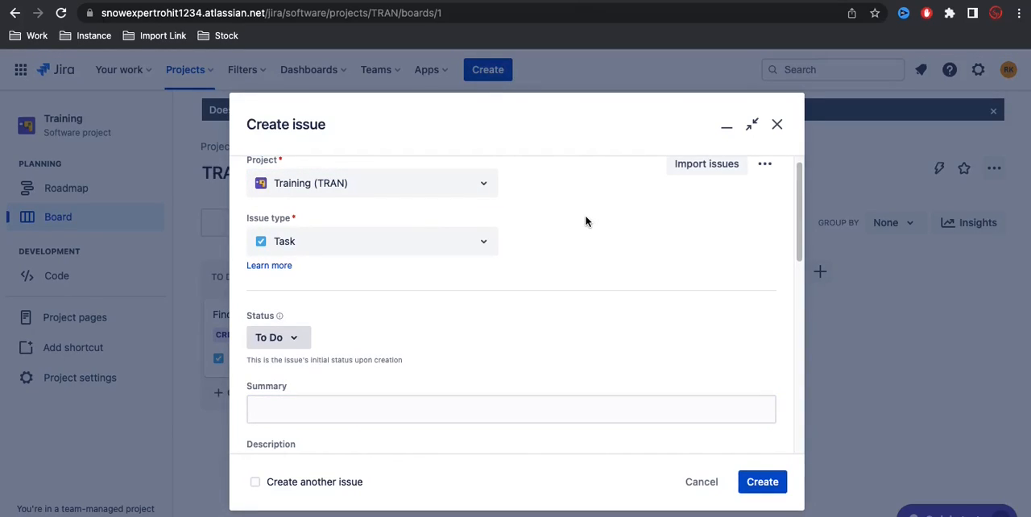
pyautogui.click(486, 246)
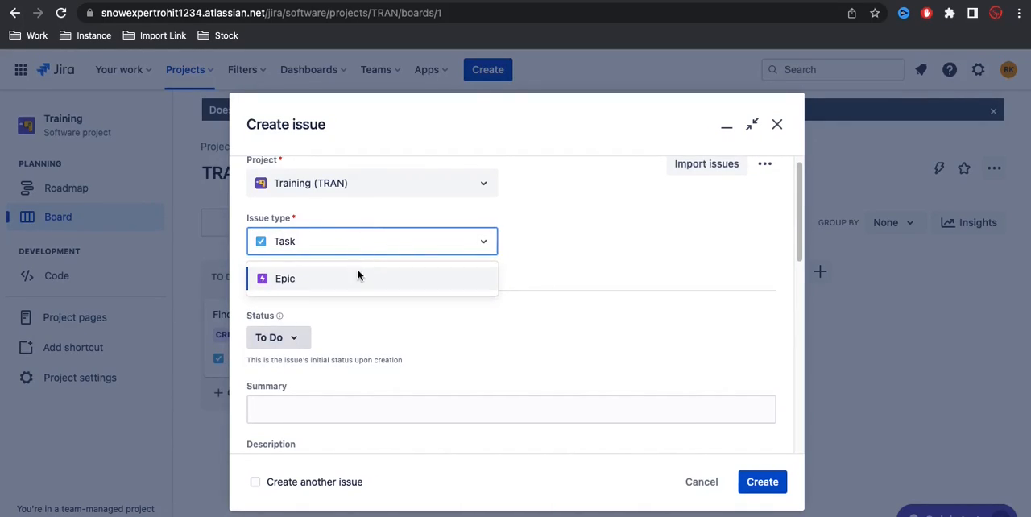
pyautogui.click(567, 275)
pyautogui.scroll(-2, 568, 276)
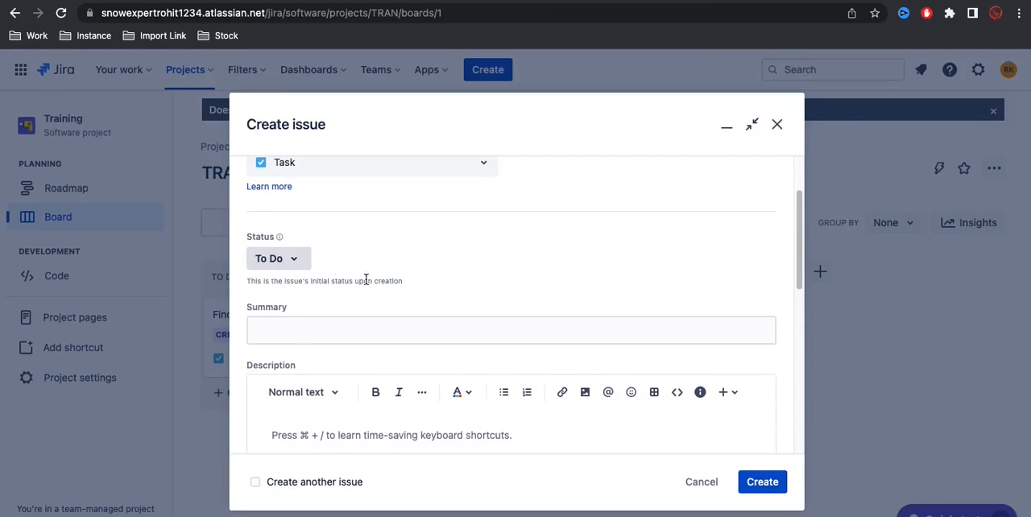
pyautogui.click(300, 266)
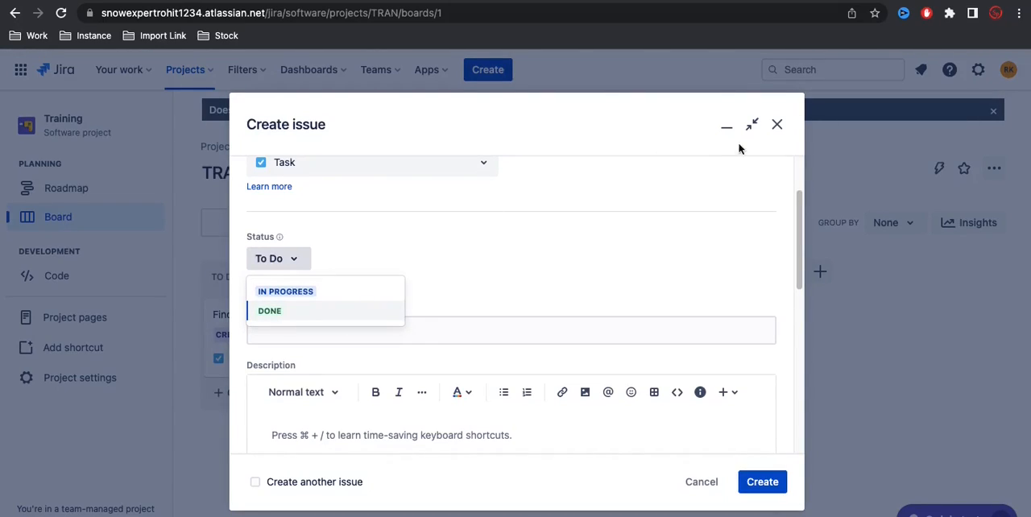
pyautogui.click(777, 125)
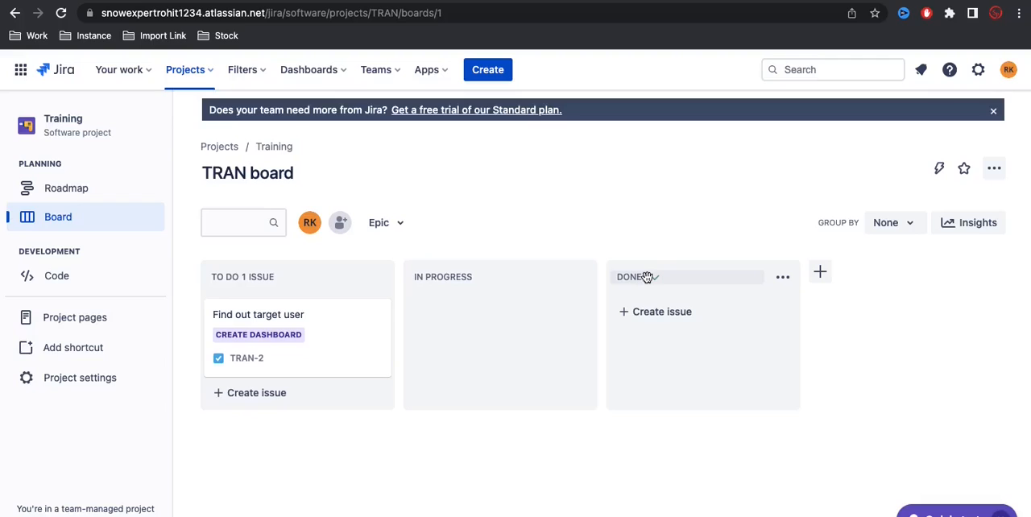
# Step: Start a new To Do task in the Training project and assign it to yourself
pyautogui.click(499, 69)
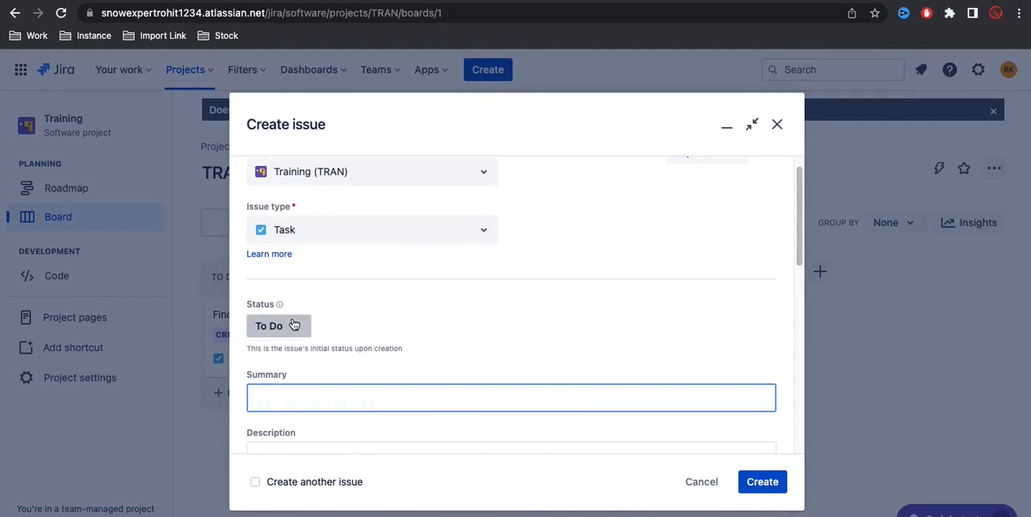
pyautogui.click(291, 328)
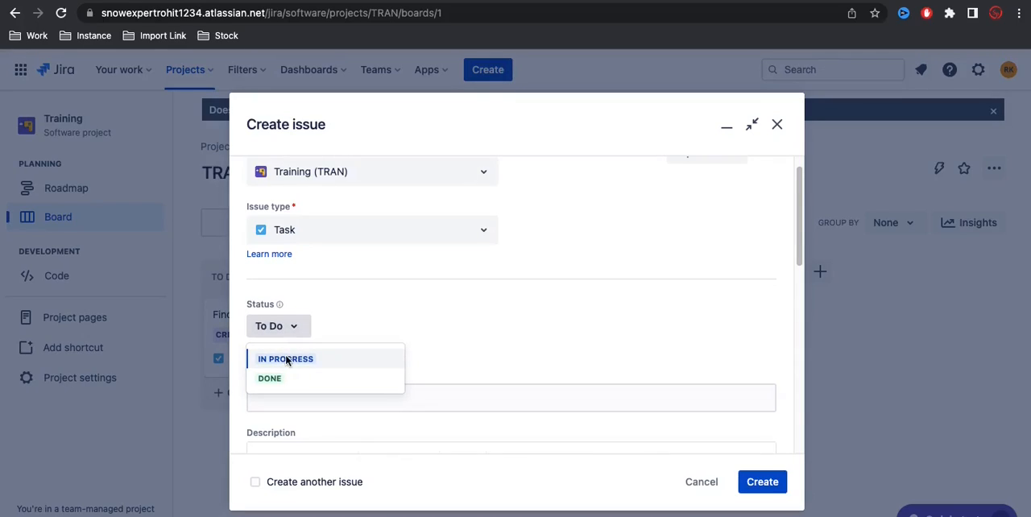
pyautogui.click(480, 339)
pyautogui.scroll(-3, 479, 342)
pyautogui.scroll(-2, 479, 341)
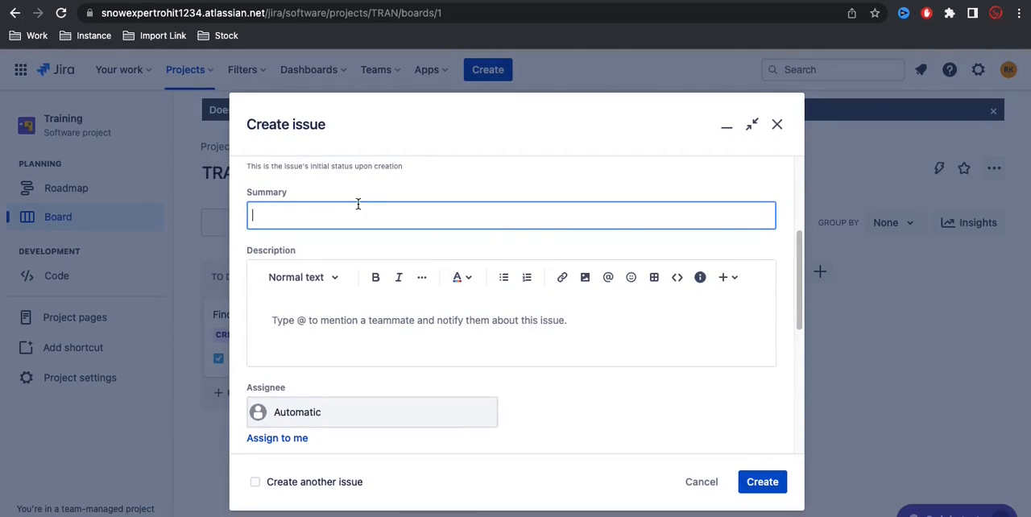
pyautogui.scroll(-3, 365, 351)
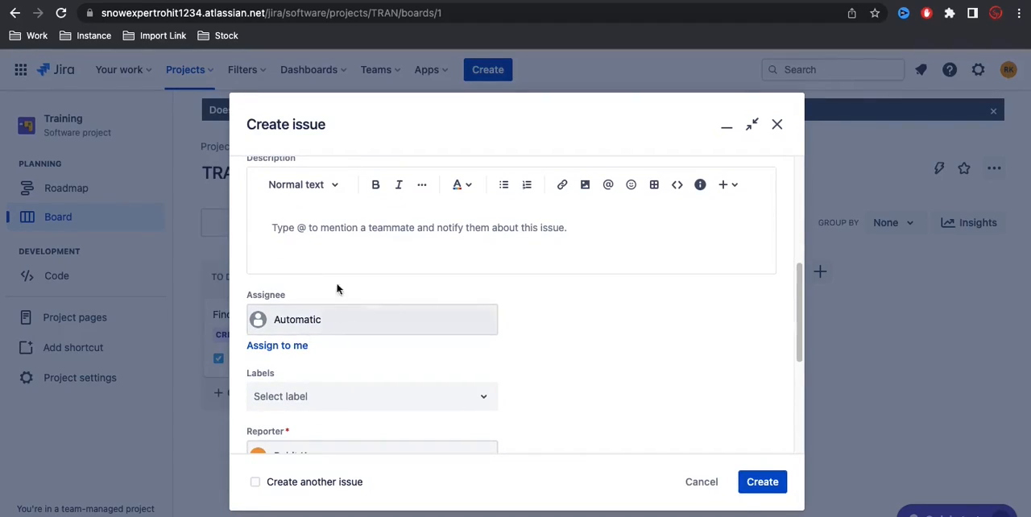
pyautogui.click(288, 345)
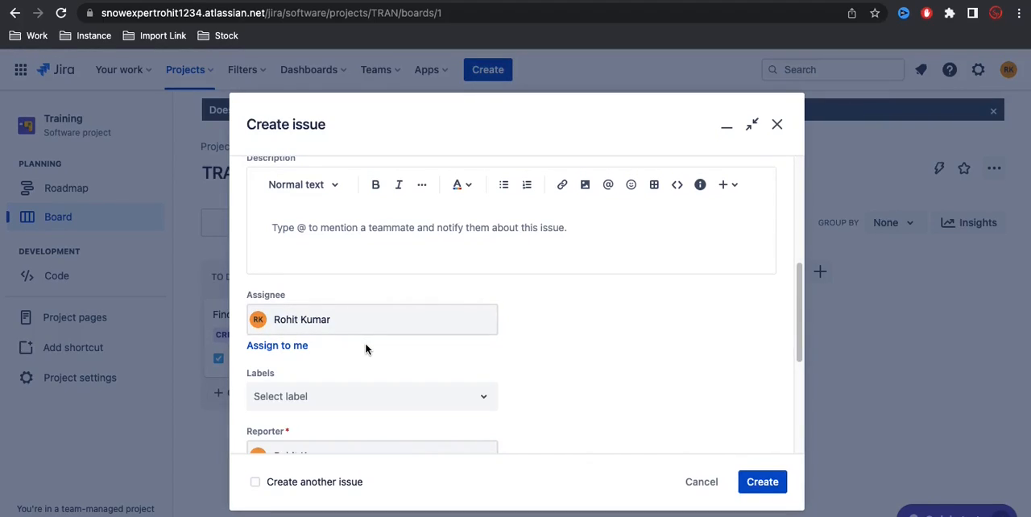
# Step: Review the new issue's labels, reporter, attachment, linked issues and flagged fields, including the choice of issues to link
pyautogui.scroll(-2, 365, 348)
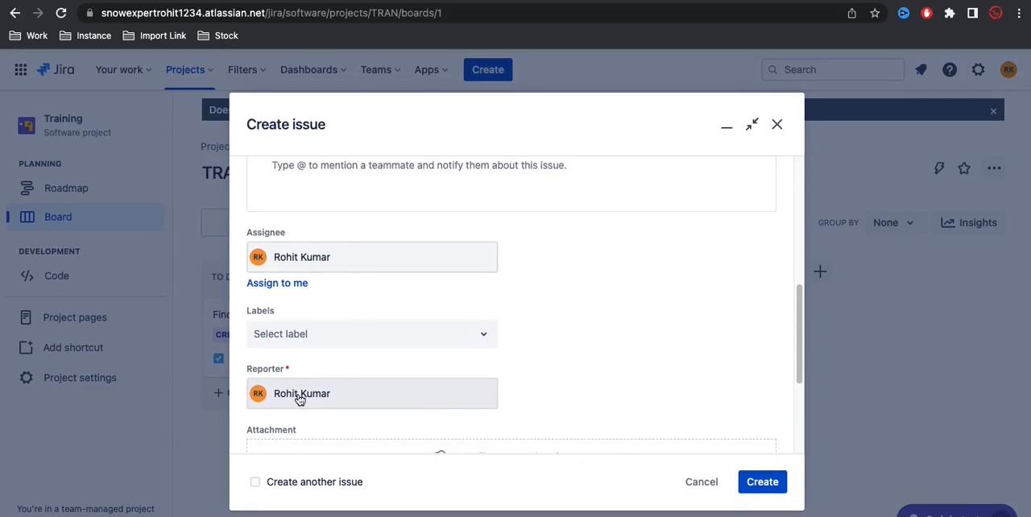
pyautogui.scroll(-3, 299, 400)
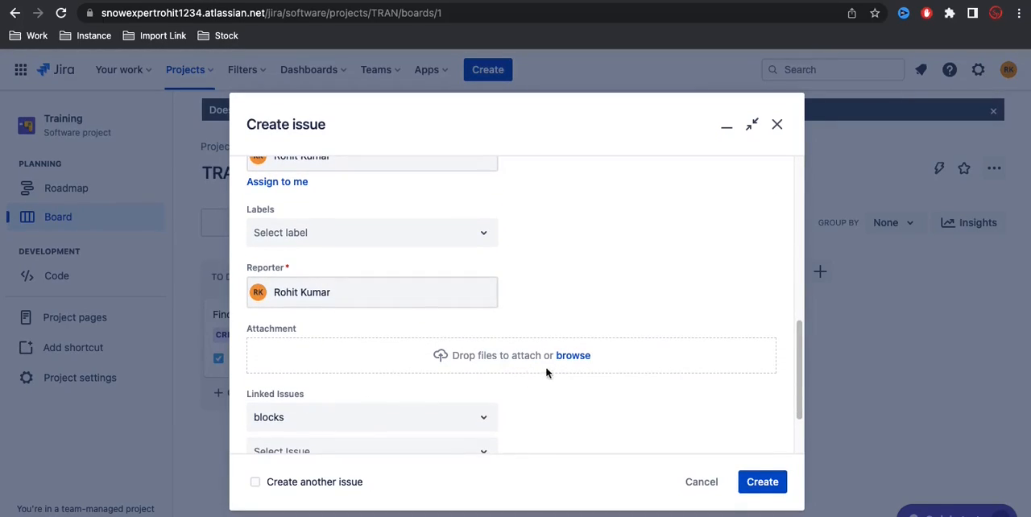
pyautogui.scroll(-2, 554, 367)
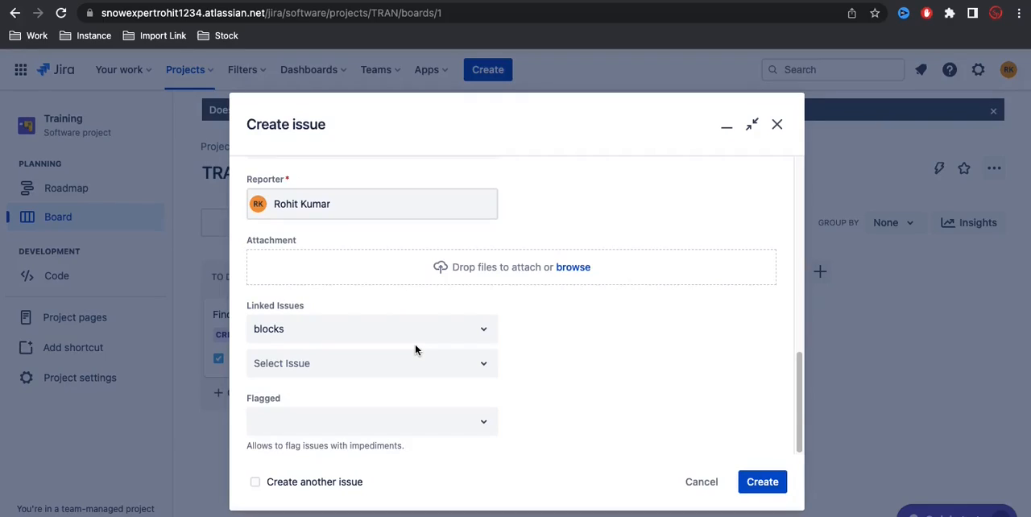
pyautogui.click(467, 364)
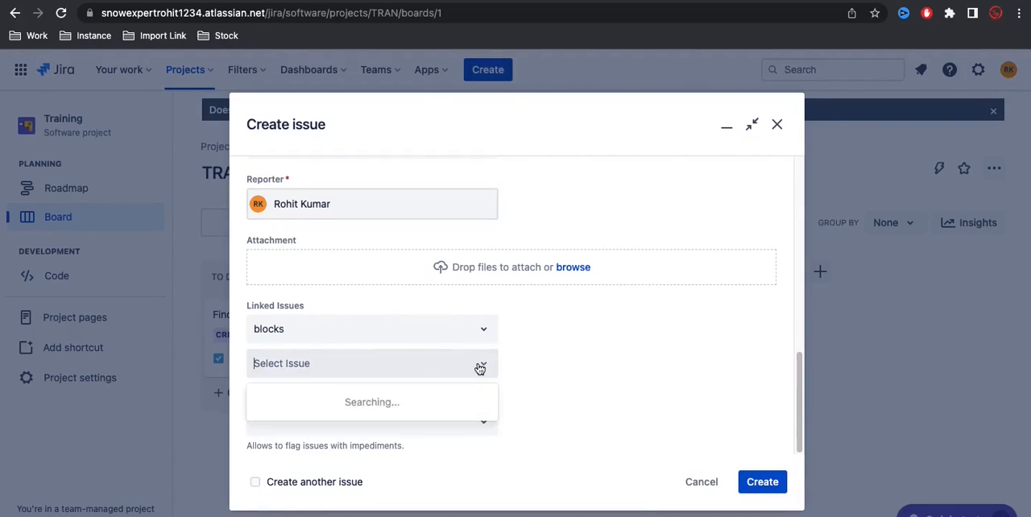
pyautogui.click(538, 420)
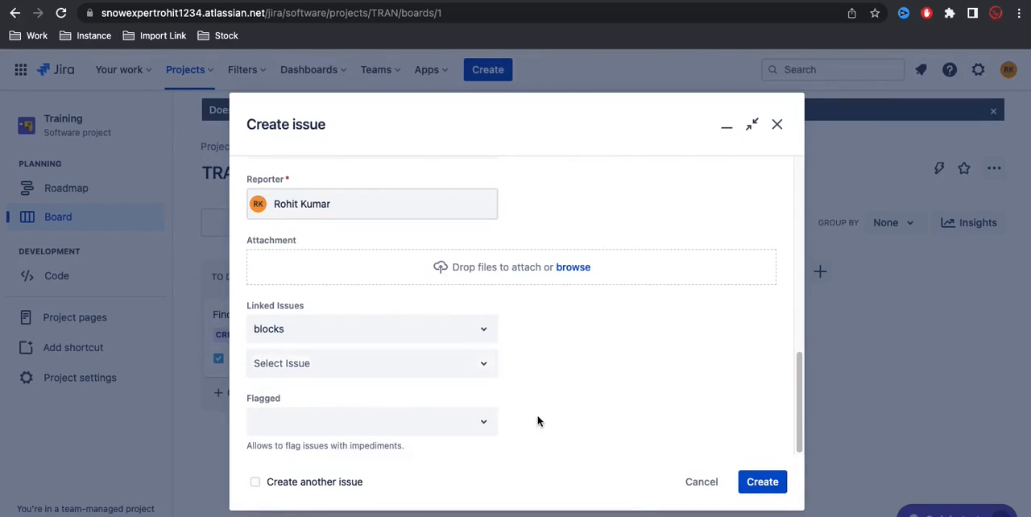
pyautogui.scroll(10, 538, 421)
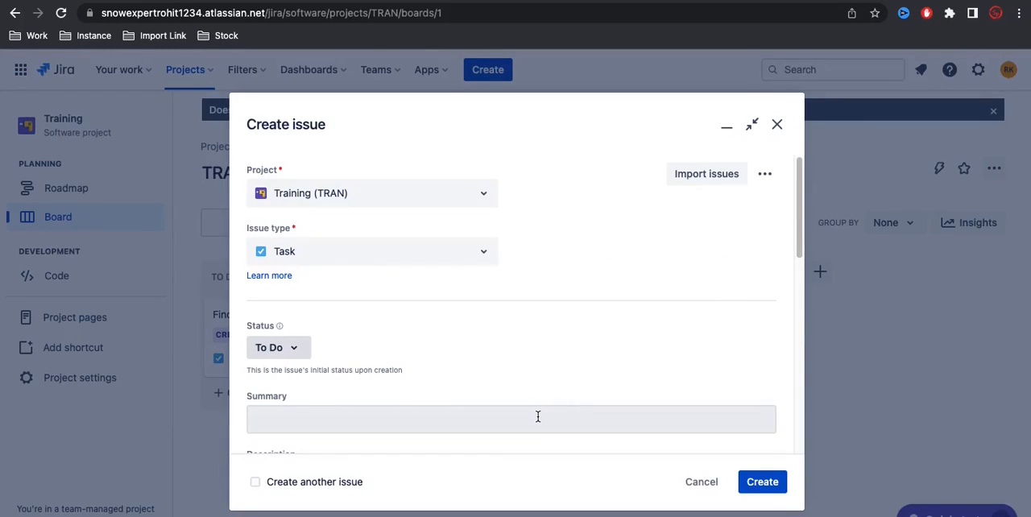
# Step: Enter "Test issue" as the new task's summary
pyautogui.scroll(-2, 537, 421)
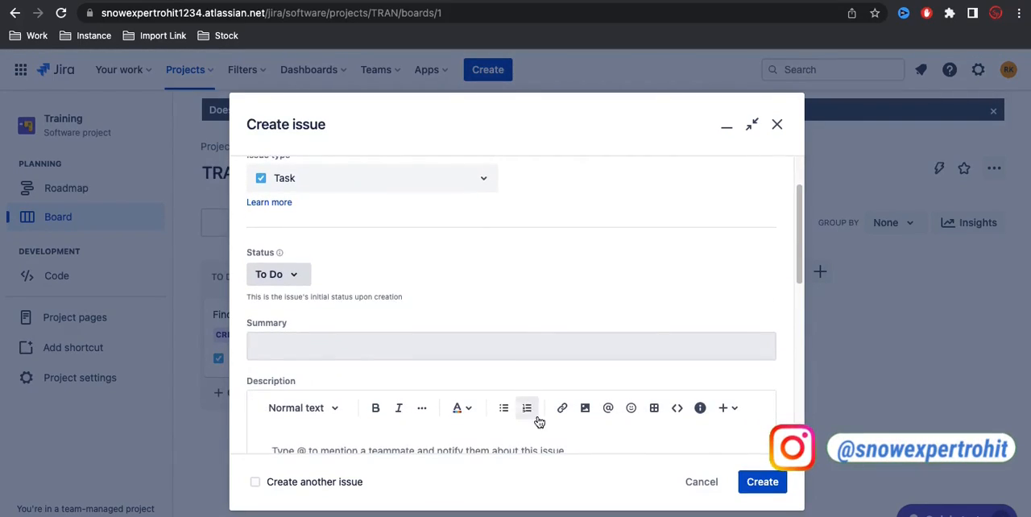
pyautogui.click(421, 345)
pyautogui.write('est issue')
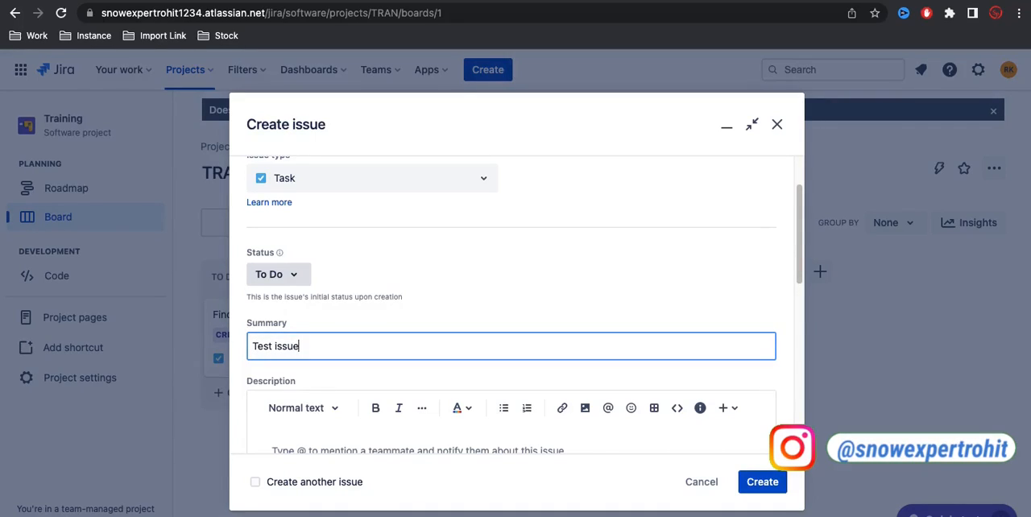
# Step: Enter "Test Issue" as the description, followed by a mention of your own user account
pyautogui.scroll(-4, 334, 327)
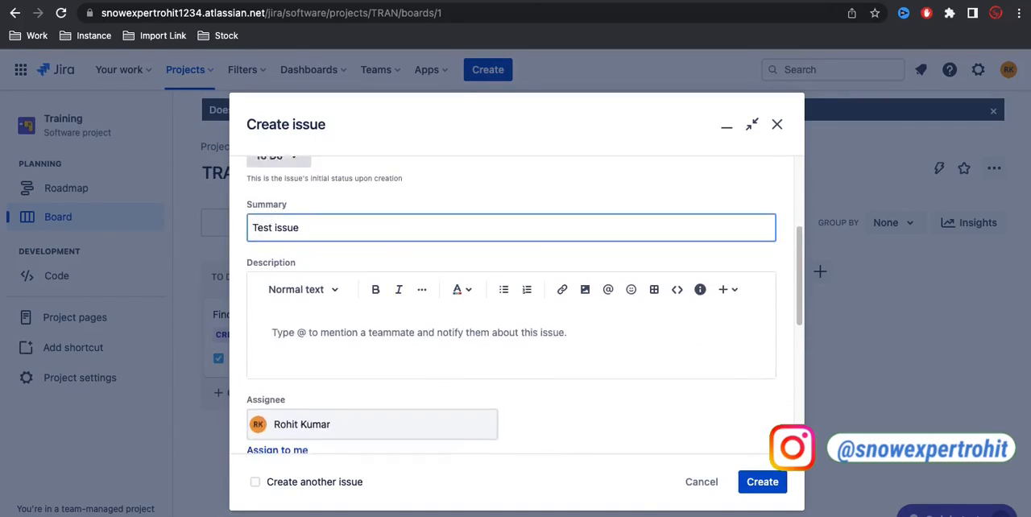
pyautogui.click(344, 299)
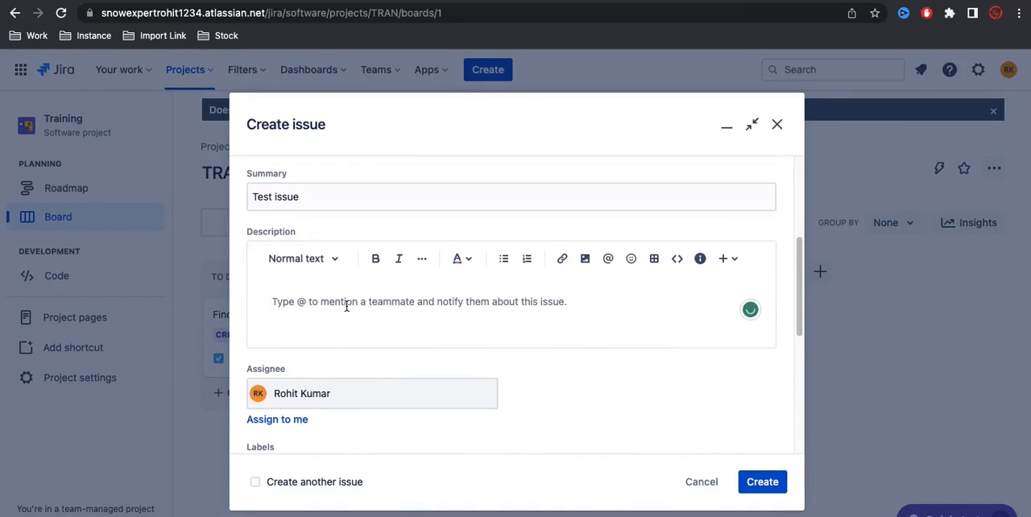
pyautogui.write('Test Issue')
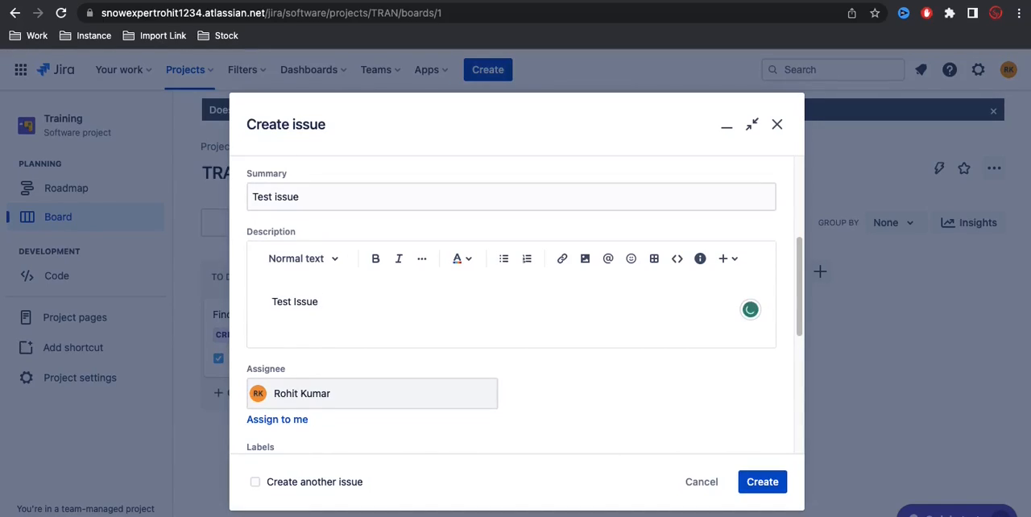
pyautogui.write('@ro')
pyautogui.press('Return')
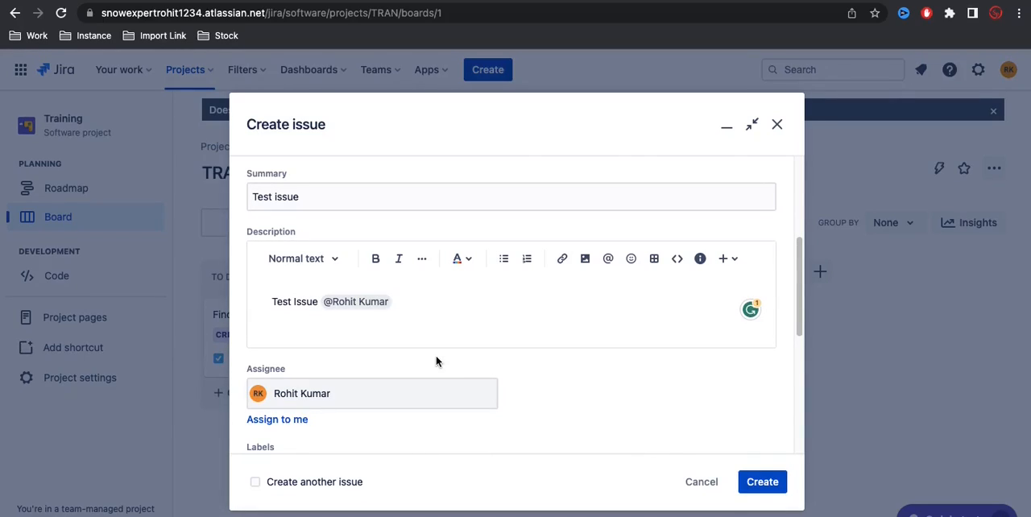
# Step: Check the remaining optional fields of the new task and create the issue
pyautogui.scroll(-3, 534, 414)
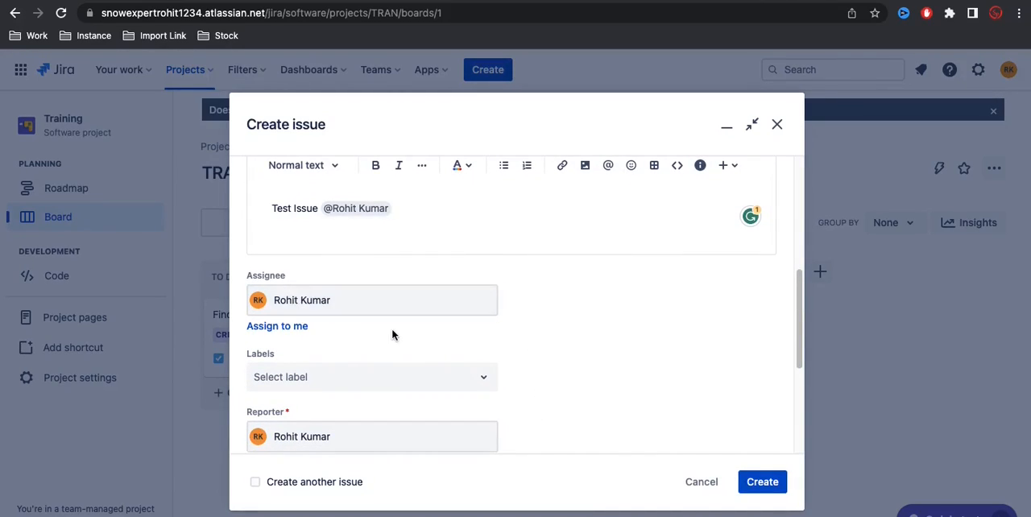
pyautogui.scroll(-2, 393, 334)
pyautogui.scroll(-3, 506, 392)
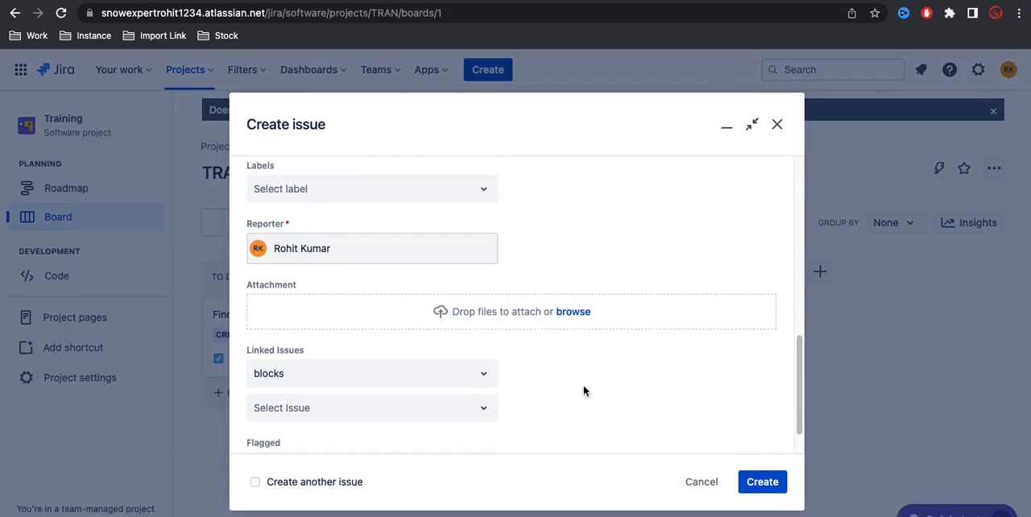
pyautogui.scroll(-1, 583, 390)
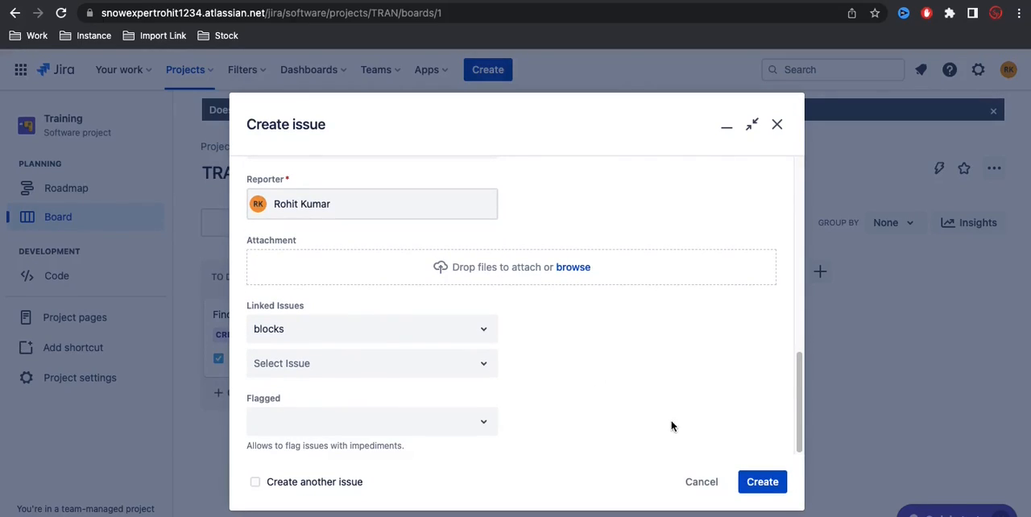
pyautogui.scroll(6, 672, 426)
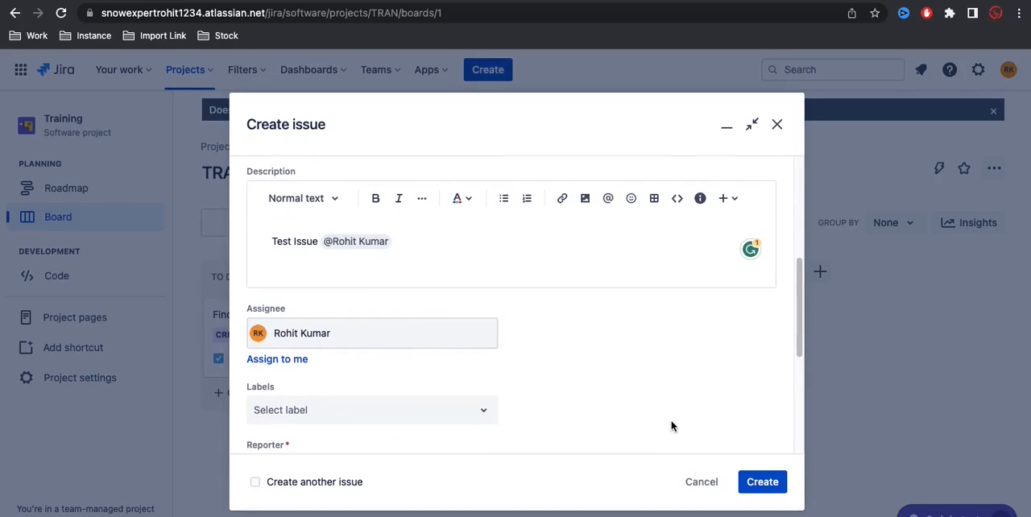
pyautogui.scroll(-5, 673, 426)
pyautogui.click(760, 486)
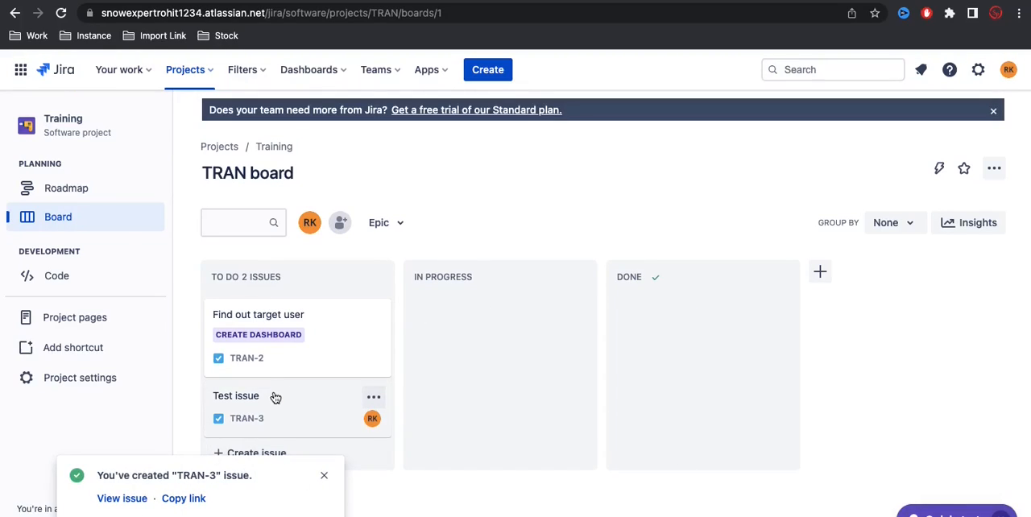
# Step: Move the Test issue card on the board to In Progress, and from there to Done
pyautogui.moveTo(276, 397); pyautogui.dragTo(467, 308)
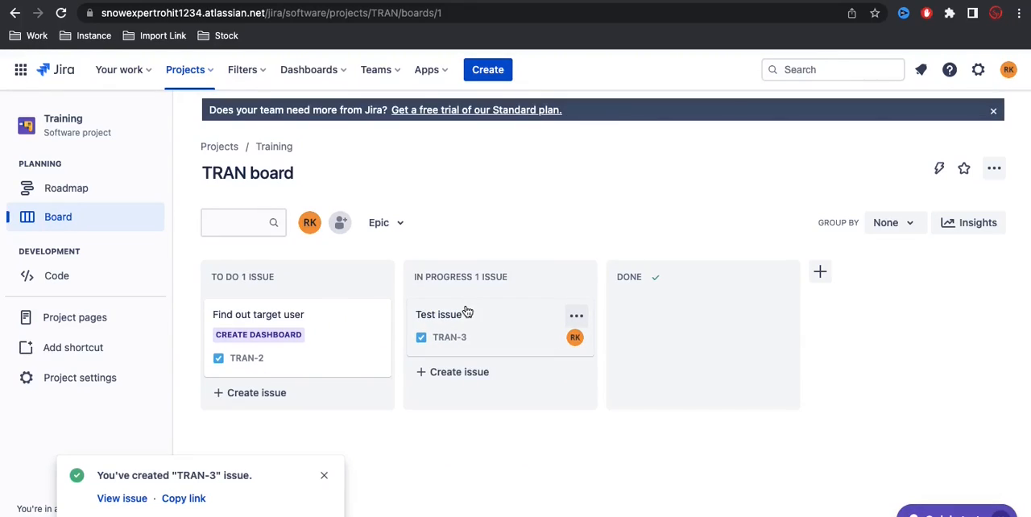
pyautogui.moveTo(484, 322); pyautogui.dragTo(629, 317)
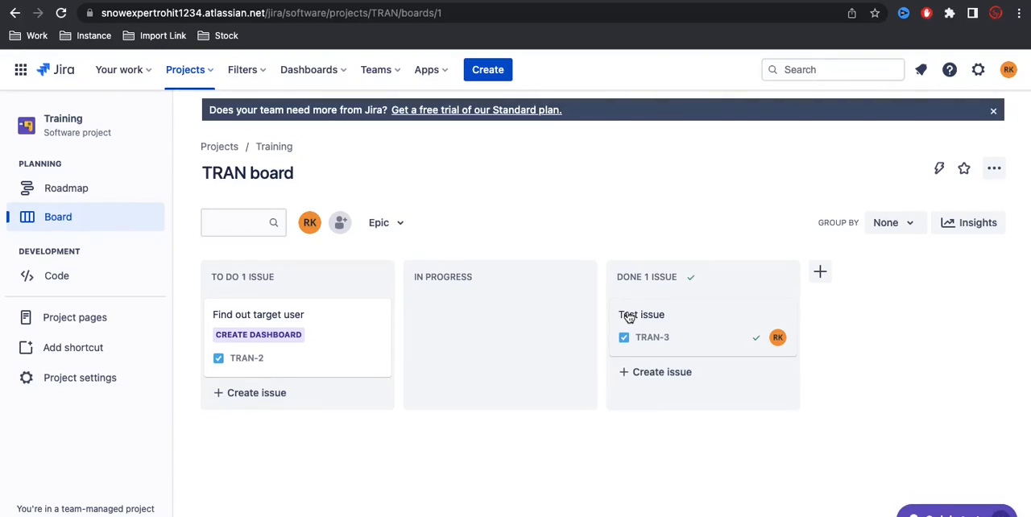
# Step: Open the Default dashboard from the list of all dashboards and review its activity stream for the Test issue
pyautogui.click(302, 78)
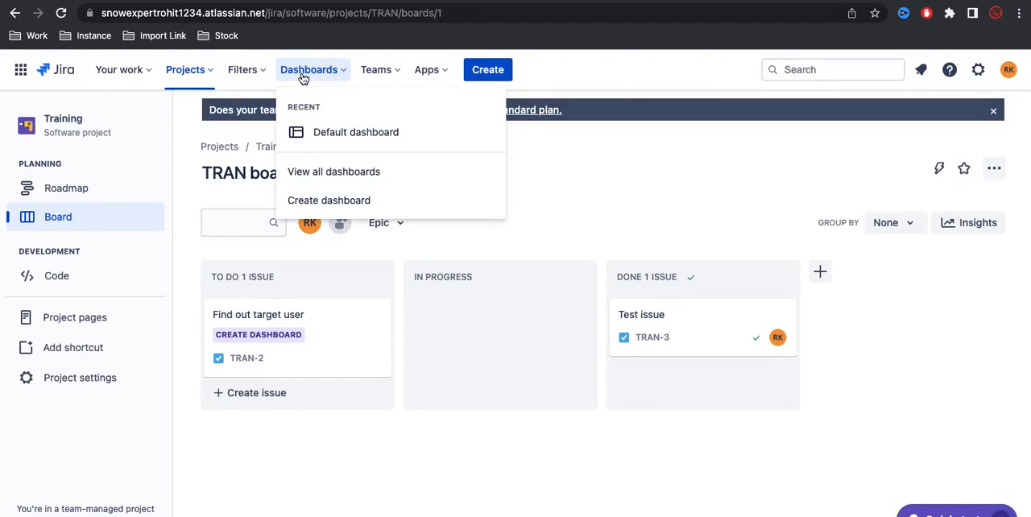
pyautogui.click(317, 176)
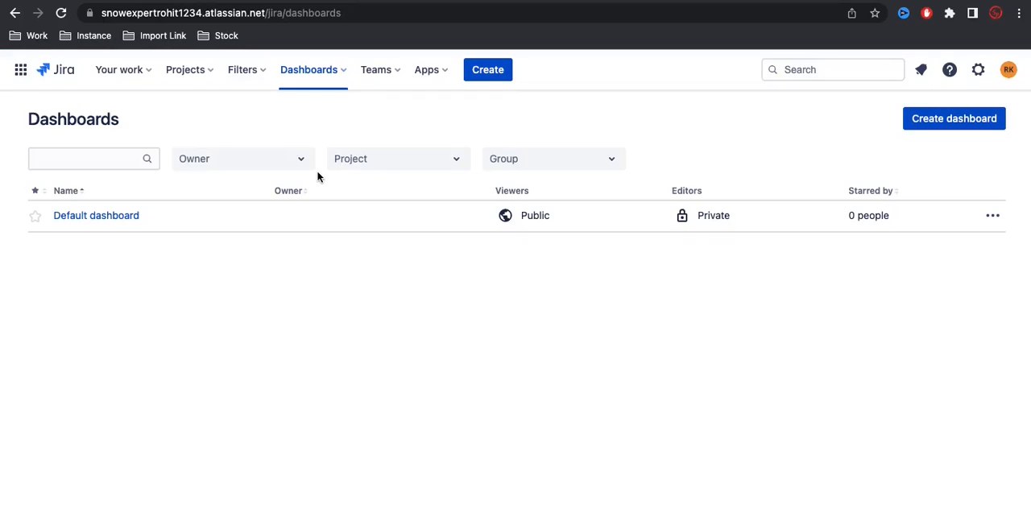
pyautogui.click(101, 219)
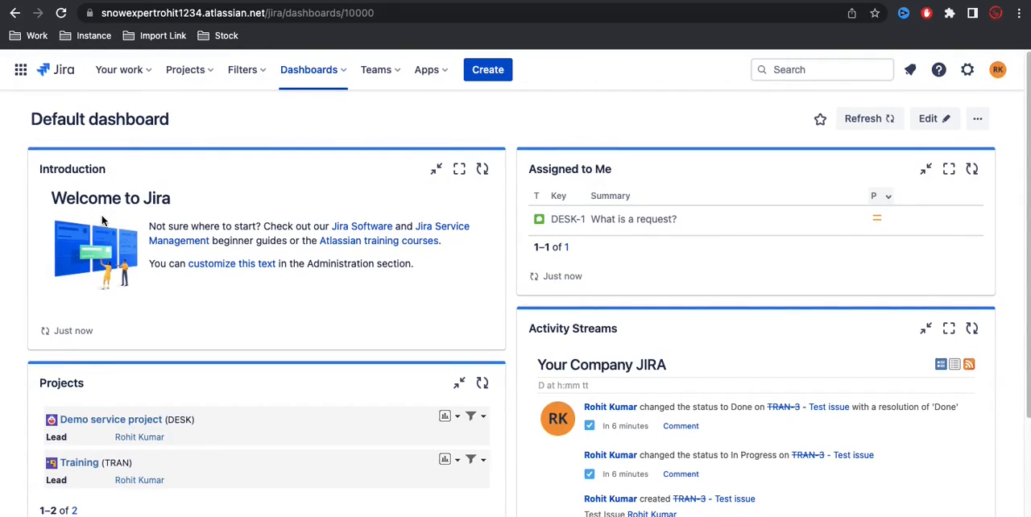
pyautogui.scroll(-2, 736, 331)
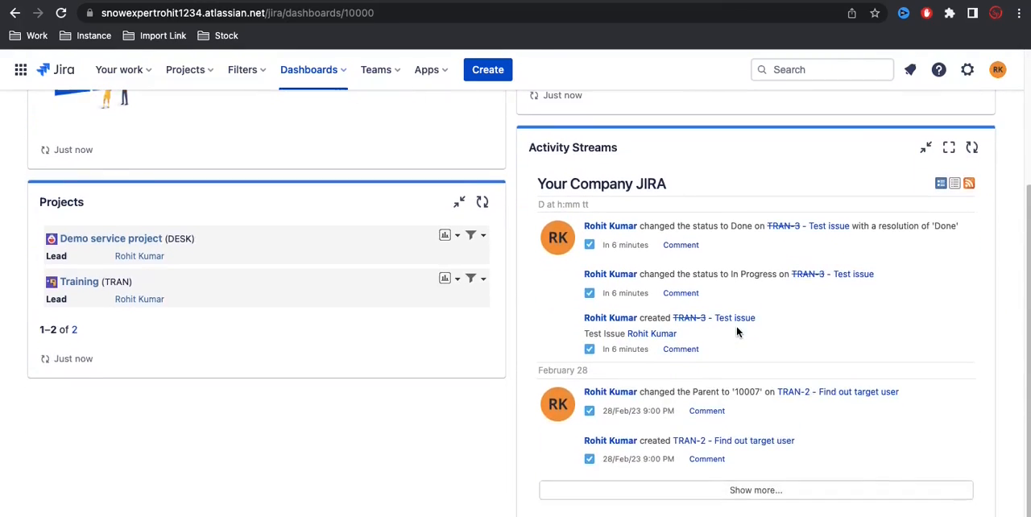
# Step: Review the Default dashboard's gadgets, from Assigned to Me and Projects to the Activity Streams entries
pyautogui.scroll(2, 736, 326)
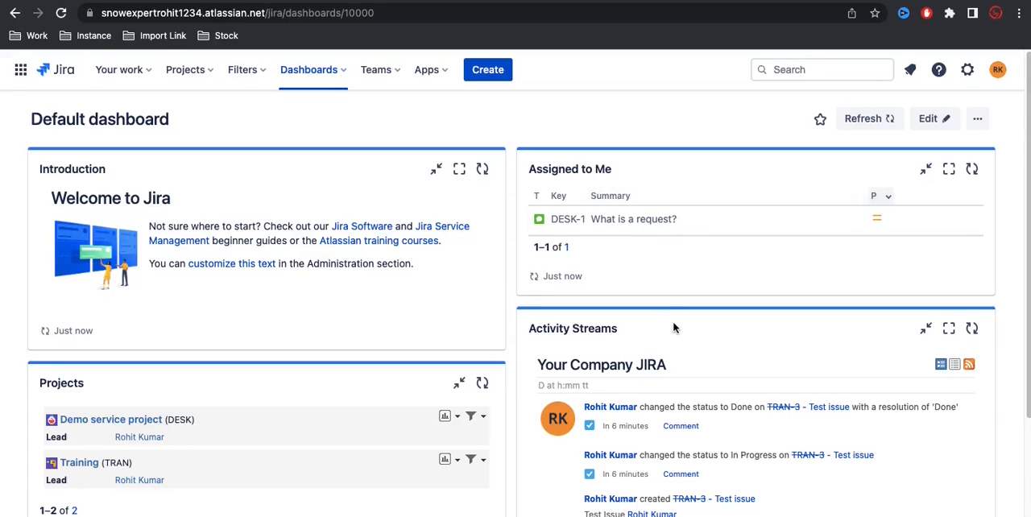
pyautogui.scroll(-1, 675, 327)
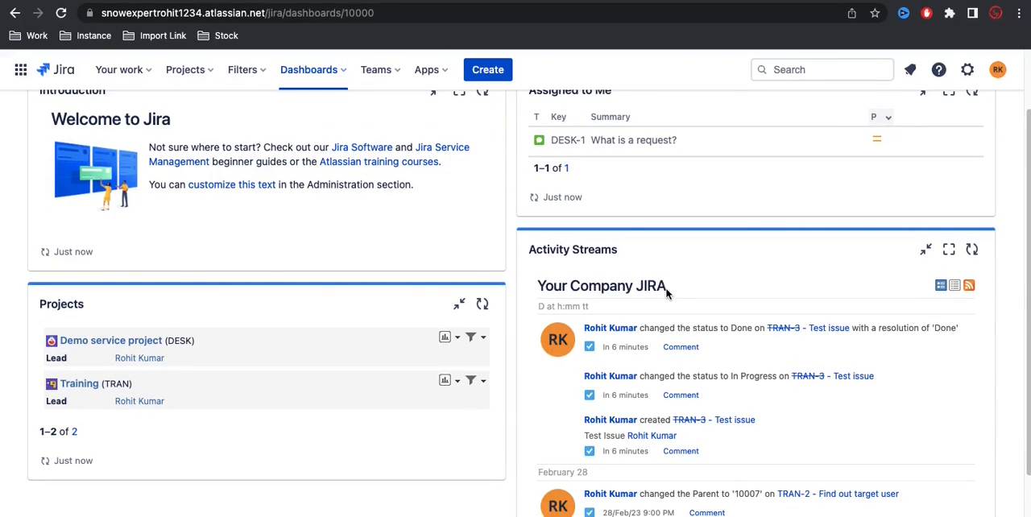
pyautogui.scroll(-1, 667, 293)
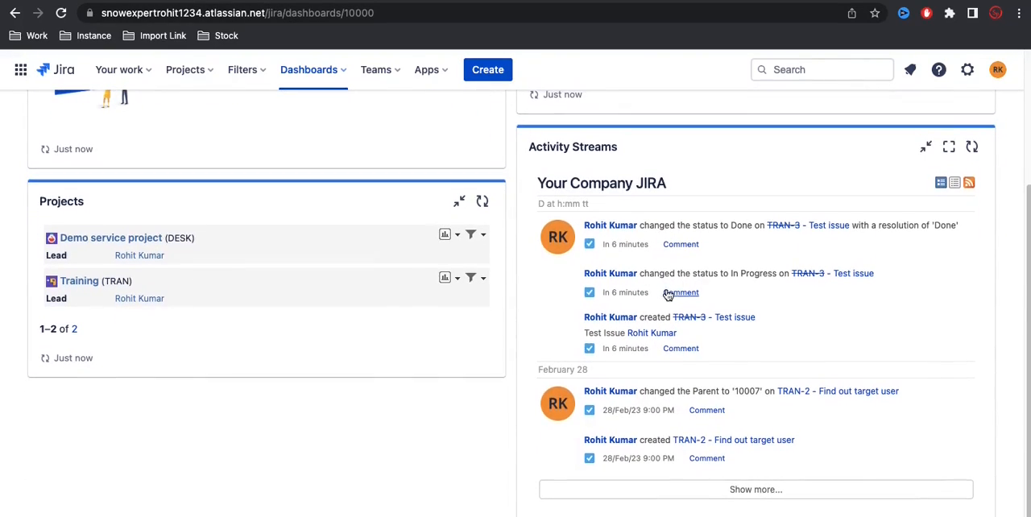
pyautogui.scroll(2, 667, 293)
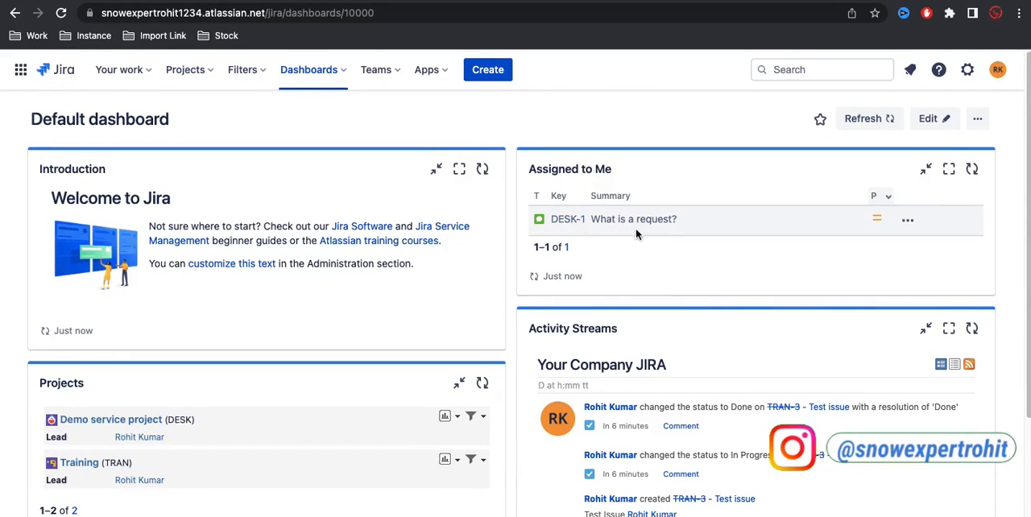
pyautogui.scroll(-1, 637, 233)
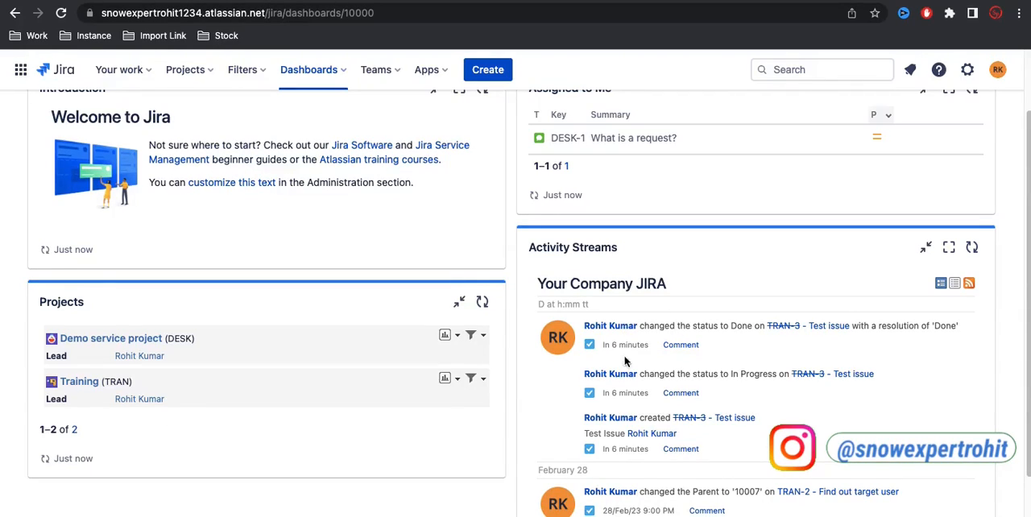
pyautogui.scroll(-2, 625, 366)
pyautogui.scroll(4, 624, 366)
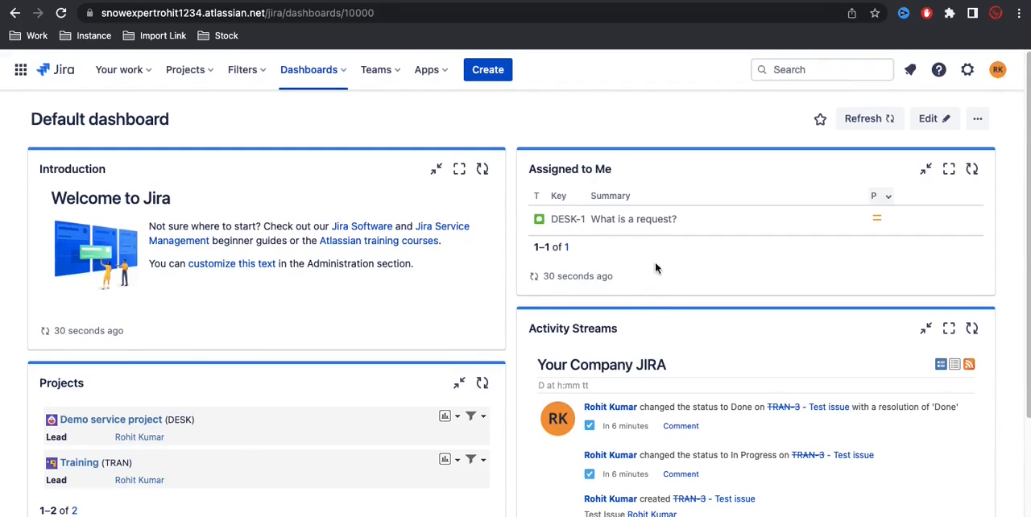
# Step: Look over the Training project's roadmap timeline and return to its board
pyautogui.click(200, 78)
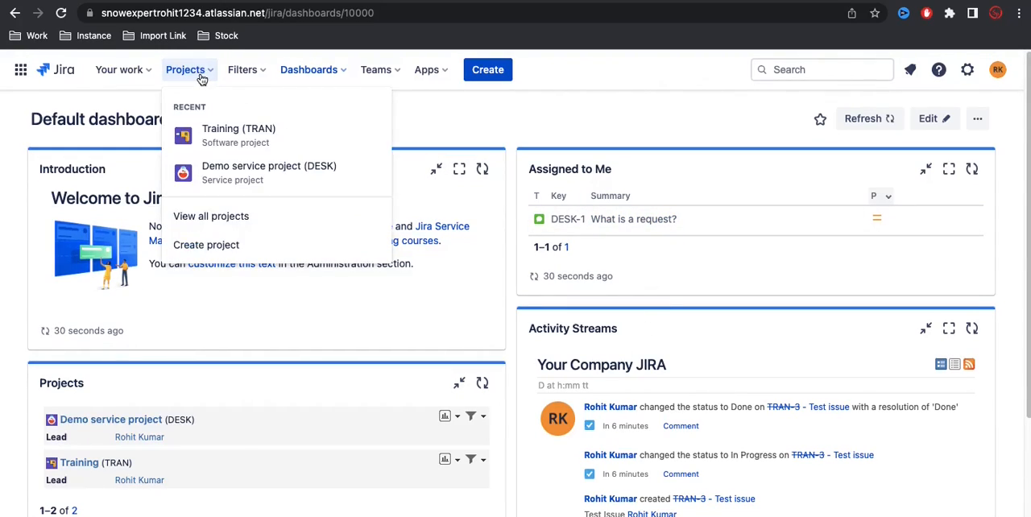
pyautogui.click(244, 146)
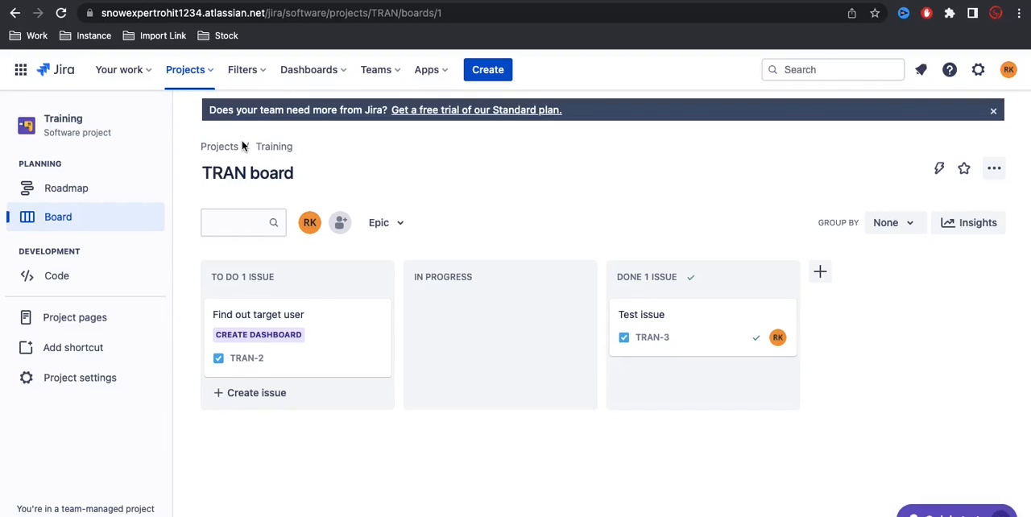
pyautogui.click(65, 190)
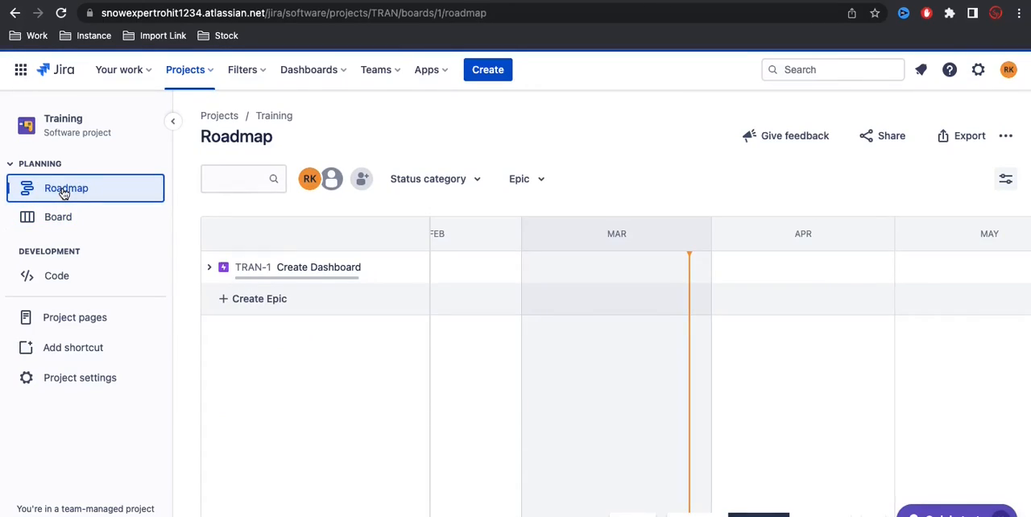
pyautogui.hscroll(1, 679, 333)
pyautogui.hscroll(3, 677, 333)
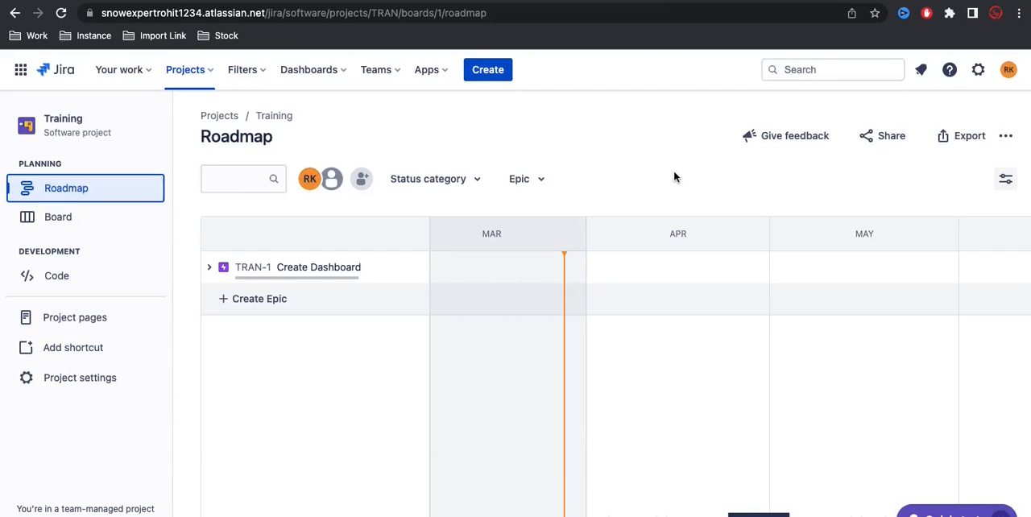
pyautogui.click(79, 226)
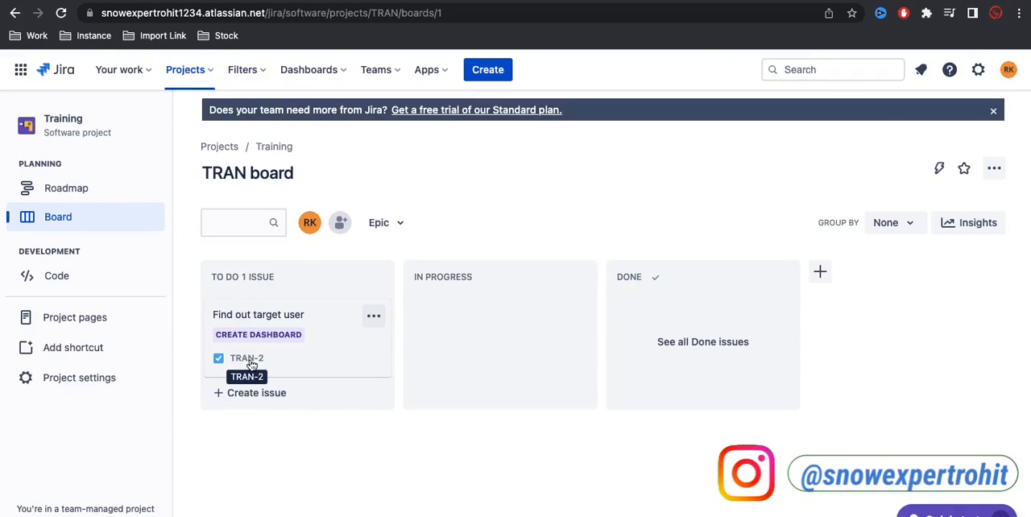
# Step: Open the Training project's settings and examine the available category and default assignee options in its details
pyautogui.click(64, 385)
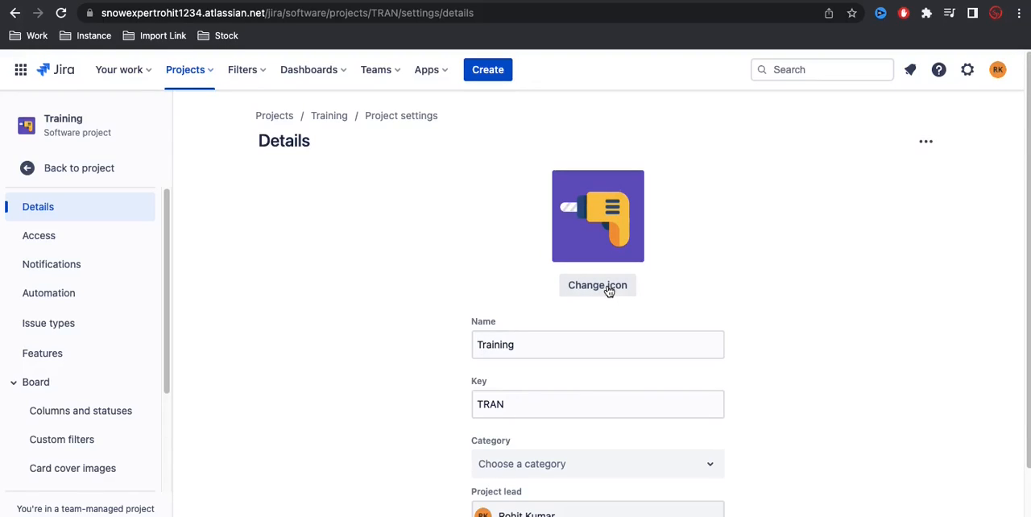
pyautogui.scroll(-2, 483, 285)
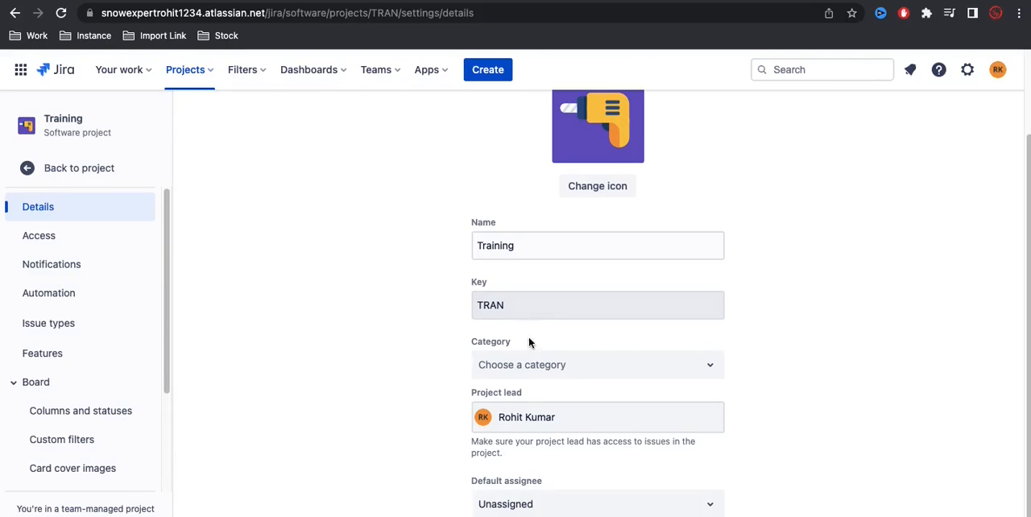
pyautogui.click(534, 364)
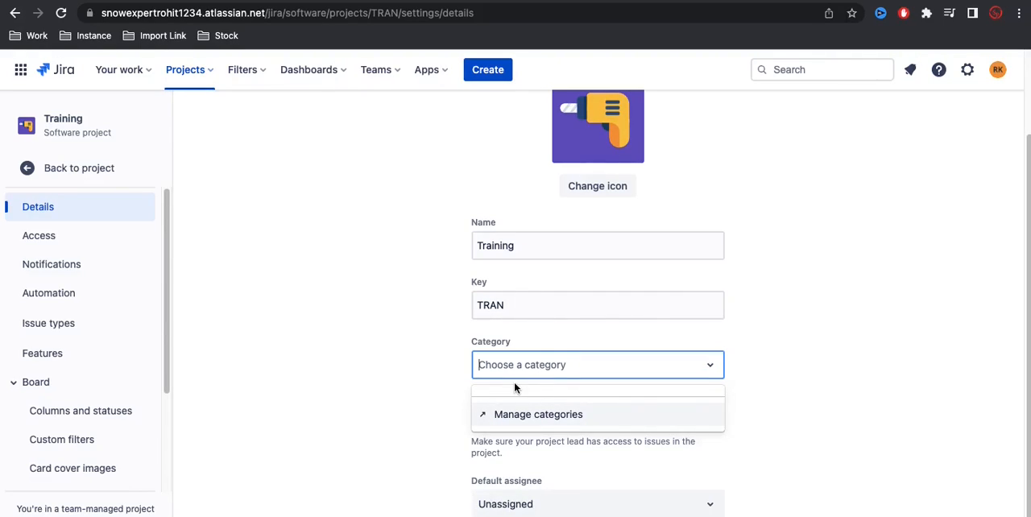
pyautogui.click(755, 371)
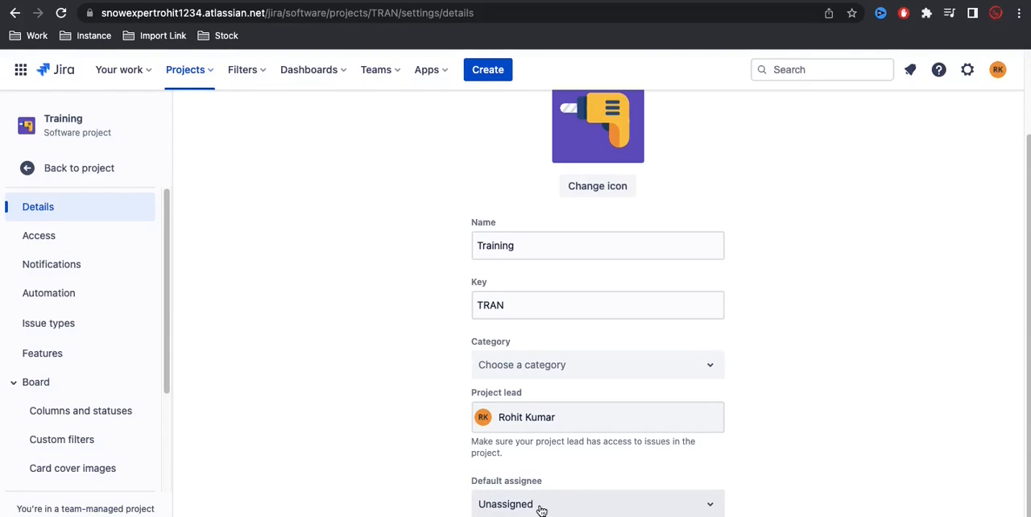
pyautogui.click(706, 502)
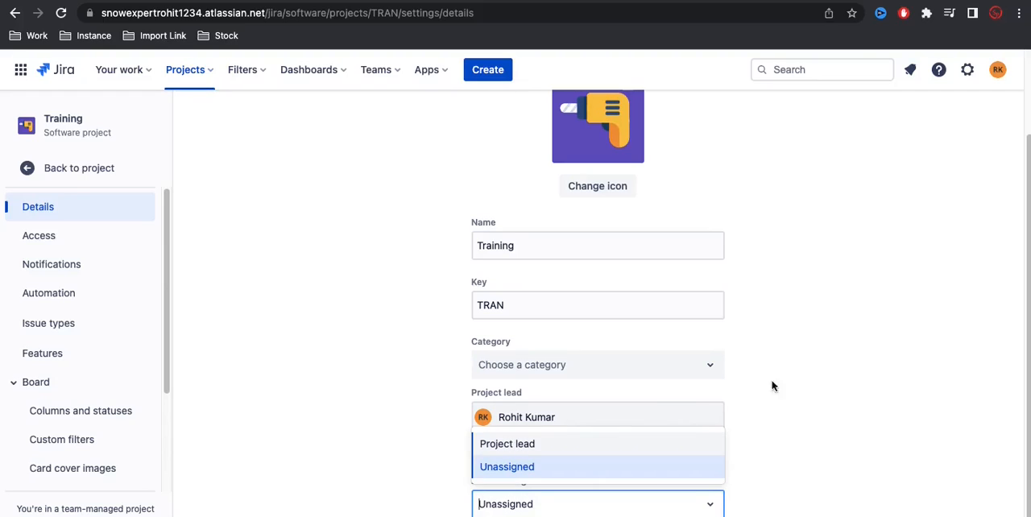
pyautogui.click(868, 355)
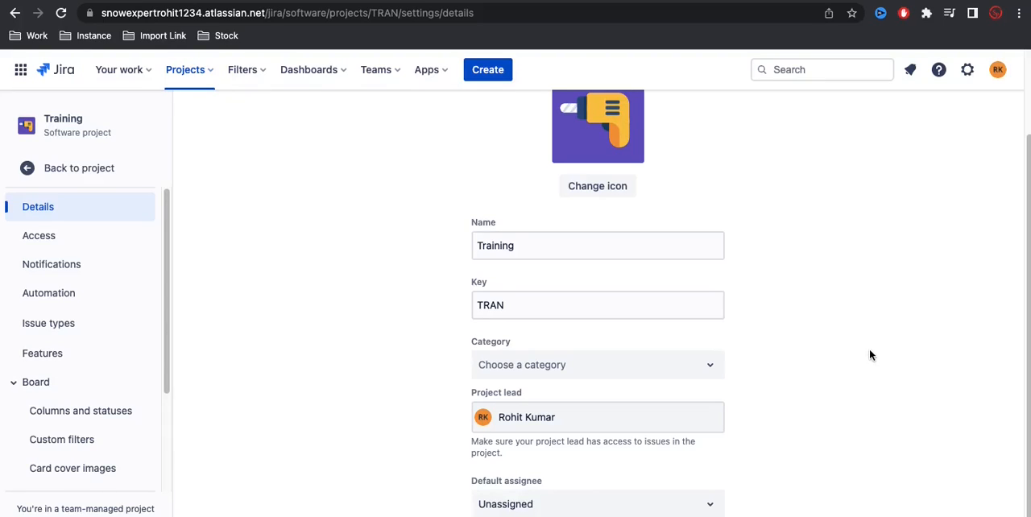
# Step: Open the project's Access settings and examine the people search and role field for adding people, without adding anyone
pyautogui.click(83, 247)
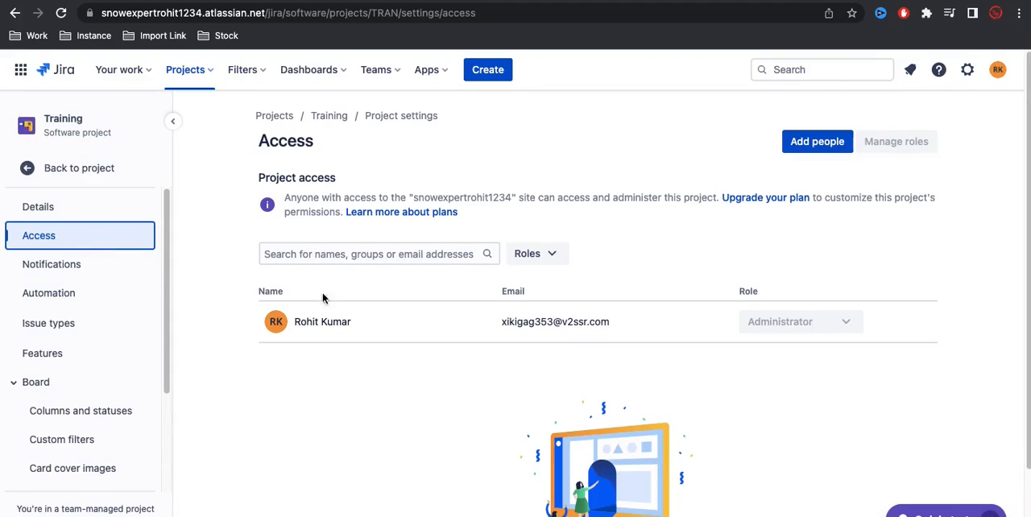
pyautogui.click(813, 149)
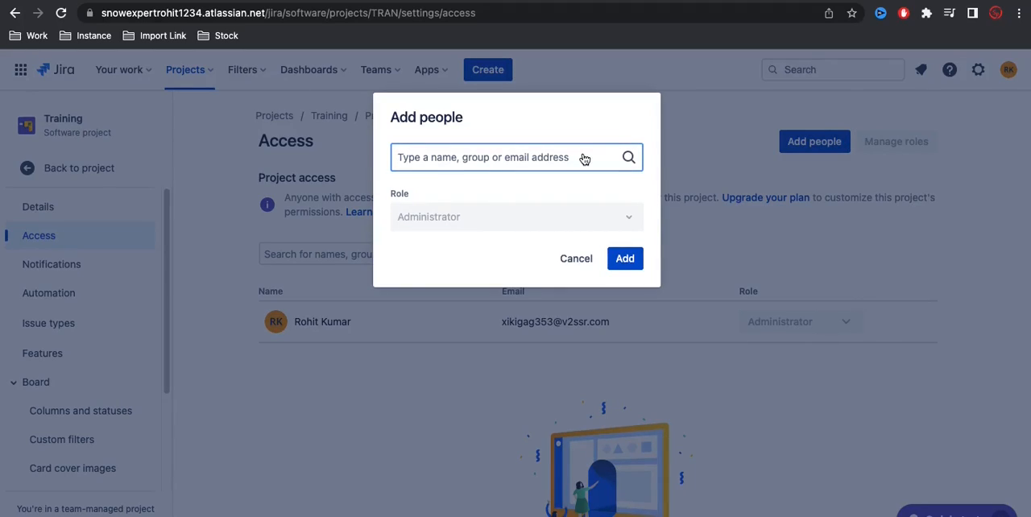
pyautogui.write('a')
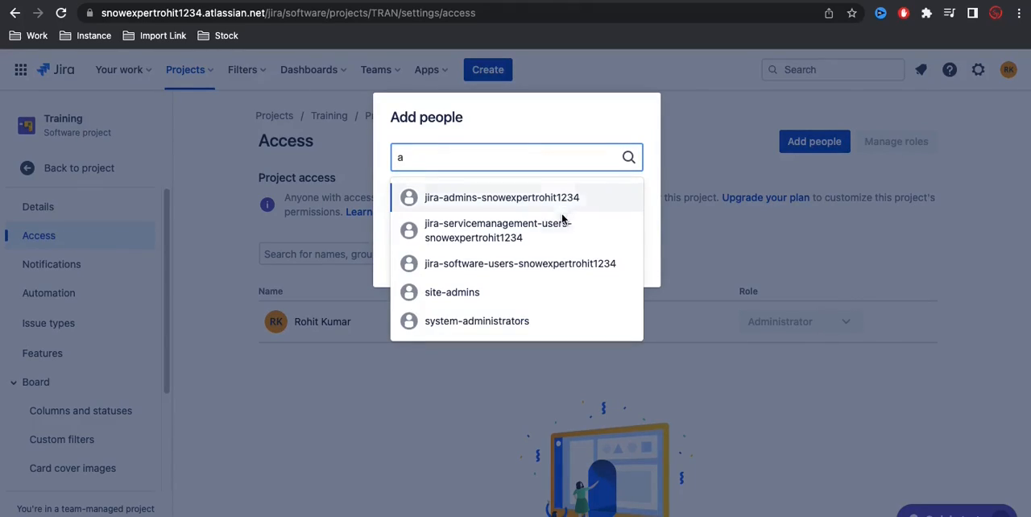
pyautogui.press('BackSpace')
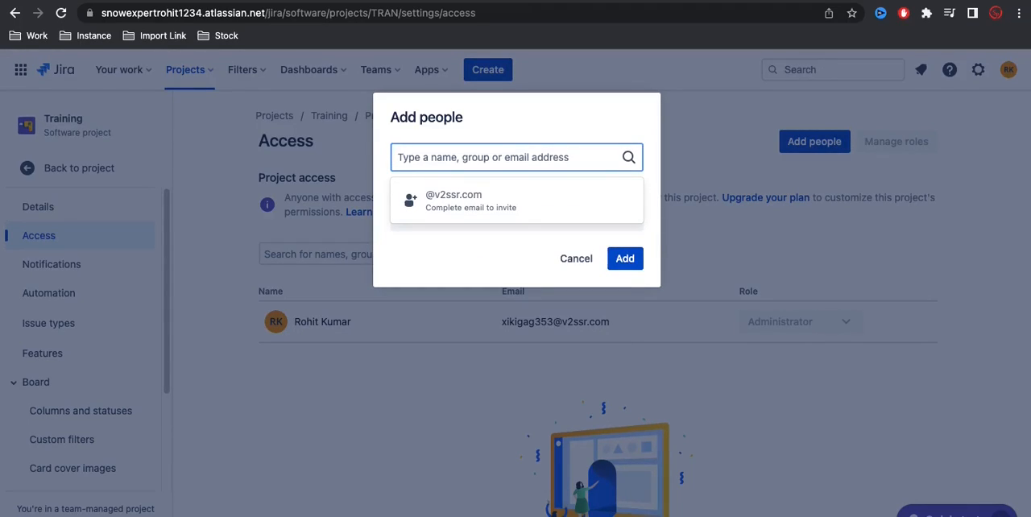
pyautogui.click(458, 254)
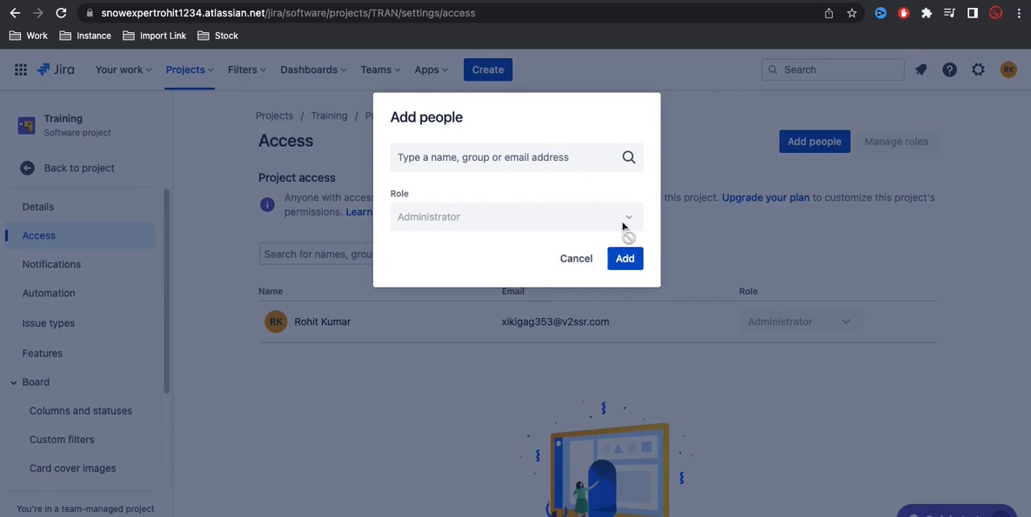
pyautogui.moveTo(625, 221)
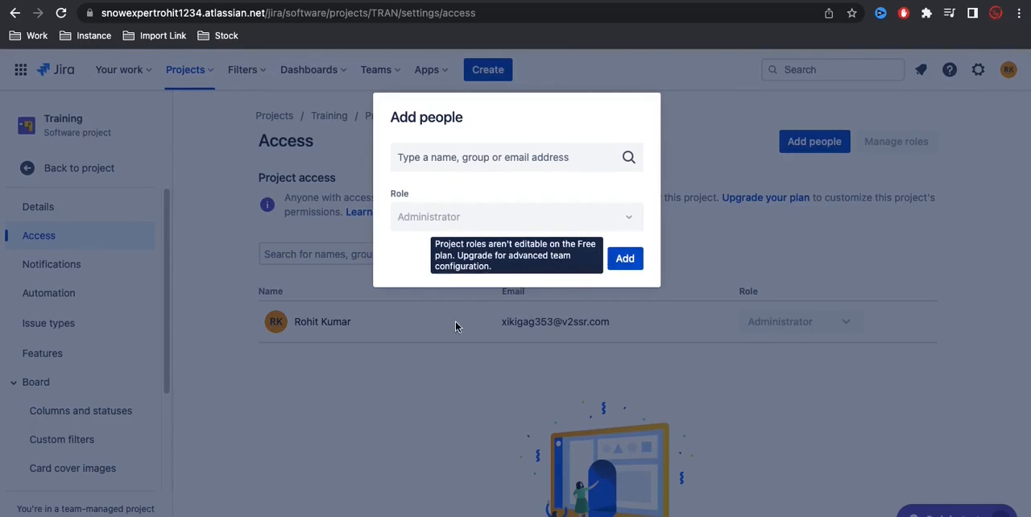
pyautogui.click(574, 258)
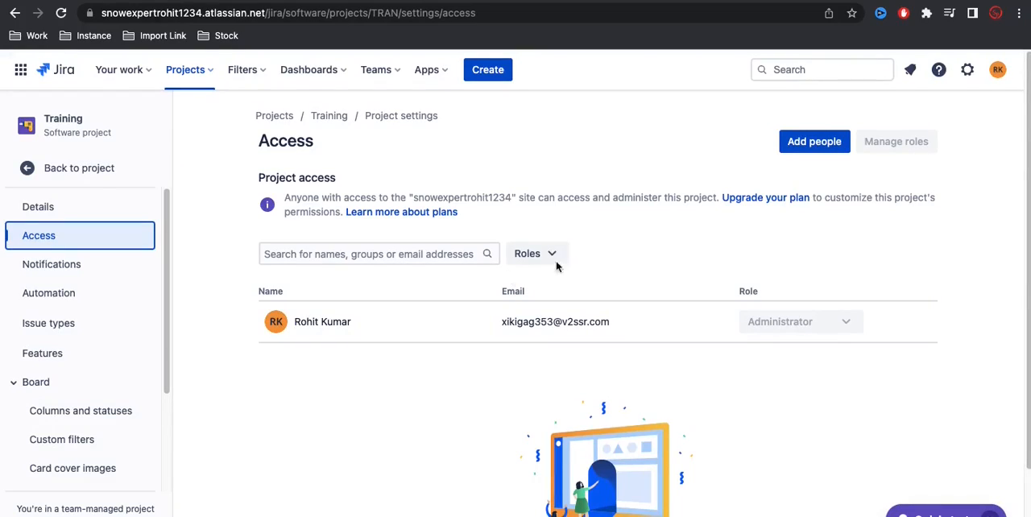
# Step: Open the project's Notifications settings and review the events, their recipients and the actions available for Issue Created
pyautogui.click(89, 269)
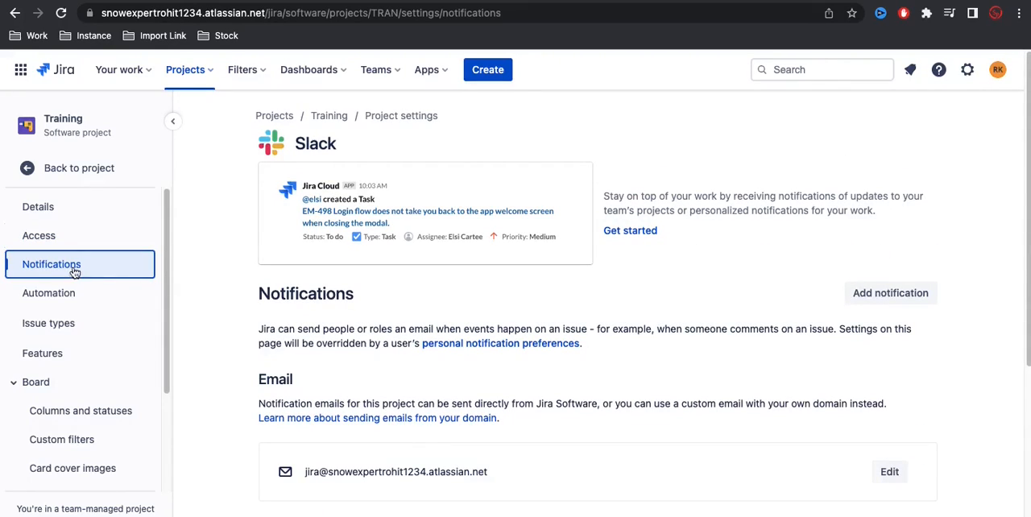
pyautogui.scroll(-3, 376, 364)
pyautogui.scroll(-1, 381, 371)
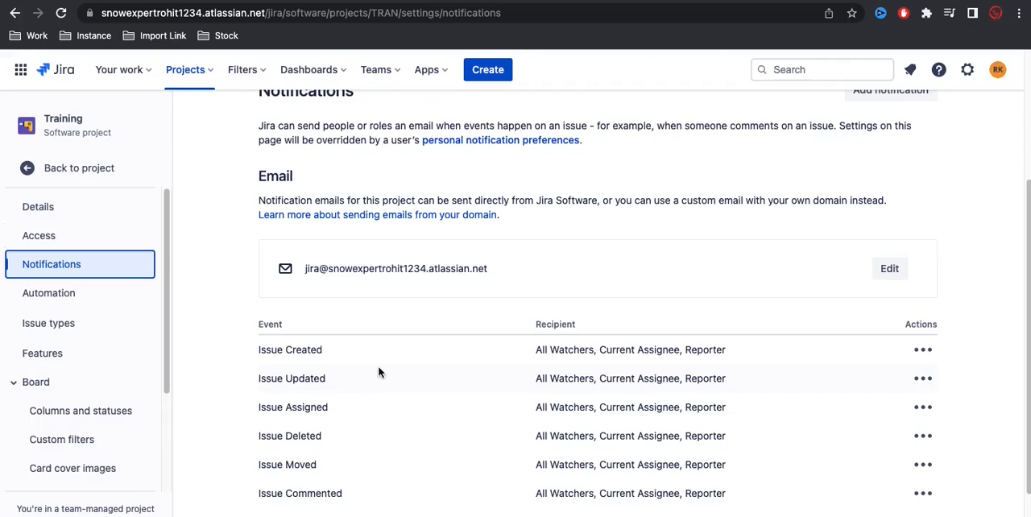
pyautogui.scroll(-1, 378, 371)
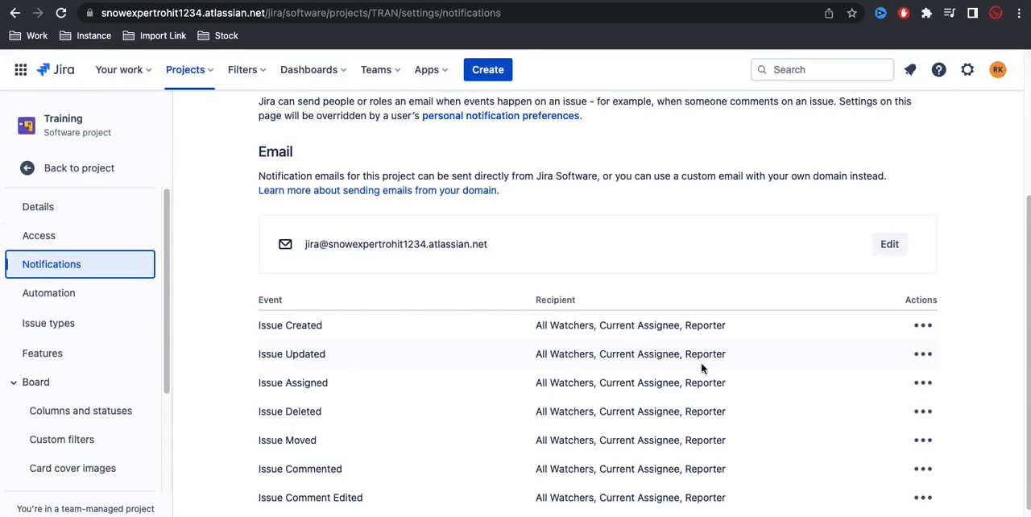
pyautogui.scroll(-2, 626, 383)
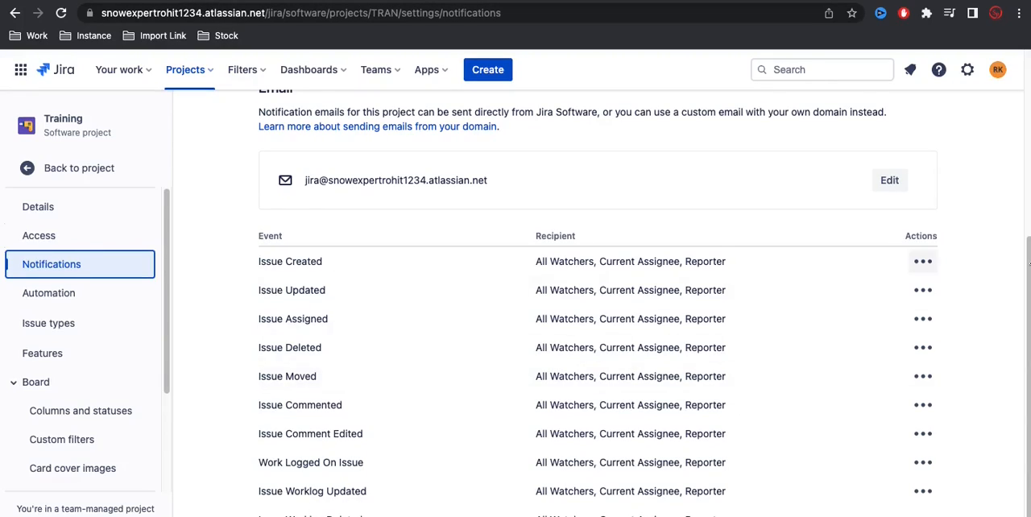
pyautogui.click(922, 267)
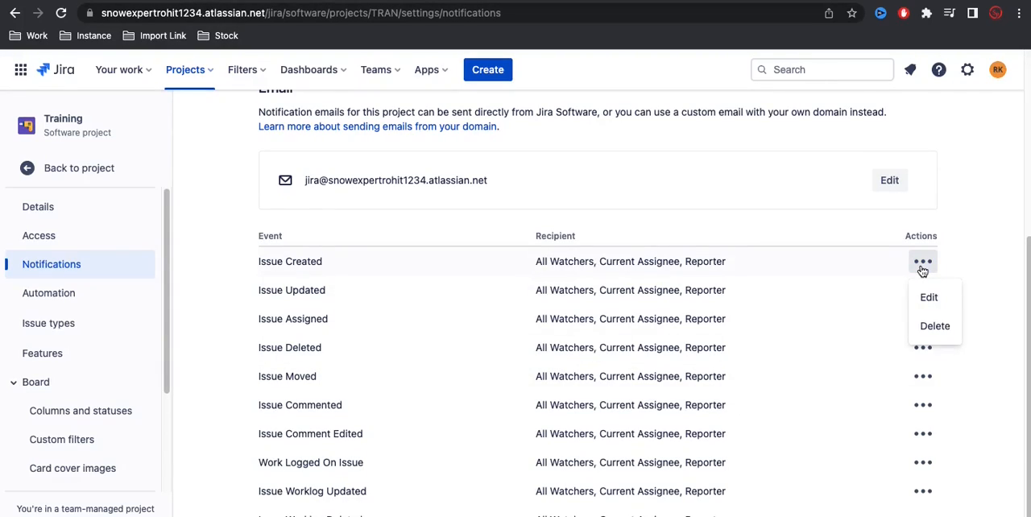
pyautogui.click(975, 260)
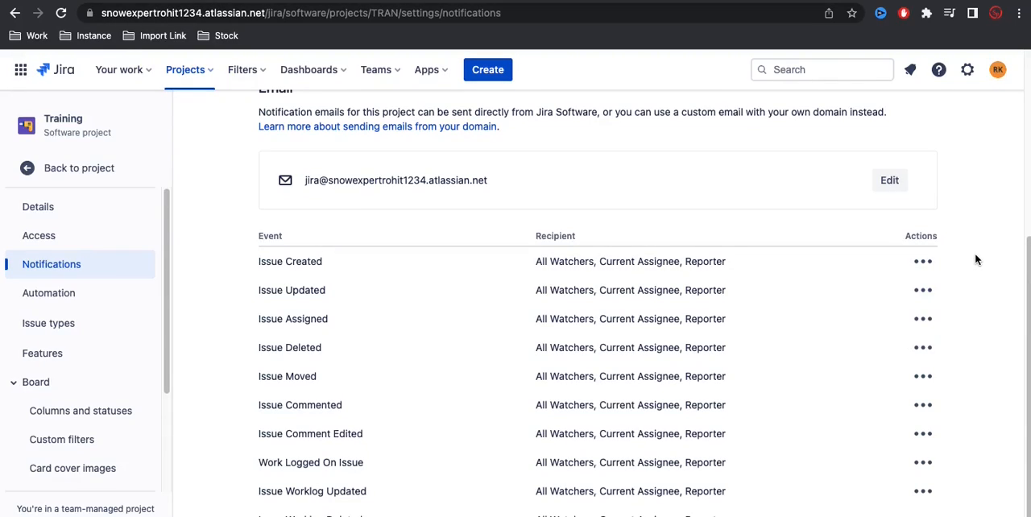
pyautogui.scroll(2, 975, 259)
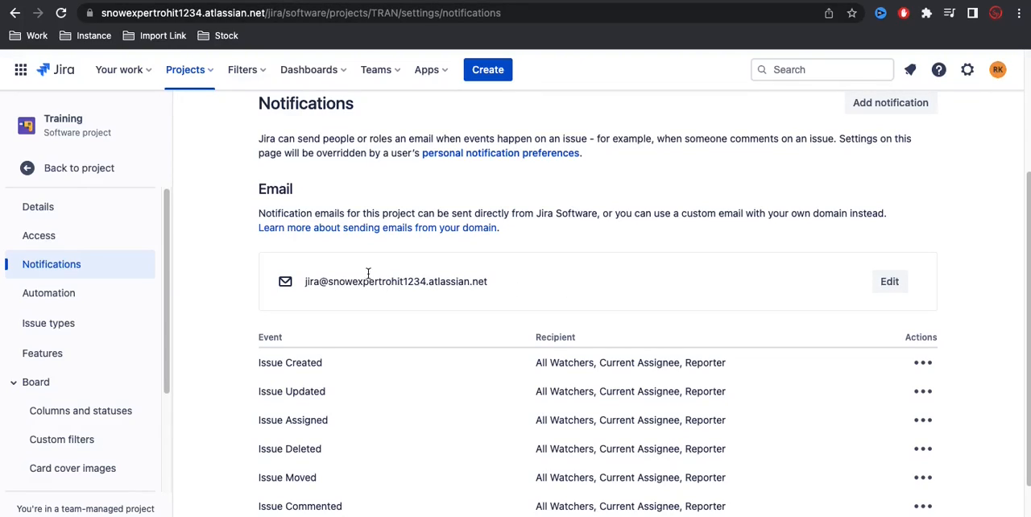
# Step: Open the project's Automation settings and view its rules, filtered by Project rules and by All rules
pyautogui.click(73, 296)
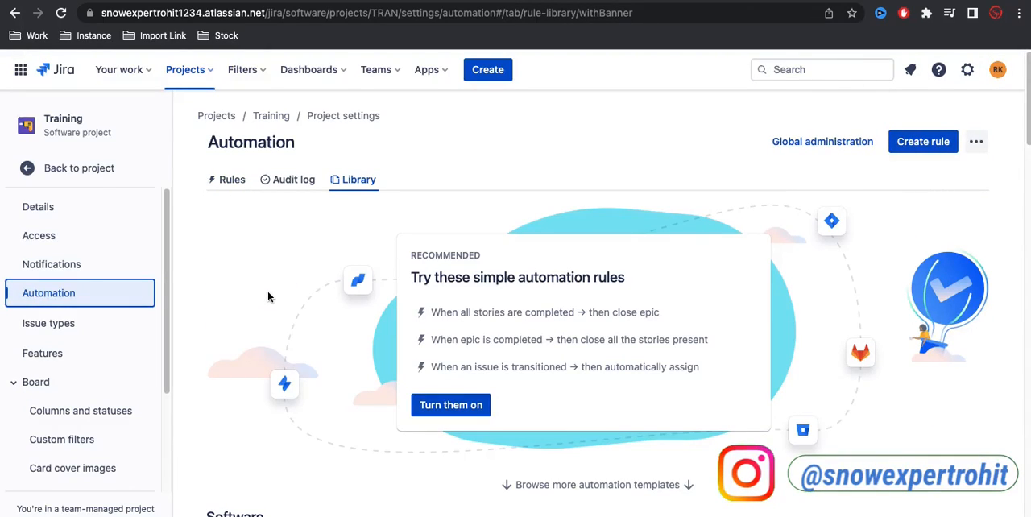
pyautogui.click(225, 182)
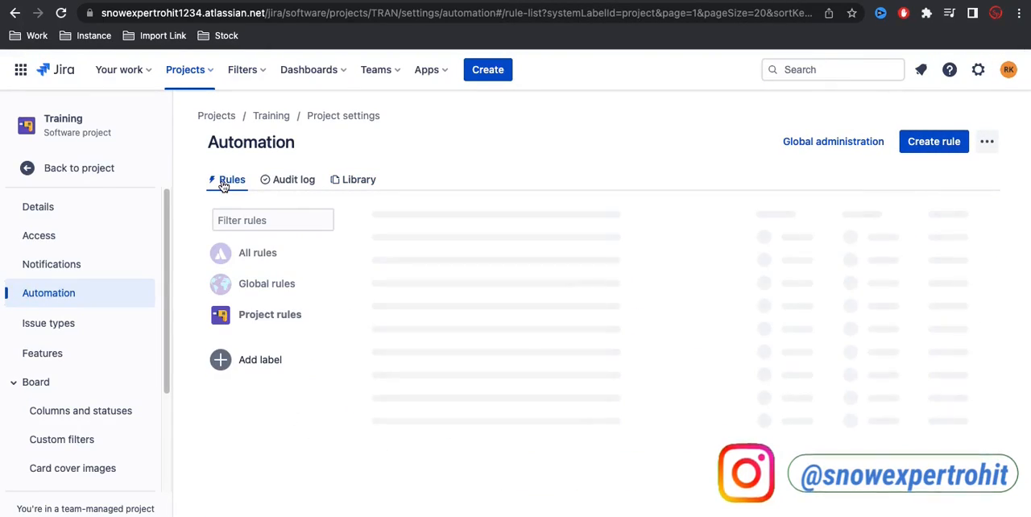
pyautogui.click(289, 320)
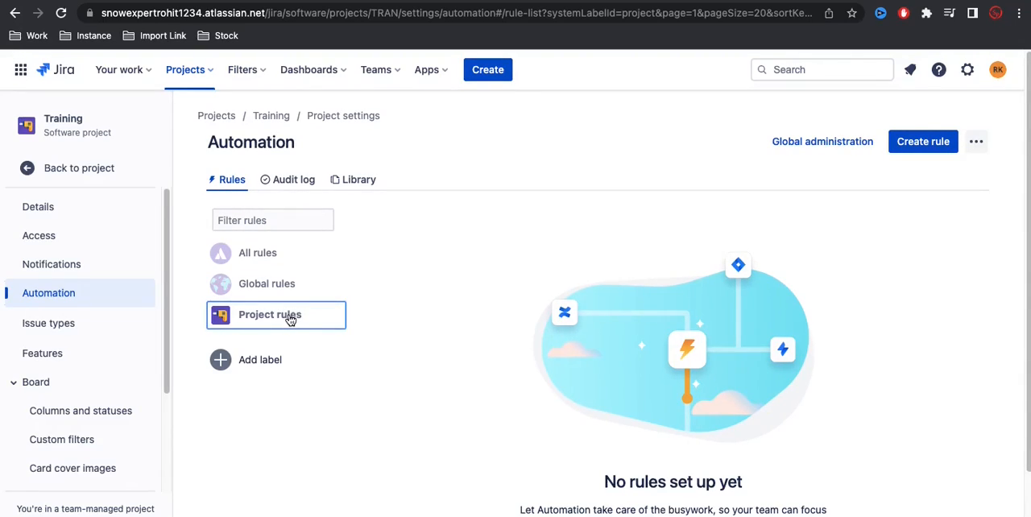
pyautogui.click(261, 258)
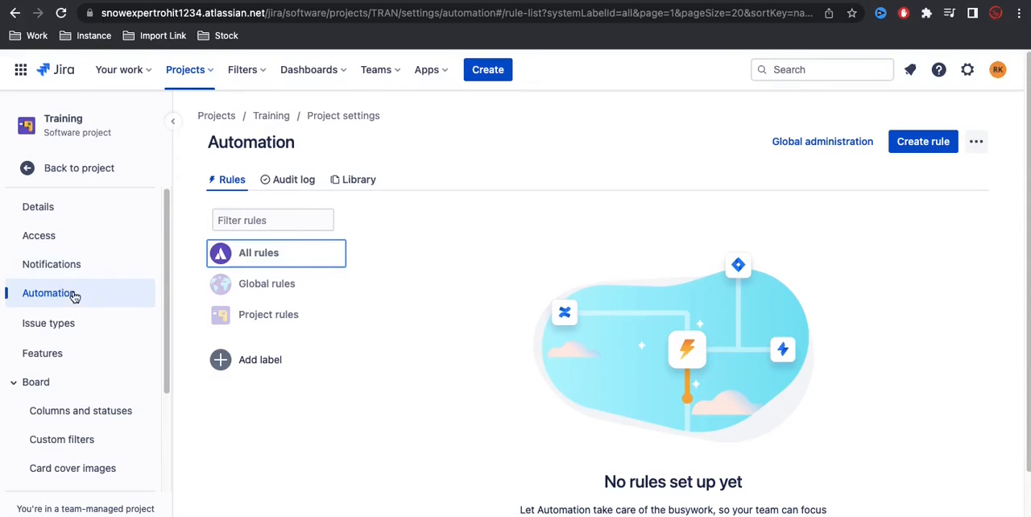
# Step: Open the project's Issue types settings and check which issue types the new issue form offers, discarding the form
pyautogui.click(67, 323)
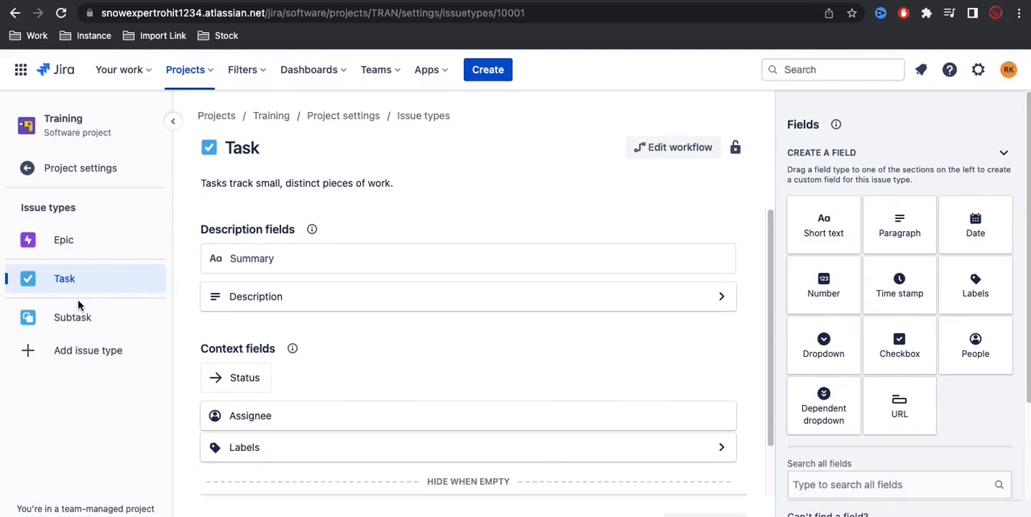
pyautogui.click(493, 70)
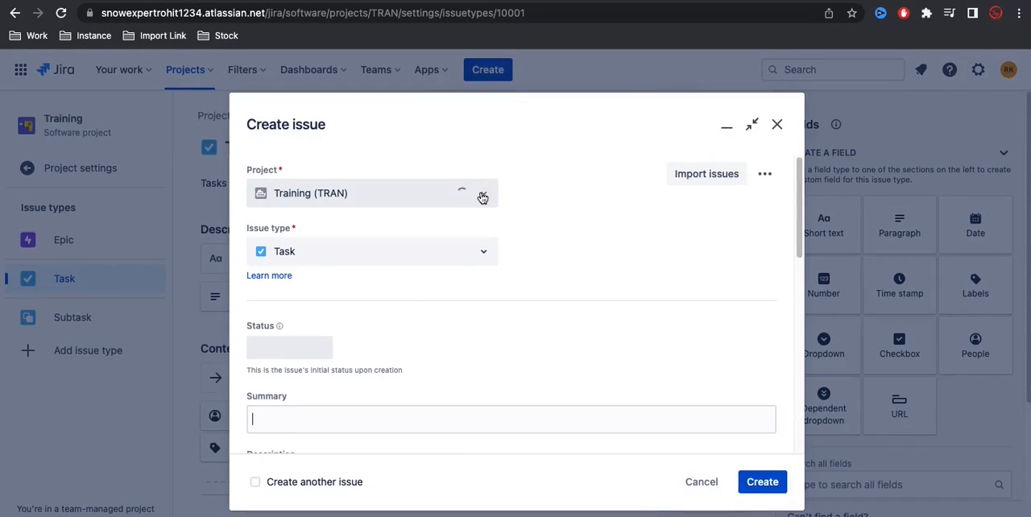
pyautogui.click(480, 256)
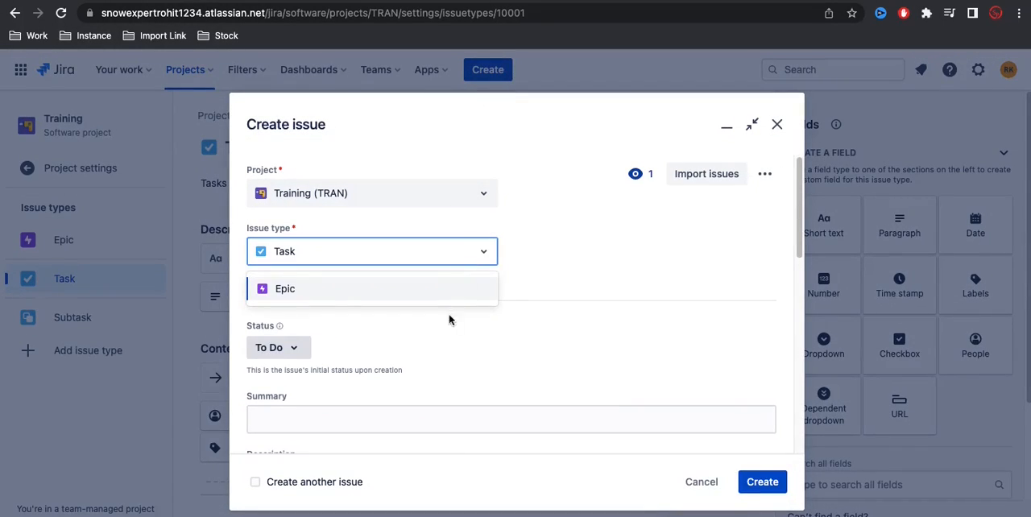
pyautogui.press('Escape')
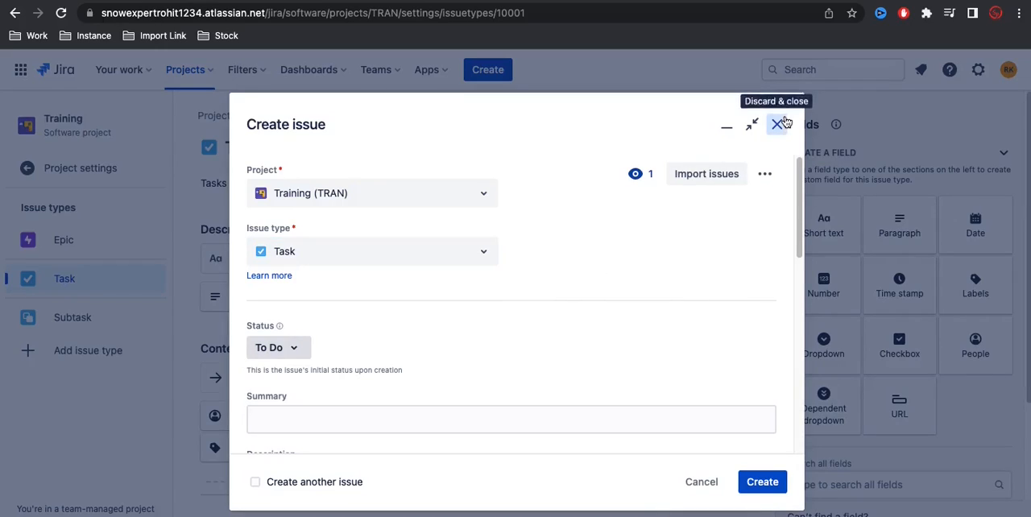
pyautogui.click(776, 124)
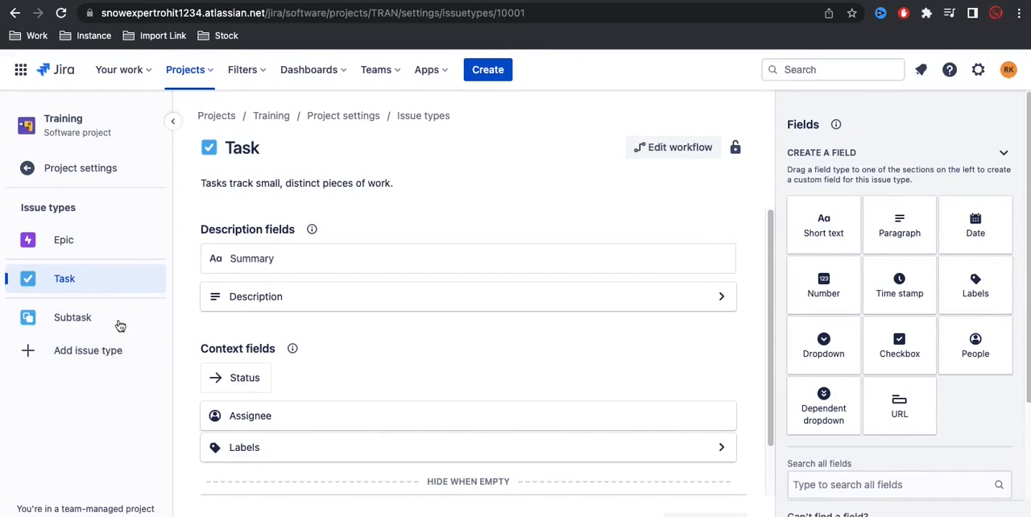
# Step: Review the suggested issue types that can be added to the project without adding one, and return to the project settings
pyautogui.click(64, 355)
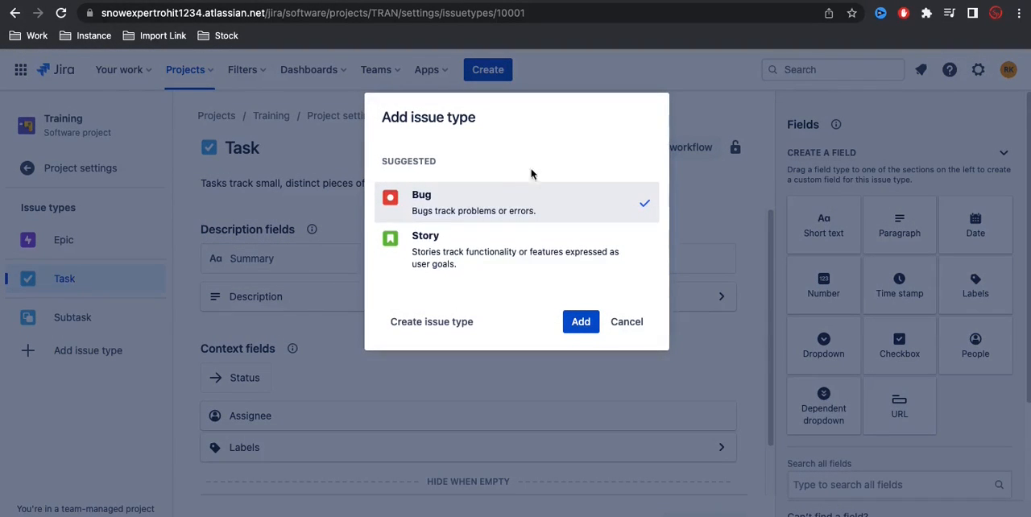
pyautogui.click(641, 326)
pyautogui.click(112, 171)
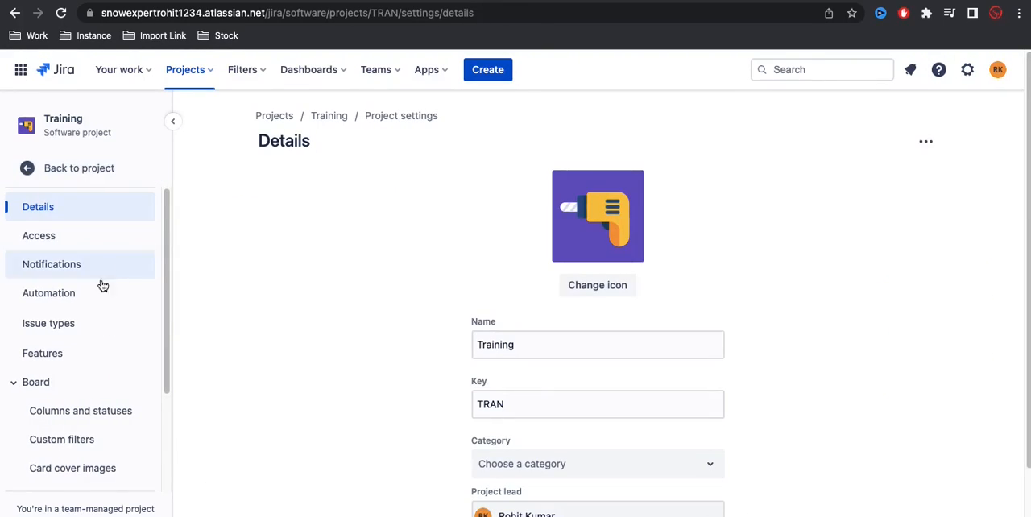
# Step: Open the project's Features settings and review the Planning features from Roadmap through Estimation
pyautogui.click(86, 354)
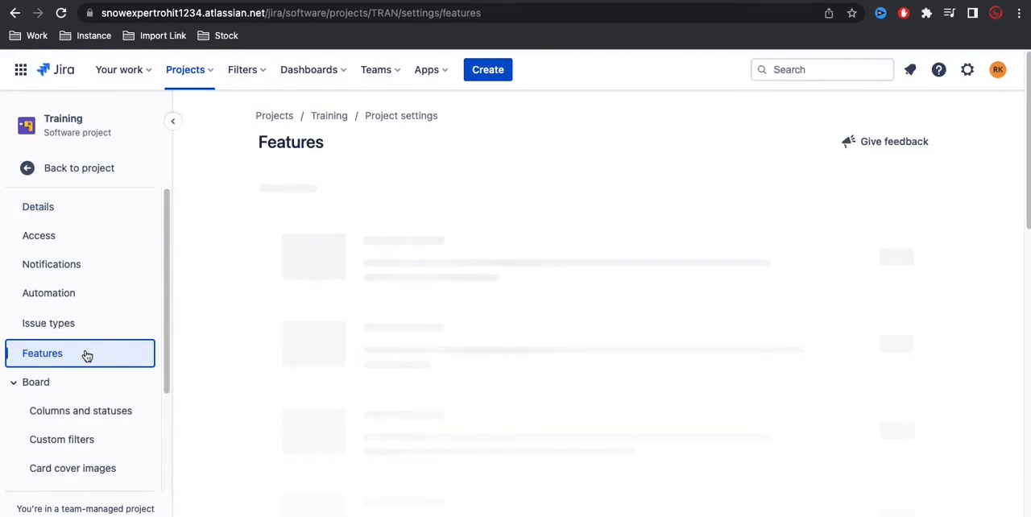
pyautogui.scroll(-2, 263, 315)
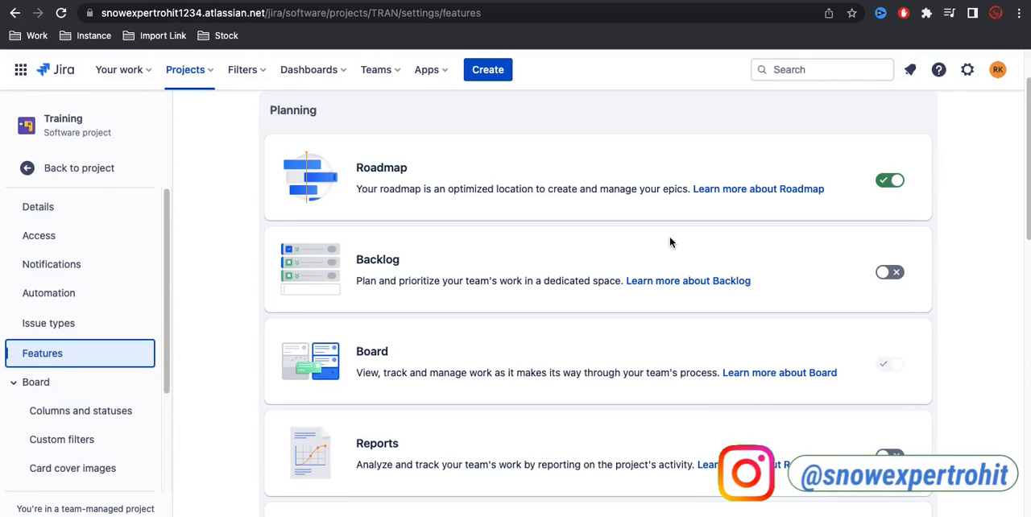
pyautogui.scroll(-2, 648, 278)
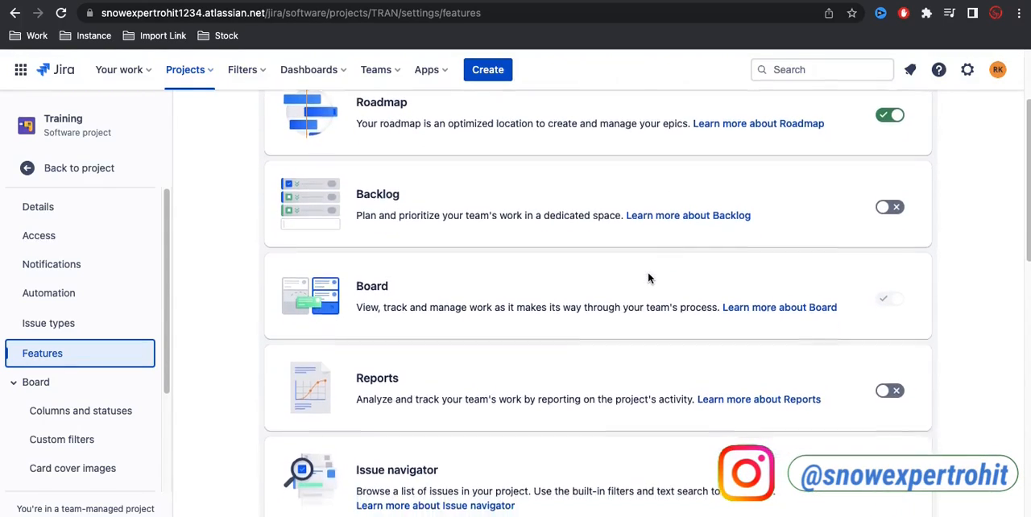
pyautogui.scroll(-5, 777, 355)
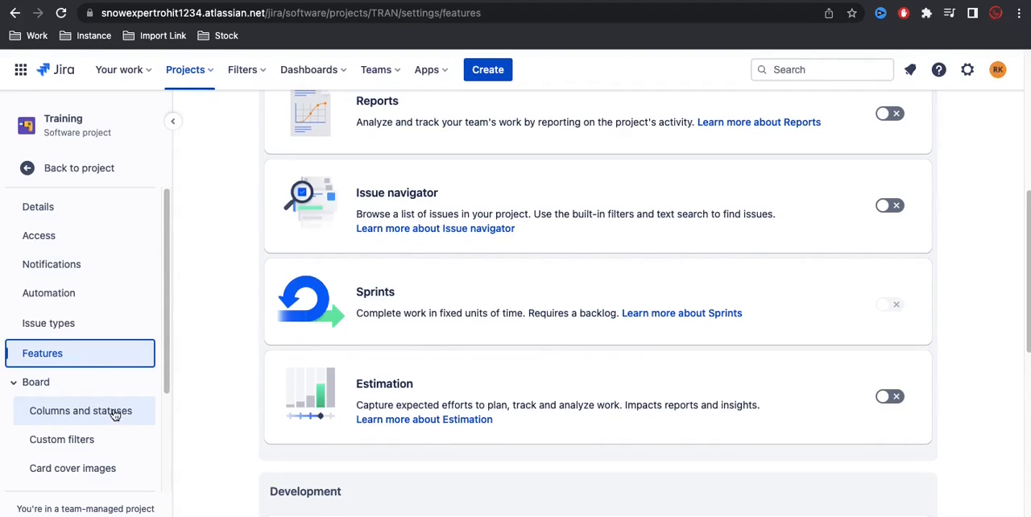
# Step: View the board's Columns and statuses, Custom filters and Roadmap settings
pyautogui.scroll(-3, 115, 414)
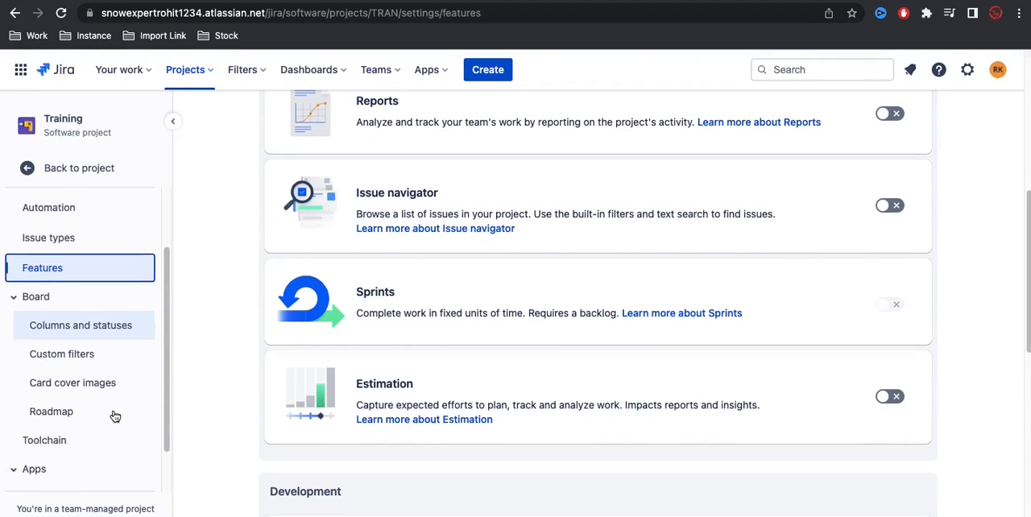
pyautogui.scroll(-1, 115, 414)
pyautogui.click(110, 297)
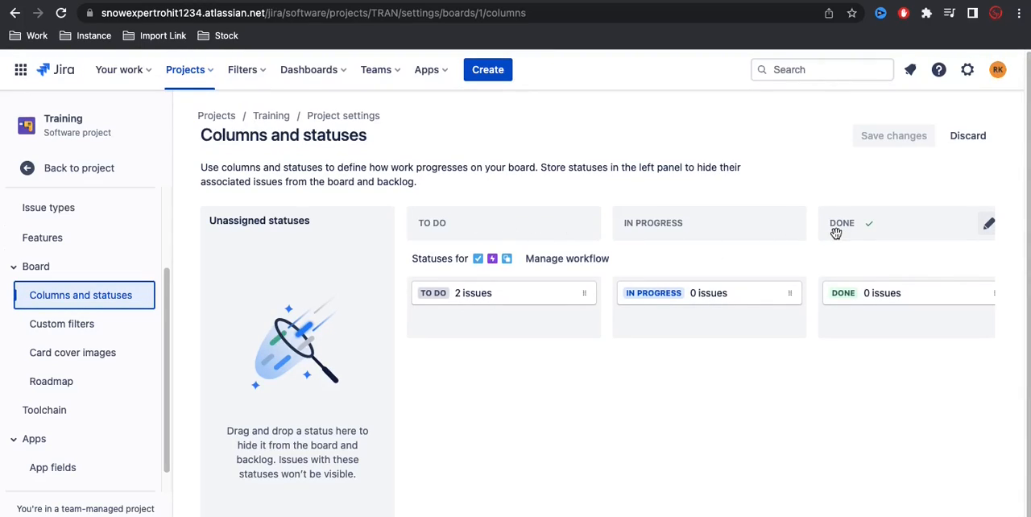
pyautogui.click(101, 327)
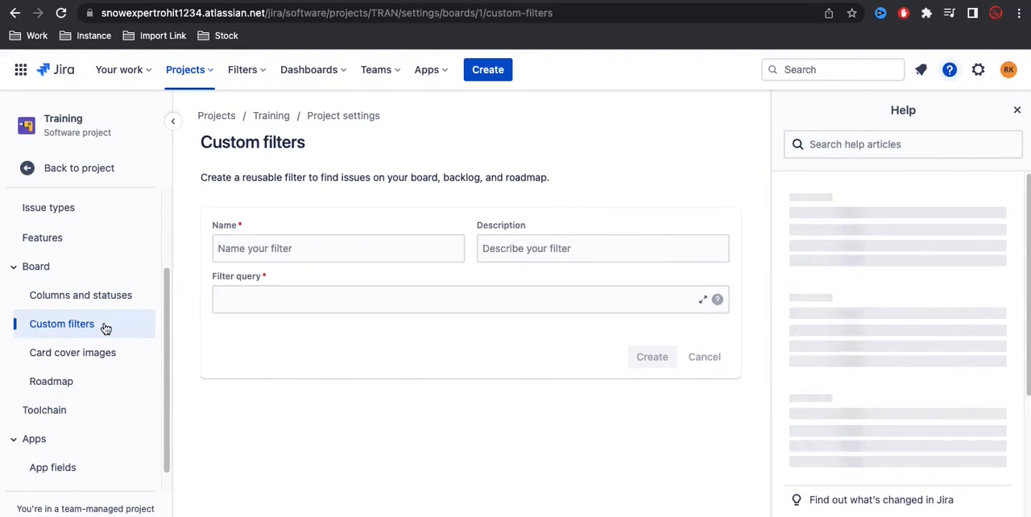
pyautogui.click(74, 381)
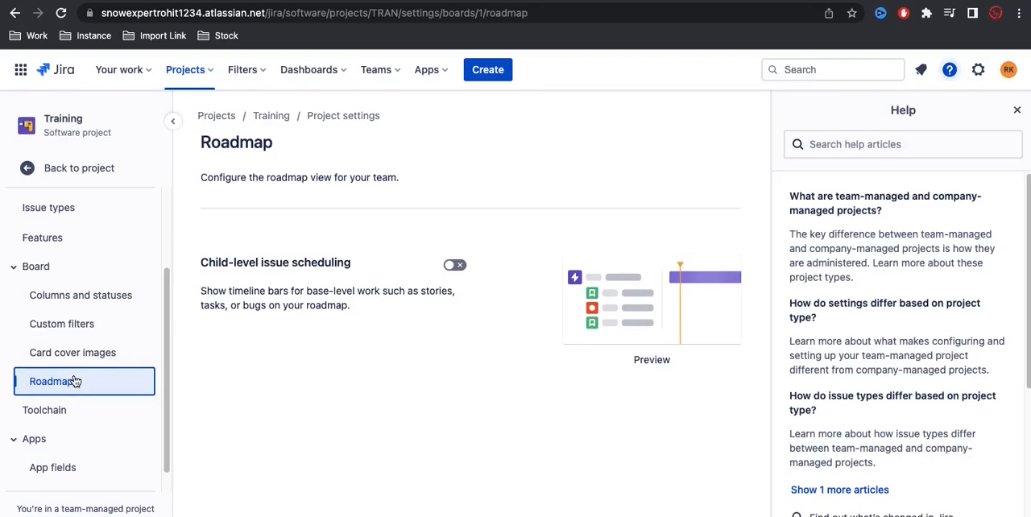
pyautogui.scroll(3, 82, 284)
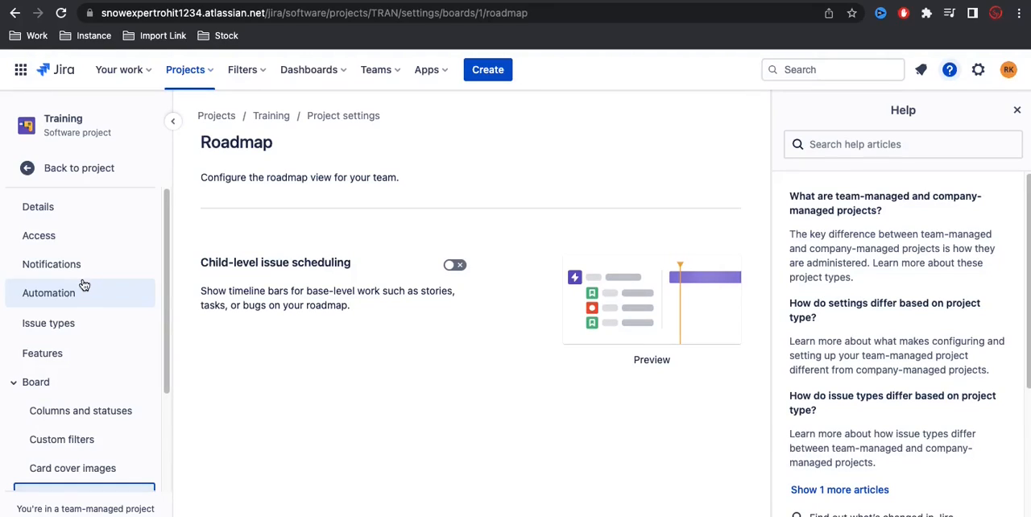
# Step: Leave the project settings and view the Training project's roadmap and board
pyautogui.click(647, 2)
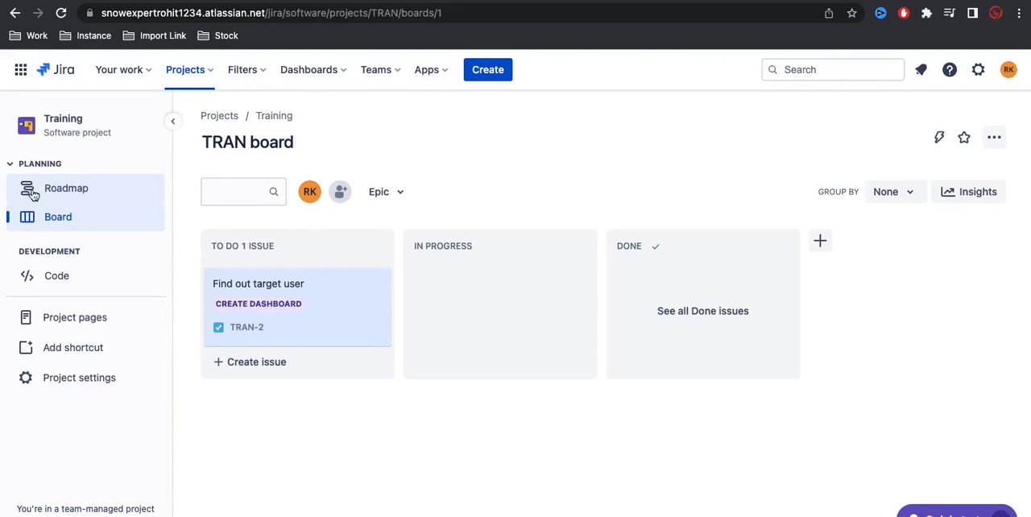
pyautogui.click(64, 192)
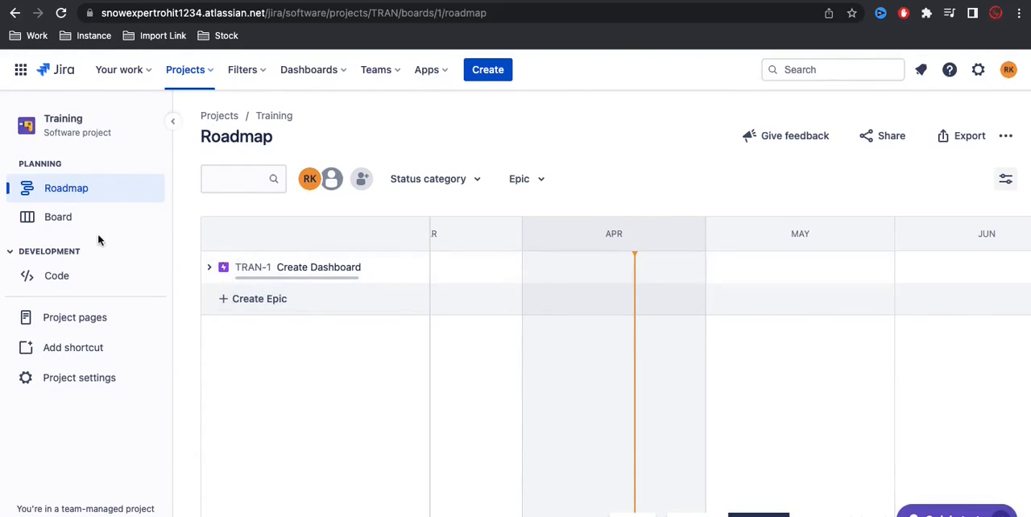
pyautogui.click(77, 218)
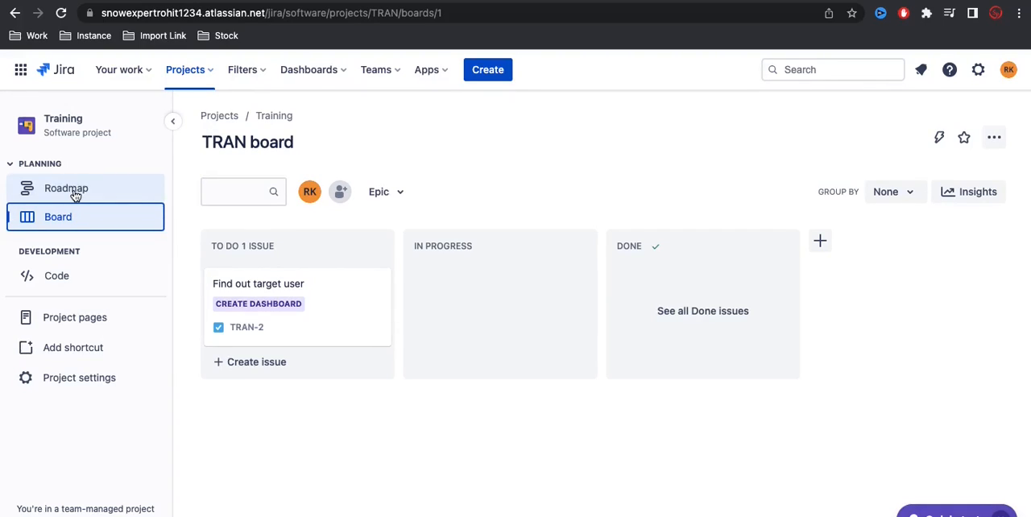
# Step: View the details of the "Find out target user" issue, close it, and check the epics in the board's Epic filter
pyautogui.click(244, 333)
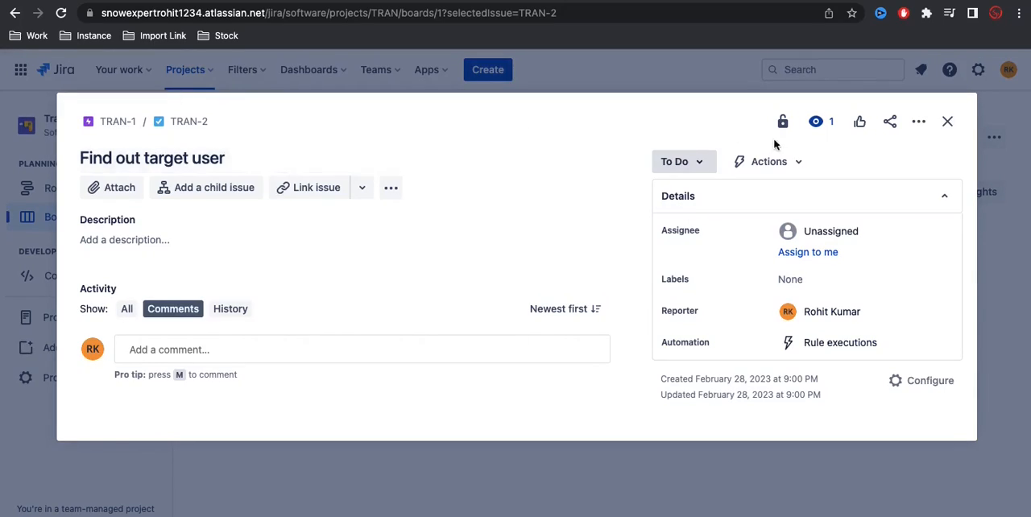
pyautogui.click(946, 121)
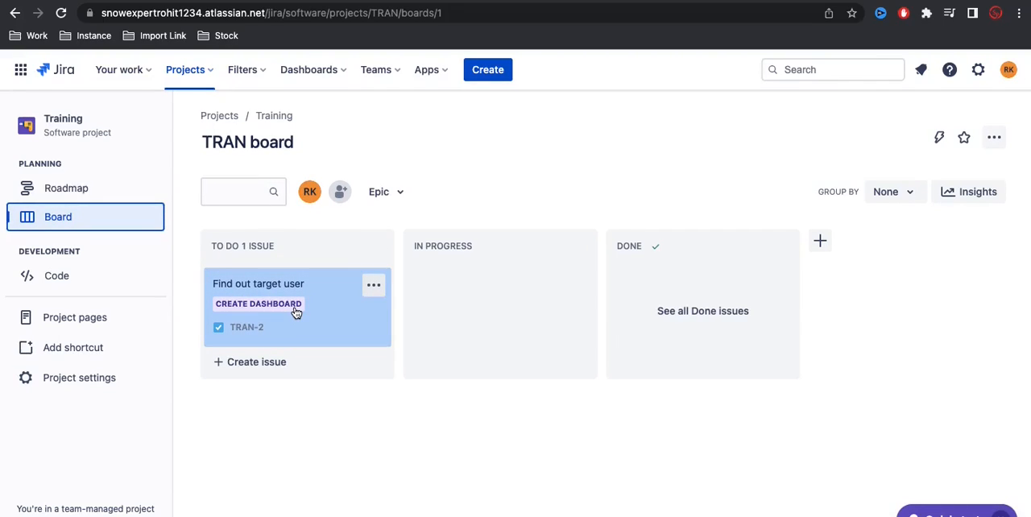
pyautogui.click(387, 194)
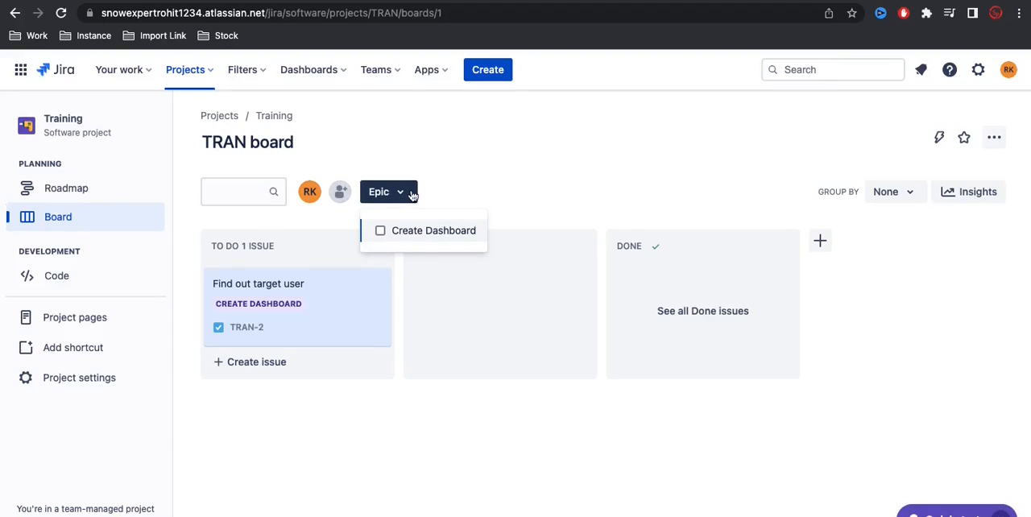
# Step: Create an issue of type Epic in the Training project with the summary "EPIC 1" and dismiss the notification
pyautogui.click(487, 71)
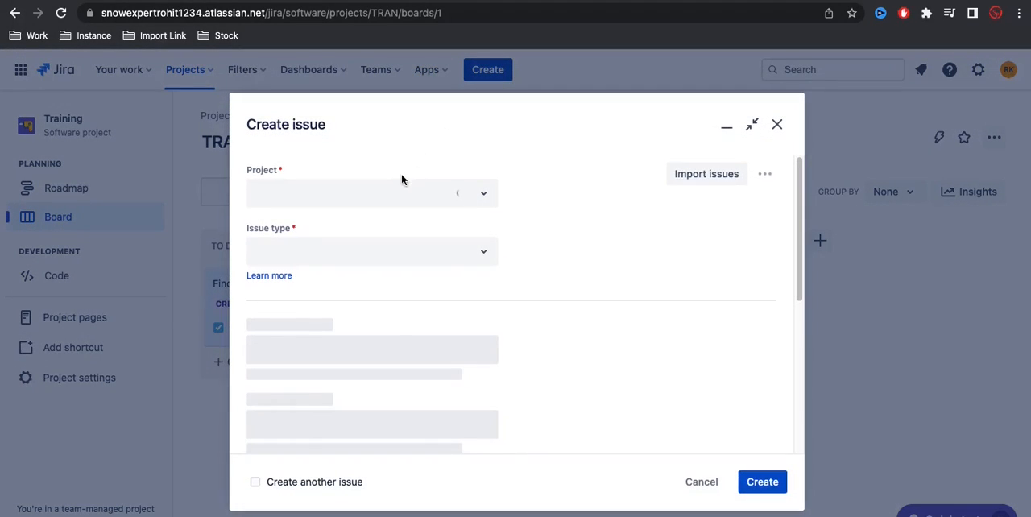
pyautogui.click(363, 256)
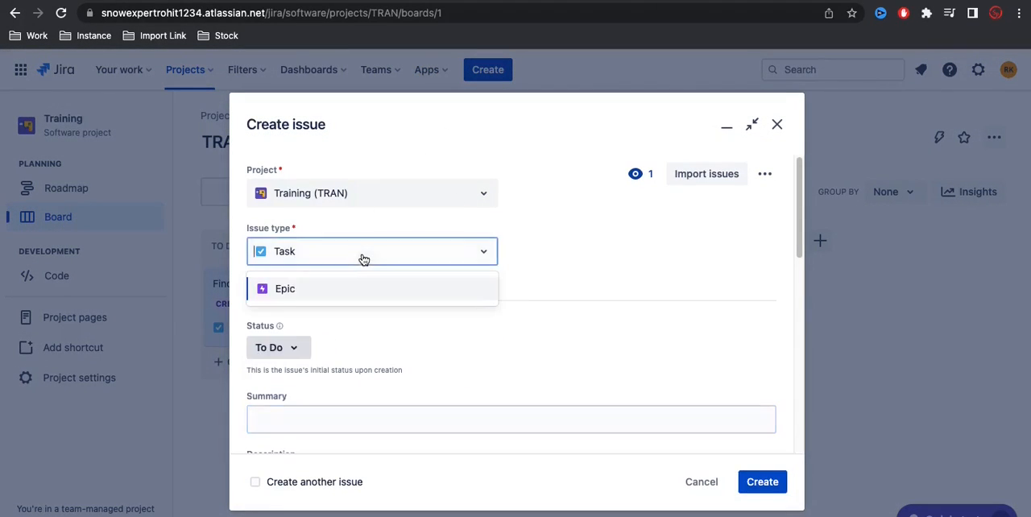
pyautogui.click(322, 297)
pyautogui.click(318, 422)
pyautogui.write('EPIC 1')
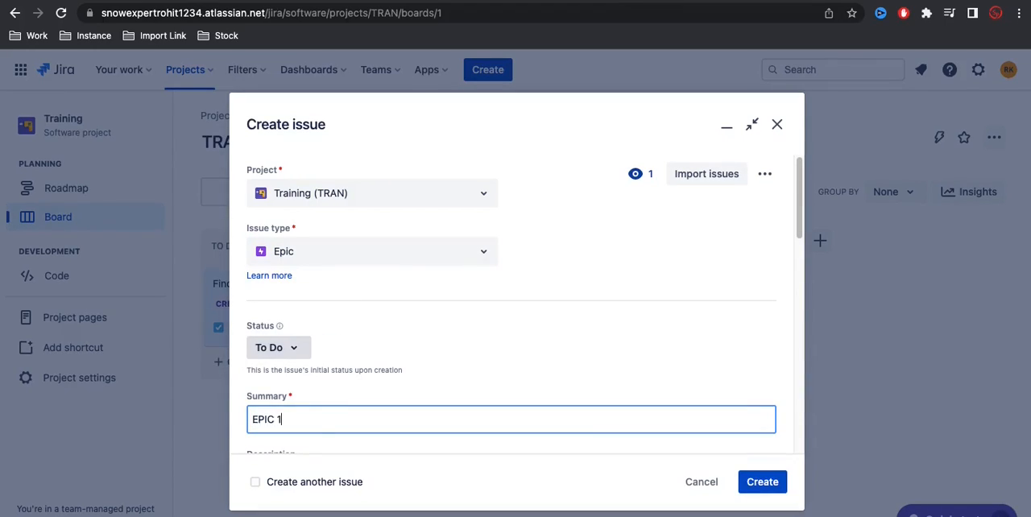
pyautogui.scroll(-4, 411, 357)
pyautogui.click(762, 483)
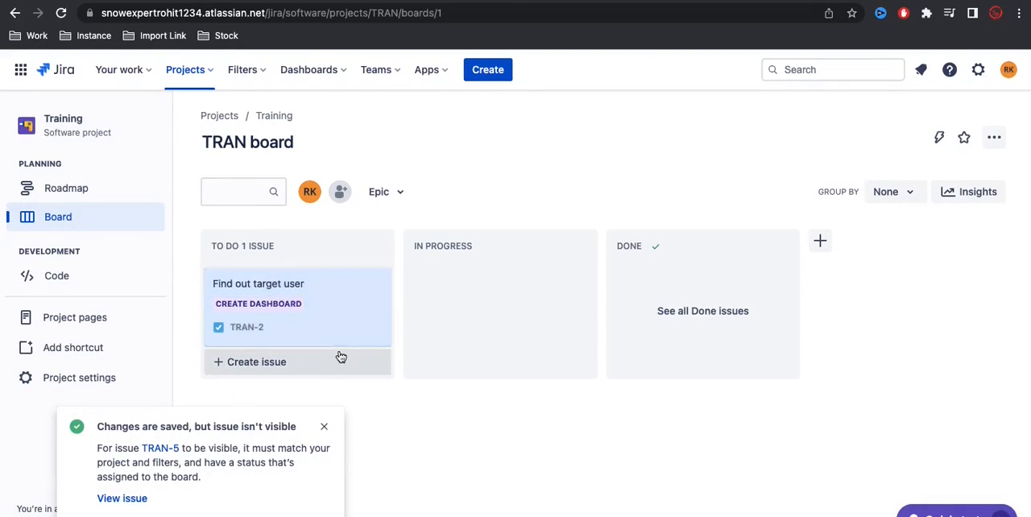
pyautogui.click(323, 426)
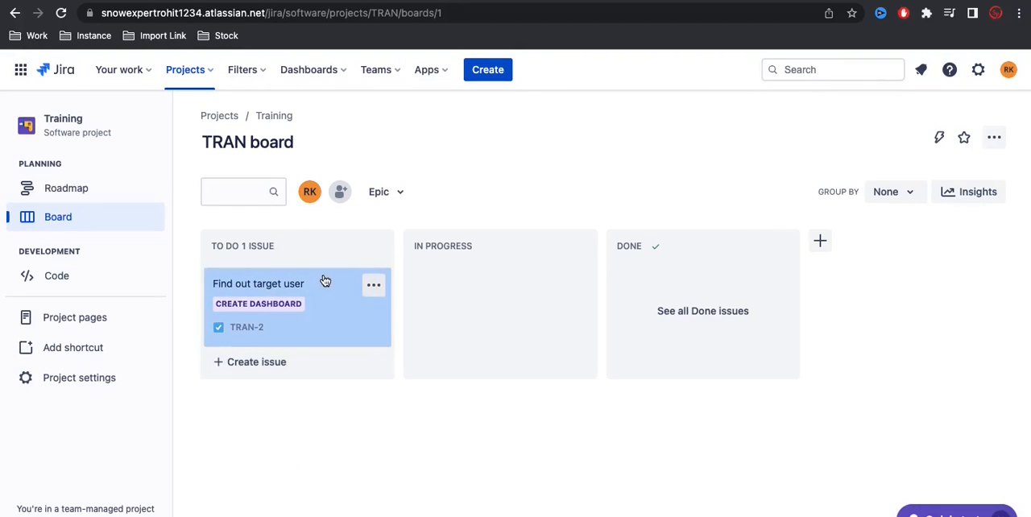
# Step: Open the project roadmap and expand the Create Dashboard epic to view its child issues
pyautogui.click(90, 201)
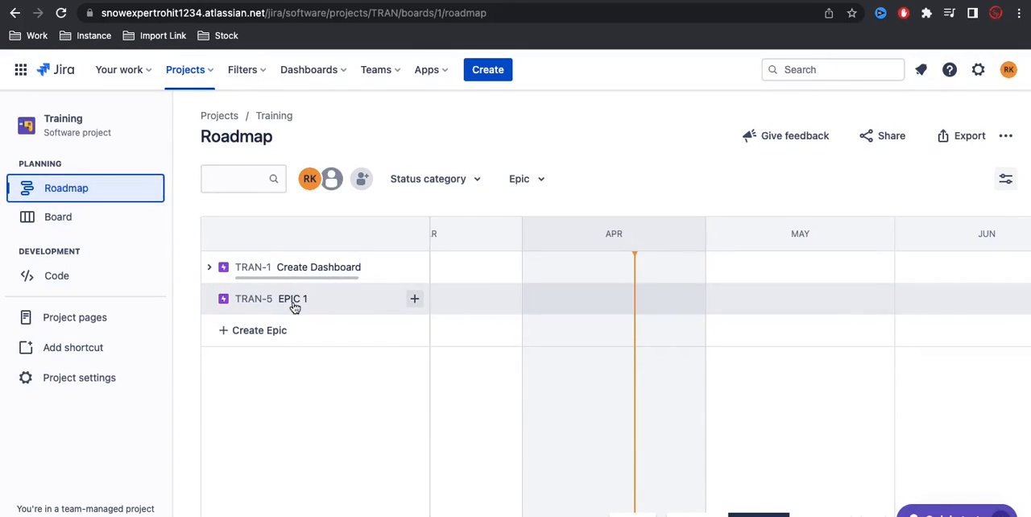
pyautogui.click(210, 268)
pyautogui.click(210, 268)
pyautogui.click(210, 268)
pyautogui.click(210, 270)
pyautogui.click(210, 270)
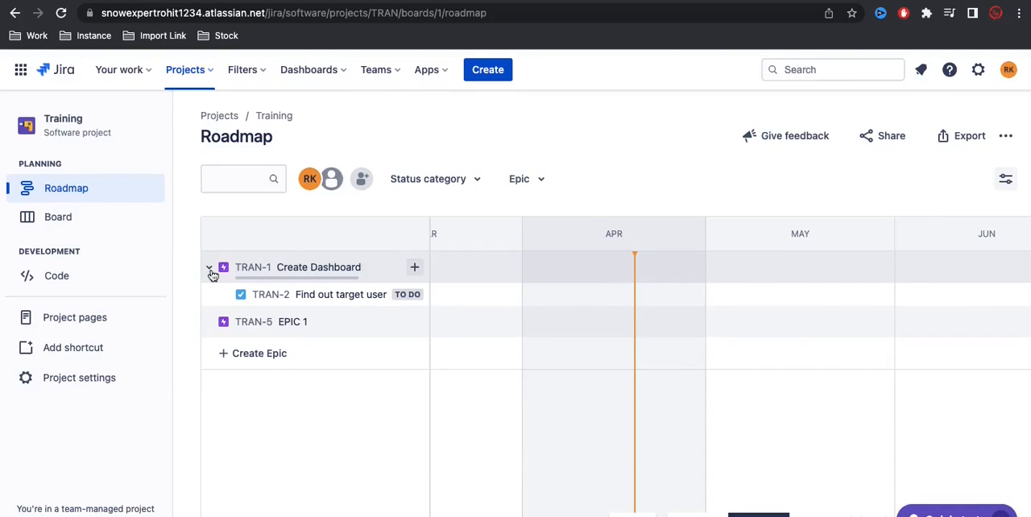
pyautogui.click(211, 270)
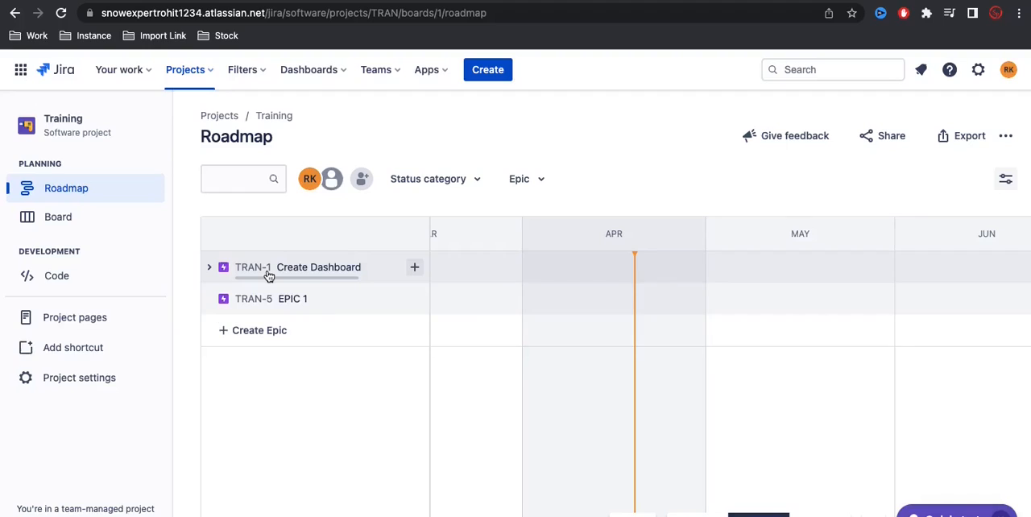
pyautogui.click(209, 267)
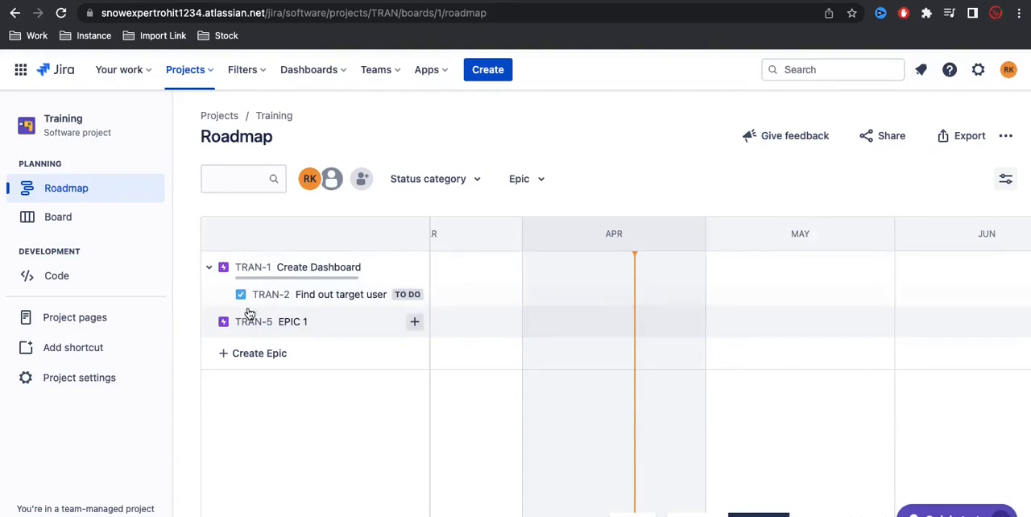
# Step: Set the Create Dashboard epic's start date to 4/19/2023 and its due date to 4/29/2023
pyautogui.click(288, 269)
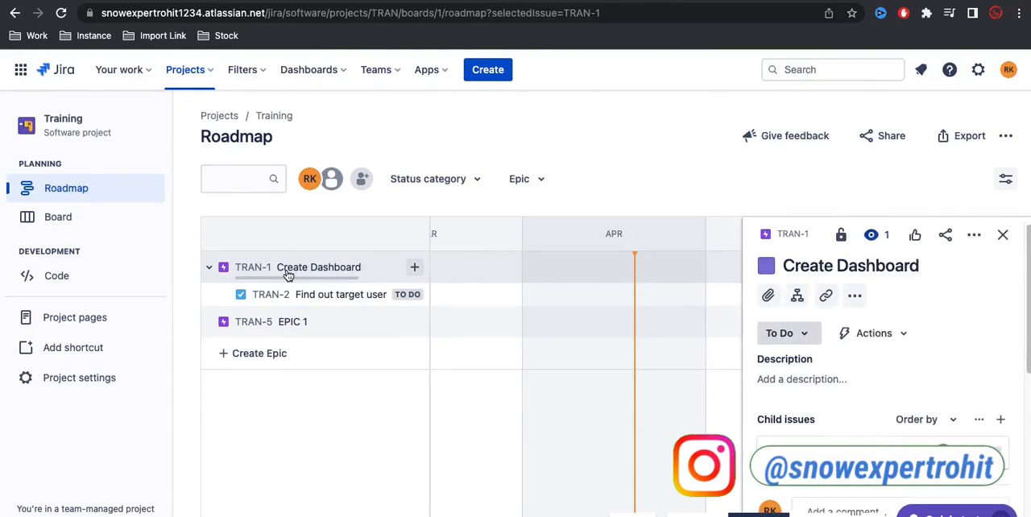
pyautogui.scroll(-5, 867, 344)
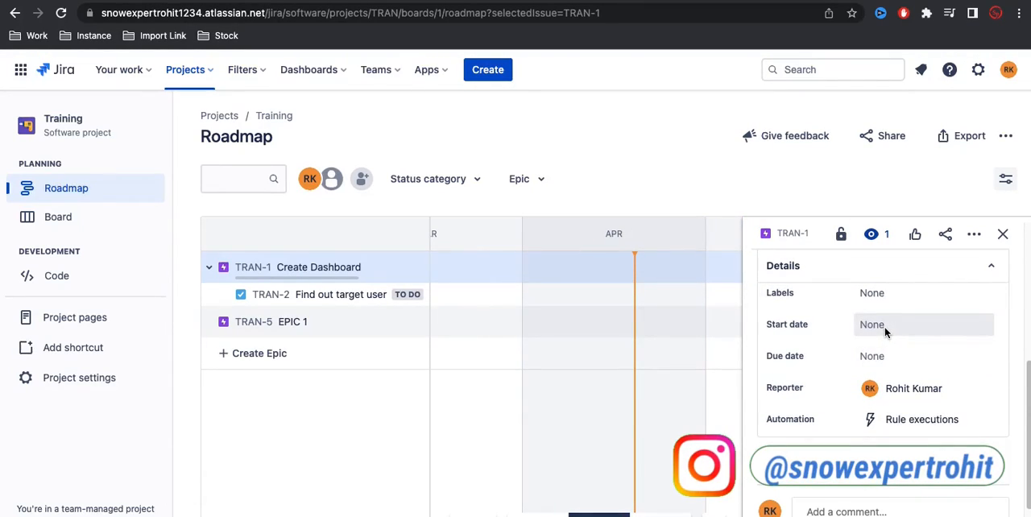
pyautogui.click(885, 327)
pyautogui.click(910, 239)
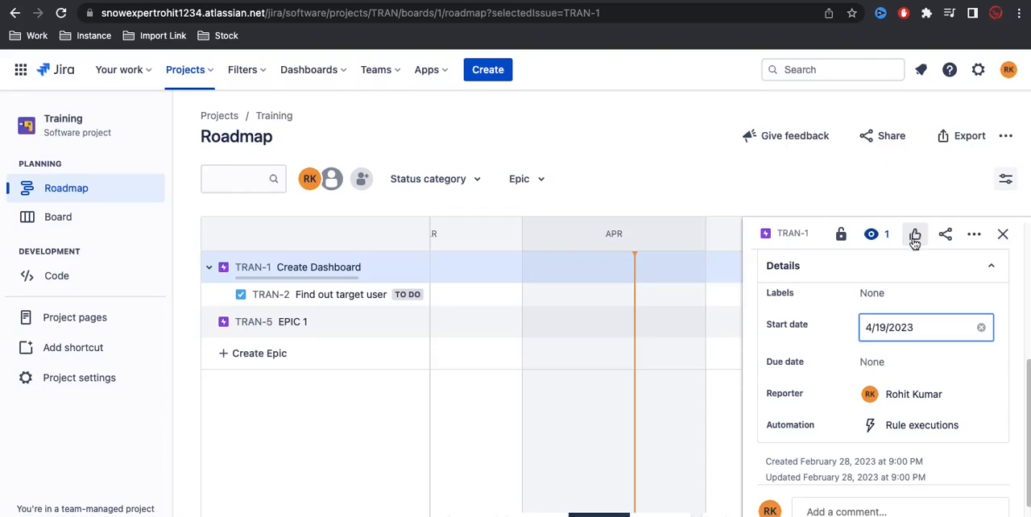
pyautogui.click(902, 367)
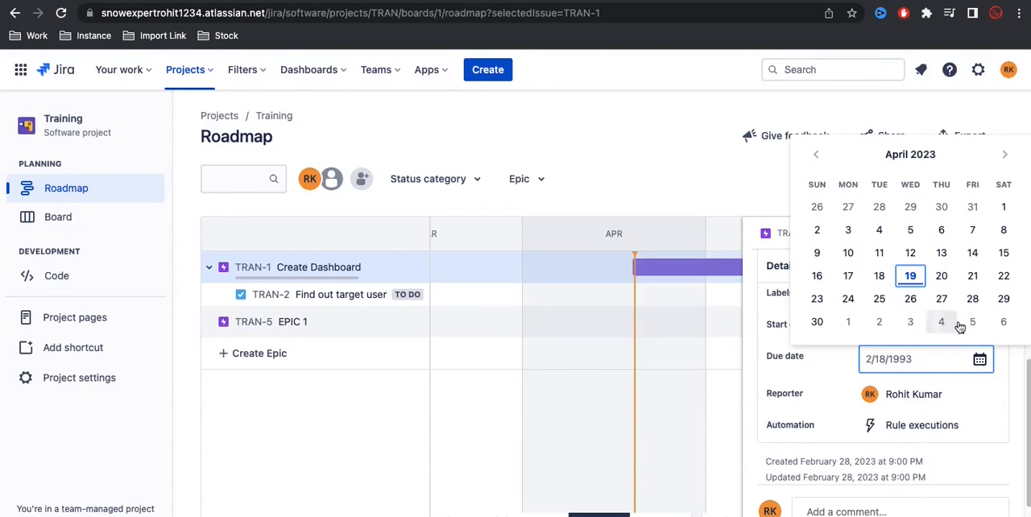
pyautogui.click(1002, 299)
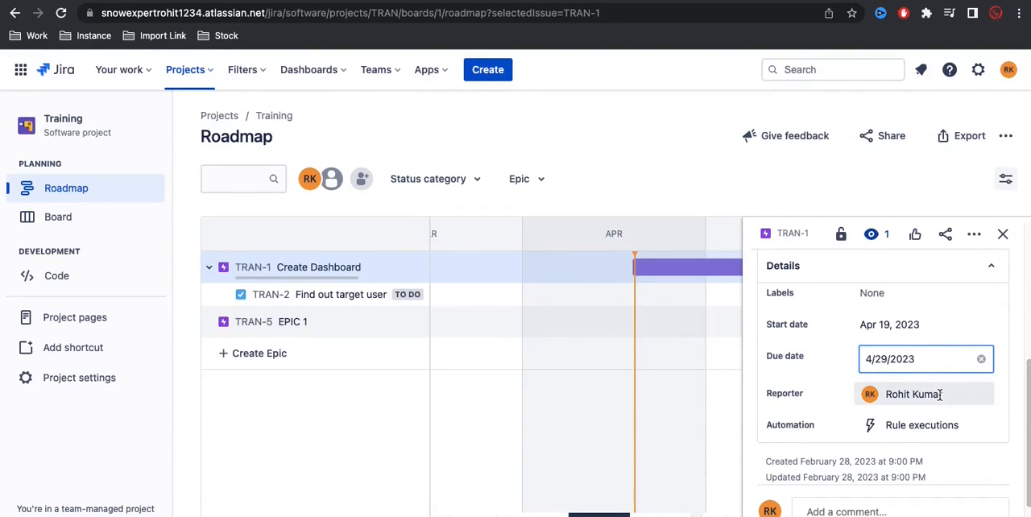
pyautogui.scroll(-1, 941, 400)
pyautogui.scroll(-3, 845, 422)
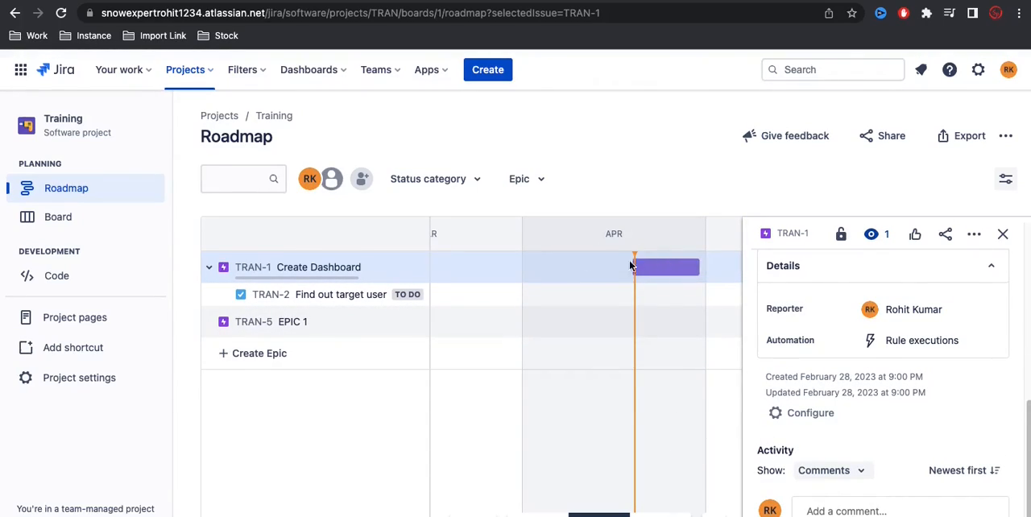
# Step: Change the Create Dashboard epic's colour to light blue and close its details
pyautogui.scroll(5, 894, 378)
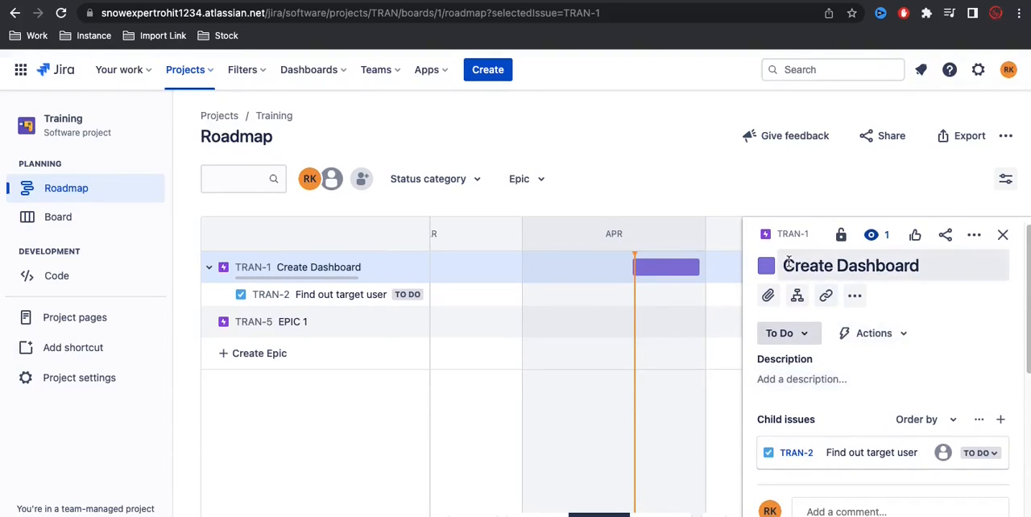
pyautogui.click(766, 266)
pyautogui.click(844, 291)
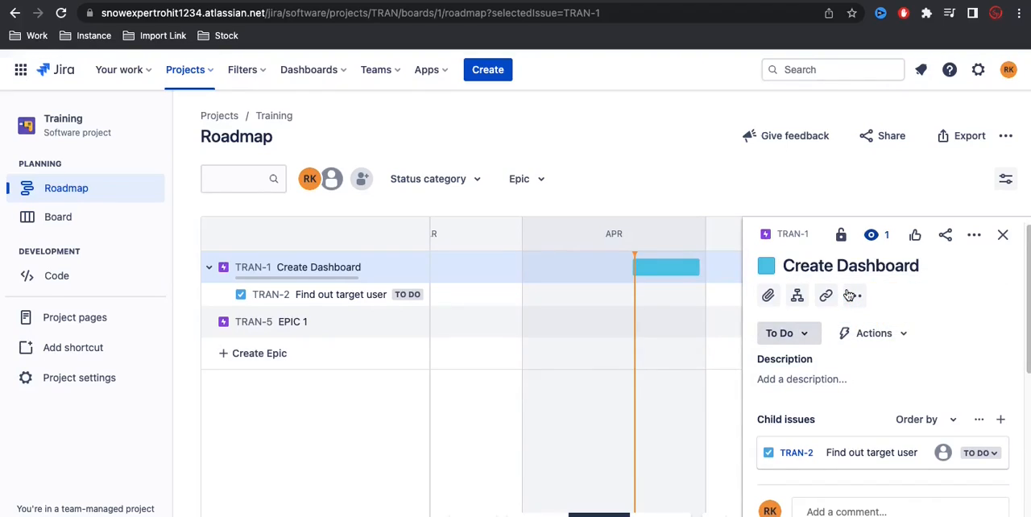
pyautogui.scroll(-5, 872, 415)
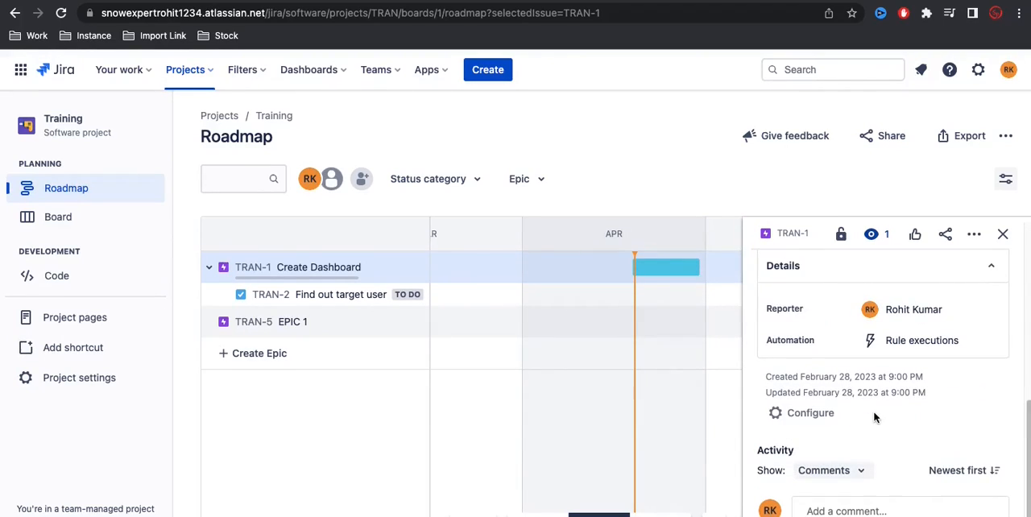
pyautogui.click(1003, 234)
# Step: Schedule EPIC 1 on the roadmap timeline in April, then collapse and re-expand the Create Dashboard epic
pyautogui.click(503, 327)
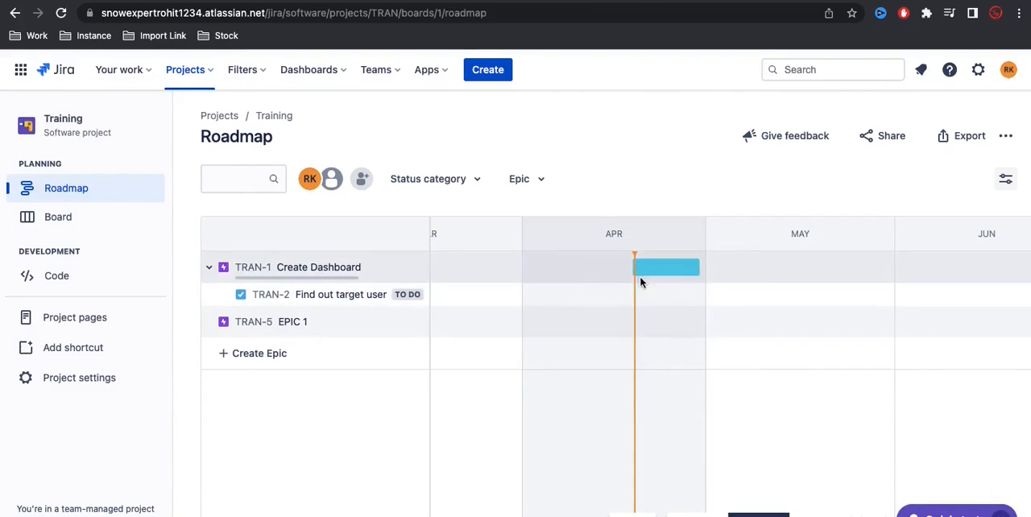
pyautogui.moveTo(644, 274)
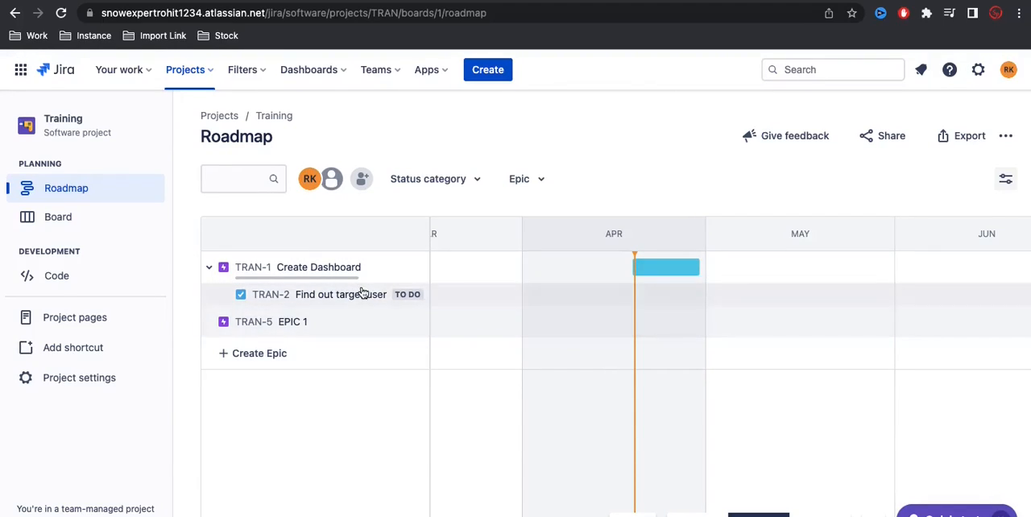
pyautogui.click(564, 324)
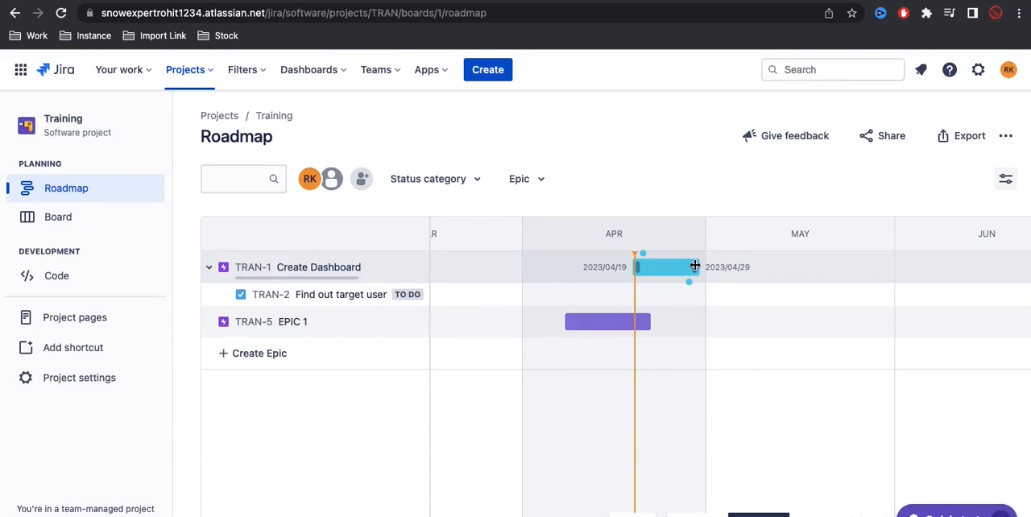
pyautogui.click(211, 269)
pyautogui.click(210, 268)
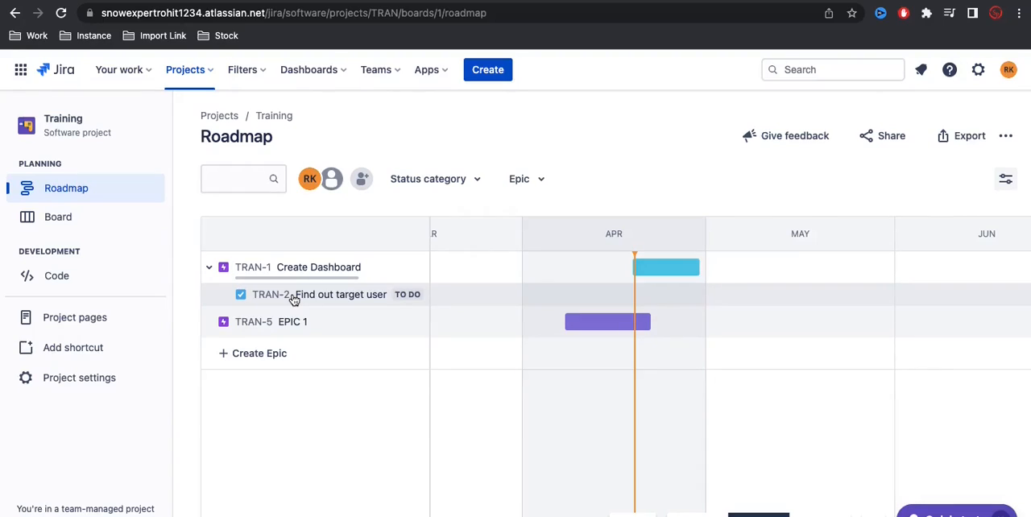
# Step: Filter the roadmap to the Create Dashboard epic, then clear the filter
pyautogui.click(532, 182)
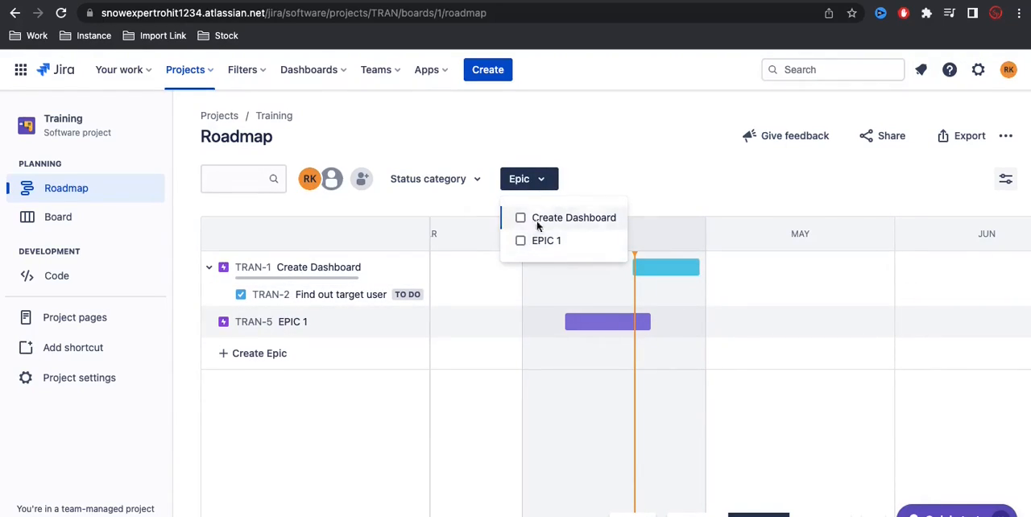
pyautogui.click(521, 218)
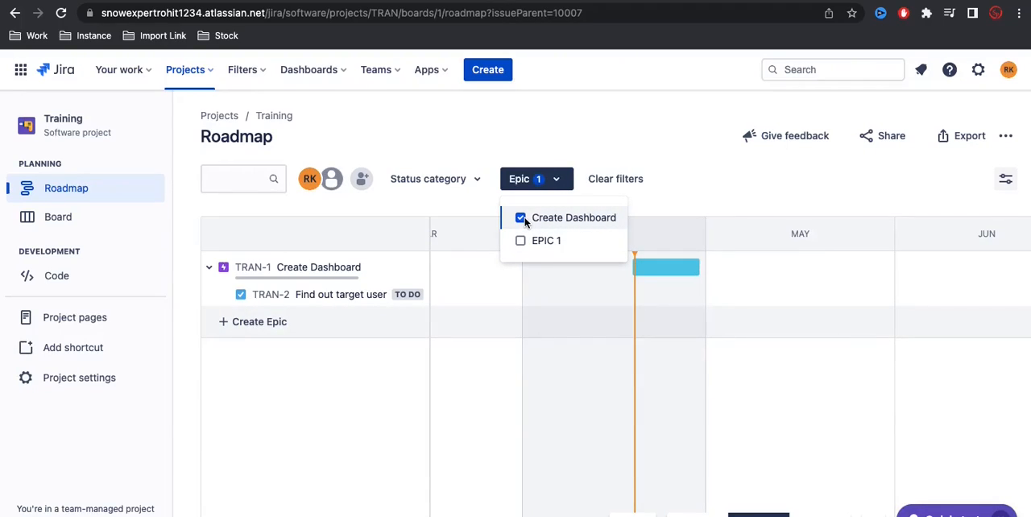
pyautogui.click(634, 136)
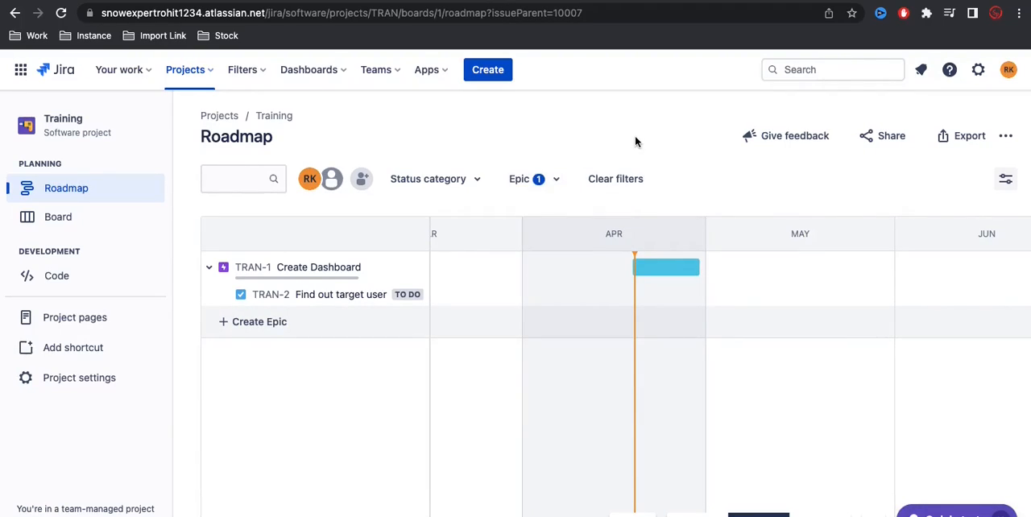
pyautogui.click(624, 185)
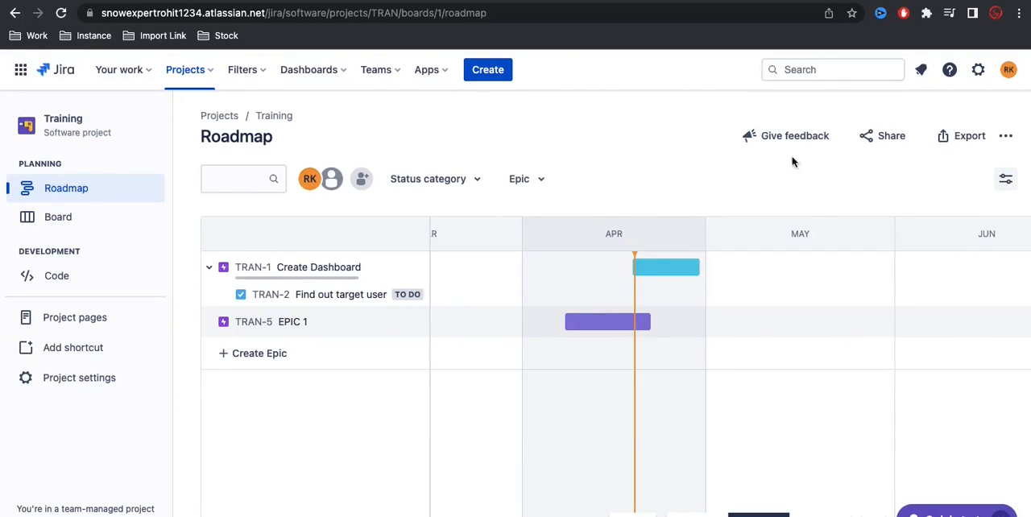
# Step: View the roadmap's image export settings and its sharing options, closing both without exporting or sharing
pyautogui.click(981, 138)
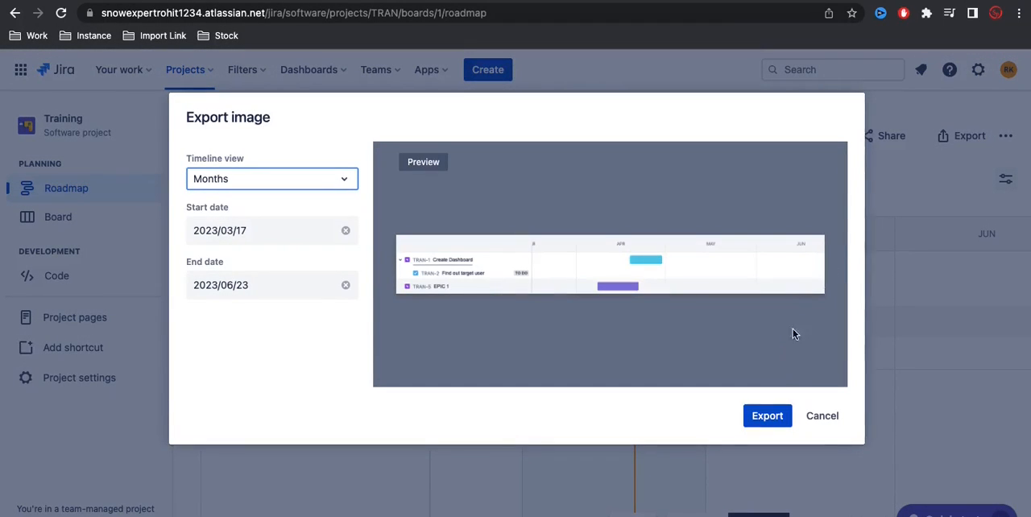
pyautogui.click(811, 415)
pyautogui.click(884, 145)
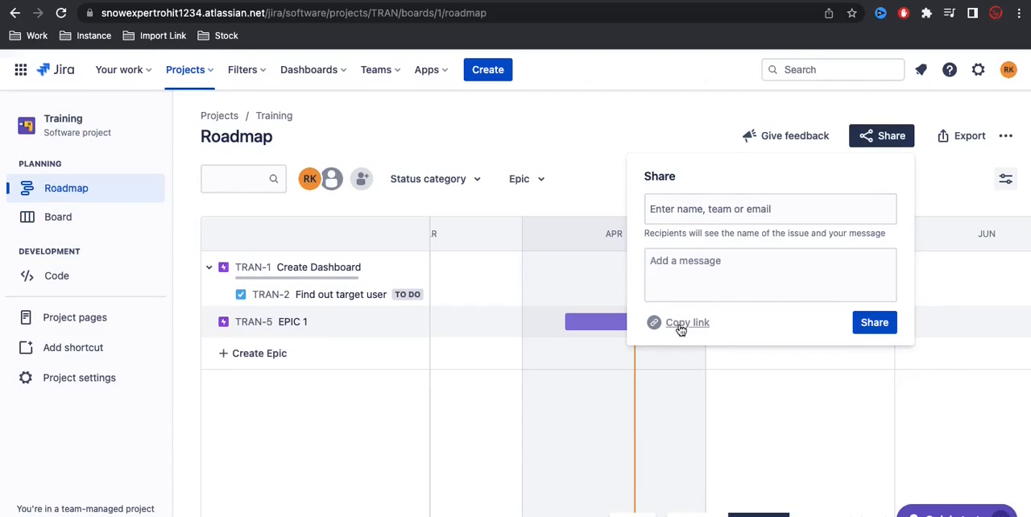
pyautogui.click(549, 143)
# Step: Disable the Roadmap feature in the Training project's settings and return to the project board
pyautogui.click(73, 215)
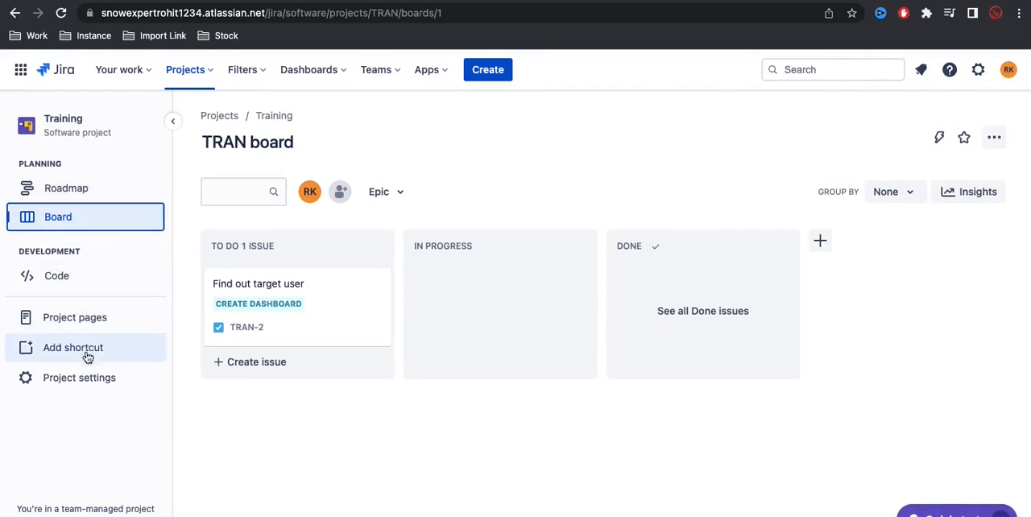
pyautogui.click(83, 382)
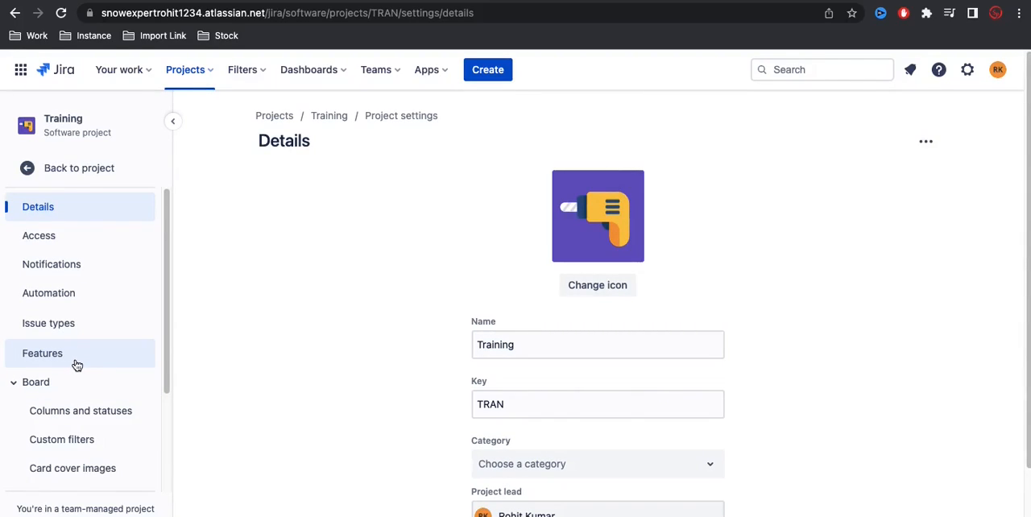
pyautogui.click(76, 364)
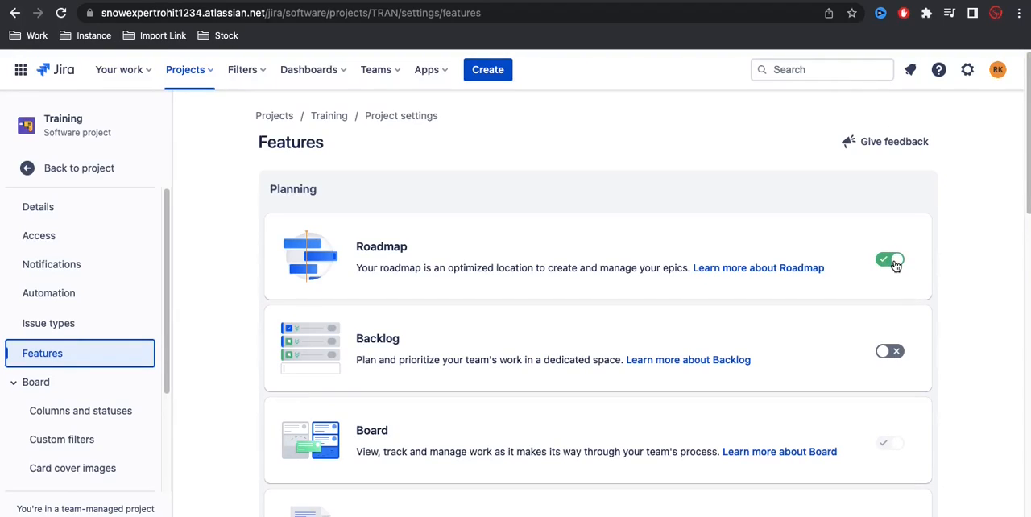
pyautogui.click(892, 261)
pyautogui.click(75, 167)
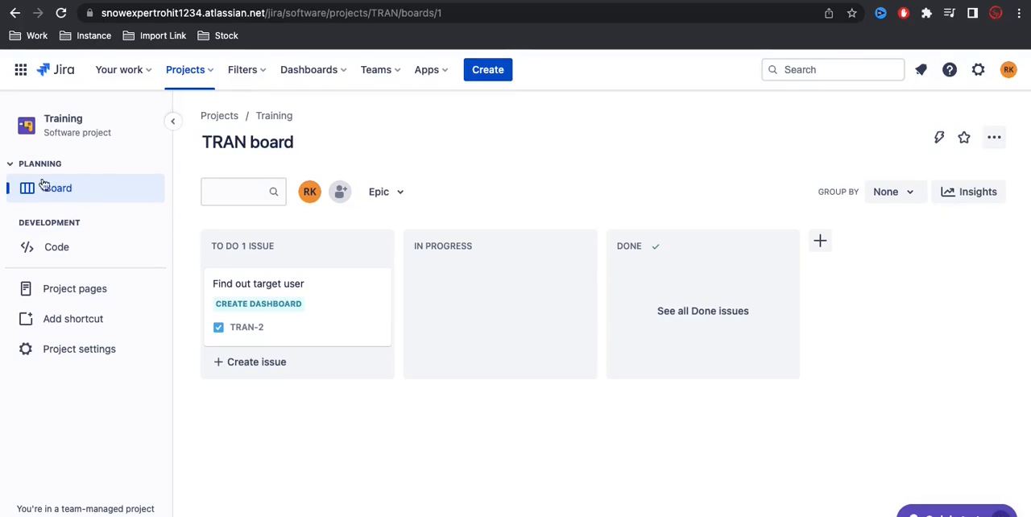
# Step: Re-enable the Roadmap feature in the project settings and go back to the project's roadmap
pyautogui.click(69, 351)
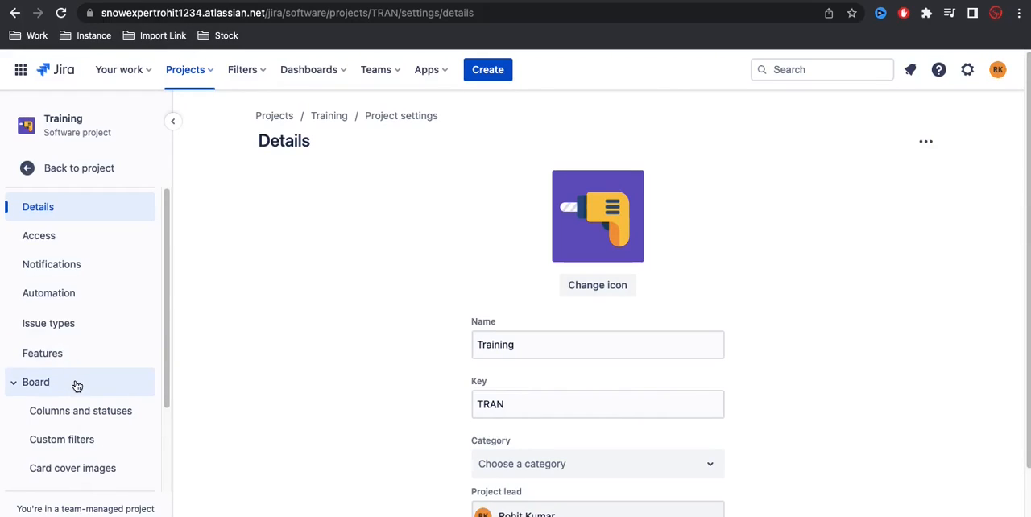
pyautogui.scroll(-1, 77, 376)
pyautogui.click(62, 339)
pyautogui.click(889, 258)
pyautogui.click(70, 169)
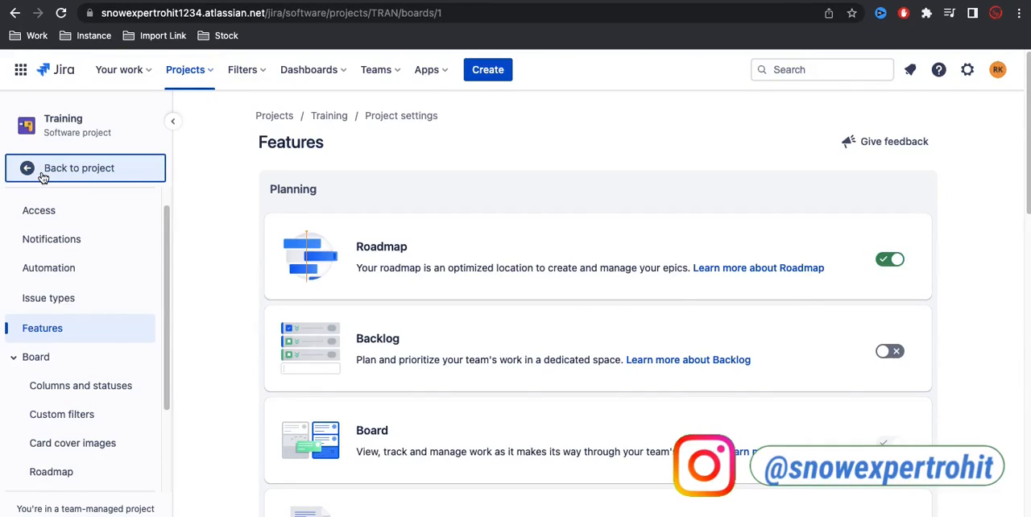
pyautogui.click(45, 191)
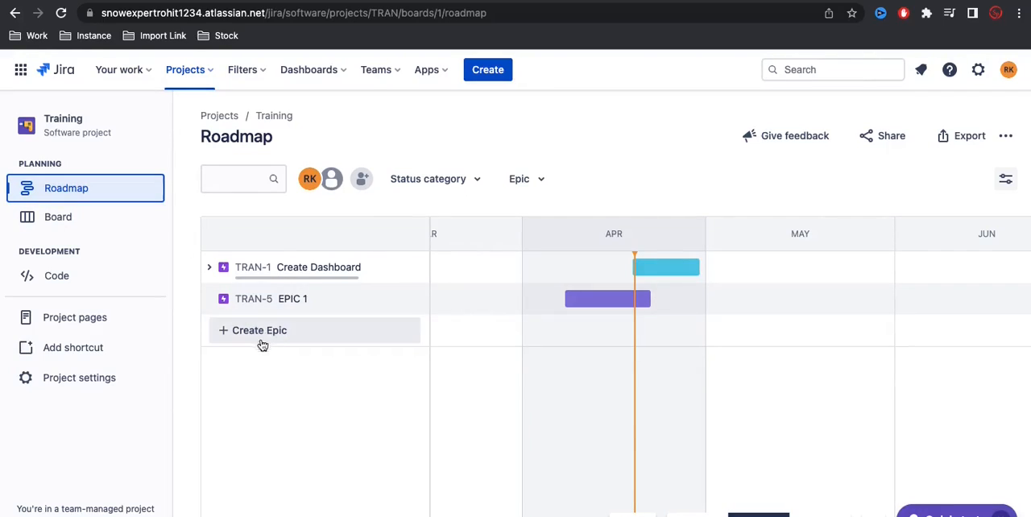
# Step: Create an epic named "Epic 3" on the roadmap and schedule it from 2023/05/01 to 2023/05/14
pyautogui.click(284, 335)
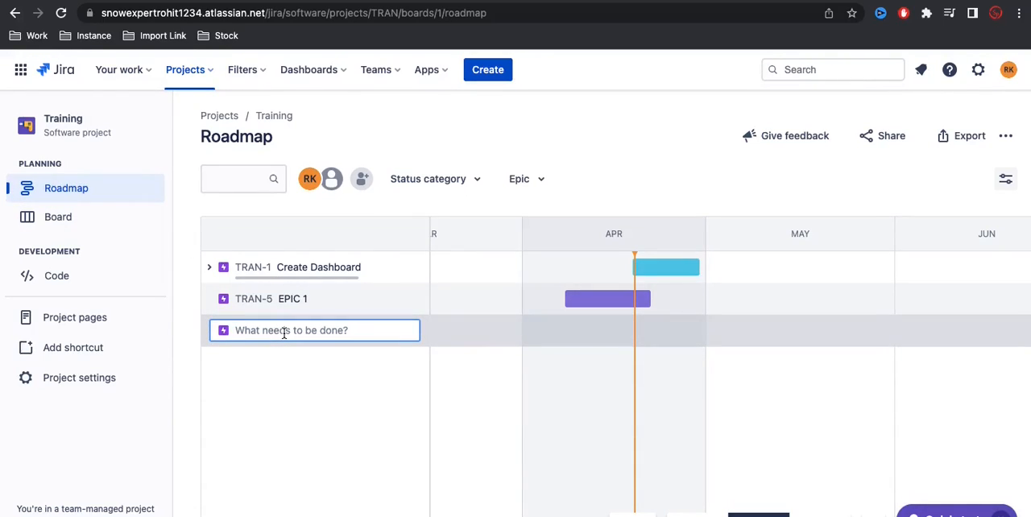
pyautogui.write('Epic')
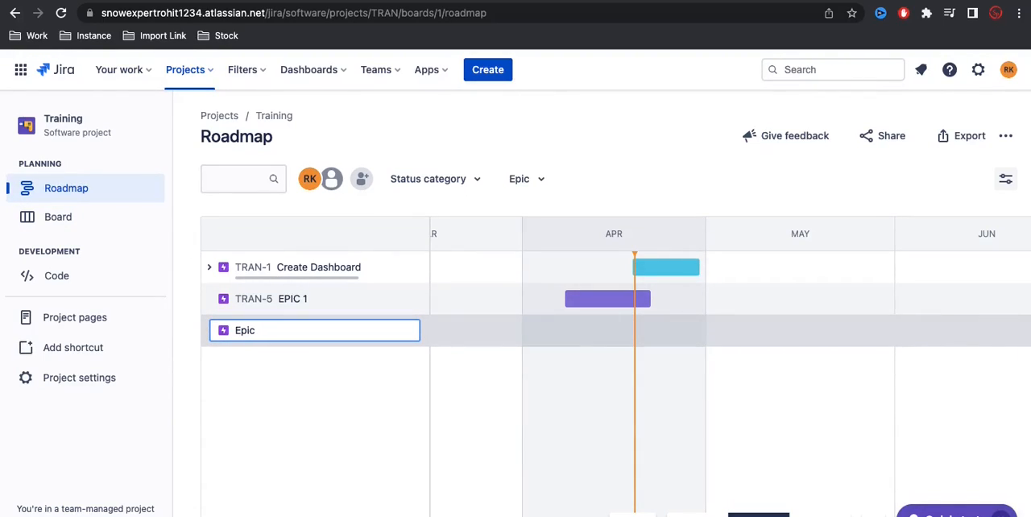
pyautogui.write(' 3')
pyautogui.press('Return')
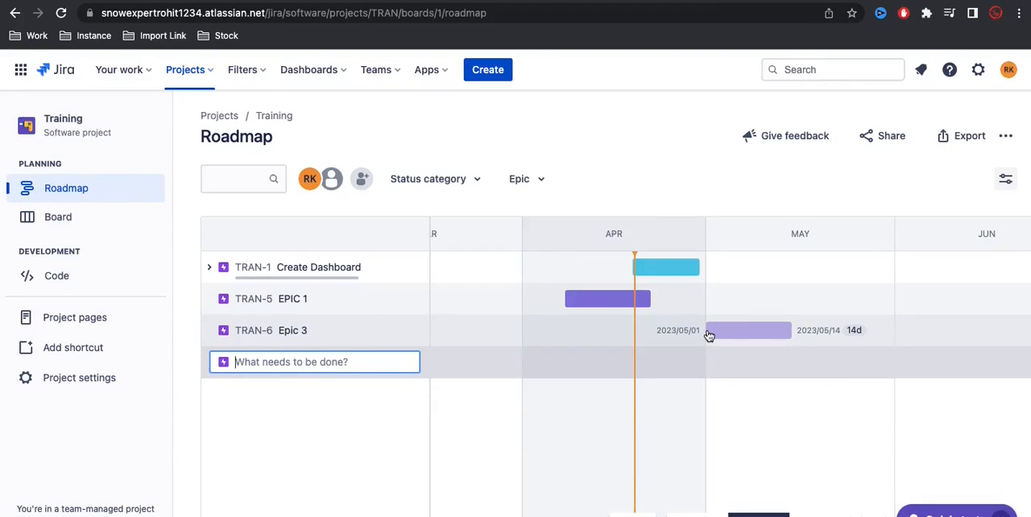
pyautogui.click(709, 336)
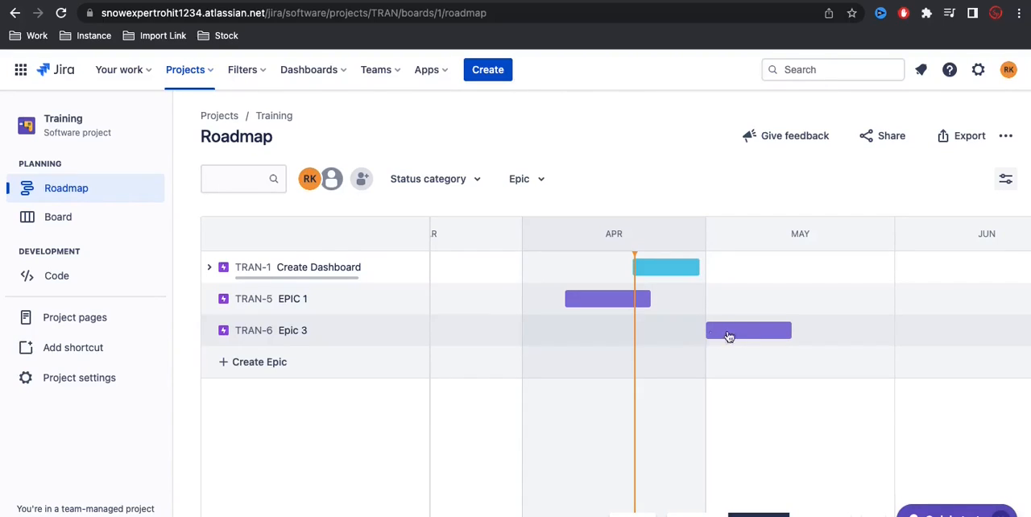
# Step: Review the details of Epic 3, including its due date, and close them
pyautogui.click(728, 339)
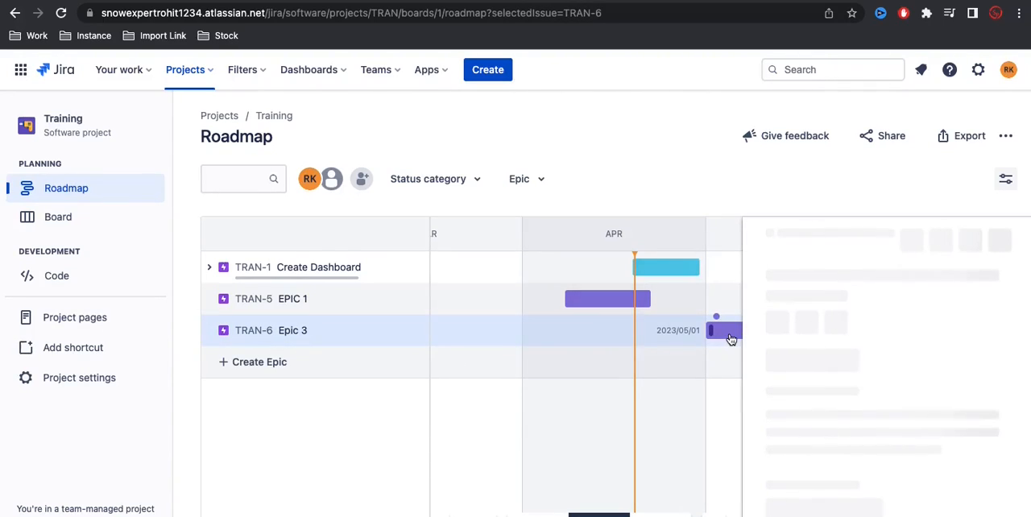
pyautogui.scroll(-3, 923, 366)
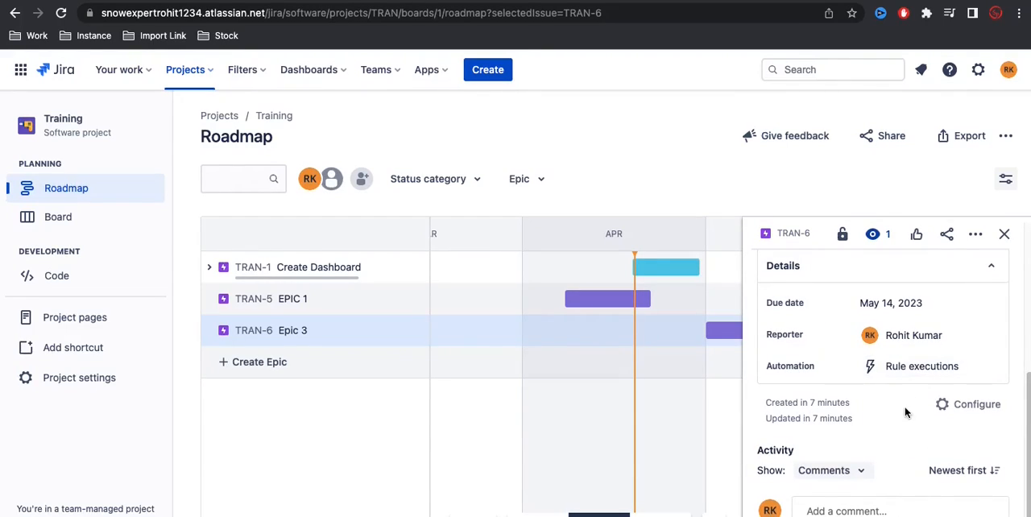
pyautogui.click(469, 440)
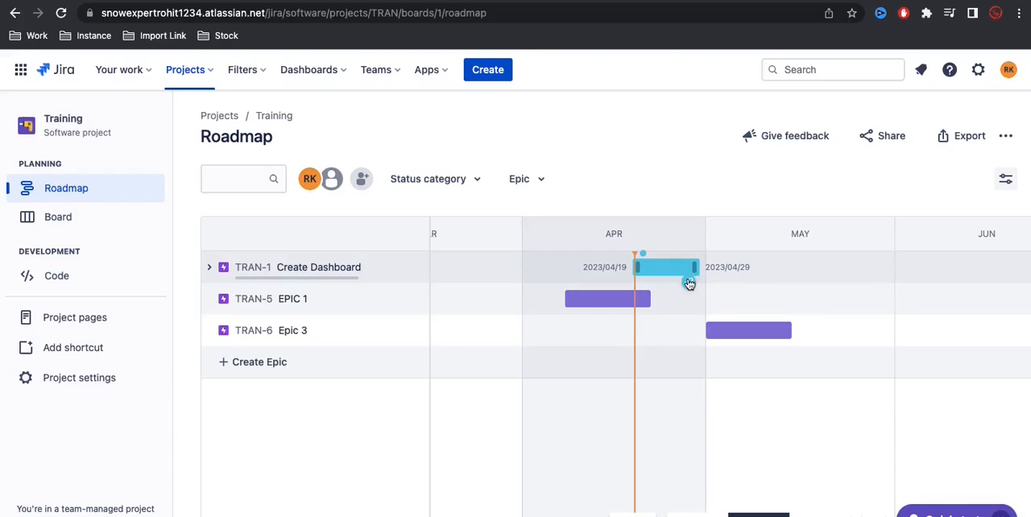
# Step: Add a dependency on the roadmap so Create Dashboard blocks Epic 3, and open Epic 3's details to check its linked issues
pyautogui.moveTo(690, 285); pyautogui.dragTo(728, 334)
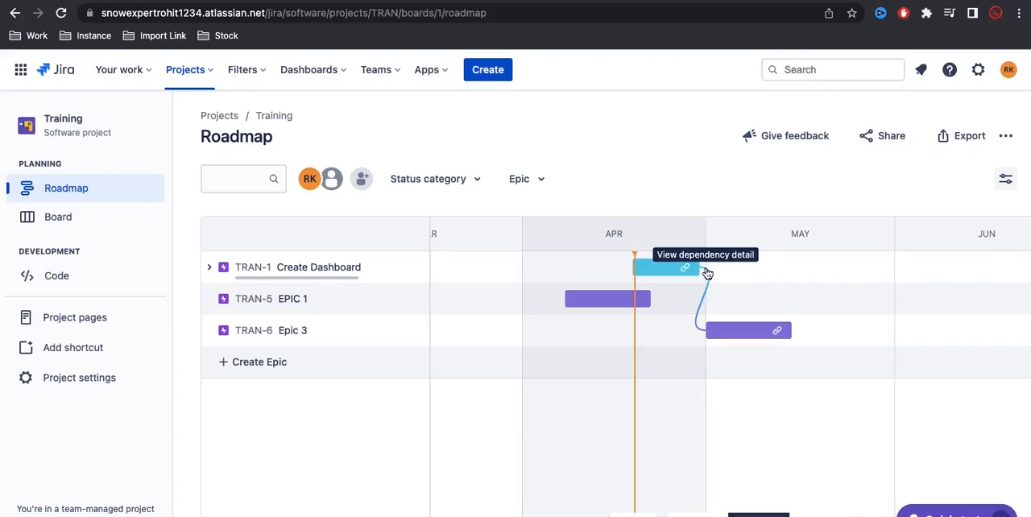
pyautogui.click(725, 330)
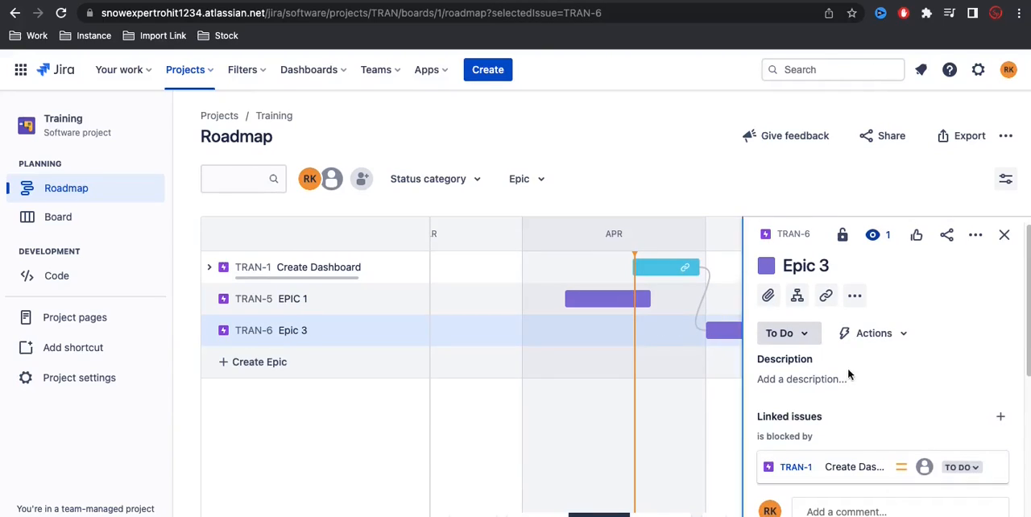
# Step: Finish reviewing Epic 3's details, view the roadmap's form for adding people, and close it without adding anyone
pyautogui.scroll(-2, 796, 389)
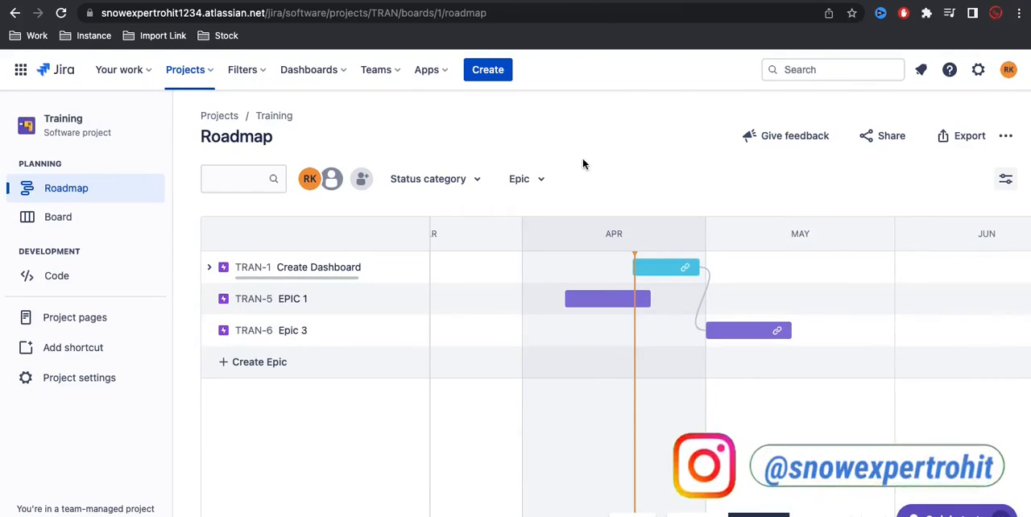
pyautogui.click(359, 182)
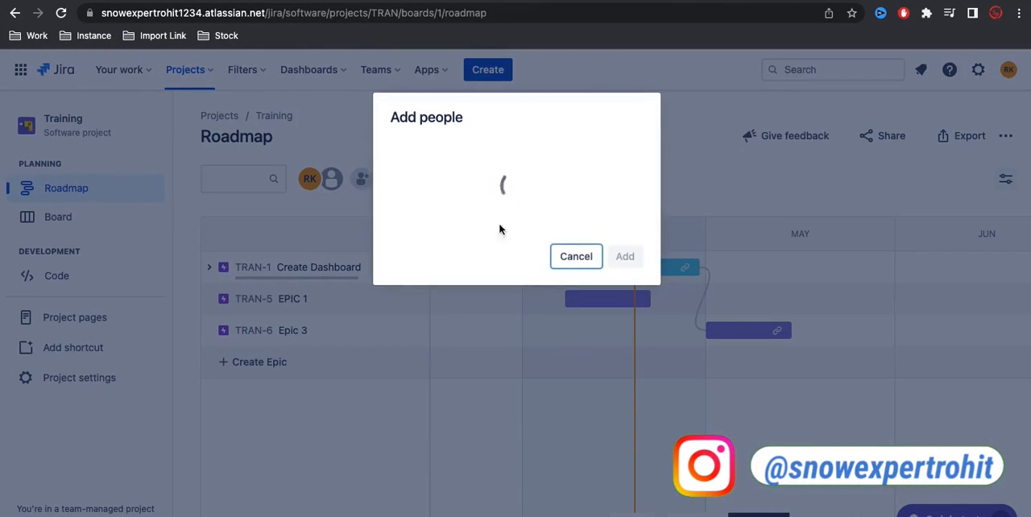
pyautogui.click(561, 259)
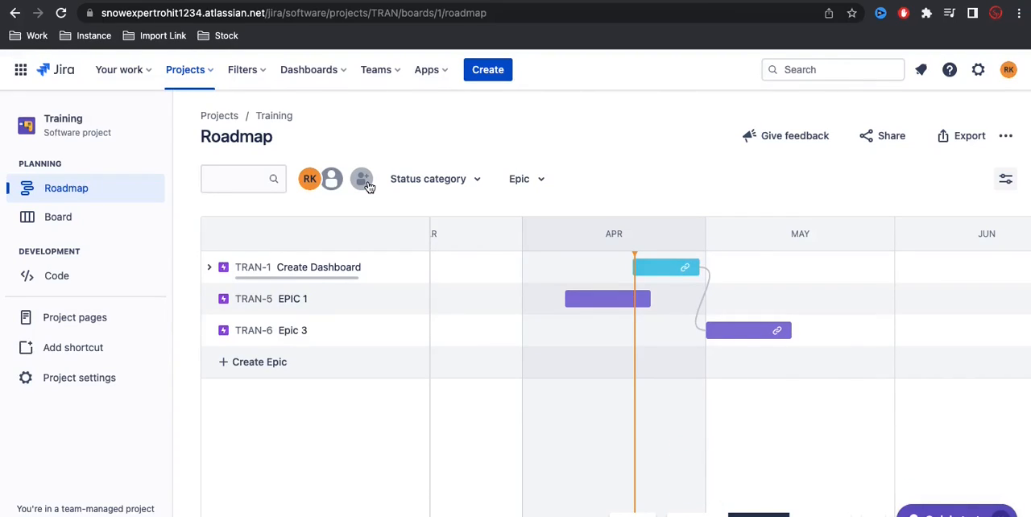
pyautogui.click(365, 182)
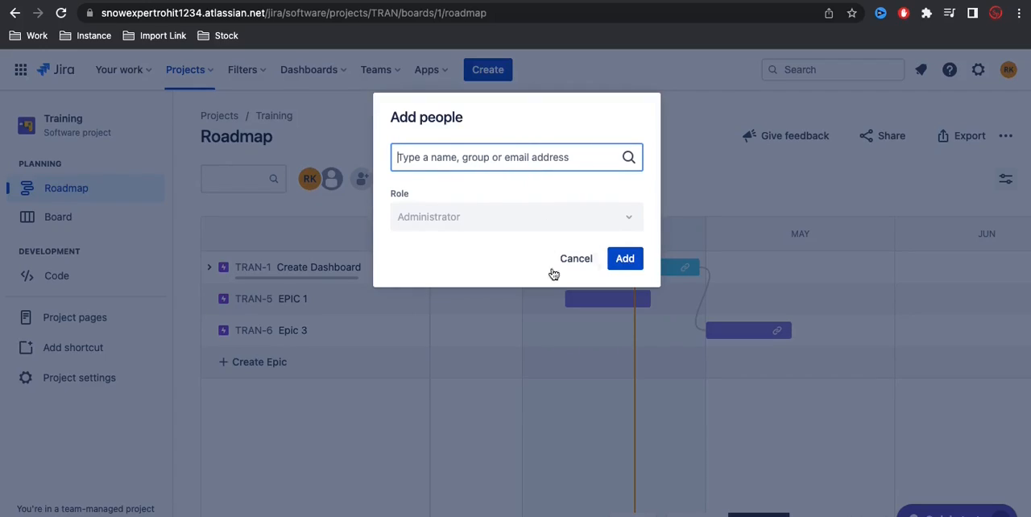
pyautogui.click(575, 259)
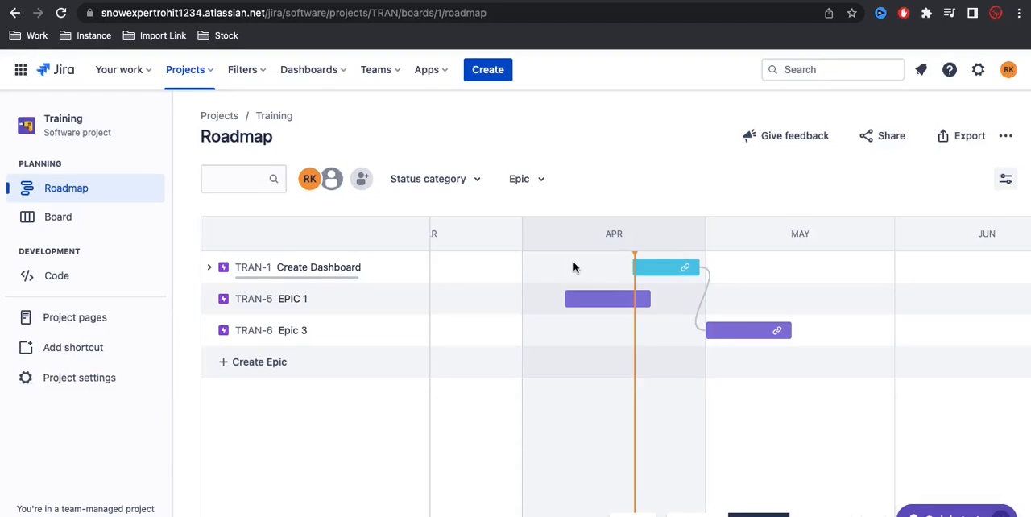
# Step: Filter the roadmap by the status categories To Do and In Progress in turn, and clear the filters
pyautogui.click(471, 186)
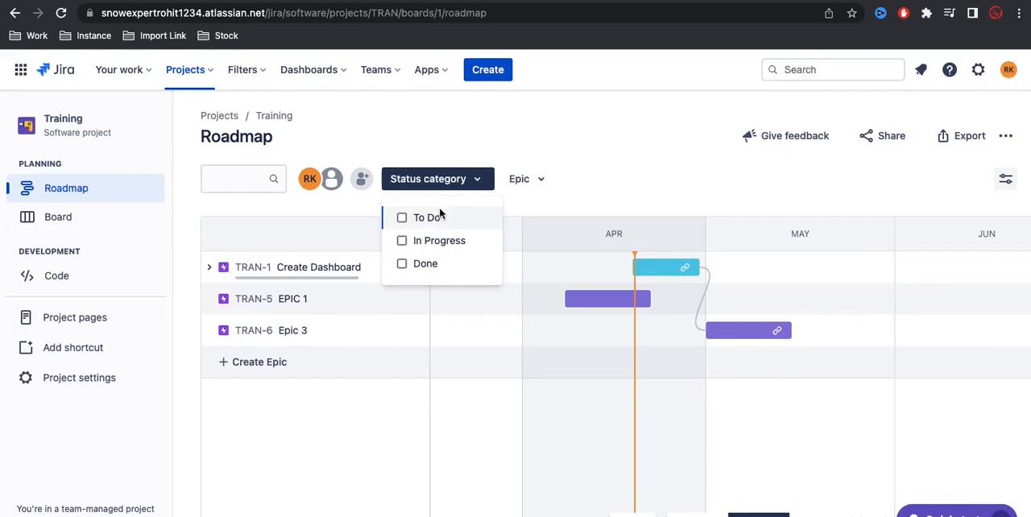
pyautogui.click(403, 219)
pyautogui.click(402, 218)
pyautogui.click(401, 240)
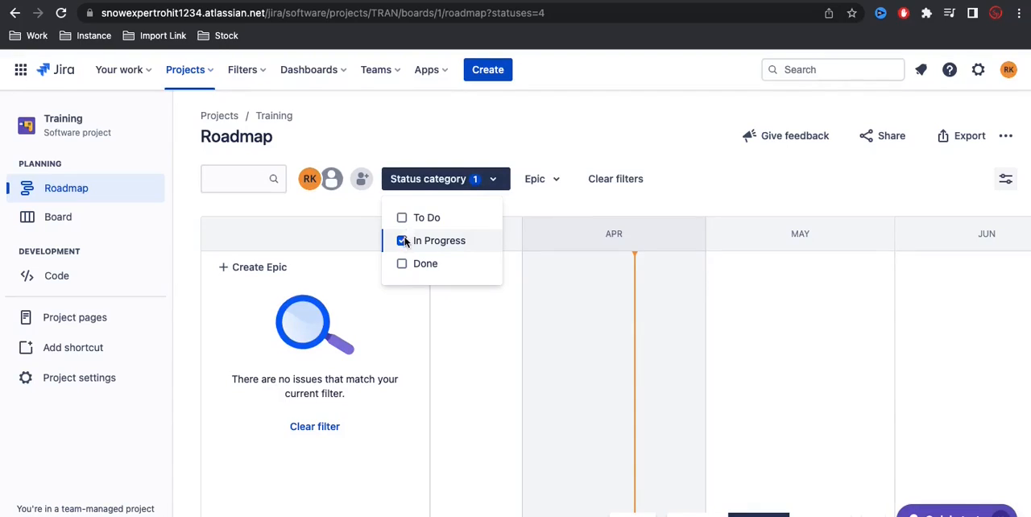
pyautogui.click(401, 241)
pyautogui.click(402, 218)
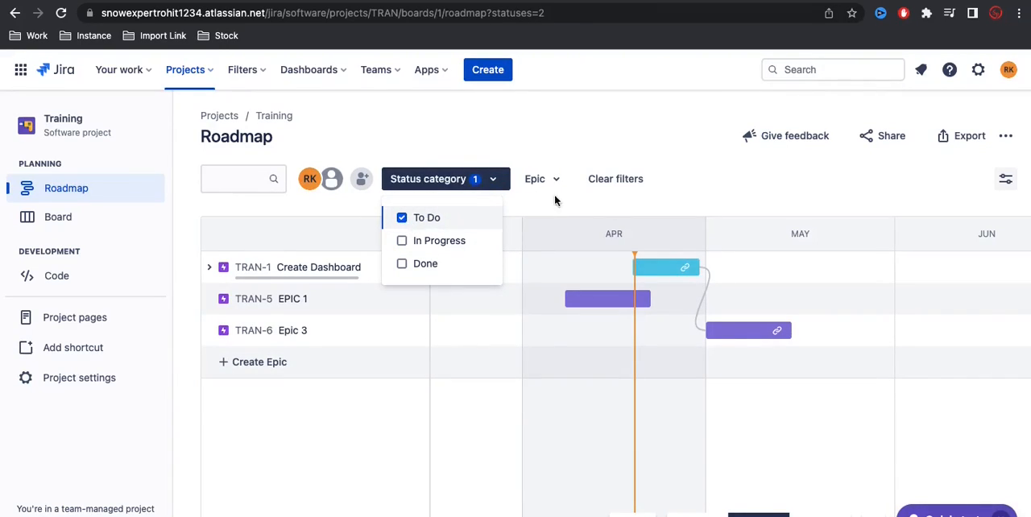
pyautogui.click(605, 180)
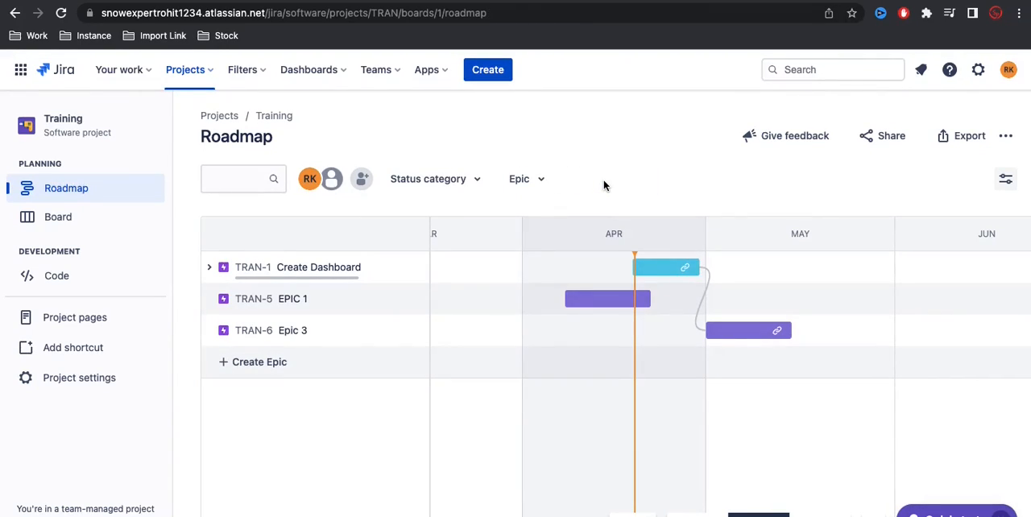
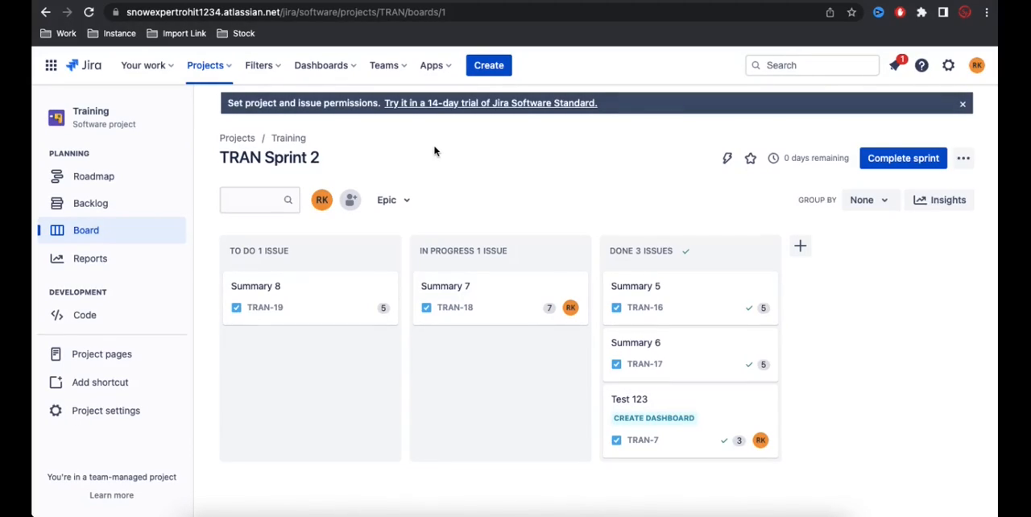
# Step: Start a new issue in the Training project and view the issue types it offers
pyautogui.click(205, 65)
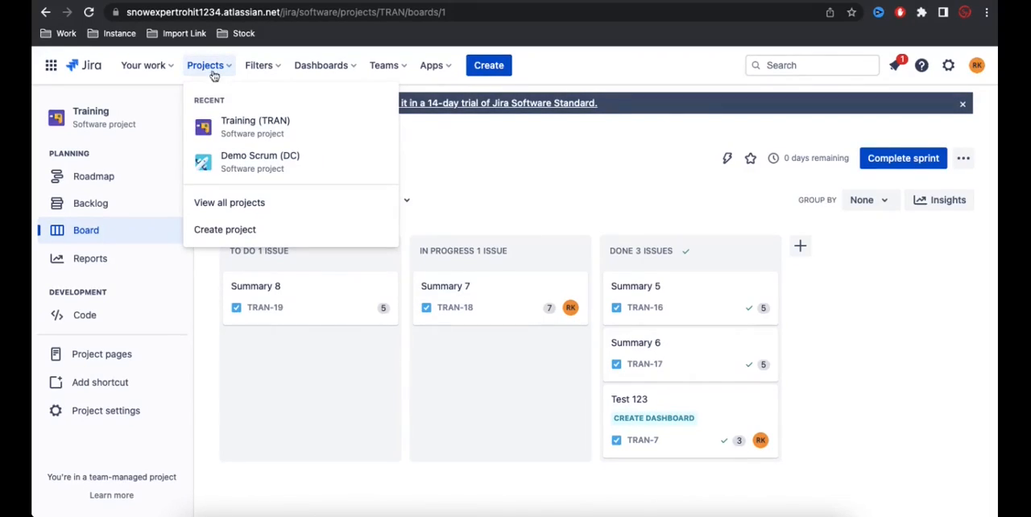
pyautogui.click(613, 73)
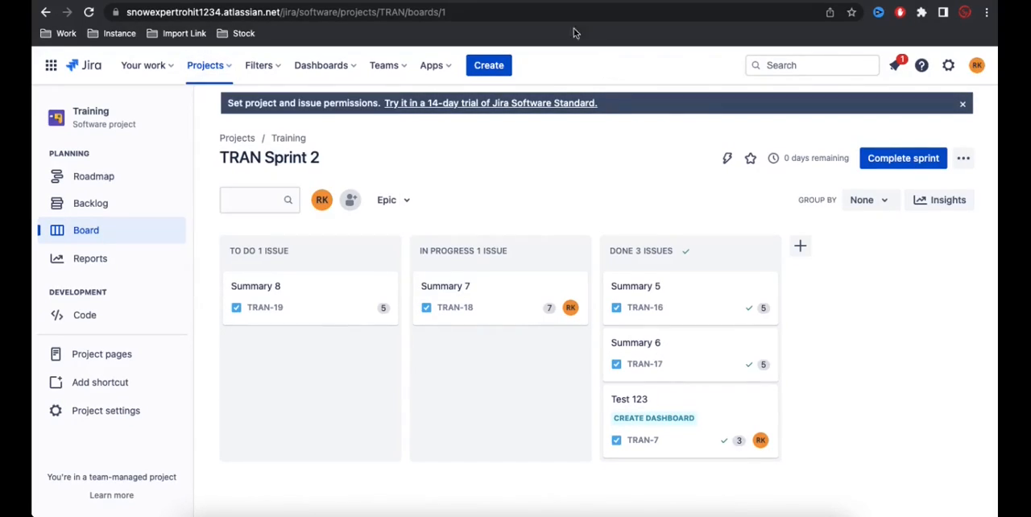
pyautogui.click(489, 65)
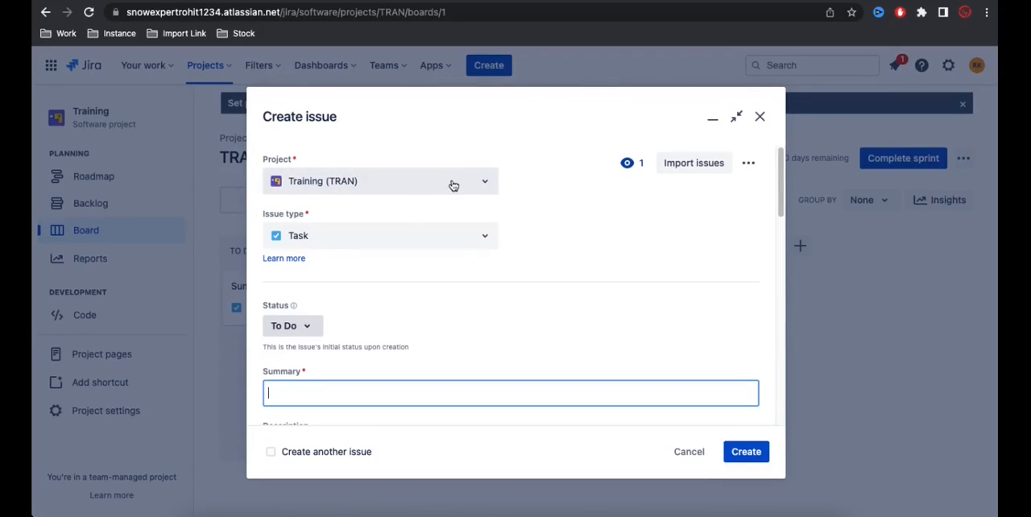
pyautogui.click(546, 198)
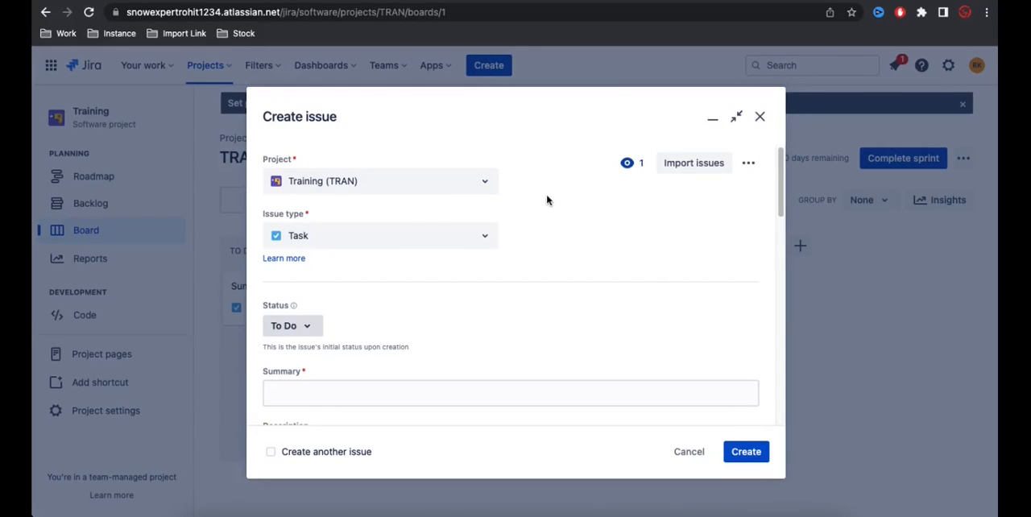
pyautogui.click(467, 245)
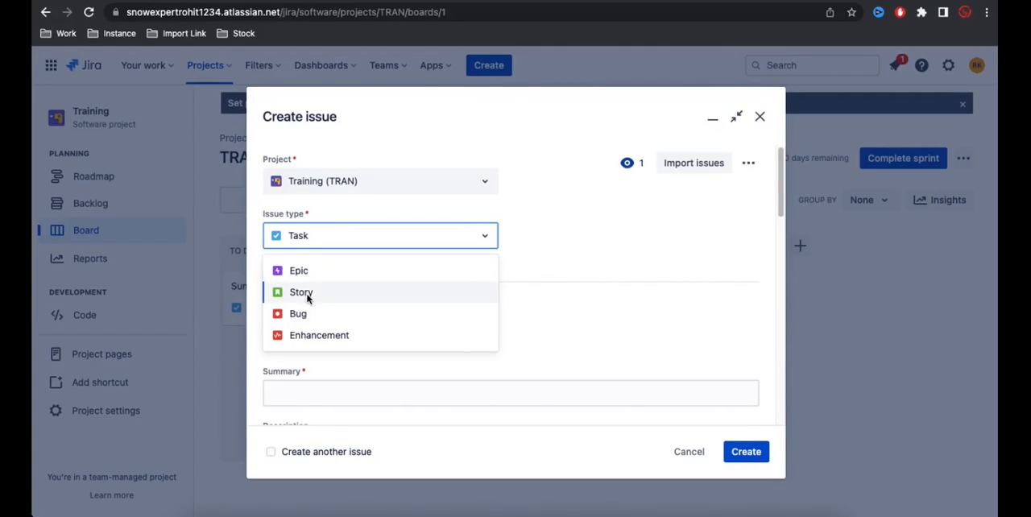
# Step: Set the new issue's project to Demo Scrum (DC) and view the issue types available there
pyautogui.click(466, 190)
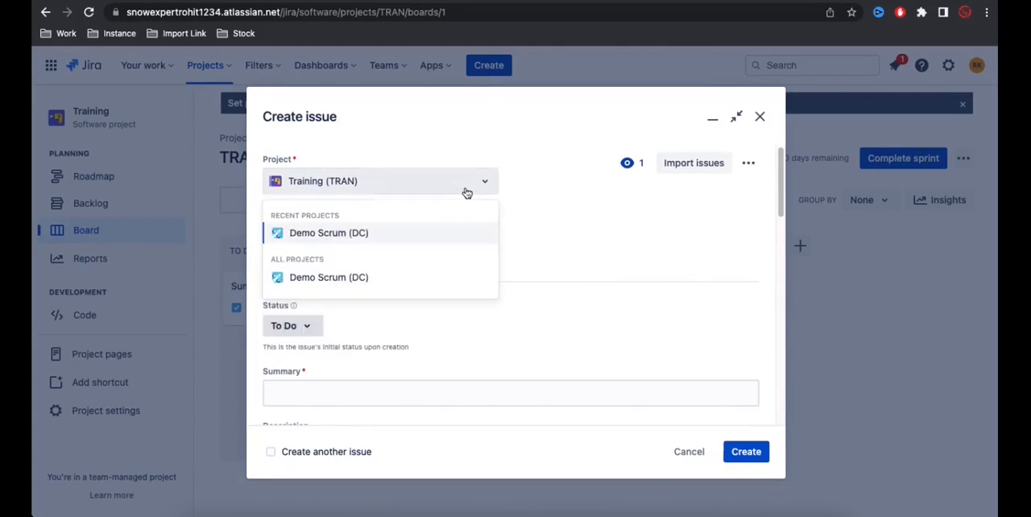
pyautogui.click(386, 239)
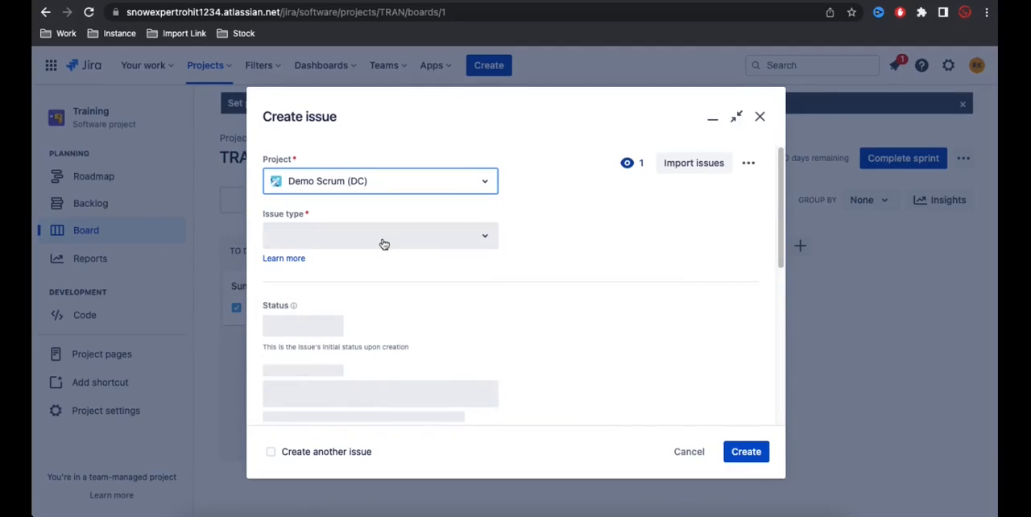
pyautogui.click(385, 239)
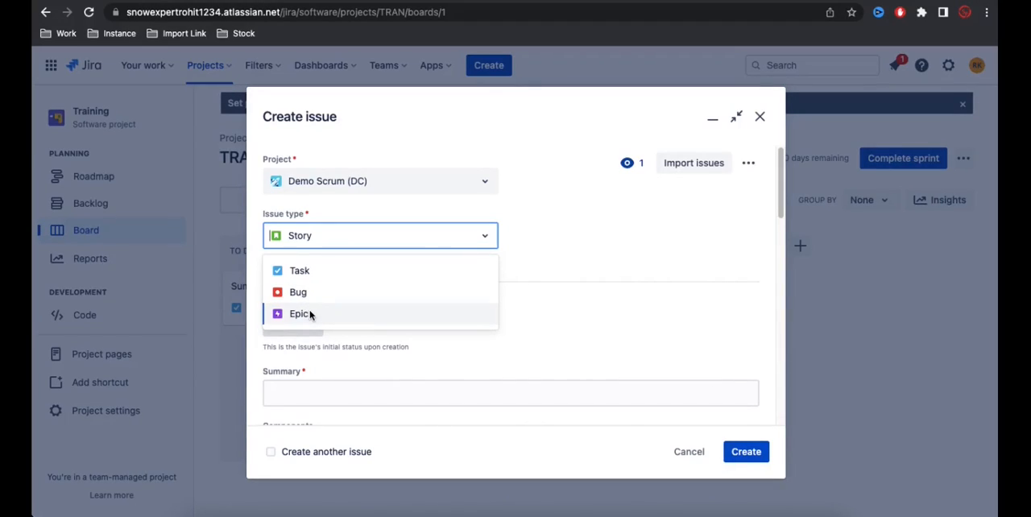
pyautogui.click(555, 191)
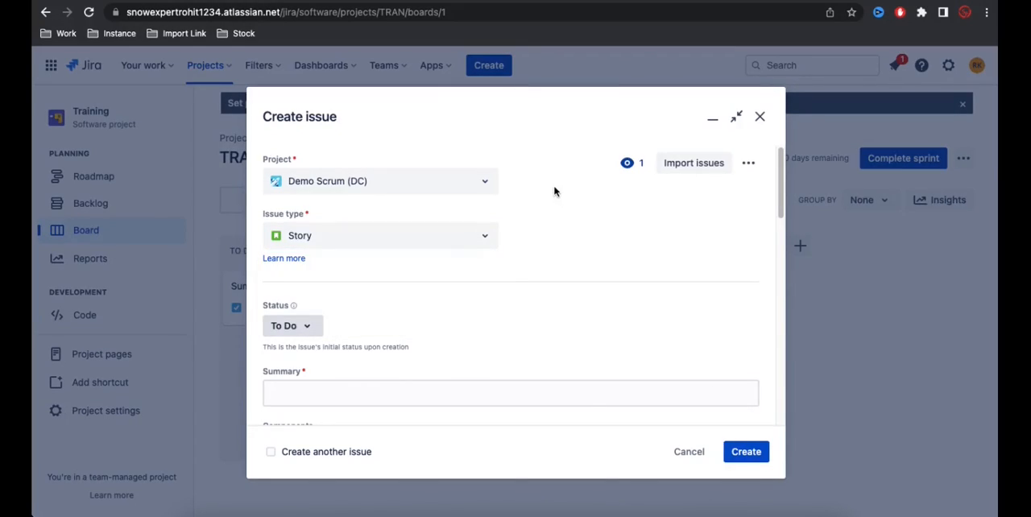
# Step: Check which initial statuses can be chosen for the new Story
pyautogui.scroll(-3, 554, 191)
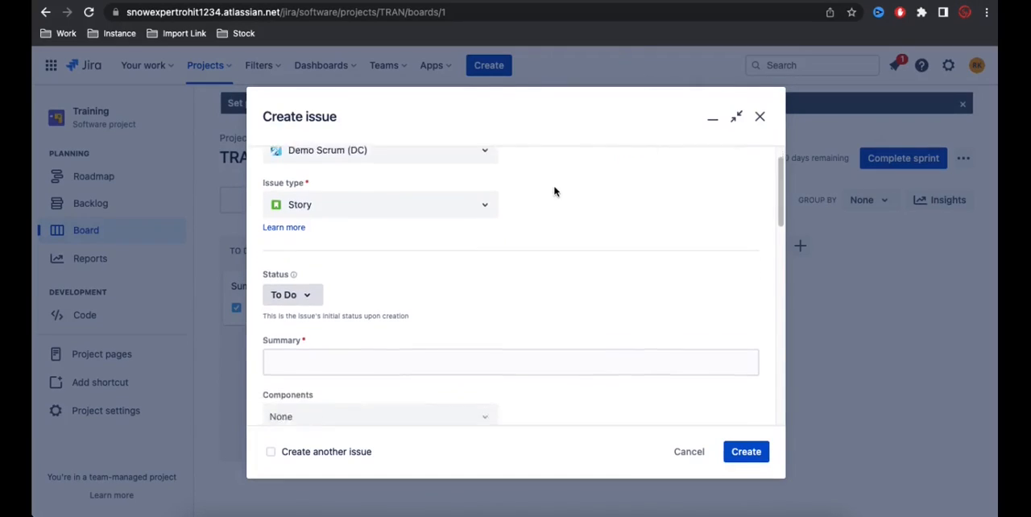
pyautogui.scroll(2, 554, 191)
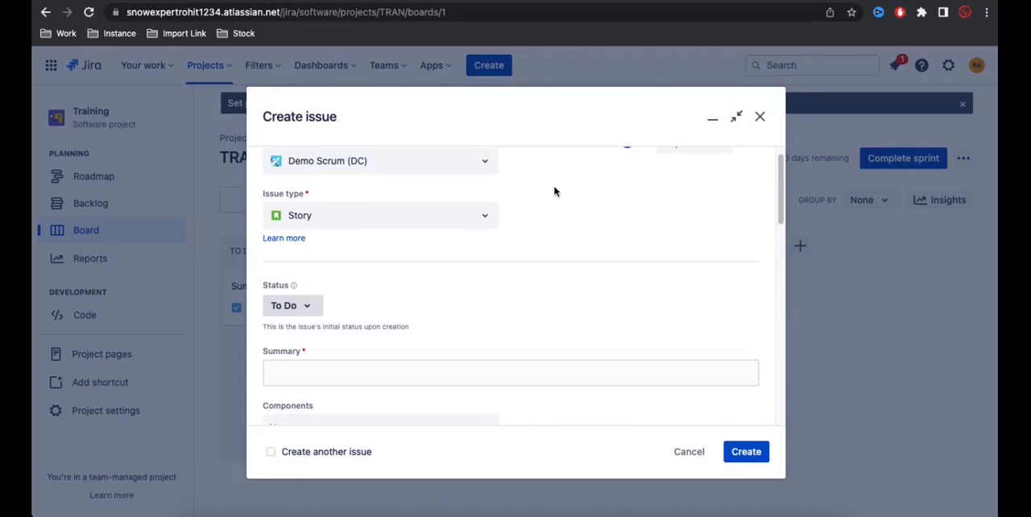
pyautogui.scroll(-1, 543, 200)
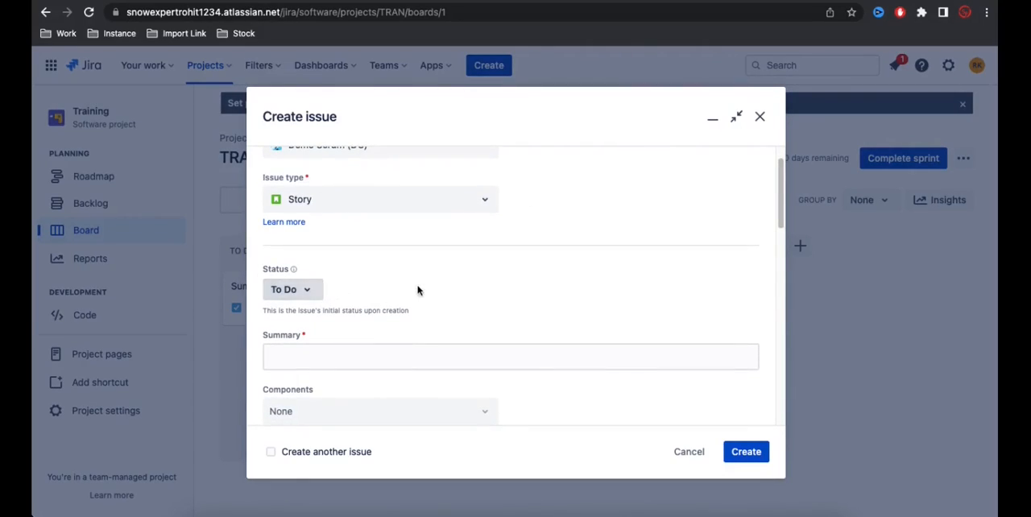
pyautogui.scroll(-1, 417, 290)
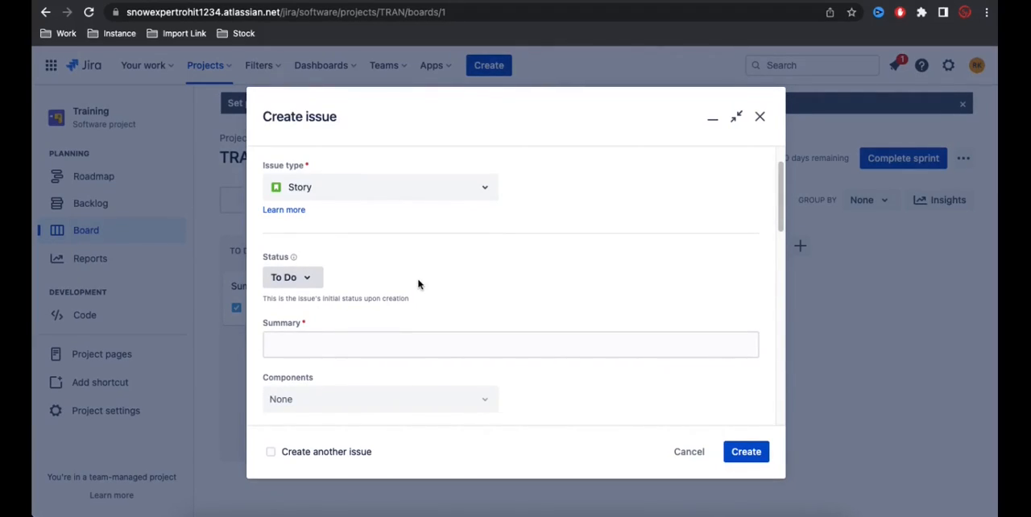
pyautogui.click(309, 281)
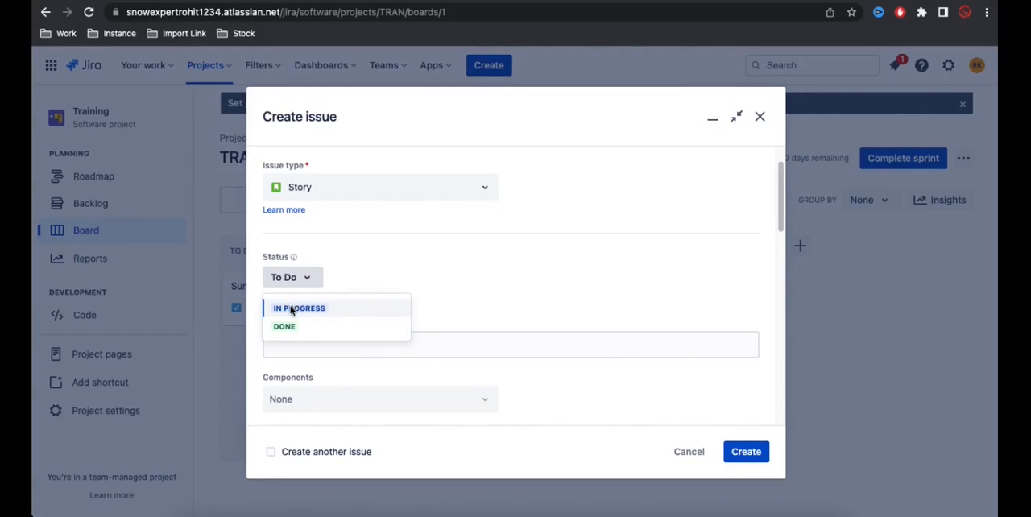
pyautogui.click(430, 265)
# Step: Review the new issue's Summary, Components, Attachment, Description and Reporter fields
pyautogui.scroll(-1, 472, 294)
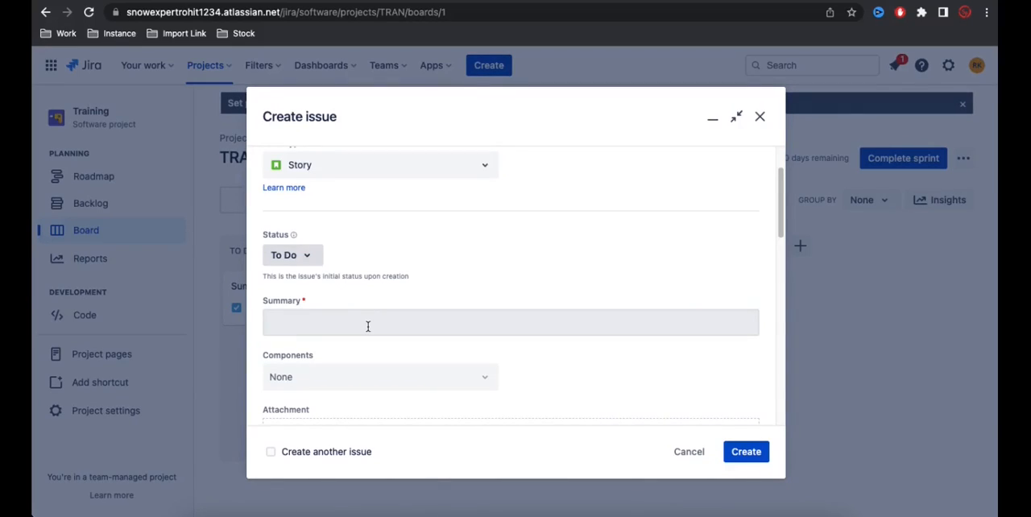
pyautogui.scroll(-3, 395, 312)
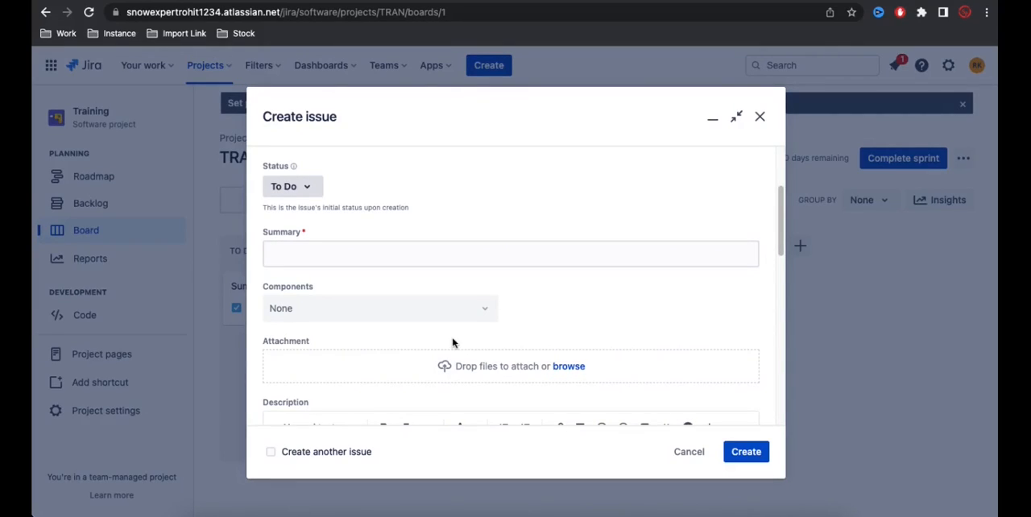
pyautogui.scroll(-4, 453, 343)
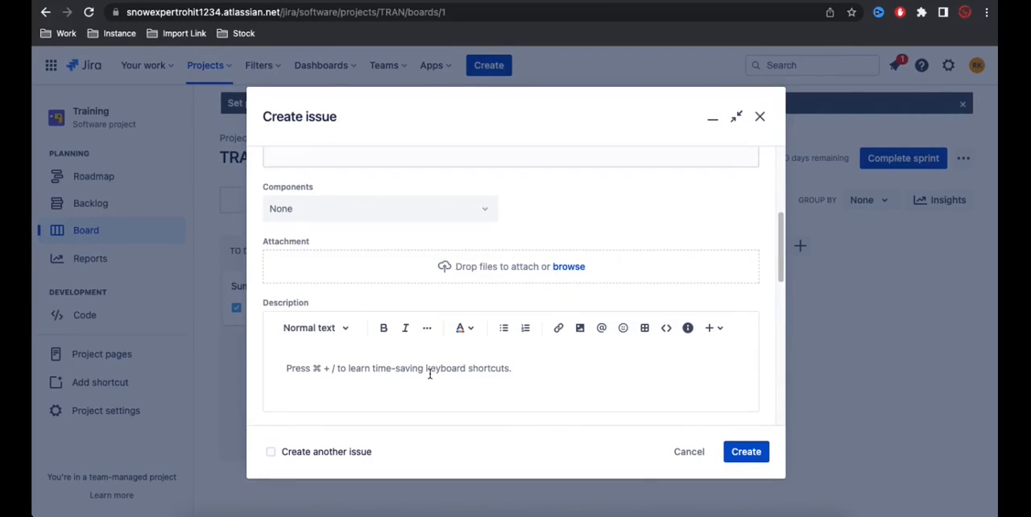
pyautogui.click(429, 373)
pyautogui.scroll(10, 429, 378)
pyautogui.scroll(-10, 429, 377)
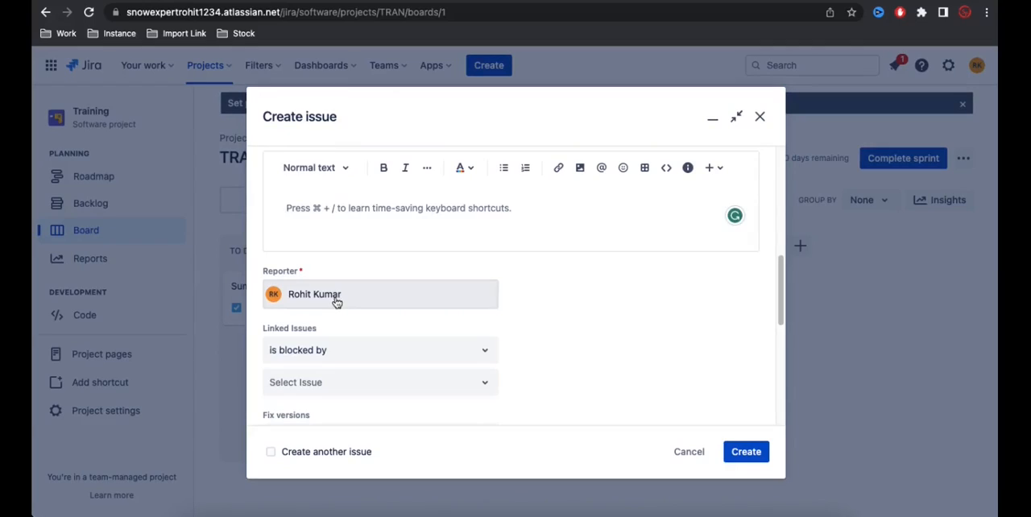
pyautogui.scroll(-1, 337, 301)
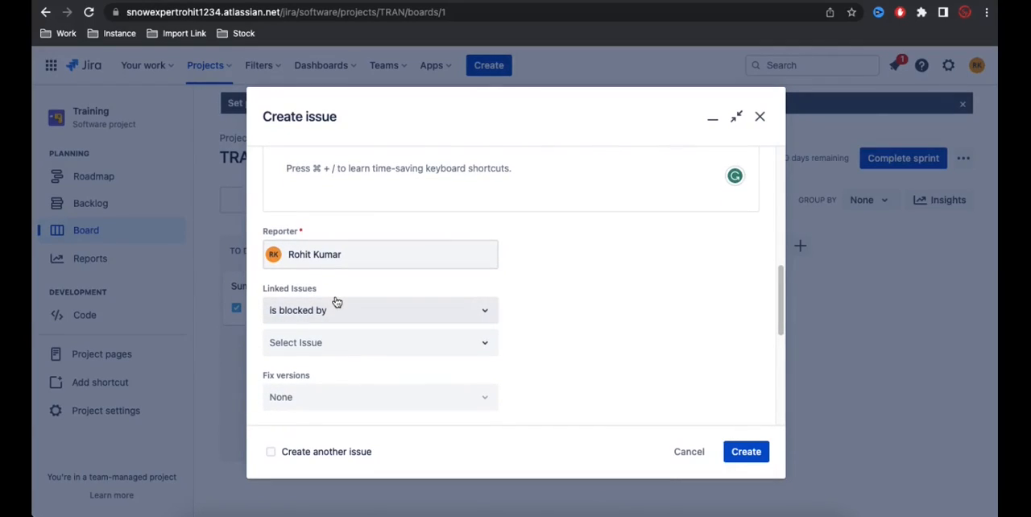
# Step: Examine the link types and linkable issues under Linked Issues, along with the form's remaining fields
pyautogui.click(355, 342)
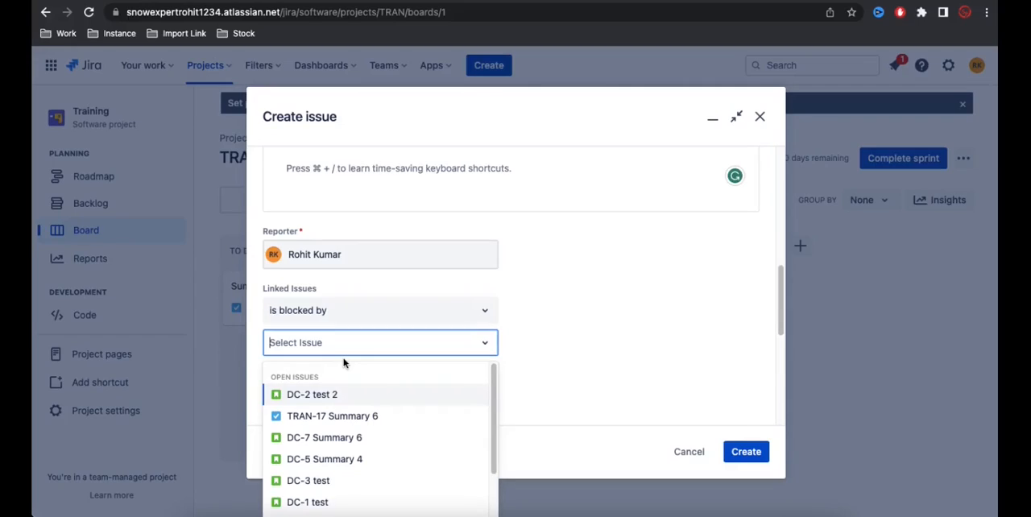
pyautogui.click(553, 331)
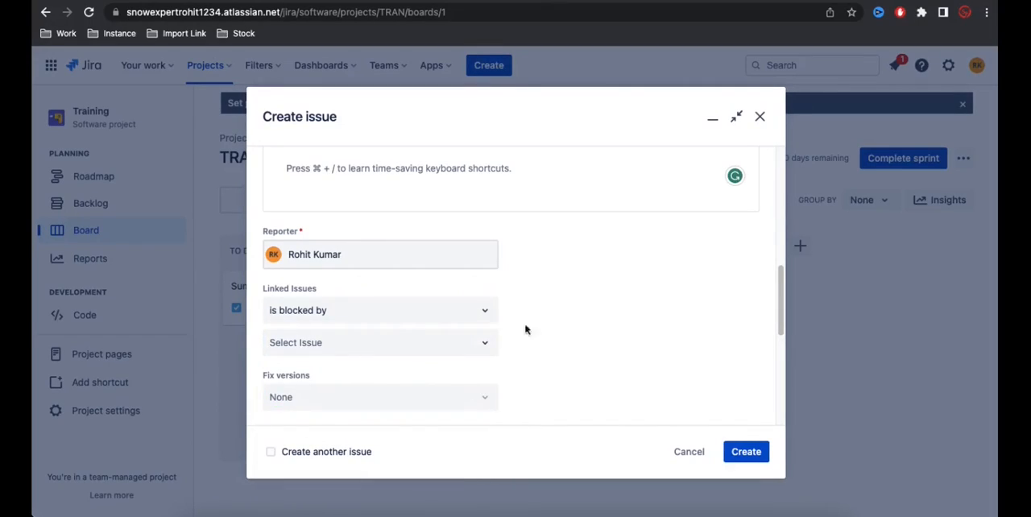
pyautogui.click(460, 324)
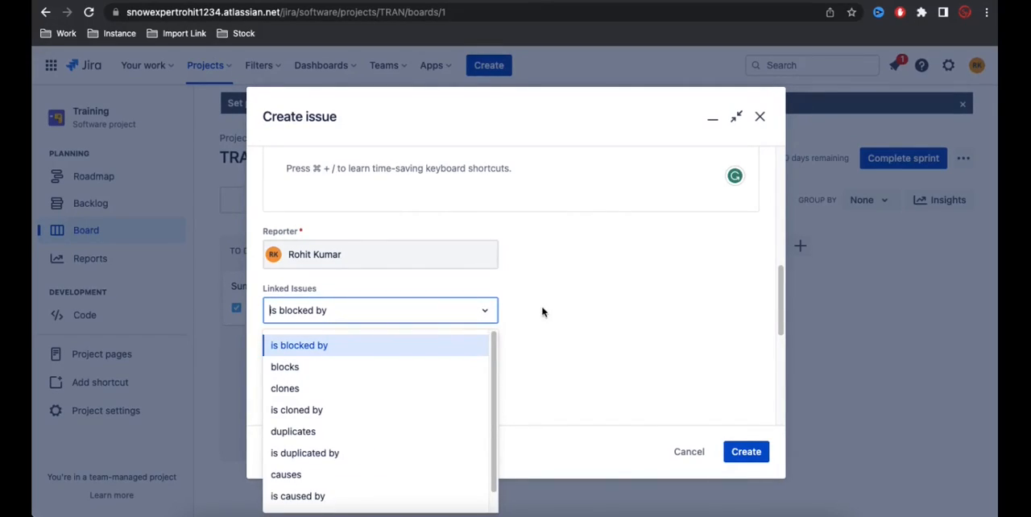
pyautogui.click(599, 317)
pyautogui.click(440, 347)
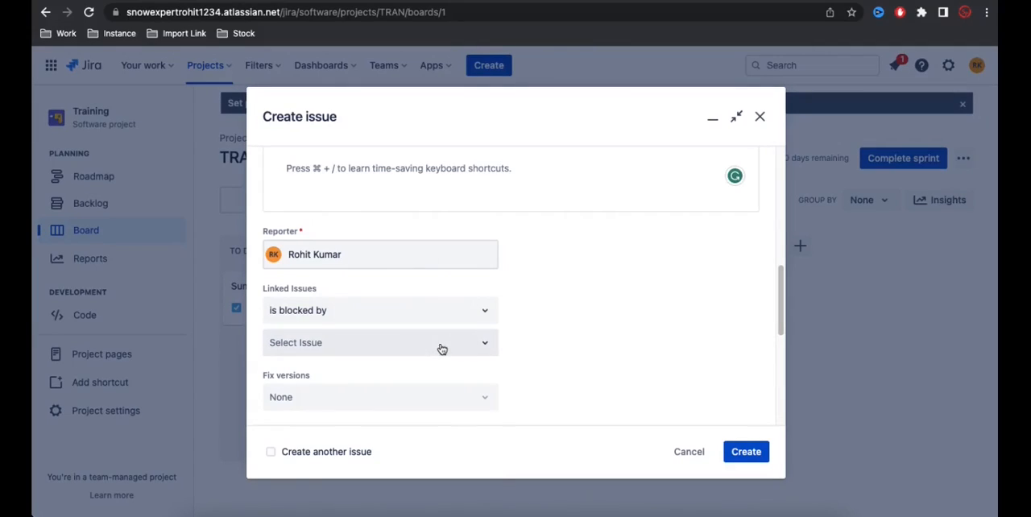
pyautogui.click(604, 360)
pyautogui.scroll(-5, 605, 359)
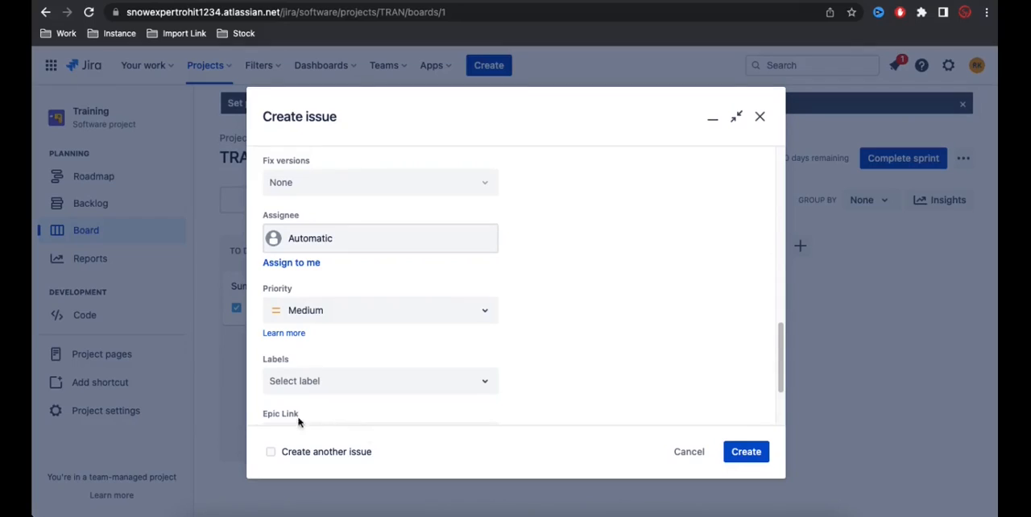
pyautogui.click(271, 452)
pyautogui.scroll(10, 540, 319)
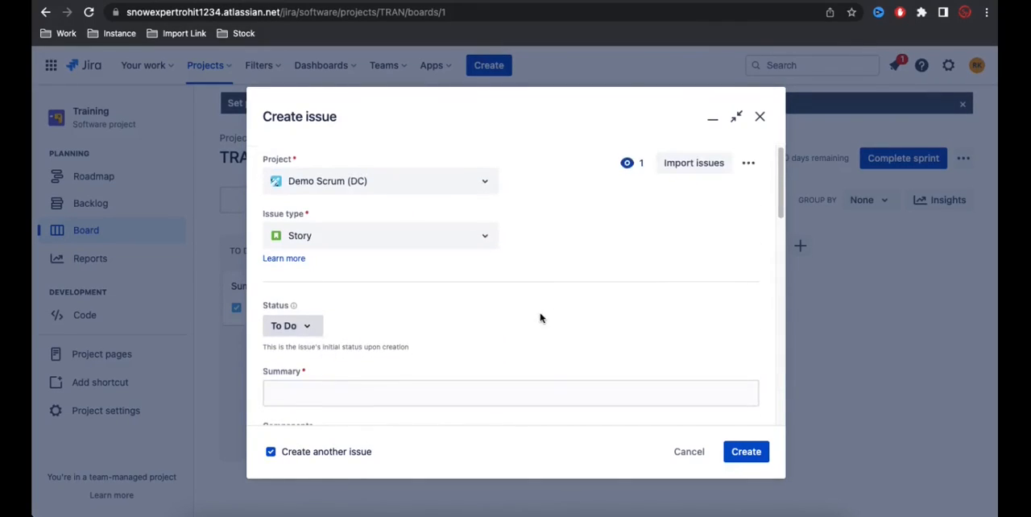
pyautogui.scroll(-2, 540, 318)
pyautogui.click(271, 452)
pyautogui.scroll(-3, 456, 315)
pyautogui.scroll(5, 458, 315)
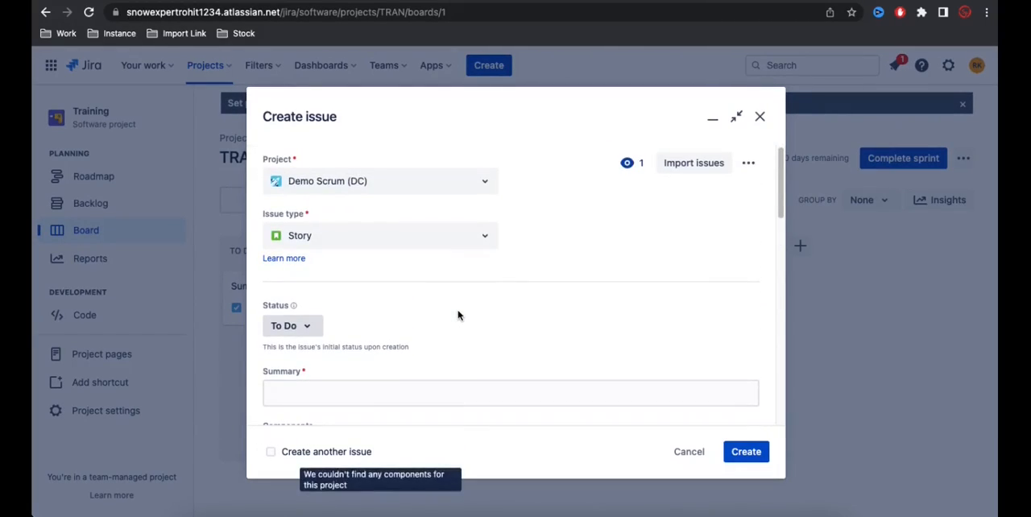
pyautogui.scroll(-1, 458, 315)
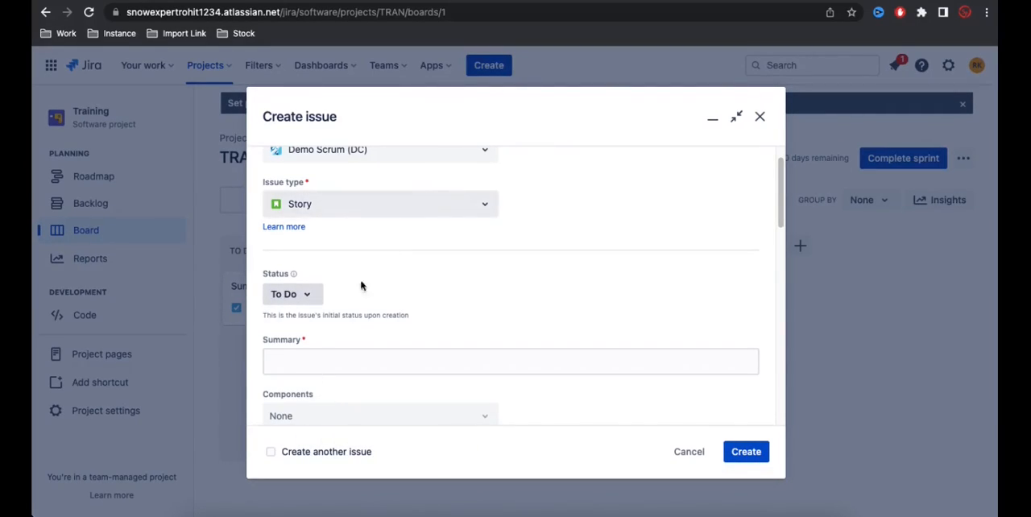
# Step: Create a Story with the summary "test" in Demo Scrum, with the option to create another issue enabled
pyautogui.click(271, 452)
pyautogui.scroll(-1, 364, 338)
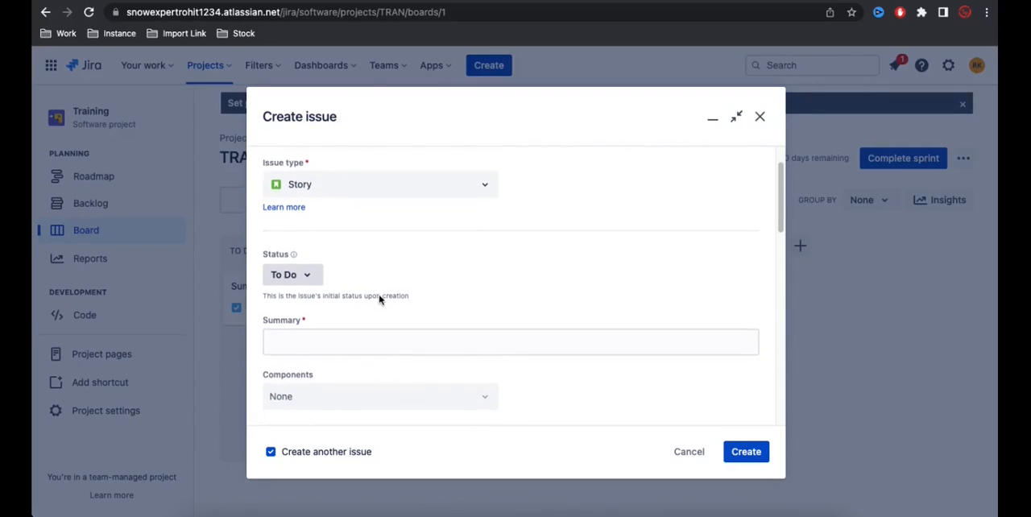
pyautogui.click(365, 330)
pyautogui.write('test')
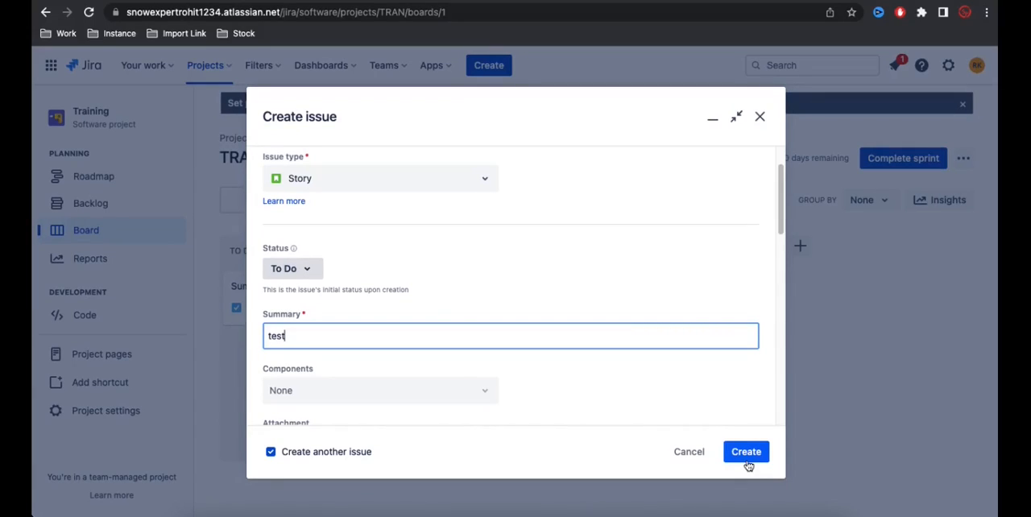
pyautogui.scroll(-5, 633, 371)
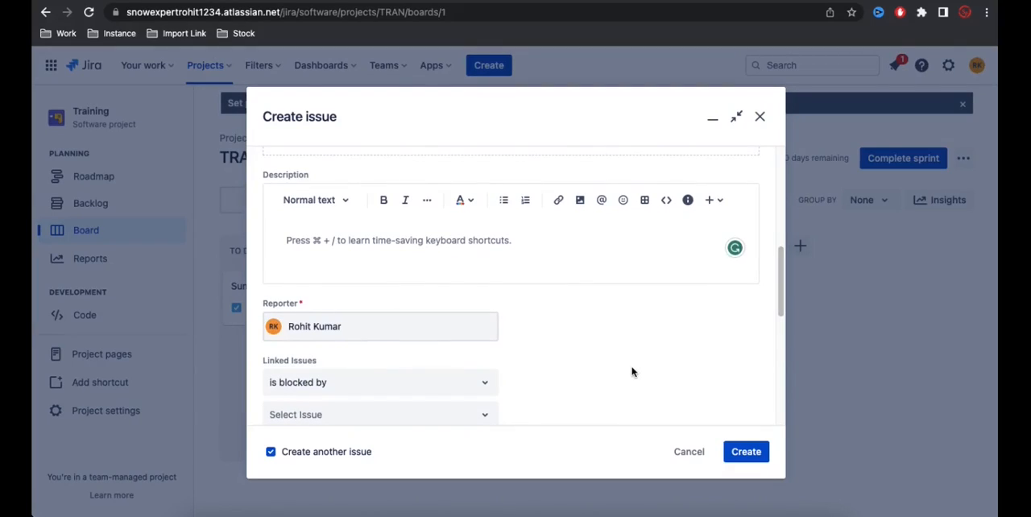
pyautogui.click(739, 451)
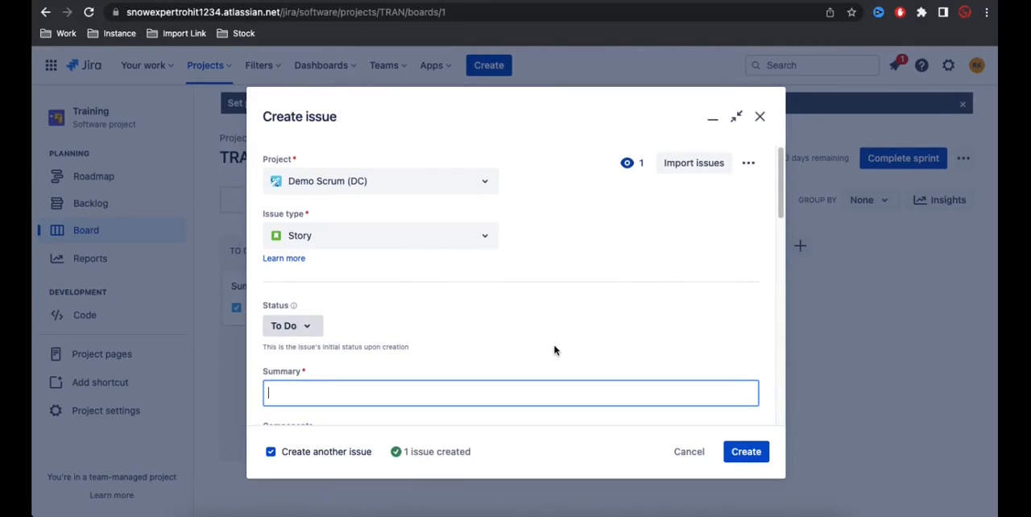
# Step: Look over the fresh form for the next Demo Scrum issue, from issue type to linked issues
pyautogui.scroll(-2, 378, 332)
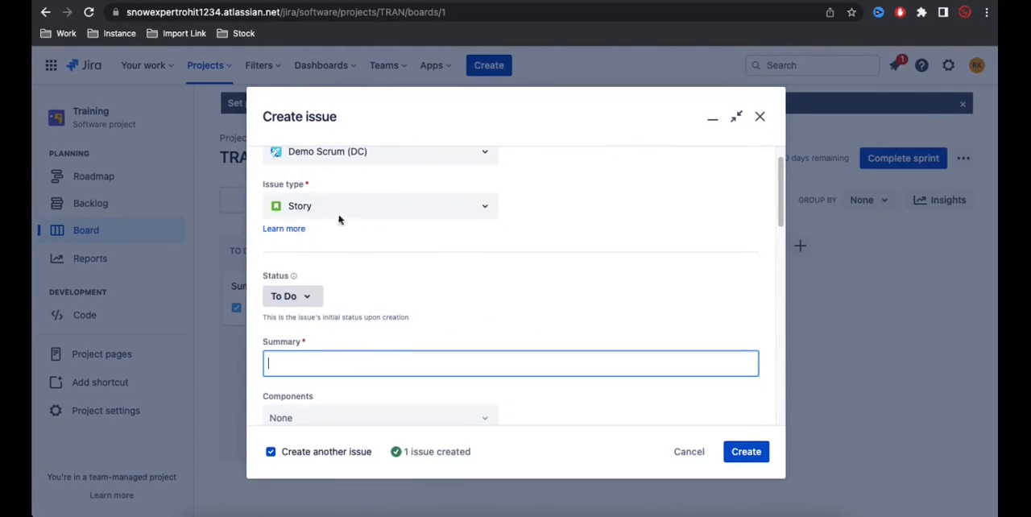
pyautogui.scroll(-5, 405, 277)
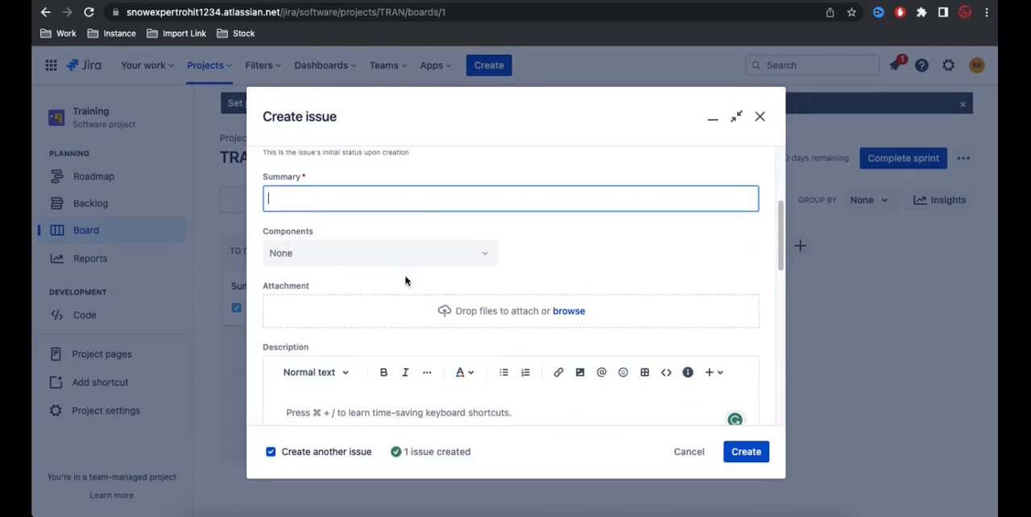
pyautogui.scroll(-2, 385, 338)
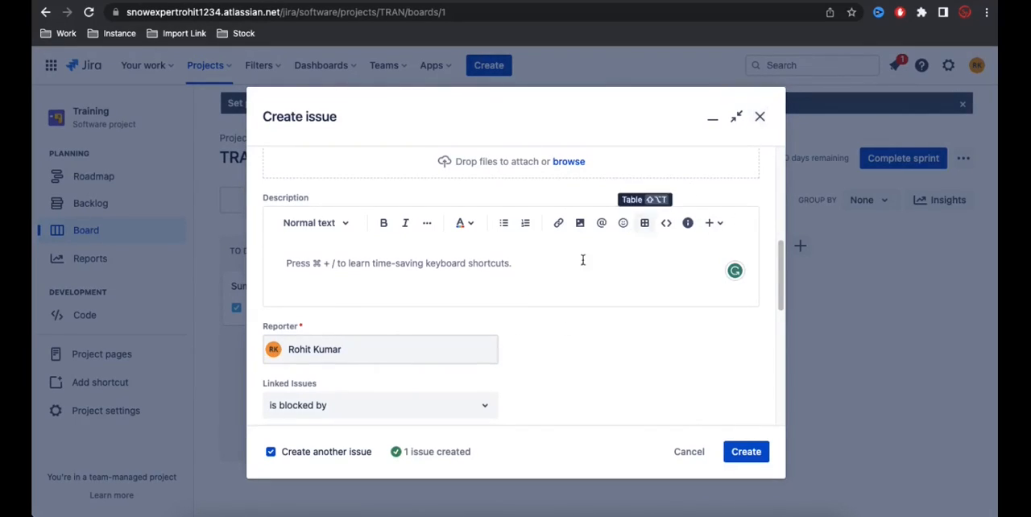
pyautogui.scroll(5, 575, 267)
pyautogui.scroll(1, 575, 267)
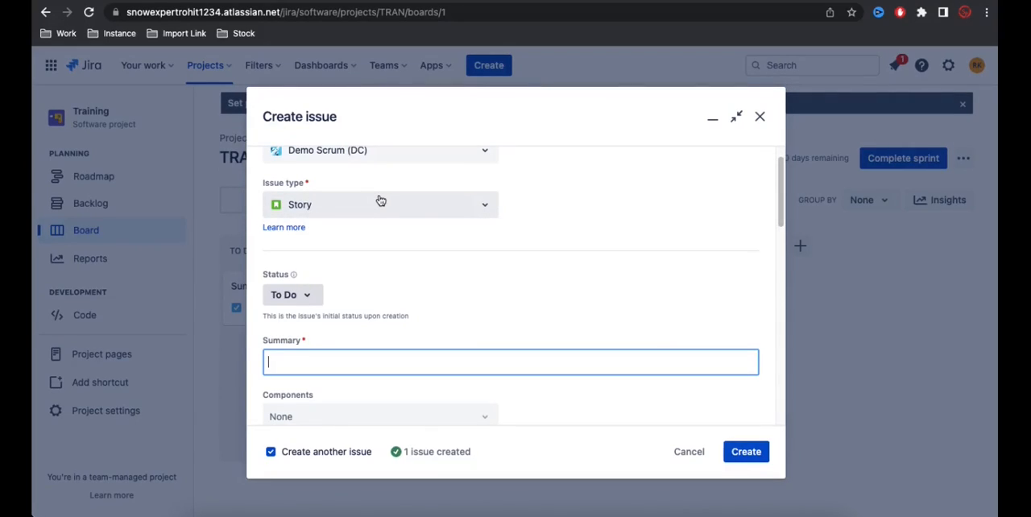
# Step: Check the issue type choices for the next Demo Scrum issue
pyautogui.scroll(1, 380, 200)
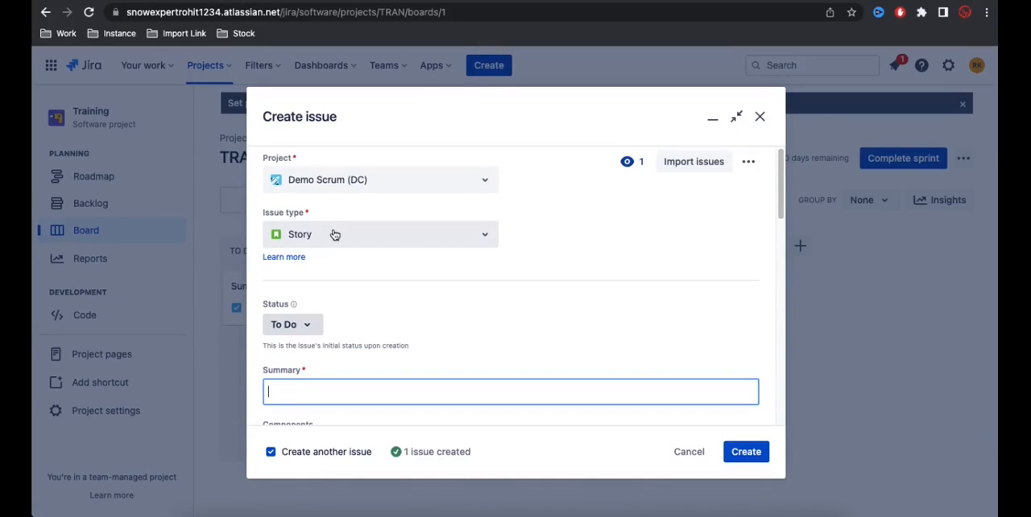
pyautogui.click(334, 235)
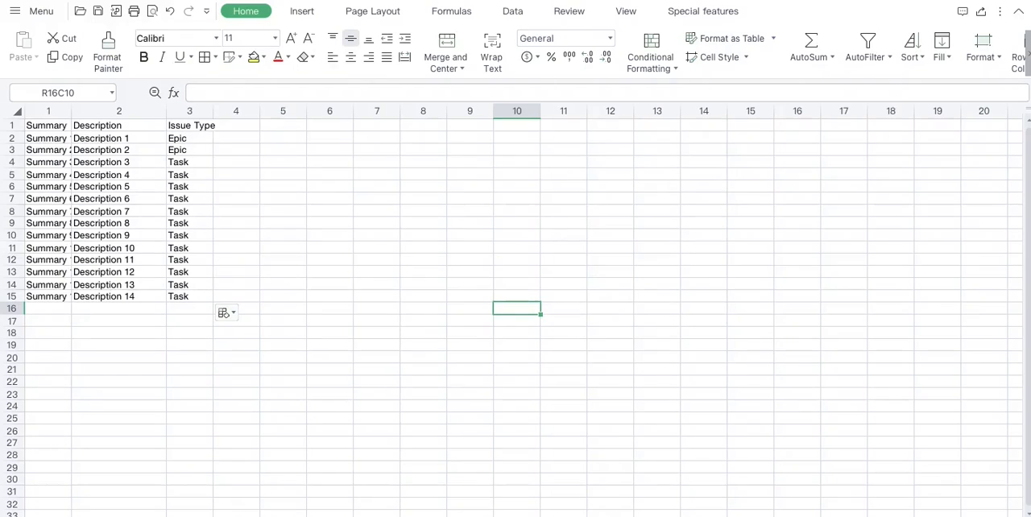
# Step: Widen the Summary and Description columns in the spreadsheet listing the issues
pyautogui.moveTo(72, 111); pyautogui.dragTo(102, 110)
pyautogui.moveTo(196, 113); pyautogui.dragTo(204, 113)
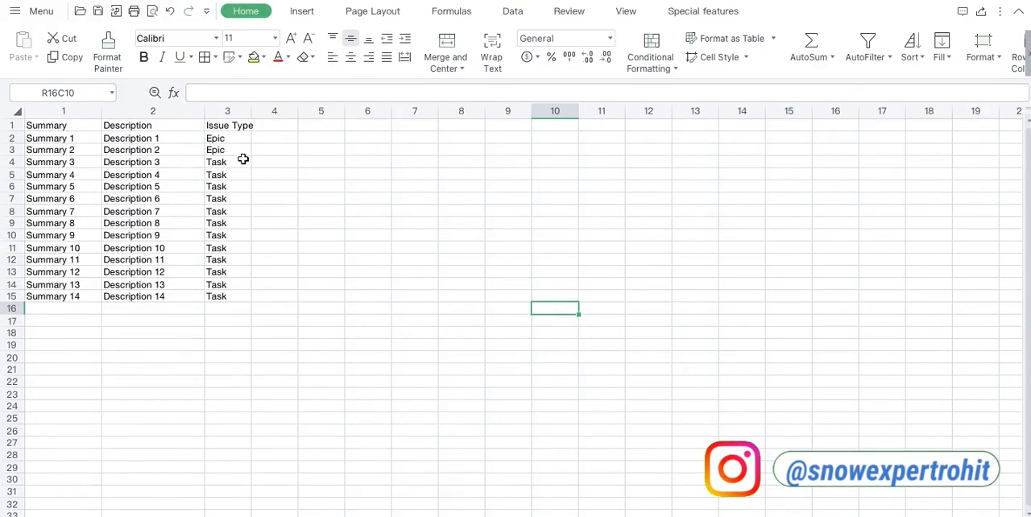
# Step: Switch to the Training board in Jira, view the blank issue creation form, close it and return to the spreadsheet
pyautogui.click(423, 514)
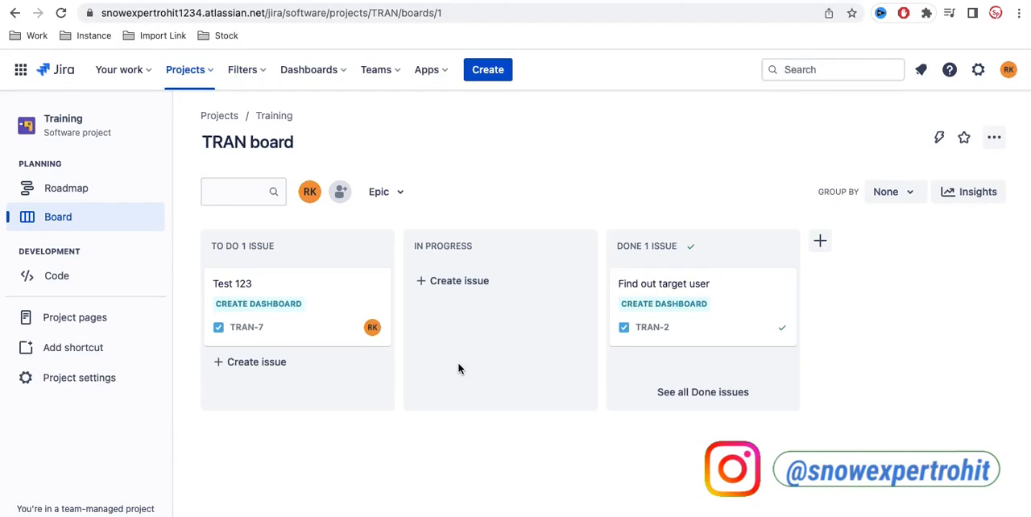
pyautogui.click(483, 70)
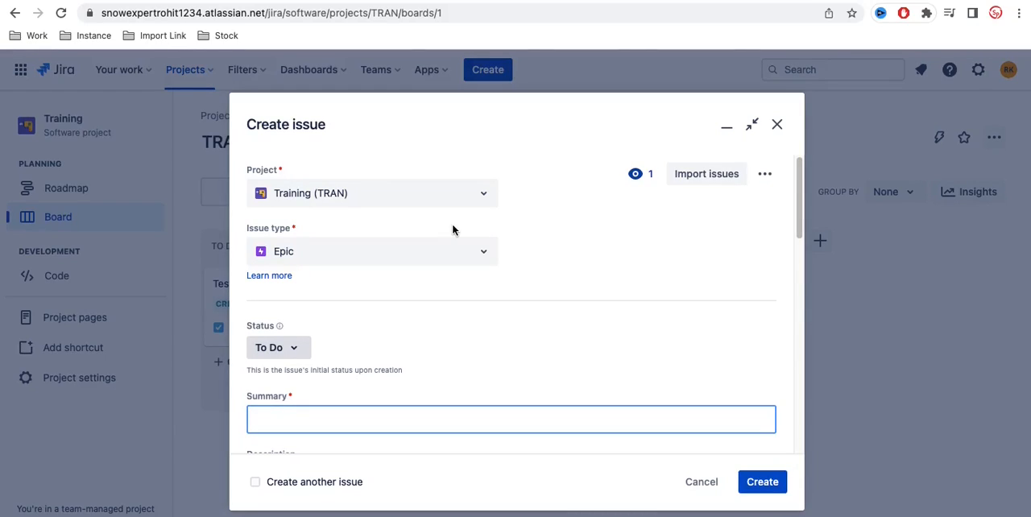
pyautogui.click(778, 126)
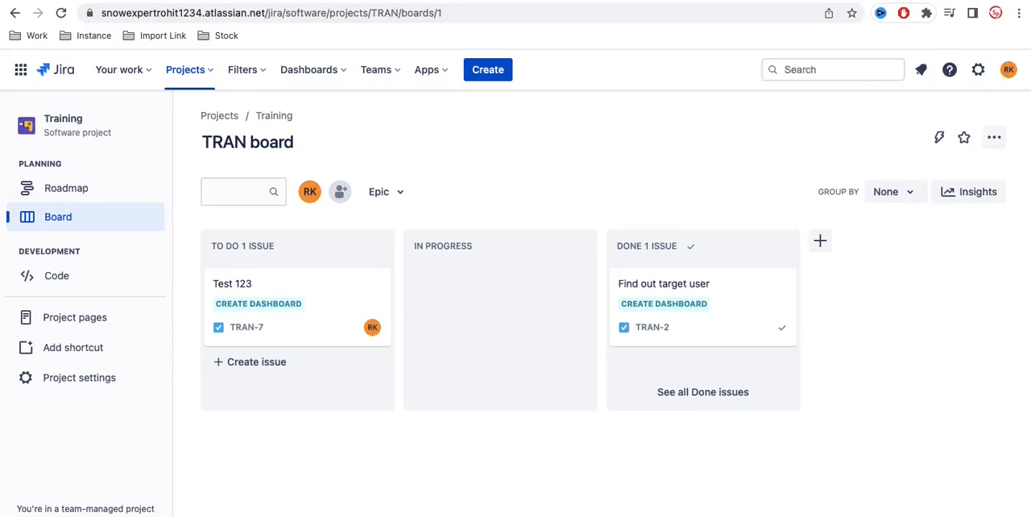
pyautogui.press('super+Tab')
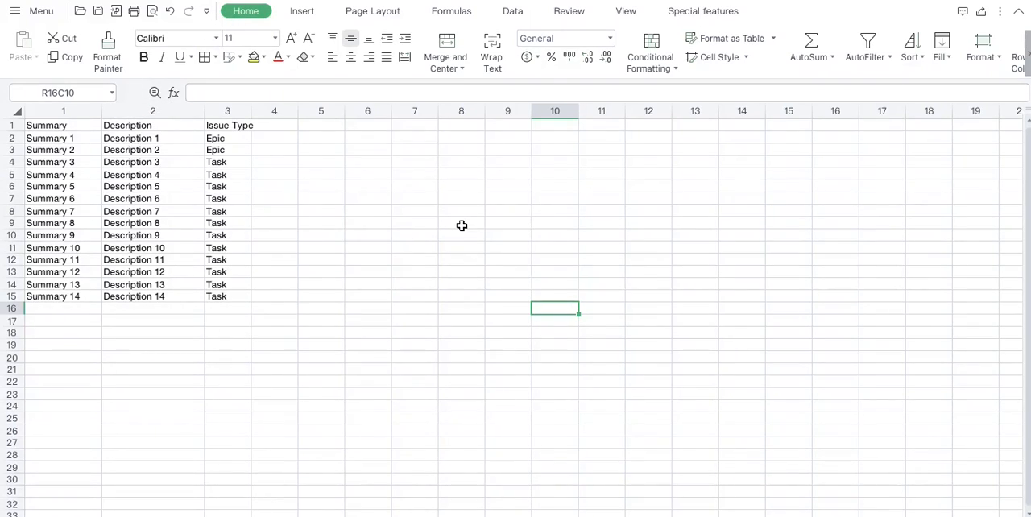
pyautogui.write('cs')
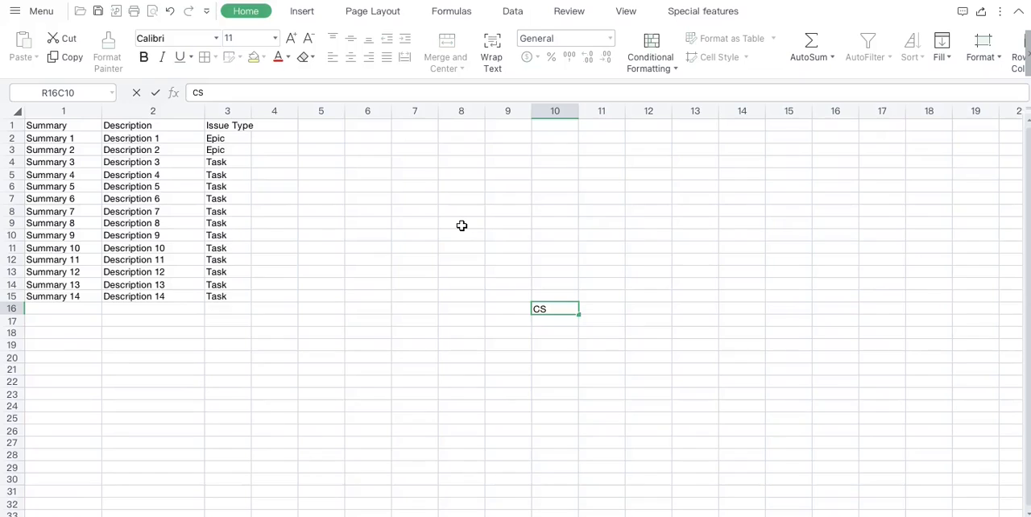
pyautogui.write('v')
pyautogui.click(483, 307)
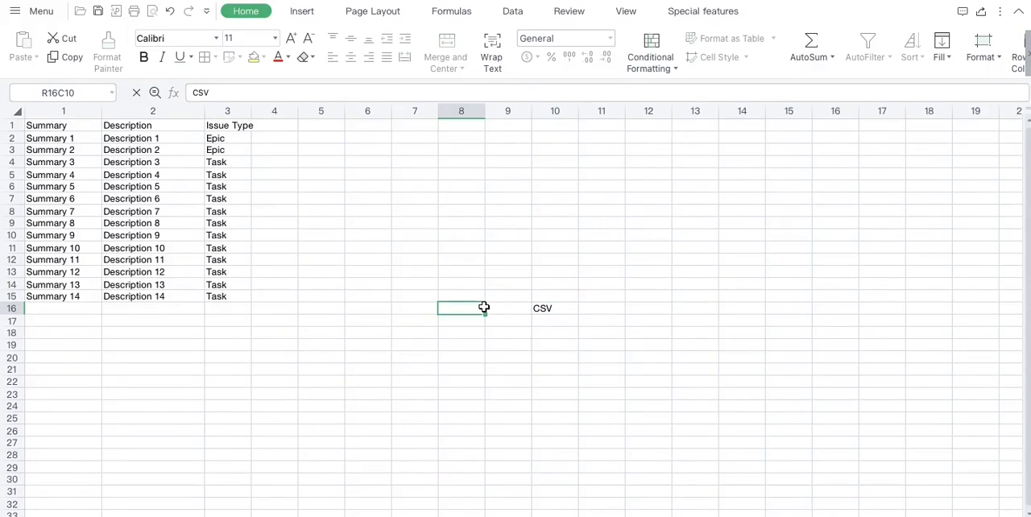
pyautogui.click(568, 308)
pyautogui.press('Delete')
pyautogui.click(380, 310)
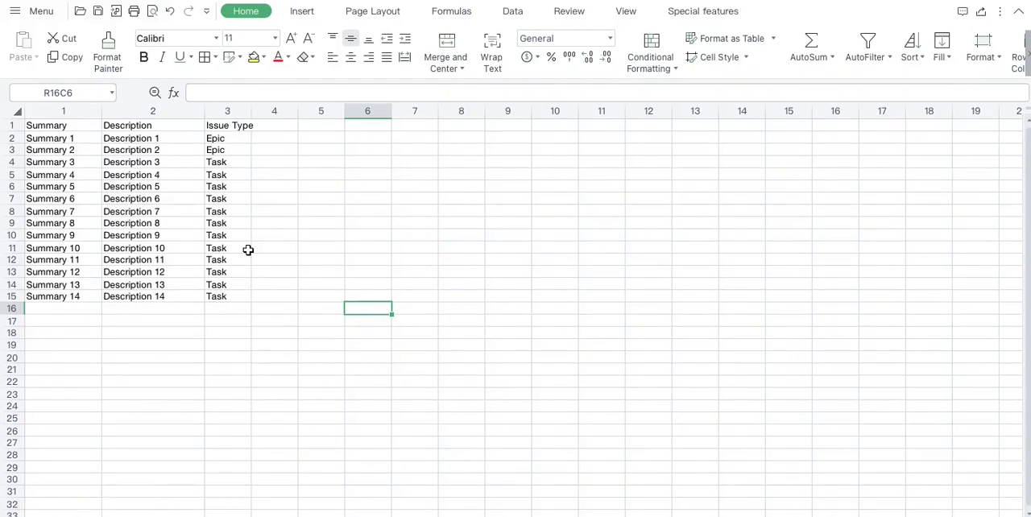
# Step: Save the issue spreadsheet and switch back to the Training board in Jira
pyautogui.press('super+s')
pyautogui.click(630, 305)
pyautogui.click(471, 404)
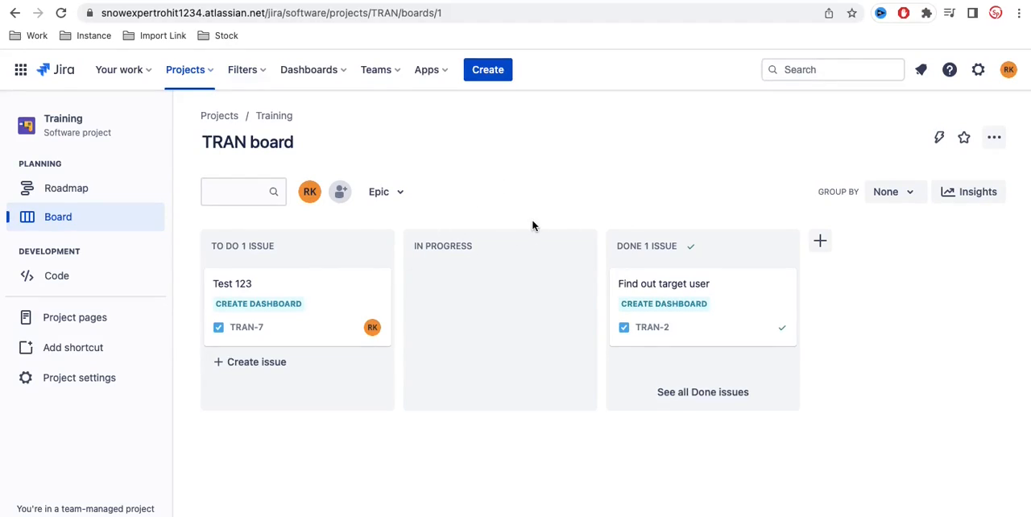
# Step: Start a bulk issue import from the issue creation form, using JIRA Bulk Load.csv as the CSV source file
pyautogui.click(488, 71)
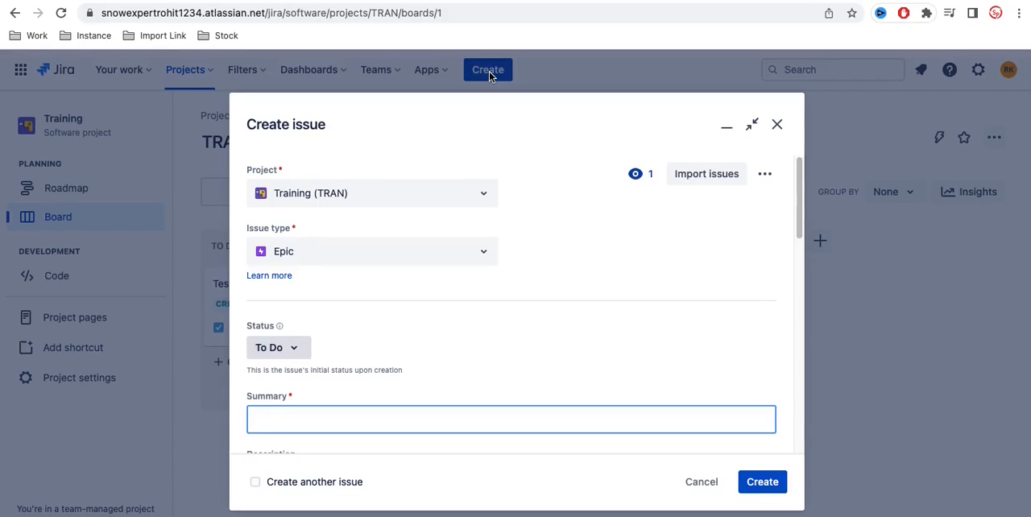
pyautogui.scroll(-5, 433, 333)
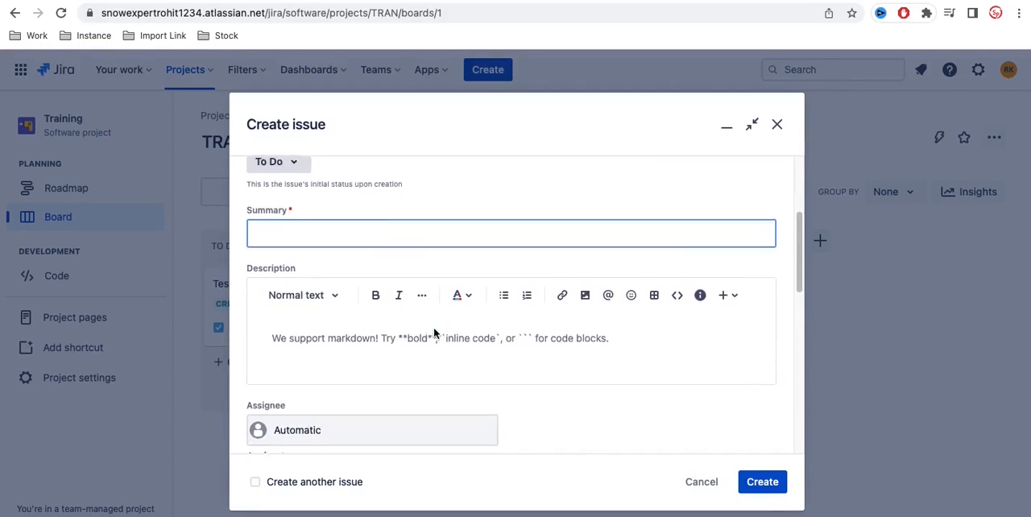
pyautogui.scroll(5, 433, 333)
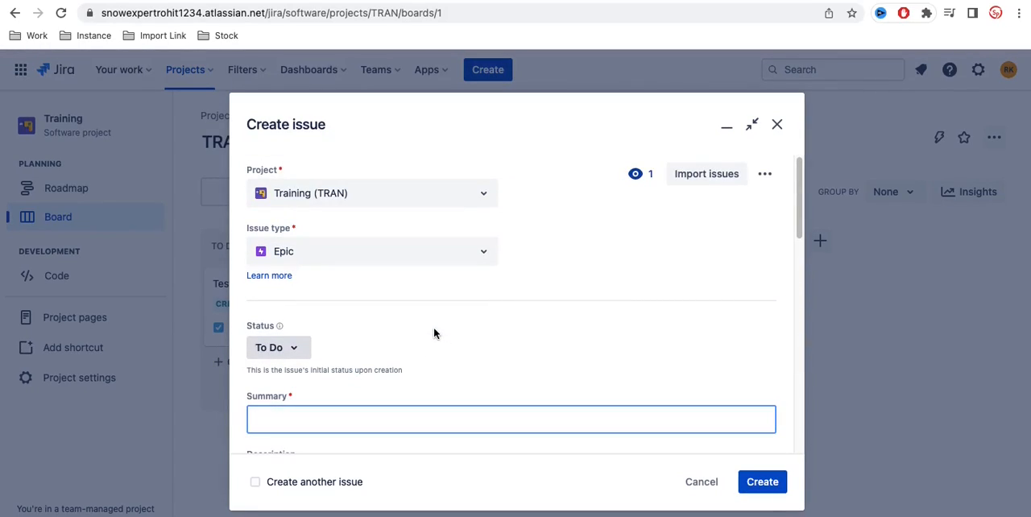
pyautogui.click(689, 182)
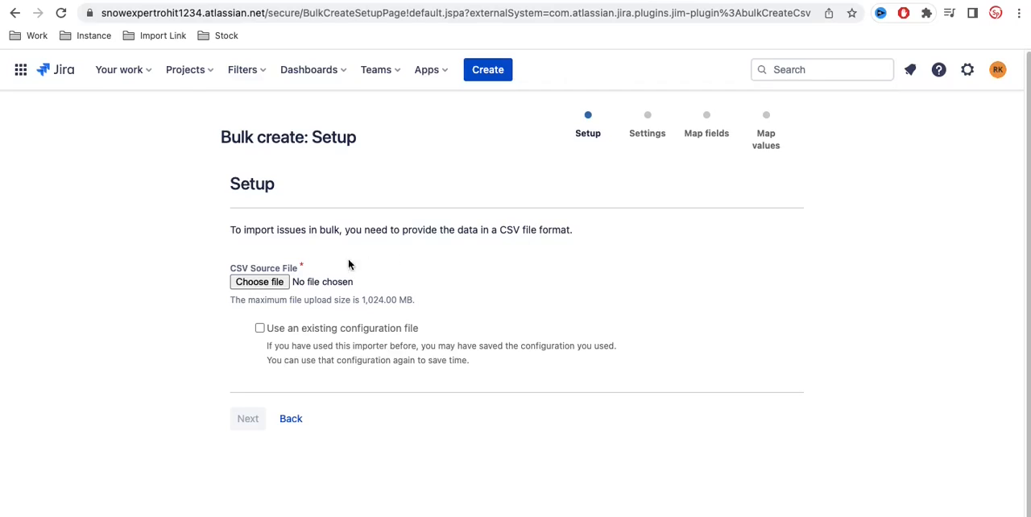
pyautogui.click(283, 286)
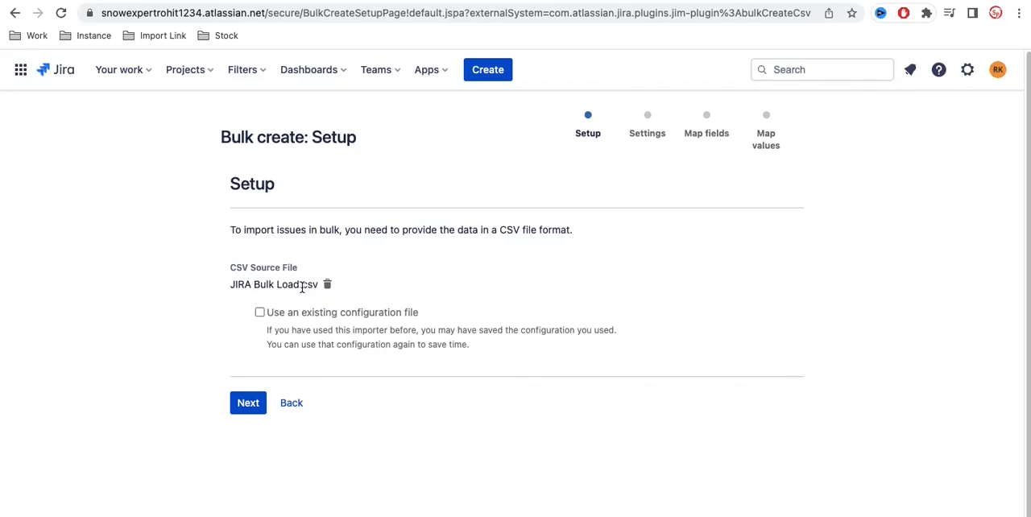
pyautogui.click(248, 408)
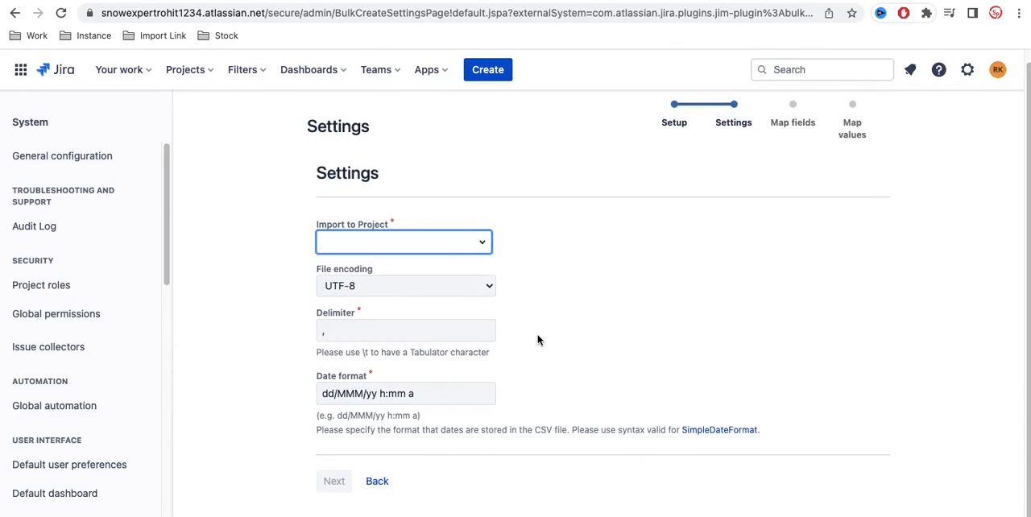
# Step: Set the import to the Training project with UTF-8 encoding, comma delimiter and date format dd/MMM/yy h:mm a, and continue to field mapping
pyautogui.click(481, 245)
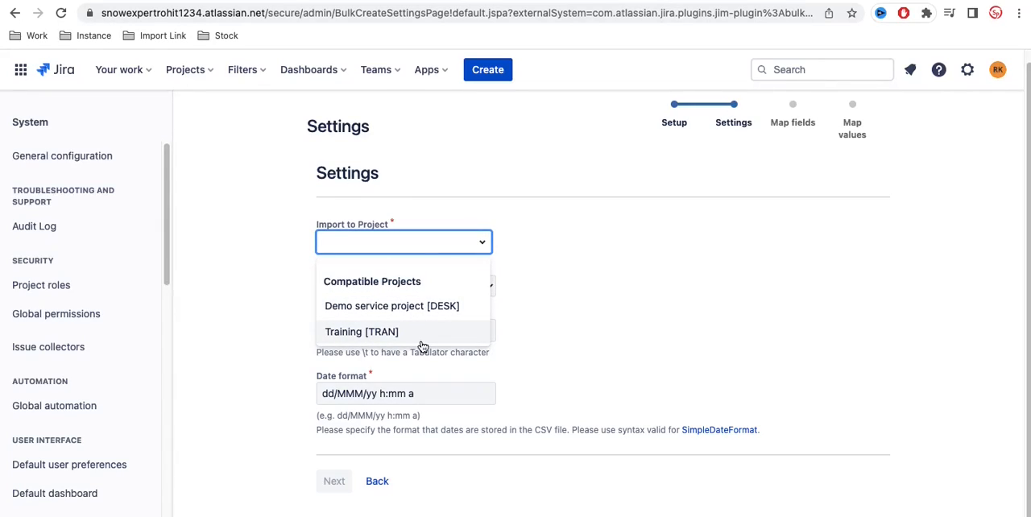
pyautogui.click(390, 338)
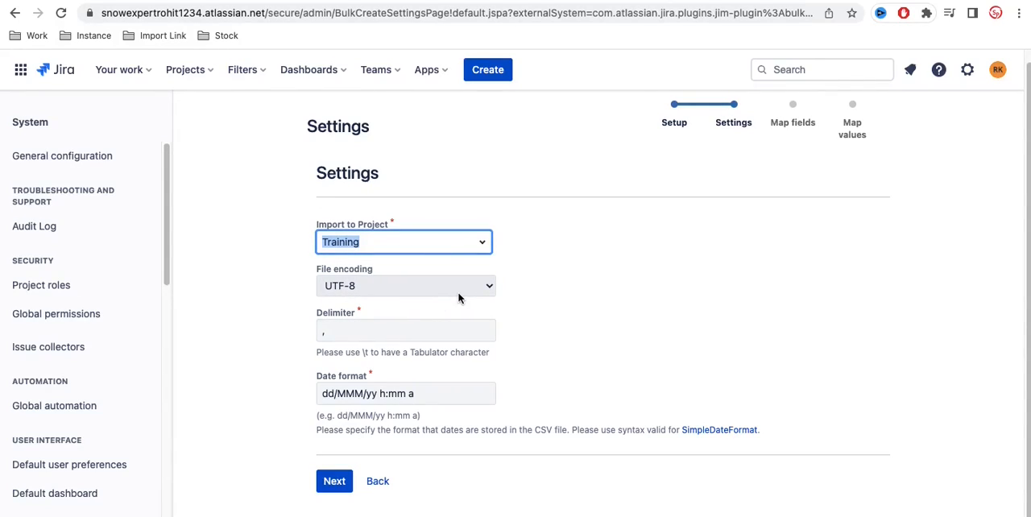
pyautogui.click(487, 286)
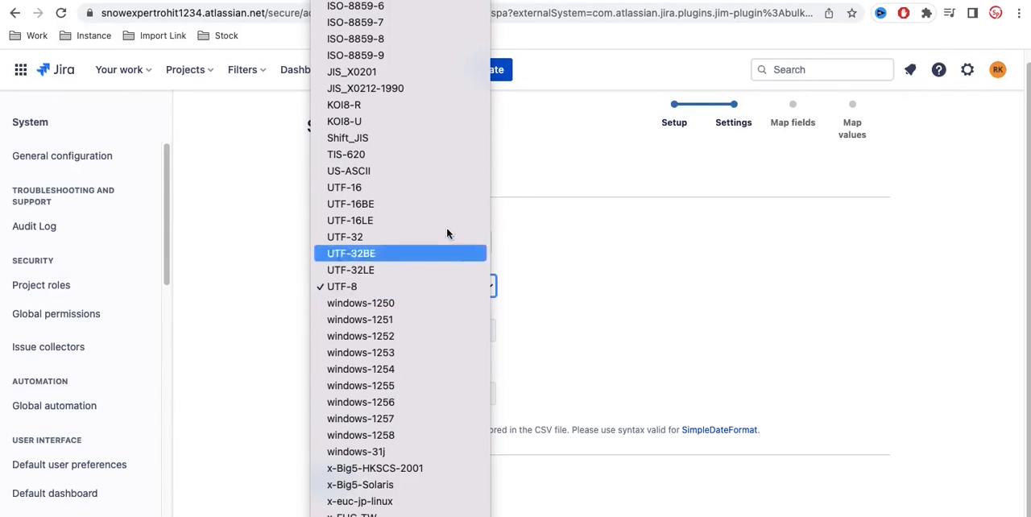
pyautogui.scroll(5, 401, 242)
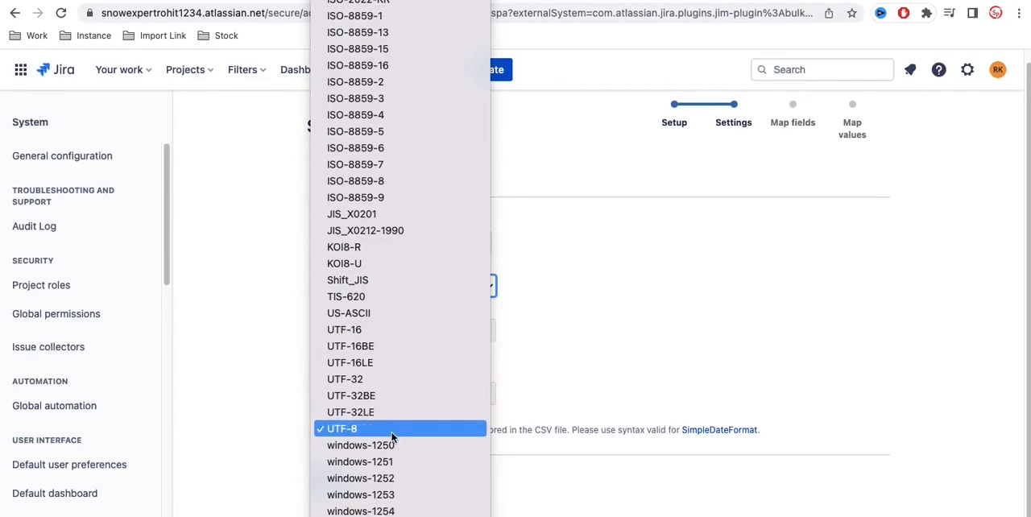
pyautogui.scroll(-4, 391, 484)
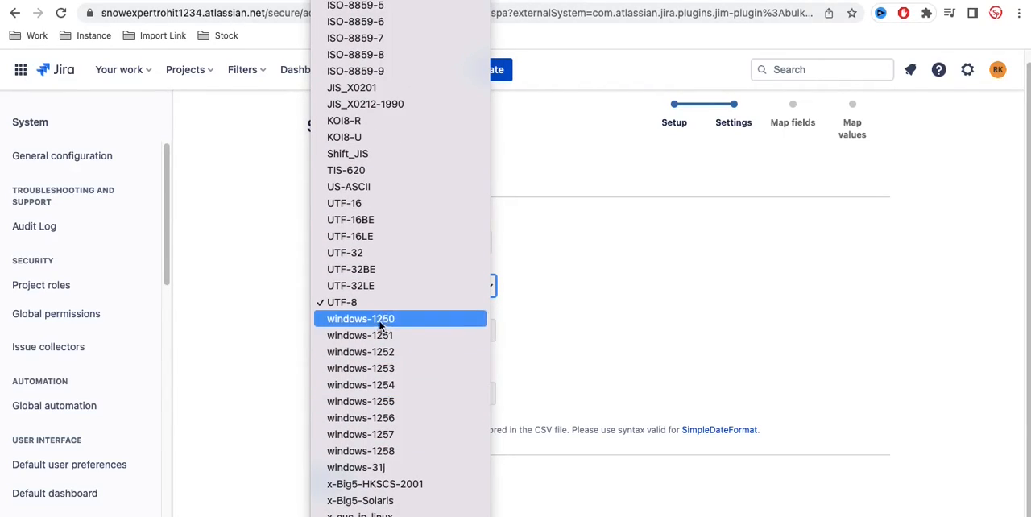
pyautogui.click(373, 303)
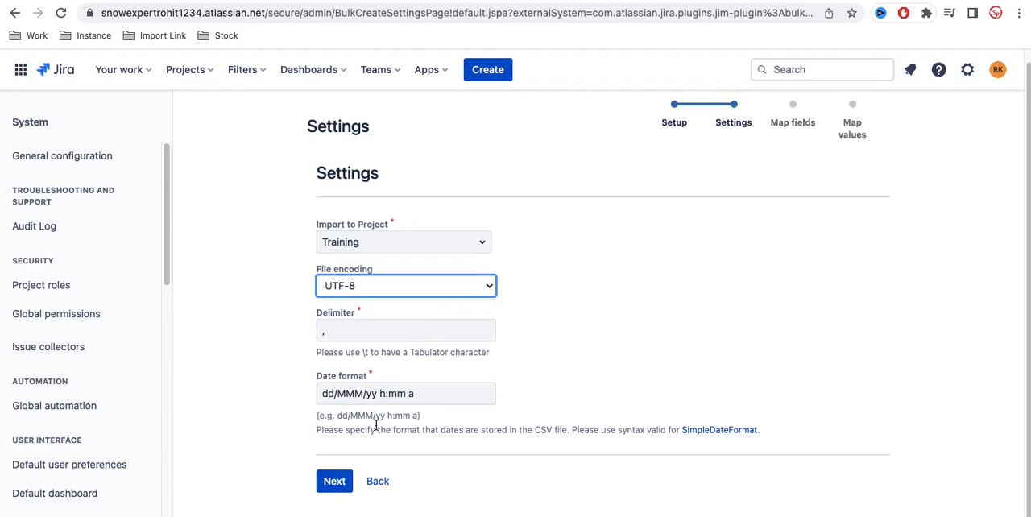
pyautogui.click(324, 331)
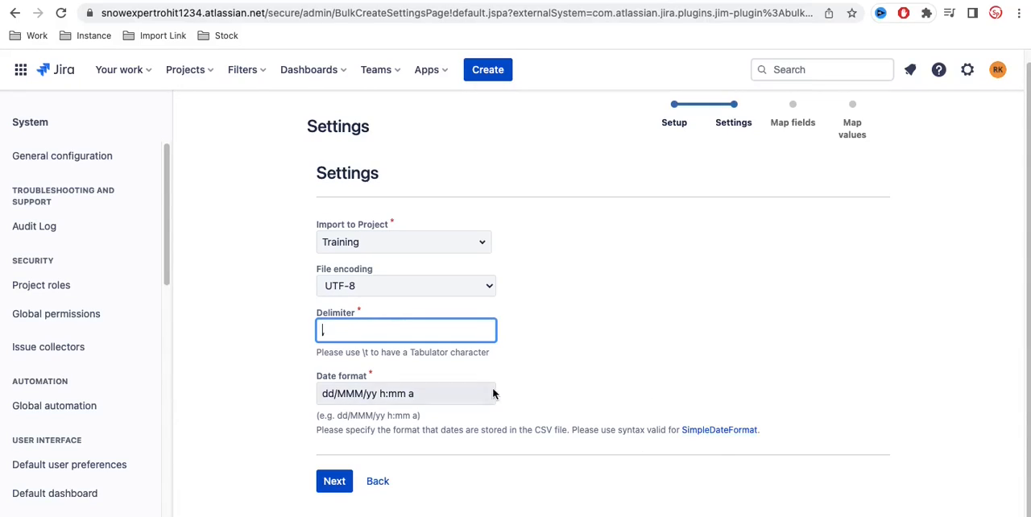
pyautogui.click(588, 372)
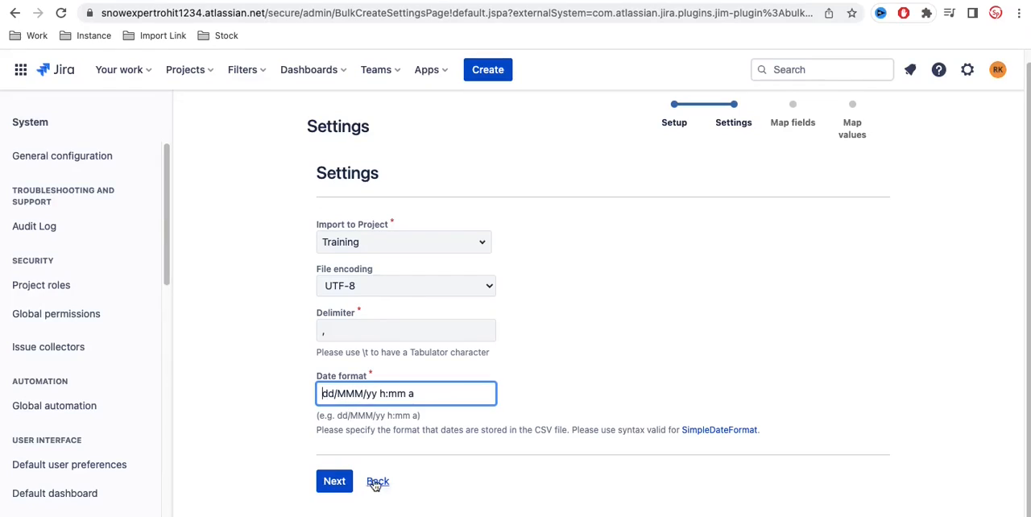
pyautogui.click(333, 481)
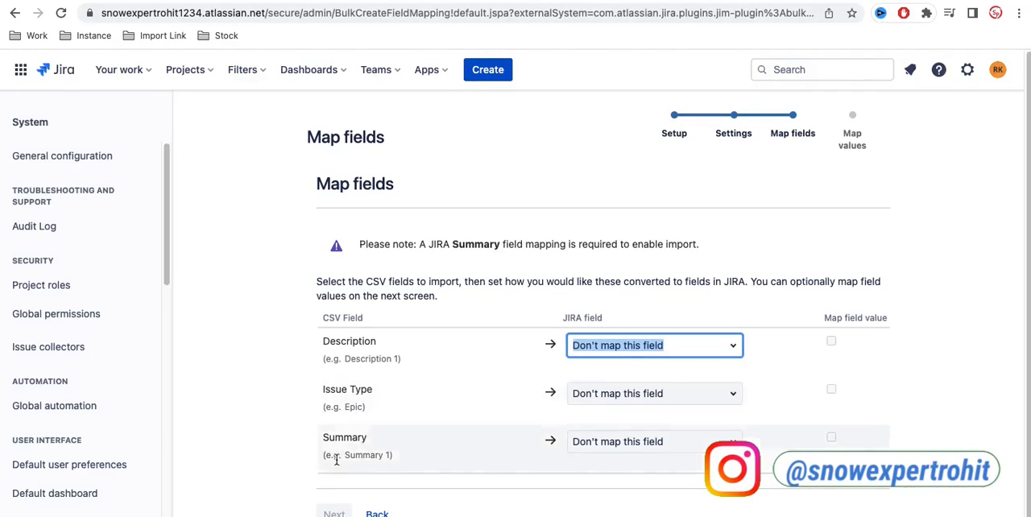
# Step: Map the CSV fields Description, Issue Type and Summary to the Jira fields of the same names and continue to value mapping
pyautogui.scroll(-1, 347, 433)
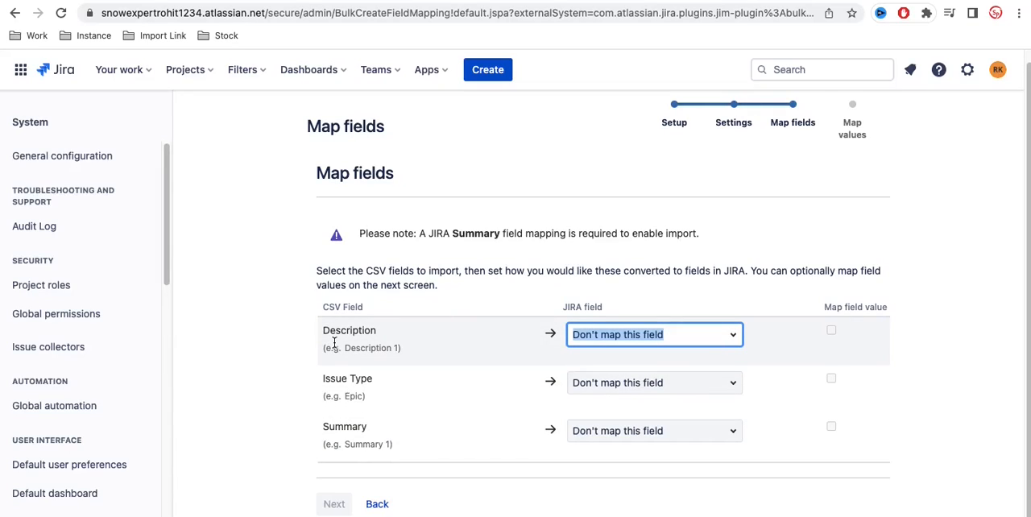
pyautogui.click(734, 336)
pyautogui.scroll(-2, 649, 419)
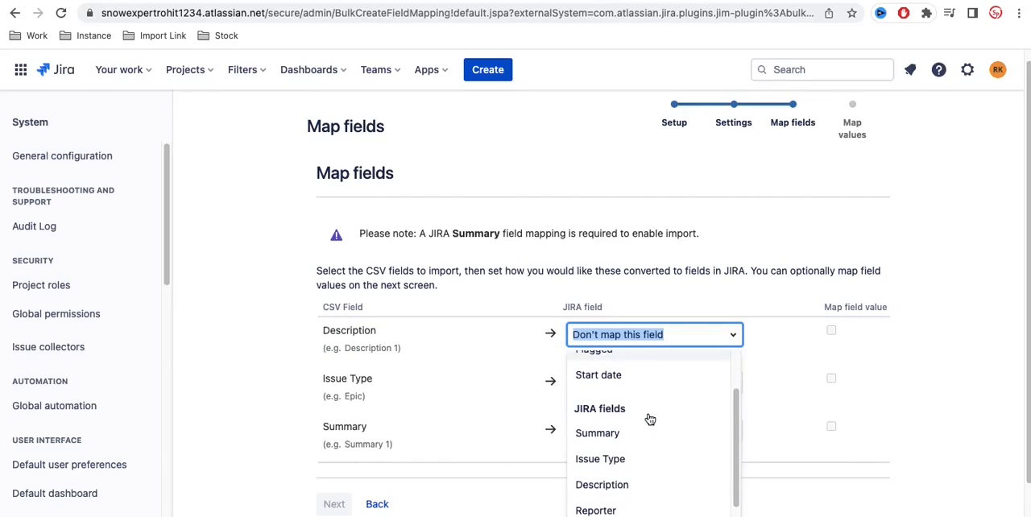
pyautogui.click(607, 483)
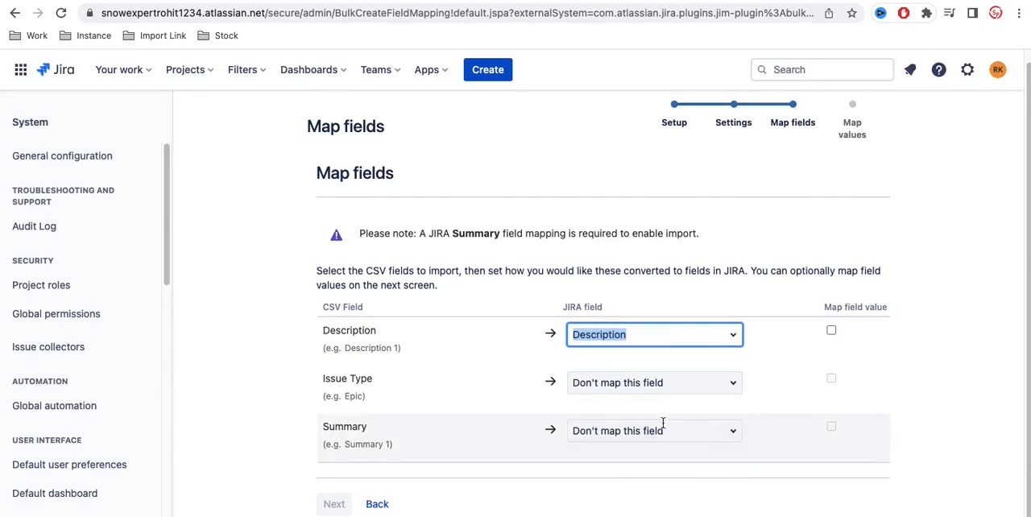
pyautogui.click(736, 391)
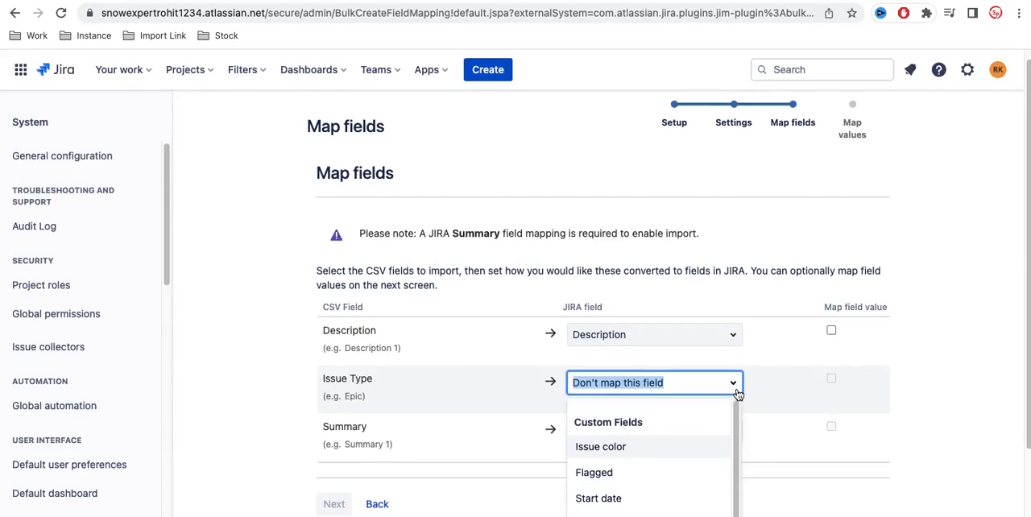
pyautogui.scroll(-3, 667, 470)
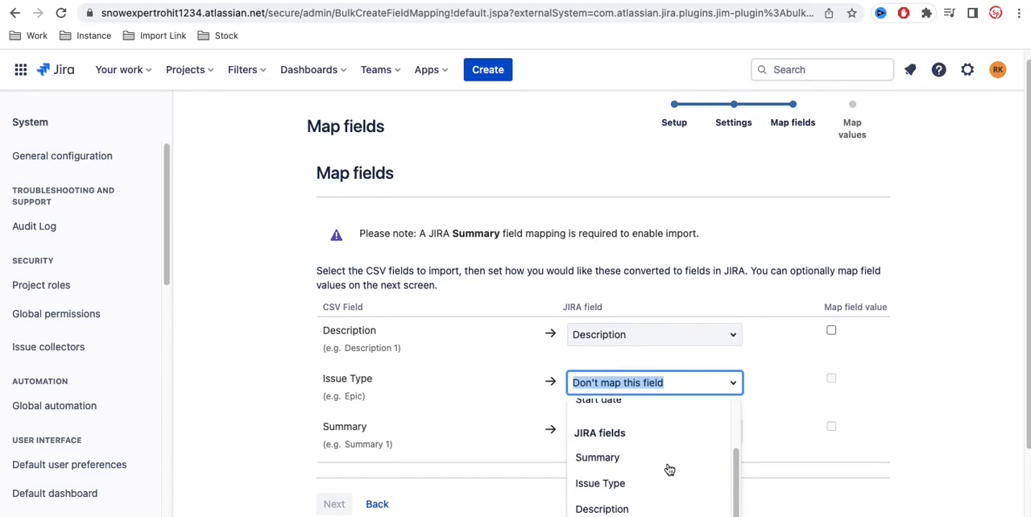
pyautogui.click(613, 484)
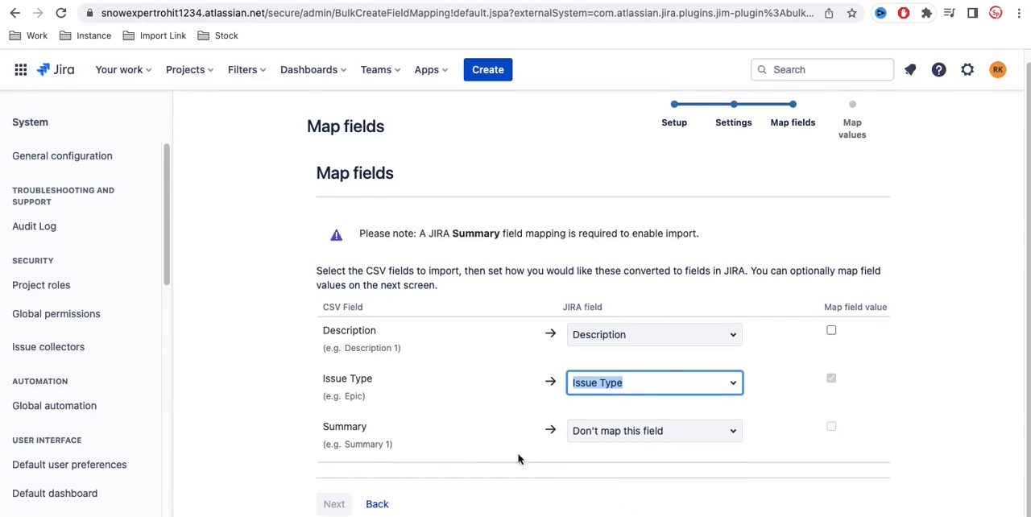
pyautogui.click(728, 435)
pyautogui.scroll(-1, 671, 467)
pyautogui.scroll(-3, 671, 467)
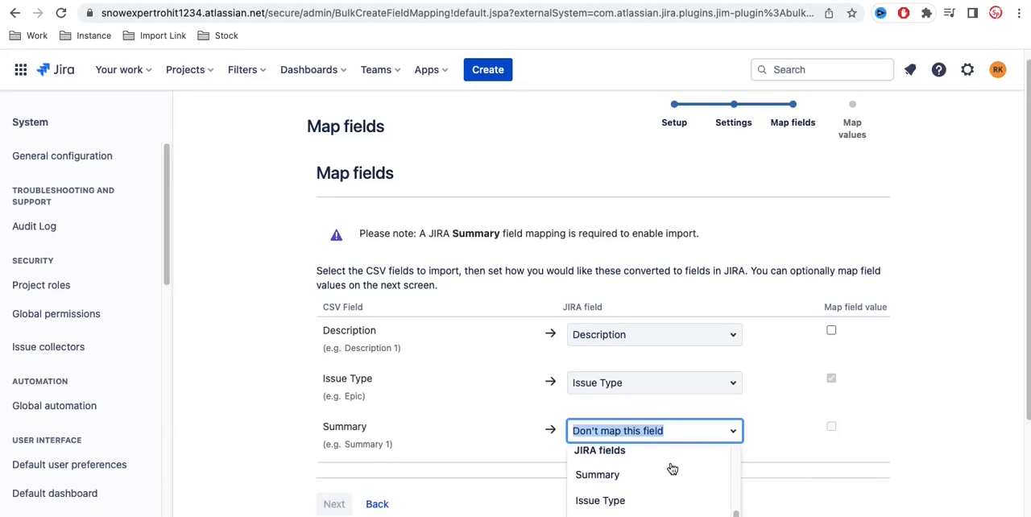
pyautogui.click(615, 476)
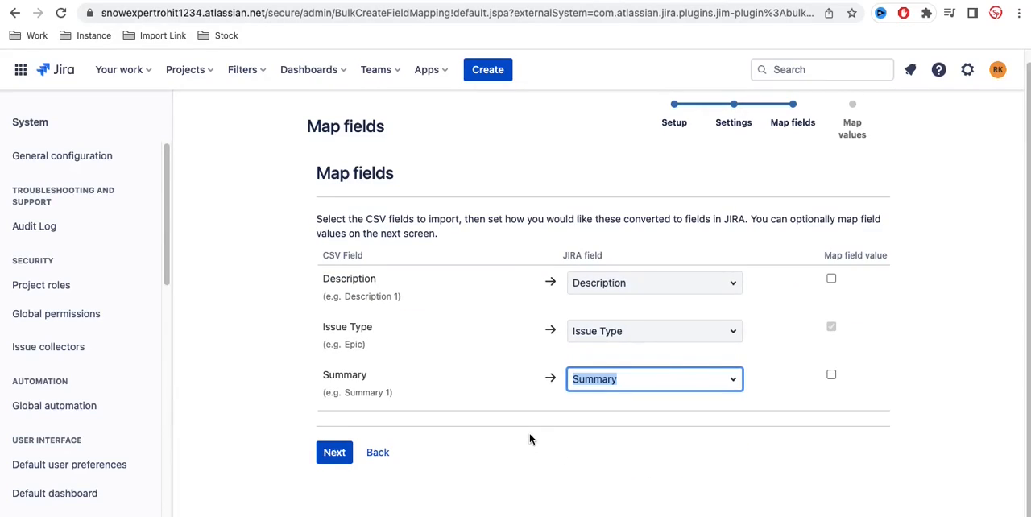
pyautogui.click(333, 454)
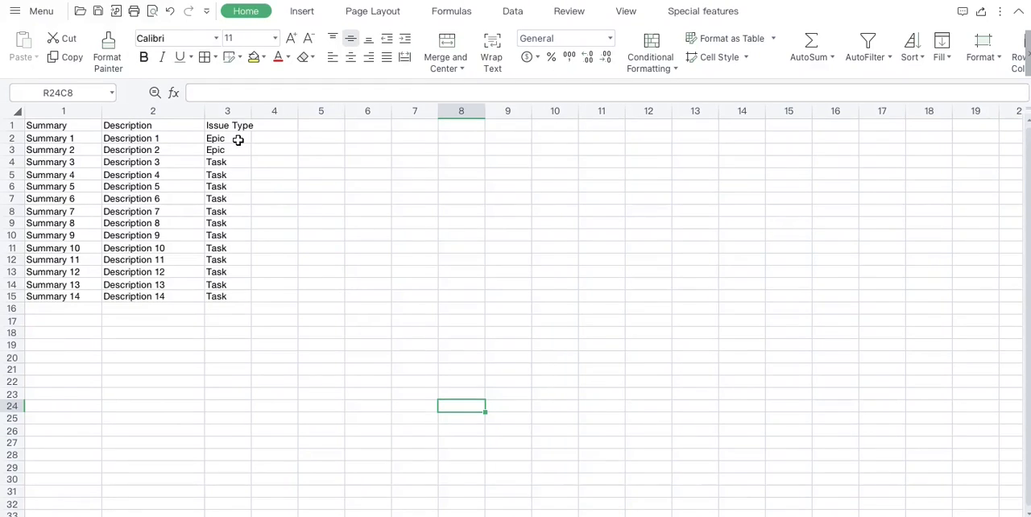
# Step: Check the issue types in the spreadsheet and map the import values Epic and Task to the Jira issue types Epic and Task
pyautogui.click(238, 140)
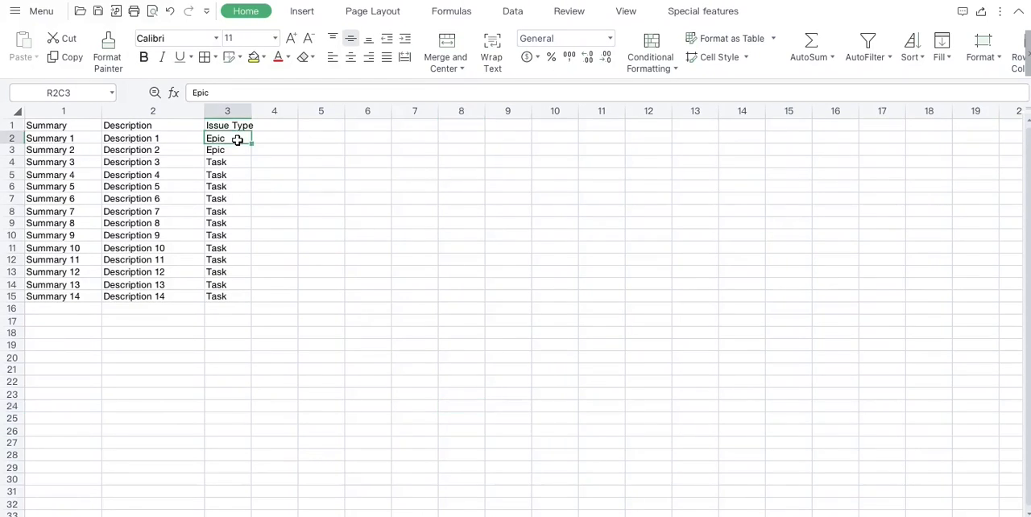
pyautogui.click(236, 162)
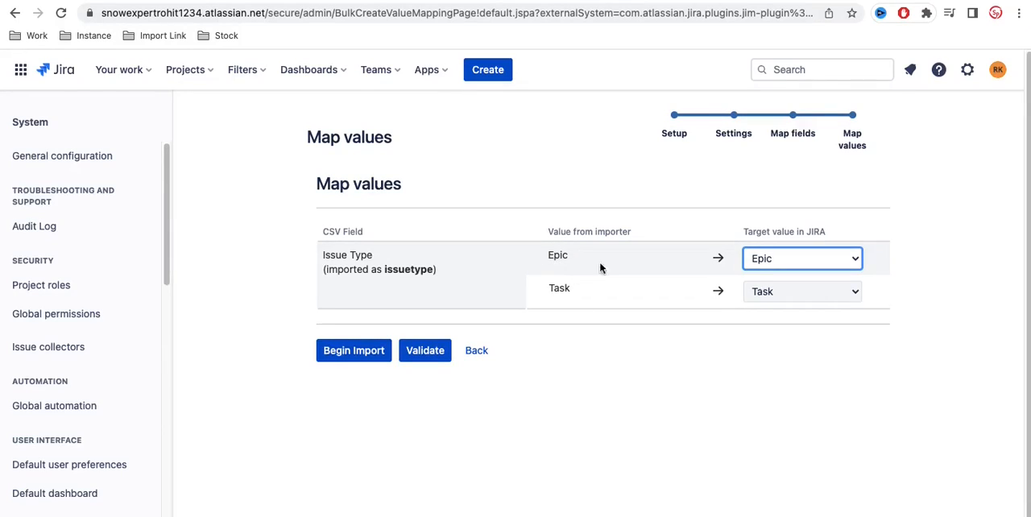
pyautogui.click(786, 267)
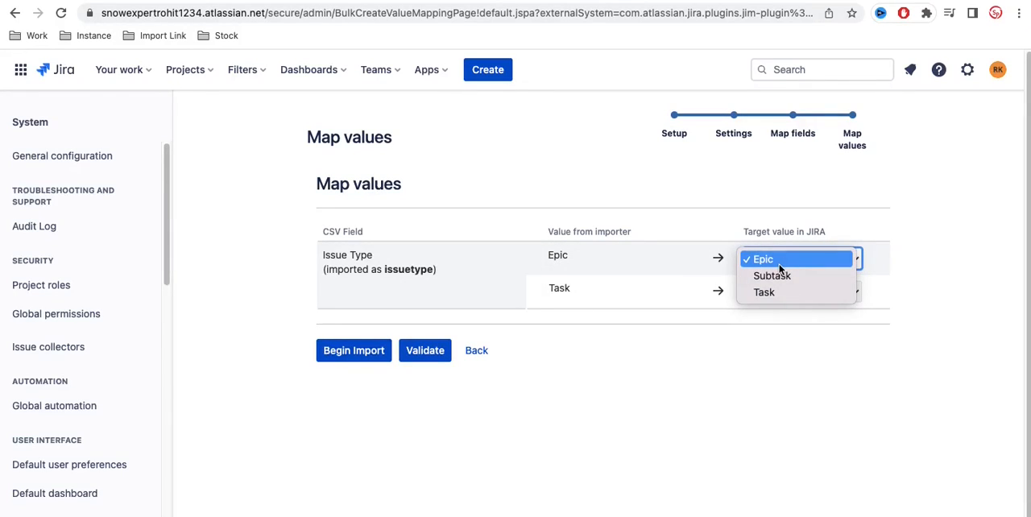
pyautogui.click(780, 267)
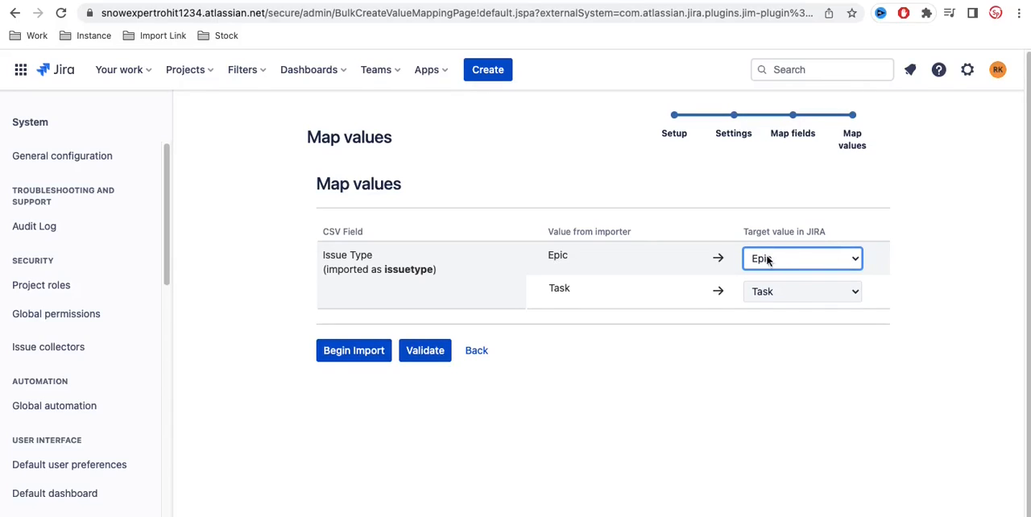
pyautogui.click(800, 294)
pyautogui.click(791, 298)
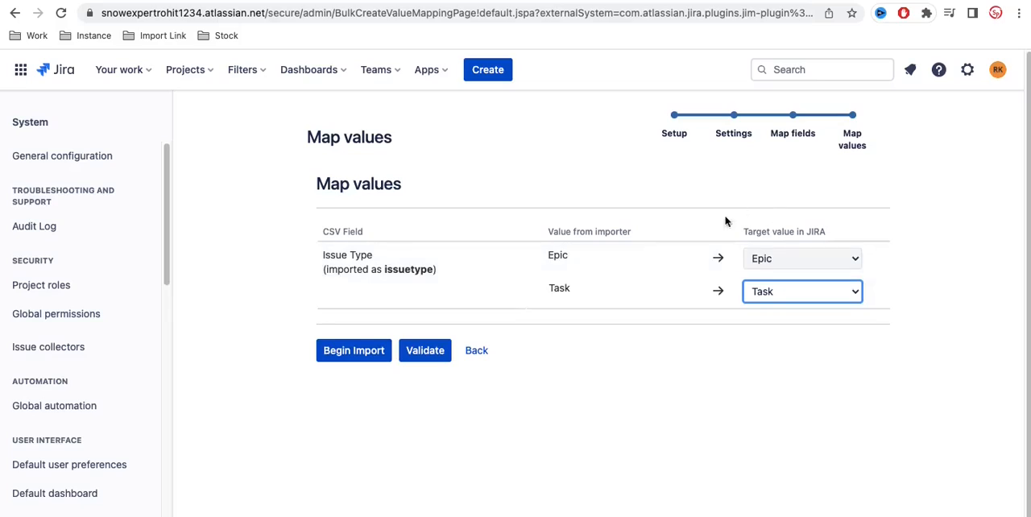
pyautogui.click(770, 295)
pyautogui.click(745, 317)
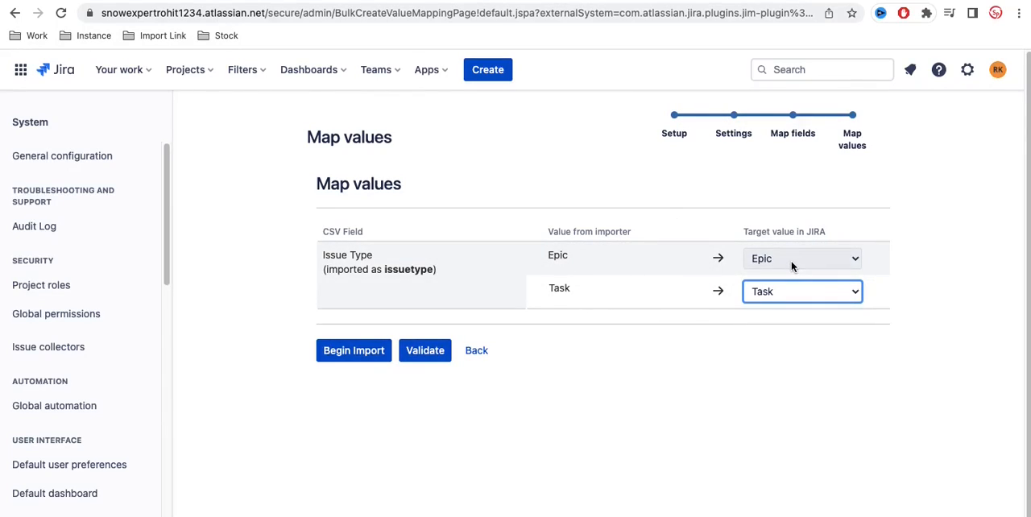
pyautogui.click(770, 303)
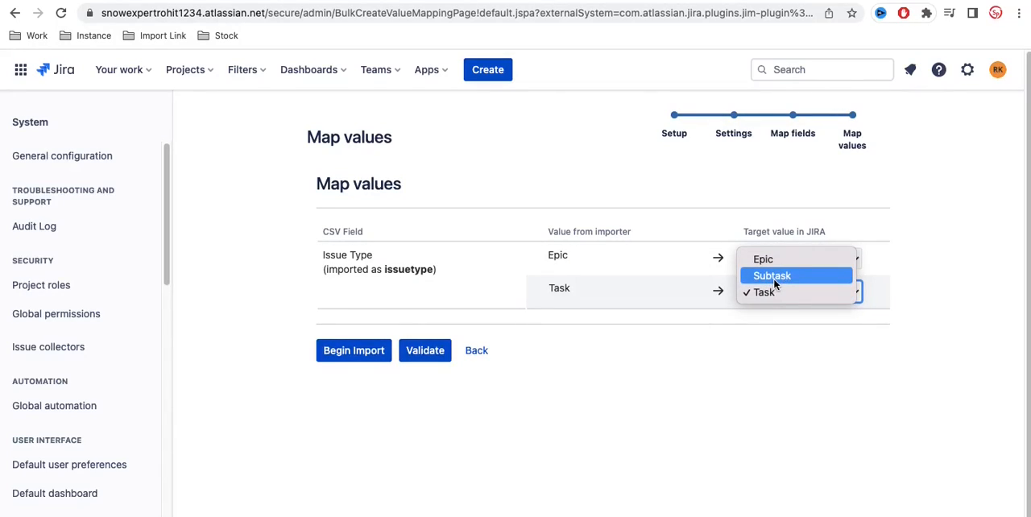
pyautogui.click(765, 292)
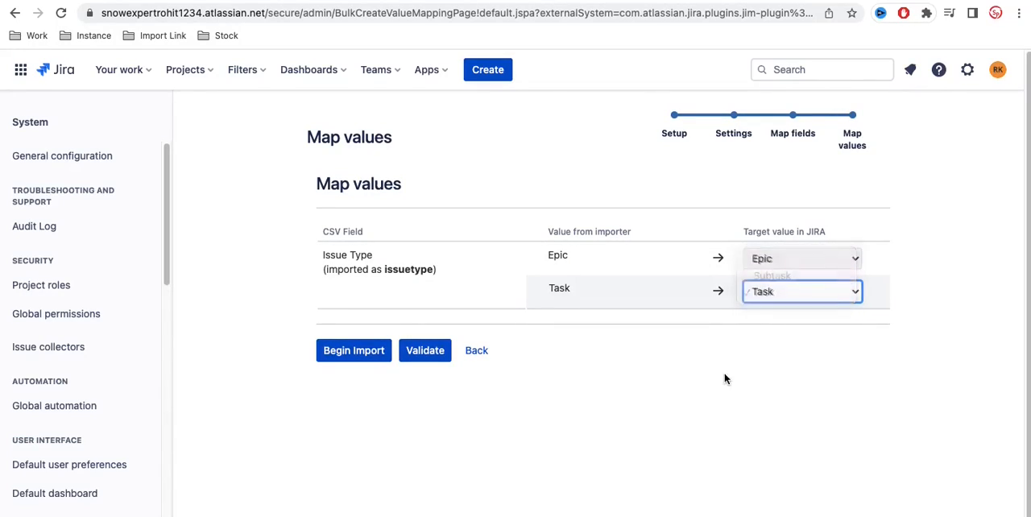
# Step: Validate the mapped CSV data and begin the import into the Training project
pyautogui.click(427, 351)
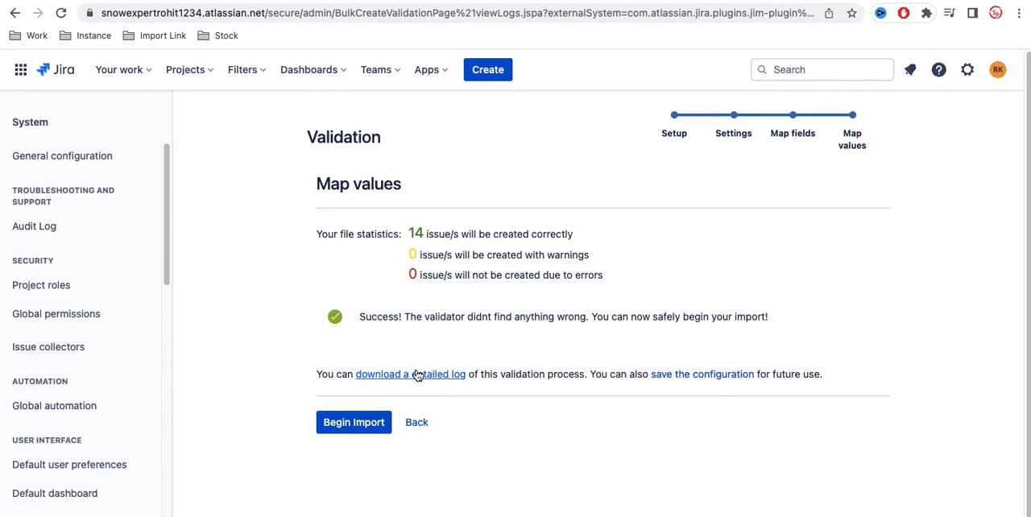
pyautogui.click(344, 431)
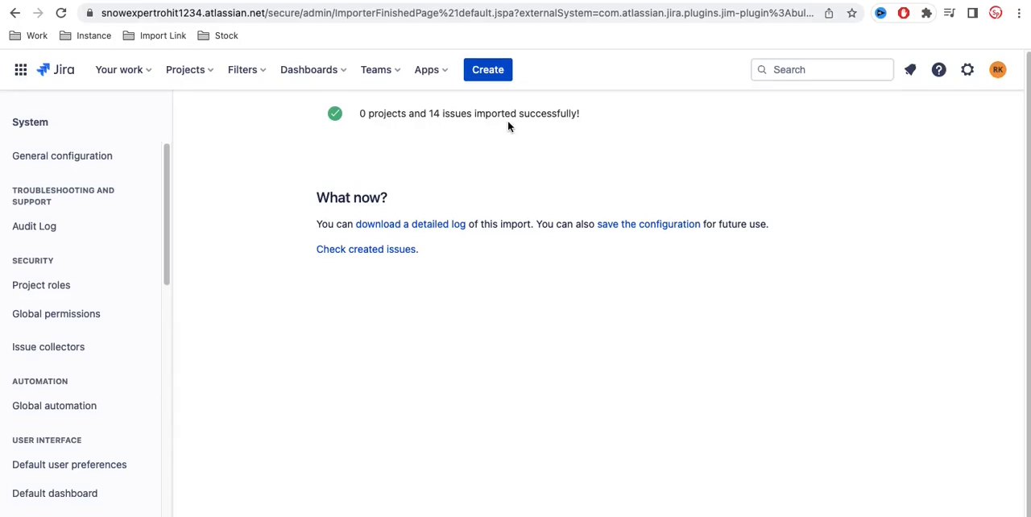
# Step: List the issues created by the import and look through their types, keys and summaries
pyautogui.click(337, 251)
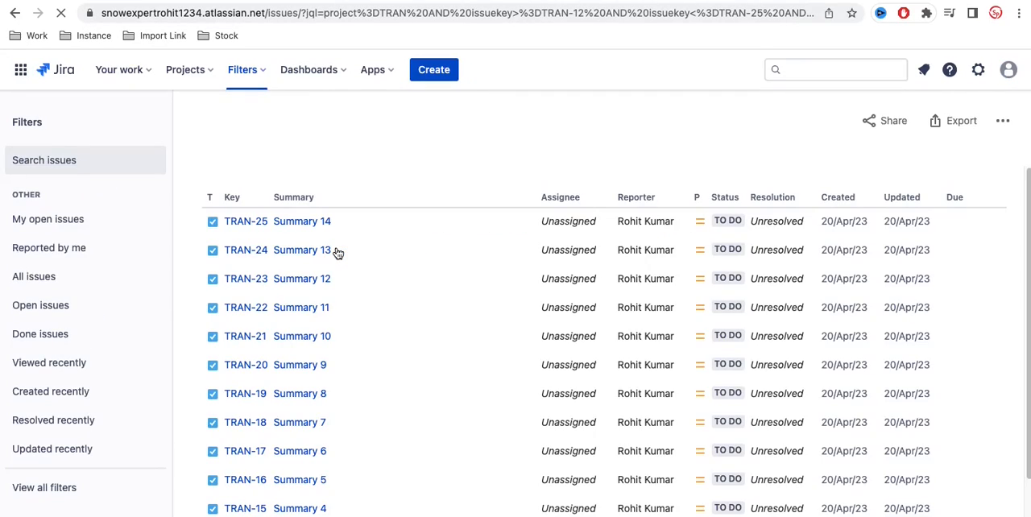
pyautogui.scroll(-4, 363, 314)
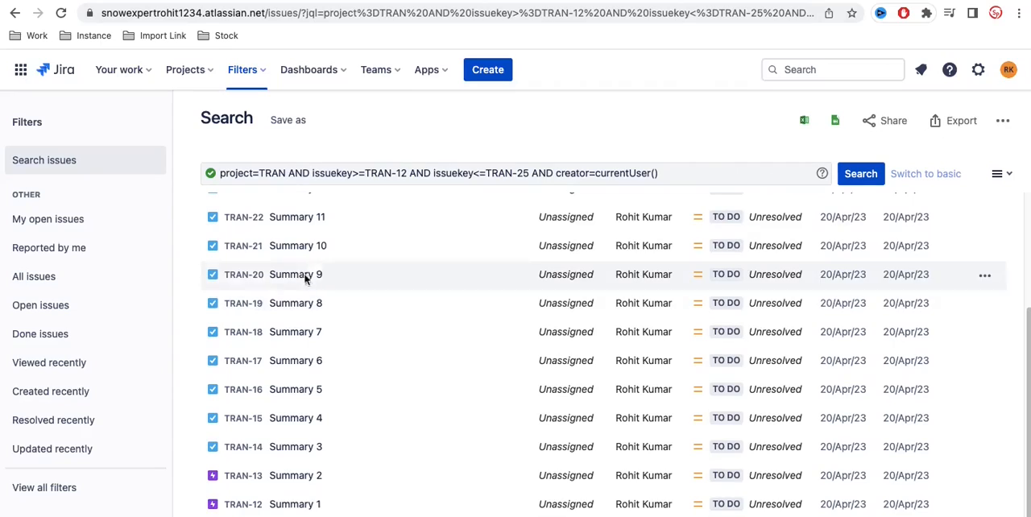
pyautogui.scroll(4, 290, 340)
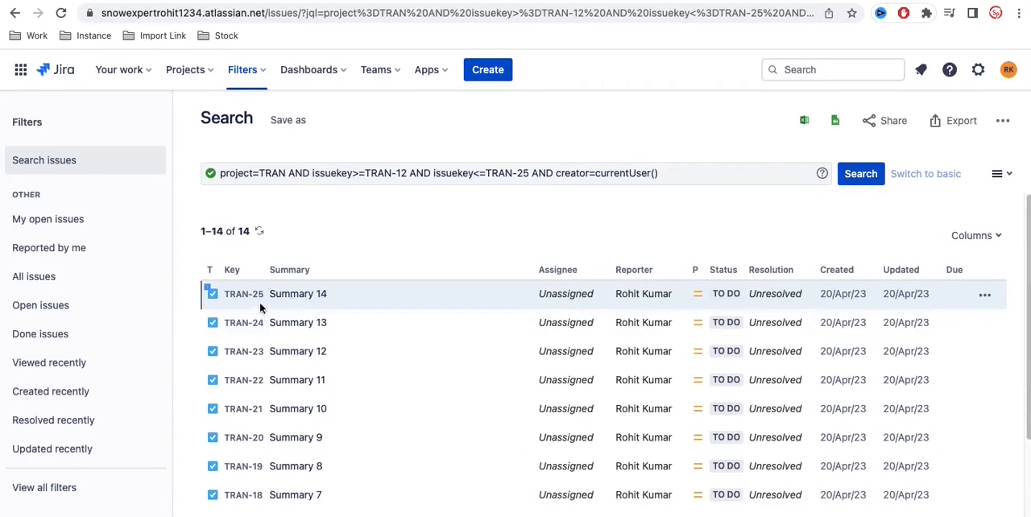
# Step: Open the Training (TRAN) project board and review the imported issues in the To Do column
pyautogui.click(192, 69)
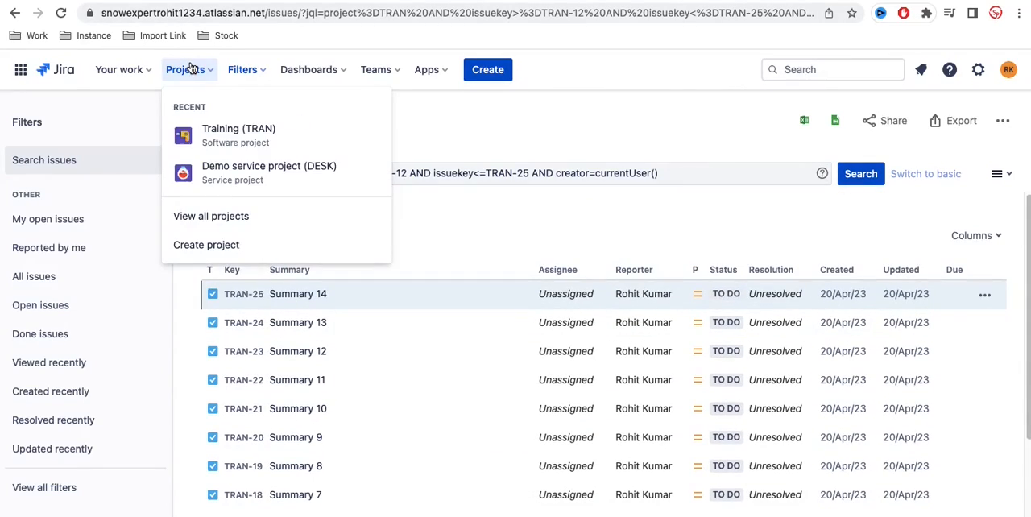
pyautogui.click(233, 139)
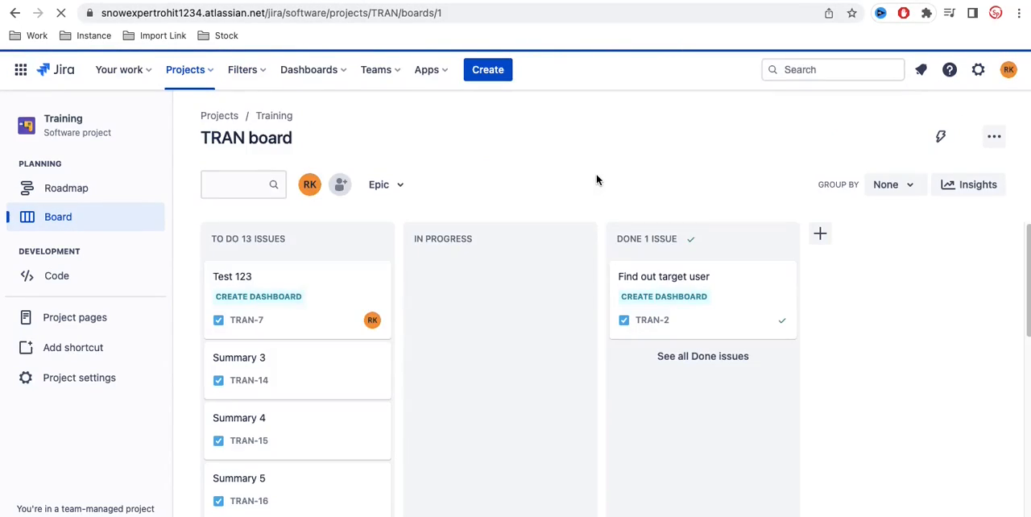
pyautogui.scroll(-5, 513, 391)
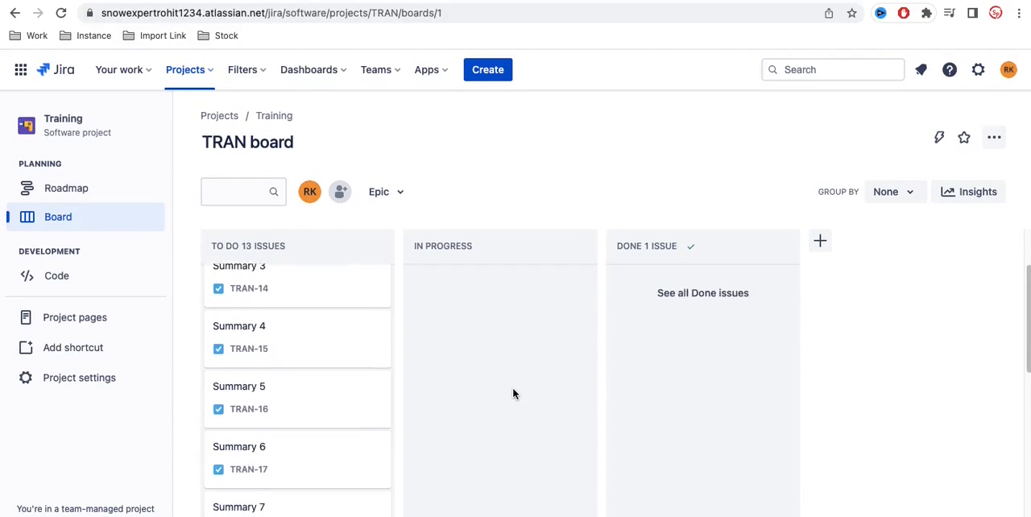
pyautogui.scroll(-10, 513, 392)
pyautogui.scroll(2, 513, 393)
pyautogui.scroll(15, 513, 393)
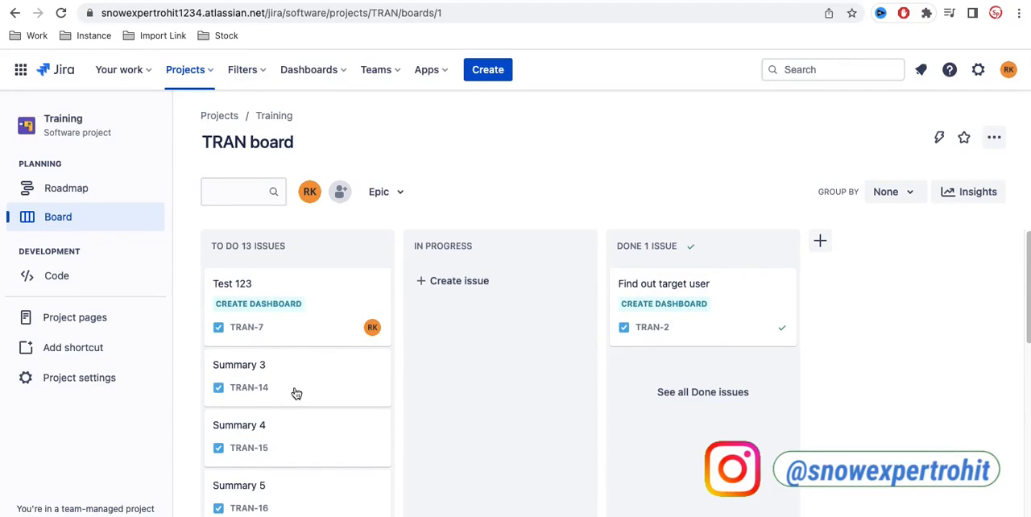
pyautogui.scroll(-15, 304, 413)
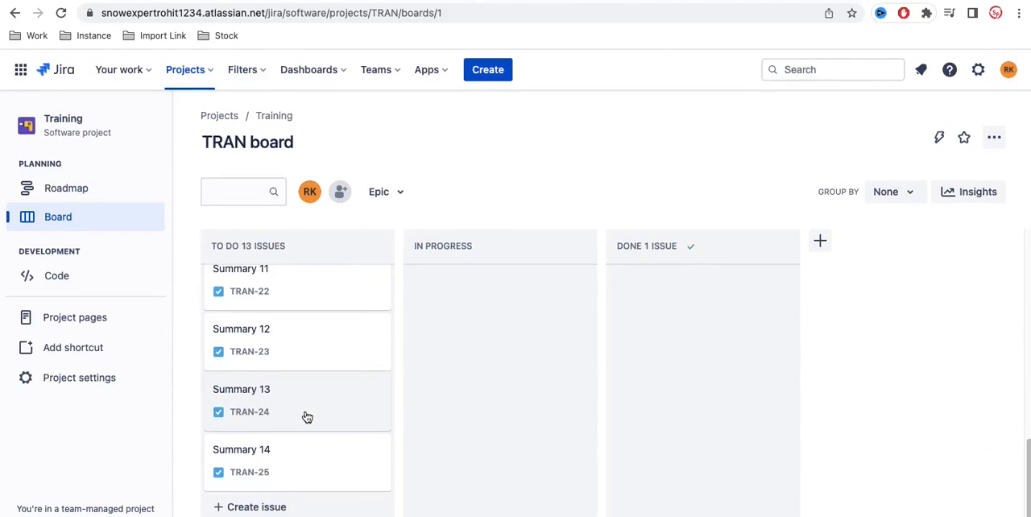
# Step: Move the Summary 3 issue (TRAN-14) from To Do to In Progress on the TRAN board
pyautogui.scroll(15, 306, 415)
pyautogui.moveTo(286, 376); pyautogui.dragTo(479, 338)
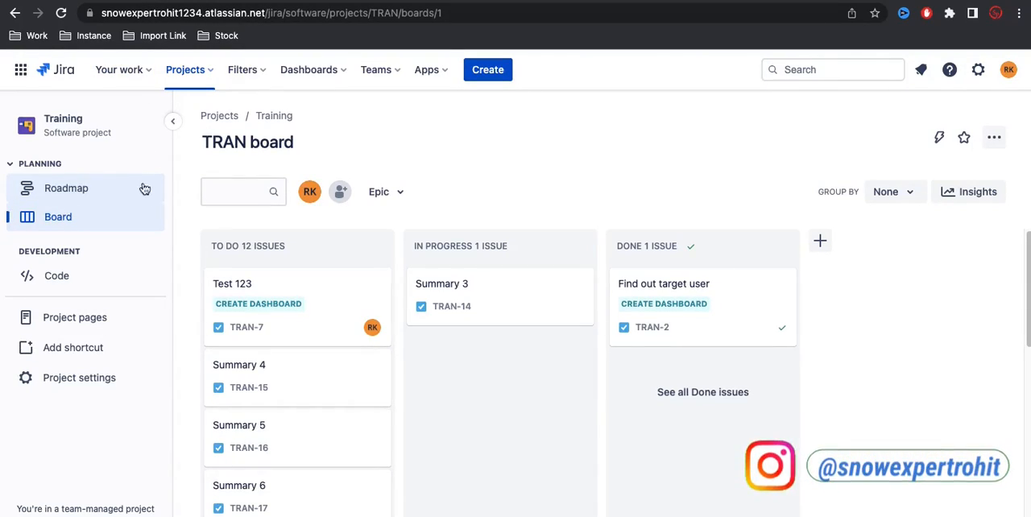
pyautogui.scroll(-5, 278, 317)
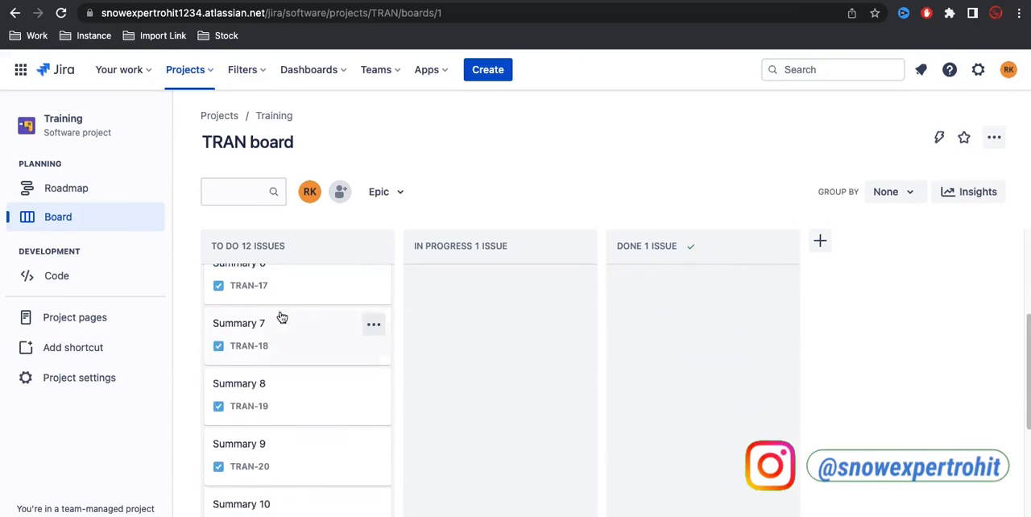
pyautogui.scroll(4, 280, 317)
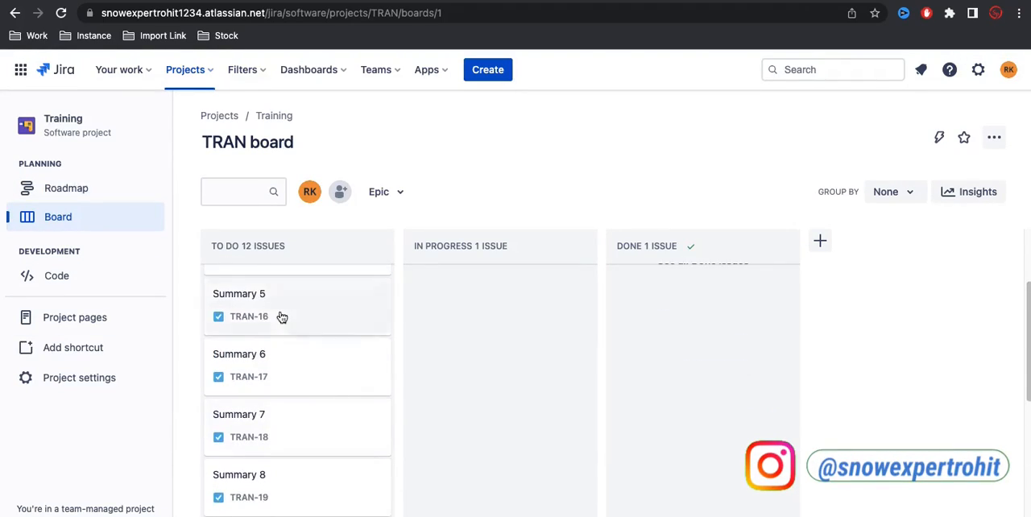
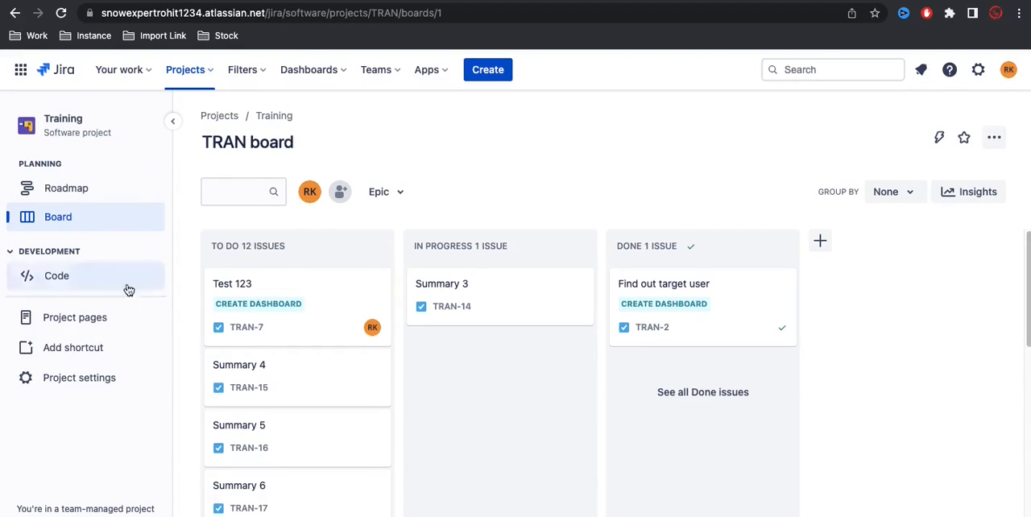
# Step: Enable the Backlog feature in the Training project's settings
pyautogui.scroll(-5, 281, 317)
pyautogui.scroll(-4, 282, 317)
pyautogui.scroll(5, 281, 317)
pyautogui.scroll(2, 281, 316)
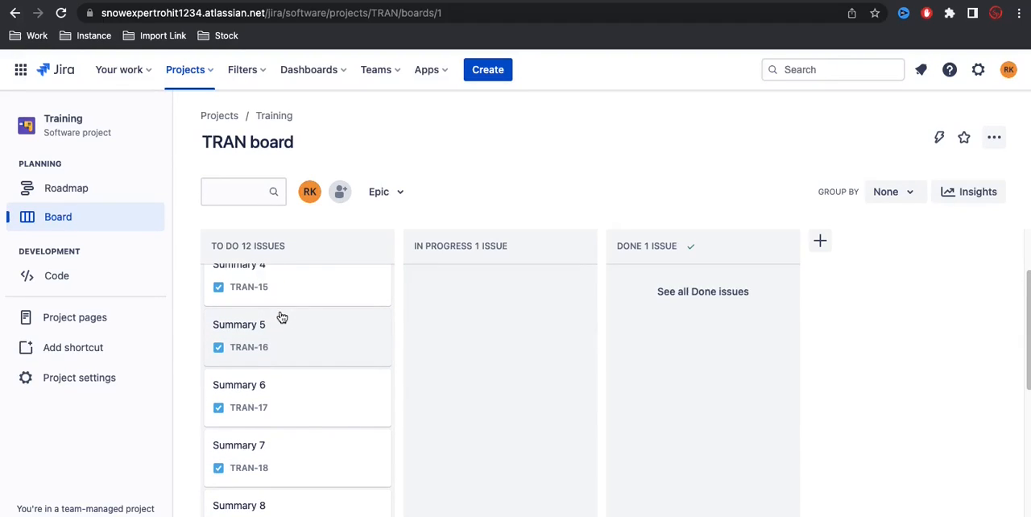
pyautogui.click(90, 389)
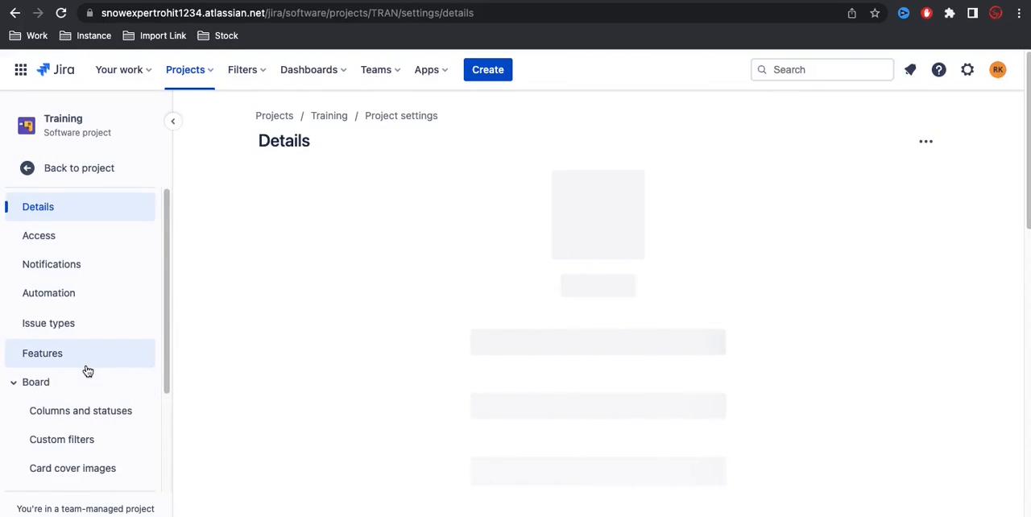
pyautogui.scroll(-3, 88, 371)
pyautogui.scroll(1, 88, 370)
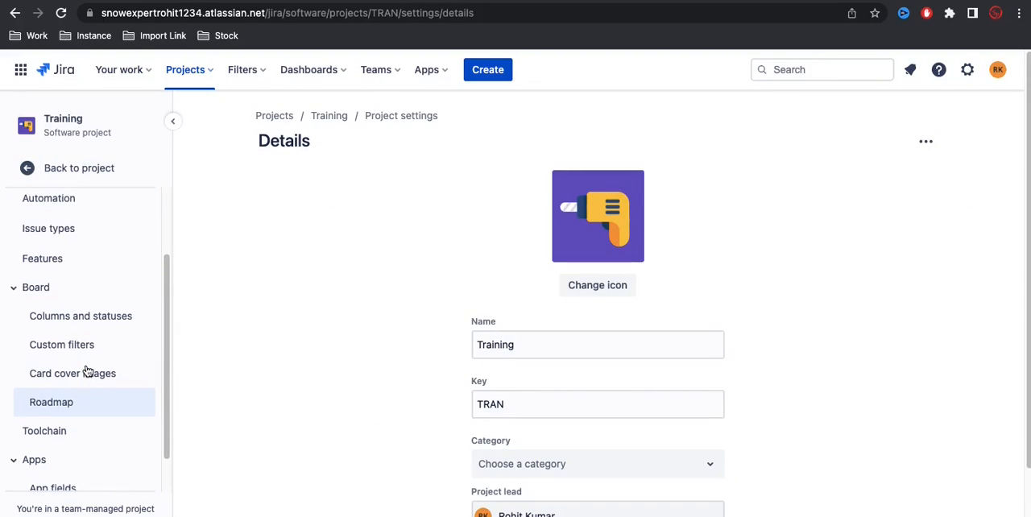
pyautogui.click(66, 264)
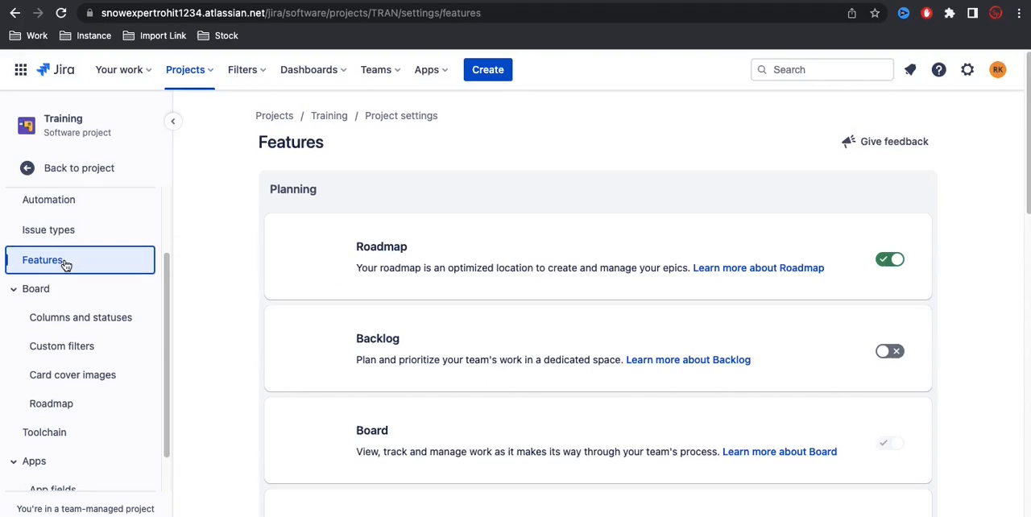
pyautogui.click(881, 350)
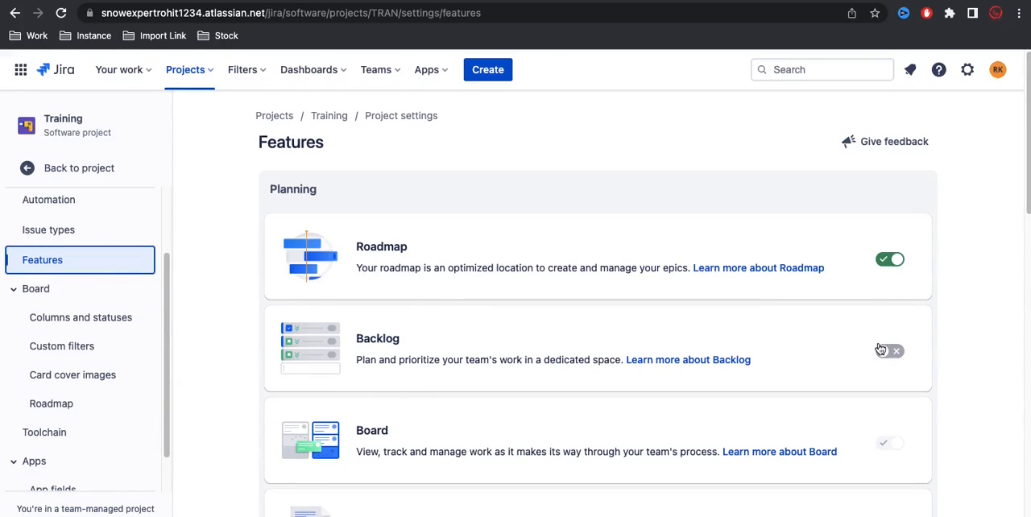
pyautogui.click(890, 351)
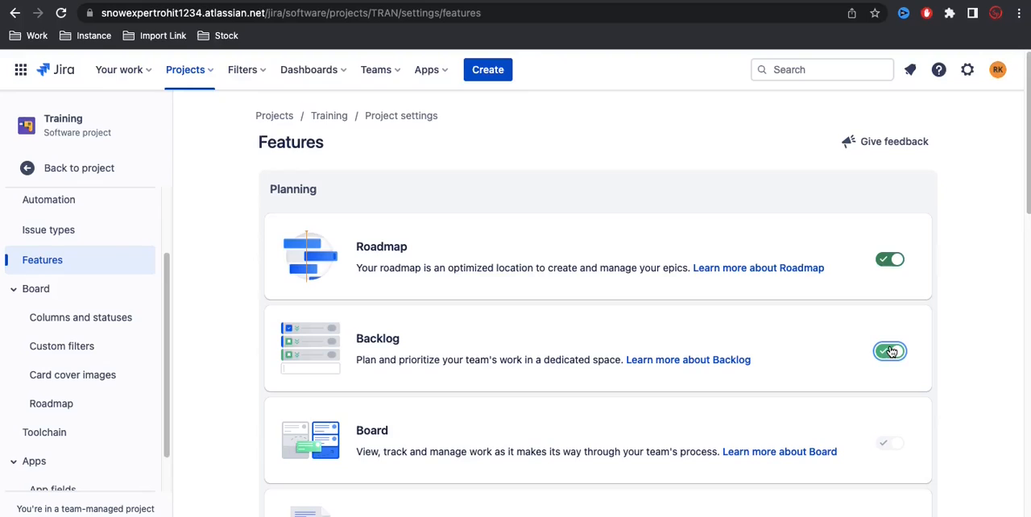
# Step: Return to the TRAN board and accept moving the first column's issues into the new backlog
pyautogui.click(63, 169)
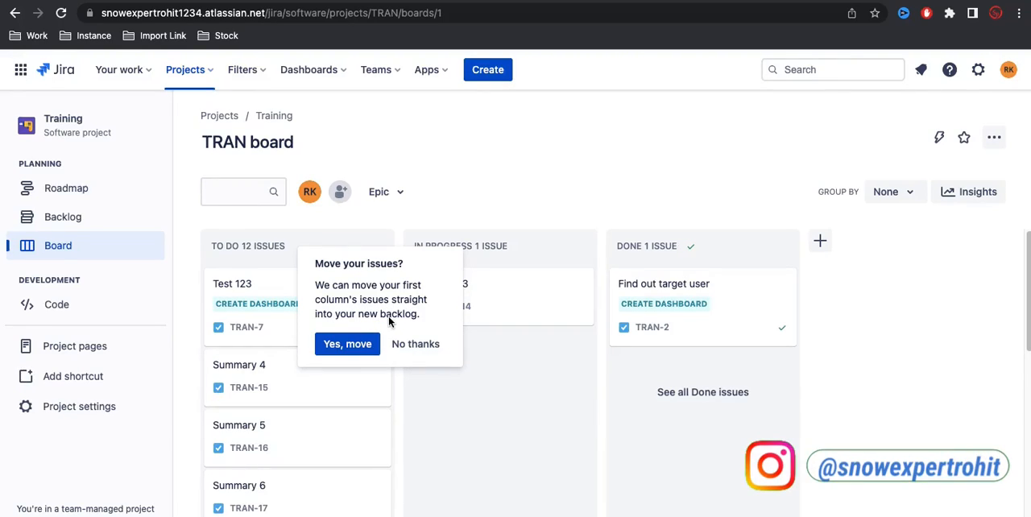
pyautogui.click(348, 347)
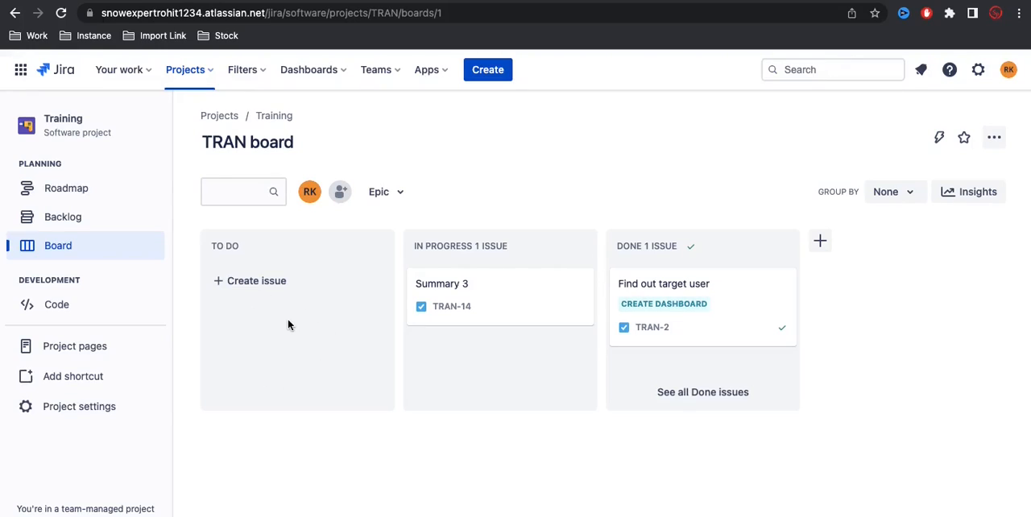
# Step: Open the Training project's backlog and review the issues listed in its Board and Backlog sections
pyautogui.click(68, 218)
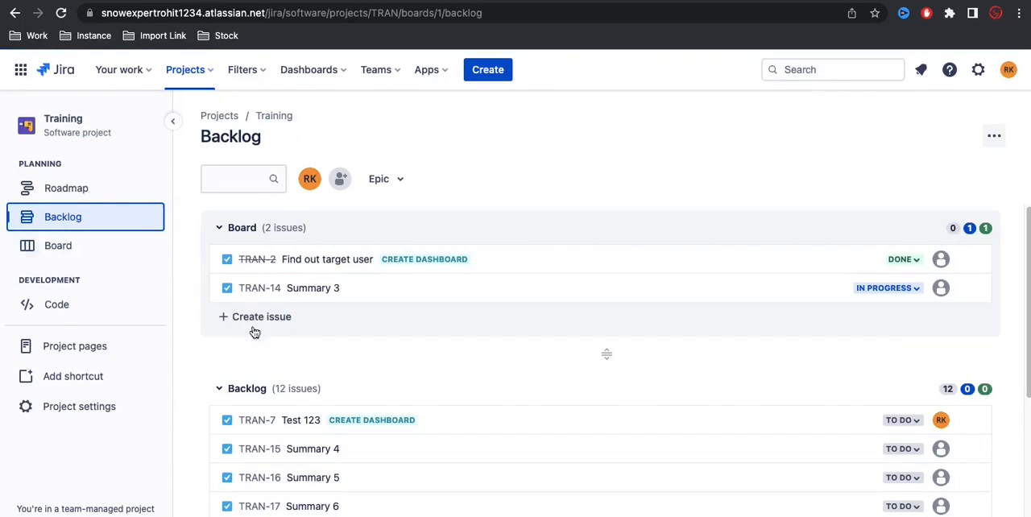
pyautogui.scroll(-2, 297, 347)
pyautogui.scroll(-2, 295, 349)
pyautogui.scroll(2, 294, 266)
pyautogui.scroll(-4, 282, 372)
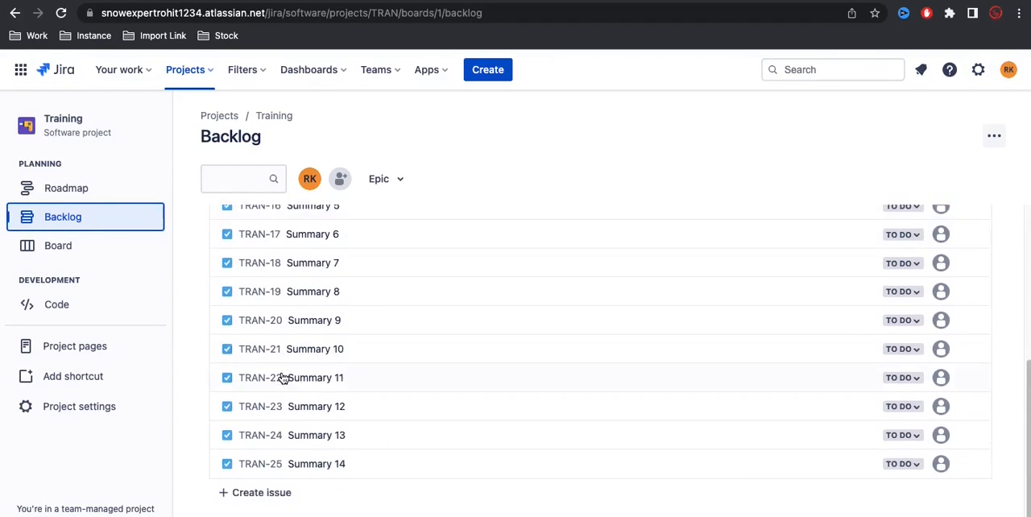
pyautogui.scroll(2, 283, 378)
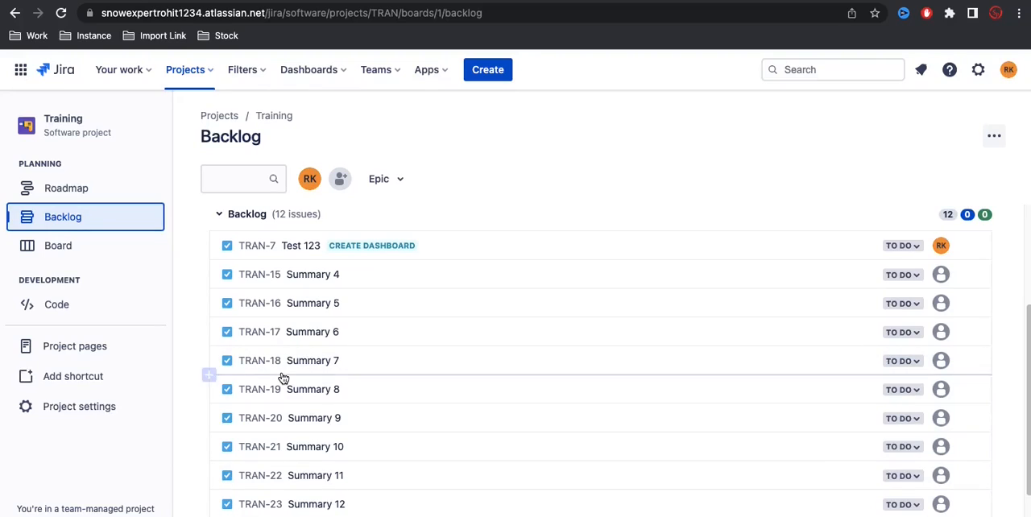
pyautogui.scroll(3, 283, 378)
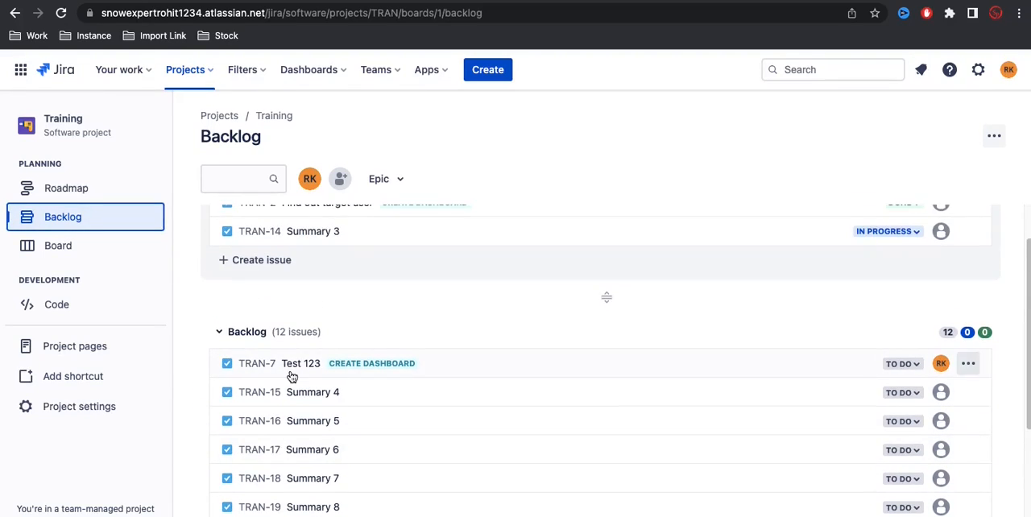
pyautogui.scroll(-1, 290, 377)
pyautogui.scroll(-3, 291, 376)
pyautogui.scroll(5, 290, 376)
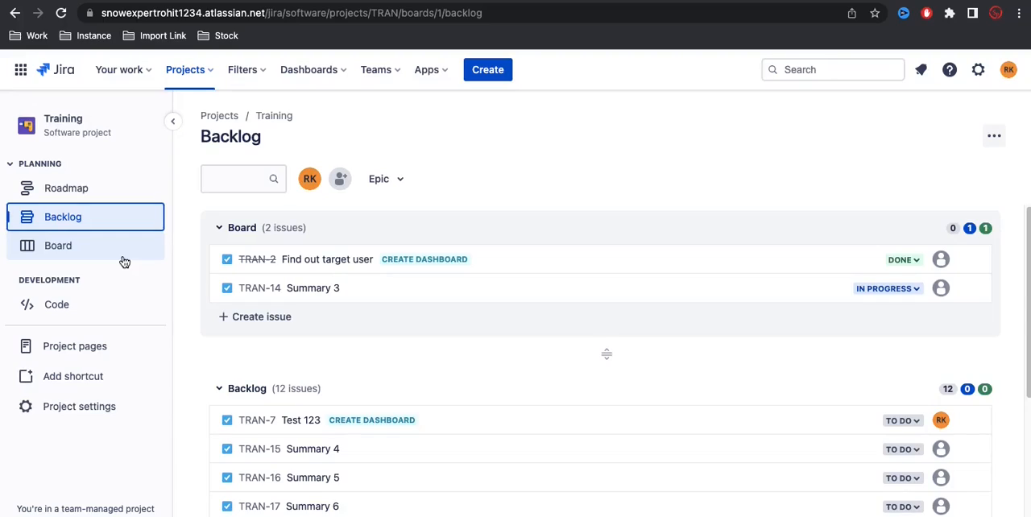
# Step: Enable the Sprints feature in the Training project's settings
pyautogui.click(97, 406)
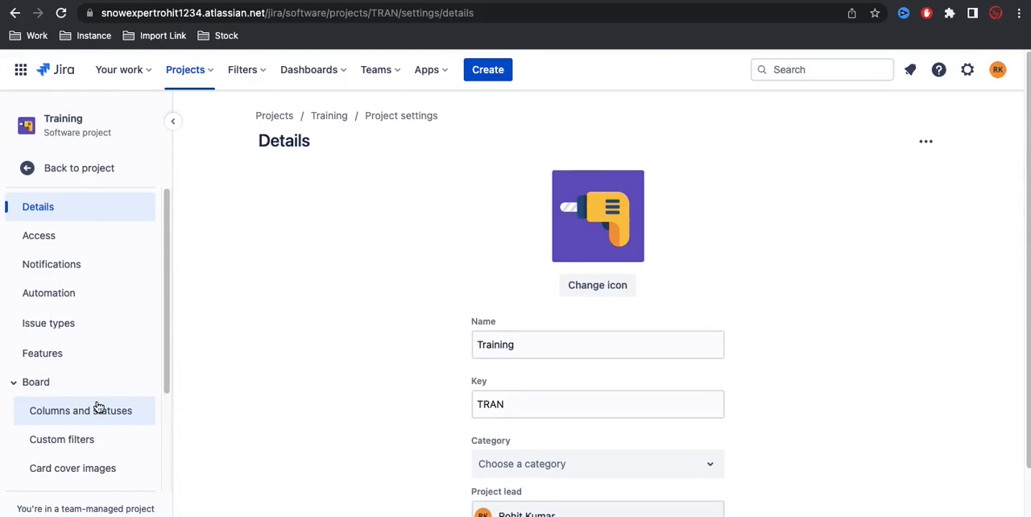
pyautogui.click(77, 366)
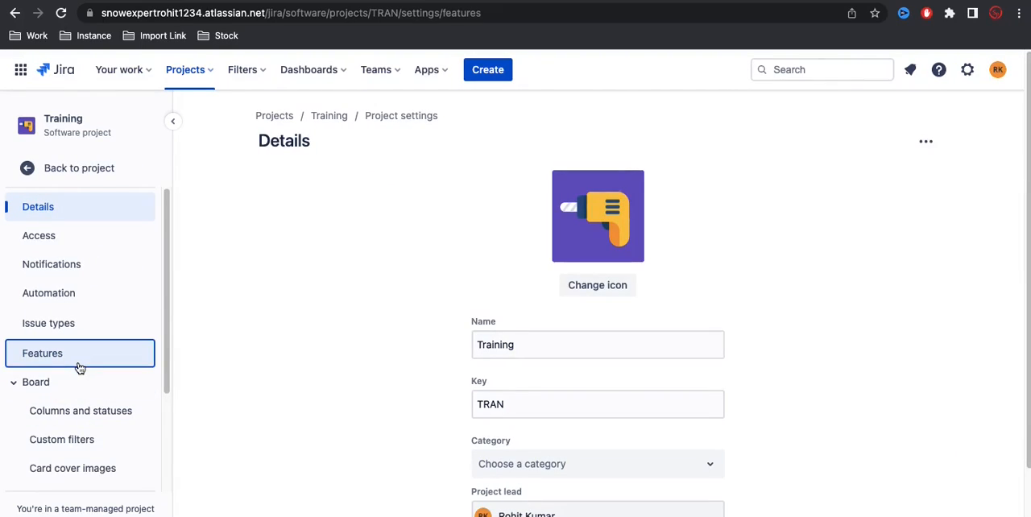
pyautogui.scroll(-2, 584, 352)
pyautogui.scroll(-5, 585, 352)
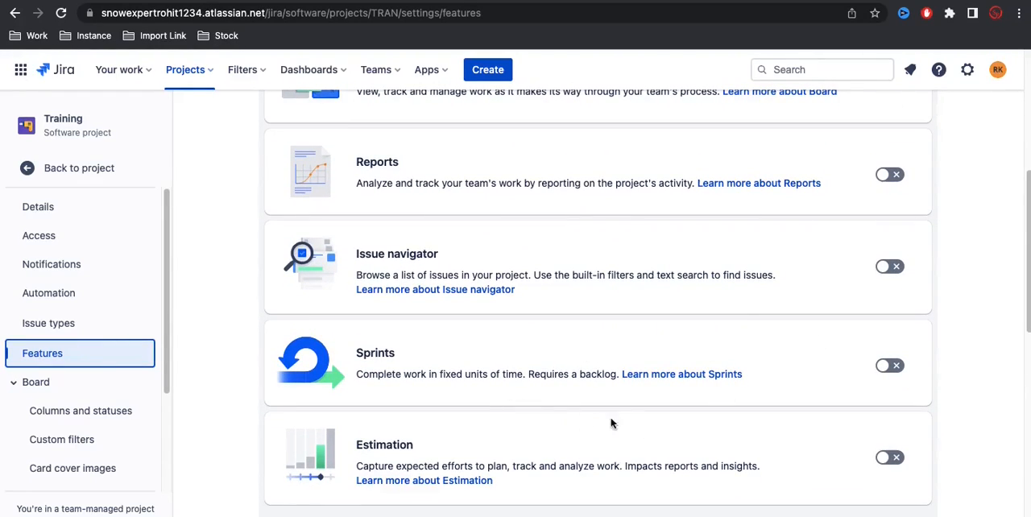
pyautogui.click(902, 368)
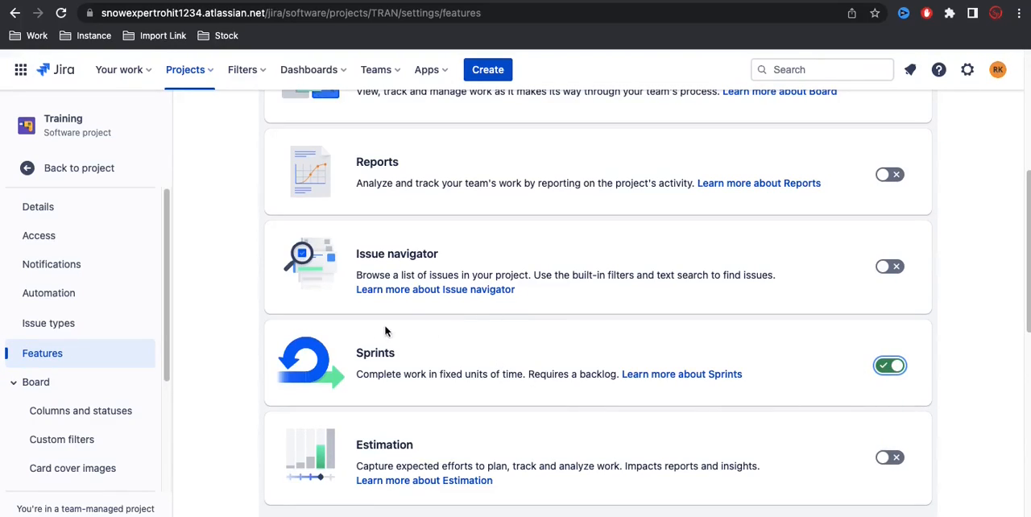
# Step: Return to the backlog and give TRAN Sprint 1 a duration of 2 weeks with start date 4/20/2023
pyautogui.click(90, 170)
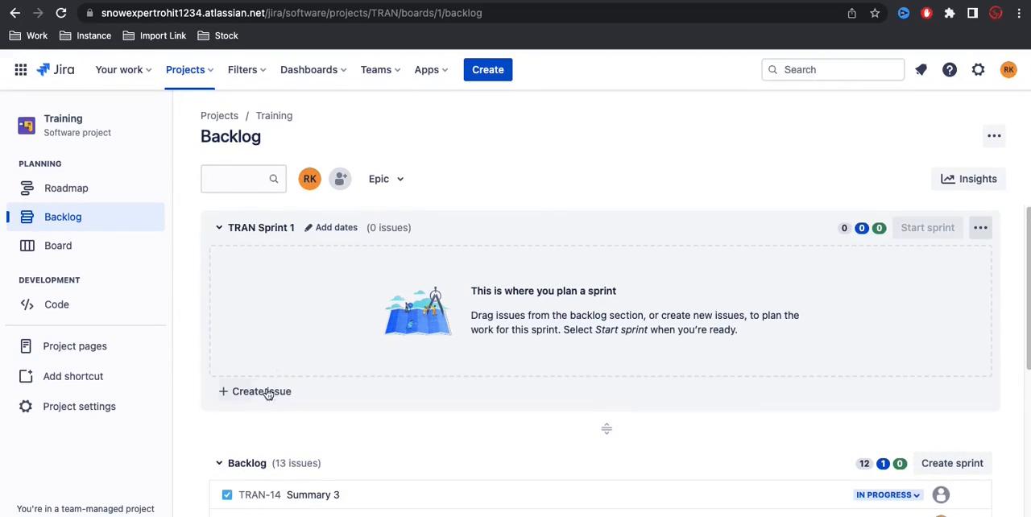
pyautogui.click(265, 392)
pyautogui.click(272, 326)
pyautogui.click(334, 235)
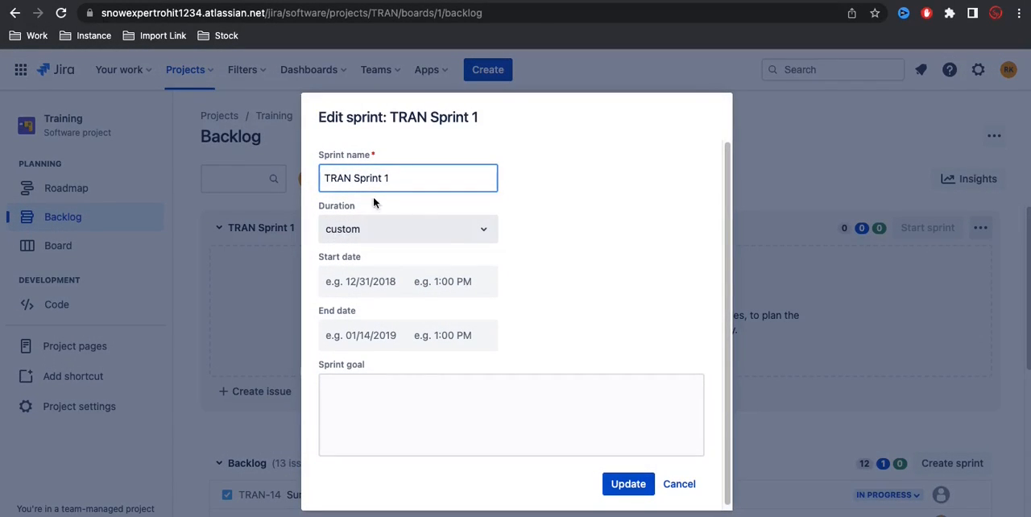
pyautogui.click(485, 237)
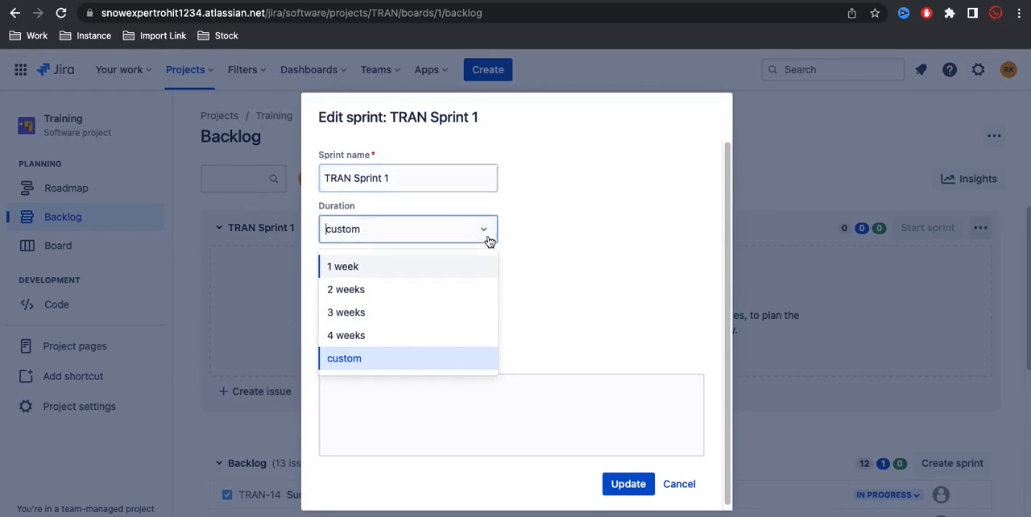
pyautogui.click(371, 295)
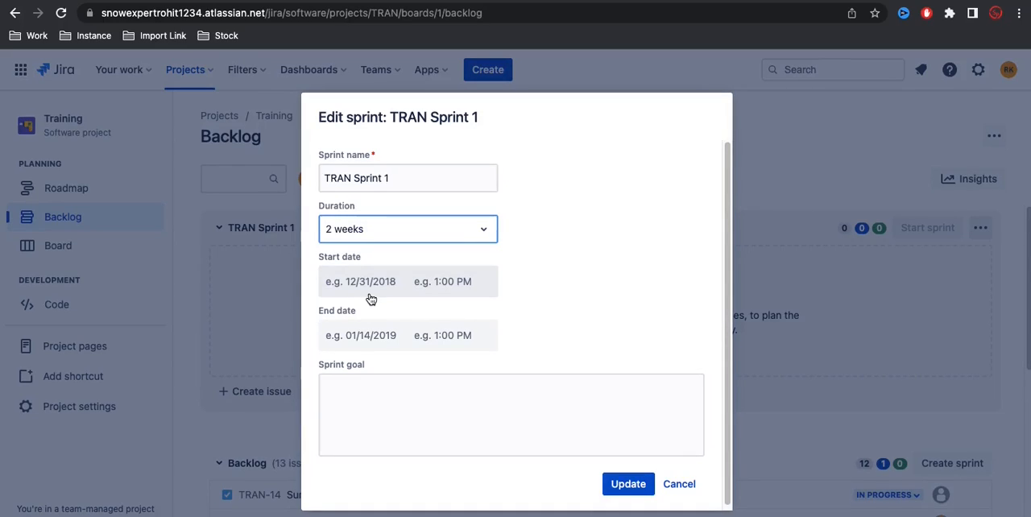
pyautogui.click(370, 297)
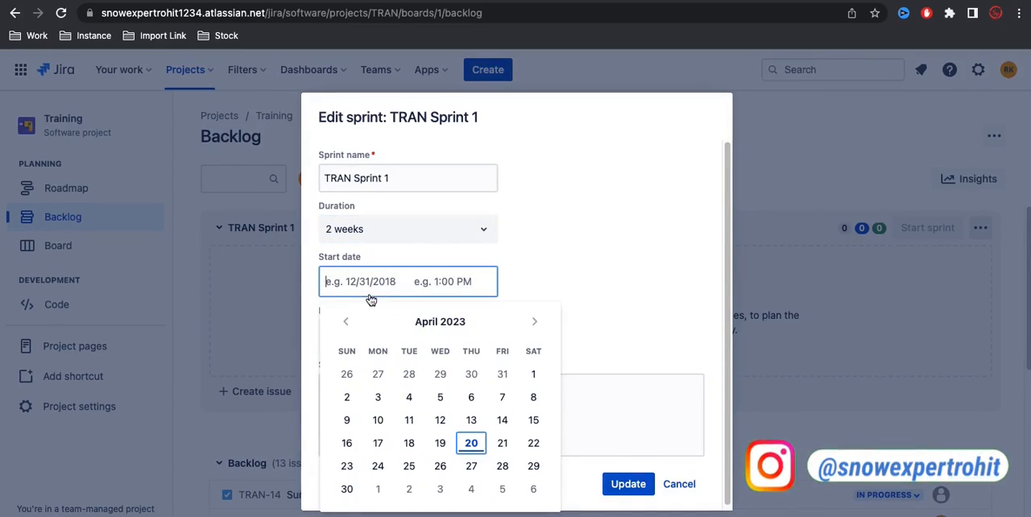
pyautogui.click(471, 444)
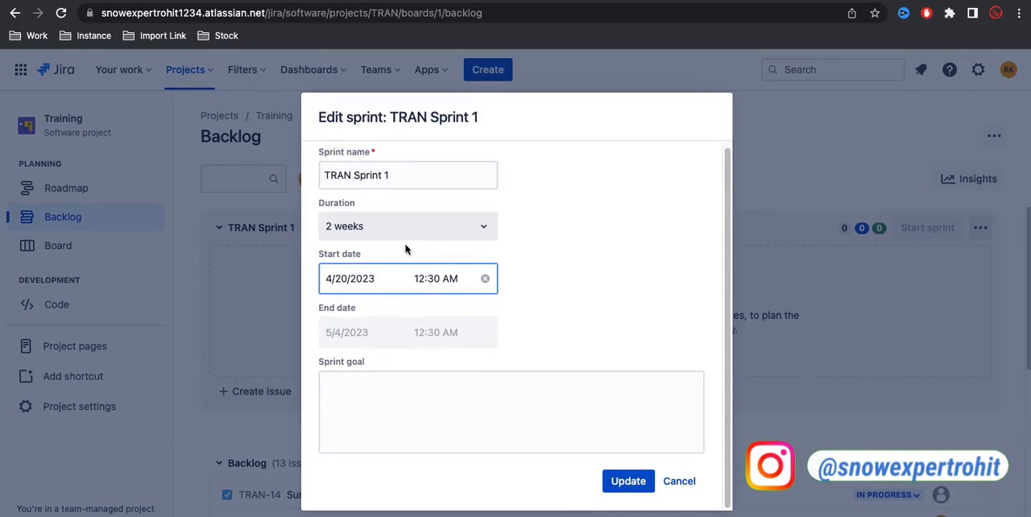
# Step: Set the sprint goal to "UI Design will be completed" and save the TRAN Sprint 1 details
pyautogui.click(381, 373)
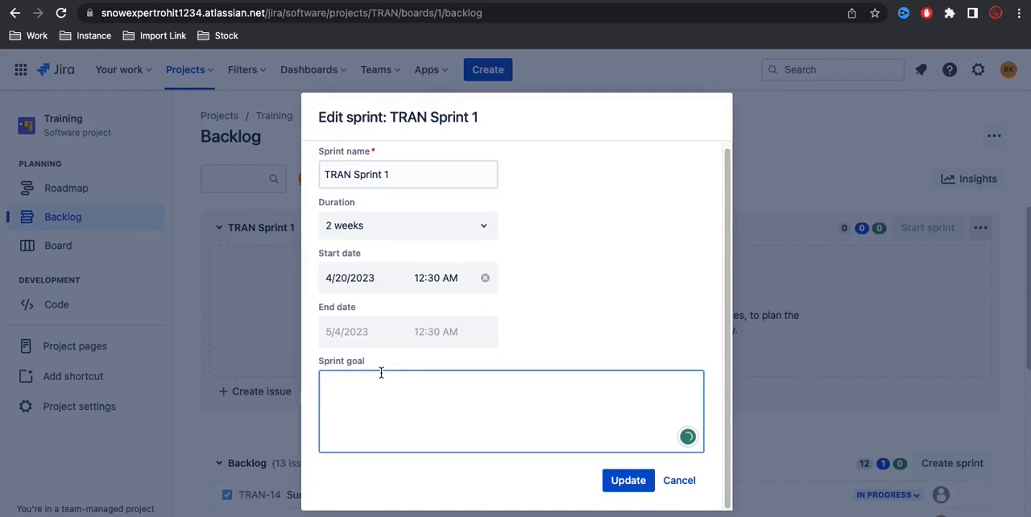
pyautogui.write('UI Design')
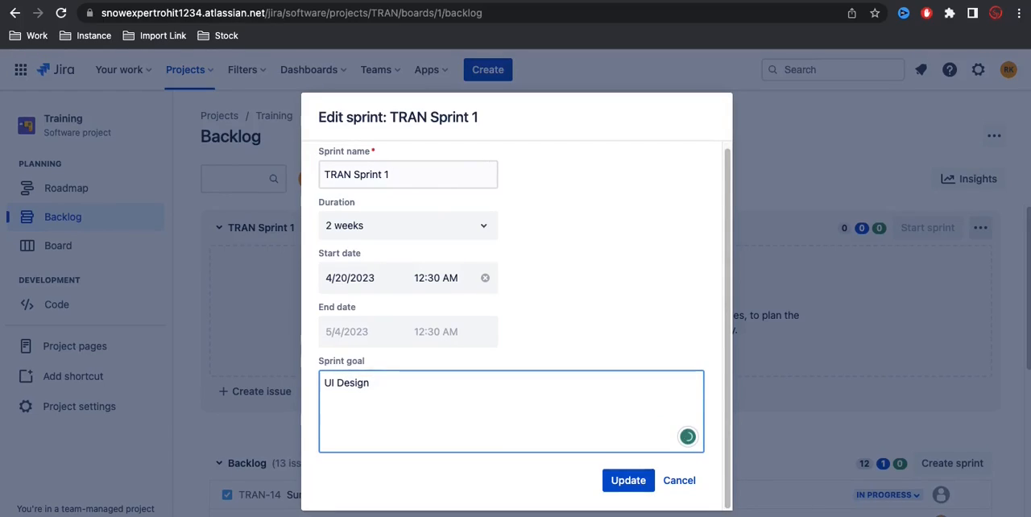
pyautogui.write(' will be complete')
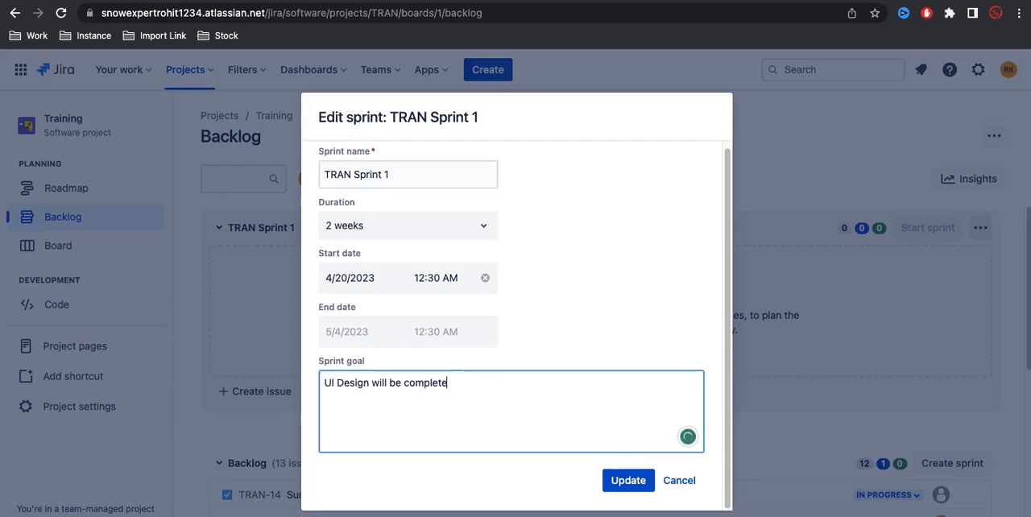
pyautogui.write('d')
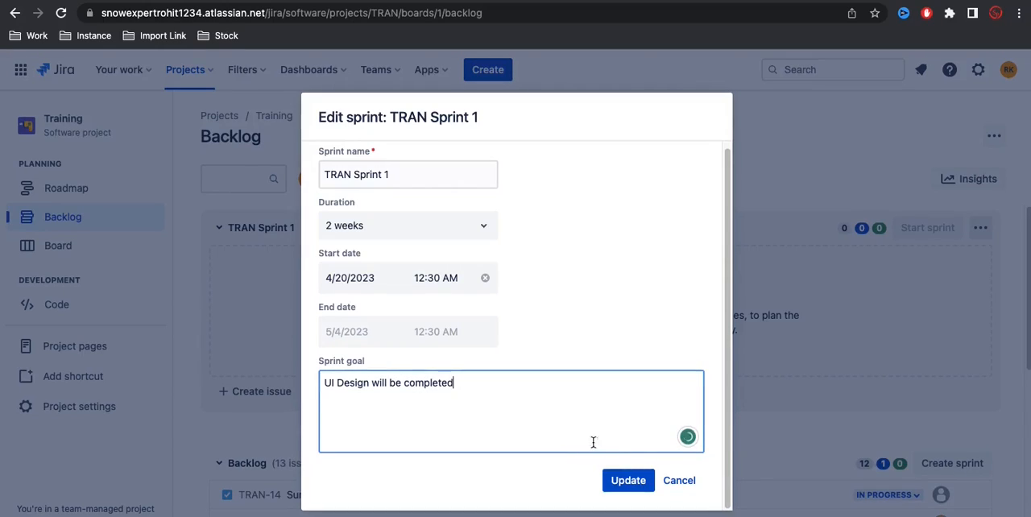
pyautogui.click(624, 482)
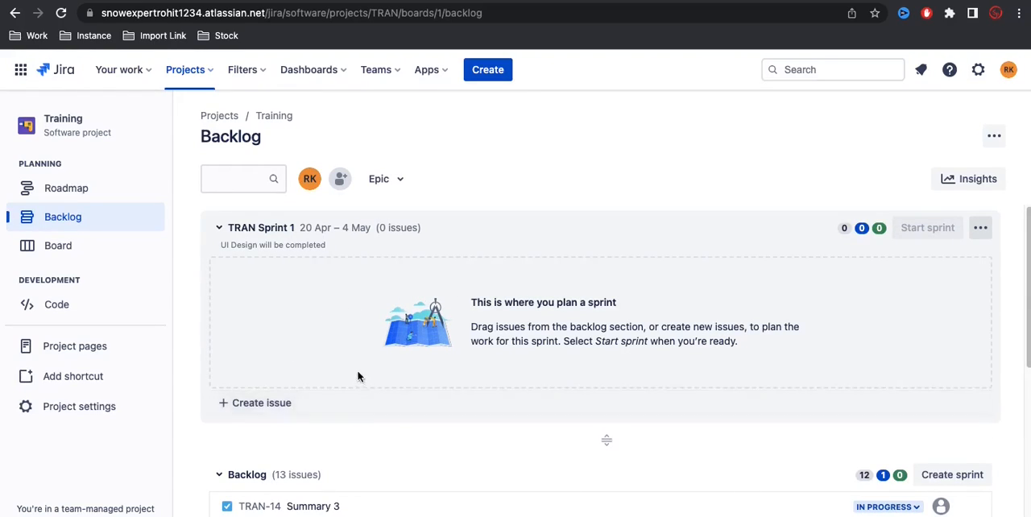
# Step: Move Summary 3 (TRAN-14), Test 123 (TRAN-7), Summary 4 (TRAN-15) and Summary 5 (TRAN-16) from the backlog into TRAN Sprint 1
pyautogui.scroll(-3, 347, 419)
pyautogui.scroll(-3, 352, 417)
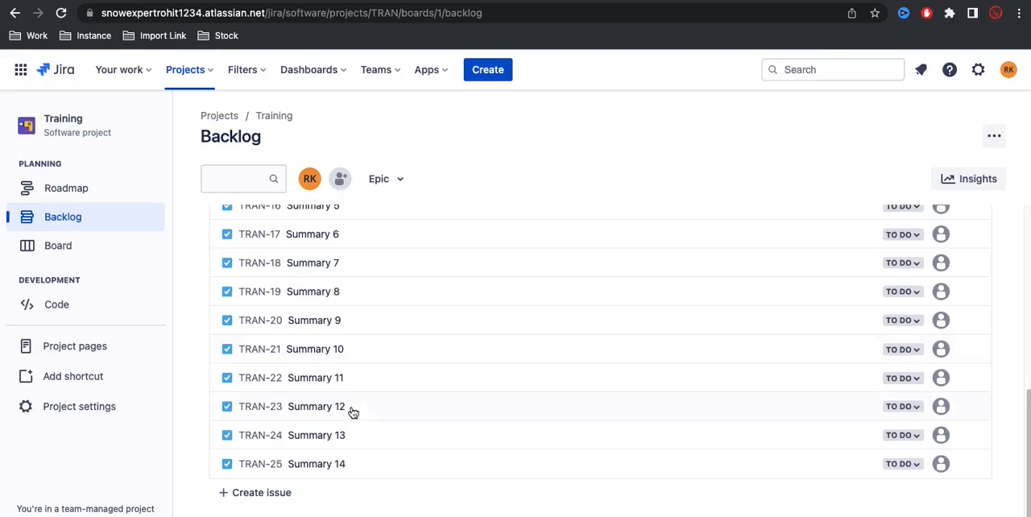
pyautogui.scroll(5, 352, 412)
pyautogui.scroll(-1, 353, 427)
pyautogui.scroll(-5, 353, 422)
pyautogui.scroll(2, 351, 421)
pyautogui.scroll(2, 352, 415)
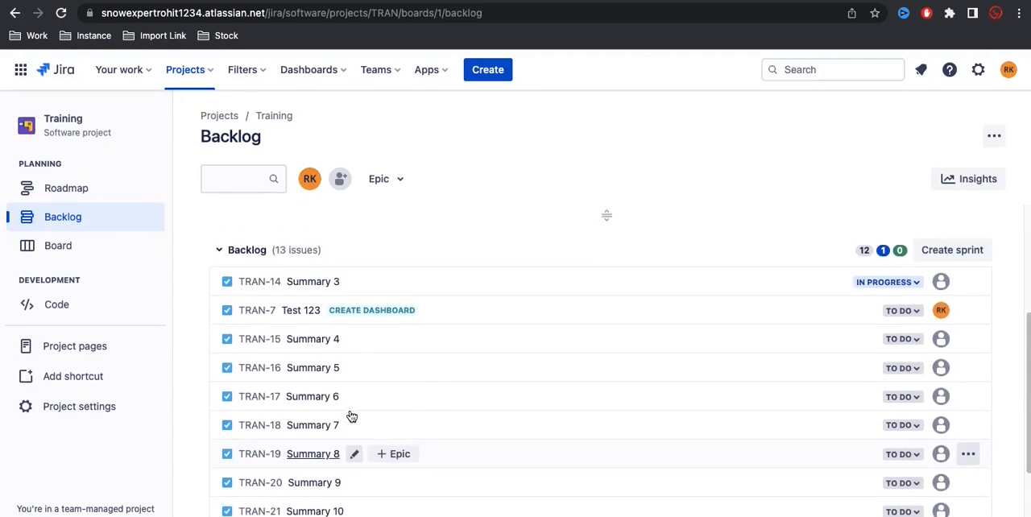
pyautogui.scroll(5, 352, 414)
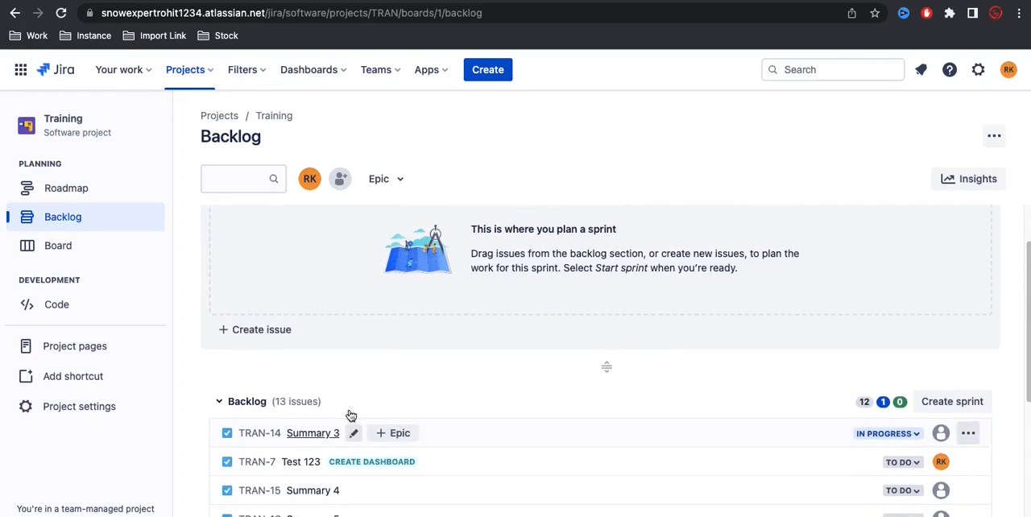
pyautogui.moveTo(260, 434); pyautogui.dragTo(286, 284)
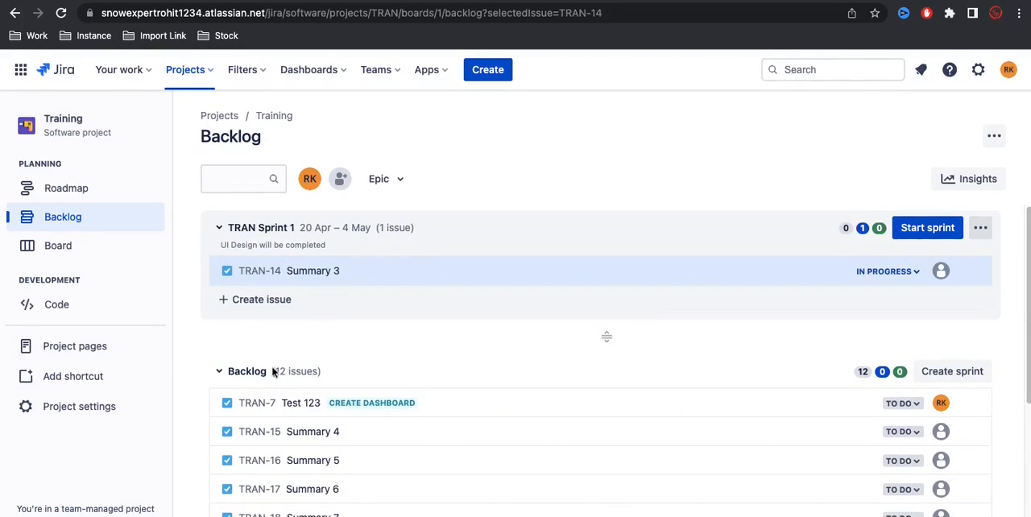
pyautogui.moveTo(253, 403); pyautogui.dragTo(252, 292)
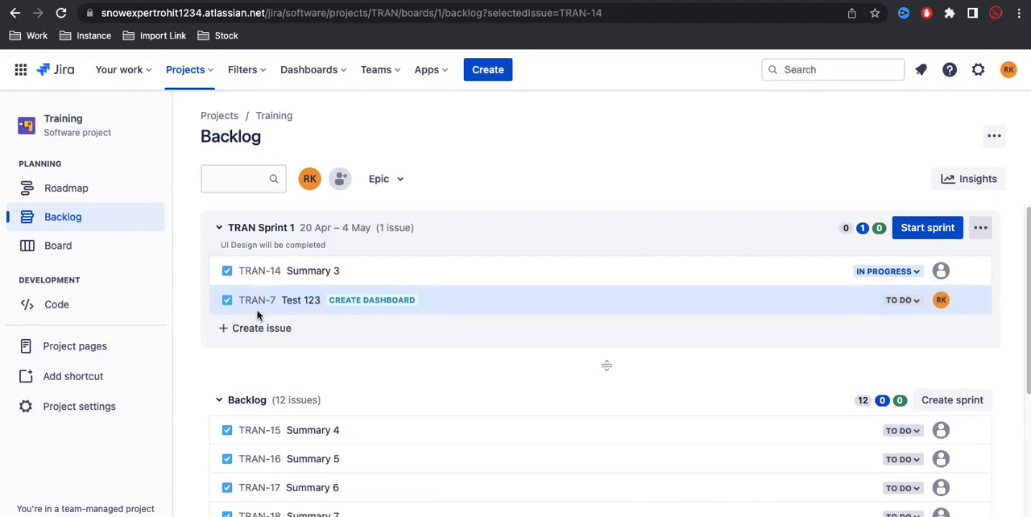
pyautogui.moveTo(258, 432); pyautogui.dragTo(258, 302)
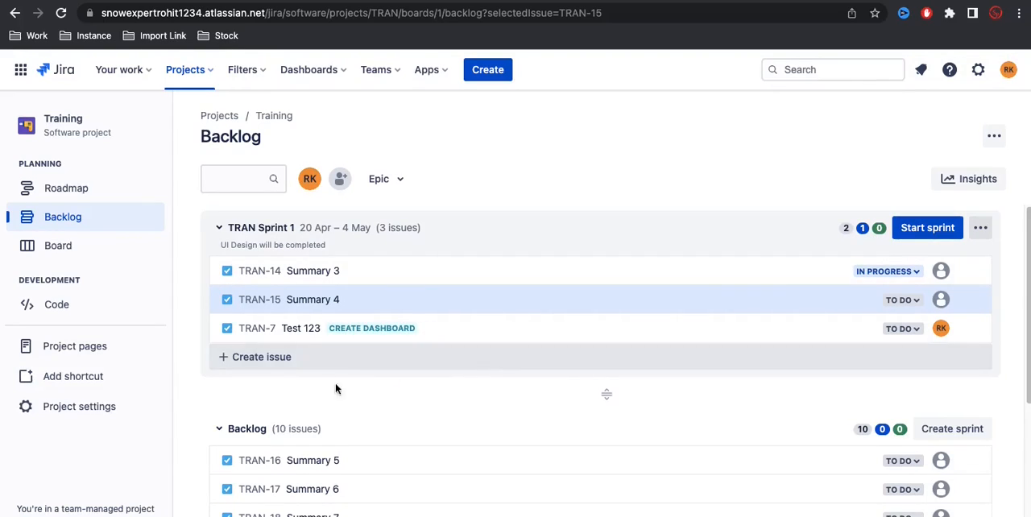
pyautogui.moveTo(271, 460); pyautogui.dragTo(274, 331)
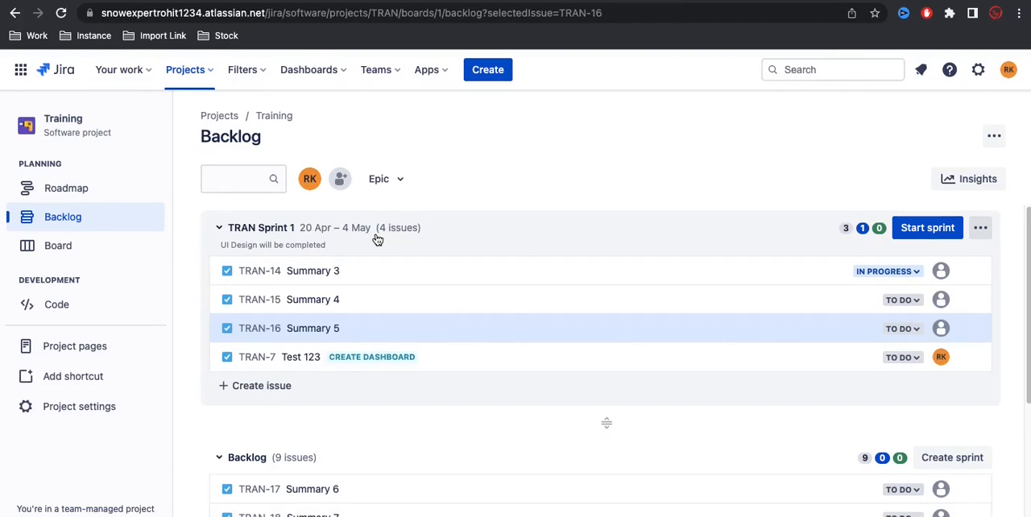
# Step: Start TRAN Sprint 1 with a duration of 2 weeks and dismiss the resulting notification
pyautogui.moveTo(208, 258)
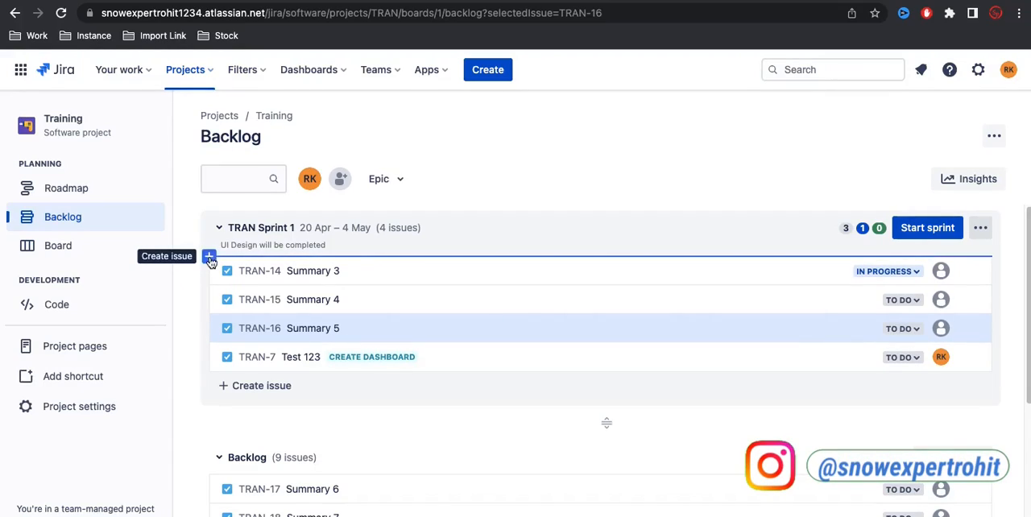
pyautogui.click(930, 230)
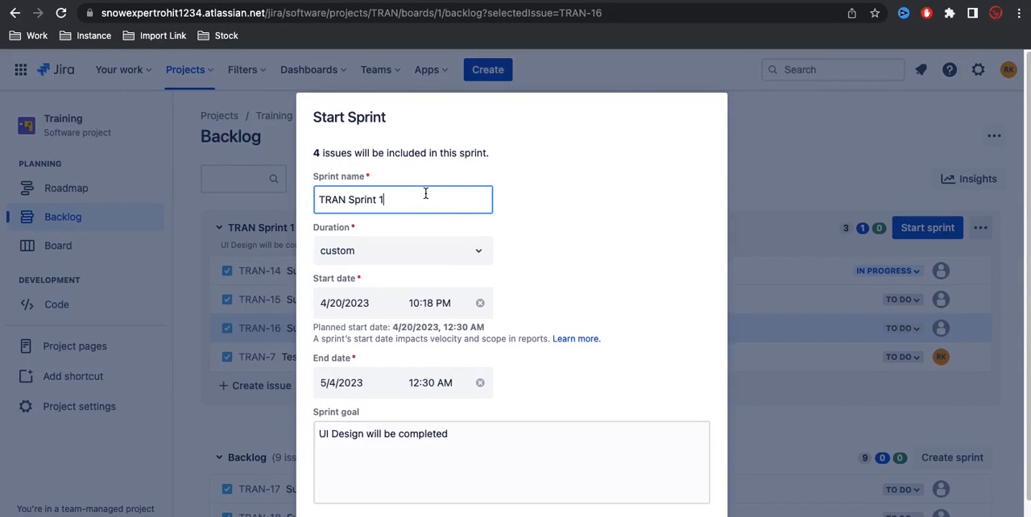
pyautogui.scroll(-1, 525, 322)
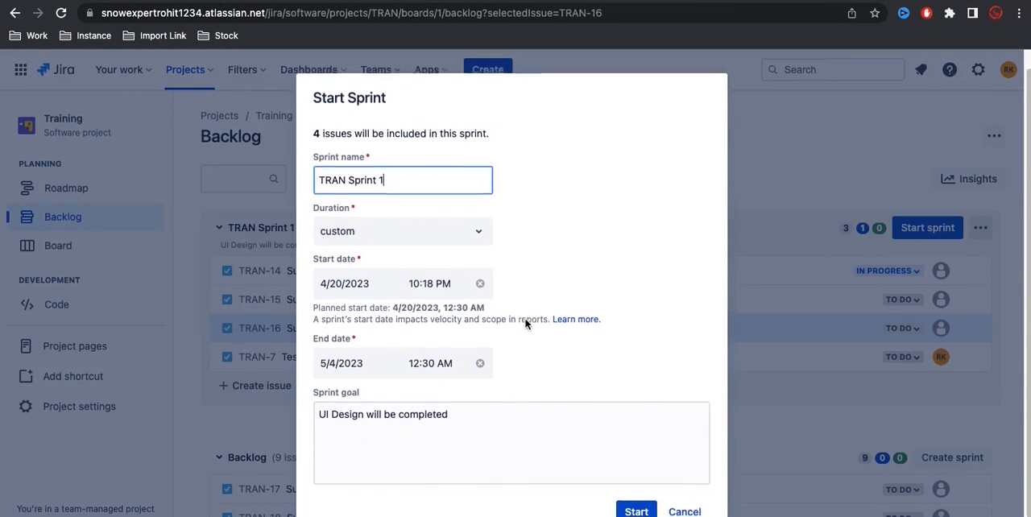
pyautogui.scroll(-2, 575, 366)
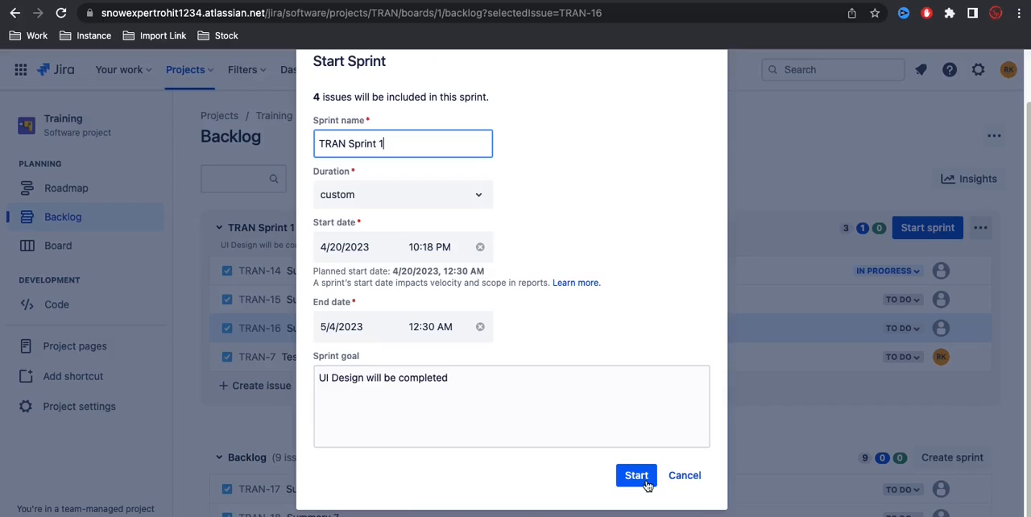
pyautogui.click(467, 200)
pyautogui.click(347, 258)
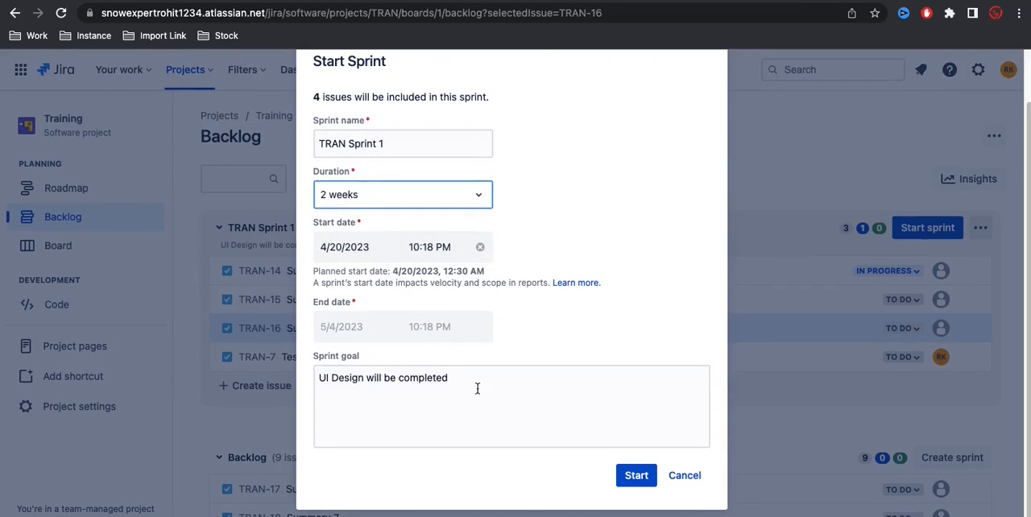
pyautogui.click(640, 483)
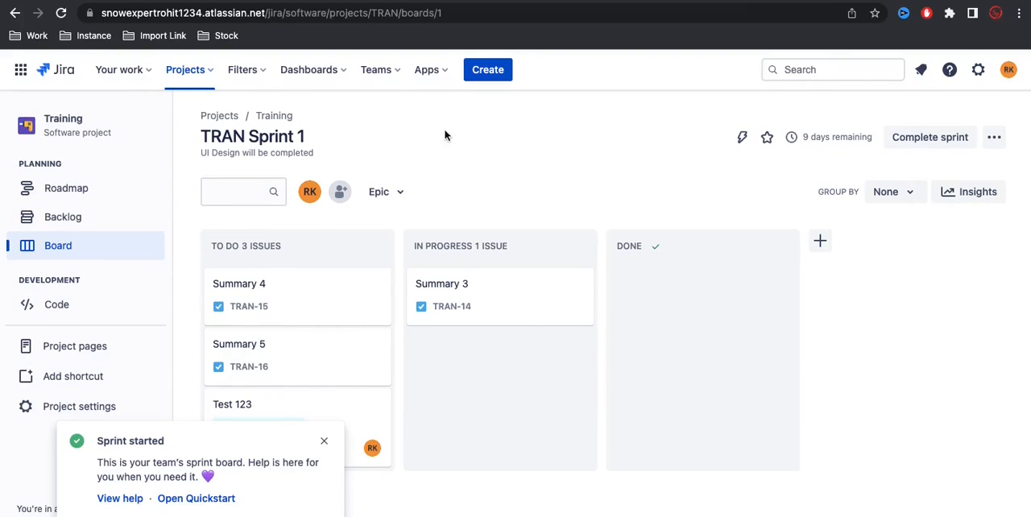
pyautogui.click(323, 441)
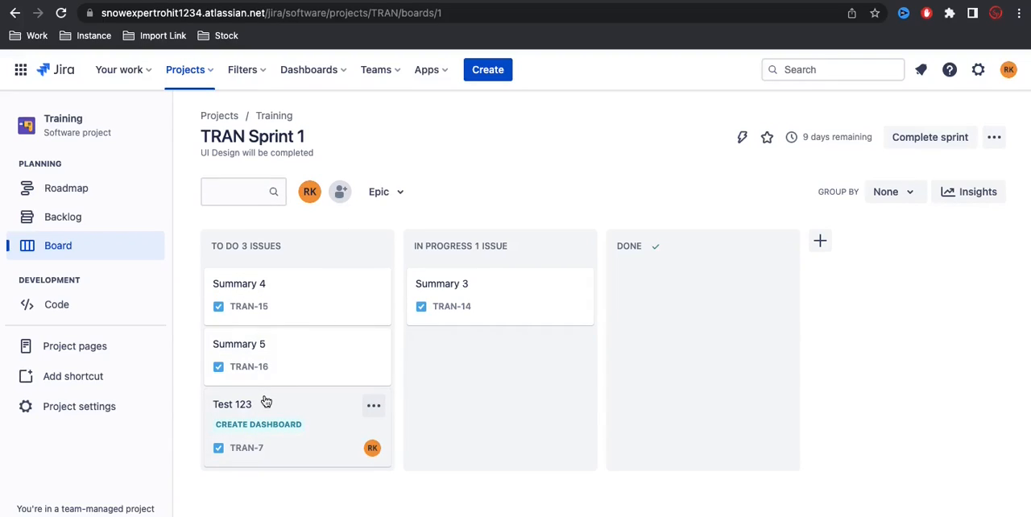
# Step: On the sprint board, move Summary 4 (TRAN-15) and Summary 3 (TRAN-14) to Done and Summary 5 (TRAN-16) to In Progress
pyautogui.moveTo(262, 304); pyautogui.dragTo(642, 297)
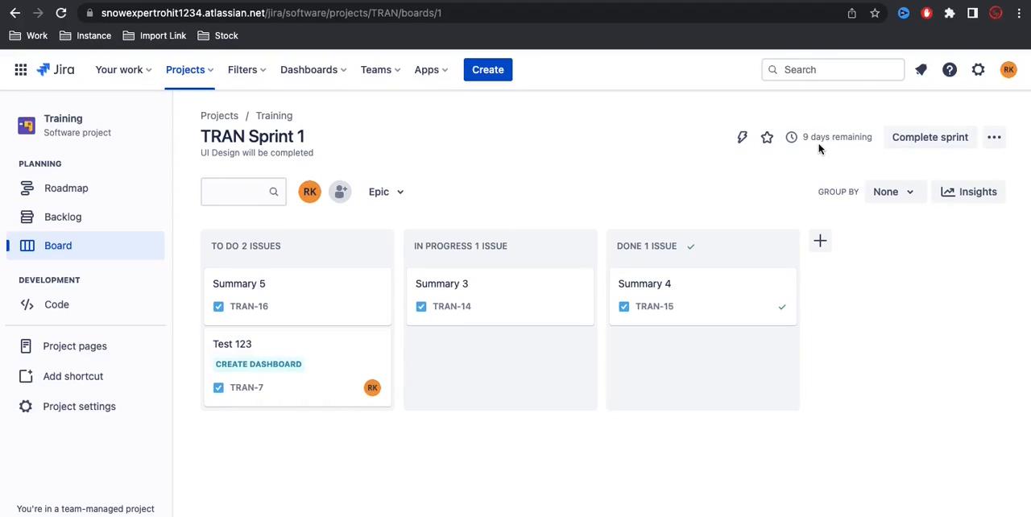
pyautogui.moveTo(818, 148)
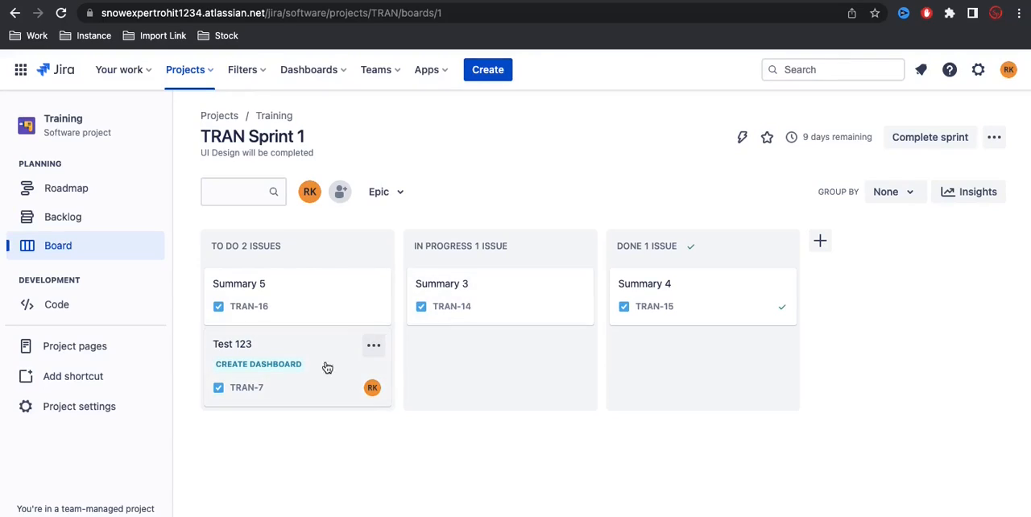
pyautogui.moveTo(456, 295); pyautogui.dragTo(665, 340)
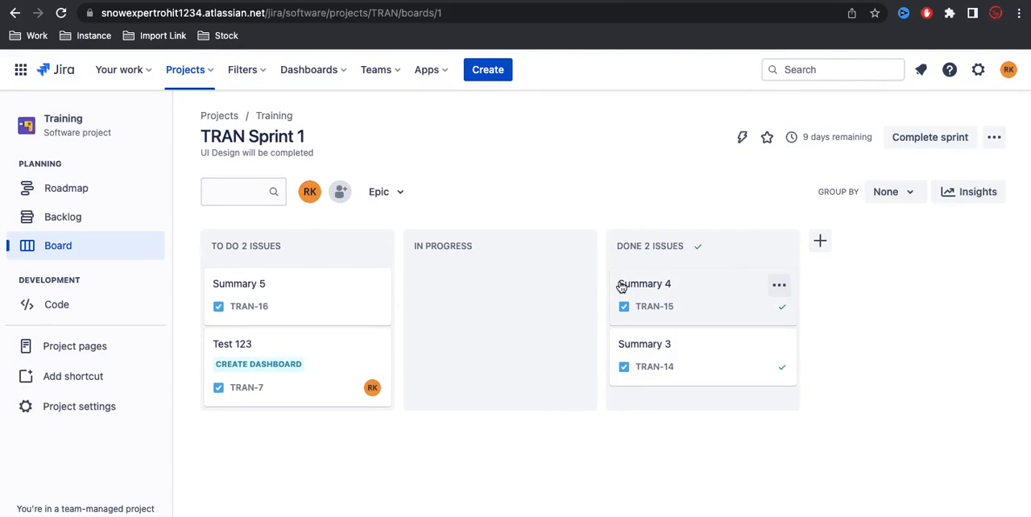
pyautogui.moveTo(272, 298); pyautogui.dragTo(467, 296)
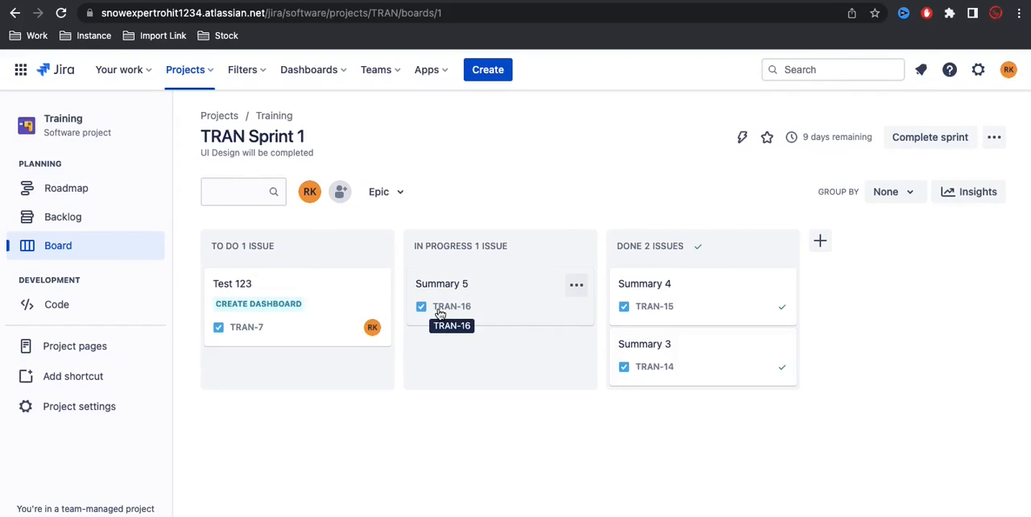
# Step: Complete TRAN Sprint 1, moving its open issues to a new sprint
pyautogui.click(925, 142)
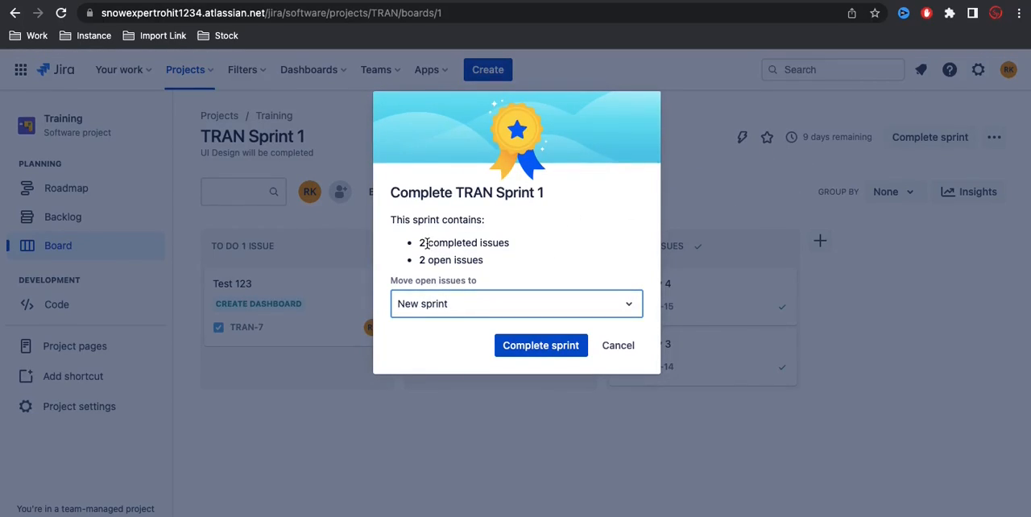
pyautogui.moveTo(426, 242); pyautogui.dragTo(511, 244)
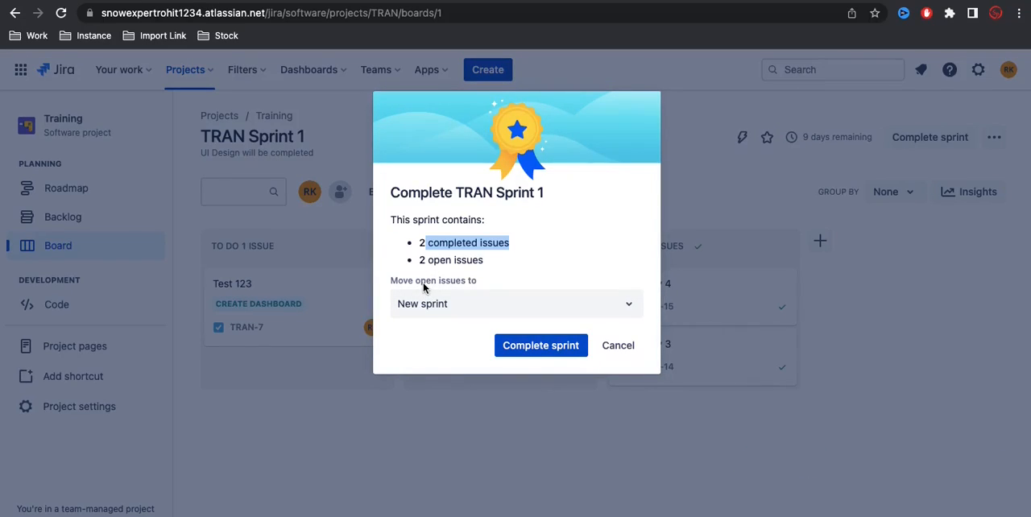
pyautogui.click(444, 309)
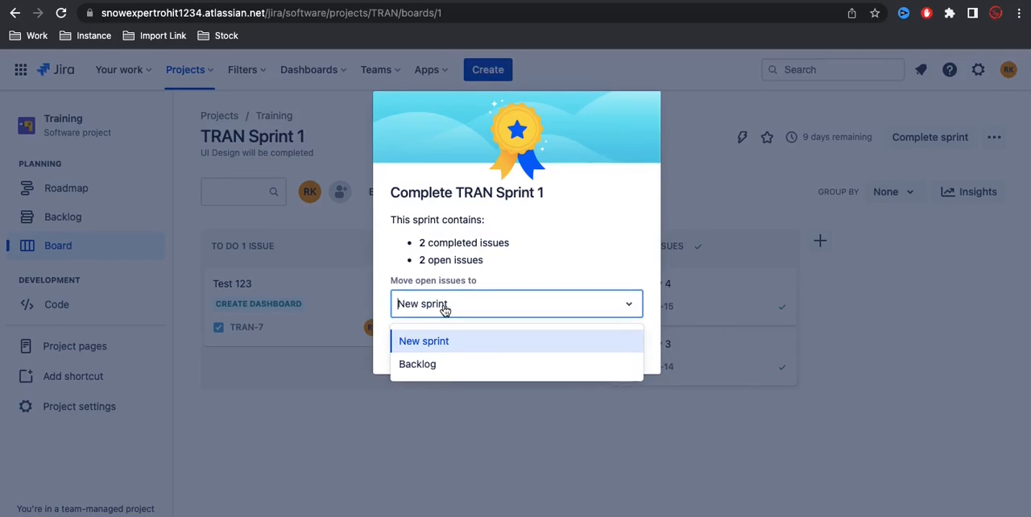
pyautogui.click(541, 224)
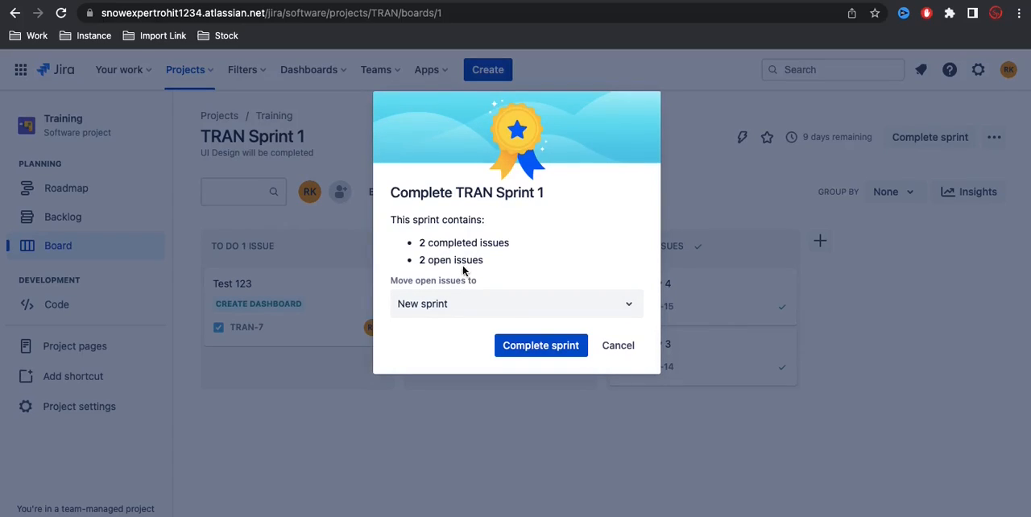
pyautogui.click(533, 346)
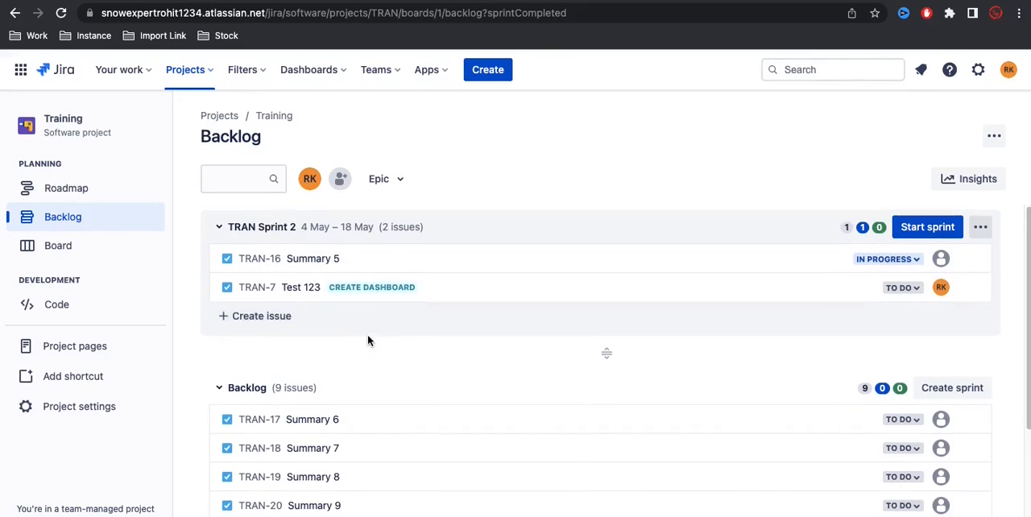
# Step: Move Summary 6 (TRAN-17), Summary 7 (TRAN-18) and Summary 8 (TRAN-19) from the backlog into TRAN Sprint 2
pyautogui.scroll(-3, 367, 338)
pyautogui.scroll(3, 367, 334)
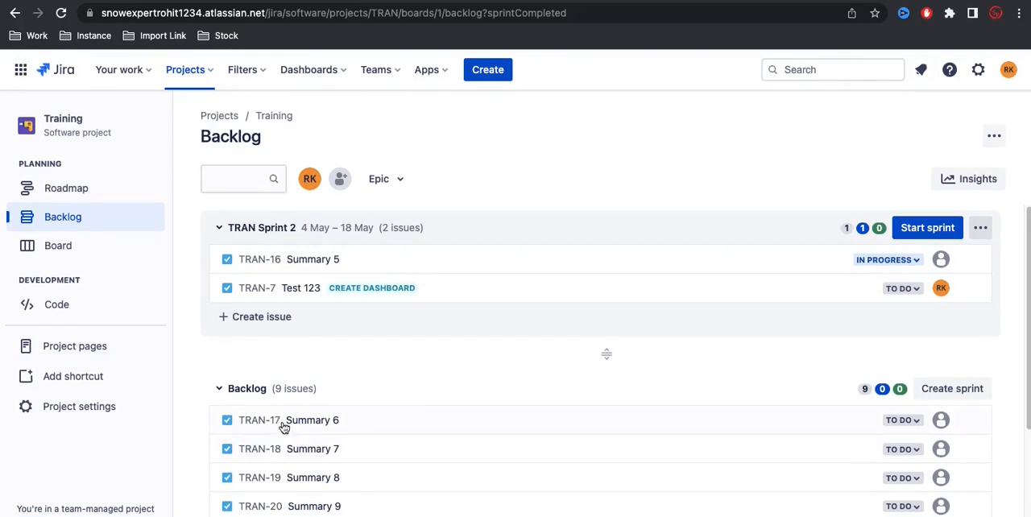
pyautogui.moveTo(281, 422); pyautogui.dragTo(270, 298)
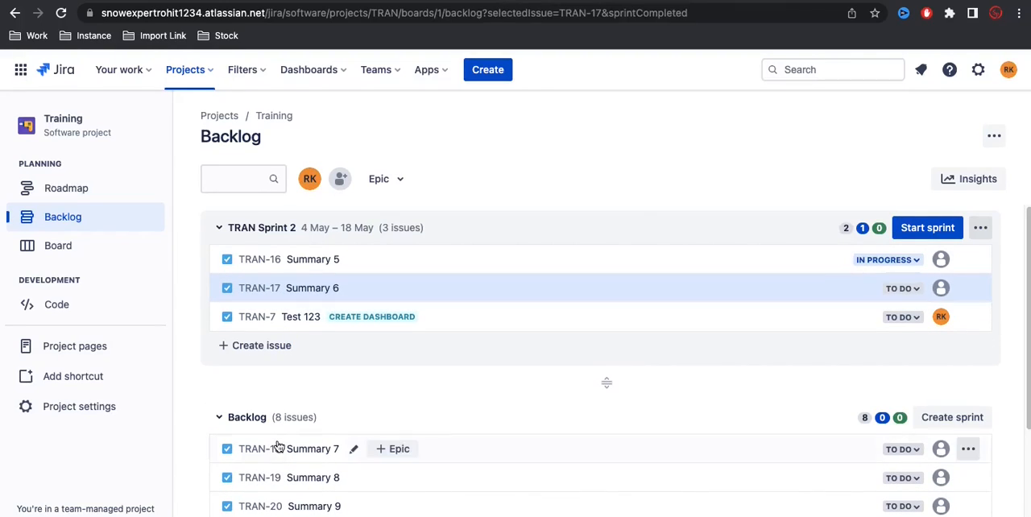
pyautogui.moveTo(286, 449); pyautogui.dragTo(306, 323)
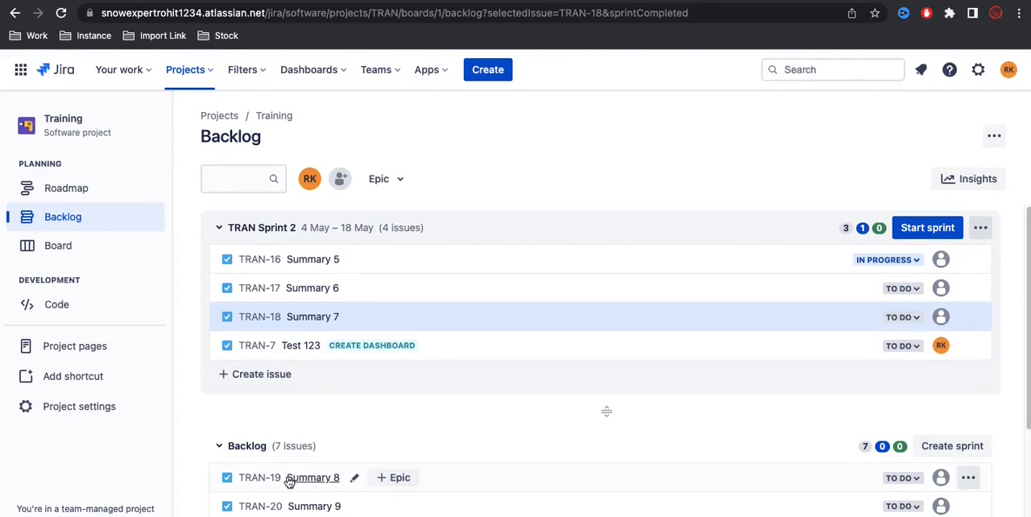
pyautogui.moveTo(308, 477); pyautogui.dragTo(308, 327)
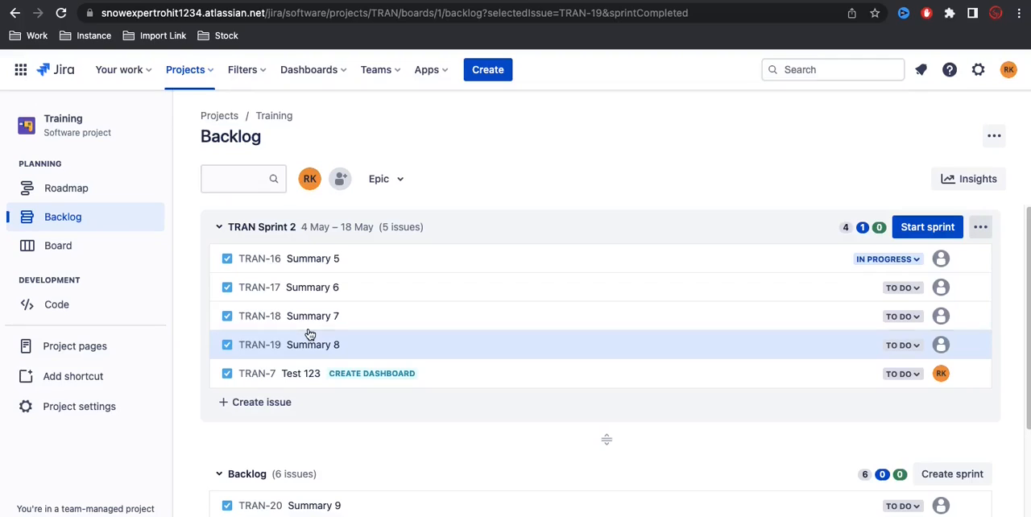
# Step: Start TRAN Sprint 2 with a duration of 1 week and dismiss the resulting notification
pyautogui.click(926, 227)
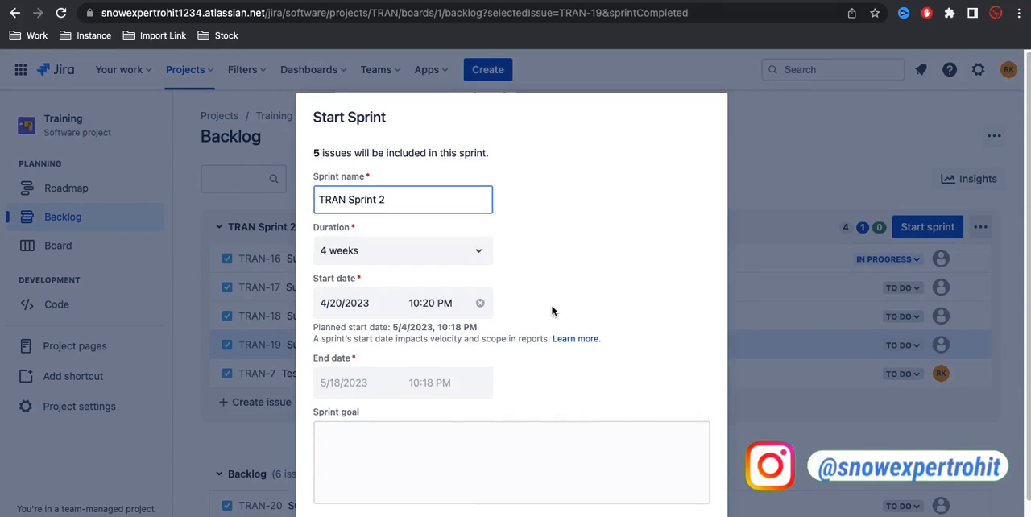
pyautogui.scroll(-1, 553, 311)
pyautogui.click(486, 244)
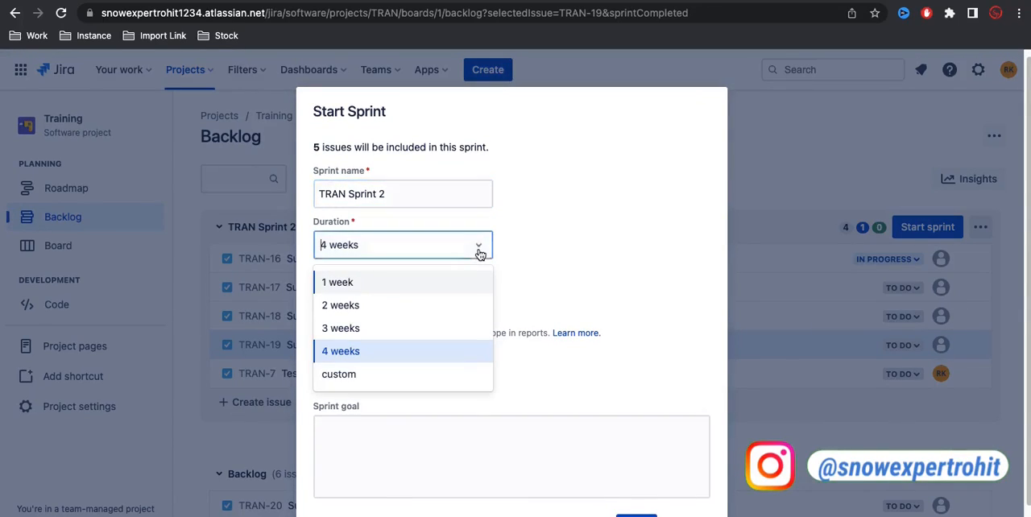
pyautogui.click(372, 288)
pyautogui.scroll(-2, 594, 278)
pyautogui.click(636, 475)
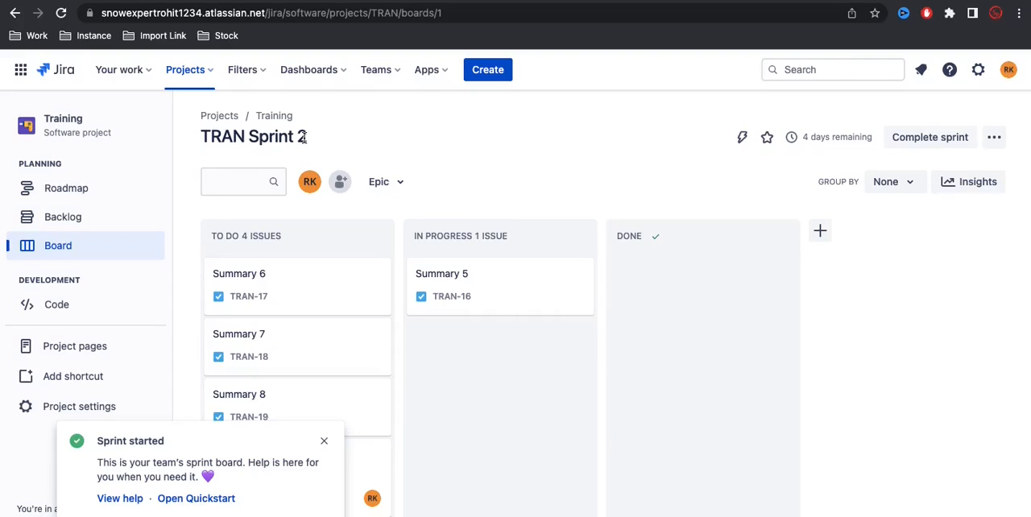
pyautogui.click(324, 441)
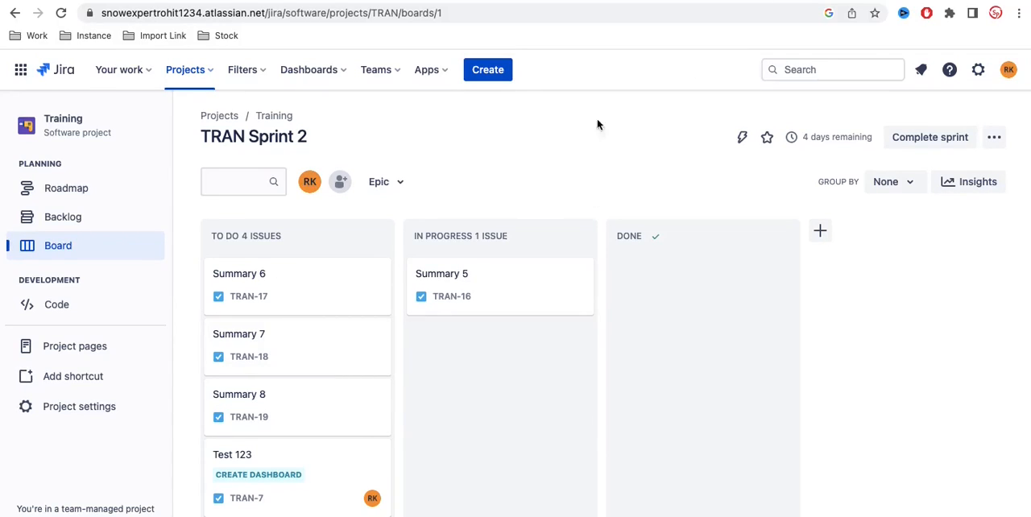
# Step: Check which issue types are offered when creating an issue in the Training project, without creating one
pyautogui.click(493, 71)
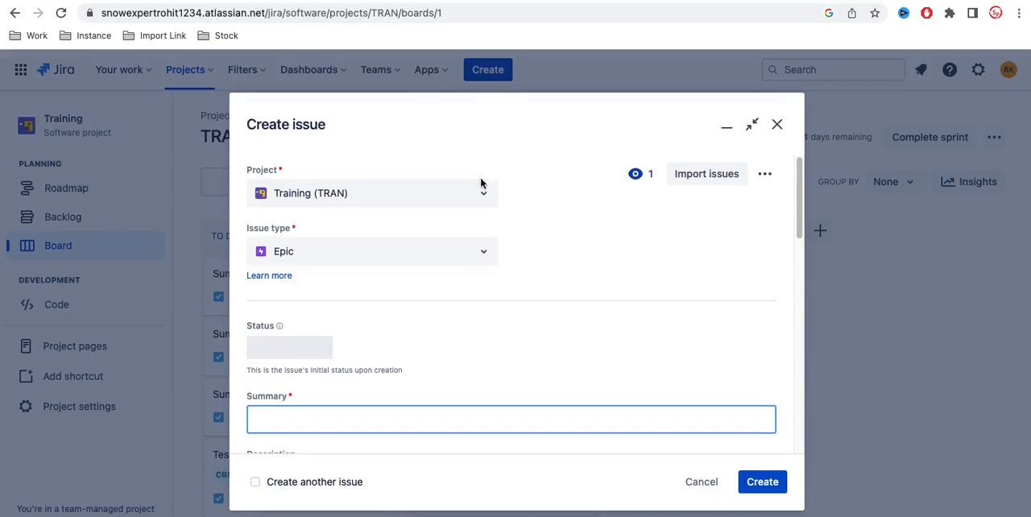
pyautogui.click(491, 258)
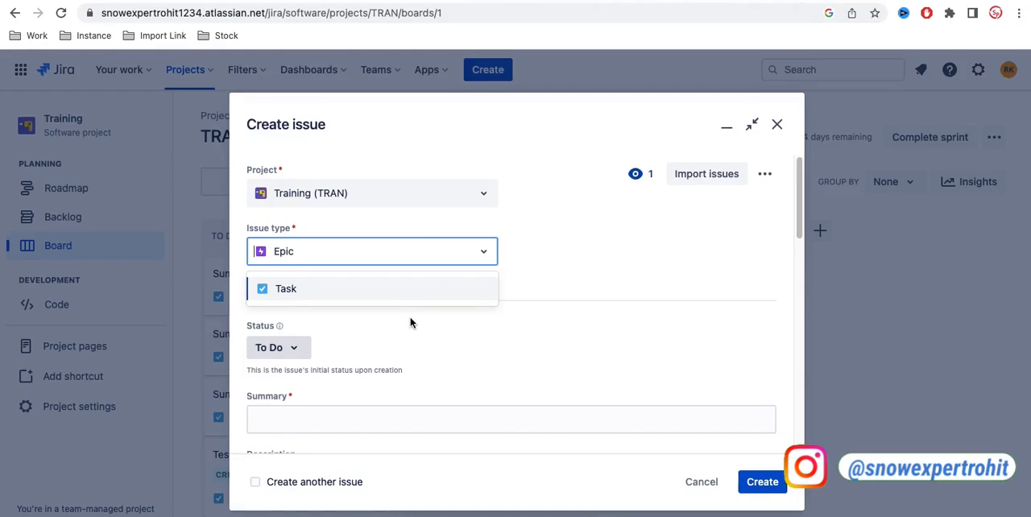
pyautogui.click(776, 124)
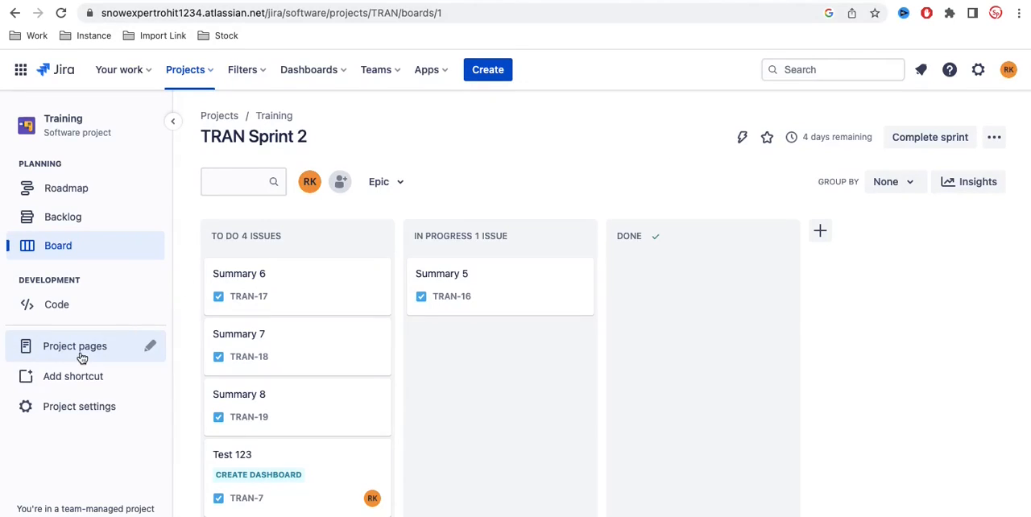
# Step: Add the suggested Story issue type in the Training project's settings
pyautogui.click(76, 407)
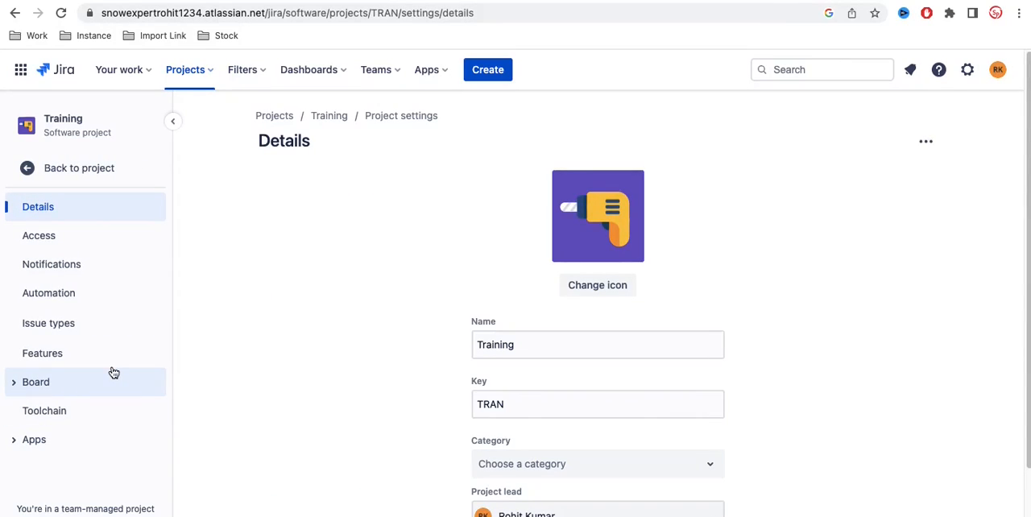
pyautogui.click(75, 334)
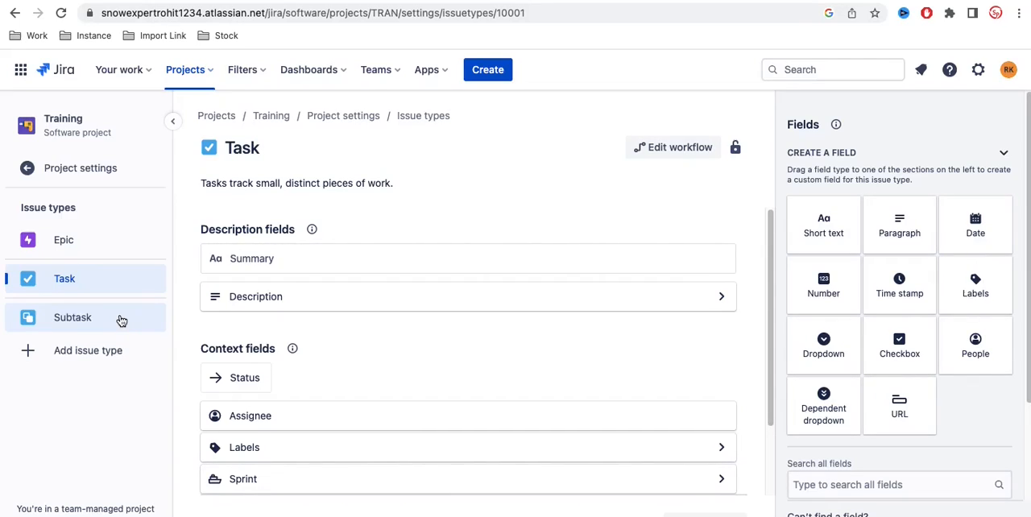
pyautogui.click(100, 354)
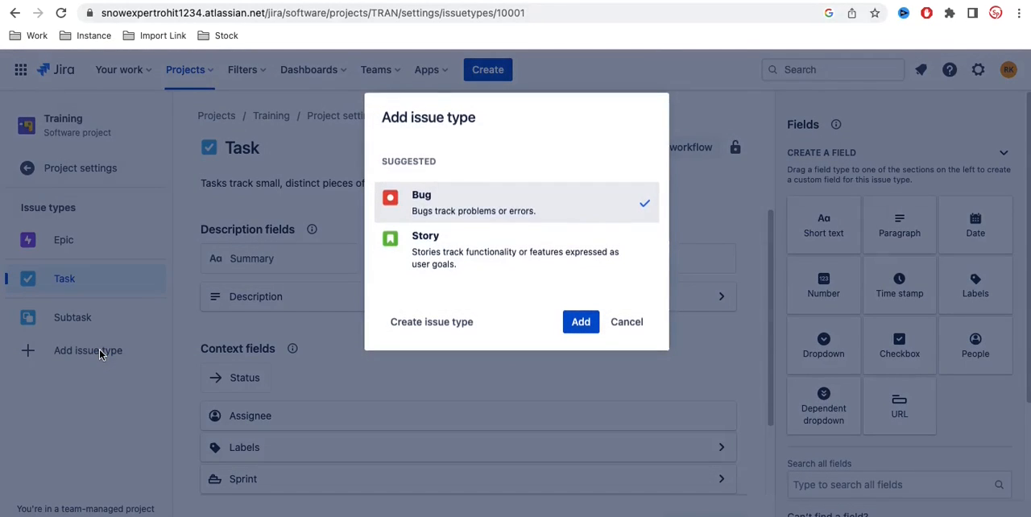
pyautogui.click(465, 251)
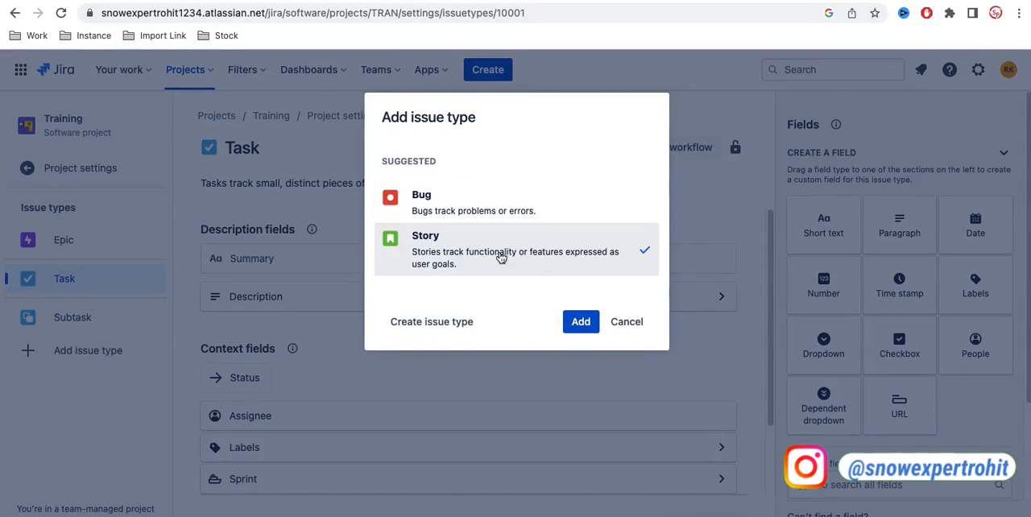
pyautogui.click(581, 322)
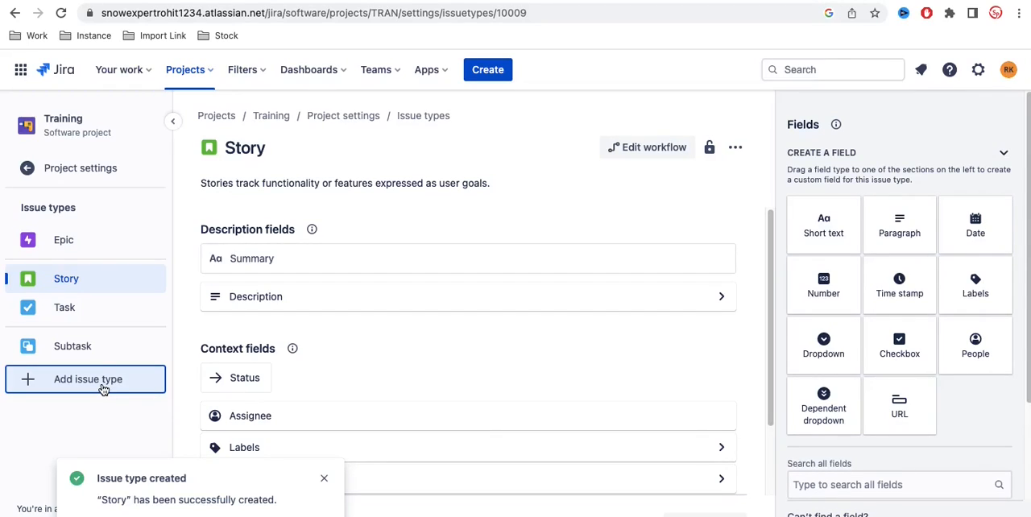
# Step: Add the suggested Bug issue type to the Training project and return to the sprint board
pyautogui.click(103, 389)
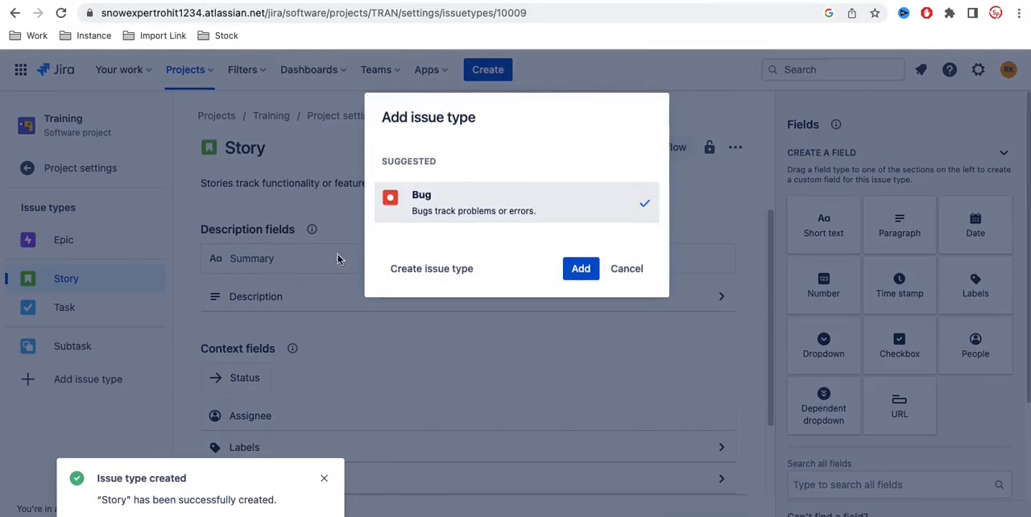
pyautogui.click(580, 269)
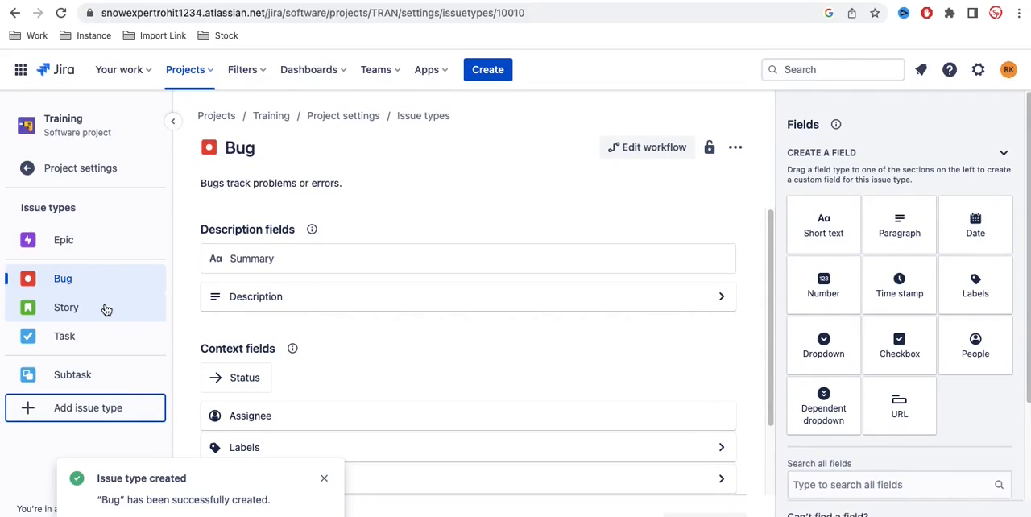
pyautogui.click(83, 169)
pyautogui.click(86, 171)
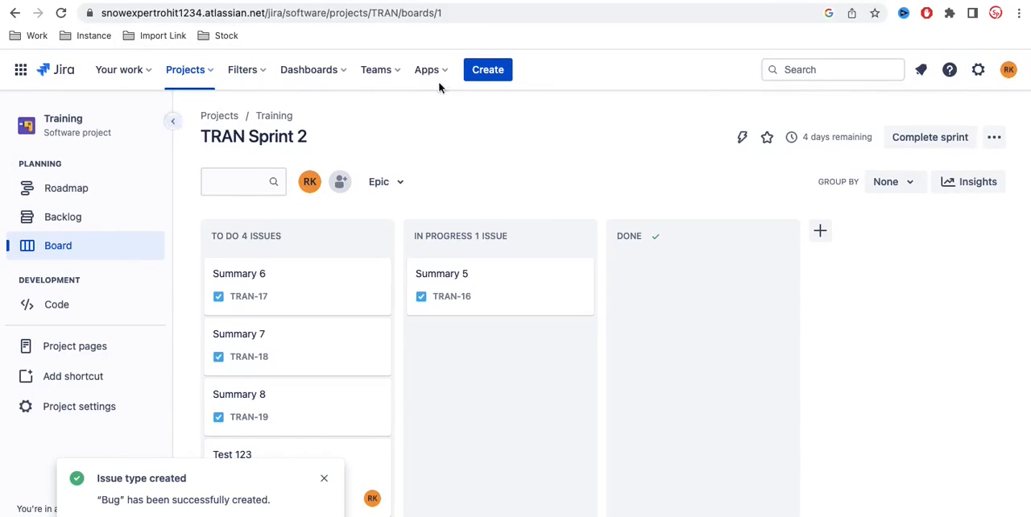
# Step: Start a new issue in the Training project and set its issue type to Story
pyautogui.click(493, 74)
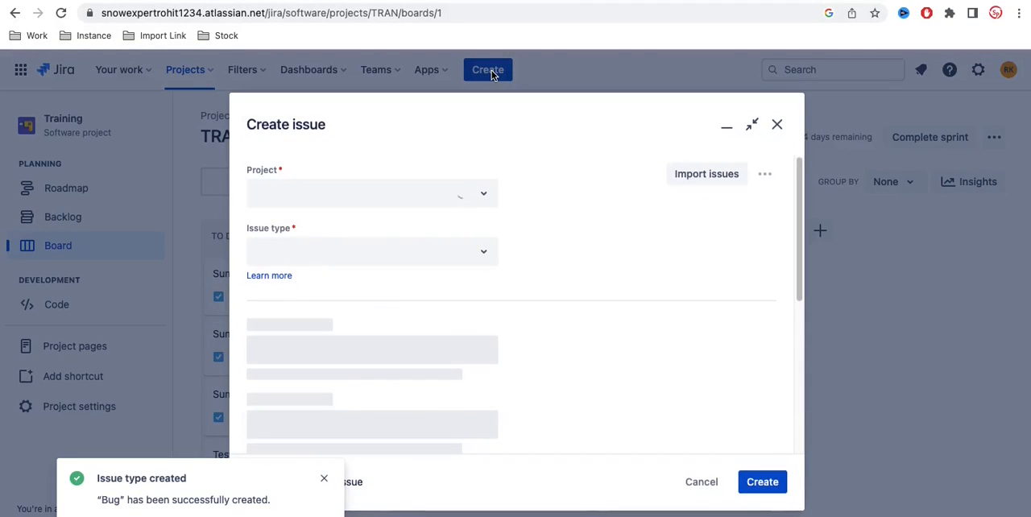
pyautogui.scroll(-1, 599, 238)
pyautogui.scroll(1, 599, 237)
pyautogui.scroll(1, 599, 237)
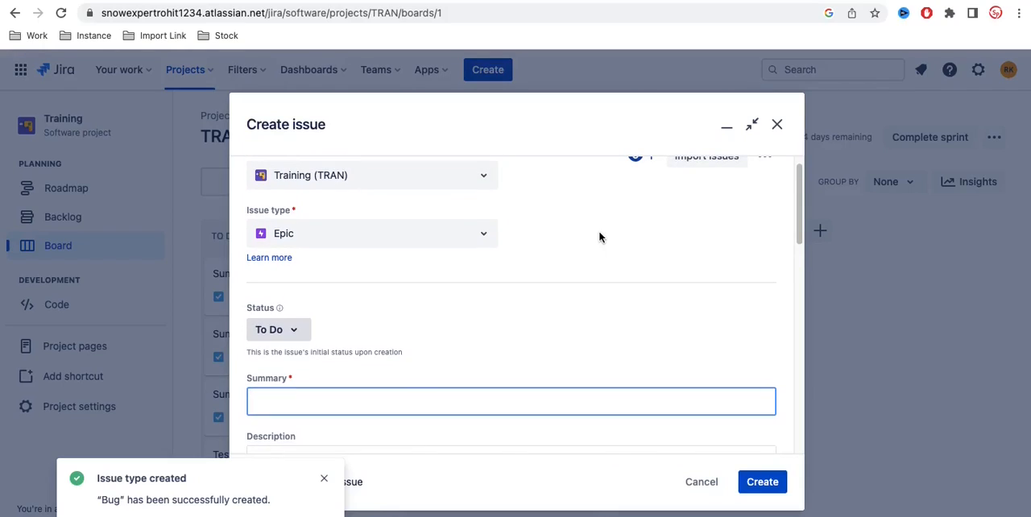
pyautogui.click(476, 232)
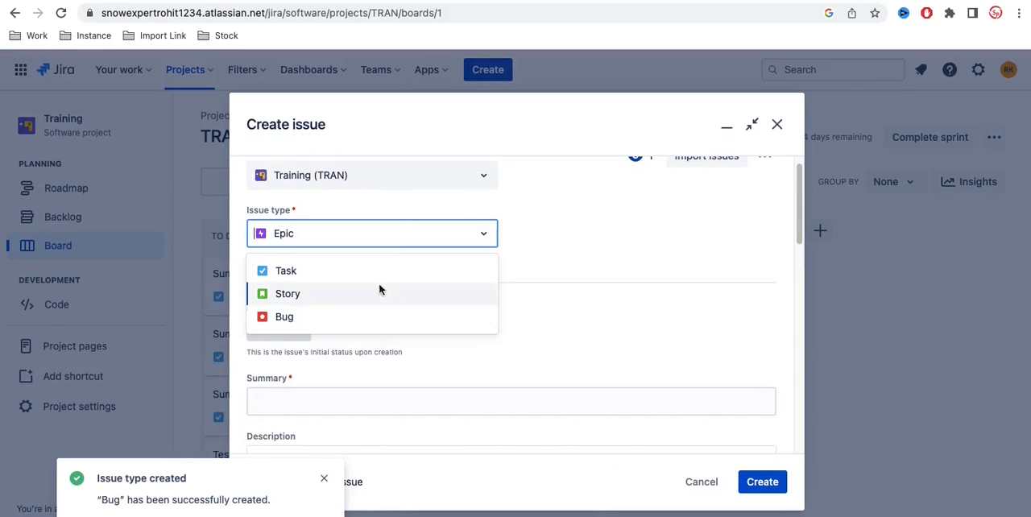
pyautogui.click(326, 294)
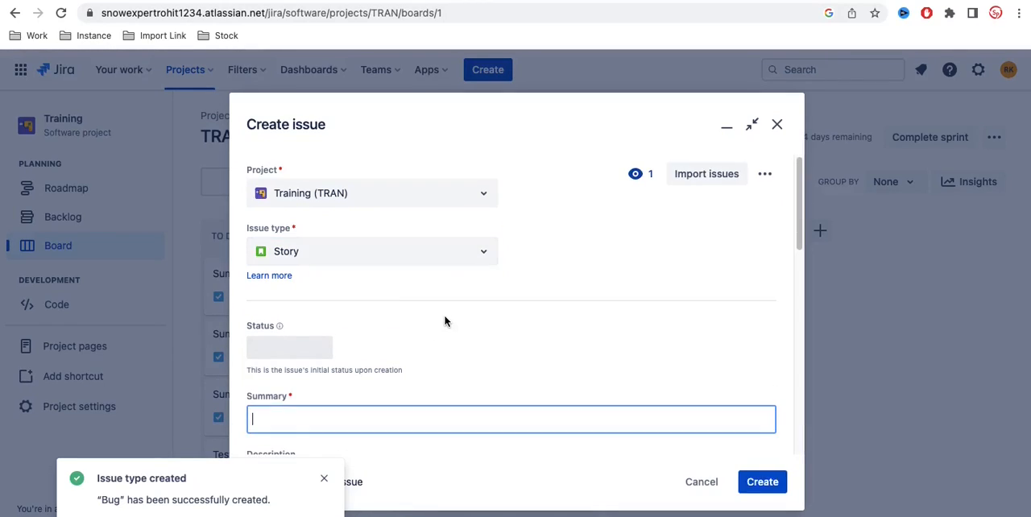
# Step: Give the new story the summary "Story 1" and create it
pyautogui.scroll(-5, 444, 321)
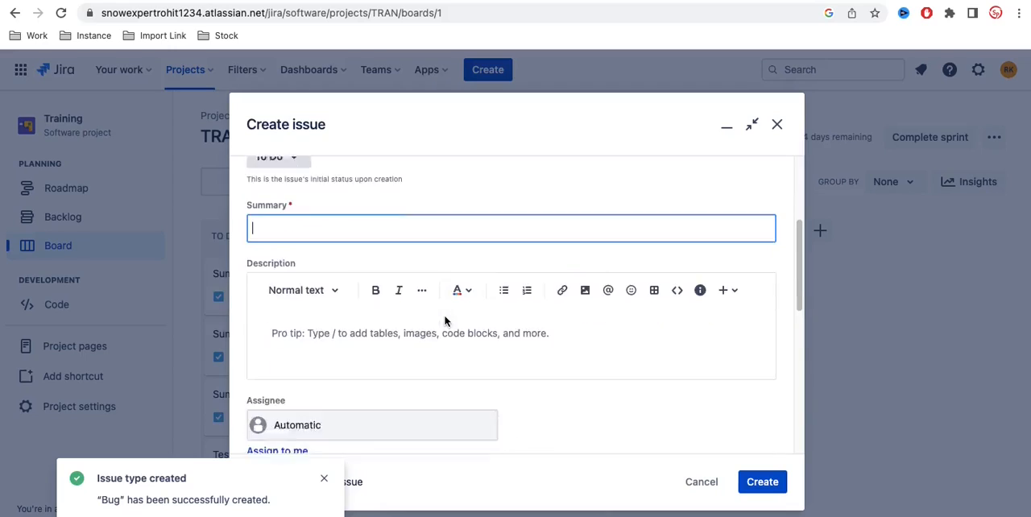
pyautogui.scroll(2, 445, 320)
pyautogui.scroll(-5, 444, 321)
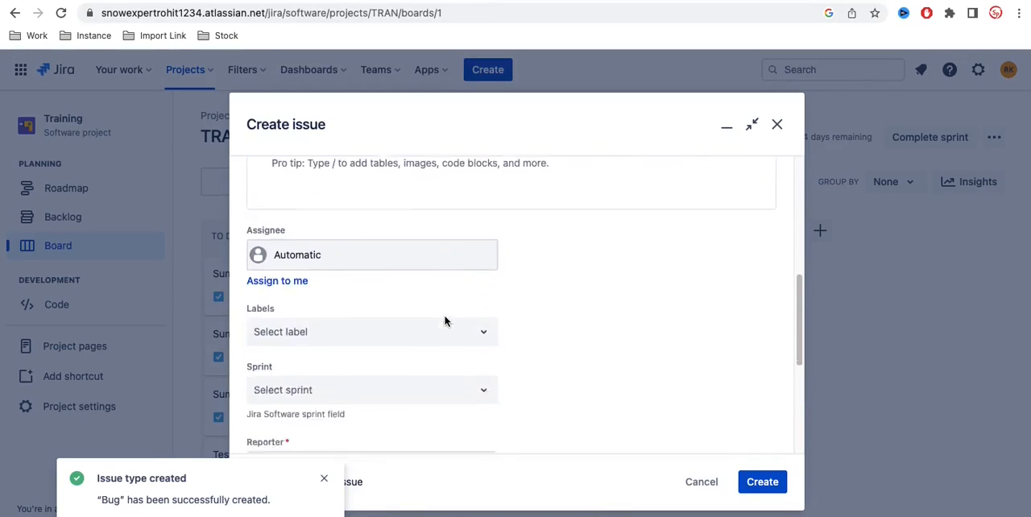
pyautogui.scroll(5, 635, 368)
pyautogui.write('St')
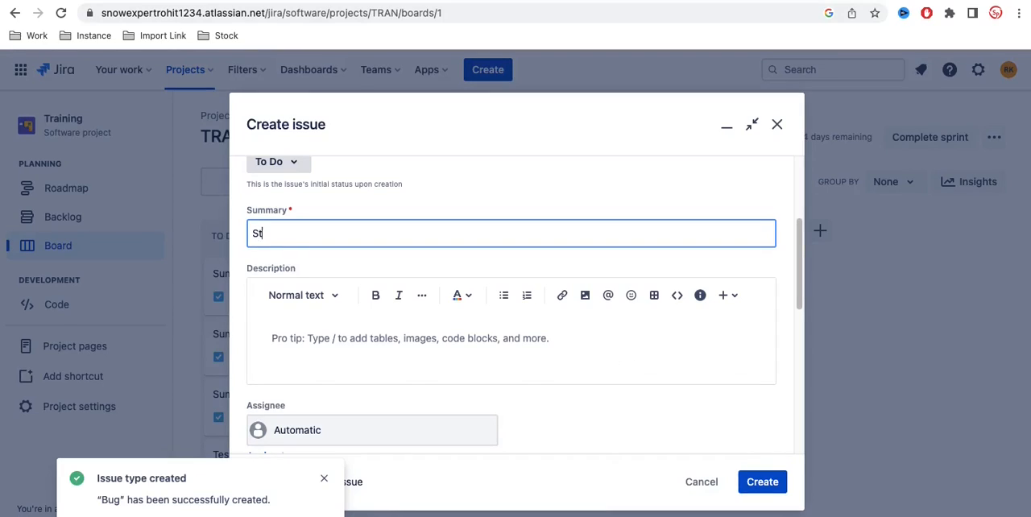
pyautogui.write('ory 1')
pyautogui.click(763, 481)
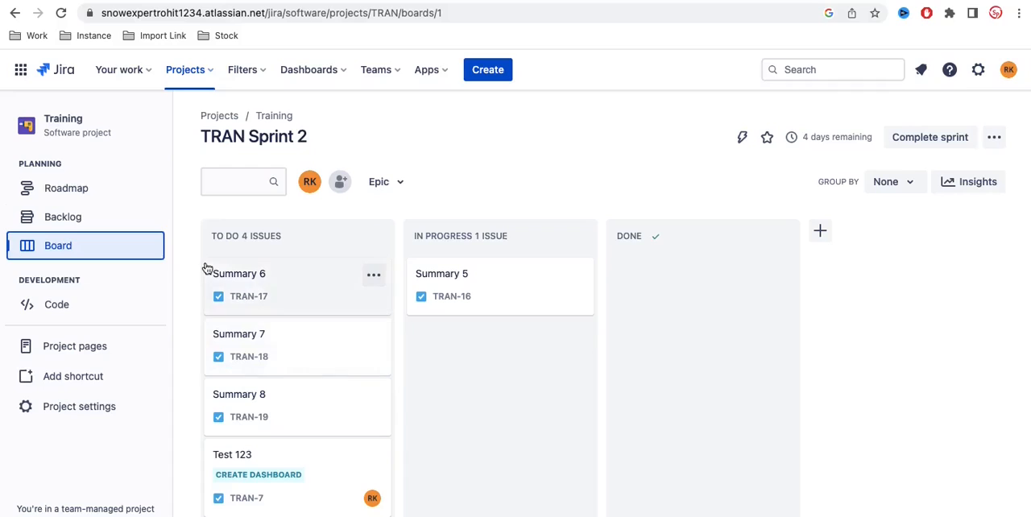
# Step: Check the Training project's backlog for the newly created story
pyautogui.click(86, 217)
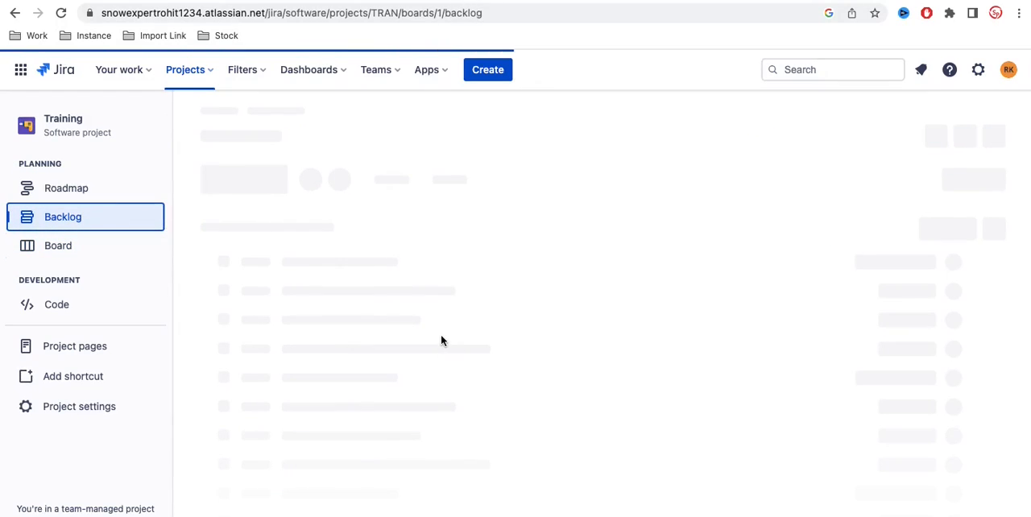
pyautogui.scroll(-3, 443, 342)
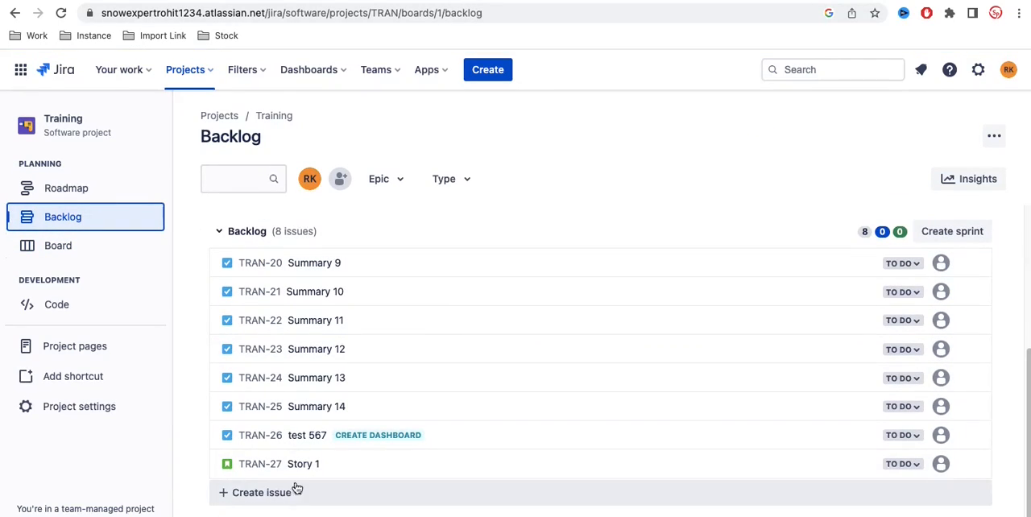
pyautogui.moveTo(266, 469)
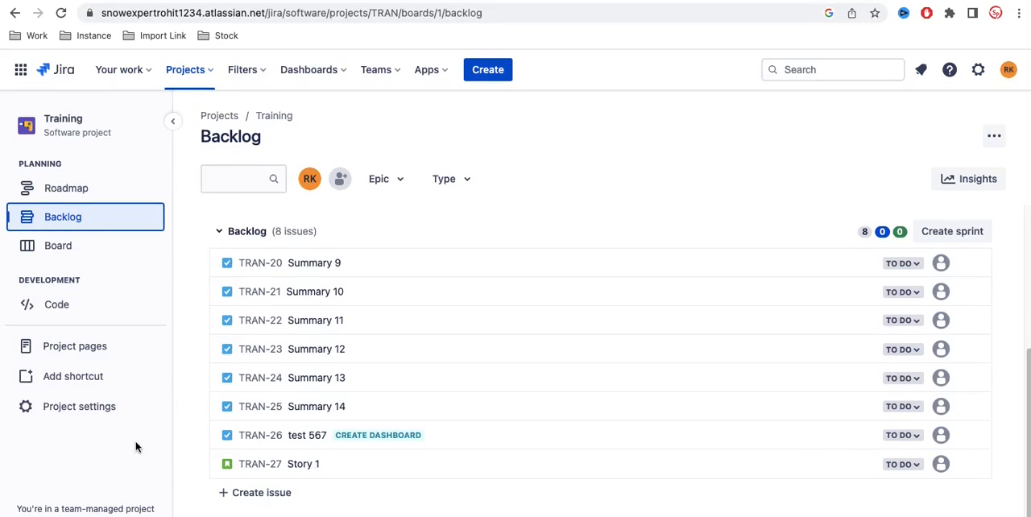
# Step: Start a custom issue type named "Enhancement" in the Training project's settings
pyautogui.click(97, 408)
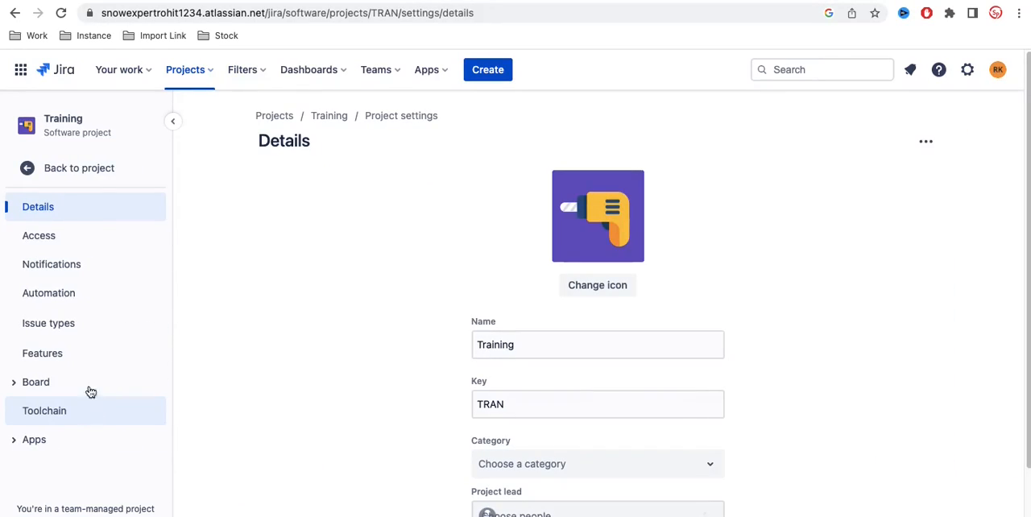
pyautogui.click(69, 326)
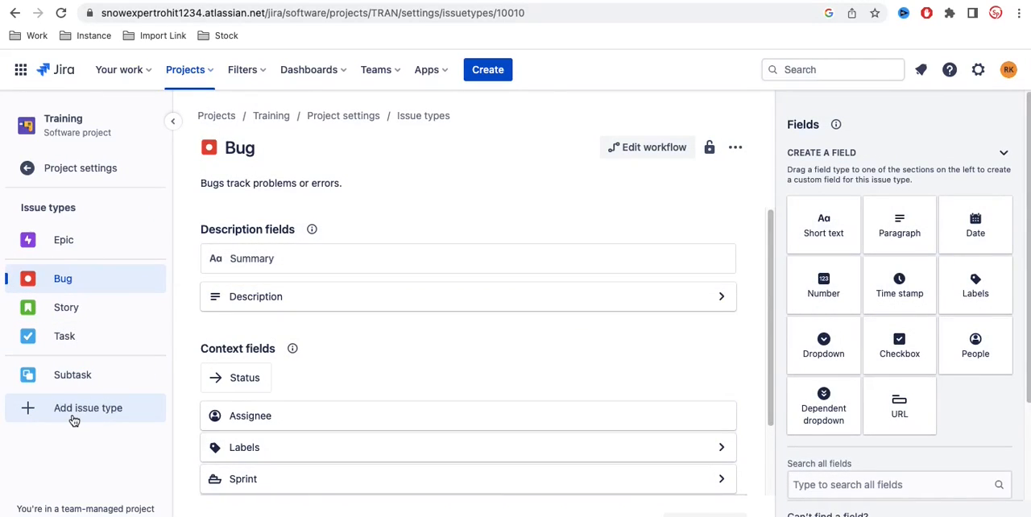
pyautogui.click(74, 418)
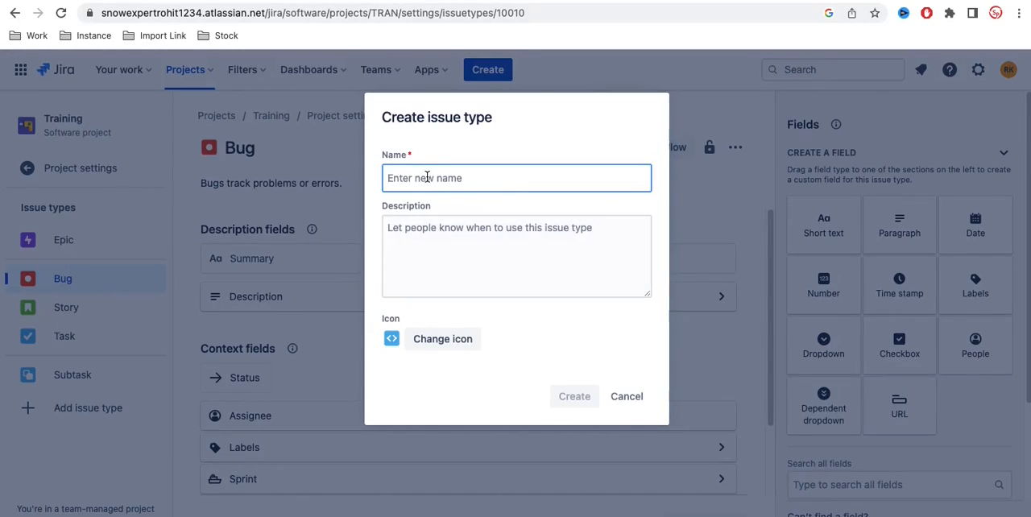
pyautogui.write('Enhancement')
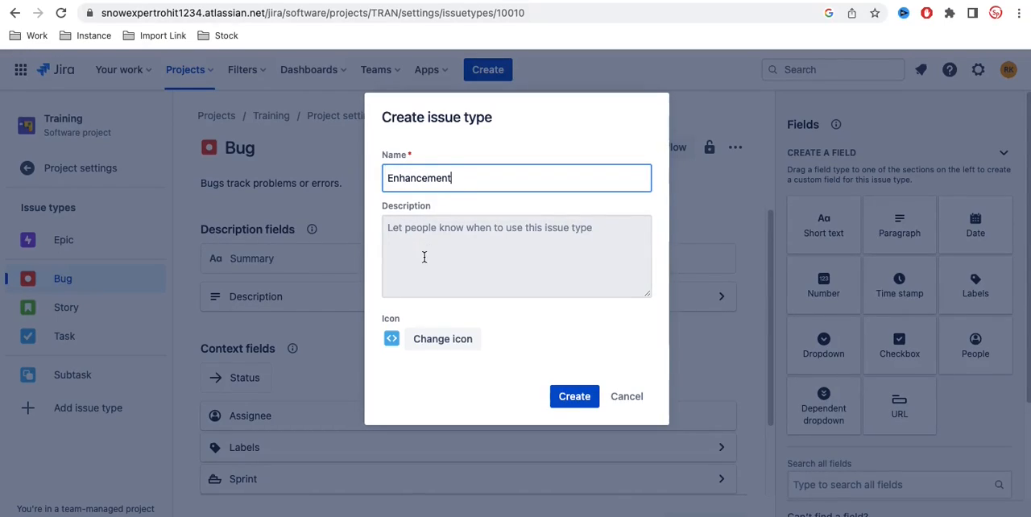
# Step: Choose the red pulse-line icon for the Enhancement issue type and create the type
pyautogui.click(432, 339)
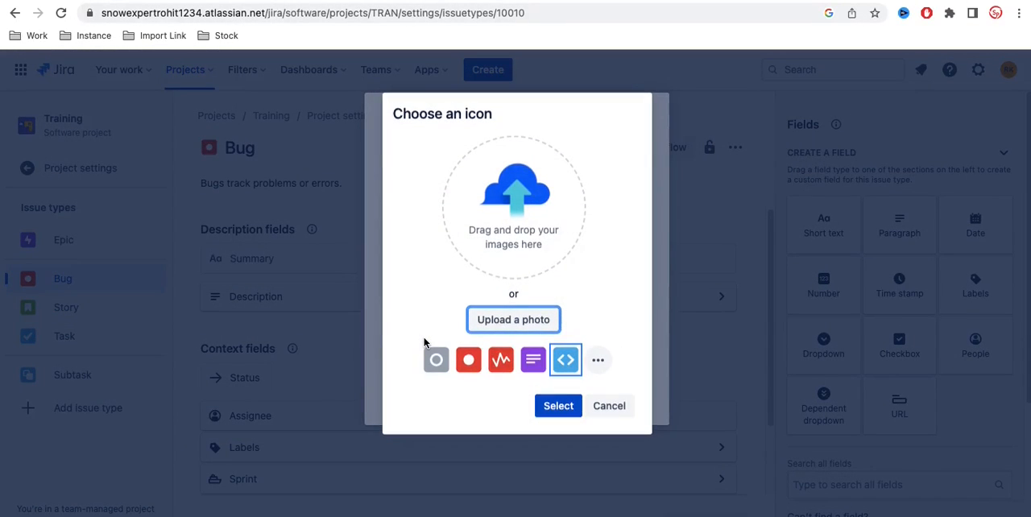
pyautogui.click(496, 364)
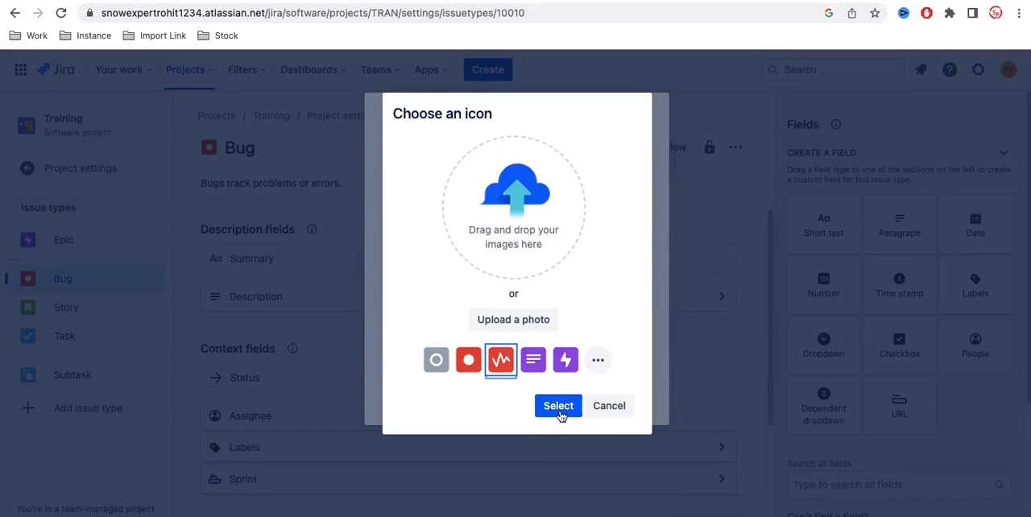
pyautogui.click(560, 413)
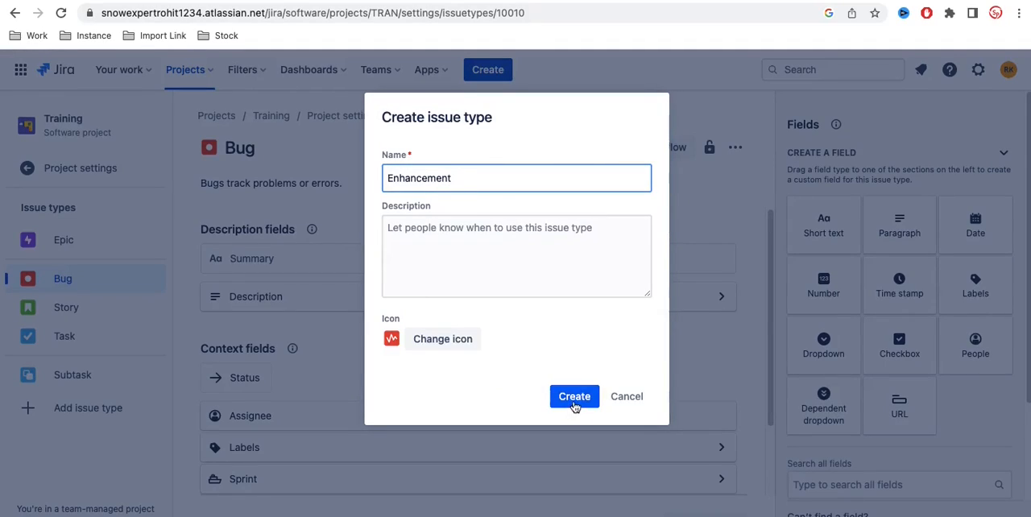
pyautogui.click(575, 402)
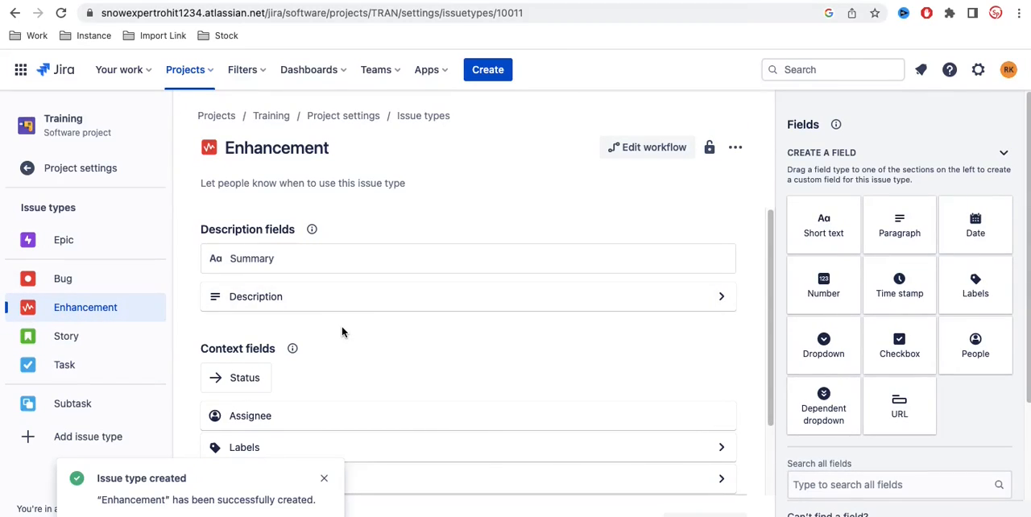
# Step: Review the fields of the Enhancement issue type and return to the Training project's backlog
pyautogui.scroll(-2, 343, 332)
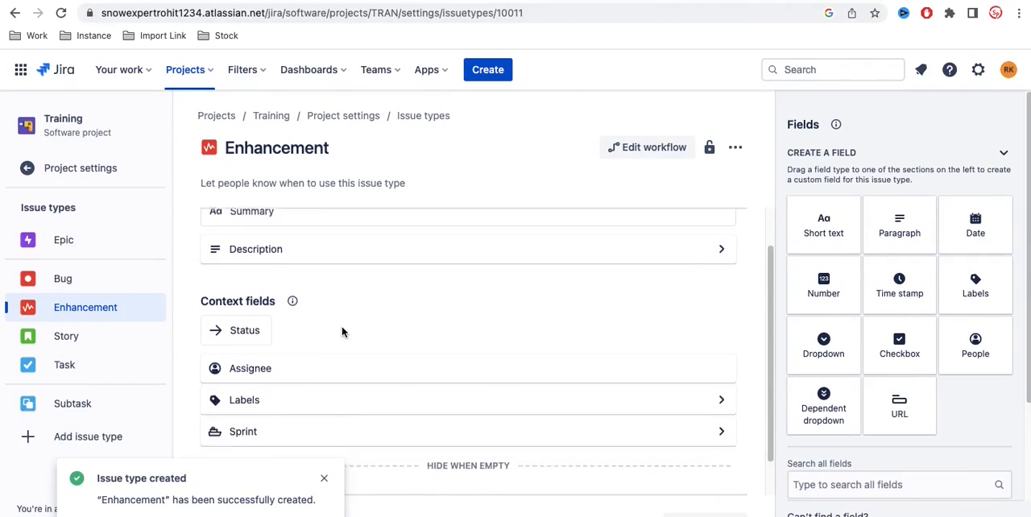
pyautogui.click(324, 478)
pyautogui.scroll(2, 360, 311)
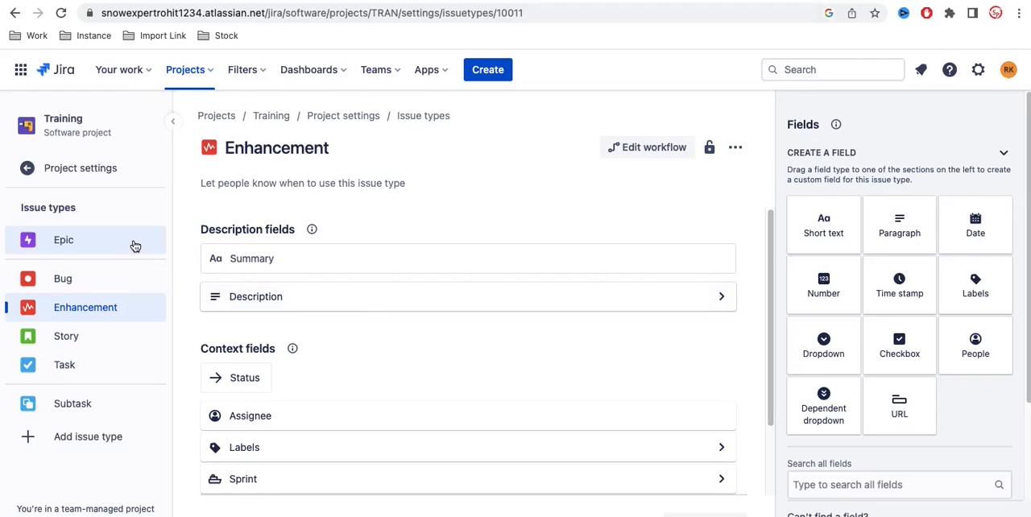
pyautogui.click(83, 170)
pyautogui.click(84, 168)
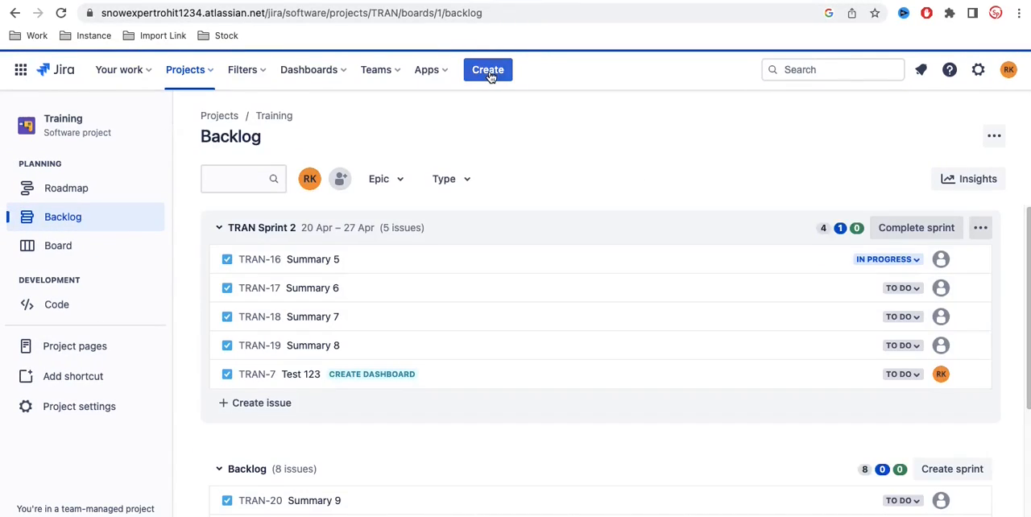
# Step: Check whether Enhancement is offered as an issue type for a new issue, without creating one
pyautogui.click(489, 70)
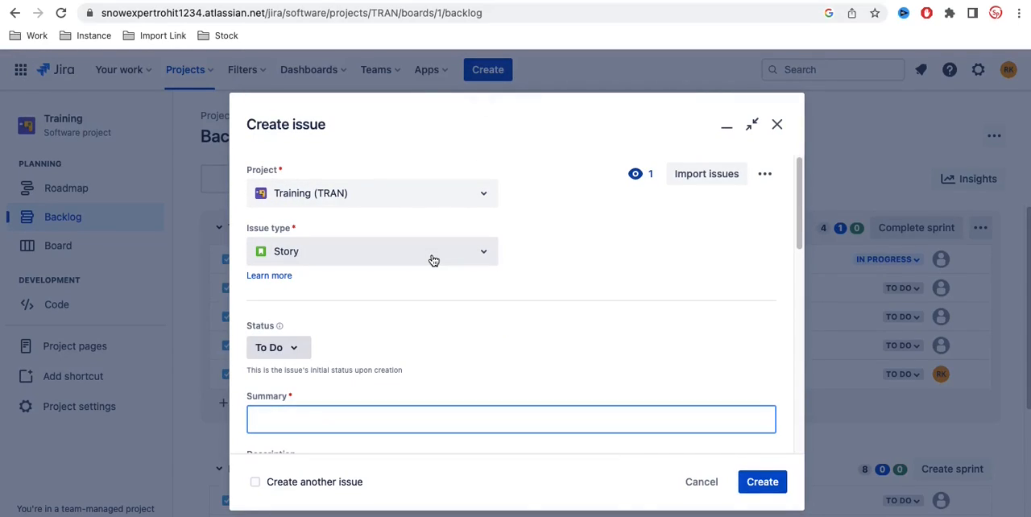
pyautogui.click(471, 260)
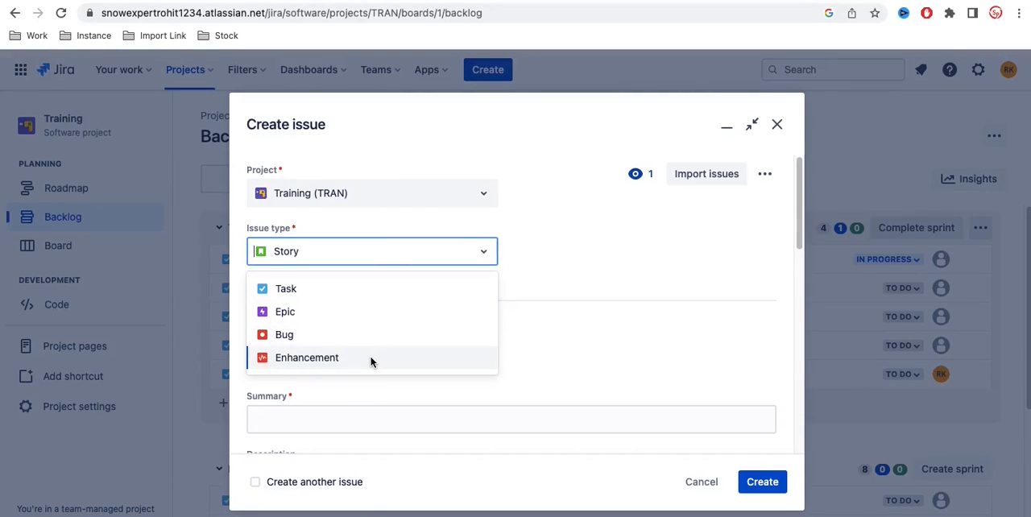
pyautogui.scroll(-5, 674, 386)
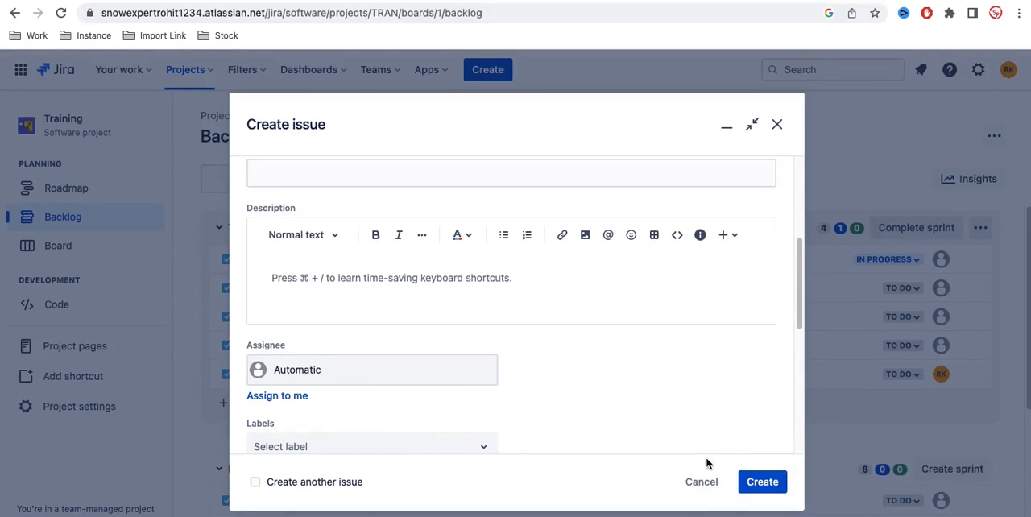
pyautogui.click(704, 483)
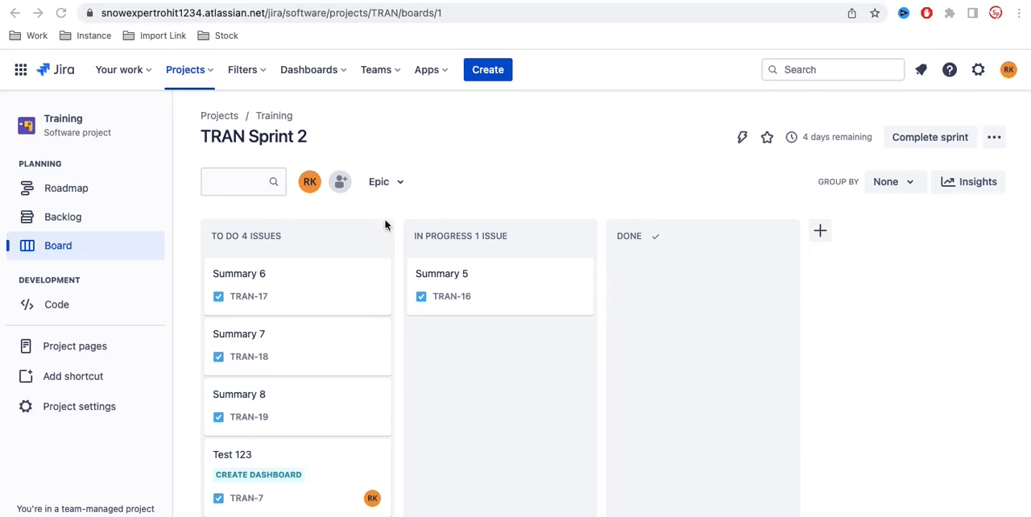
# Step: From the TRAN Sprint 2 board, review the fields offered for a new Story issue and discard the form
pyautogui.scroll(-1, 292, 352)
pyautogui.scroll(1, 292, 354)
pyautogui.click(489, 73)
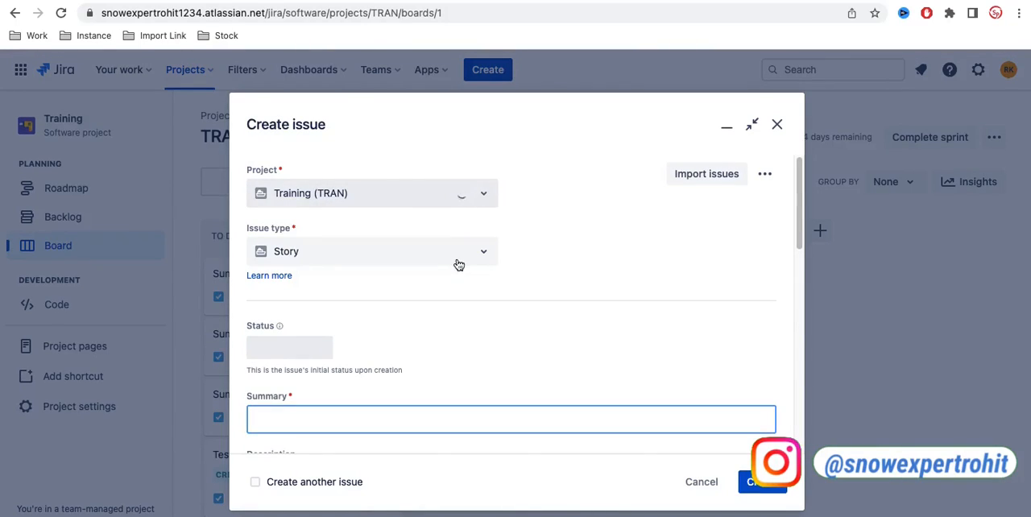
pyautogui.scroll(-10, 540, 313)
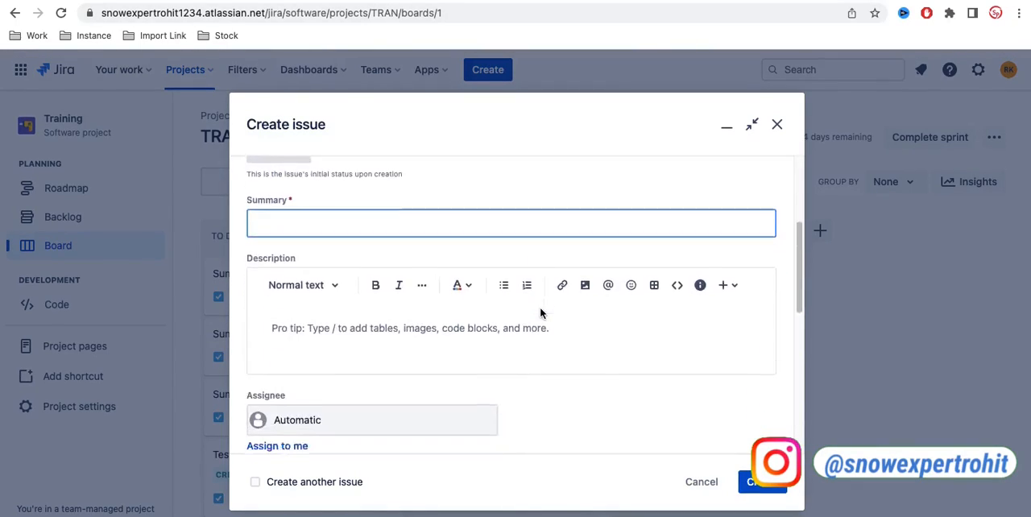
pyautogui.scroll(-5, 541, 312)
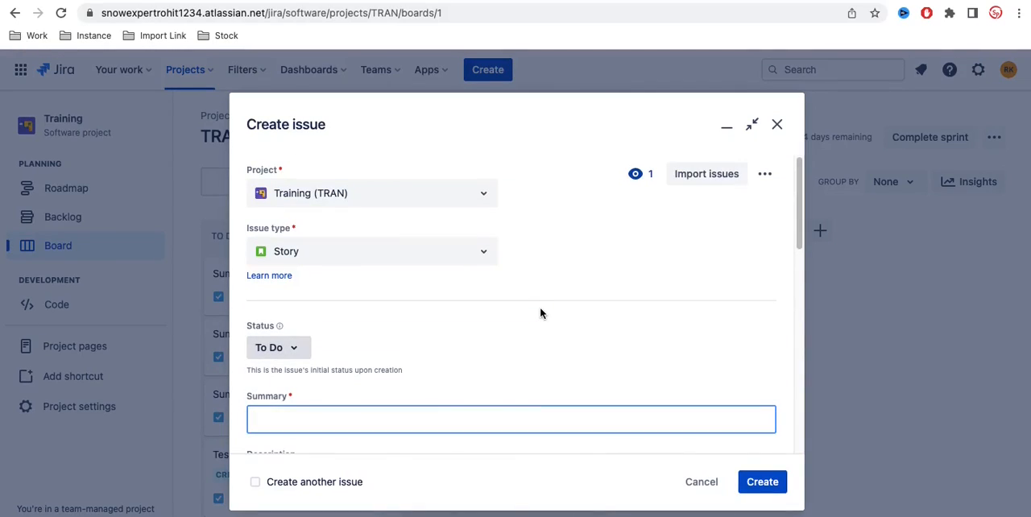
pyautogui.click(777, 125)
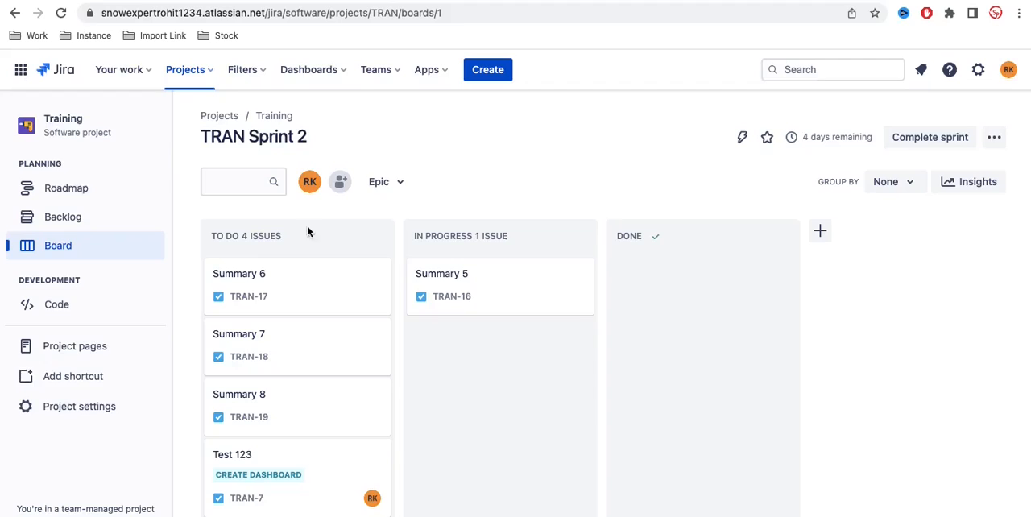
# Step: Enable the Estimation feature in the Training project's settings, using Story points as the estimation method
pyautogui.click(58, 413)
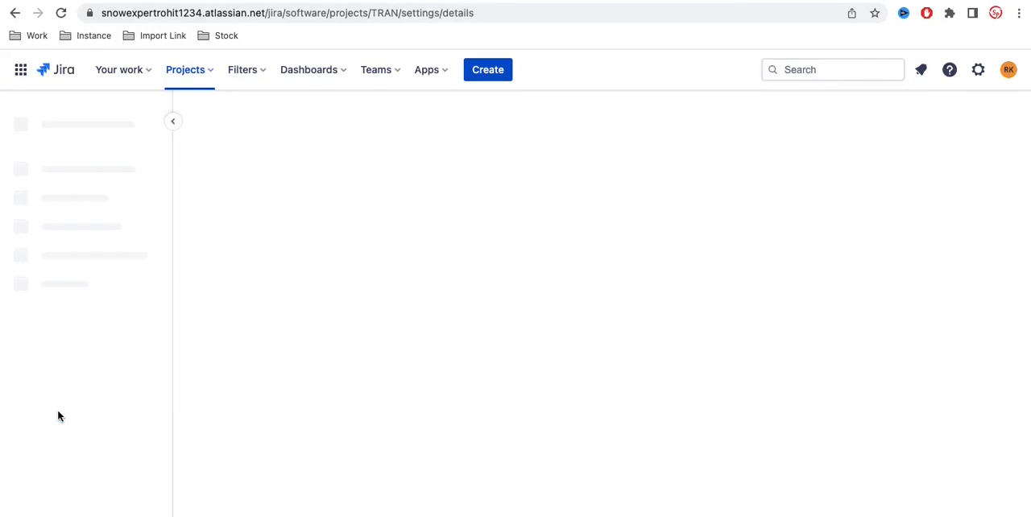
pyautogui.click(80, 357)
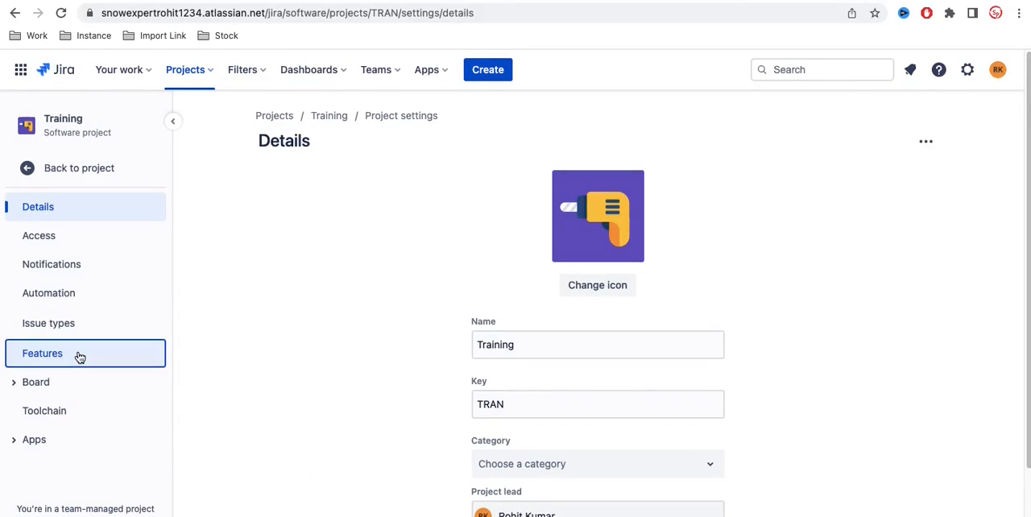
pyautogui.scroll(-1, 571, 296)
pyautogui.scroll(-4, 571, 295)
pyautogui.scroll(-2, 570, 296)
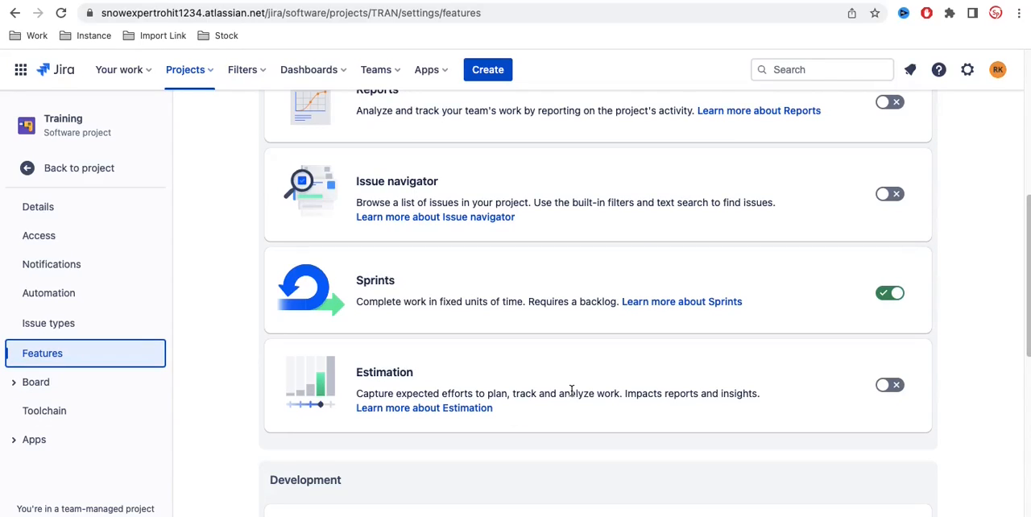
pyautogui.click(891, 386)
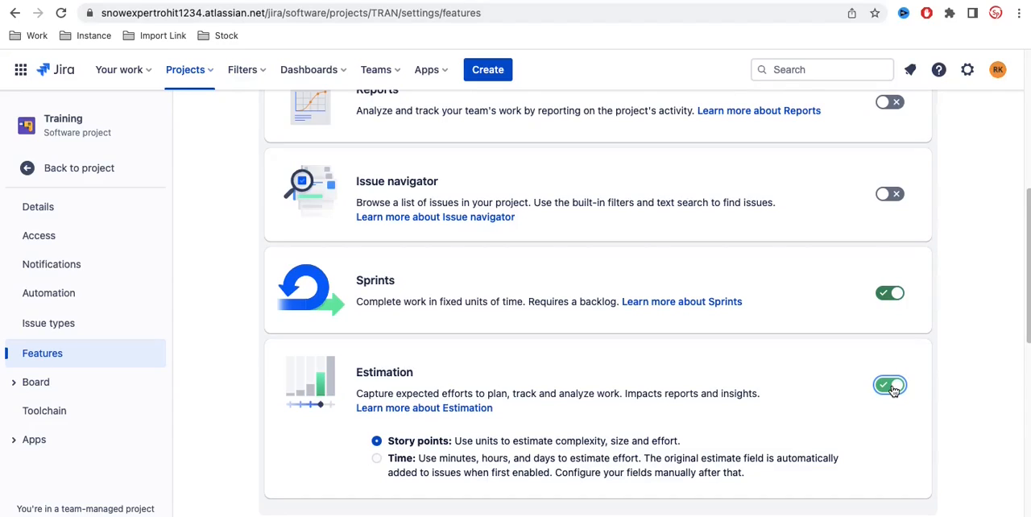
pyautogui.scroll(-1, 756, 398)
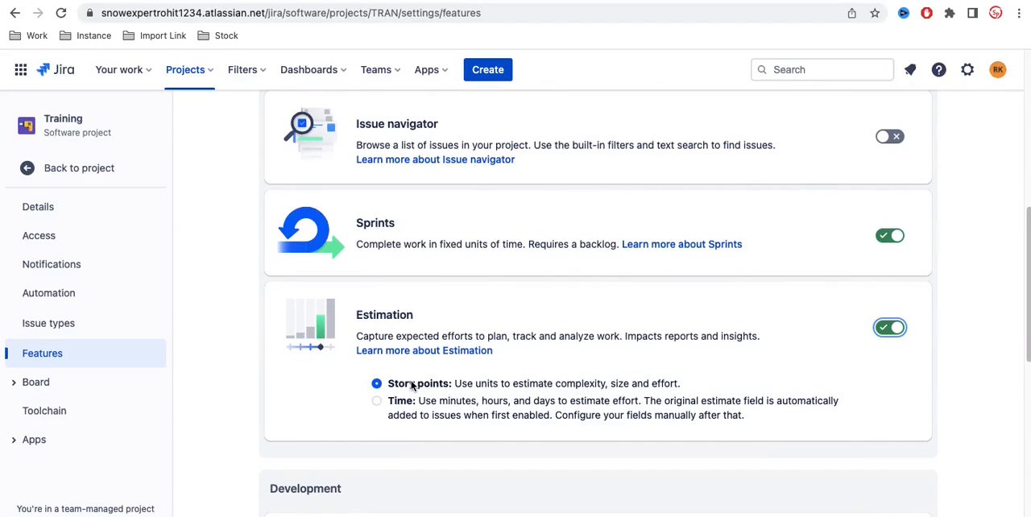
# Step: Try the Time estimation method in the Training project's Estimation feature and switch back to Story points
pyautogui.click(377, 402)
pyautogui.click(377, 385)
pyautogui.click(377, 401)
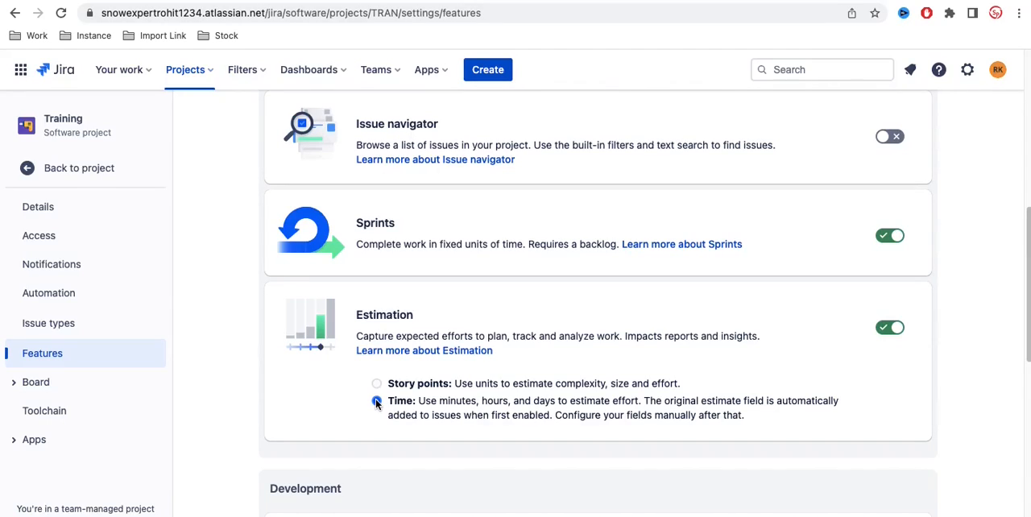
pyautogui.click(377, 385)
# Step: Return to the Training project's board, review the estimate fields in a new Story issue's form, and discard the form
pyautogui.click(67, 166)
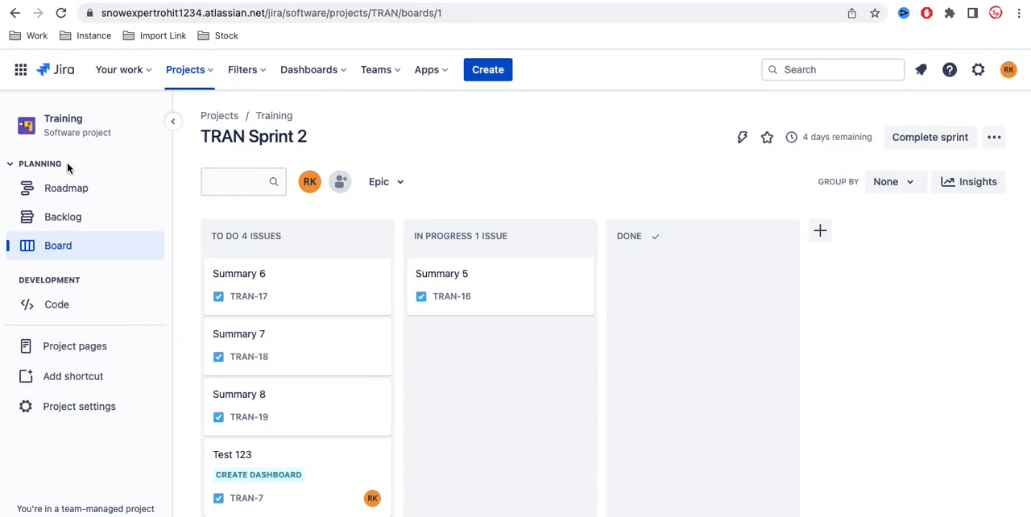
pyautogui.click(497, 72)
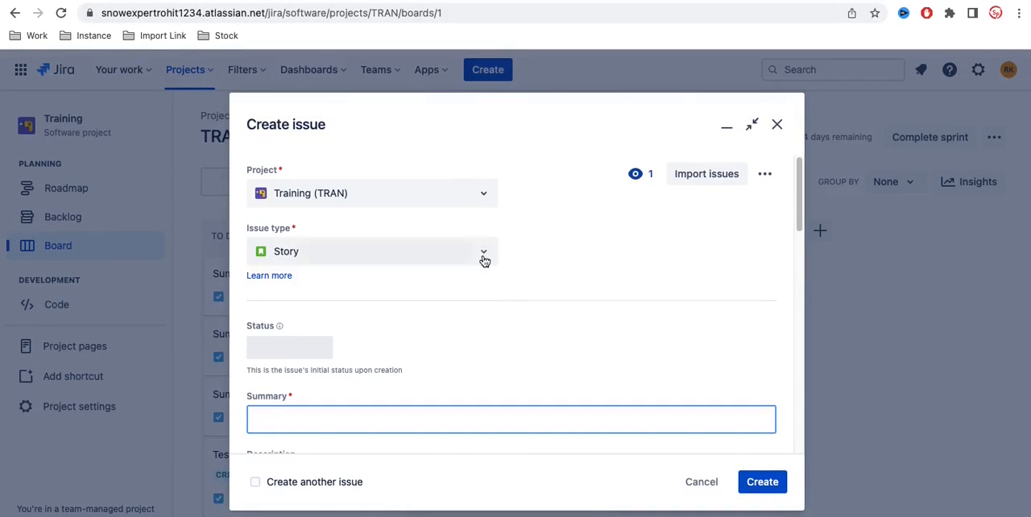
pyautogui.scroll(-5, 483, 260)
pyautogui.scroll(-10, 483, 260)
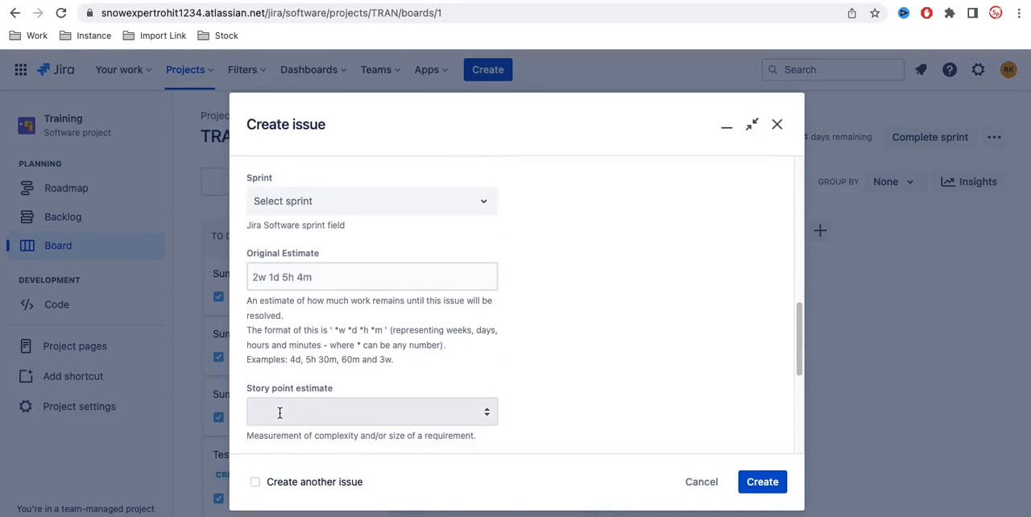
pyautogui.scroll(-1, 280, 413)
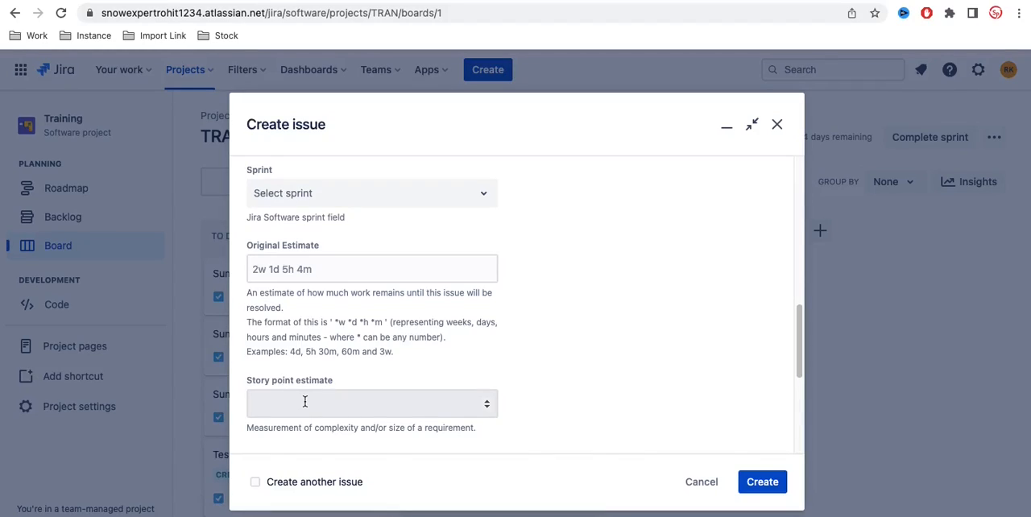
pyautogui.click(701, 482)
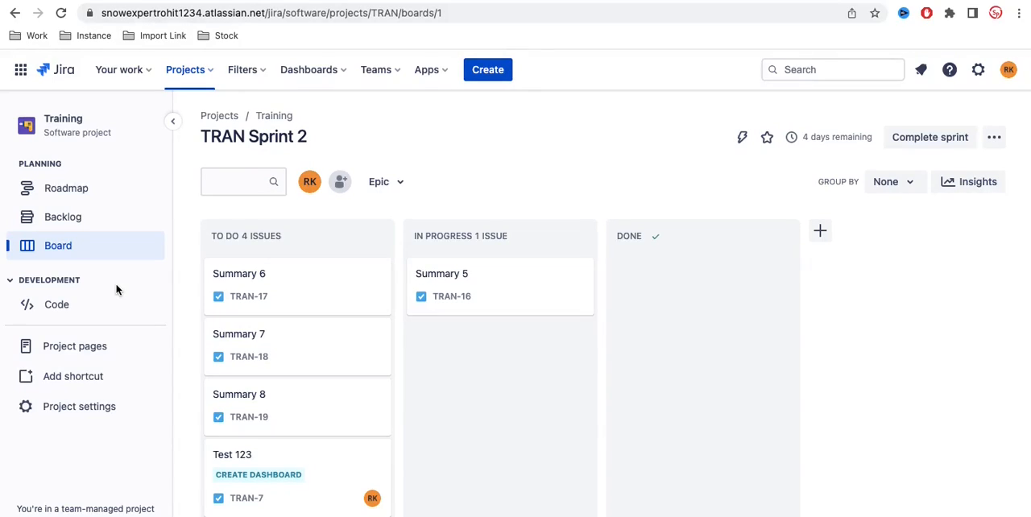
# Step: In the Training backlog, set the story point estimate of TRAN-16 (Summary 5) to 5 and close the issue's details
pyautogui.click(71, 218)
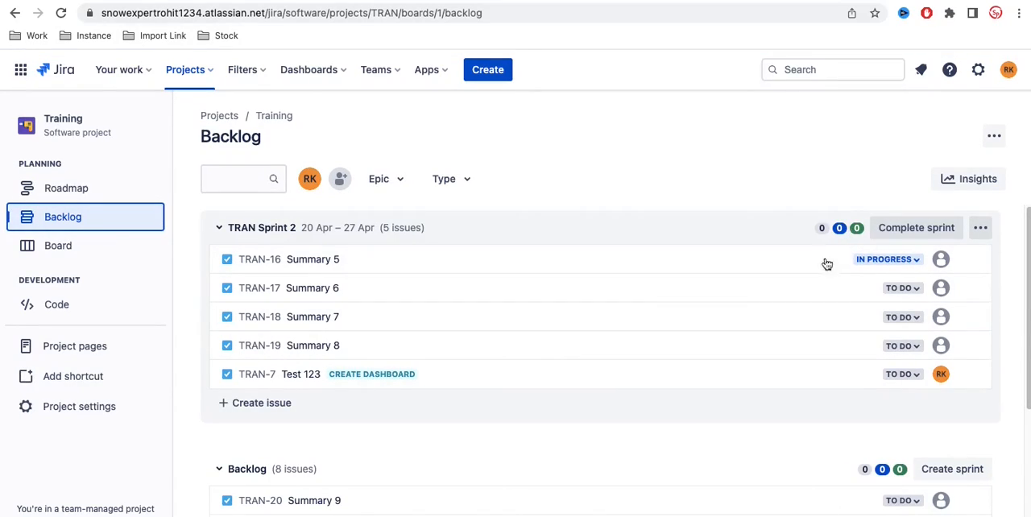
pyautogui.click(311, 266)
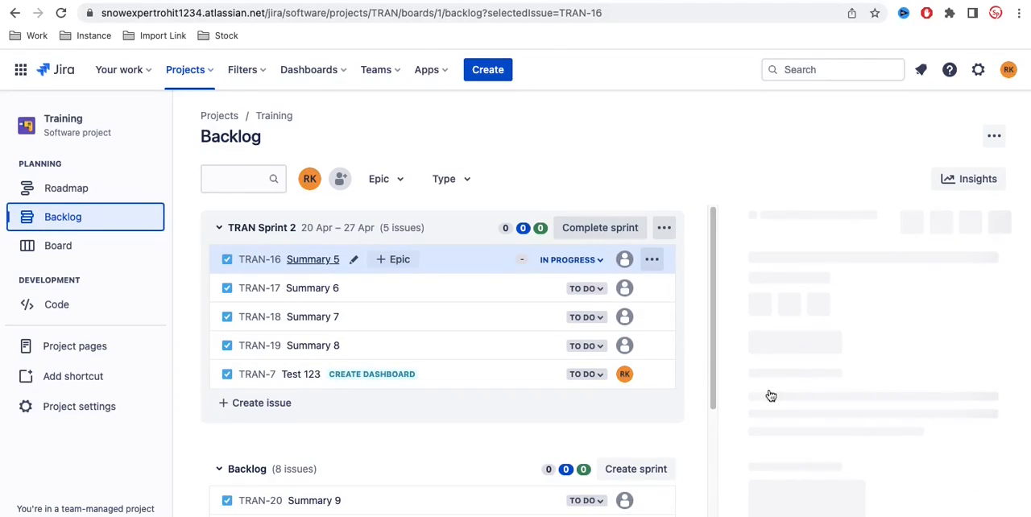
pyautogui.scroll(-5, 897, 384)
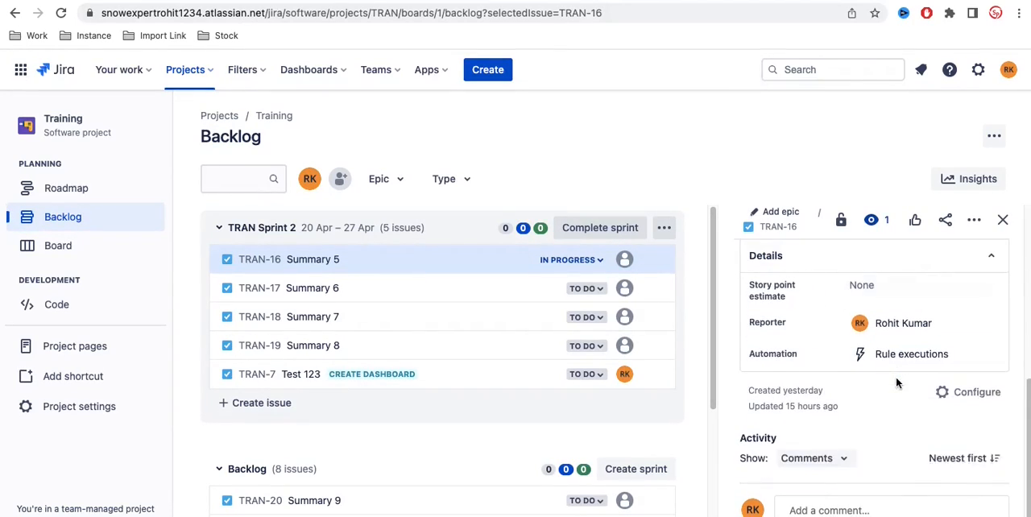
pyautogui.scroll(1, 837, 407)
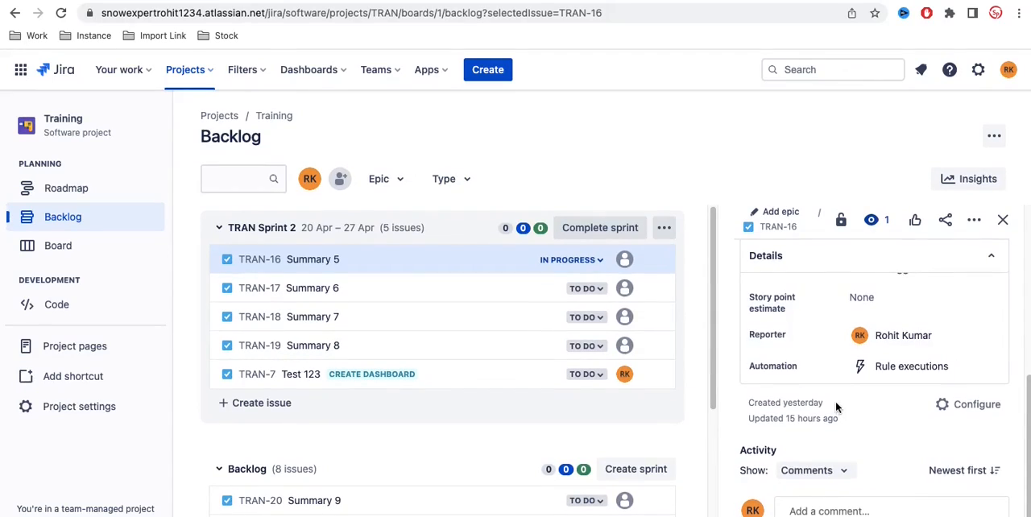
pyautogui.click(867, 375)
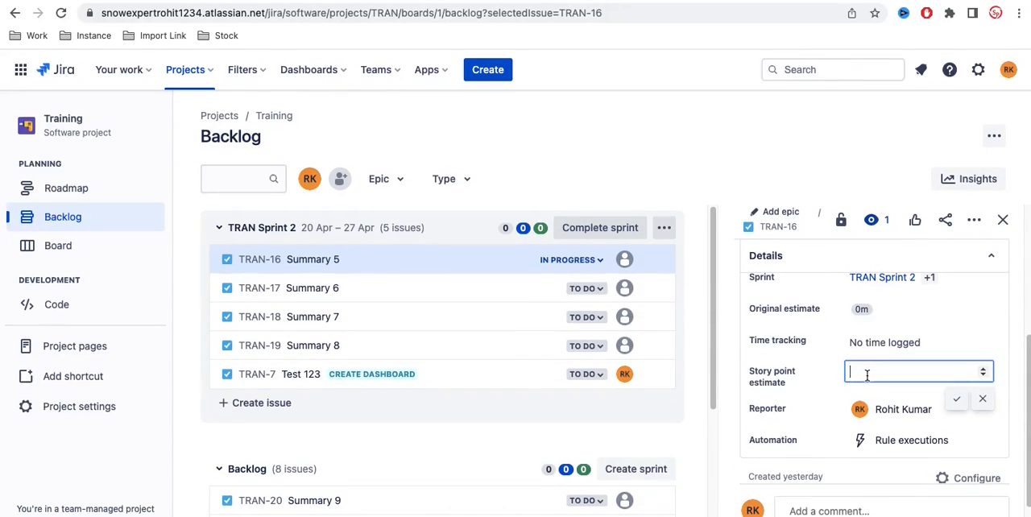
pyautogui.write('5')
pyautogui.click(957, 400)
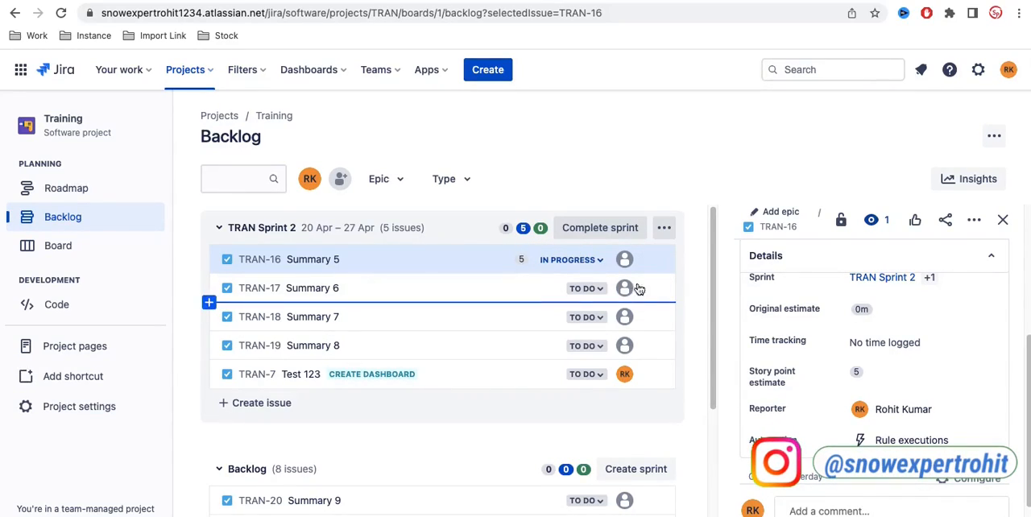
pyautogui.click(1003, 219)
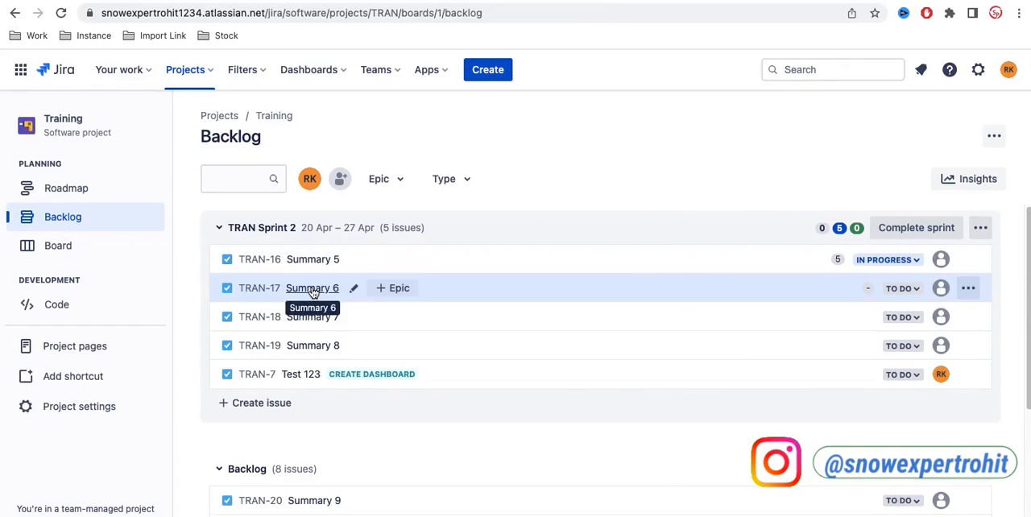
# Step: Set the story point estimate of TRAN-17 (Summary 6) to 2 and close the issue's details
pyautogui.click(312, 290)
pyautogui.scroll(-5, 869, 399)
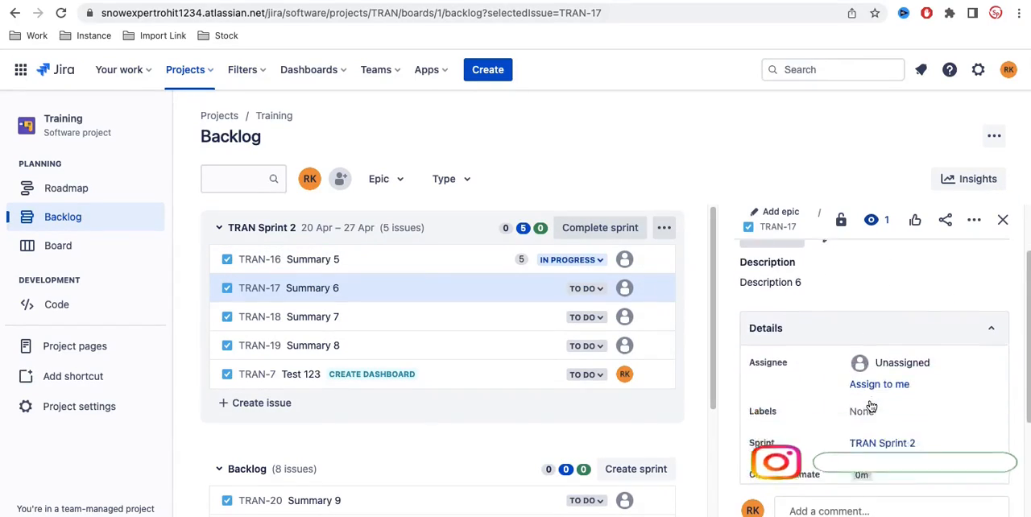
pyautogui.scroll(-2, 869, 399)
pyautogui.click(882, 360)
pyautogui.write('2')
pyautogui.click(963, 391)
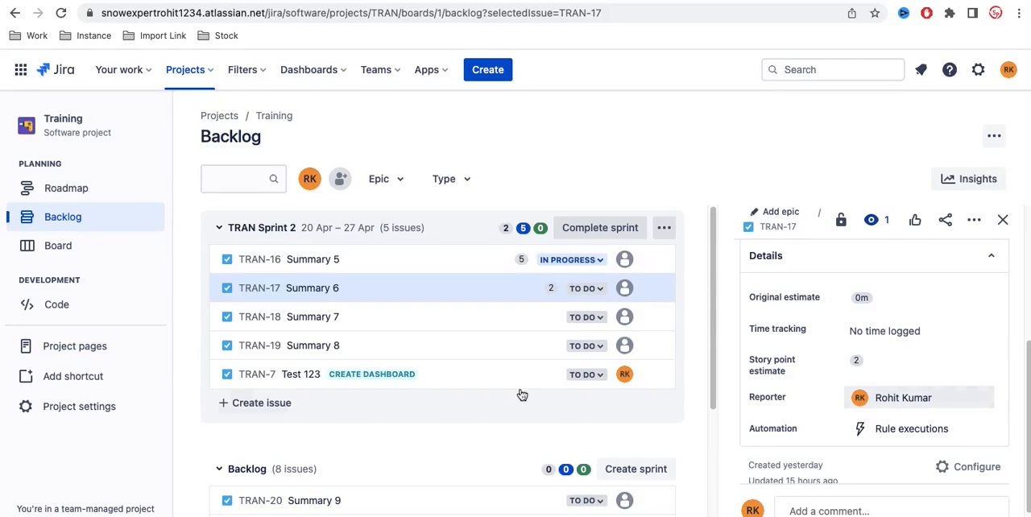
pyautogui.click(1002, 221)
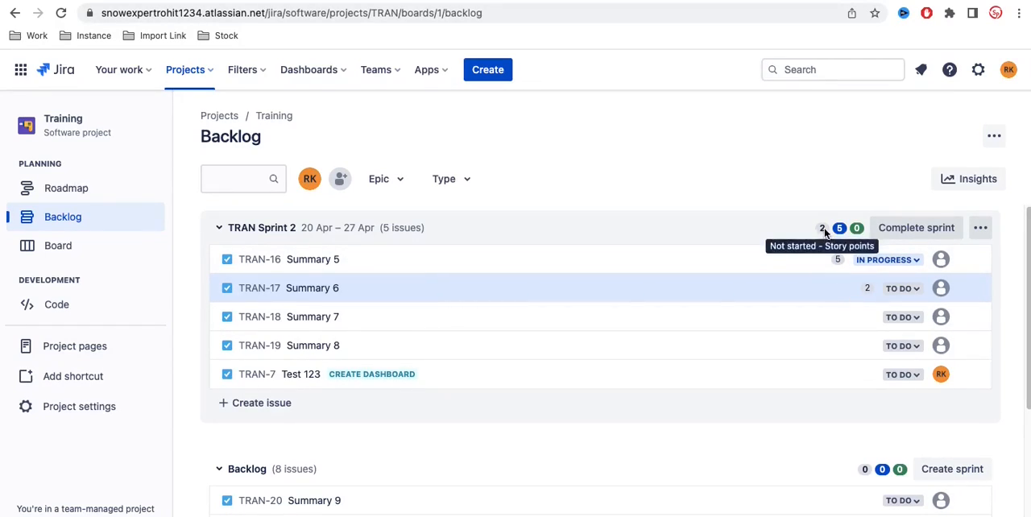
# Step: Set the story point estimate of TRAN-18 (Summary 7) to 7 and close the issue's details
pyautogui.click(333, 319)
pyautogui.scroll(-5, 868, 395)
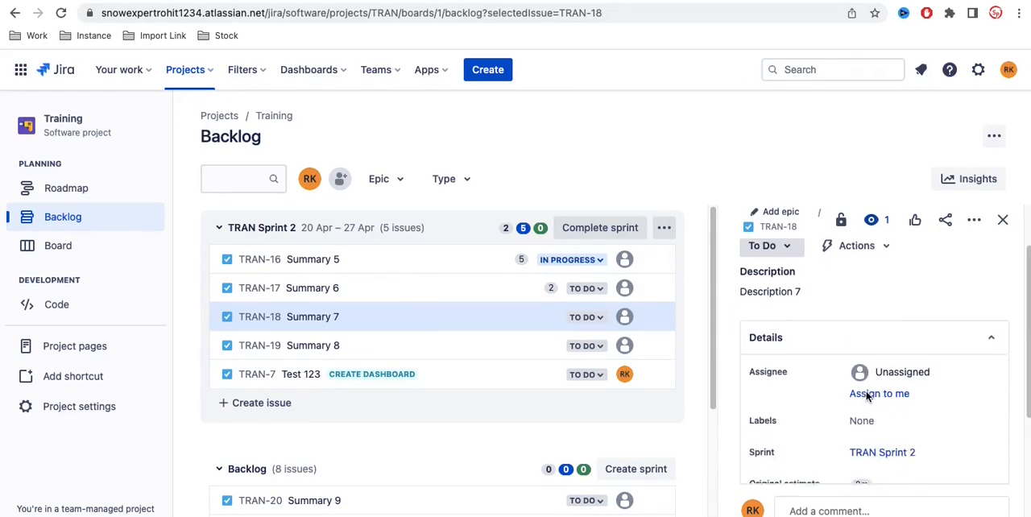
pyautogui.click(864, 364)
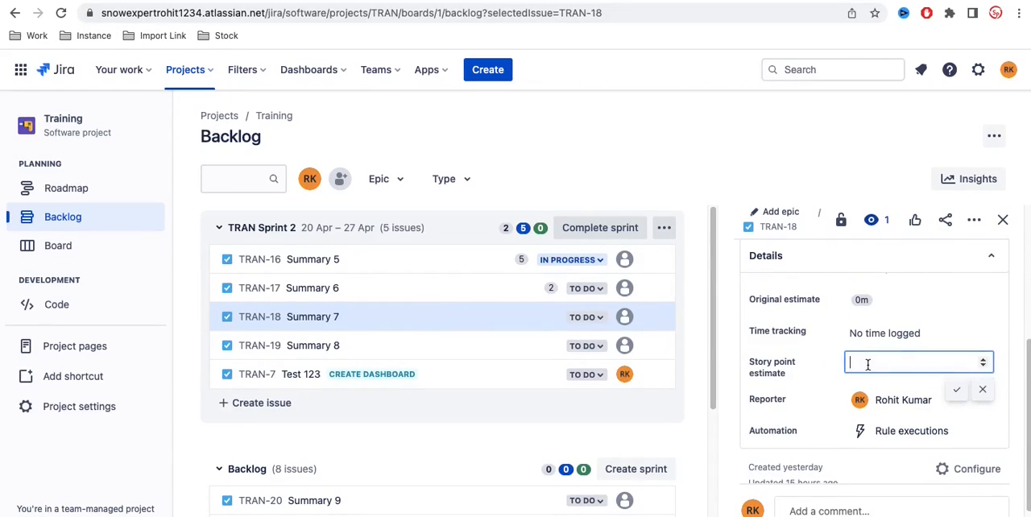
pyautogui.write('3')
pyautogui.press('BackSpace')
pyautogui.write('7')
pyautogui.click(957, 388)
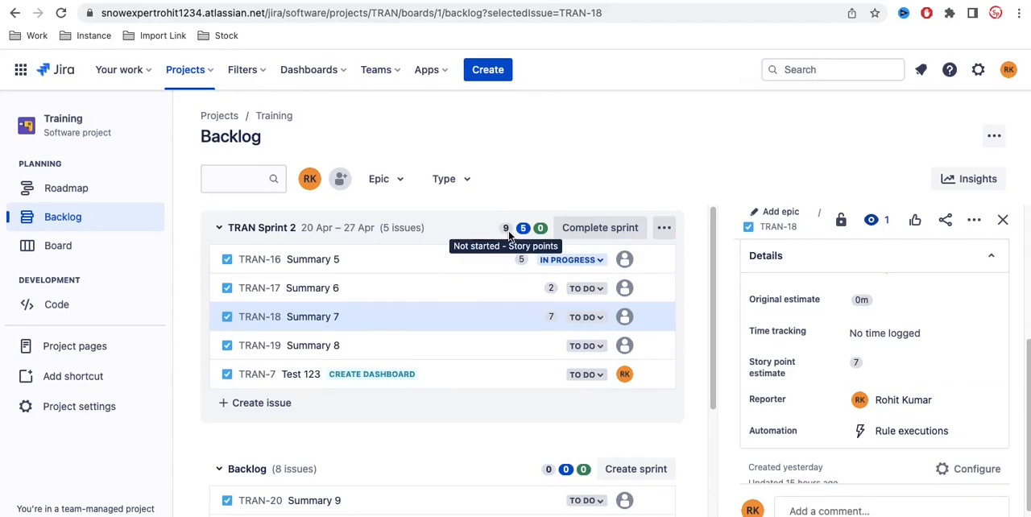
pyautogui.click(1002, 219)
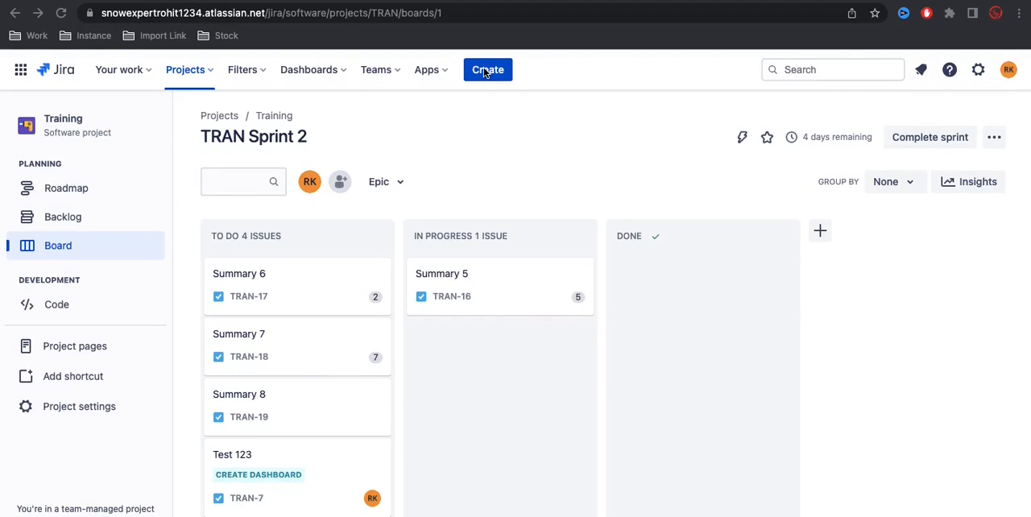
# Step: Open the list of all projects and start creating a new project
pyautogui.click(186, 70)
pyautogui.click(186, 70)
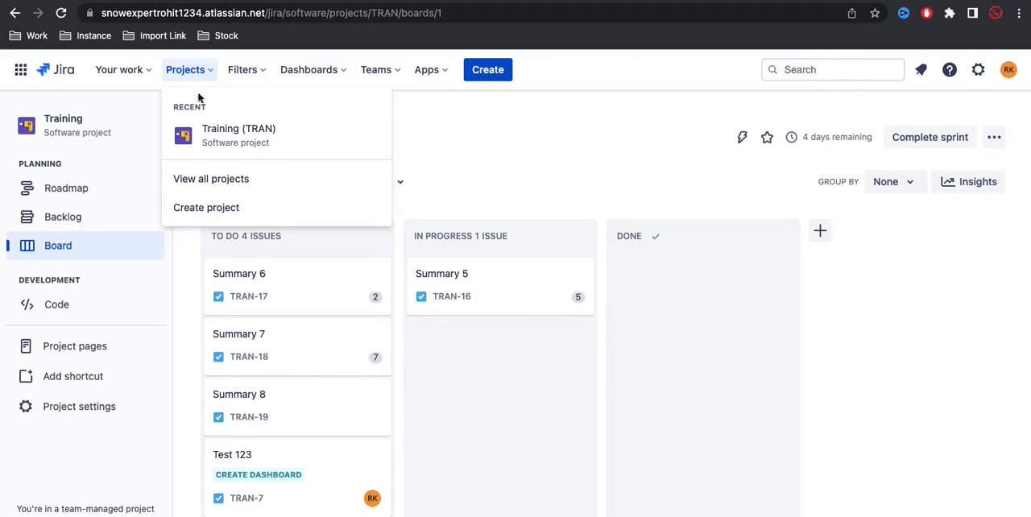
pyautogui.click(230, 182)
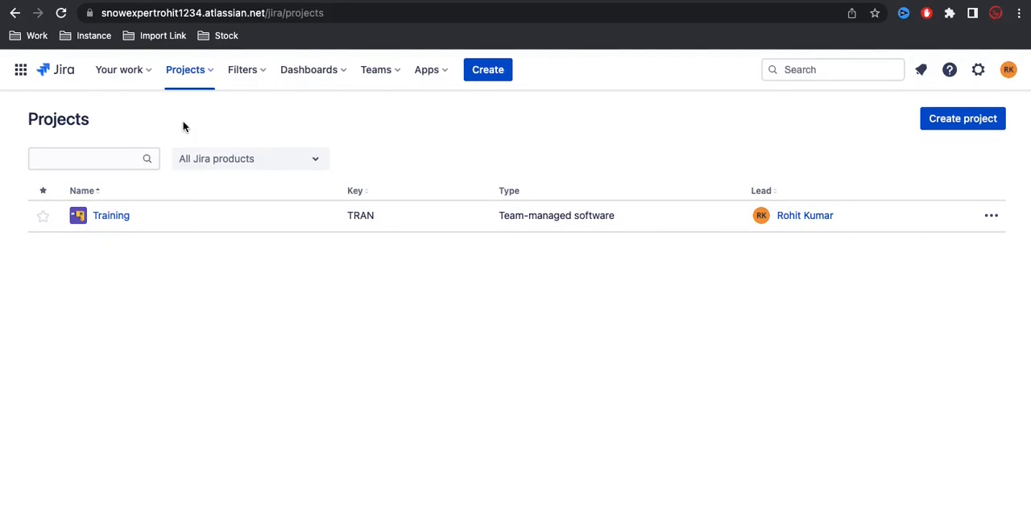
pyautogui.click(959, 120)
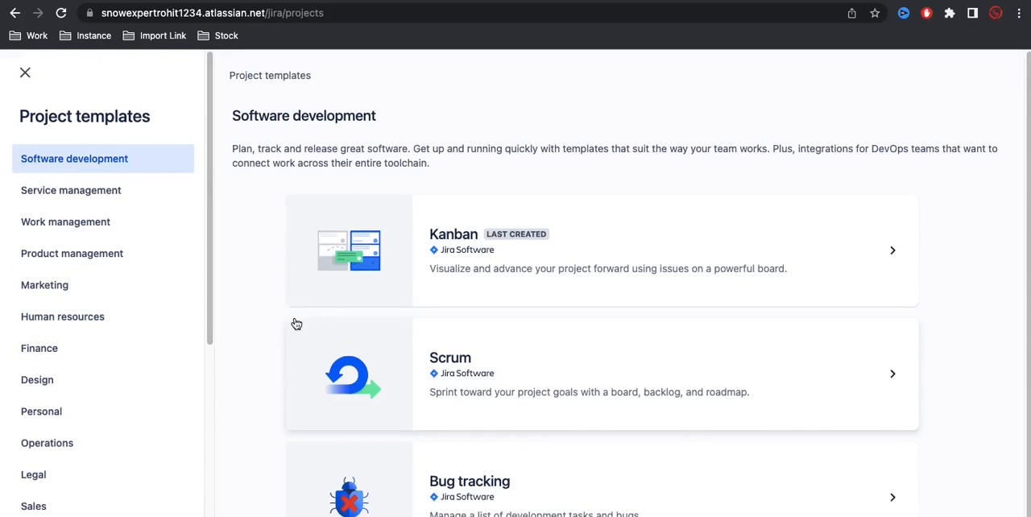
# Step: Browse the Service management templates, and examine the descriptions and issue types of the Scrum and Kanban software development templates
pyautogui.scroll(-1, 297, 324)
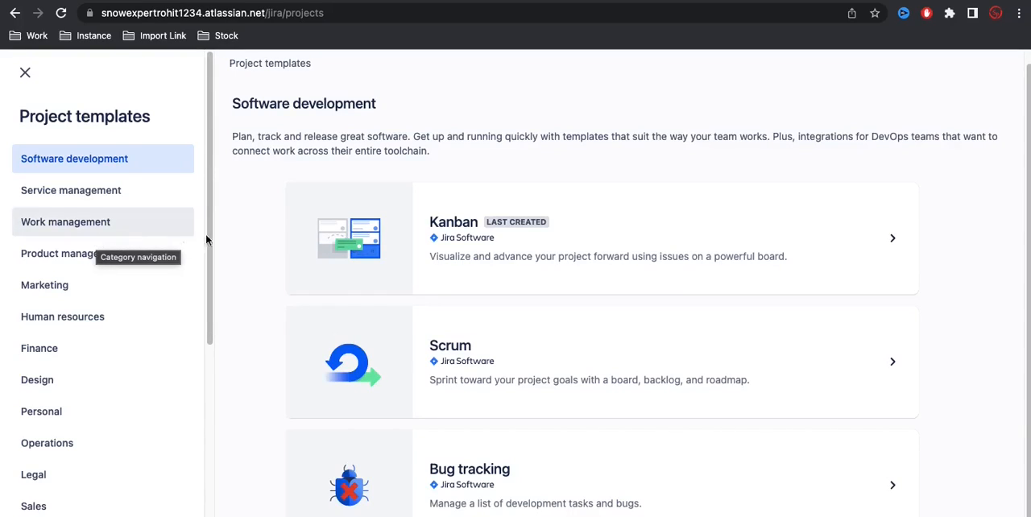
pyautogui.click(121, 197)
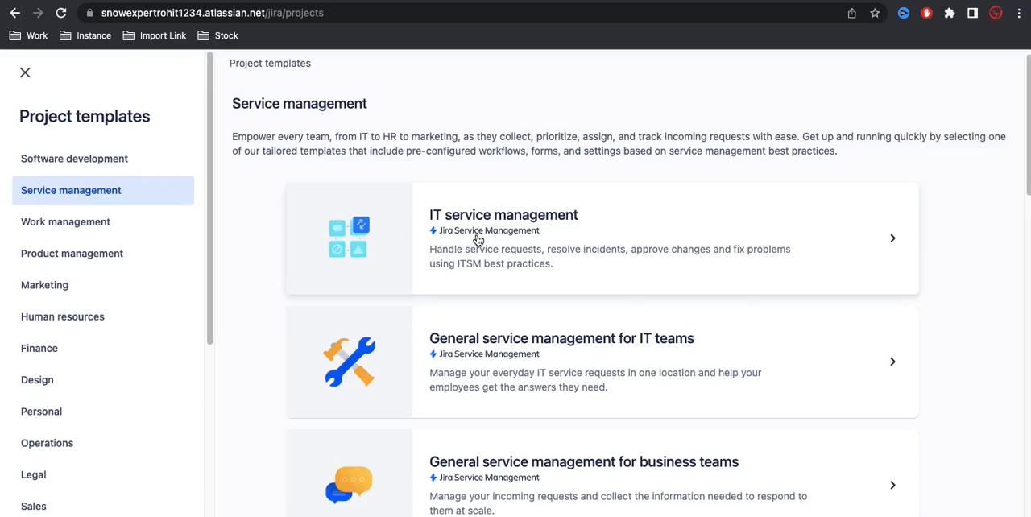
pyautogui.click(75, 160)
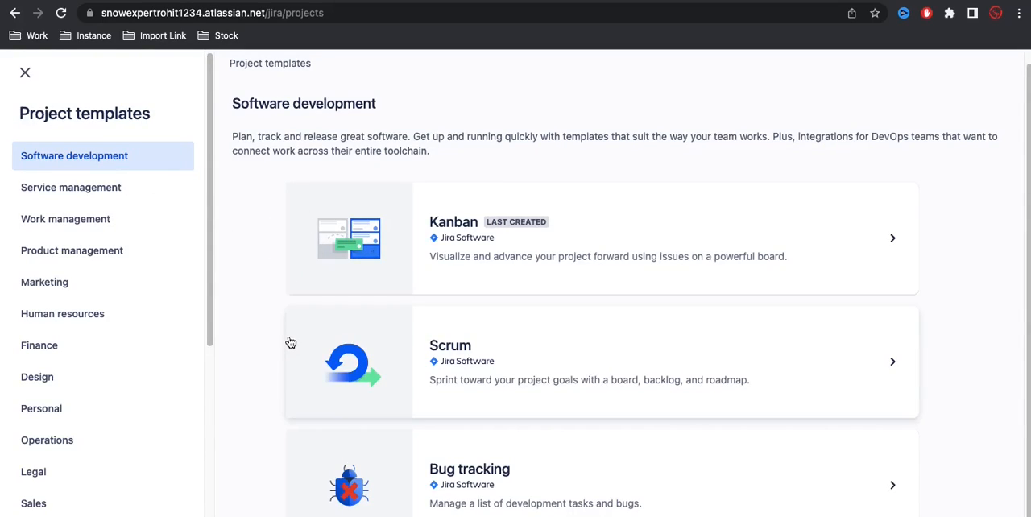
pyautogui.click(431, 363)
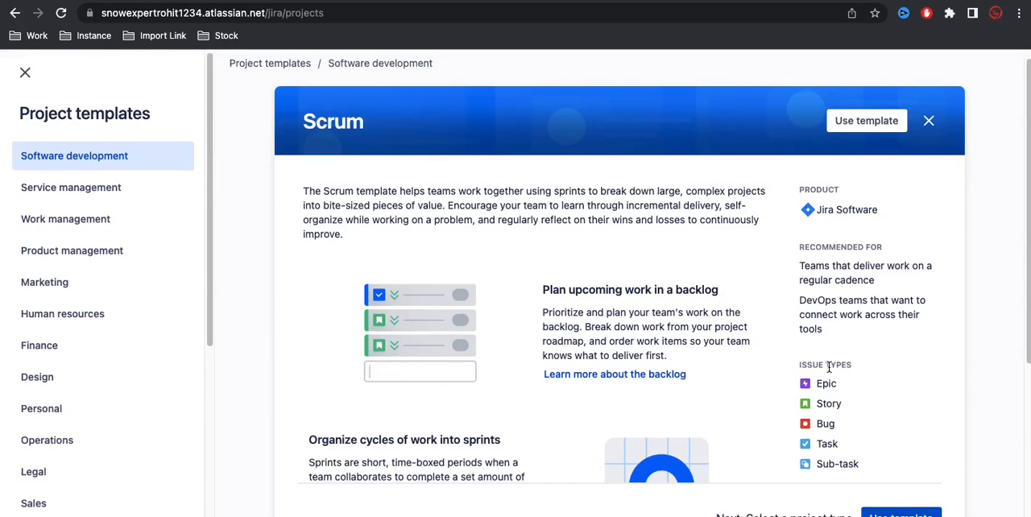
pyautogui.click(927, 121)
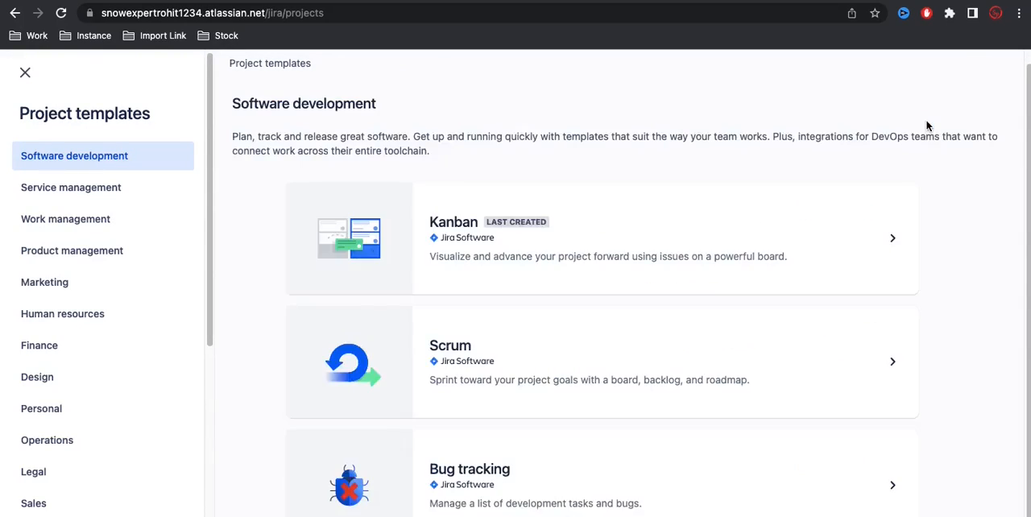
pyautogui.click(589, 240)
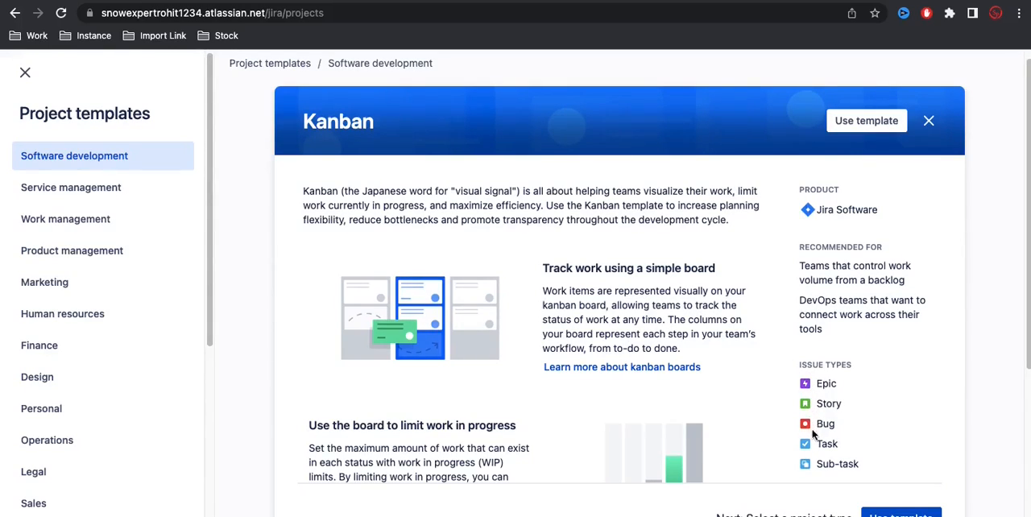
pyautogui.click(927, 121)
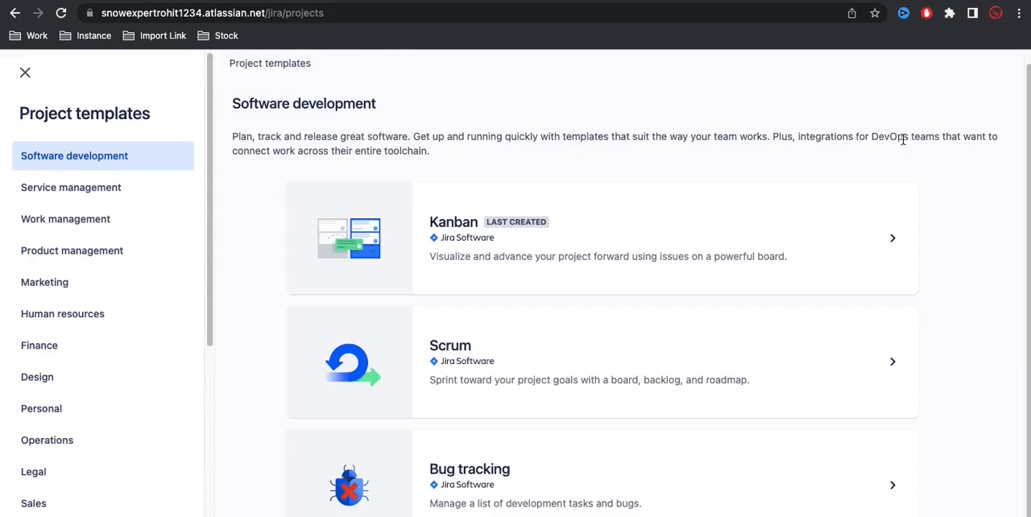
# Step: Use the Scrum software development template for the new project and compare the team-managed and company-managed project types
pyautogui.click(546, 352)
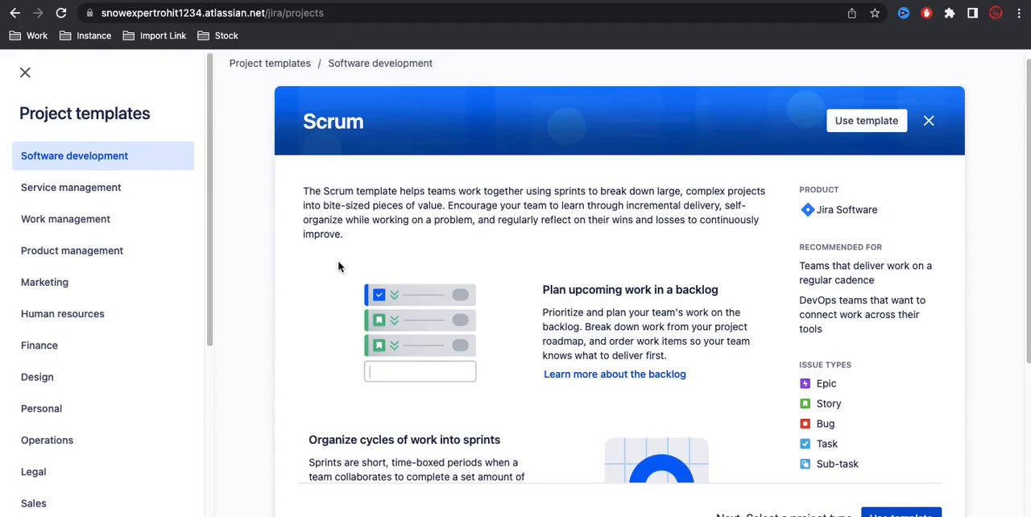
pyautogui.scroll(-3, 338, 267)
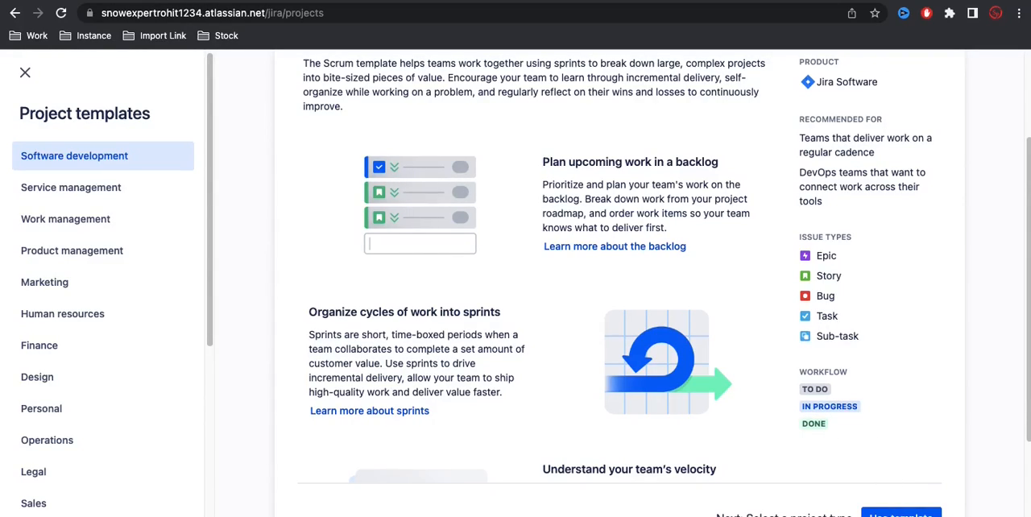
pyautogui.click(900, 514)
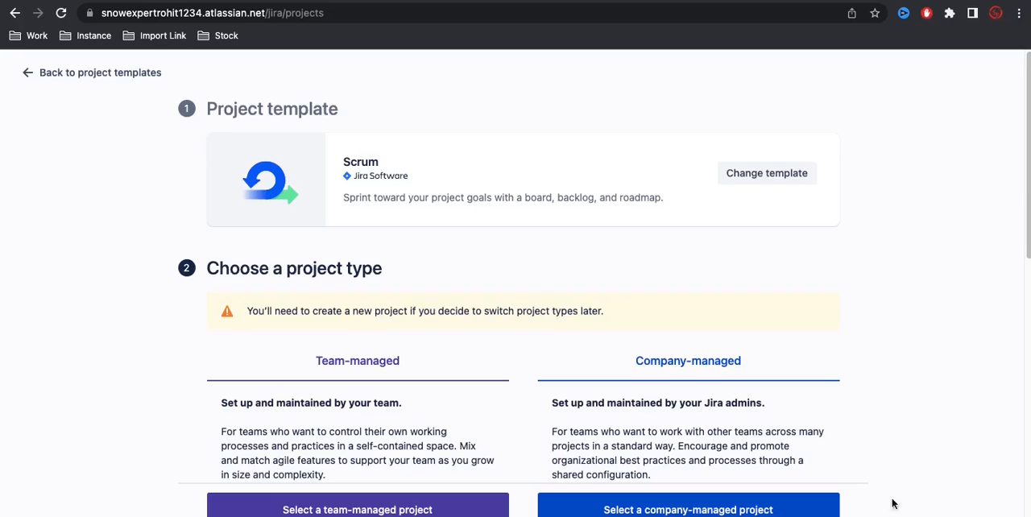
pyautogui.scroll(-2, 812, 368)
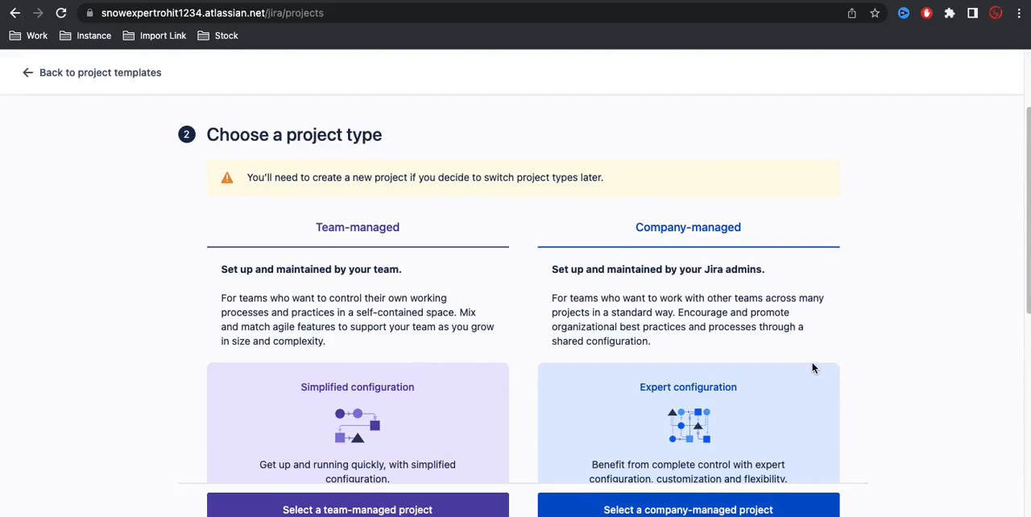
pyautogui.scroll(2, 811, 368)
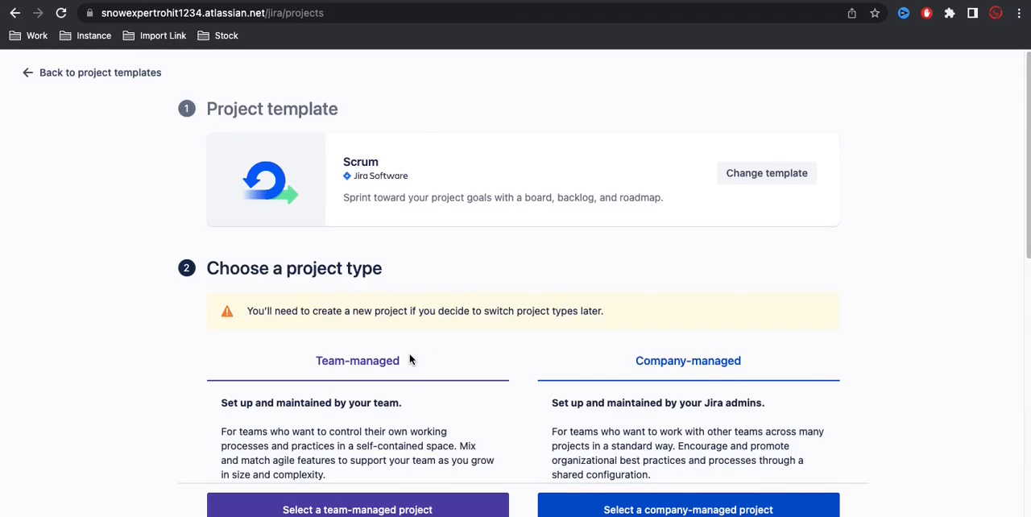
# Step: Choose the company-managed project type for the Scrum project and name it Demo Scrum
pyautogui.scroll(-2, 409, 360)
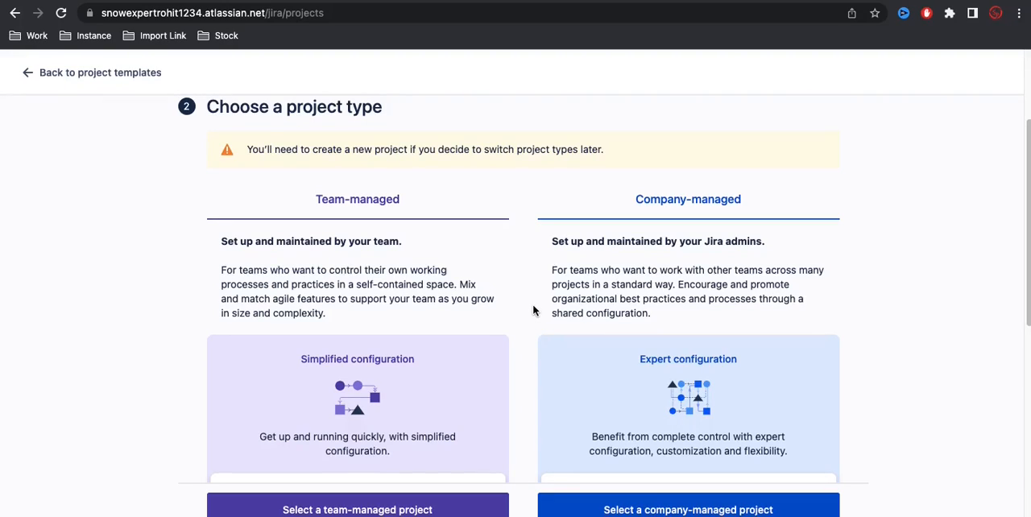
pyautogui.click(674, 510)
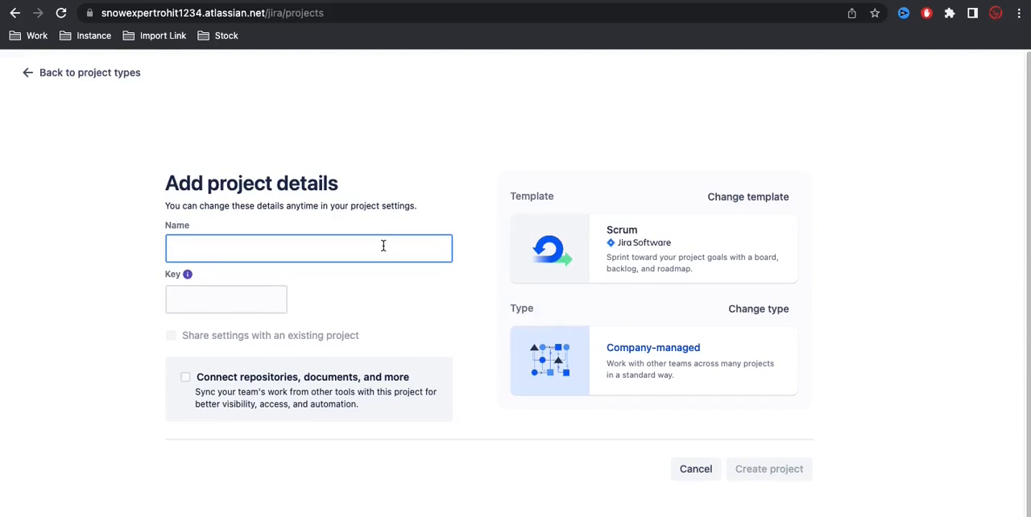
pyautogui.write('Sc')
pyautogui.press('BackSpace')
pyautogui.press('BackSpace')
pyautogui.write('Demo ')
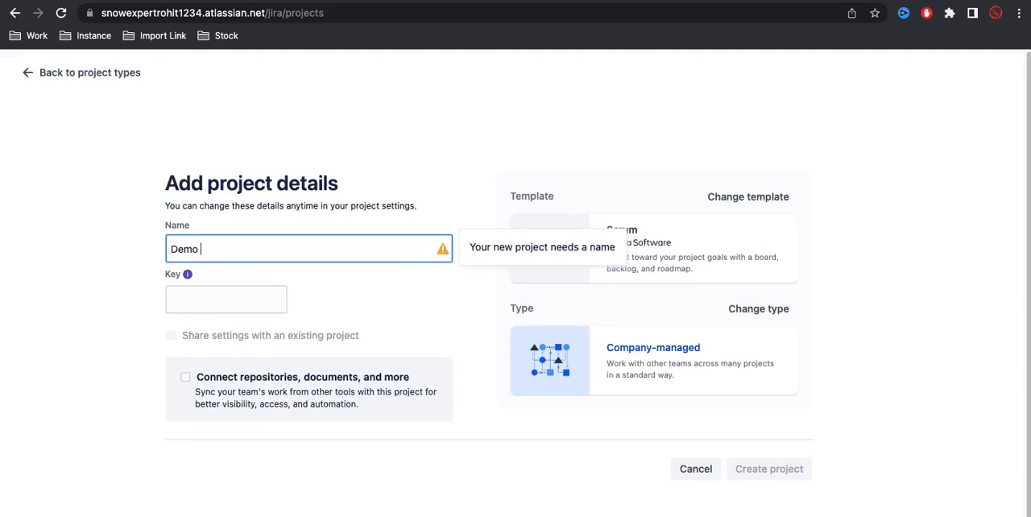
pyautogui.write('Scrum')
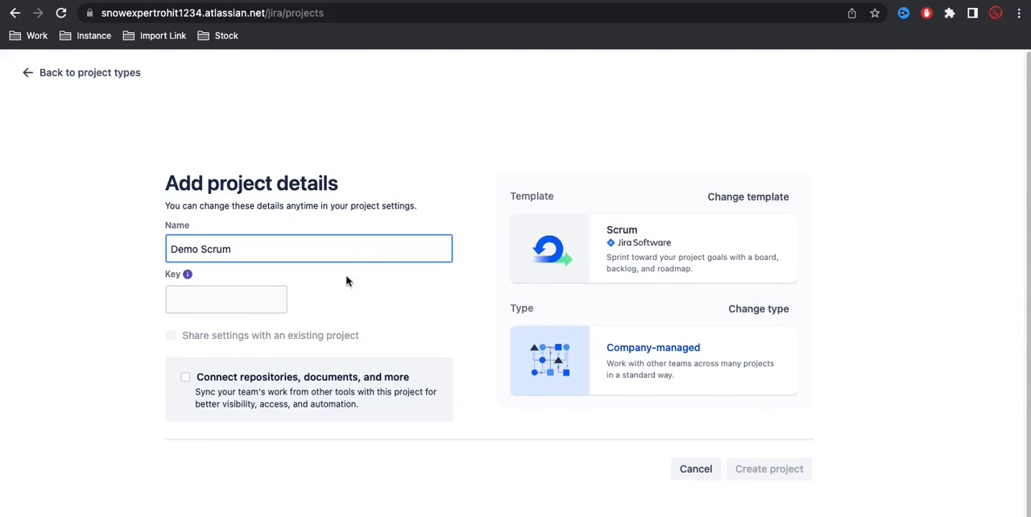
# Step: Set the project key to DC and create the project
pyautogui.click(219, 295)
pyautogui.press('BackSpace')
pyautogui.write('C')
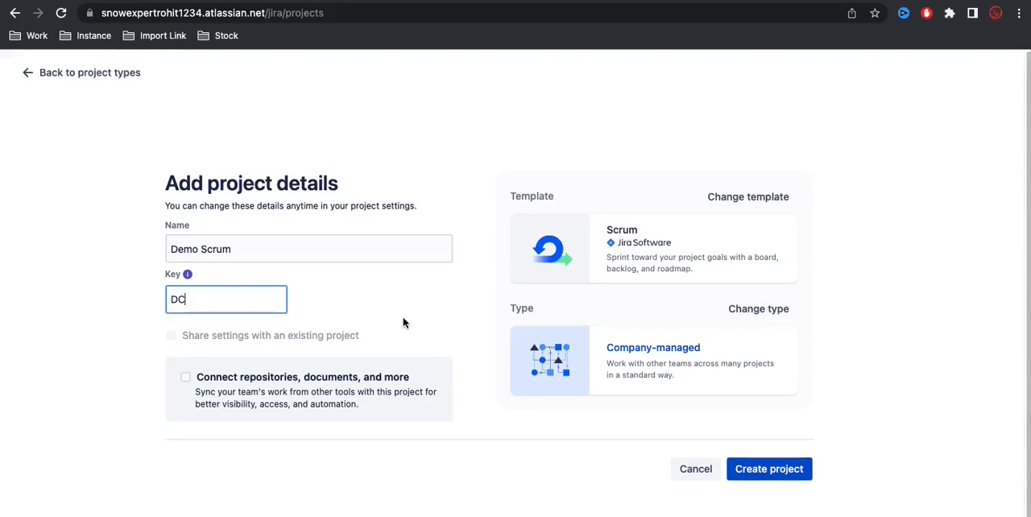
pyautogui.scroll(-1, 406, 320)
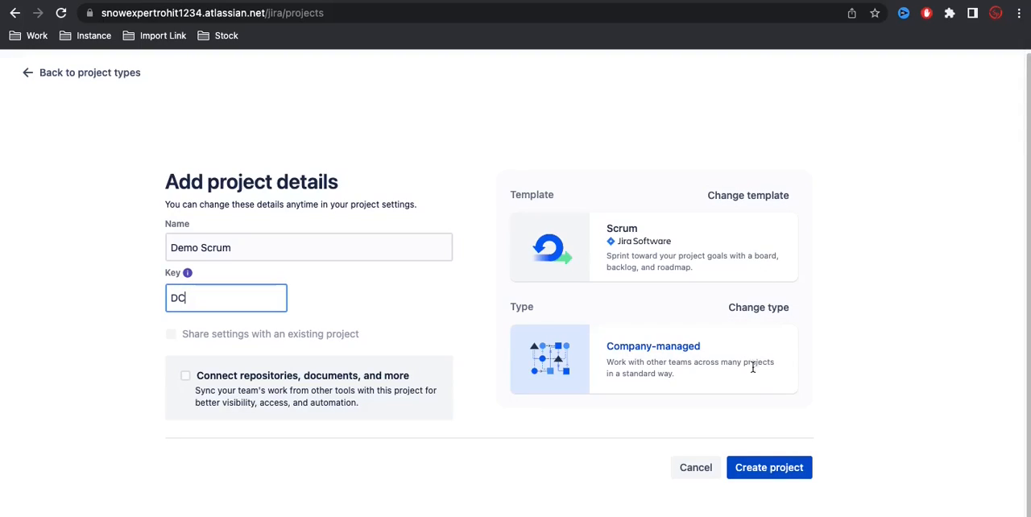
pyautogui.click(767, 468)
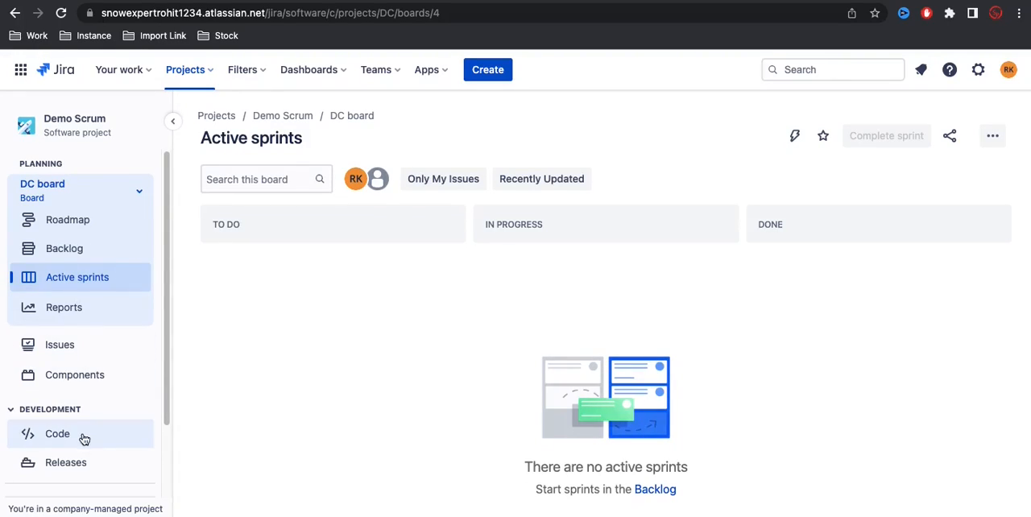
# Step: Examine the planning and development features in the Demo Scrum project settings, and return to the project's board
pyautogui.scroll(-2, 80, 439)
pyautogui.click(79, 475)
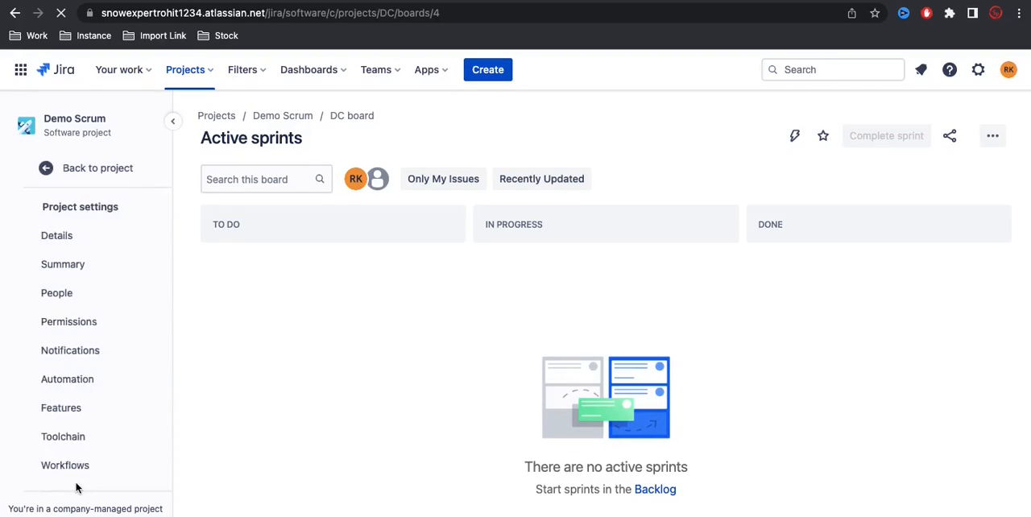
pyautogui.click(57, 411)
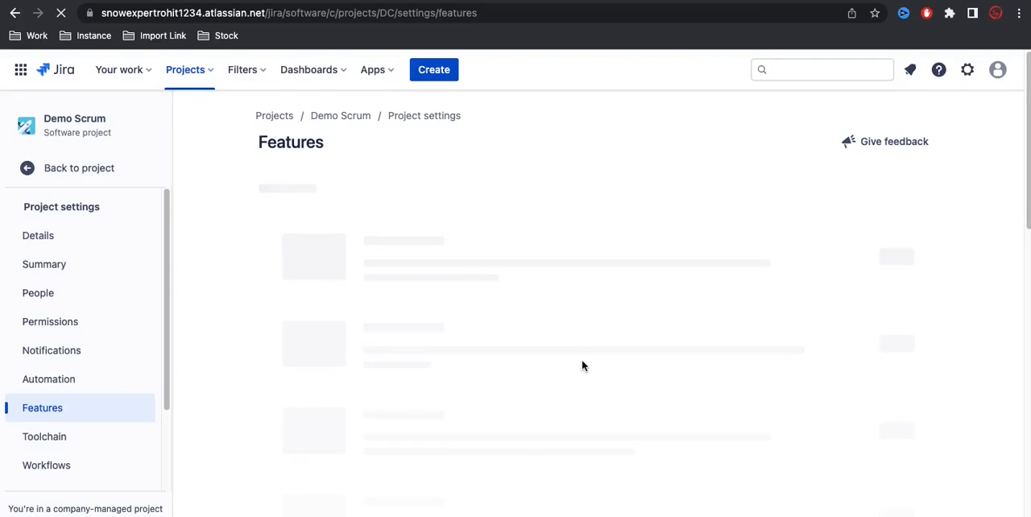
pyautogui.scroll(-2, 581, 361)
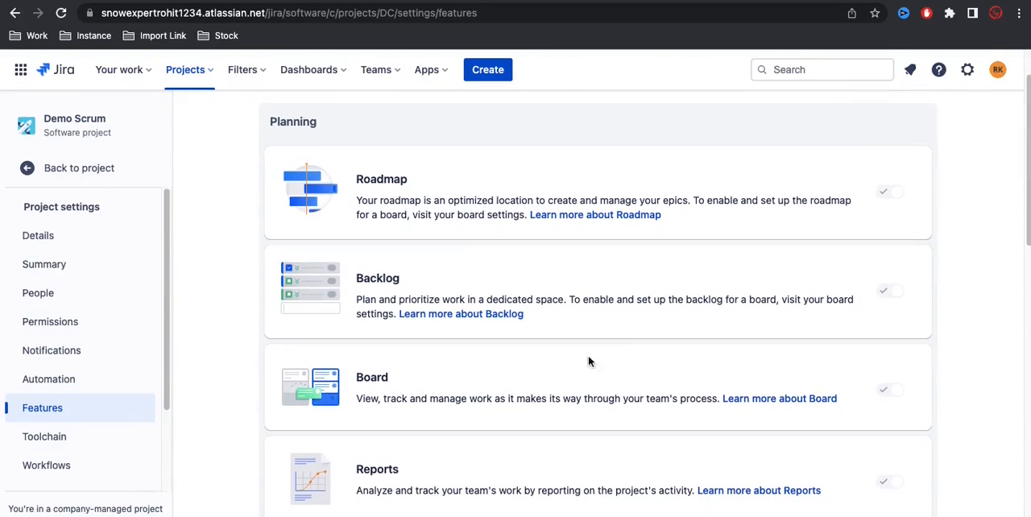
pyautogui.scroll(-10, 872, 329)
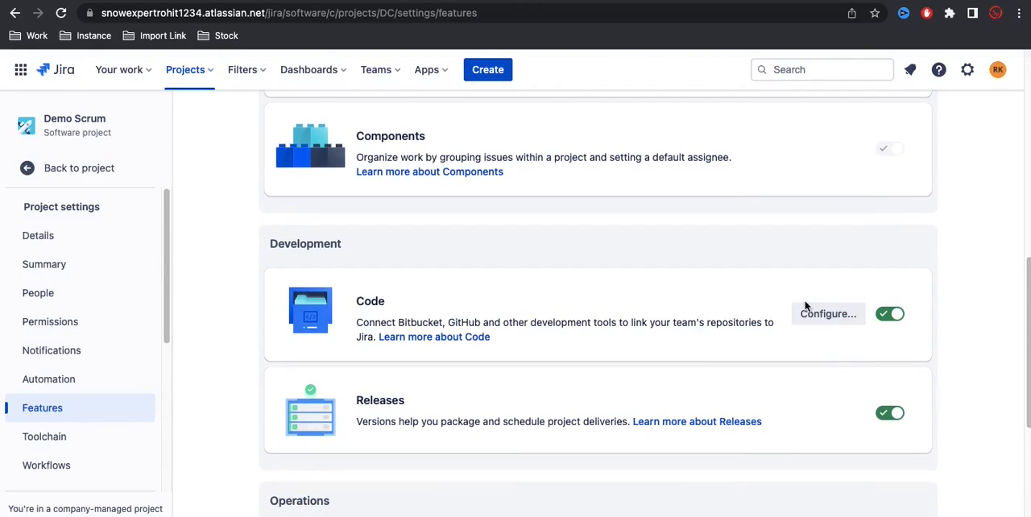
pyautogui.scroll(12, 808, 305)
pyautogui.click(92, 174)
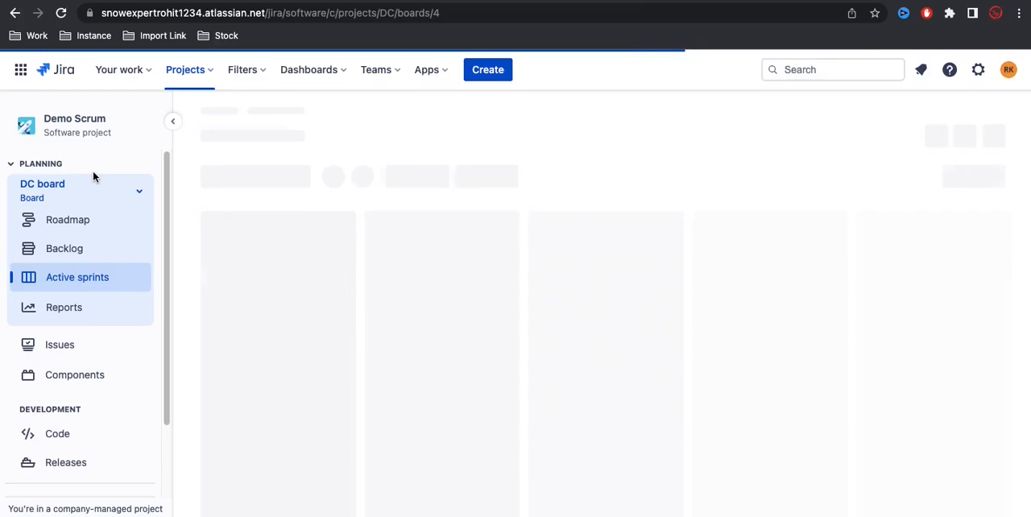
# Step: Check the issue types offered for a new issue in Demo Scrum, and cancel the issue creation
pyautogui.click(506, 71)
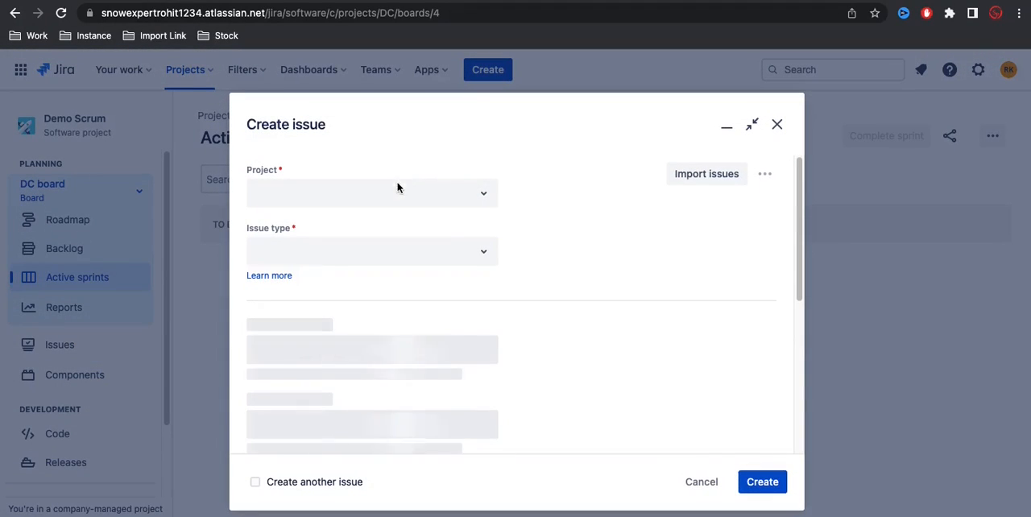
pyautogui.click(475, 252)
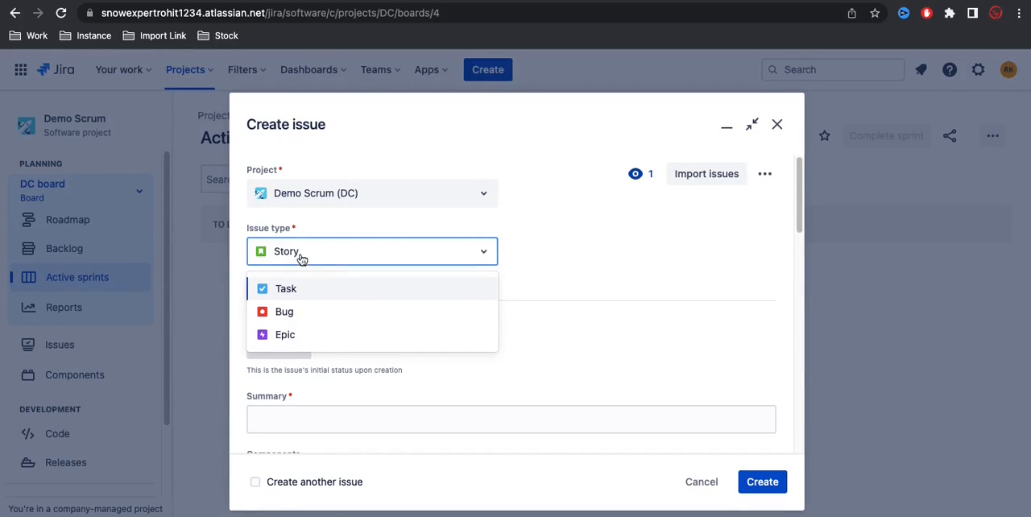
pyautogui.click(607, 243)
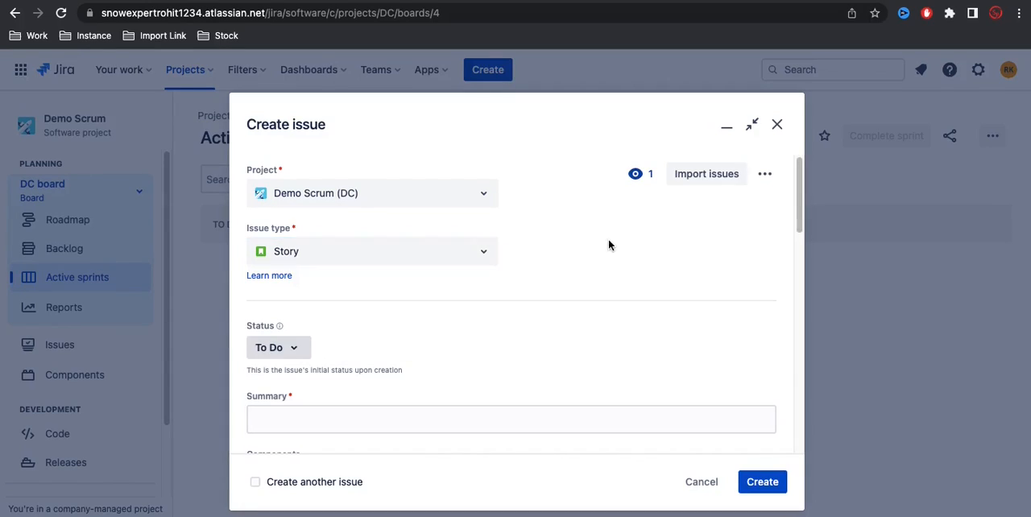
pyautogui.click(704, 485)
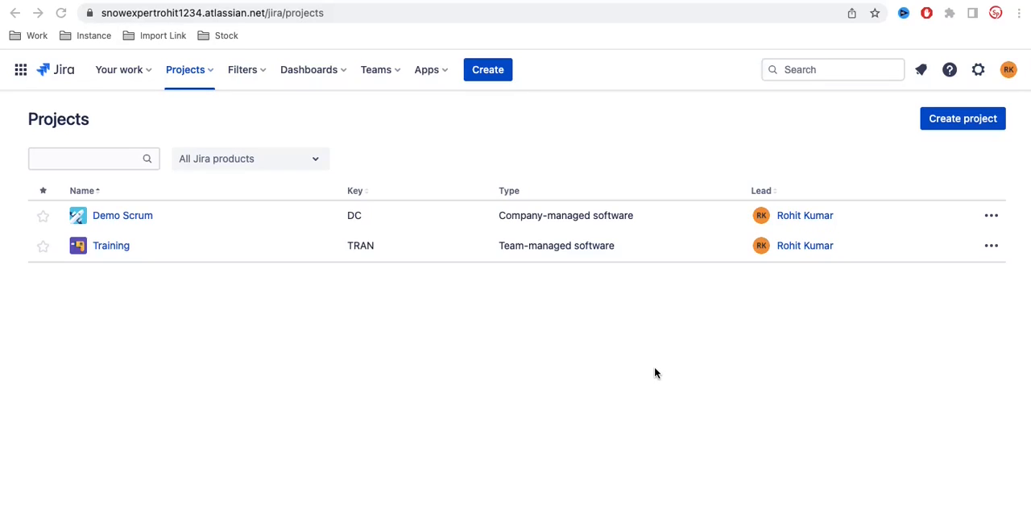
# Step: Start another new project, review the Kanban software development template and use it
pyautogui.click(191, 72)
pyautogui.click(195, 245)
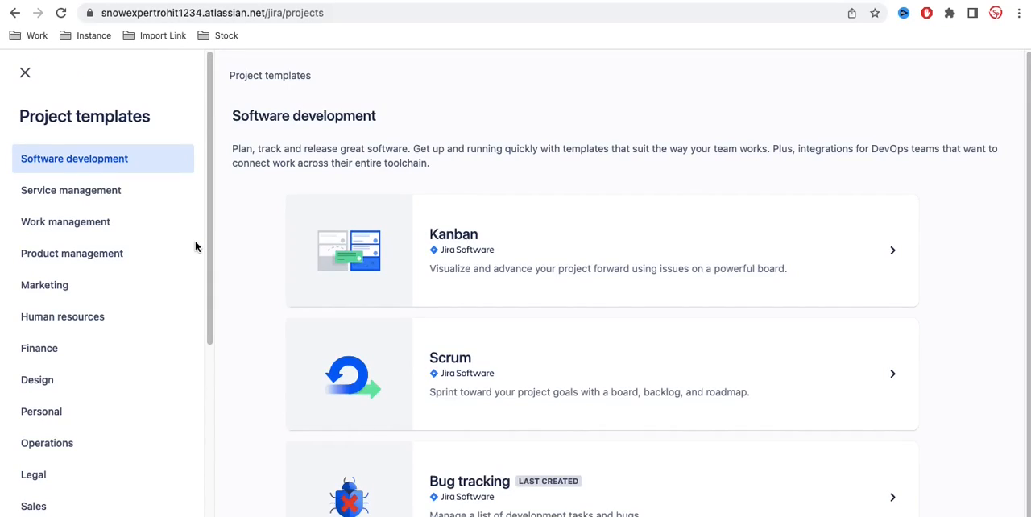
pyautogui.scroll(-1, 325, 269)
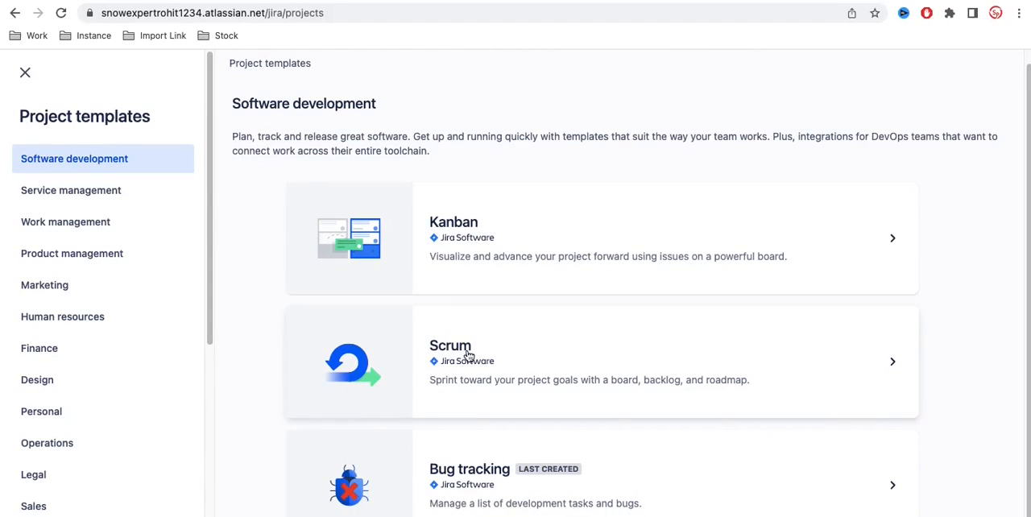
pyautogui.click(481, 248)
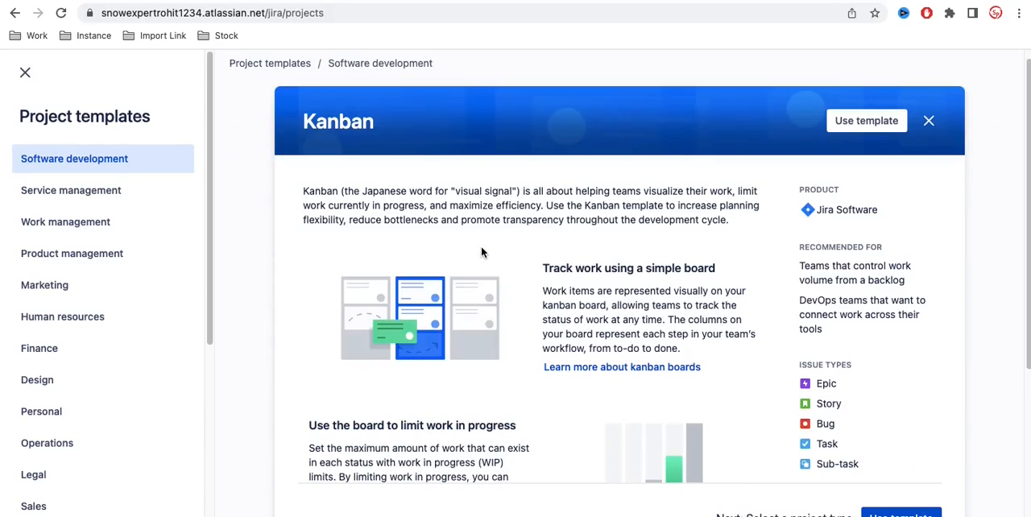
pyautogui.scroll(-5, 556, 283)
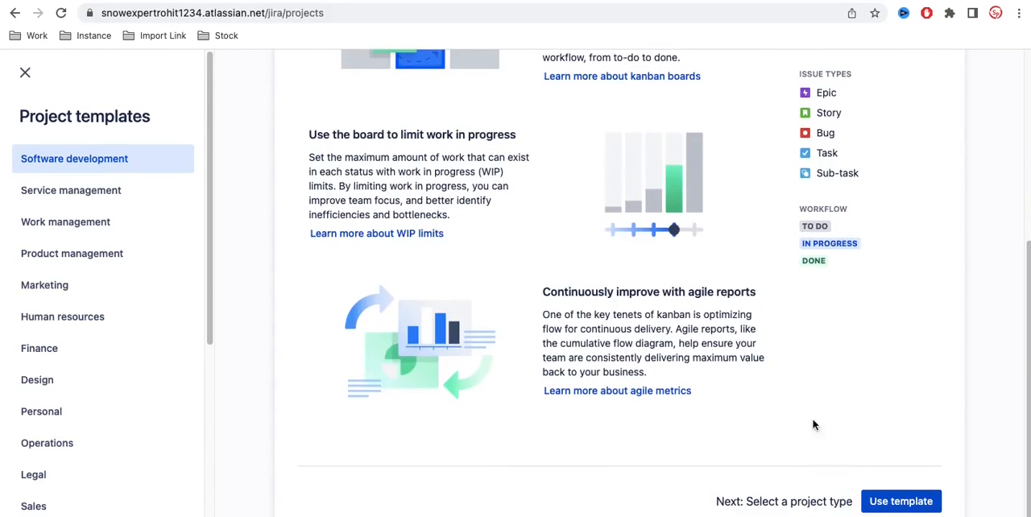
pyautogui.click(898, 506)
# Step: Compare the configuration, workflow and permission options of team-managed and company-managed projects, and leave the project creation for the list of projects
pyautogui.scroll(-10, 720, 368)
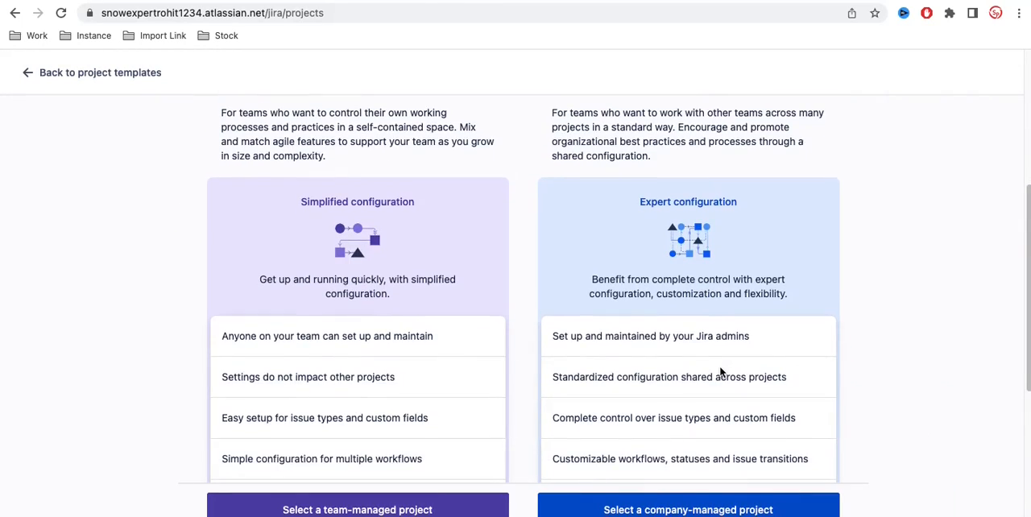
pyautogui.scroll(10, 720, 372)
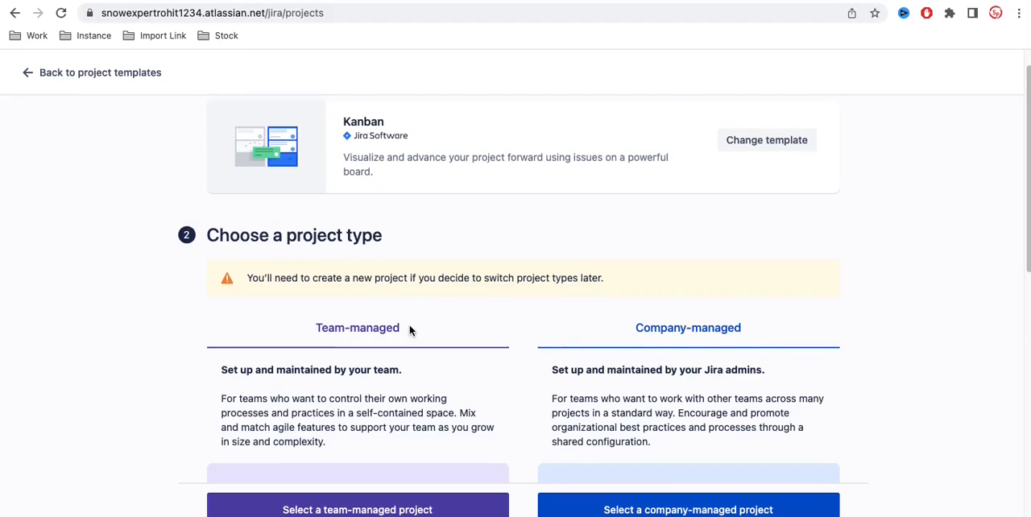
pyautogui.scroll(-3, 360, 349)
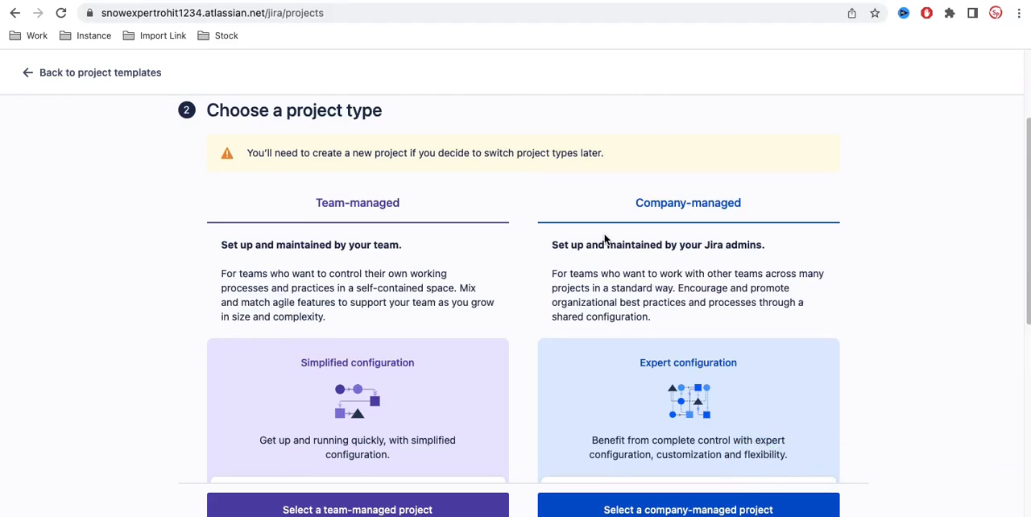
pyautogui.scroll(-1, 459, 324)
pyautogui.scroll(-5, 460, 326)
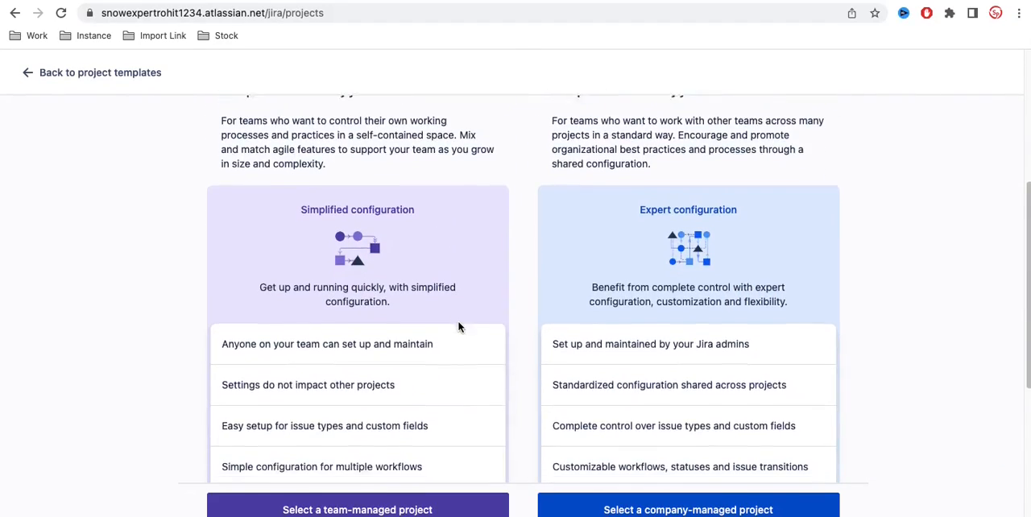
pyautogui.scroll(5, 459, 326)
pyautogui.scroll(1, 460, 327)
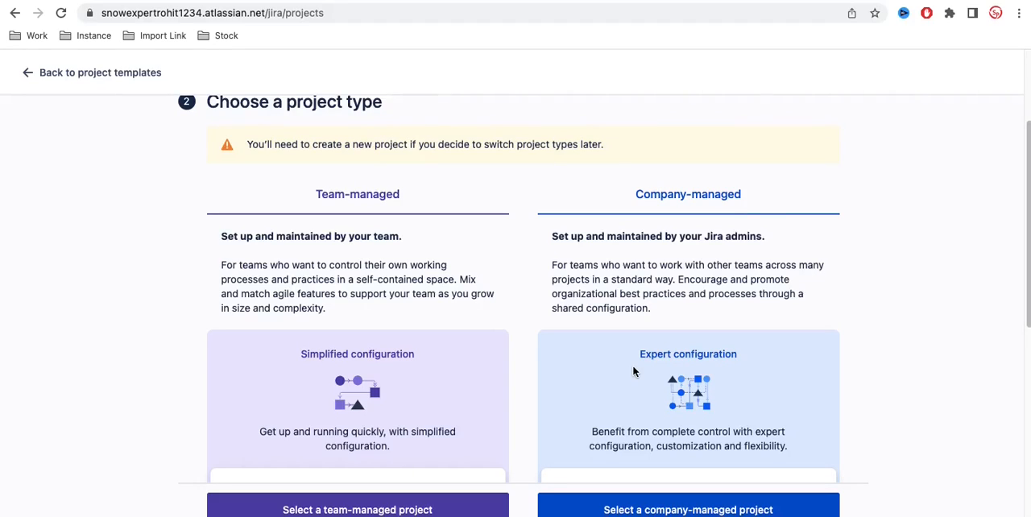
pyautogui.scroll(-3, 632, 371)
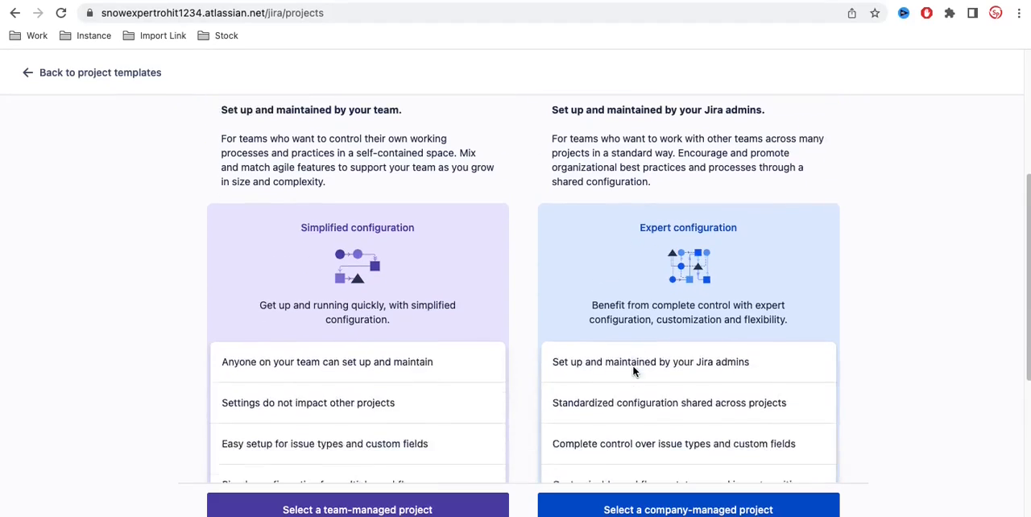
pyautogui.scroll(-1, 632, 365)
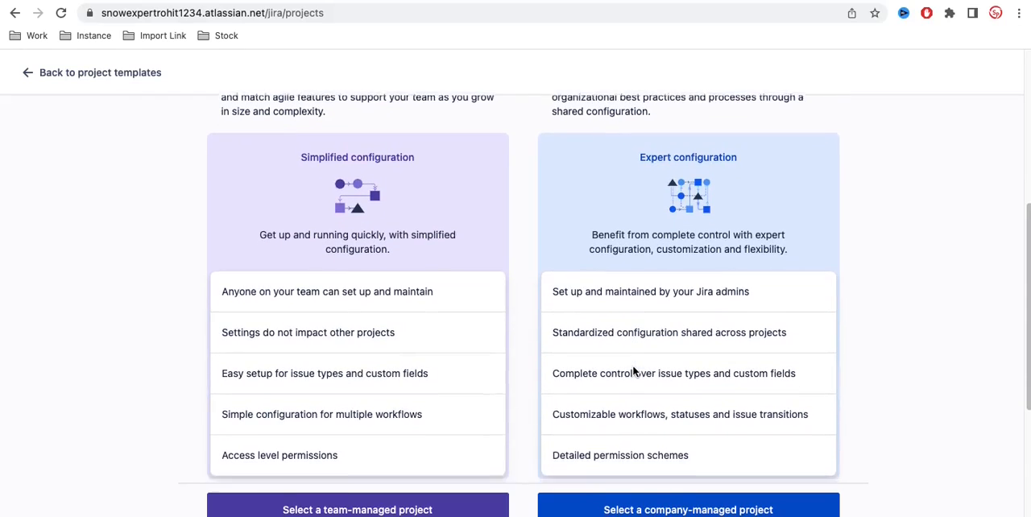
pyautogui.scroll(-1, 633, 366)
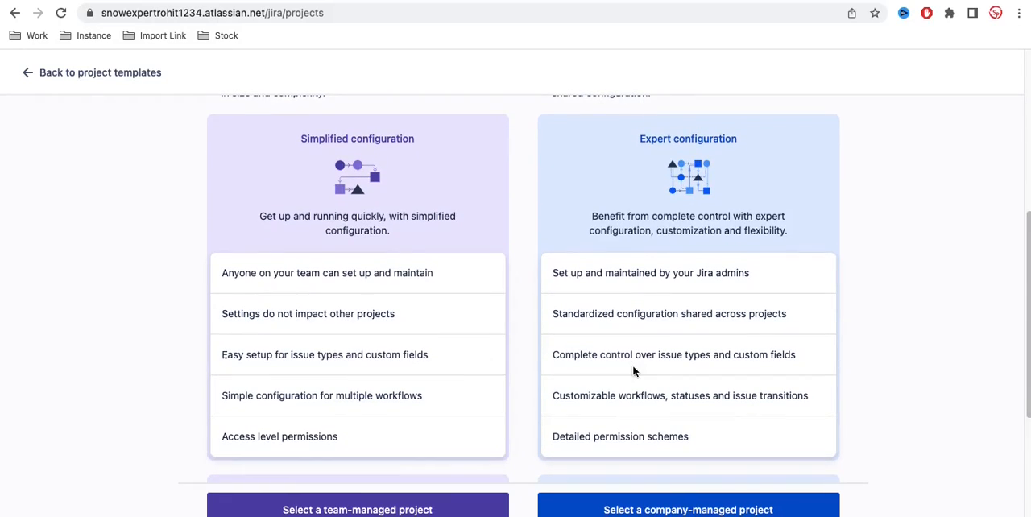
pyautogui.scroll(-1, 633, 366)
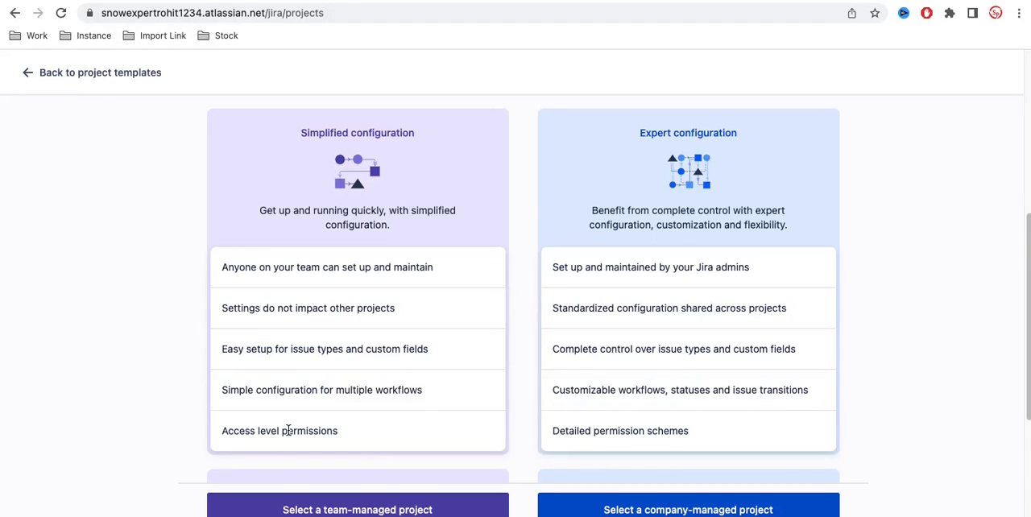
pyautogui.scroll(1, 278, 433)
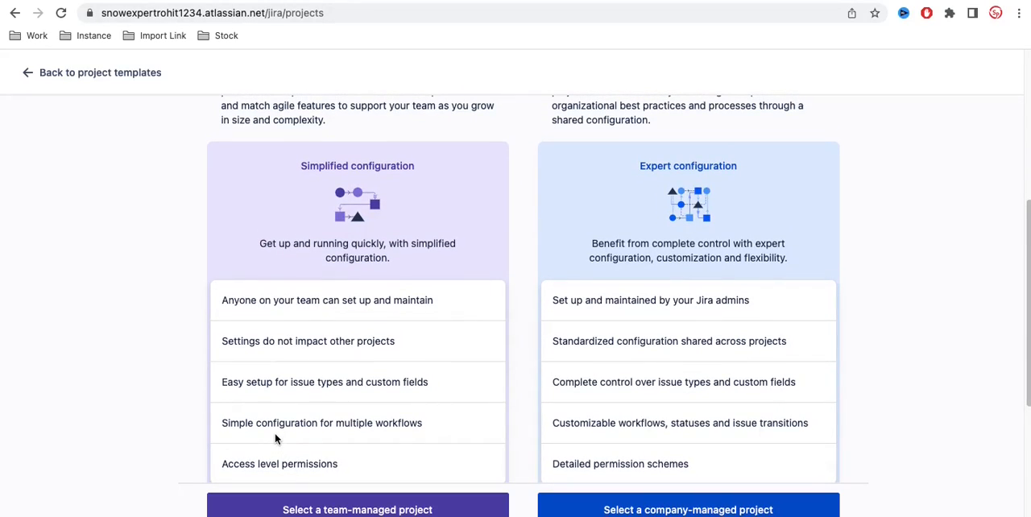
pyautogui.scroll(1, 275, 439)
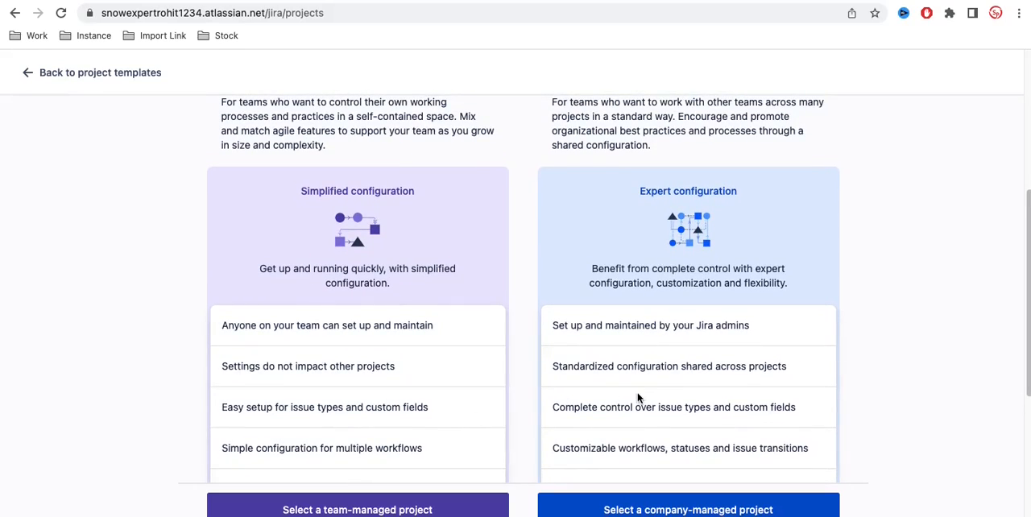
pyautogui.scroll(3, 635, 393)
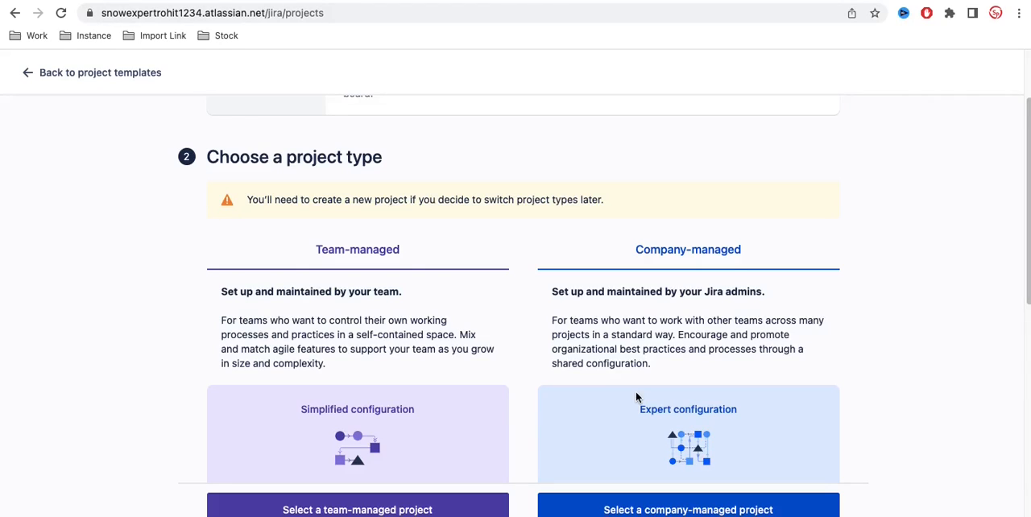
pyautogui.scroll(2, 636, 396)
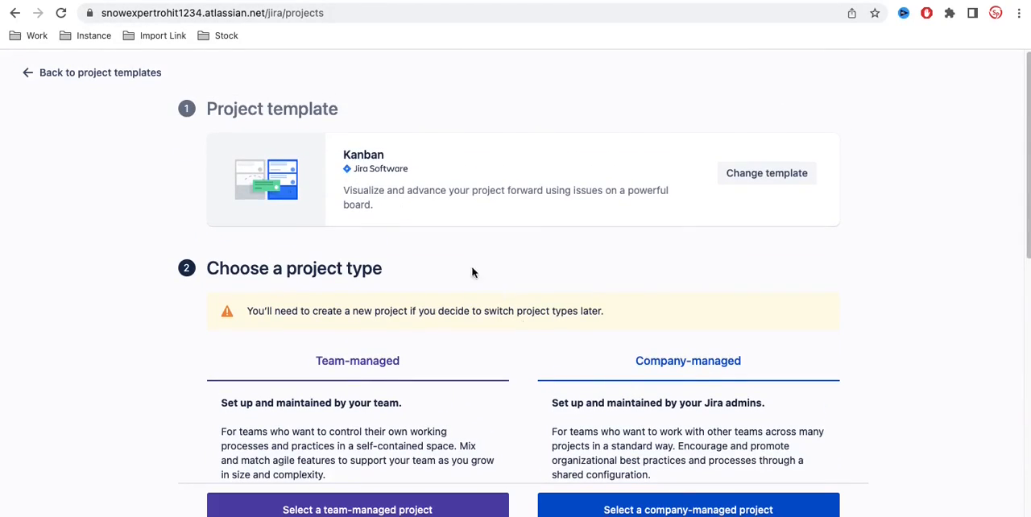
pyautogui.click(120, 71)
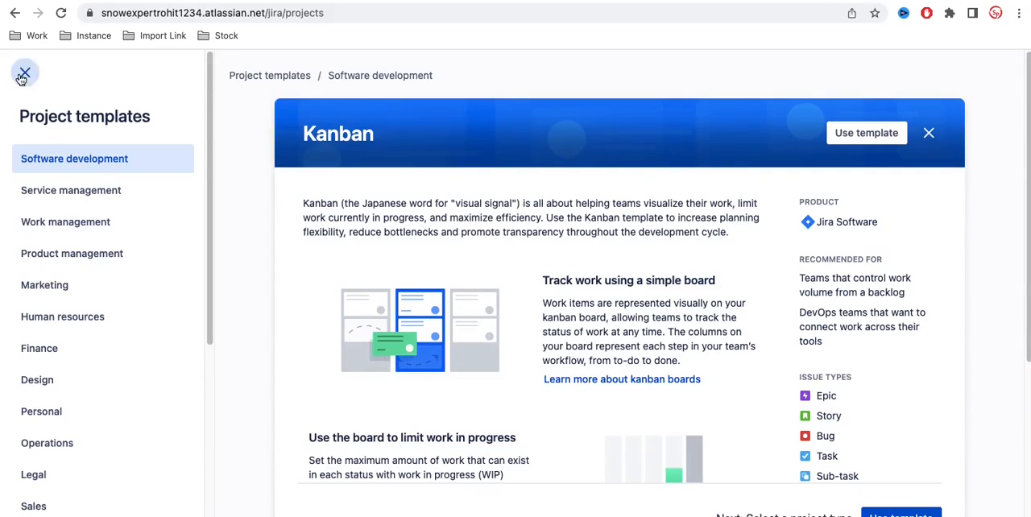
pyautogui.click(25, 74)
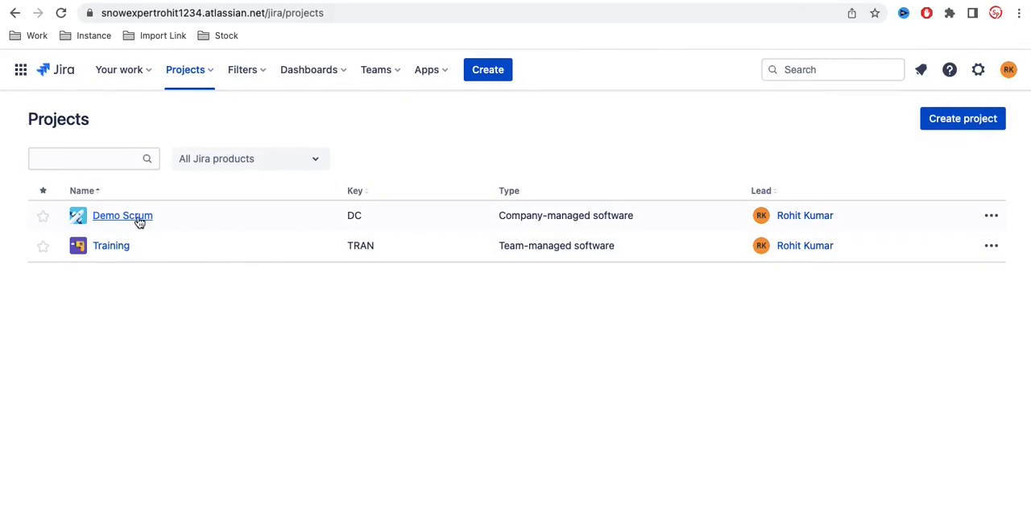
# Step: Duplicate the projects page in a second browser tab, and open Demo Scrum in one tab and Training in the other
pyautogui.rightClick(184, 1)
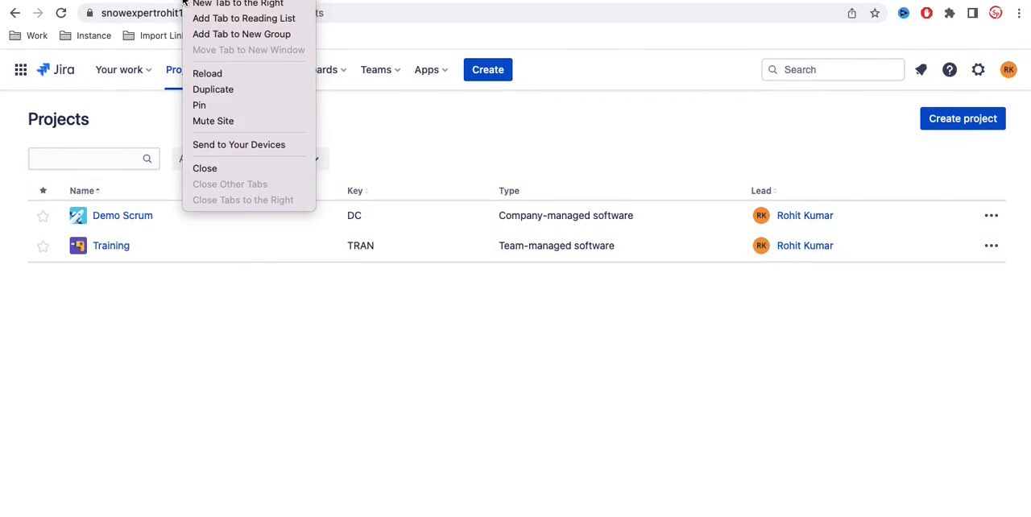
pyautogui.click(213, 90)
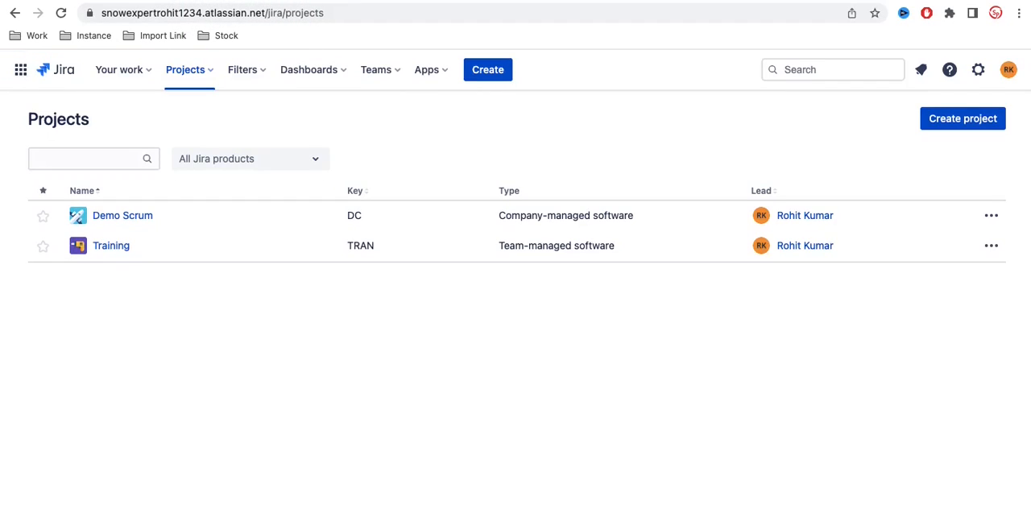
pyautogui.click(203, 72)
pyautogui.click(203, 73)
pyautogui.click(198, 70)
pyautogui.click(218, 133)
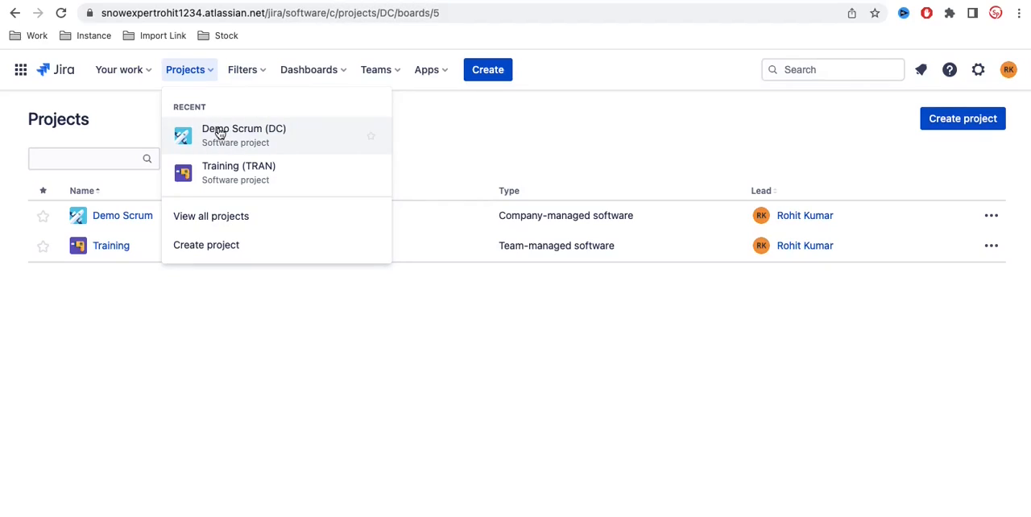
pyautogui.click(288, 1)
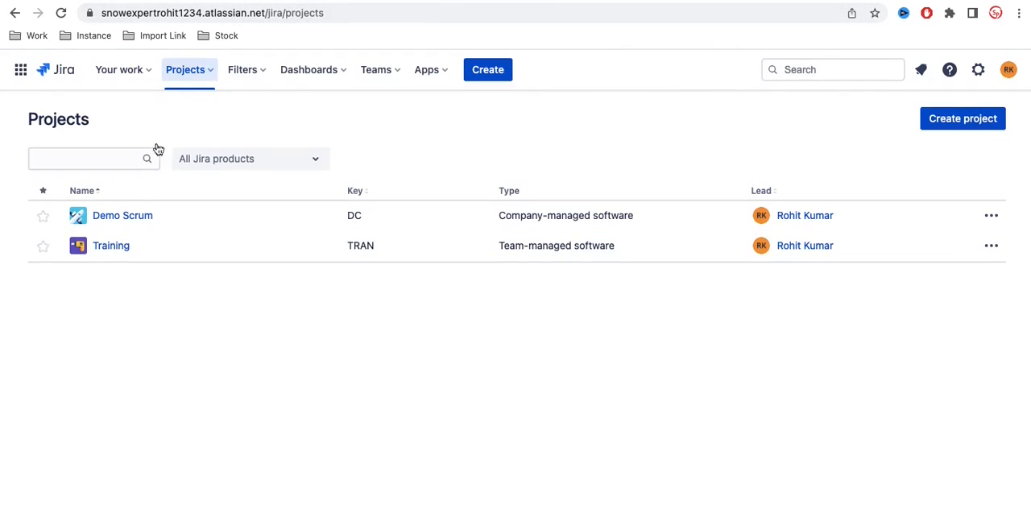
pyautogui.click(114, 249)
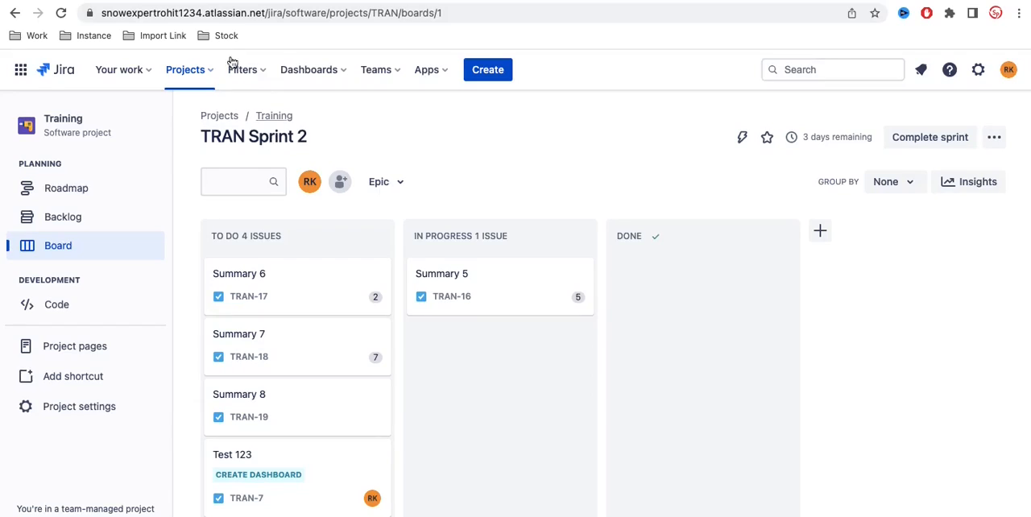
# Step: Open the project settings of both Demo Scrum and Training in their separate browser tabs
pyautogui.click(176, 0)
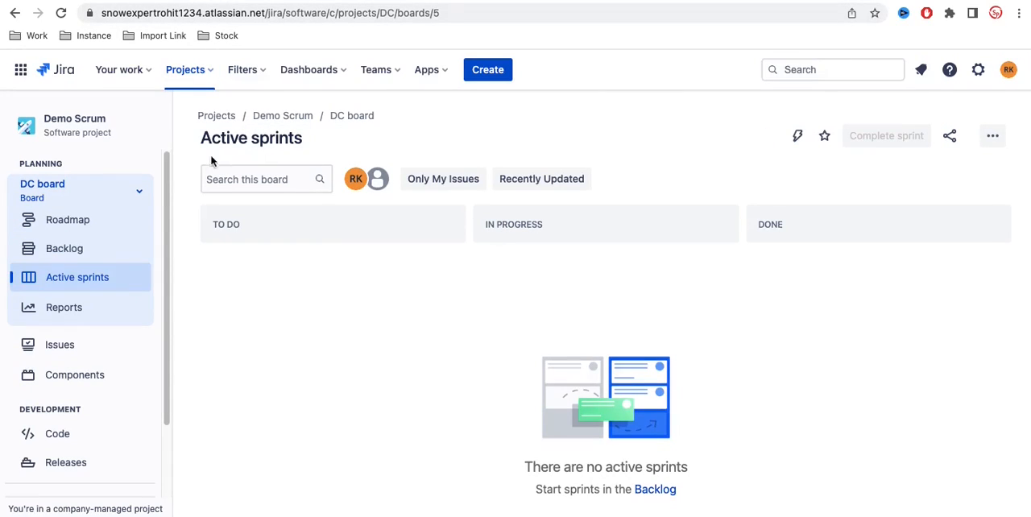
pyautogui.scroll(-2, 80, 384)
pyautogui.click(67, 483)
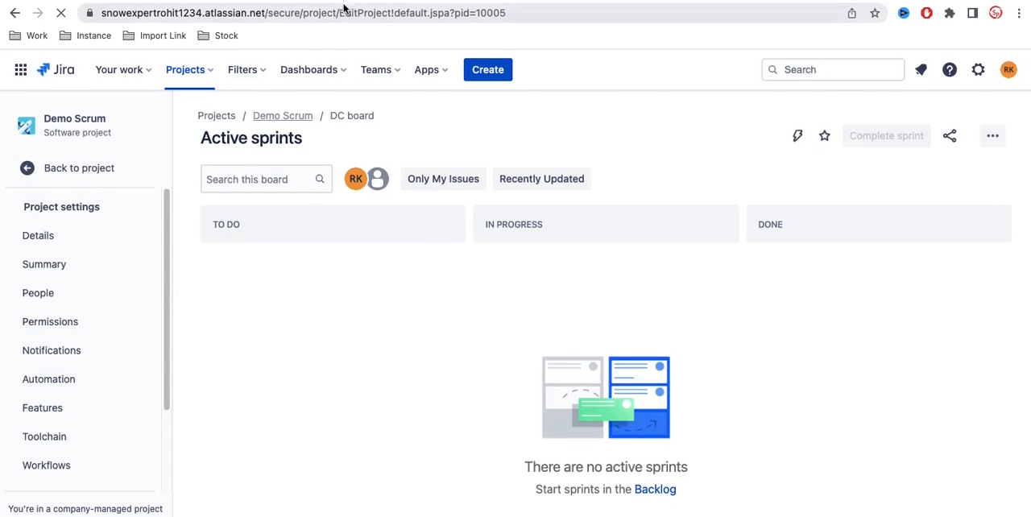
pyautogui.click(348, 2)
pyautogui.click(90, 405)
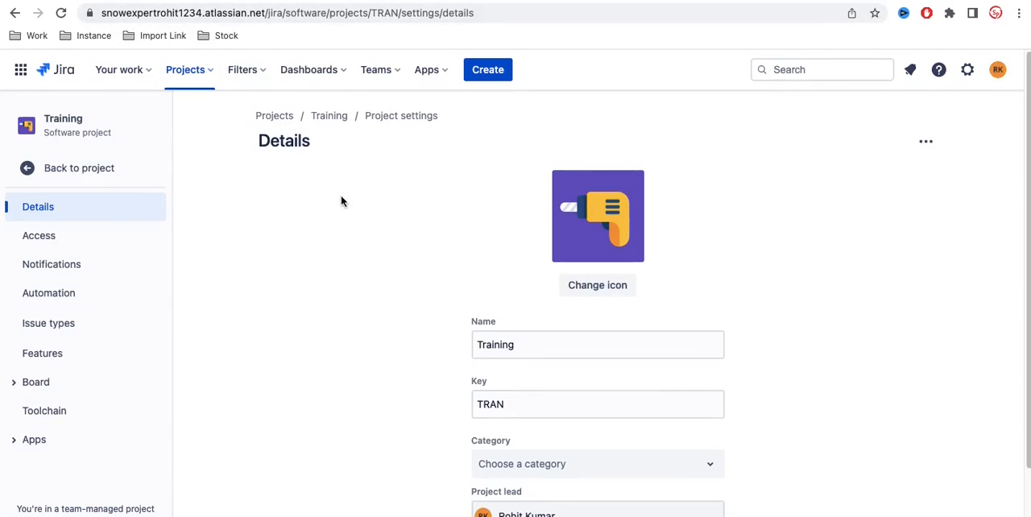
# Step: Compare the fields on the project details pages of Training and Demo Scrum
pyautogui.scroll(-2, 337, 434)
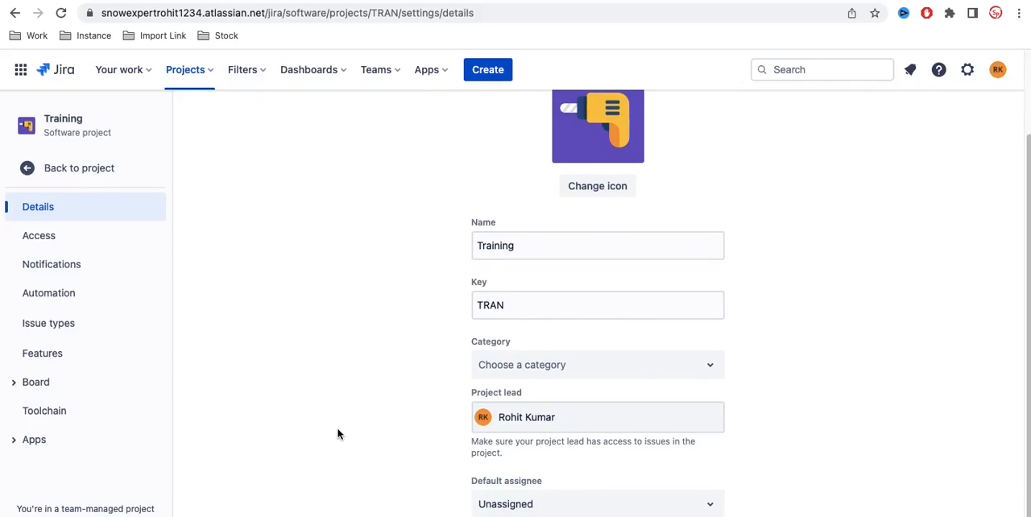
pyautogui.scroll(2, 338, 434)
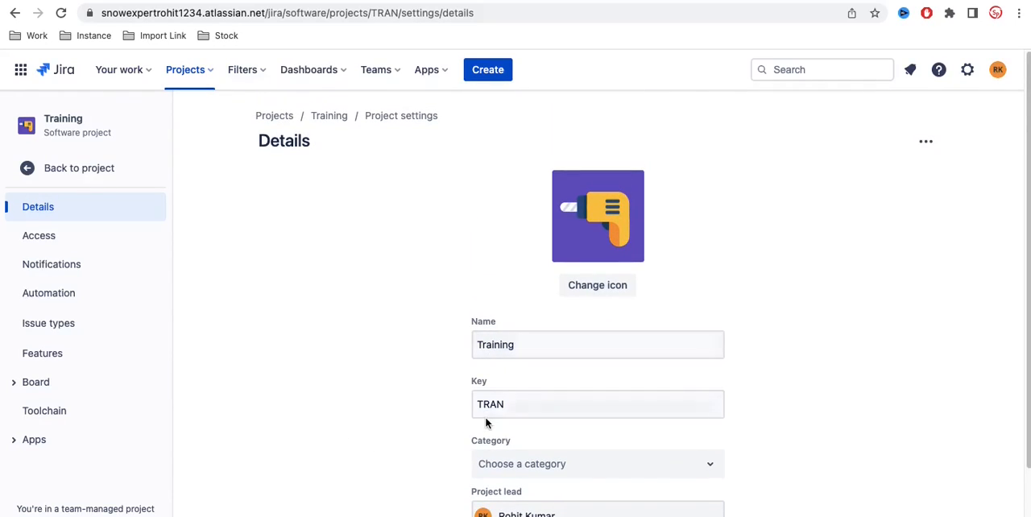
pyautogui.scroll(-2, 473, 451)
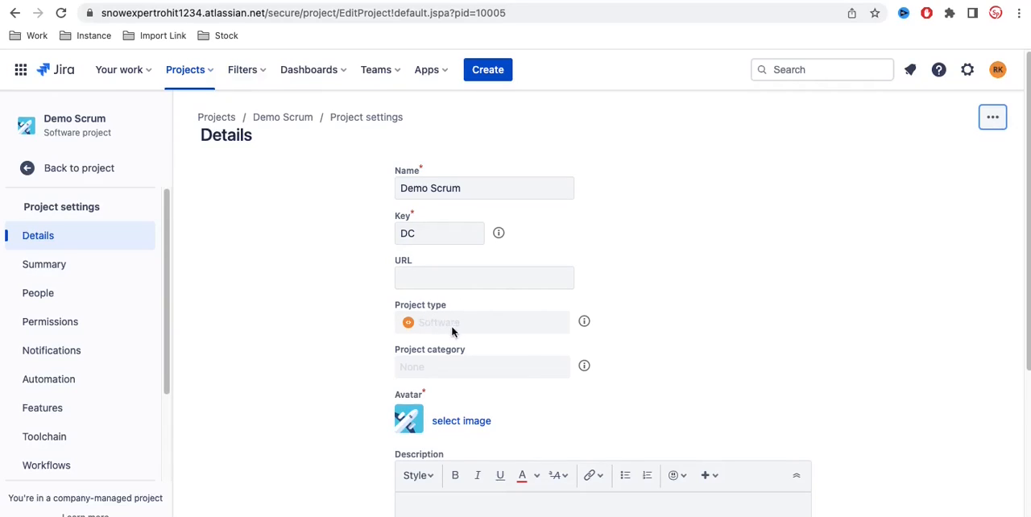
pyautogui.scroll(-3, 455, 333)
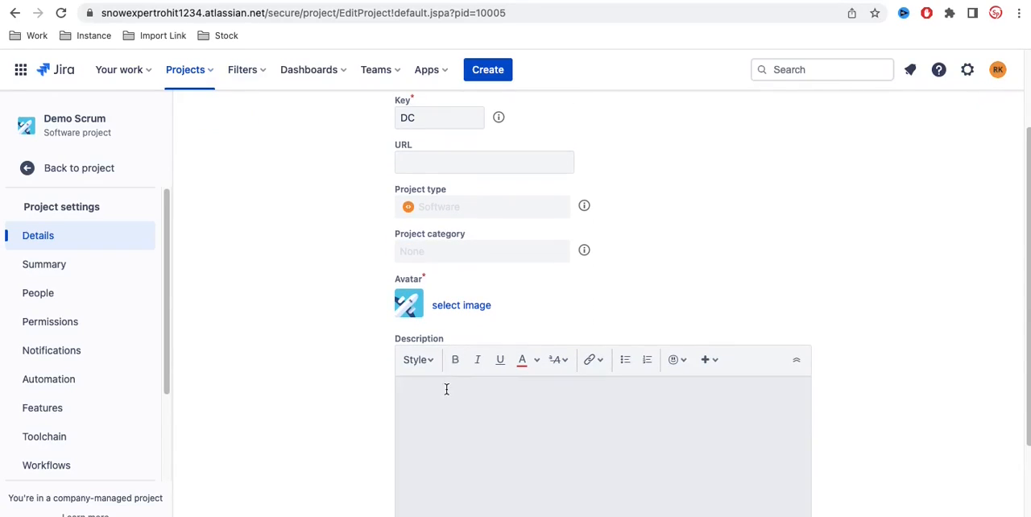
pyautogui.scroll(-4, 450, 399)
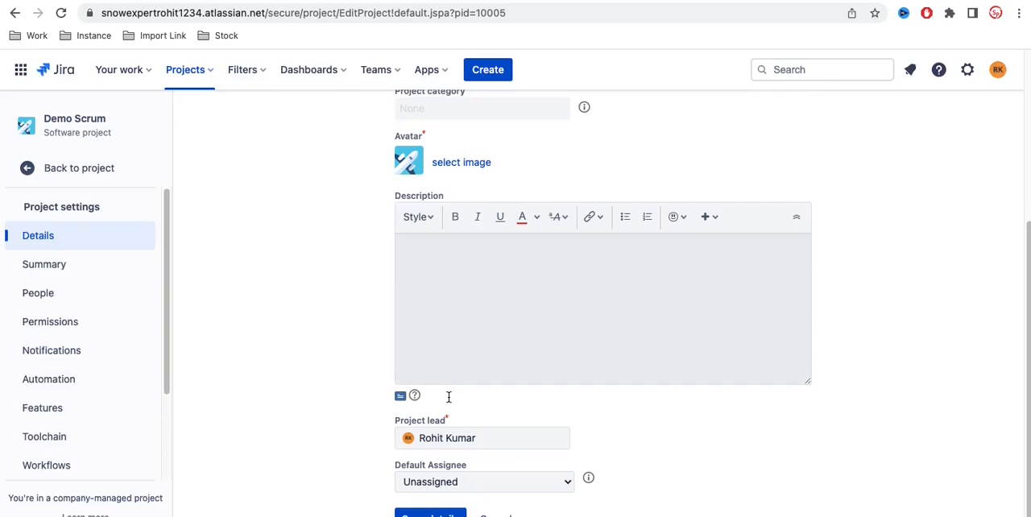
pyautogui.scroll(5, 419, 296)
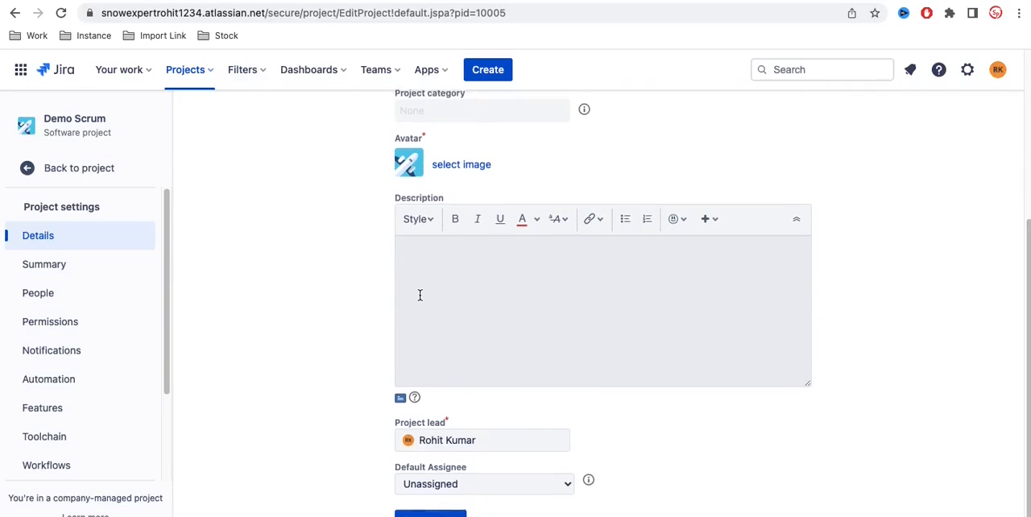
pyautogui.scroll(2, 419, 294)
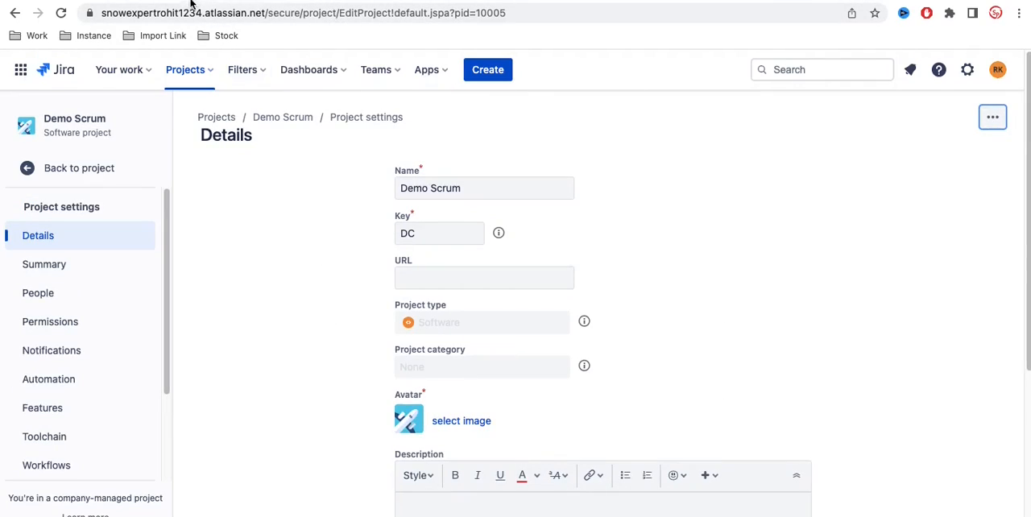
# Step: Review the summary and people settings of Demo Scrum, and compare its list of setting categories with Training's
pyautogui.click(55, 271)
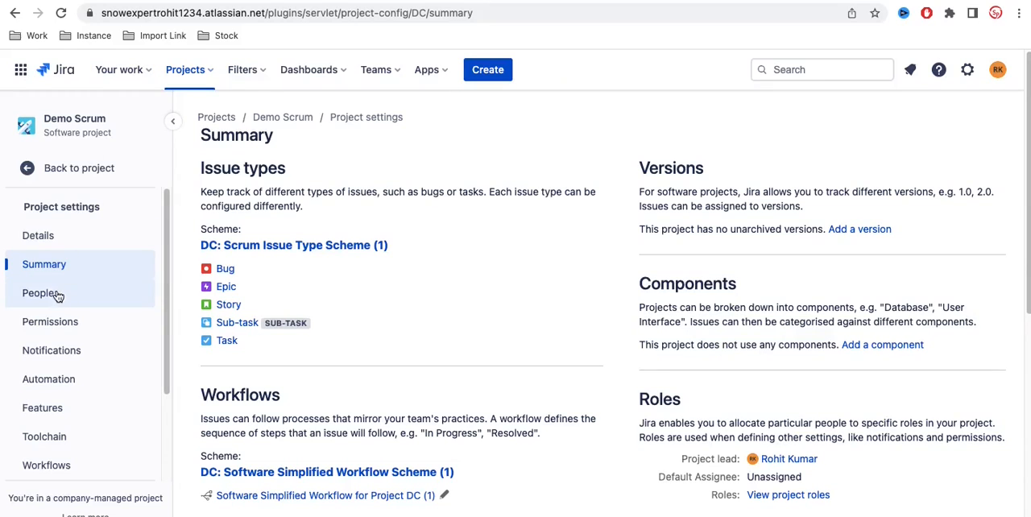
pyautogui.click(56, 295)
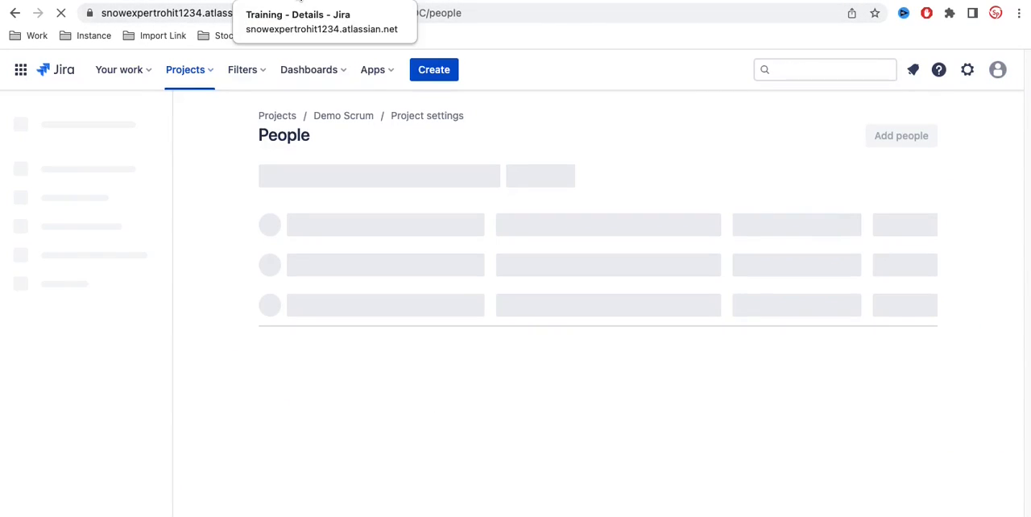
pyautogui.click(298, 2)
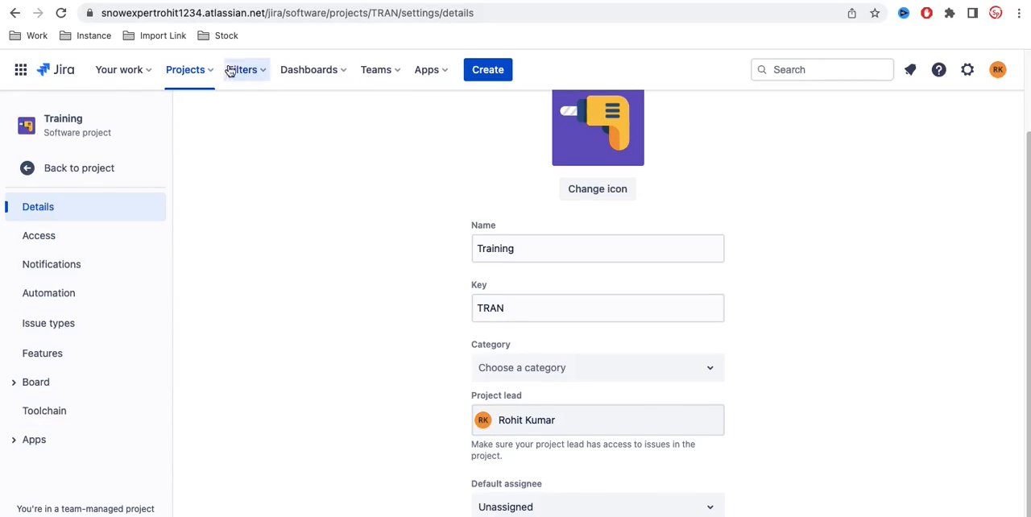
pyautogui.click(182, 5)
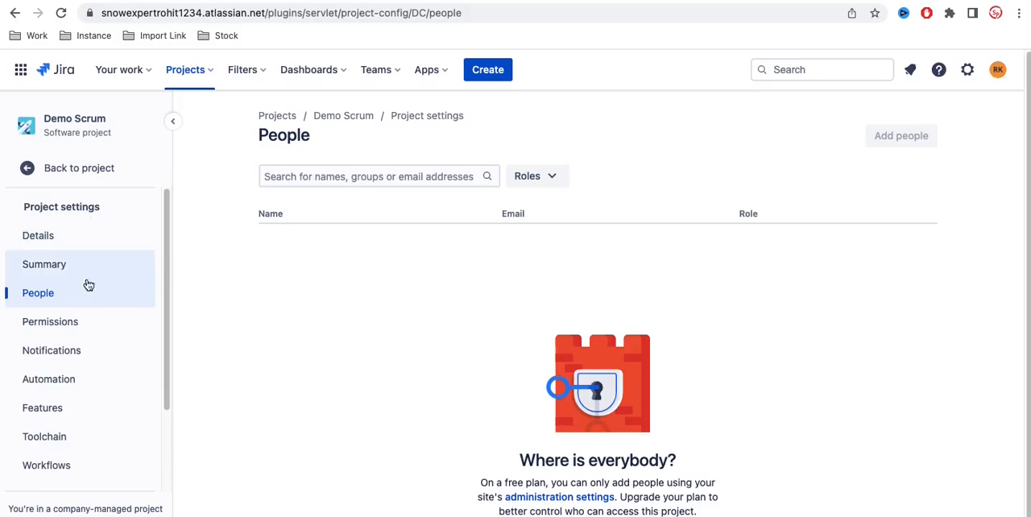
pyautogui.scroll(-2, 83, 323)
pyautogui.scroll(-2, 83, 322)
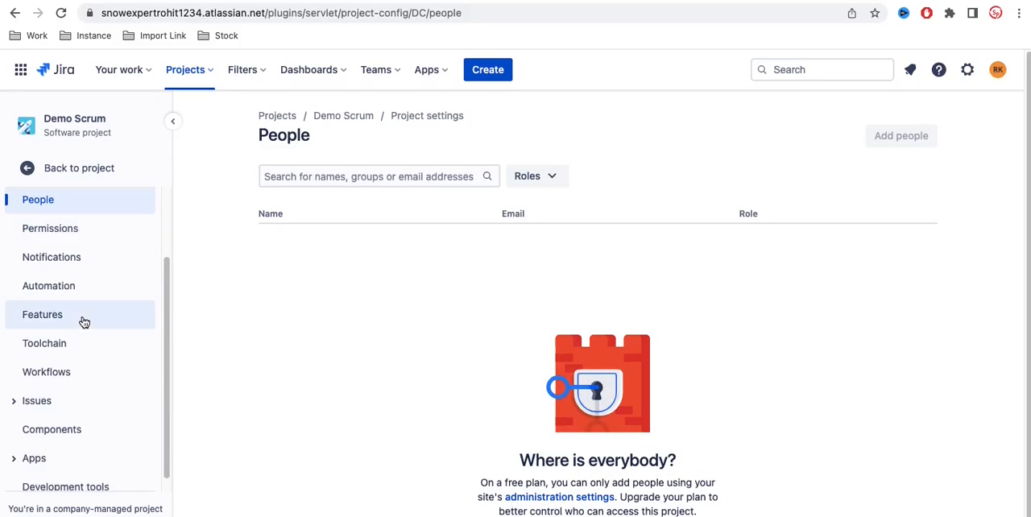
# Step: Check the access settings of Training against the people and permissions settings of Demo Scrum
pyautogui.click(321, 4)
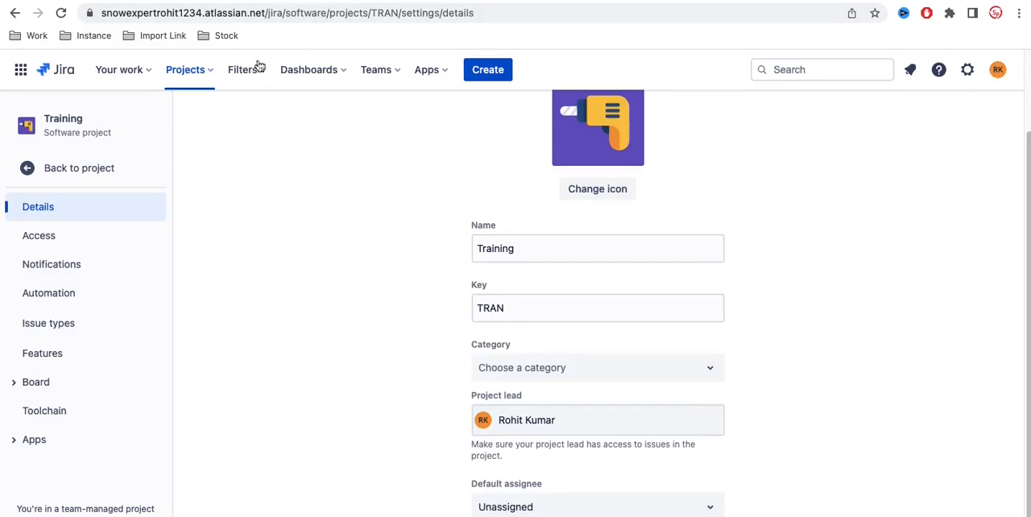
pyautogui.click(74, 240)
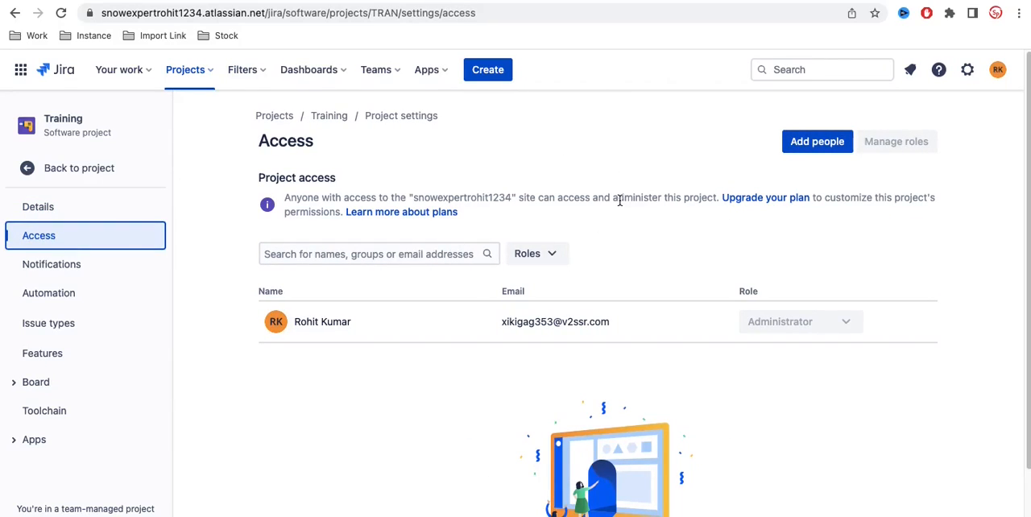
pyautogui.click(159, 4)
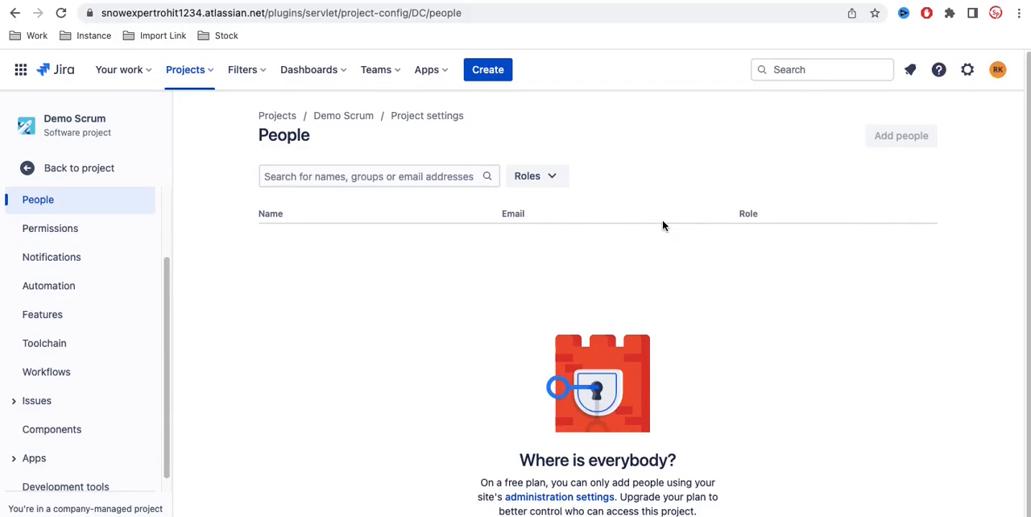
pyautogui.click(80, 228)
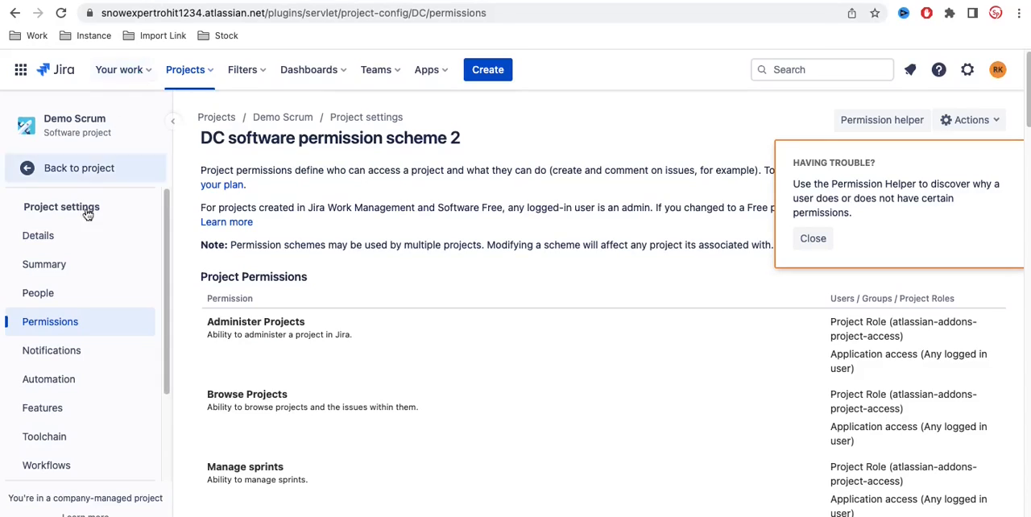
# Step: Open the notification settings of both projects and compare their notification events and recipients
pyautogui.click(51, 351)
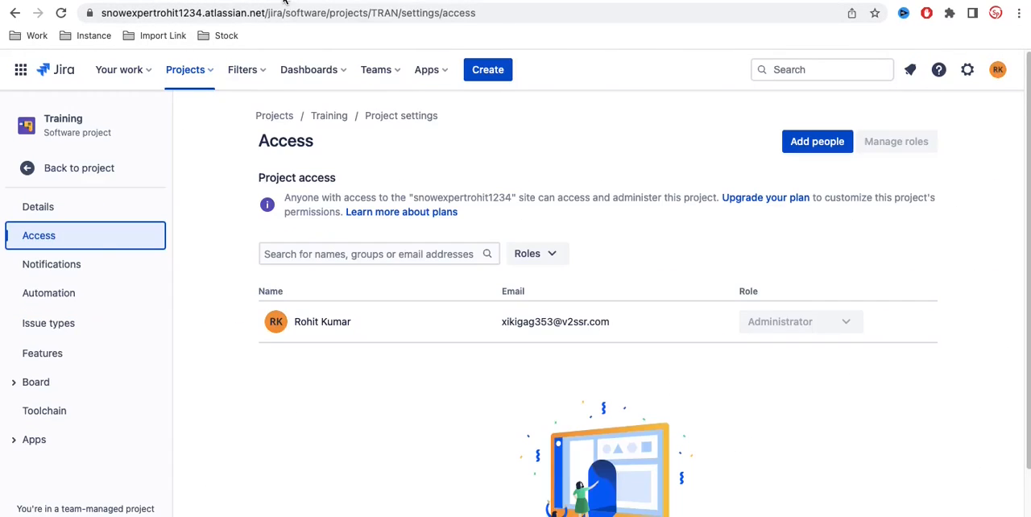
pyautogui.click(51, 273)
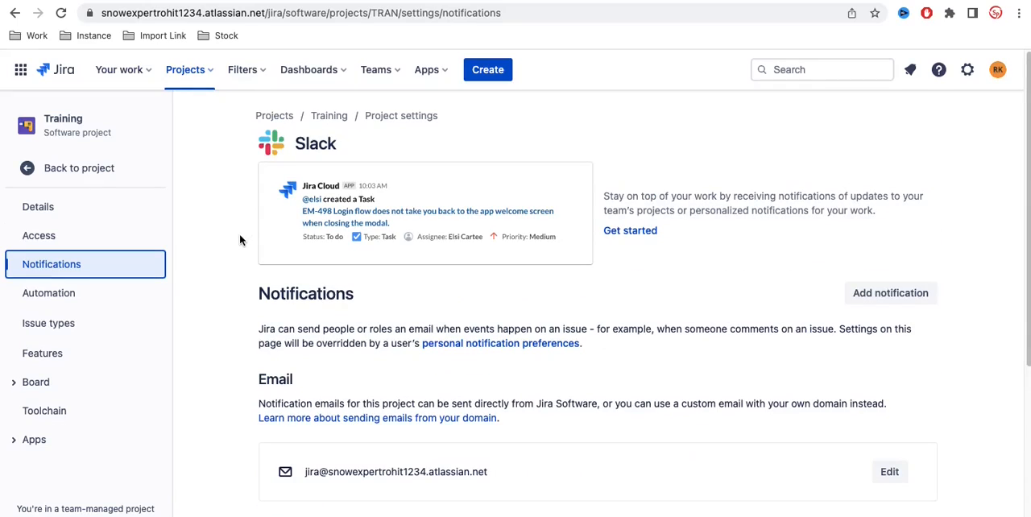
pyautogui.scroll(-3, 239, 239)
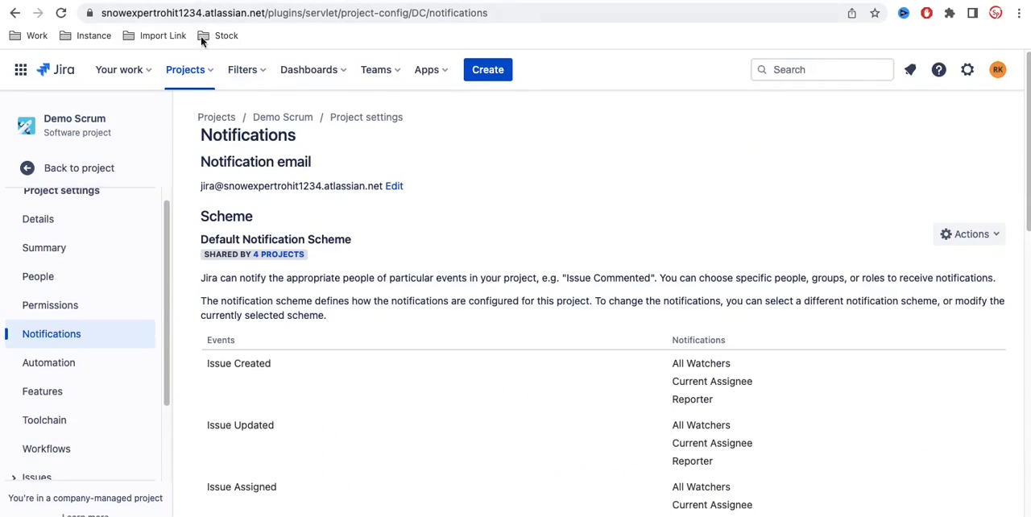
pyautogui.scroll(-10, 514, 294)
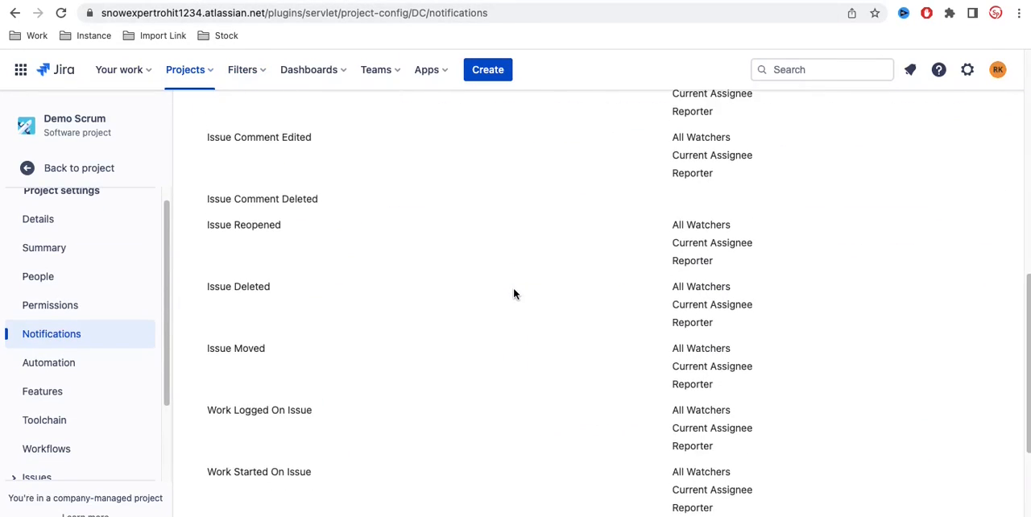
pyautogui.scroll(10, 513, 294)
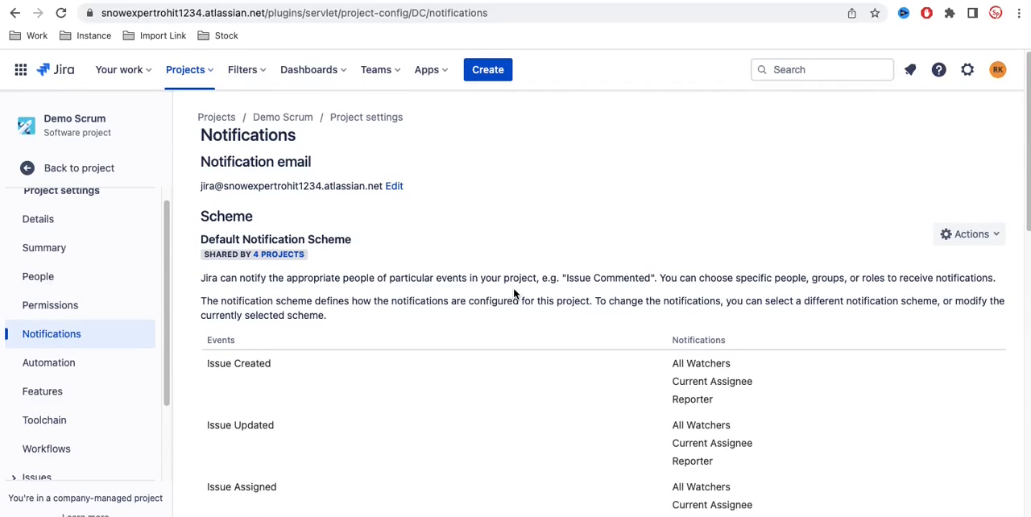
pyautogui.click(307, 2)
pyautogui.click(148, 3)
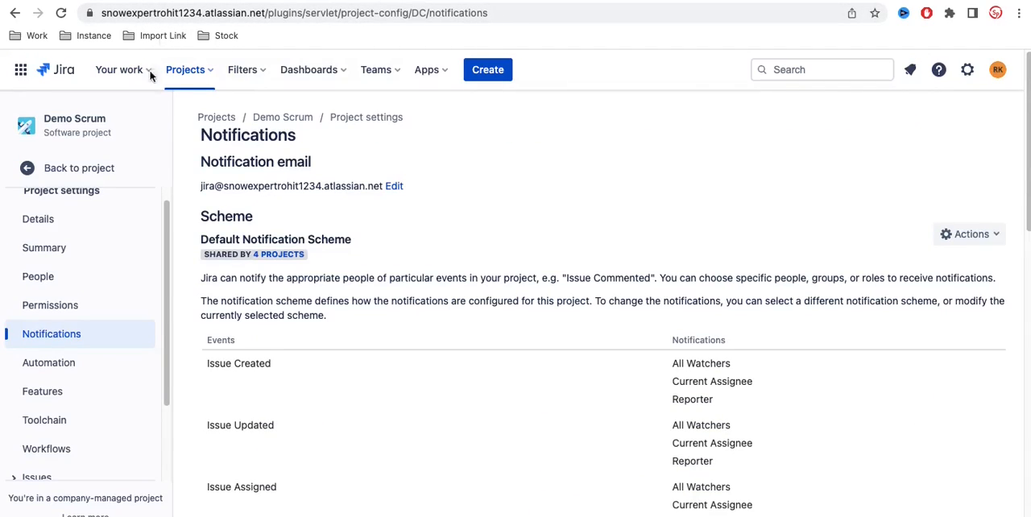
# Step: Open the automation settings in Demo Scrum and in Training for comparison
pyautogui.scroll(-1, 78, 362)
pyautogui.click(62, 346)
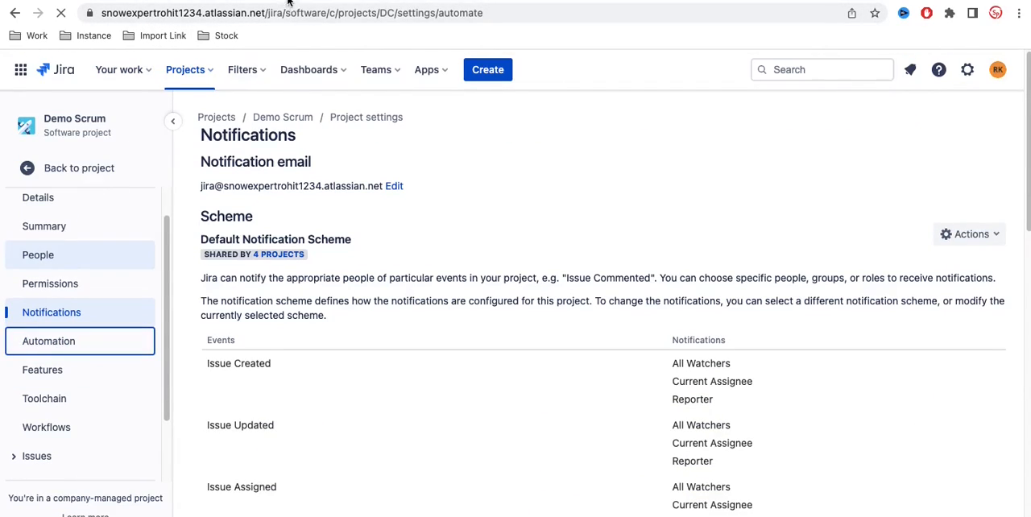
pyautogui.click(306, 2)
pyautogui.click(68, 298)
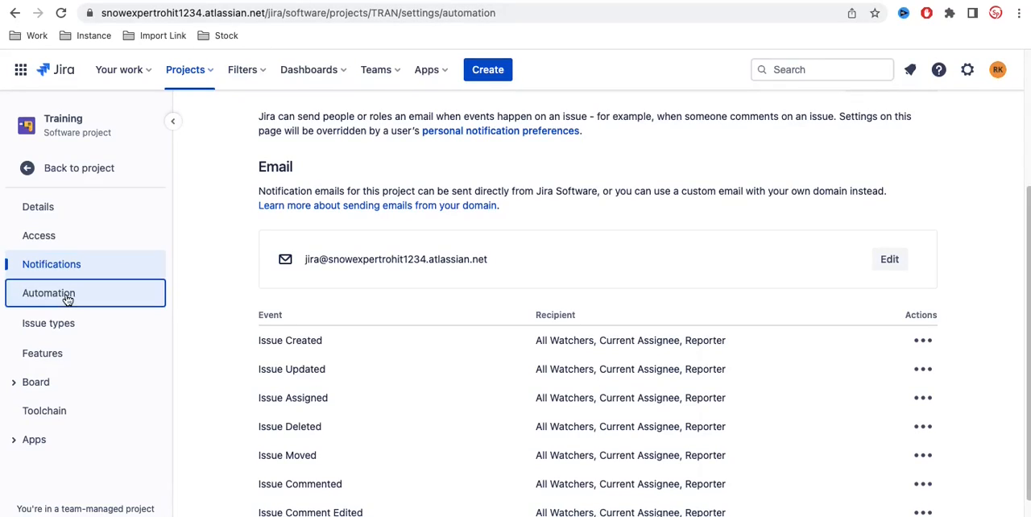
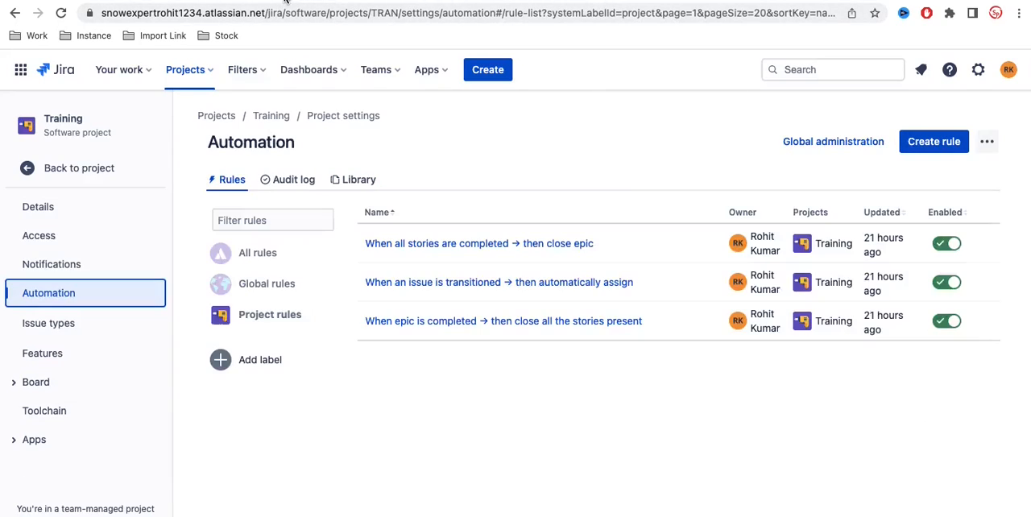
# Step: Compare the feature settings of Training and Demo Scrum, and Training's issue type settings with the issue subcategories in Demo Scrum
pyautogui.click(46, 362)
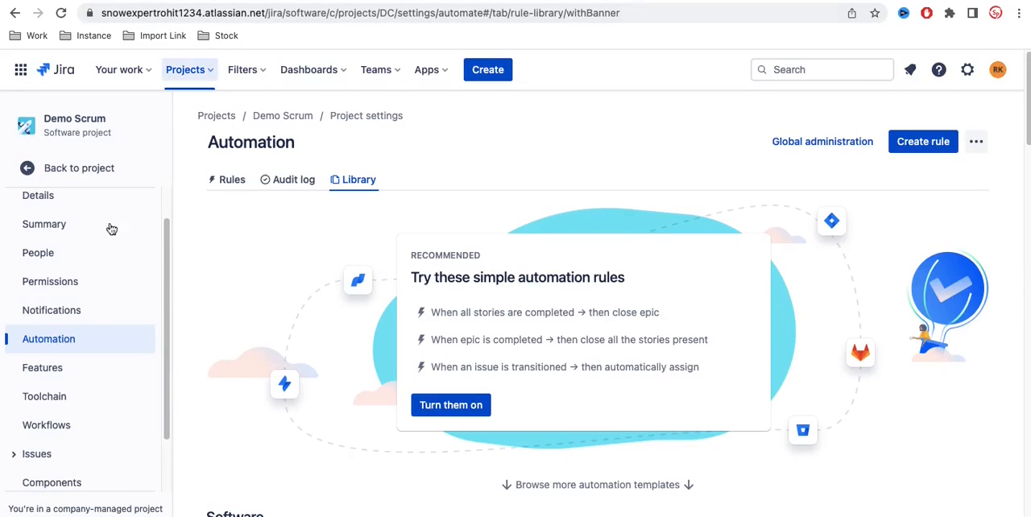
pyautogui.click(69, 379)
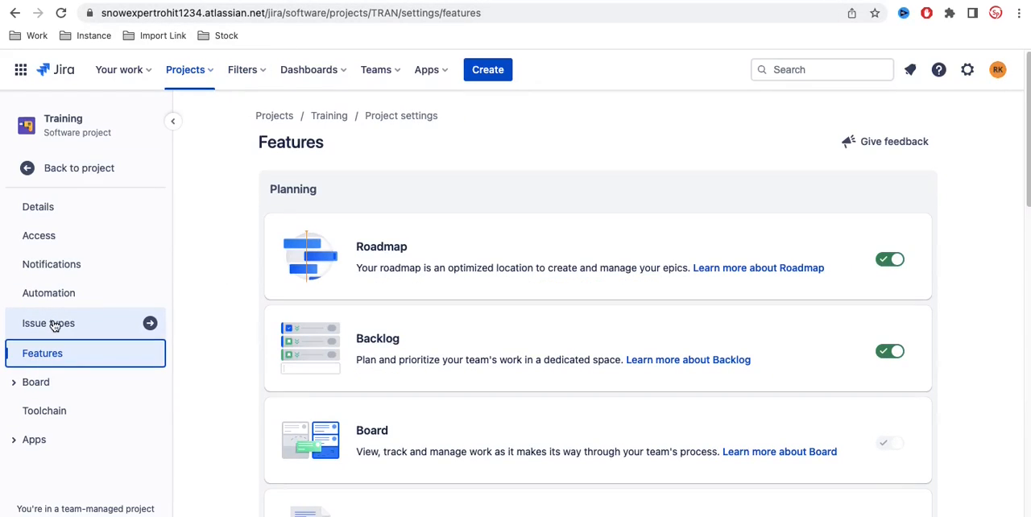
pyautogui.click(51, 324)
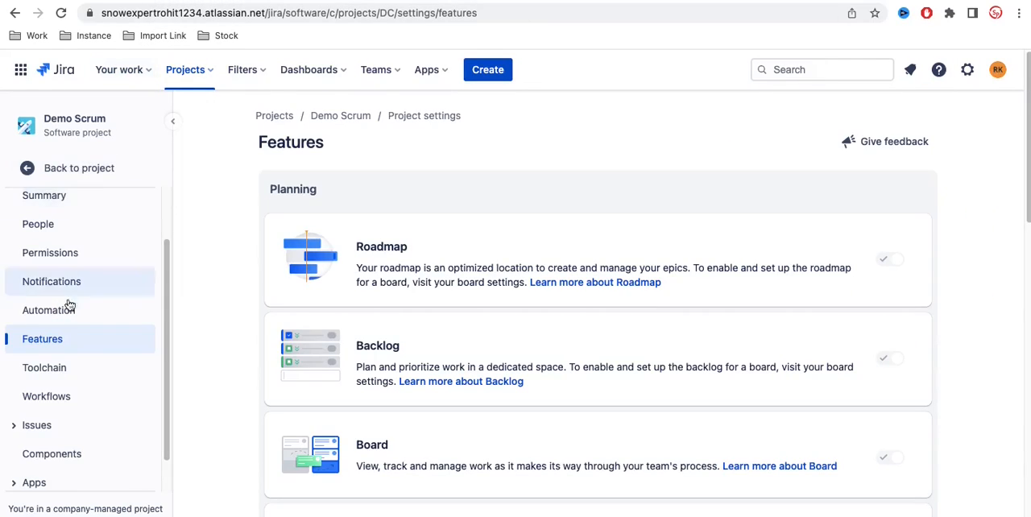
pyautogui.click(18, 431)
pyautogui.scroll(-4, 101, 399)
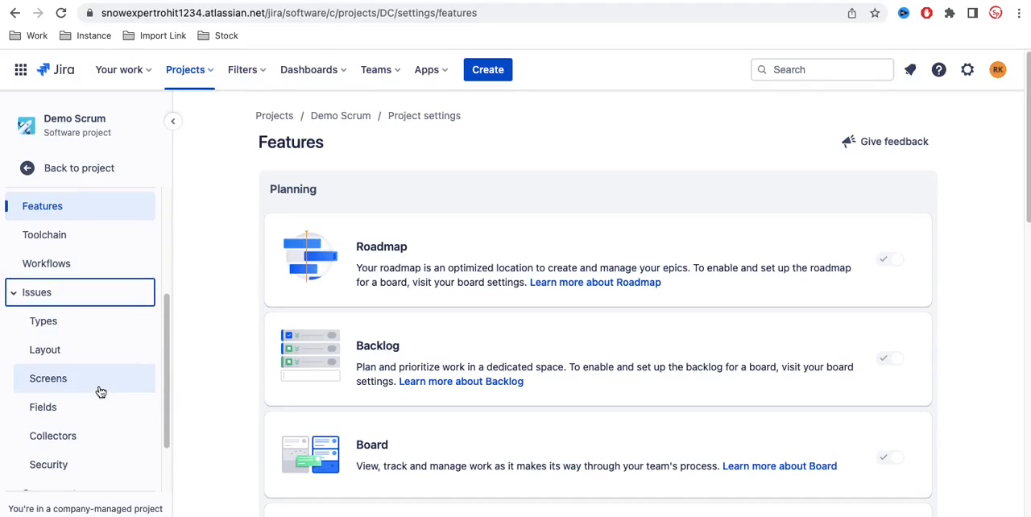
pyautogui.scroll(-2, 91, 369)
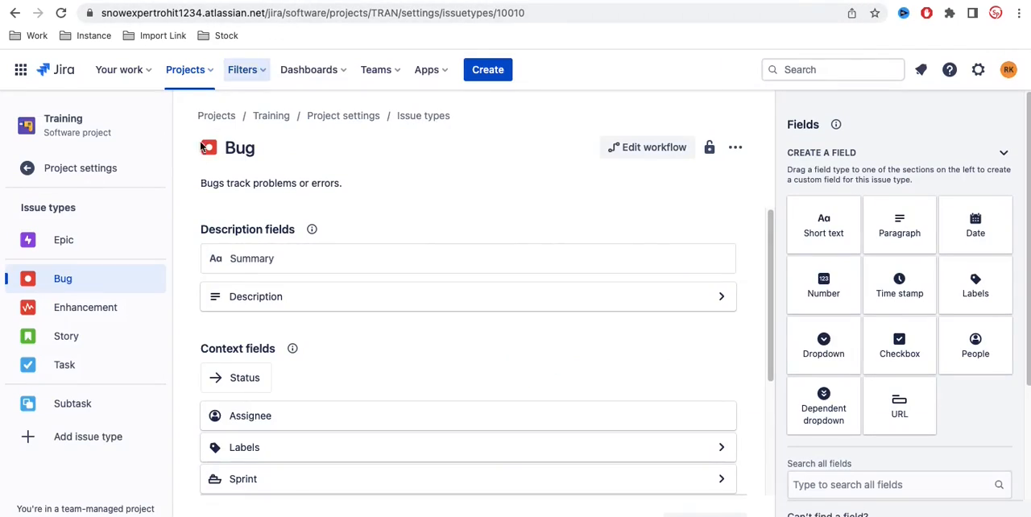
pyautogui.click(82, 171)
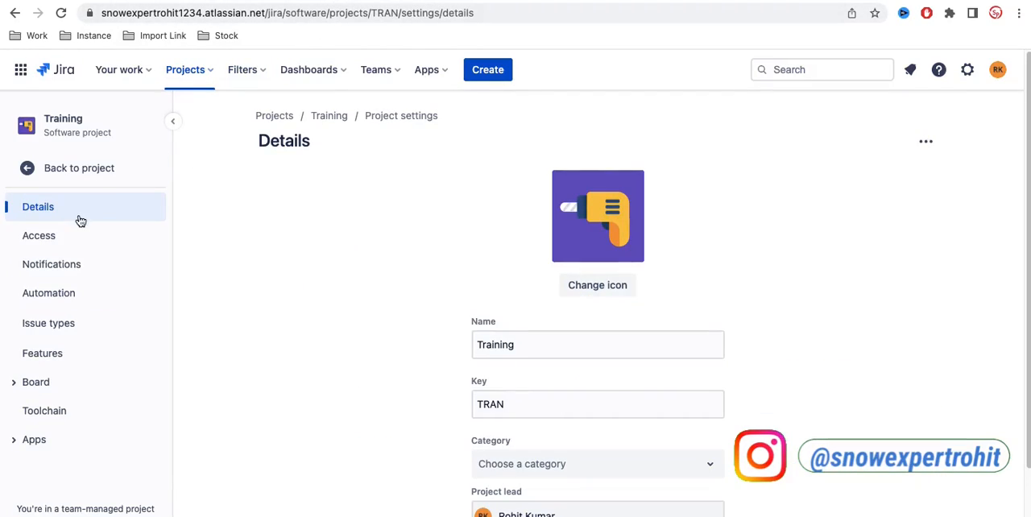
pyautogui.click(63, 336)
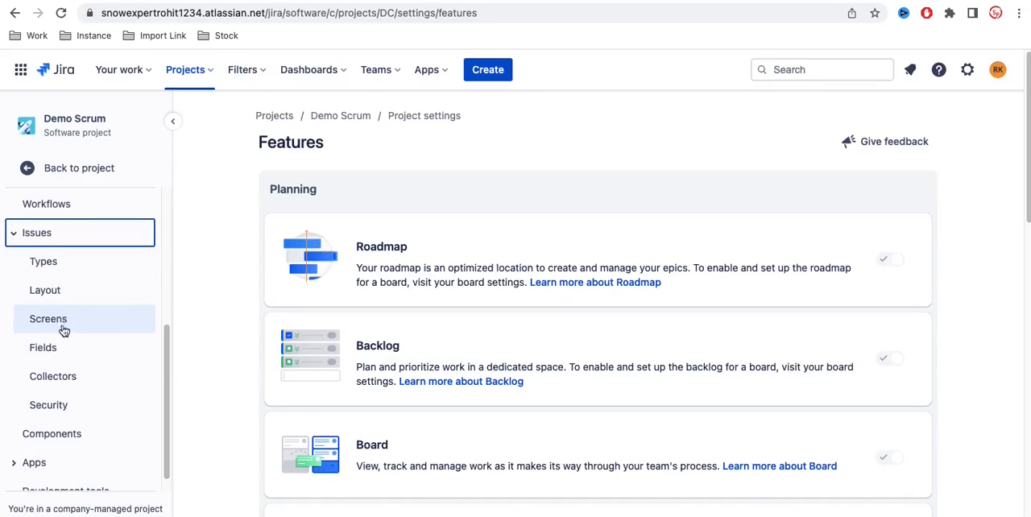
# Step: Collapse the issue subcategories in Demo Scrum's settings and open its workflow settings, checking them against Training's list of setting categories
pyautogui.click(15, 234)
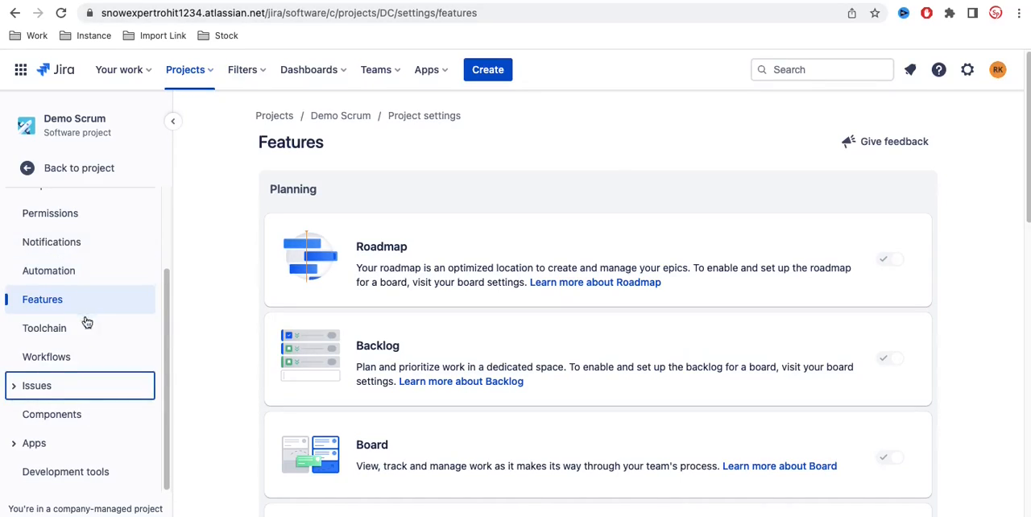
pyautogui.scroll(1, 76, 343)
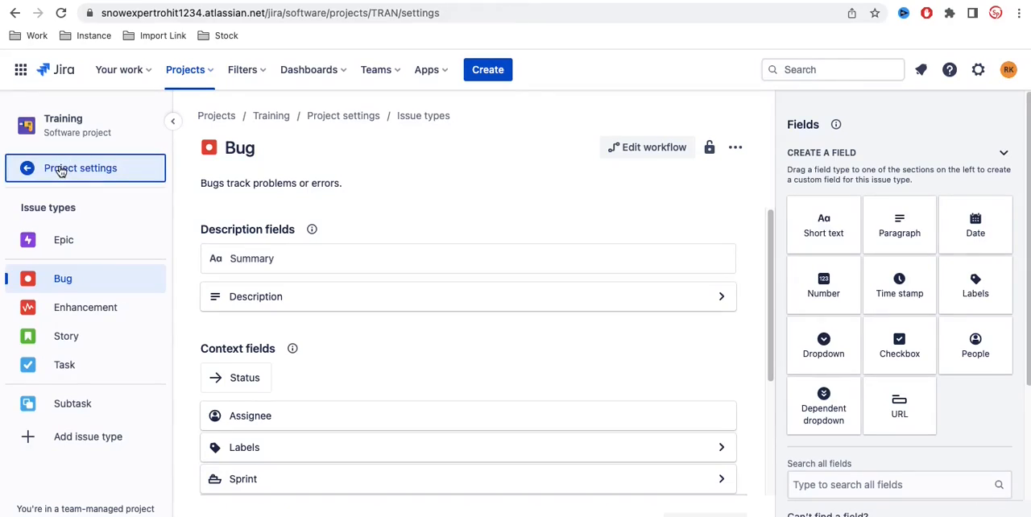
pyautogui.click(61, 167)
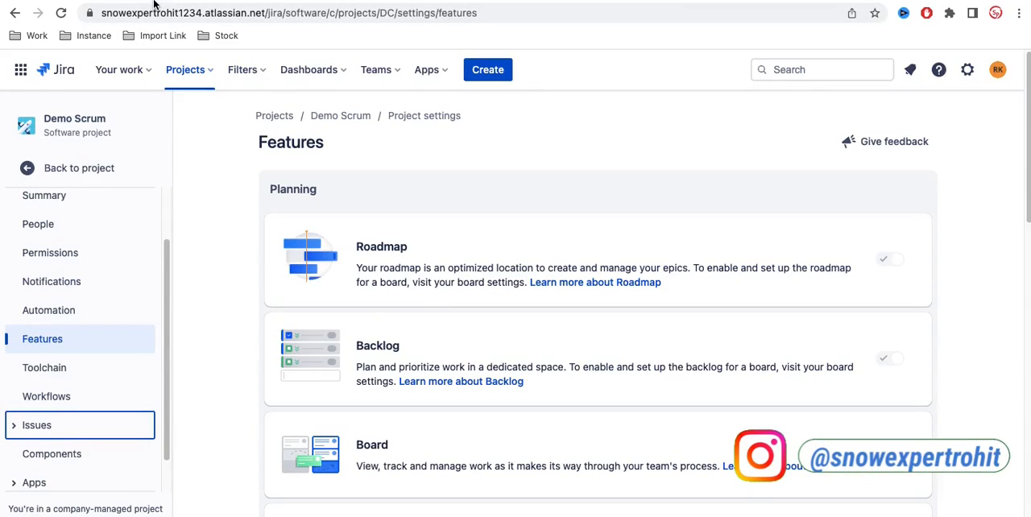
pyautogui.click(66, 398)
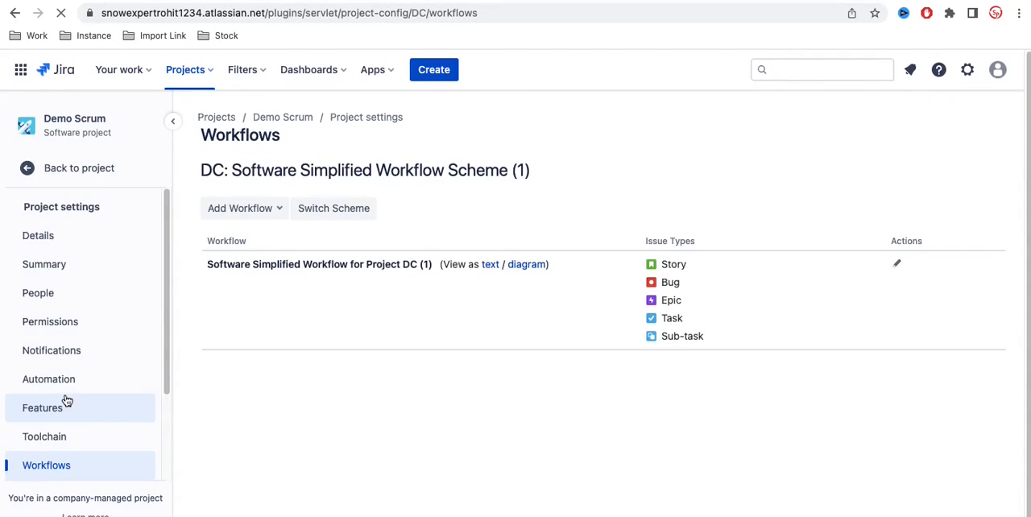
pyautogui.scroll(-3, 67, 400)
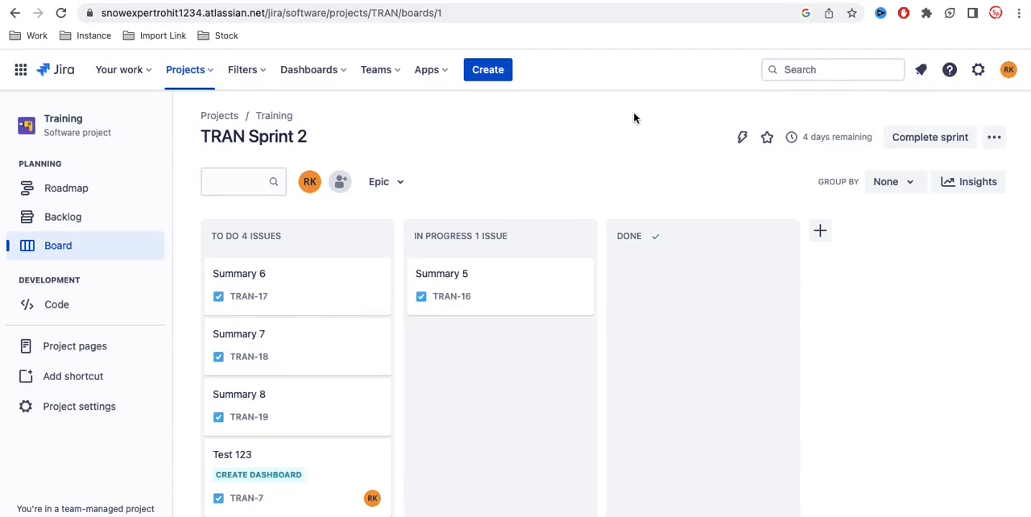
# Step: Search the TRAN Sprint 2 board for issue number 17 and clear the search
pyautogui.click(240, 182)
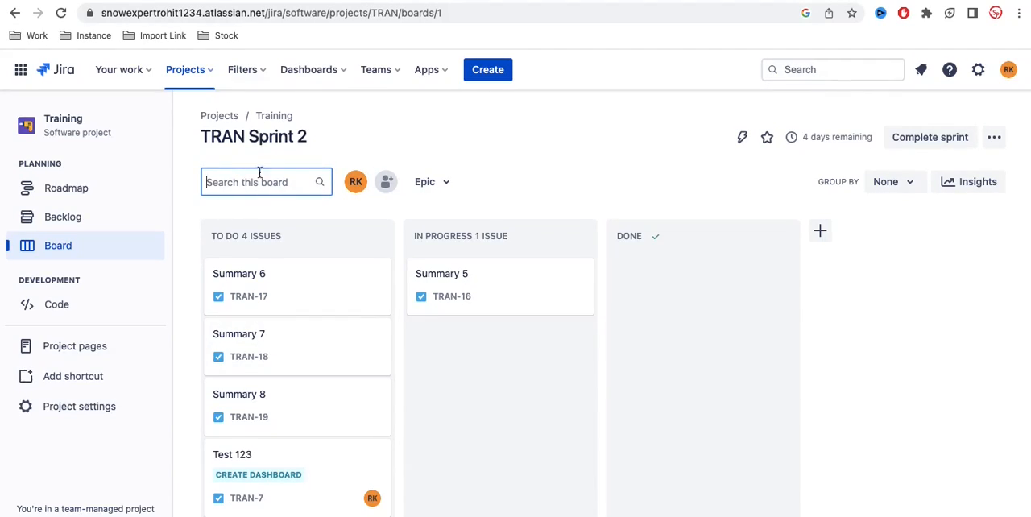
pyautogui.write('17')
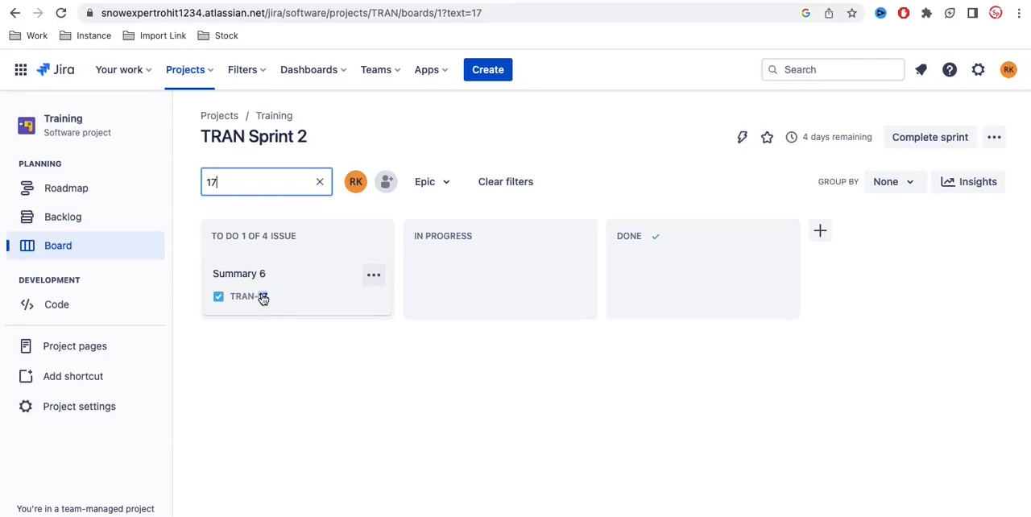
pyautogui.press('BackSpace')
pyautogui.press('BackSpace')
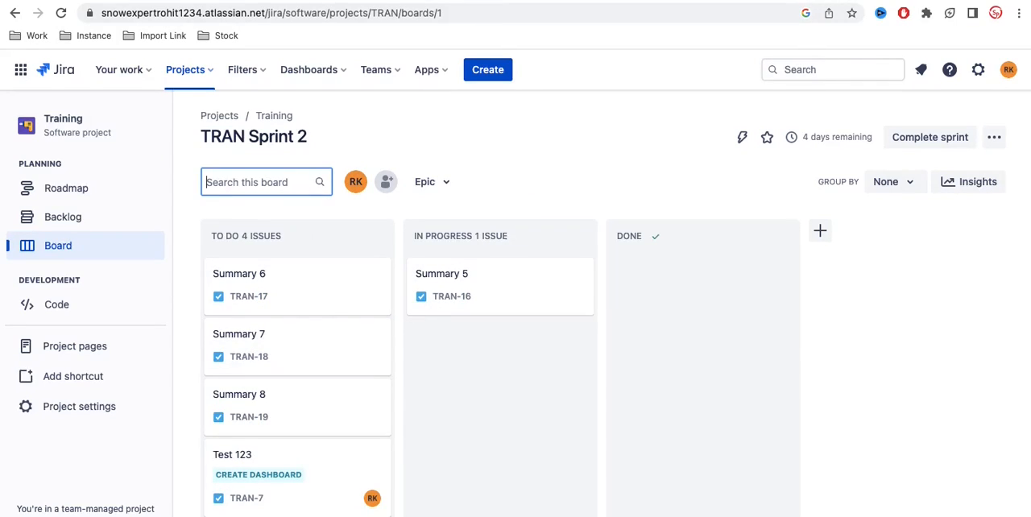
# Step: Search the sprint board for "test" and clear the search to show the whole board again
pyautogui.write('test')
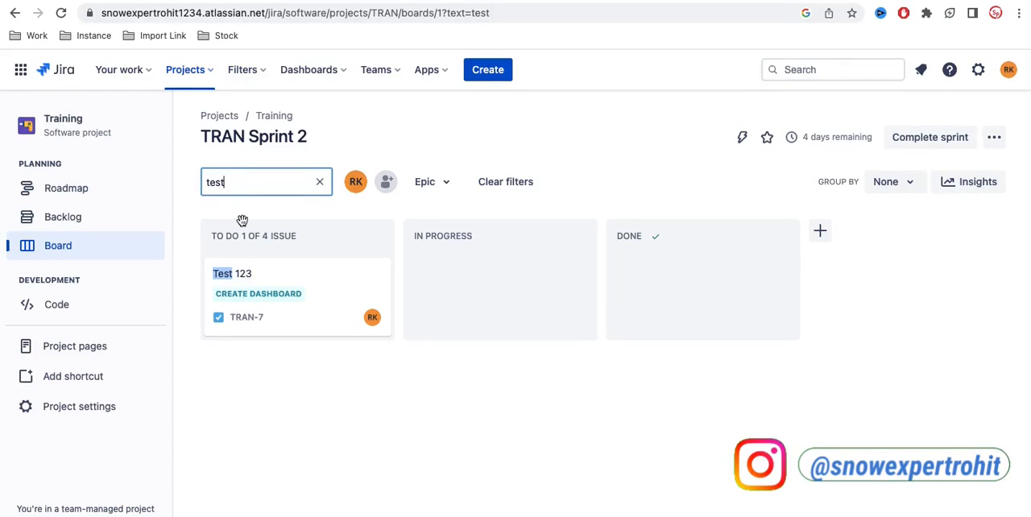
pyautogui.click(68, 249)
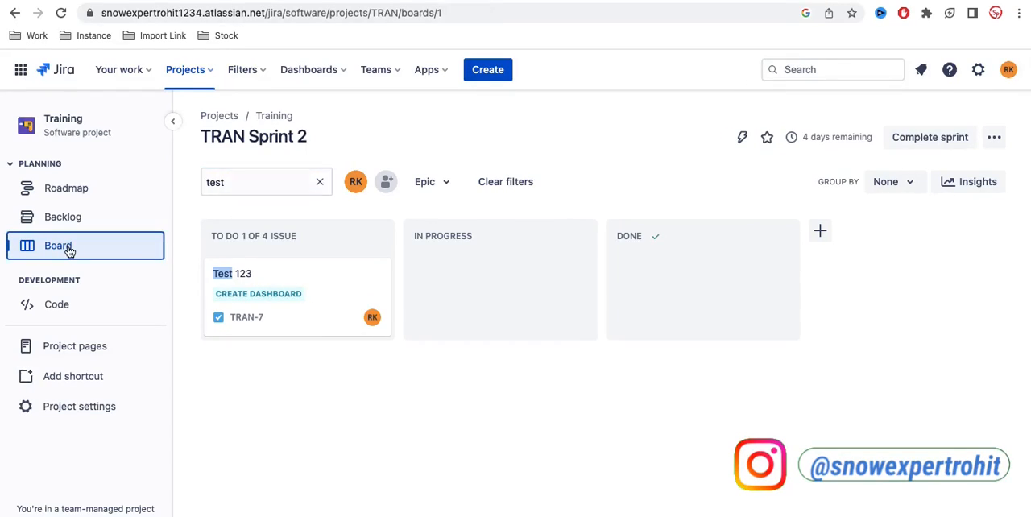
pyautogui.click(320, 184)
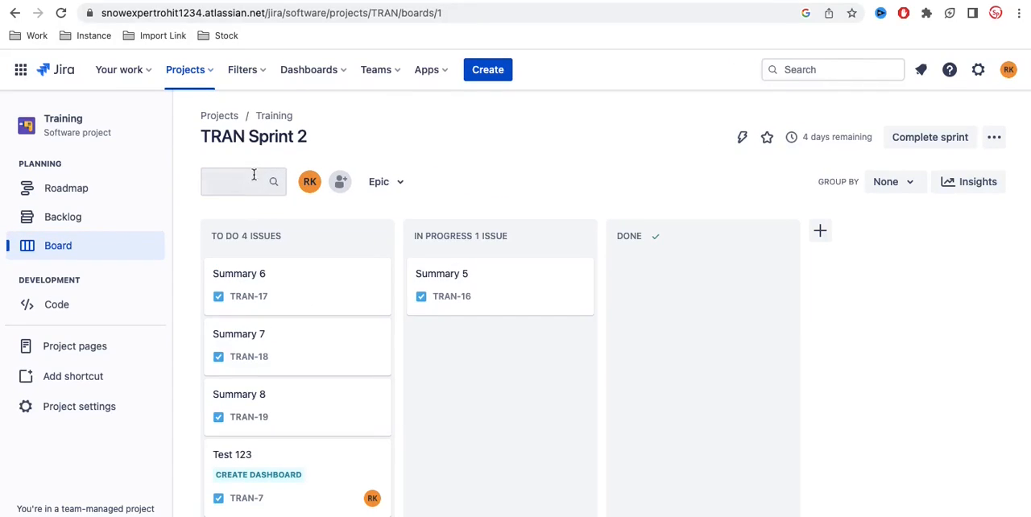
# Step: Search all of Jira for "test", review the matching issues and available filters, and close the global search
pyautogui.click(805, 68)
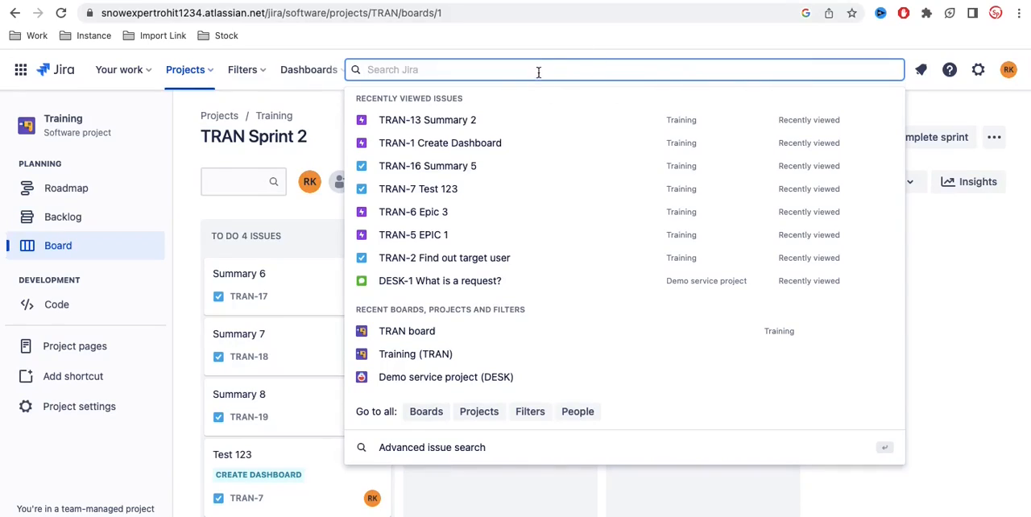
pyautogui.write('test')
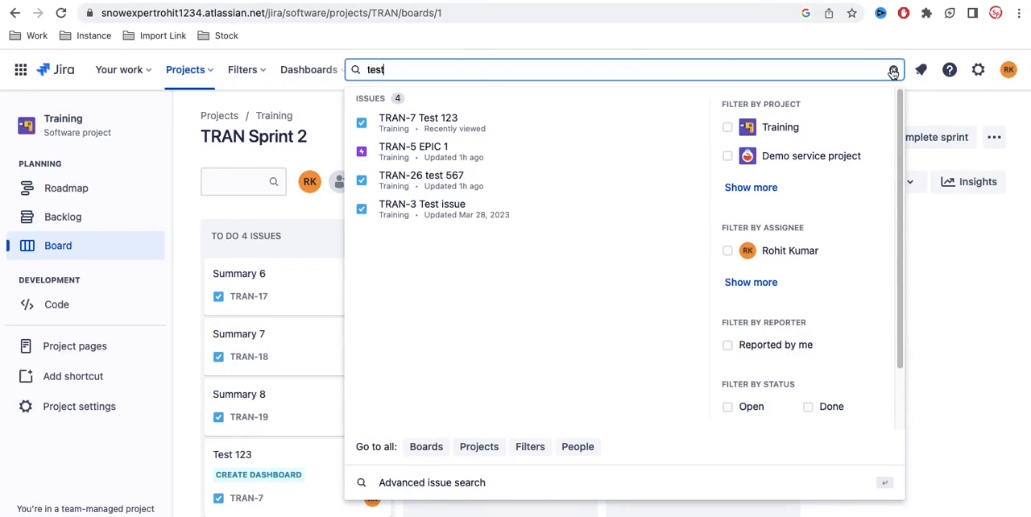
pyautogui.click(727, 127)
pyautogui.click(893, 70)
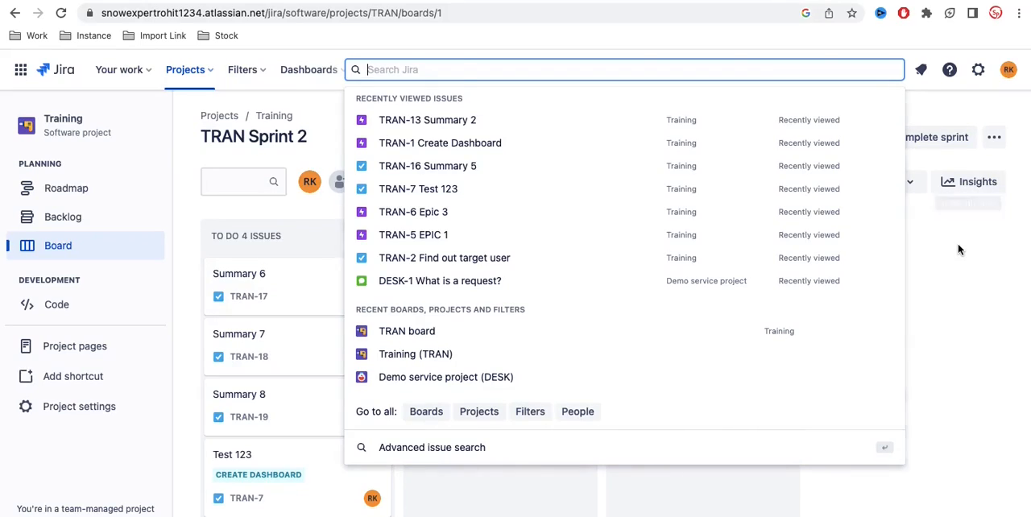
pyautogui.click(962, 251)
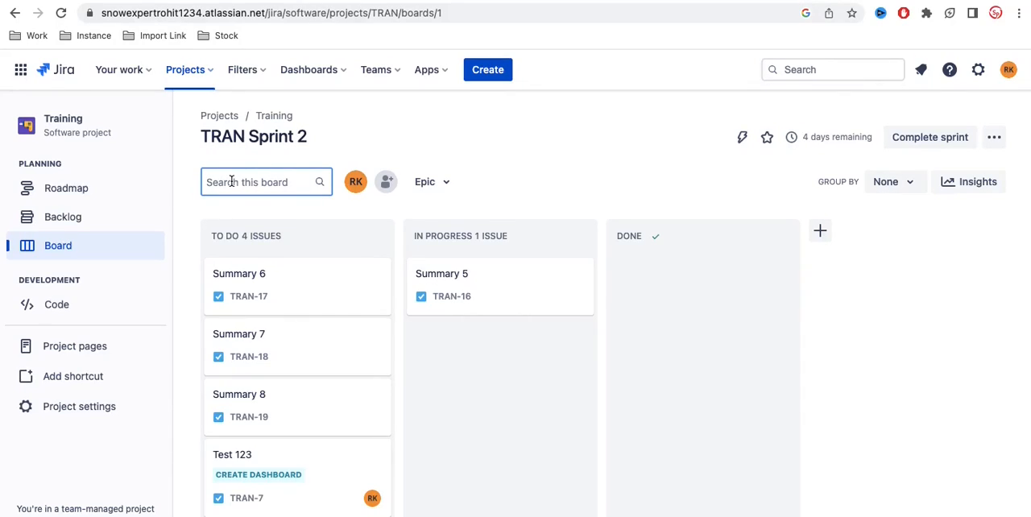
# Step: Open the advanced issue search from the global search and look through the listed issues
pyautogui.click(846, 72)
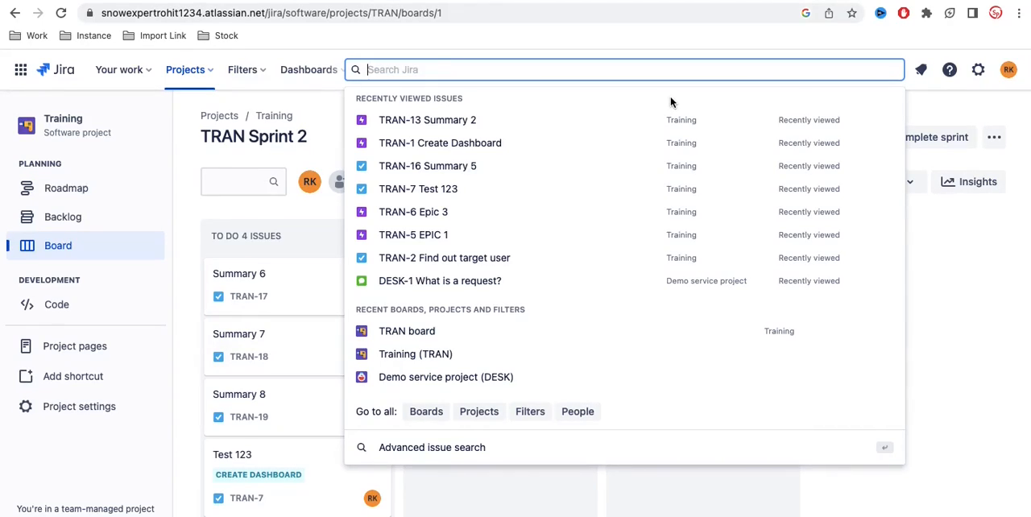
pyautogui.click(427, 455)
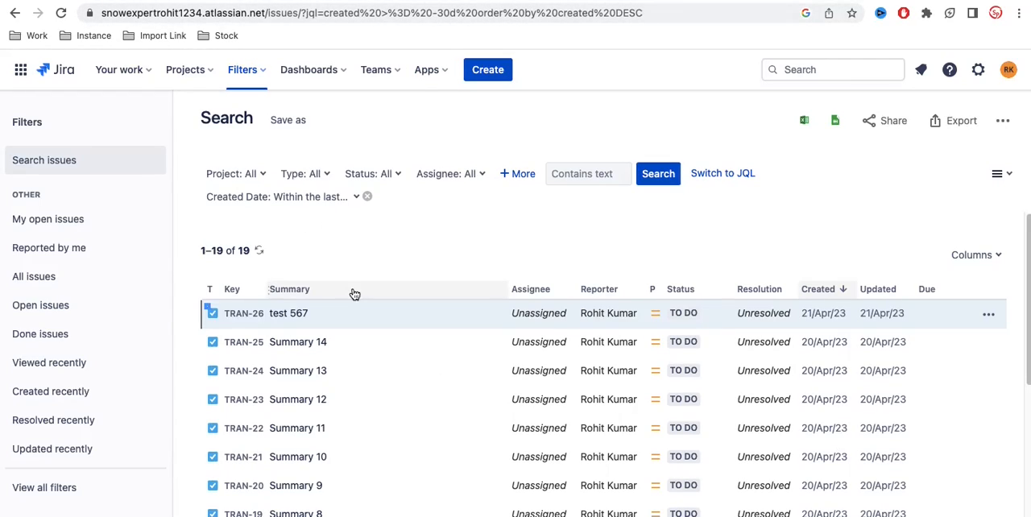
pyautogui.scroll(-3, 352, 291)
pyautogui.scroll(3, 352, 290)
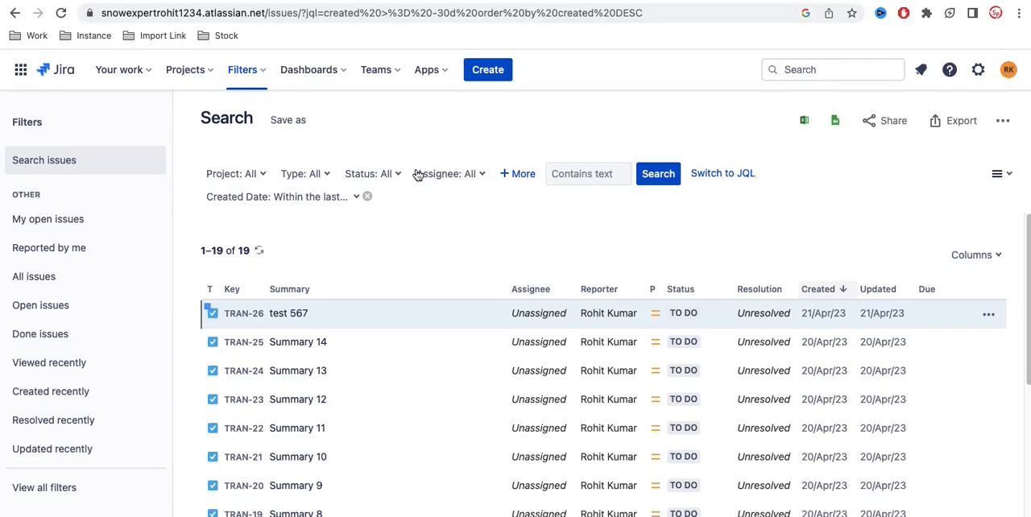
# Step: Filter the issue search by the issue type Epic
pyautogui.click(326, 174)
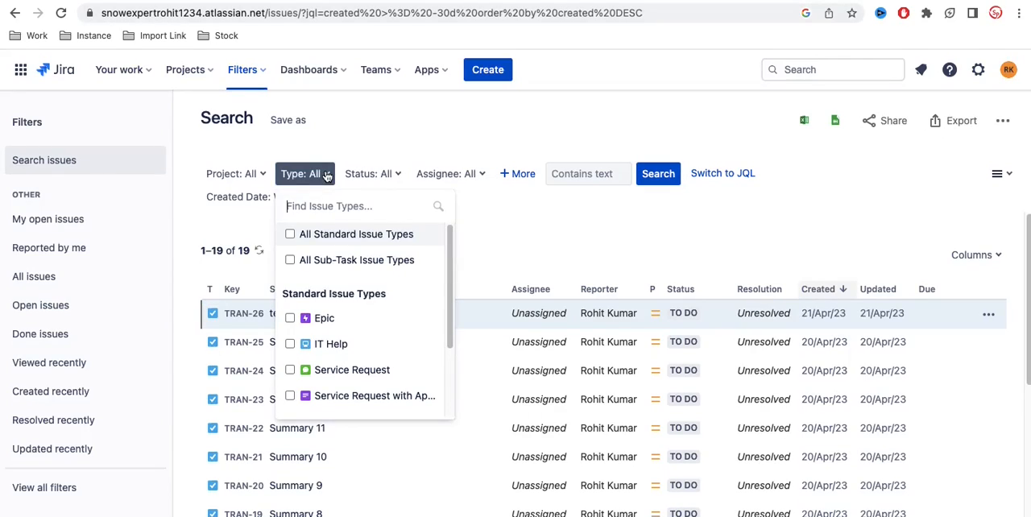
pyautogui.scroll(-3, 316, 342)
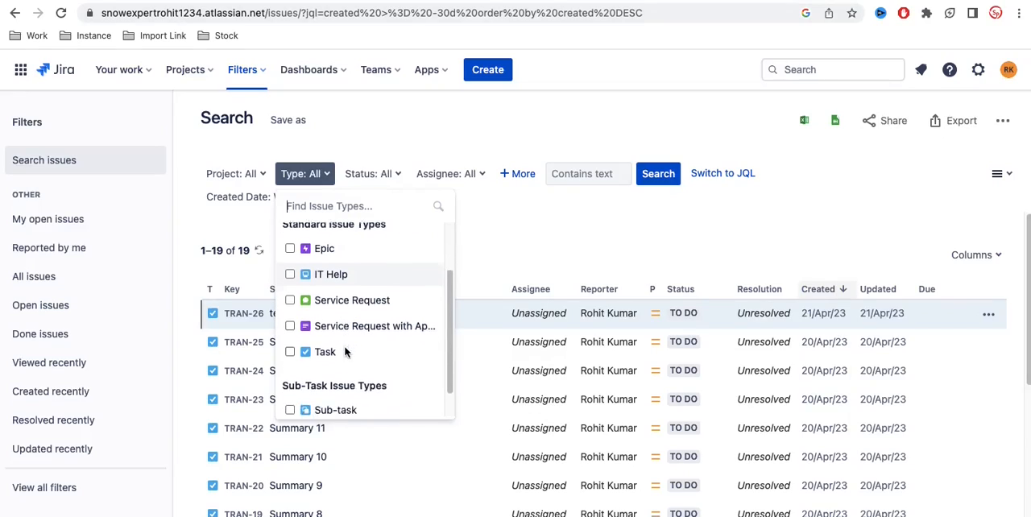
pyautogui.scroll(-1, 344, 351)
pyautogui.scroll(3, 345, 348)
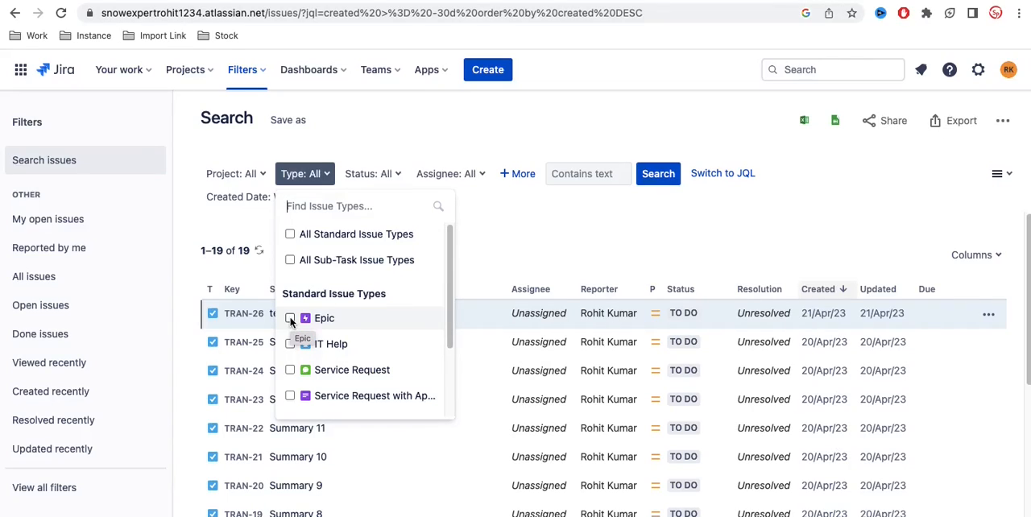
pyautogui.click(290, 319)
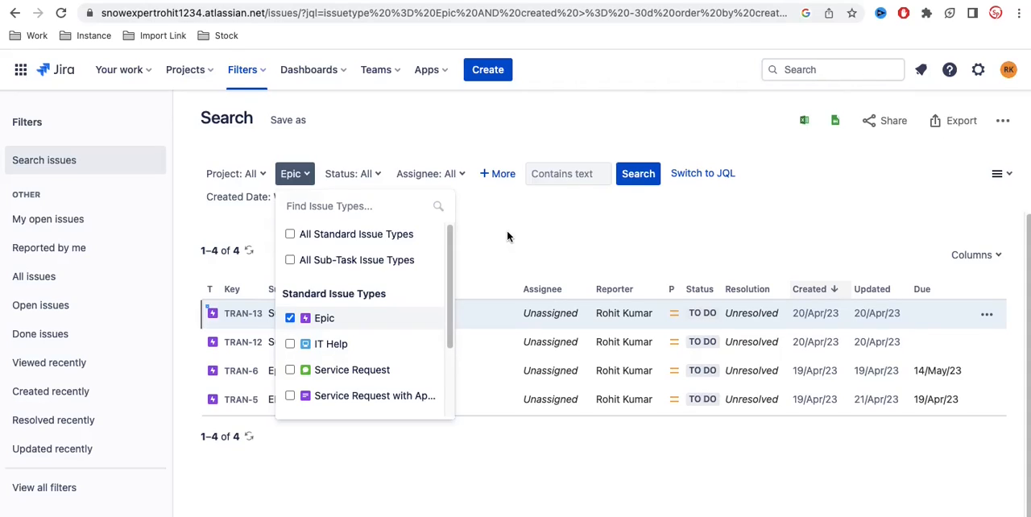
pyautogui.click(412, 140)
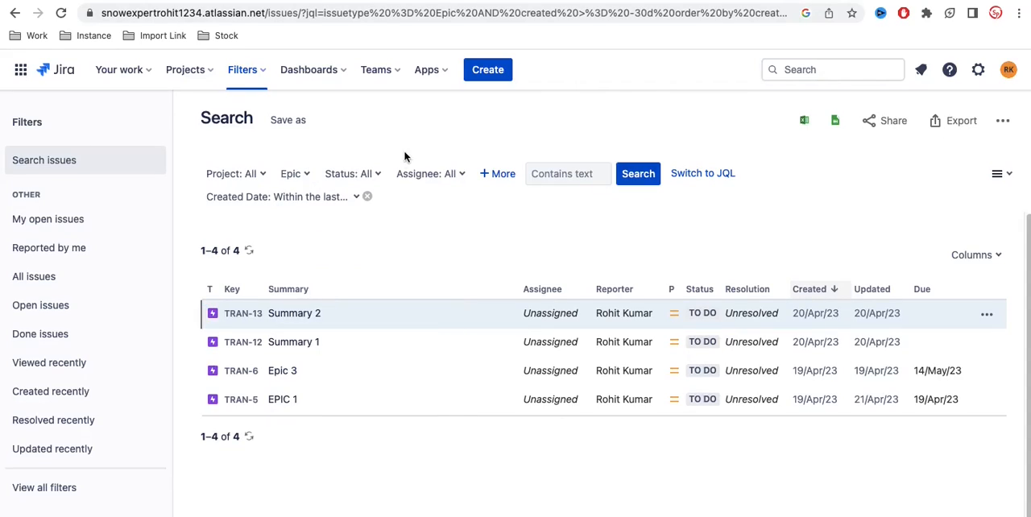
# Step: Look through the statuses available for filtering the issue search
pyautogui.click(369, 176)
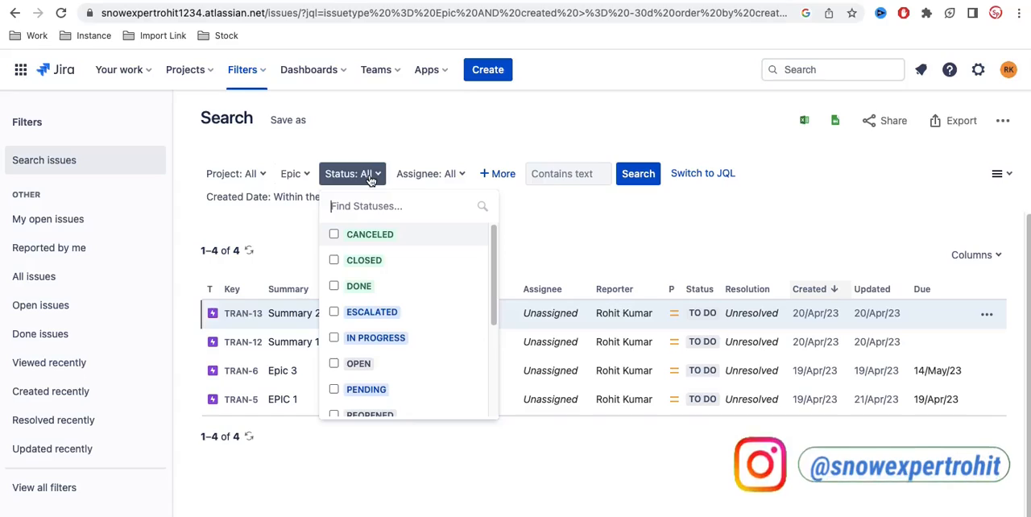
pyautogui.scroll(-1, 352, 354)
pyautogui.scroll(-1, 352, 354)
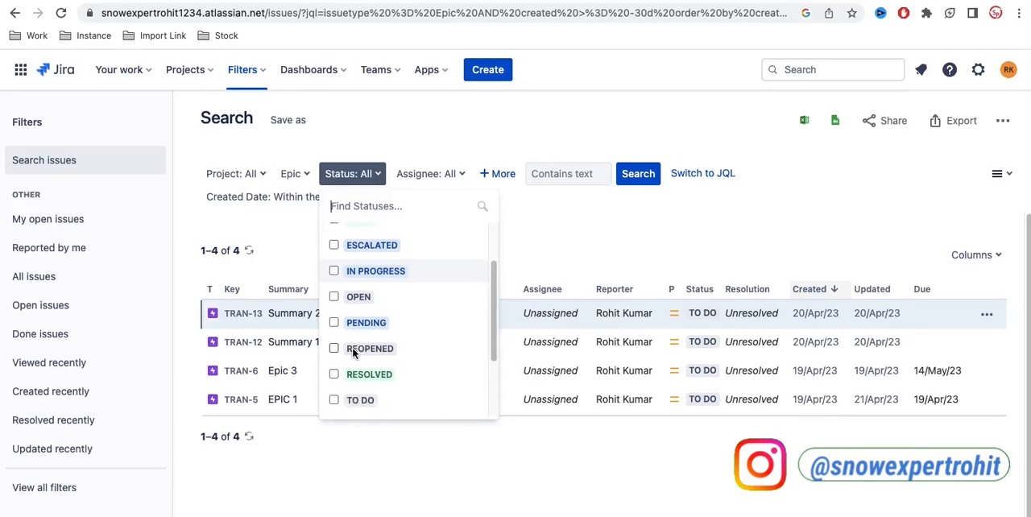
pyautogui.click(334, 295)
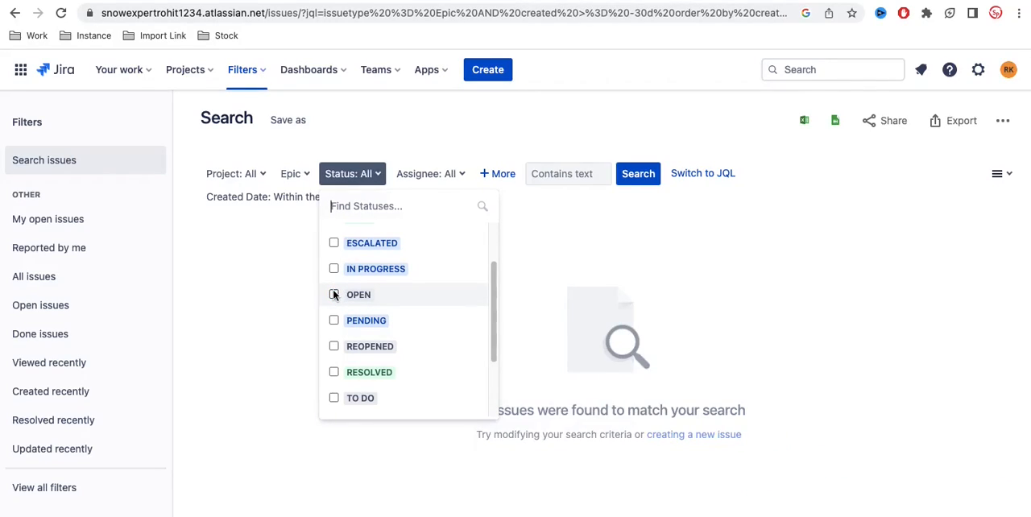
# Step: Filter the issue search by the assignee Current User
pyautogui.click(437, 174)
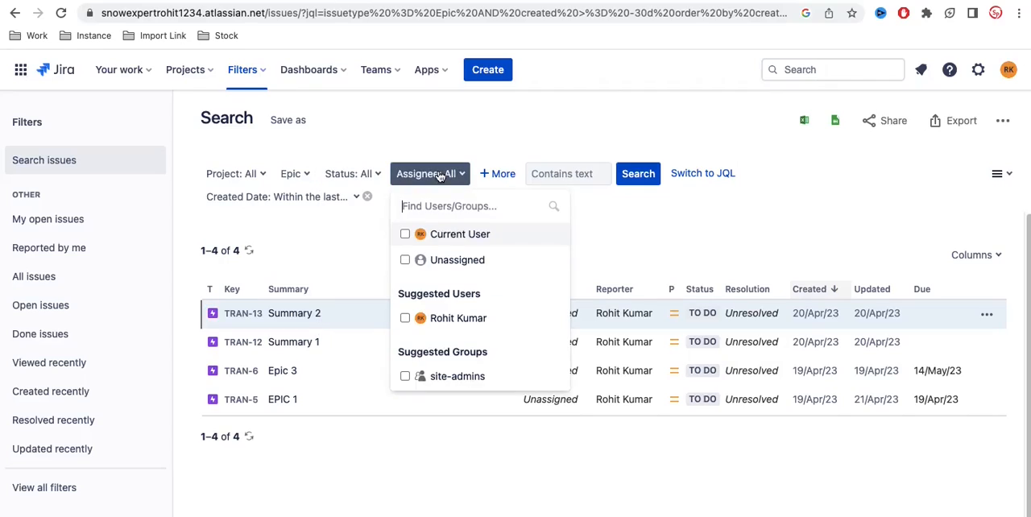
pyautogui.click(446, 241)
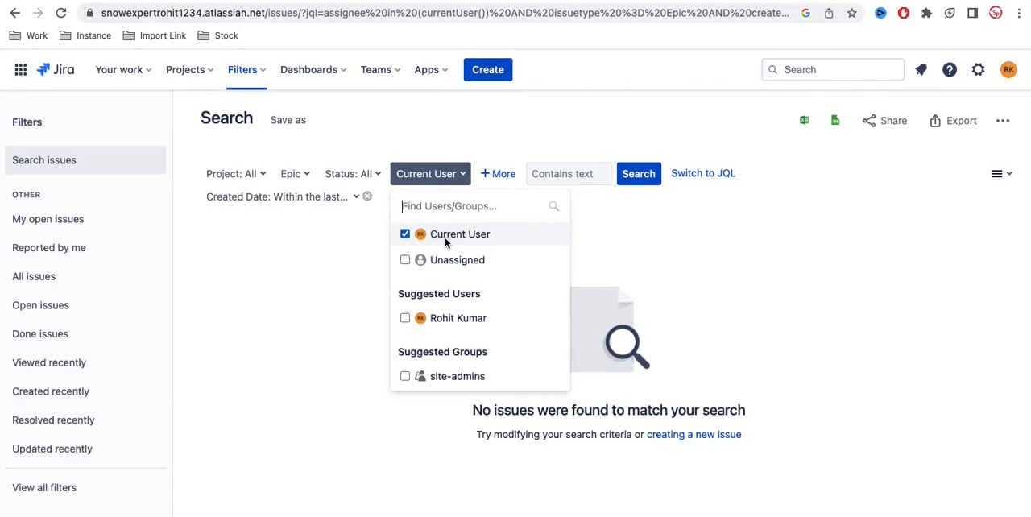
# Step: Clear the Epic issue type from the issue search filter
pyautogui.click(306, 175)
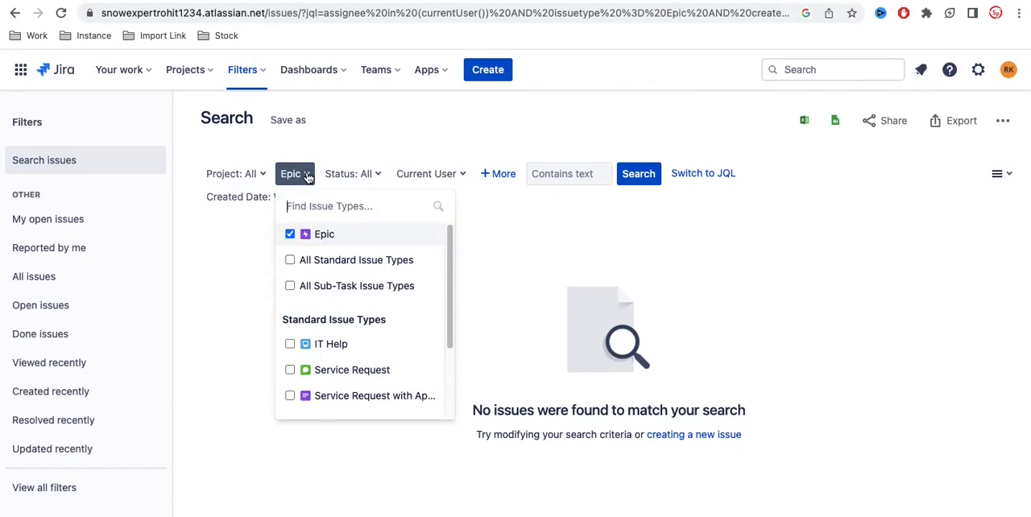
pyautogui.click(290, 235)
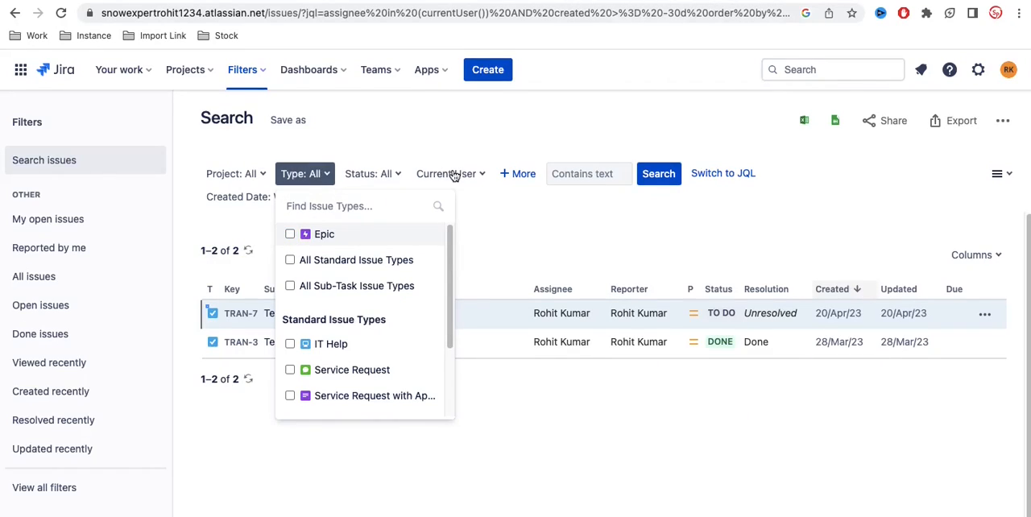
pyautogui.click(454, 131)
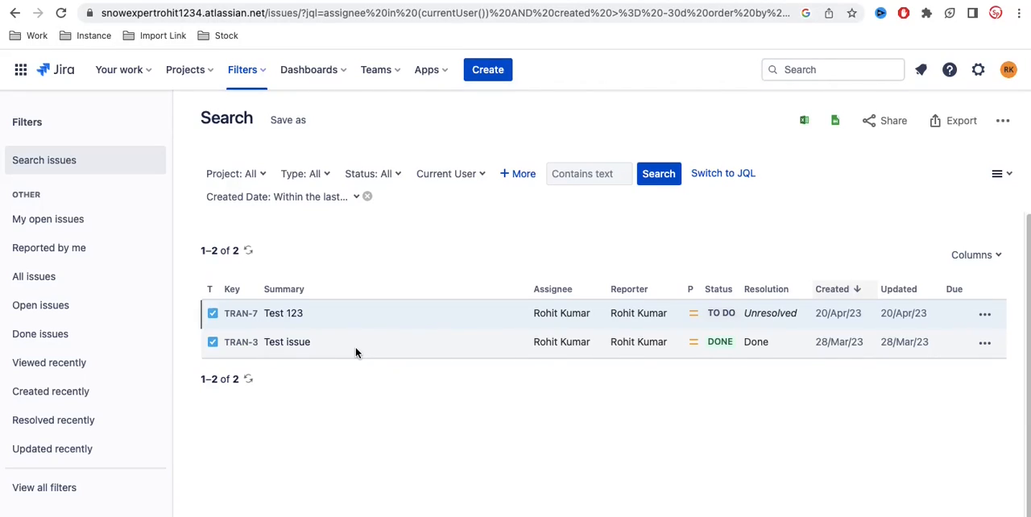
# Step: Add a Description criterion with the text "tes" to the issue search, then remove that criterion
pyautogui.click(527, 179)
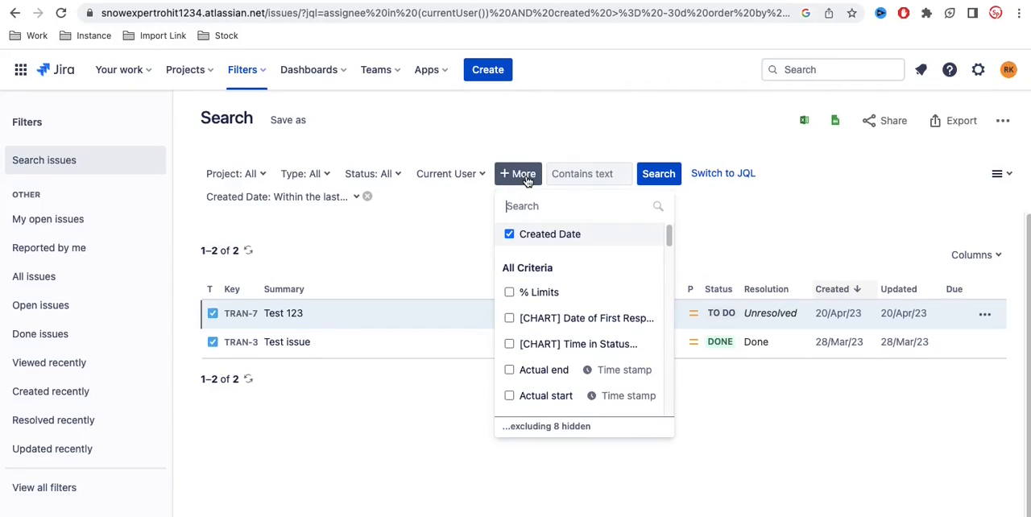
pyautogui.scroll(-1, 555, 393)
pyautogui.scroll(-5, 561, 395)
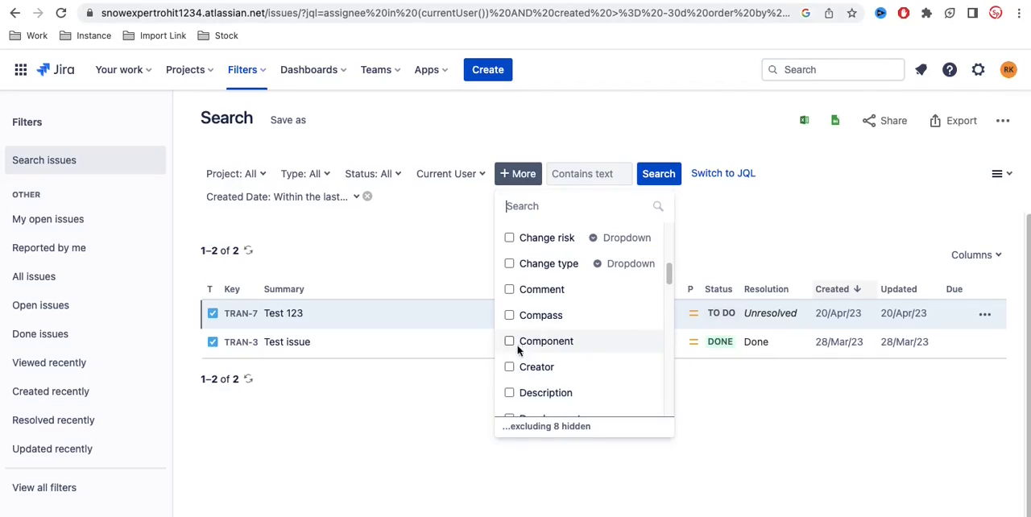
pyautogui.scroll(-1, 519, 374)
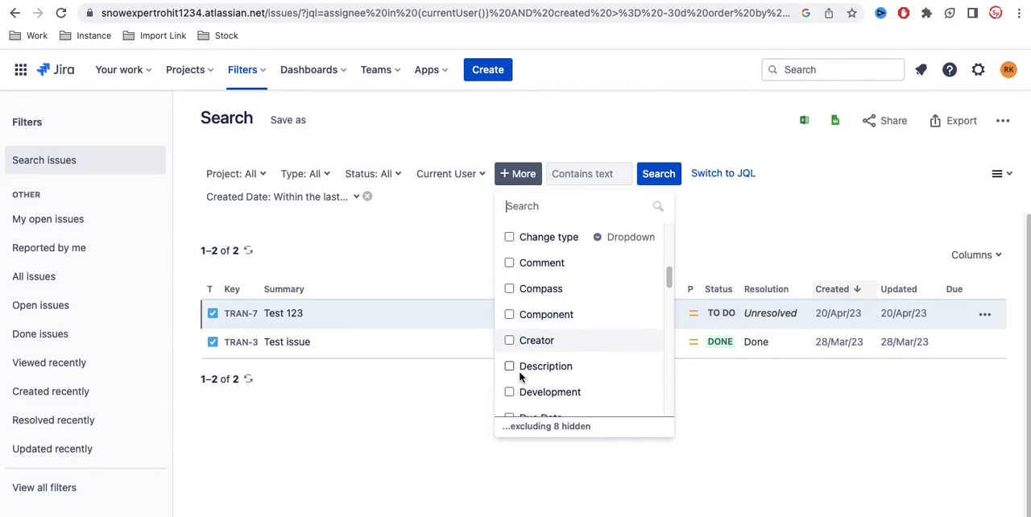
pyautogui.click(511, 368)
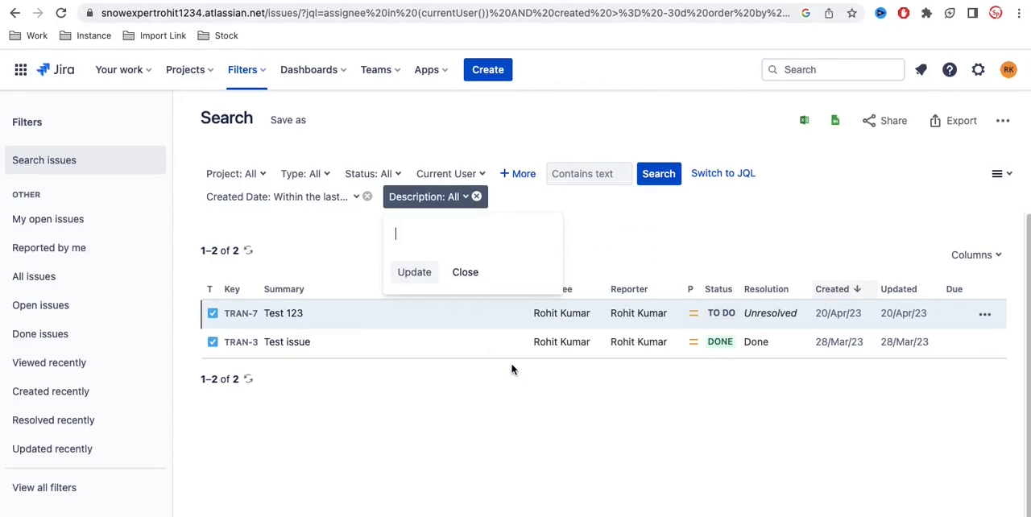
pyautogui.write('tes')
pyautogui.press('Return')
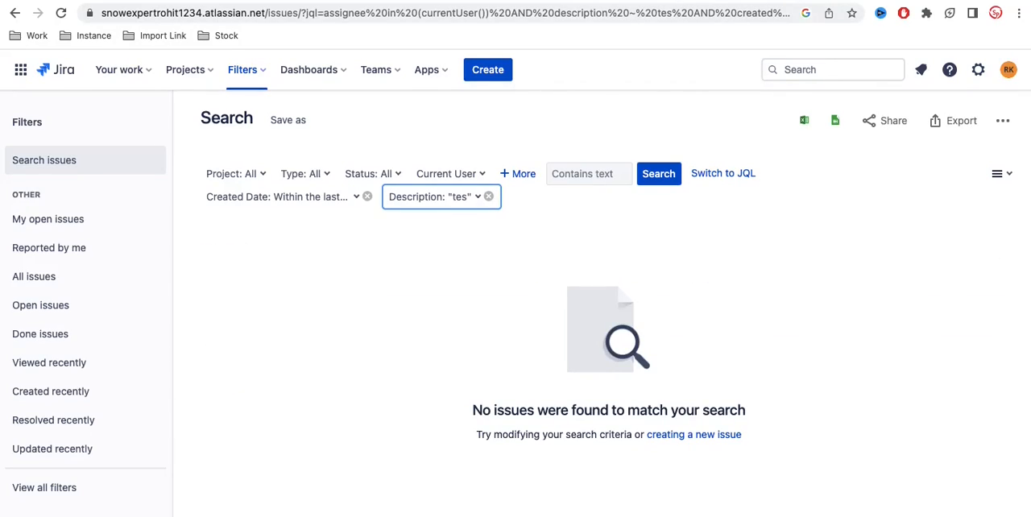
pyautogui.click(488, 196)
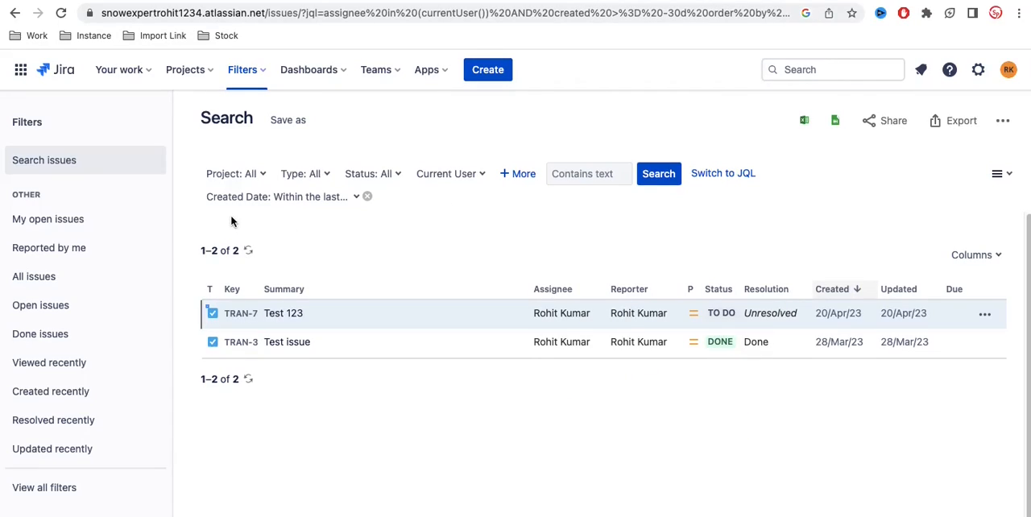
# Step: Review the Created Date options and remove the Created Date criterion from the issue search
pyautogui.click(302, 203)
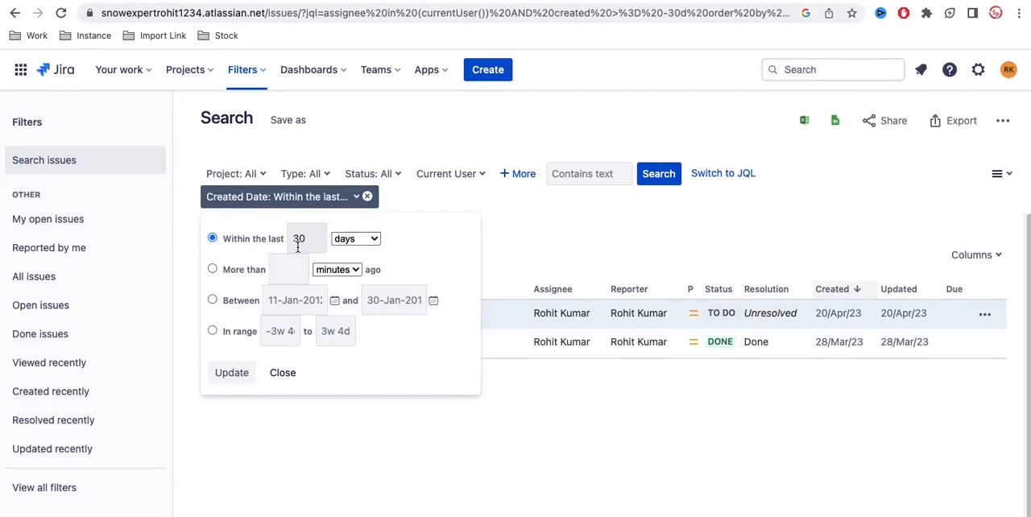
pyautogui.click(540, 239)
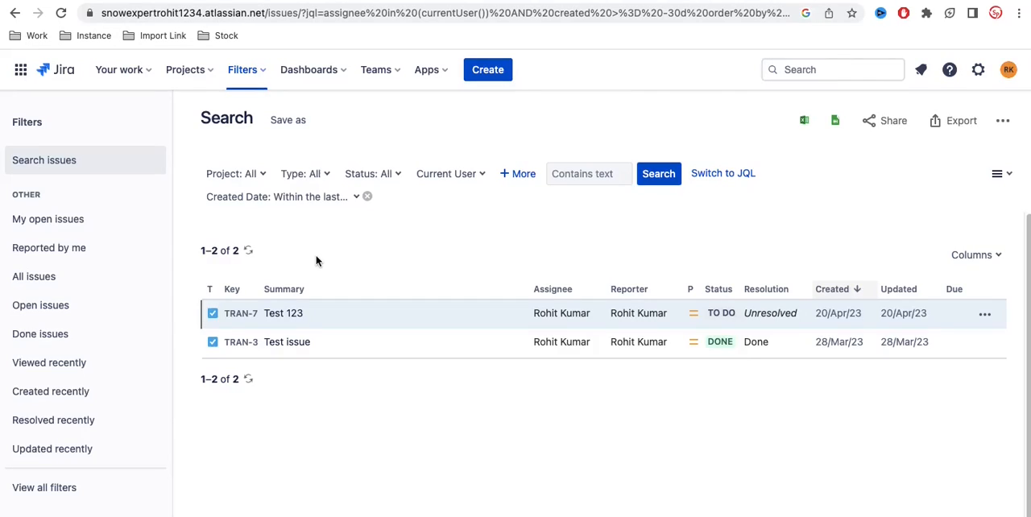
pyautogui.click(335, 203)
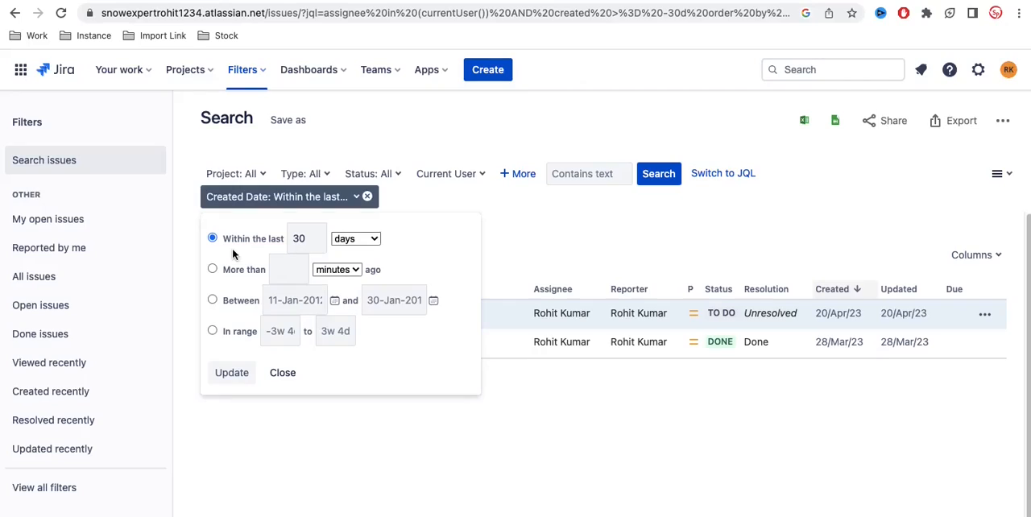
pyautogui.click(367, 196)
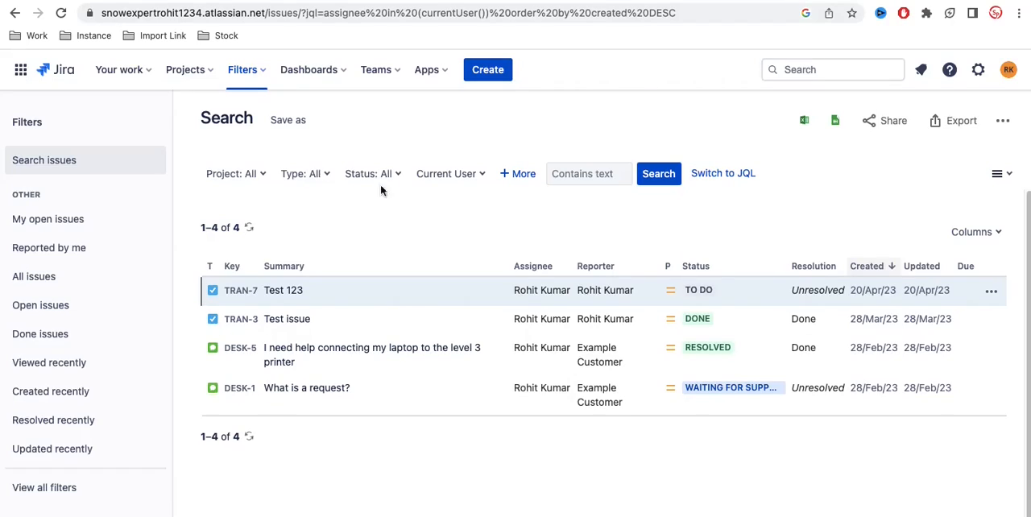
# Step: Reopen the advanced issue search from the global search
pyautogui.click(802, 69)
pyautogui.click(463, 448)
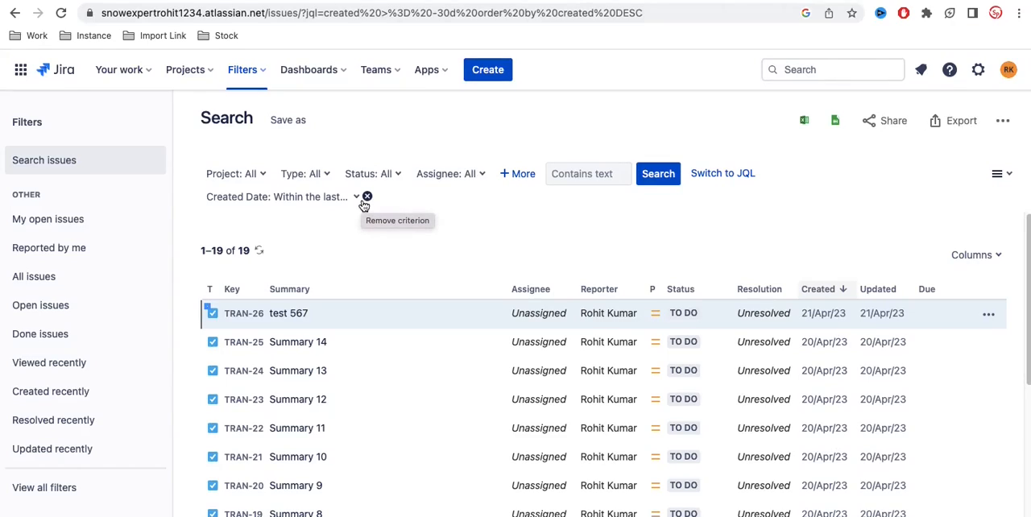
# Step: Try filtering the issue search by the Training project, then by Demo service project, and clear the project filter
pyautogui.click(252, 173)
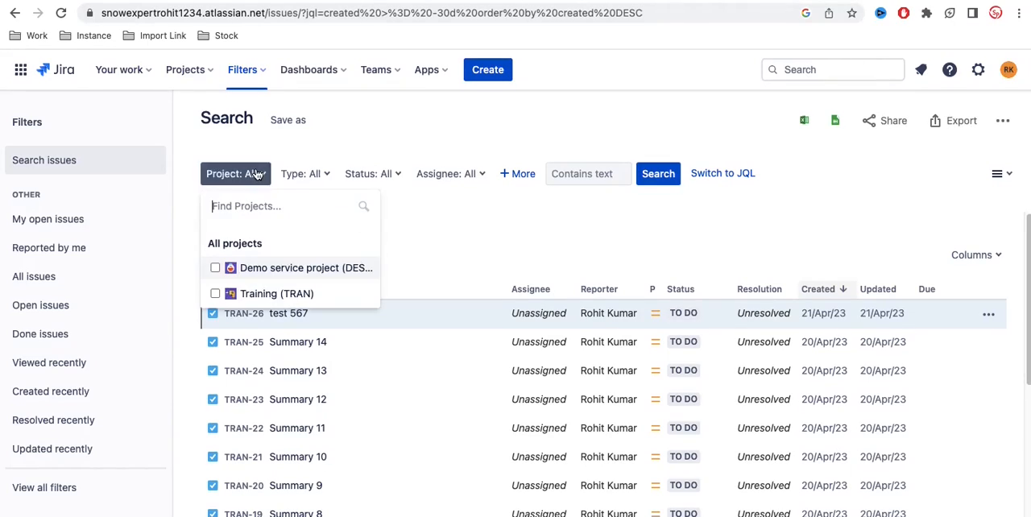
pyautogui.click(215, 294)
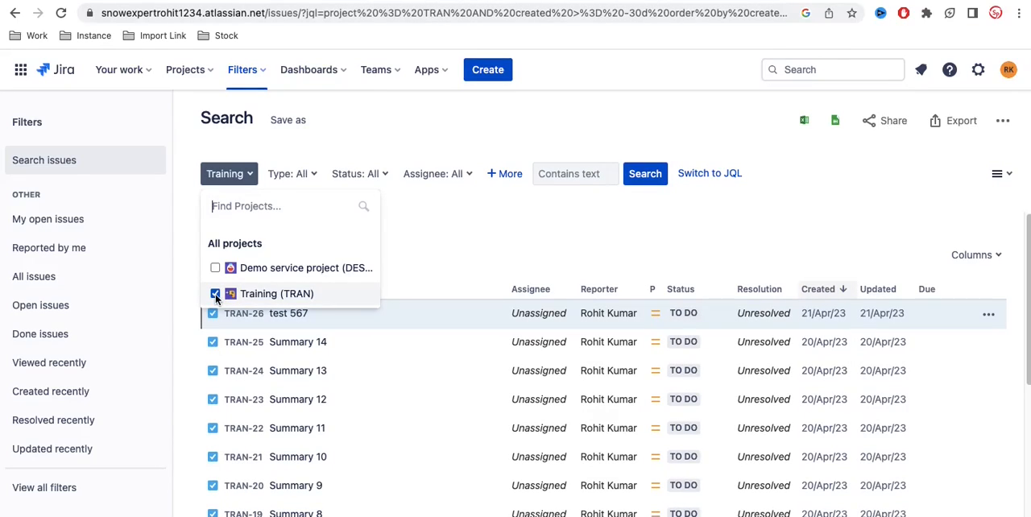
pyautogui.click(215, 294)
pyautogui.click(215, 268)
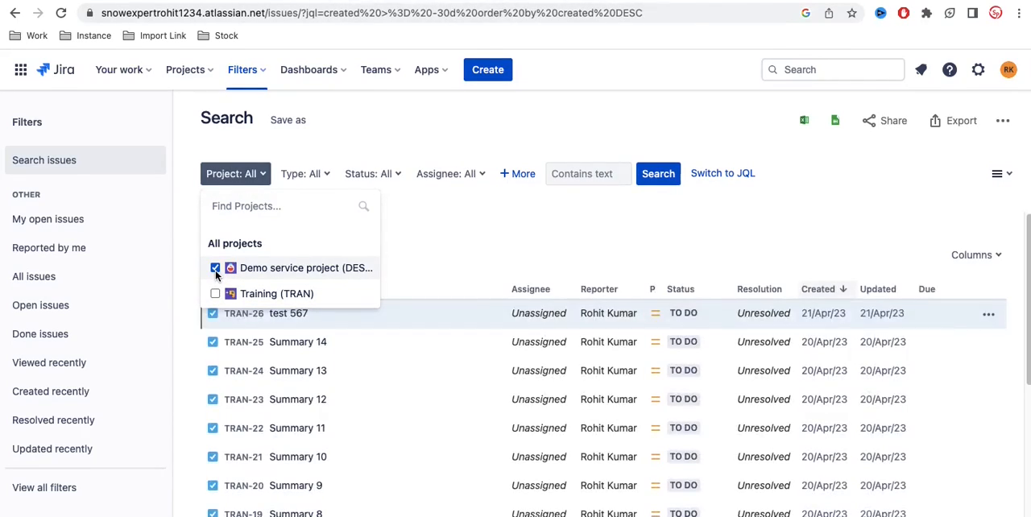
pyautogui.click(215, 268)
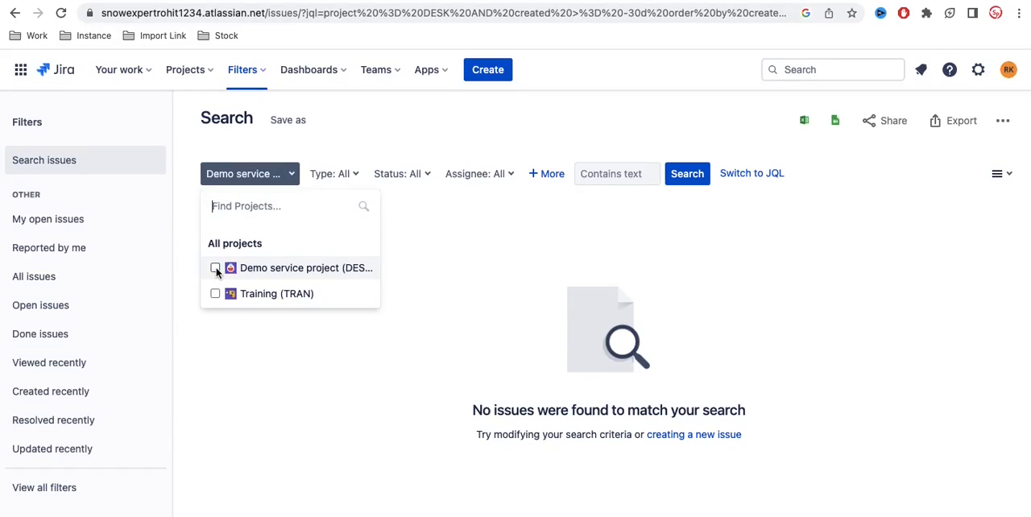
# Step: Limit the issue search to issues assigned to Current User
pyautogui.click(458, 182)
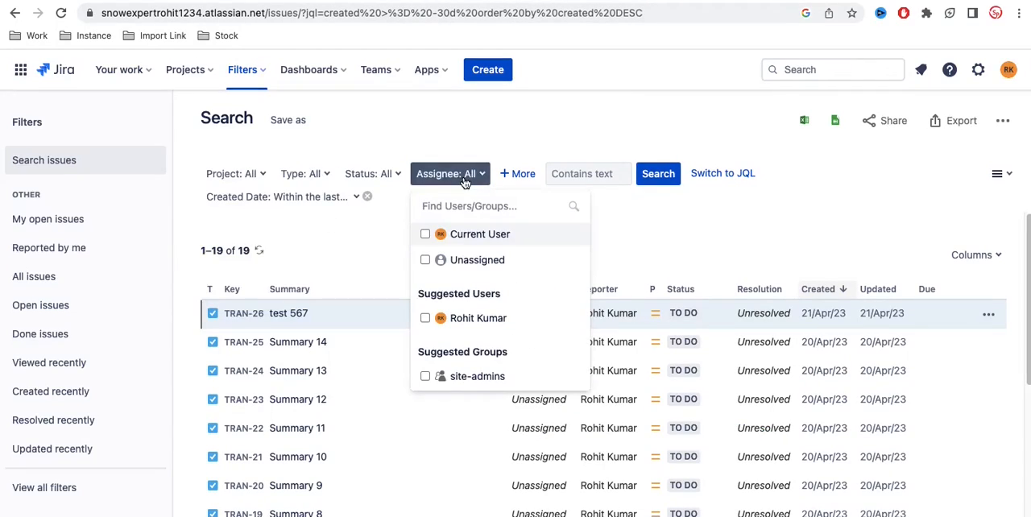
pyautogui.click(426, 234)
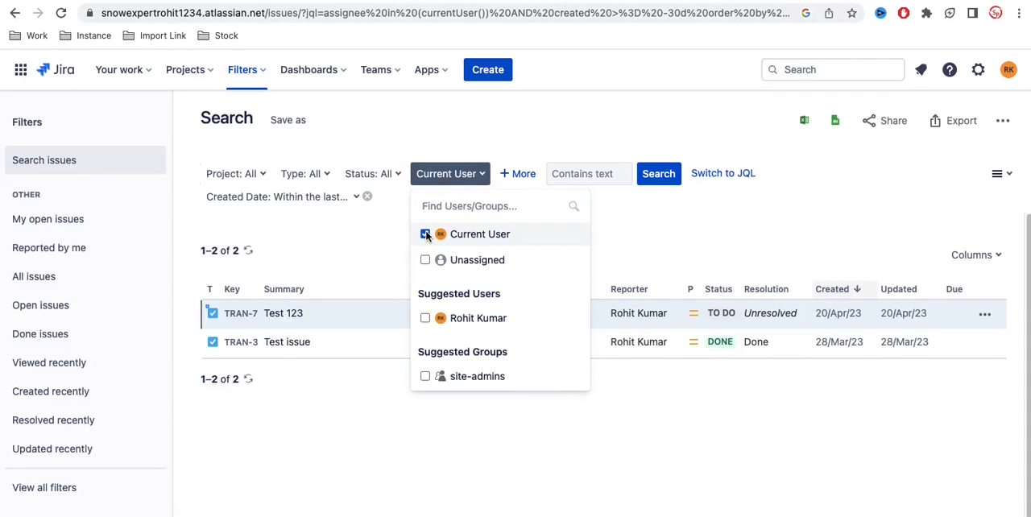
pyautogui.click(689, 254)
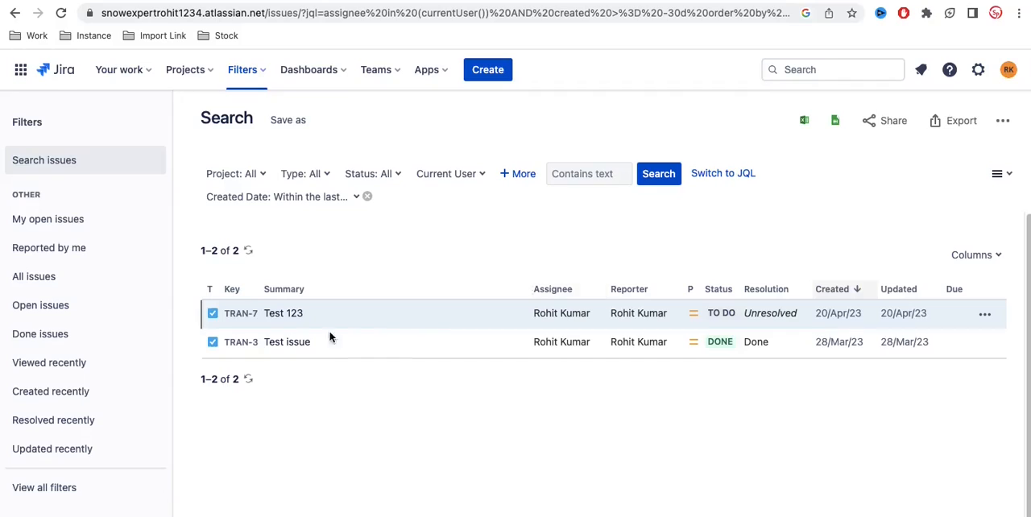
# Step: Sort the issue results by assignee in descending order and remove the Created Date criterion
pyautogui.click(559, 292)
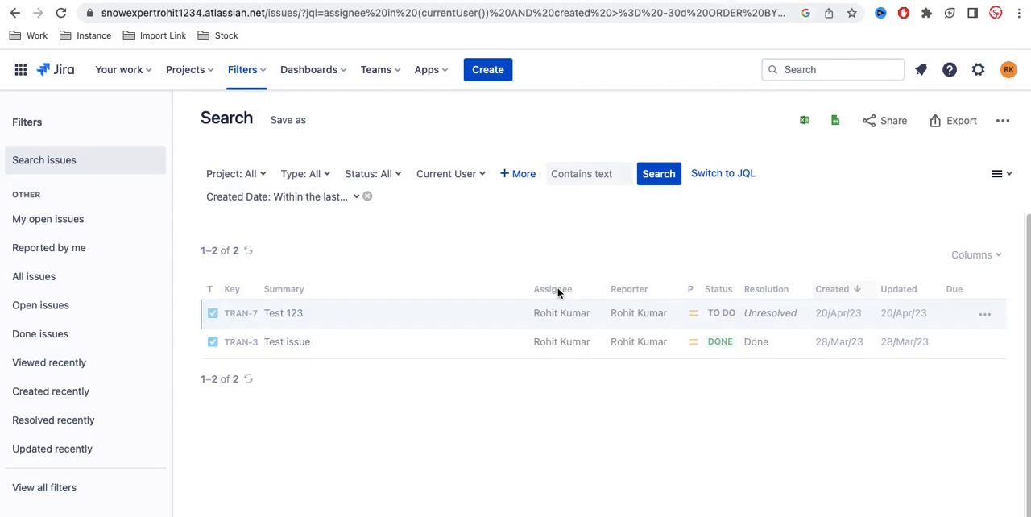
pyautogui.click(559, 293)
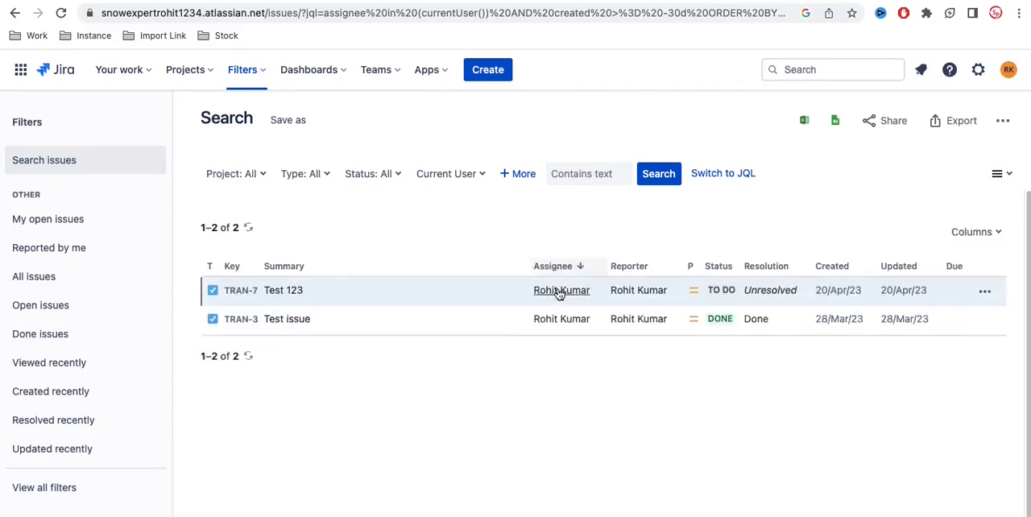
pyautogui.click(368, 197)
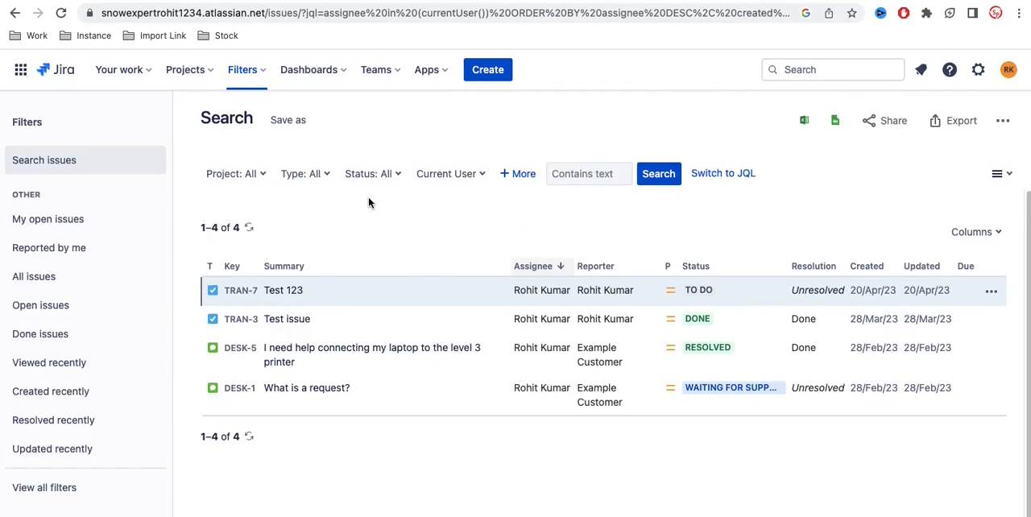
pyautogui.click(558, 267)
pyautogui.click(561, 268)
# Step: Sort the issue results by key in both directions, ending in ascending order
pyautogui.click(229, 271)
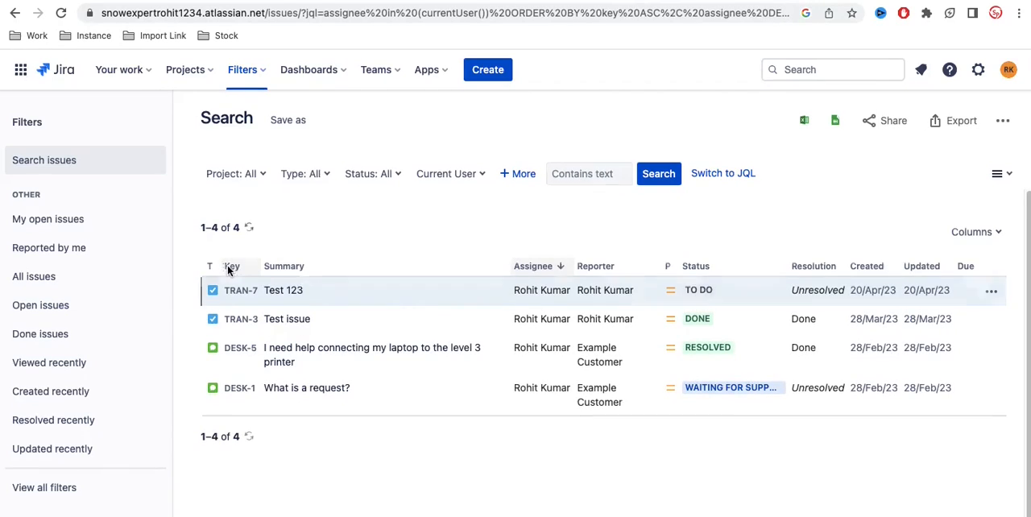
pyautogui.click(231, 266)
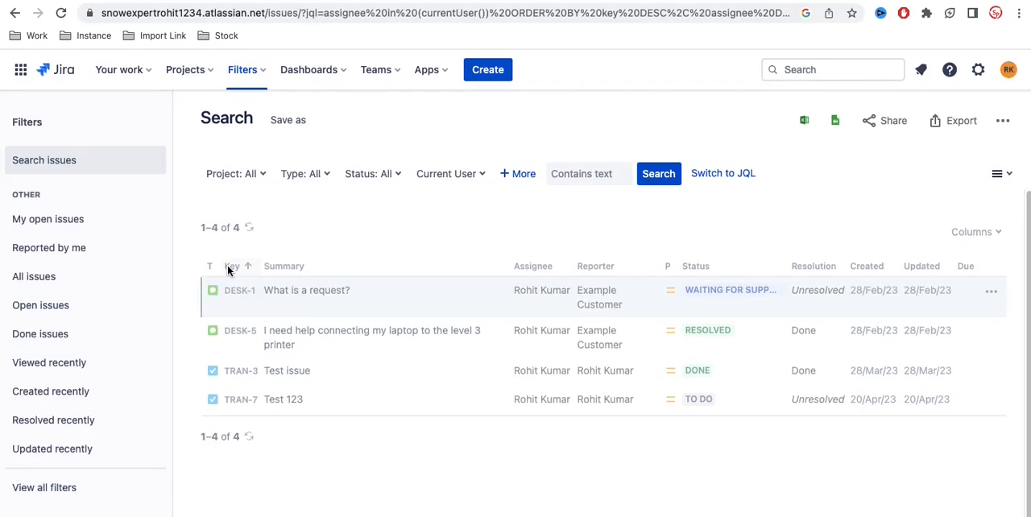
pyautogui.click(229, 269)
# Step: Sort the issue results by summary in descending order, then by status in ascending order
pyautogui.click(286, 269)
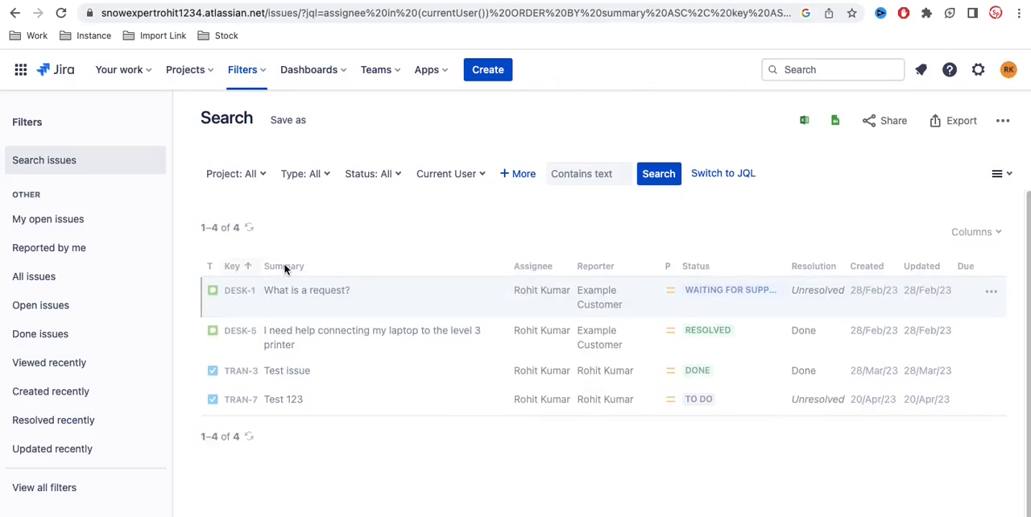
pyautogui.click(286, 269)
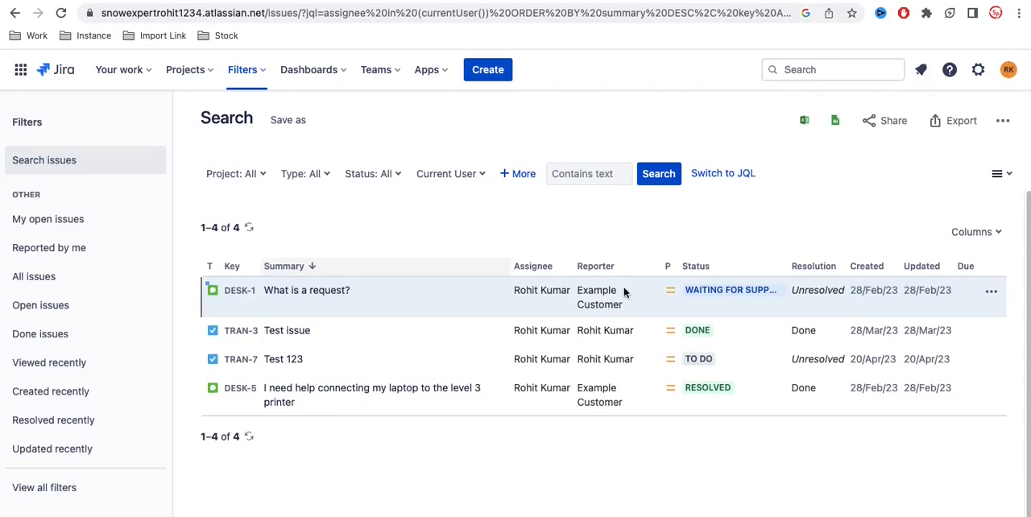
pyautogui.click(694, 270)
pyautogui.click(695, 269)
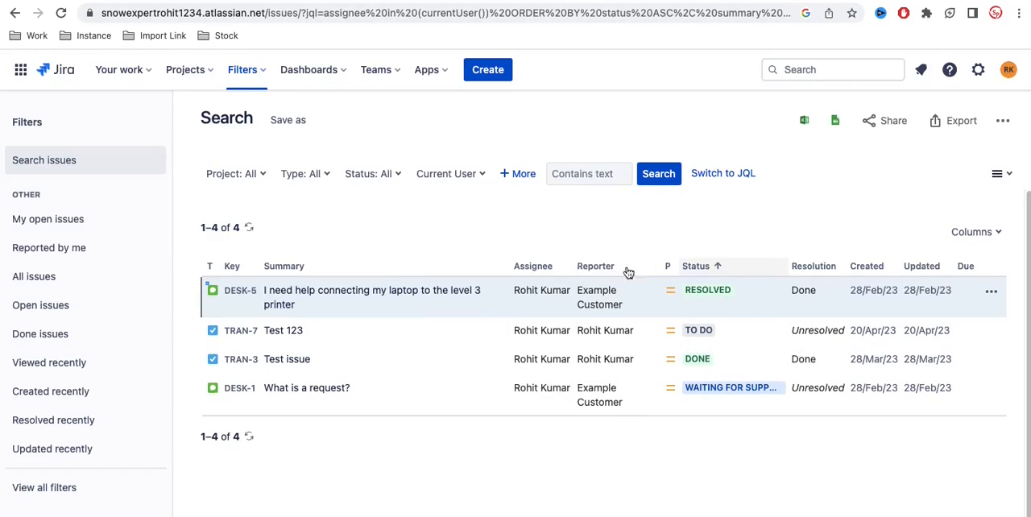
# Step: Switch the issue results to Detail View and step through the issues to TRAN-3, examining its details
pyautogui.click(1009, 177)
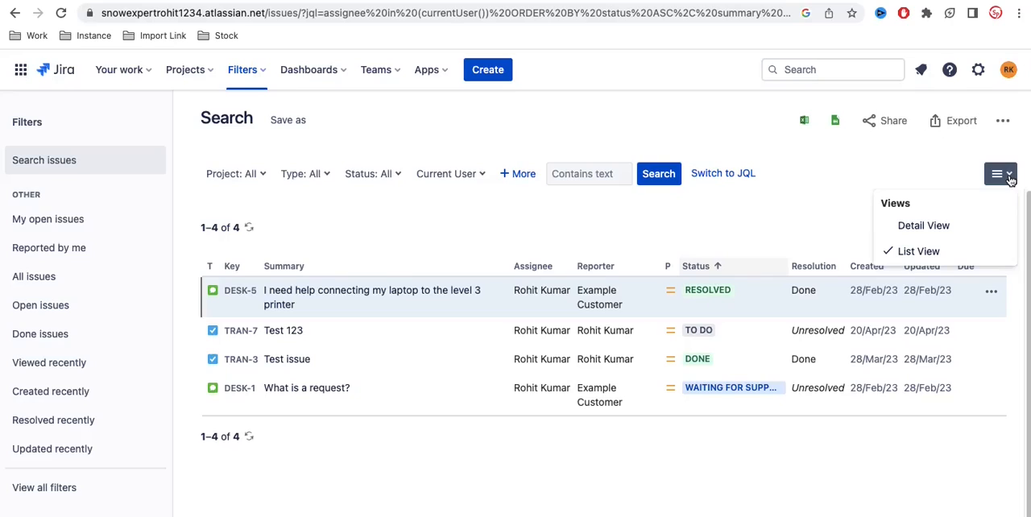
pyautogui.click(909, 224)
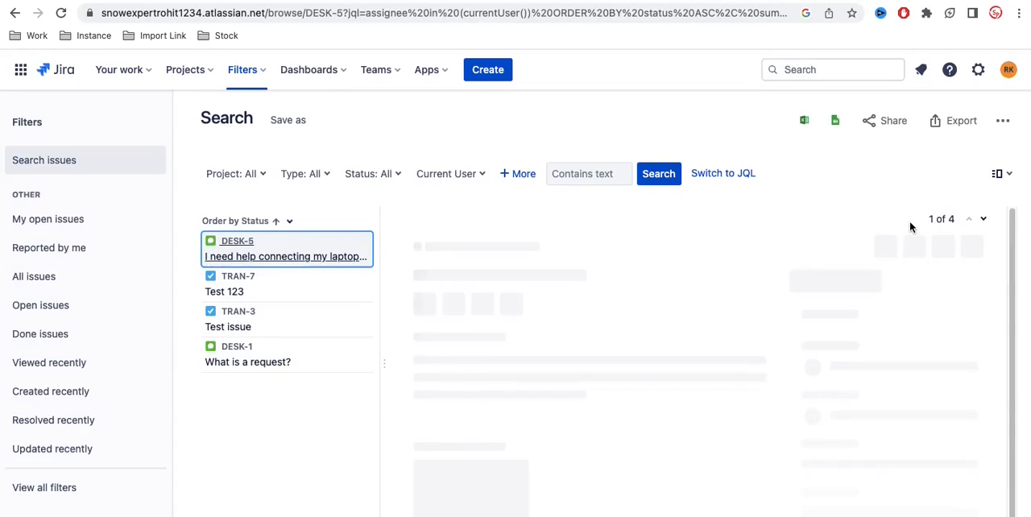
pyautogui.click(984, 220)
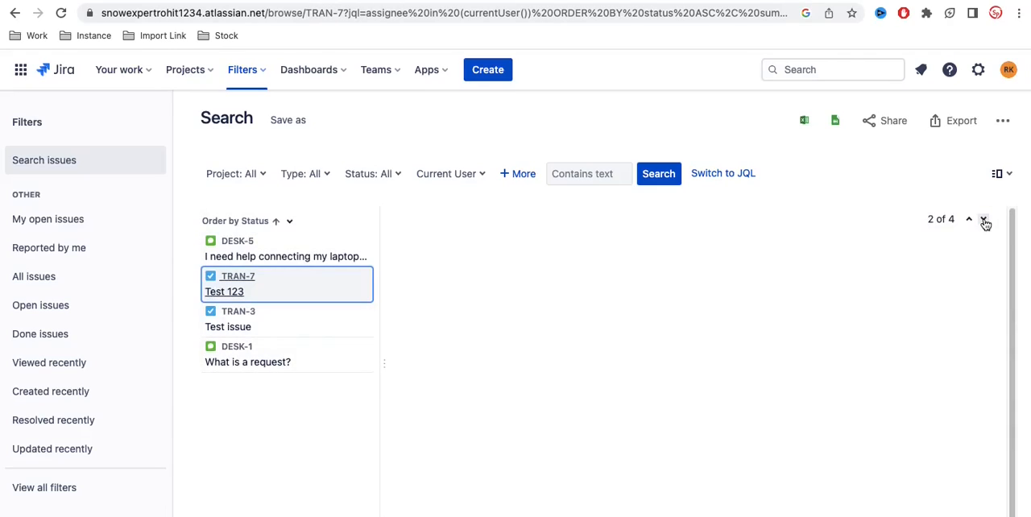
pyautogui.click(984, 220)
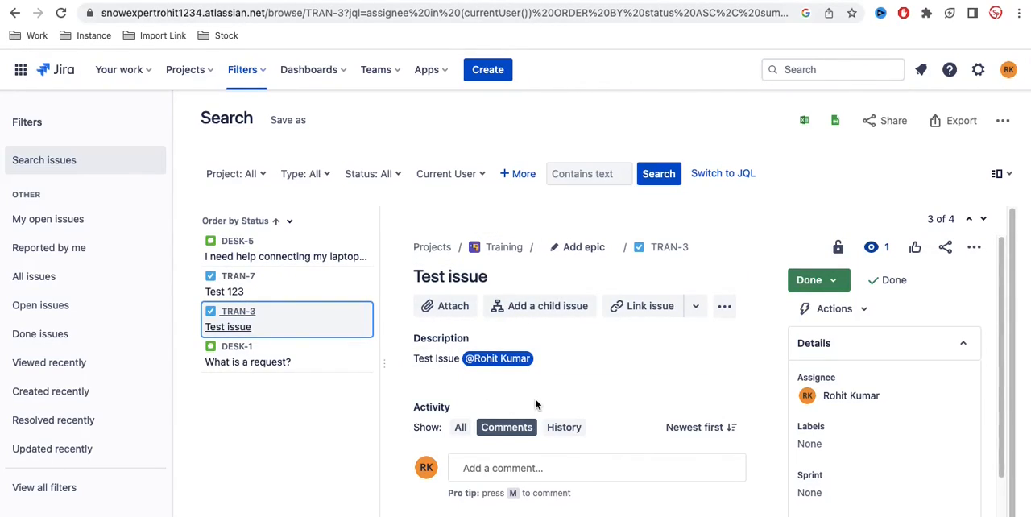
pyautogui.scroll(-1, 534, 398)
pyautogui.scroll(1, 534, 405)
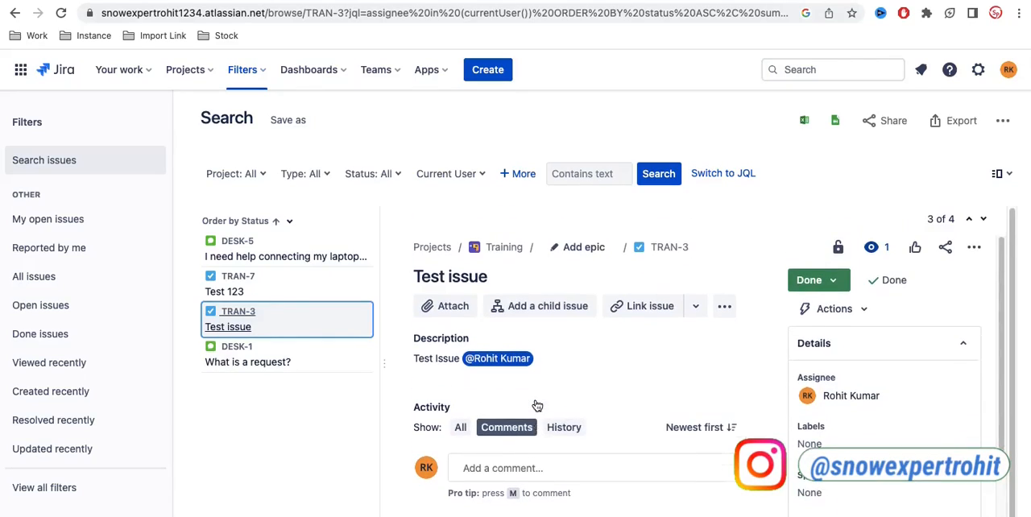
# Step: Switch the issue results to List View and look through the columns available for the results table
pyautogui.click(1003, 174)
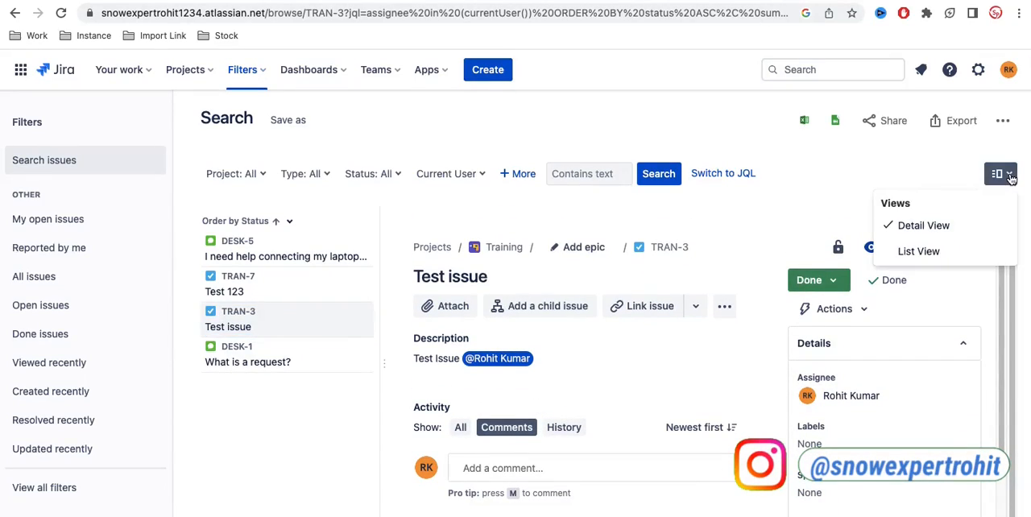
pyautogui.click(920, 250)
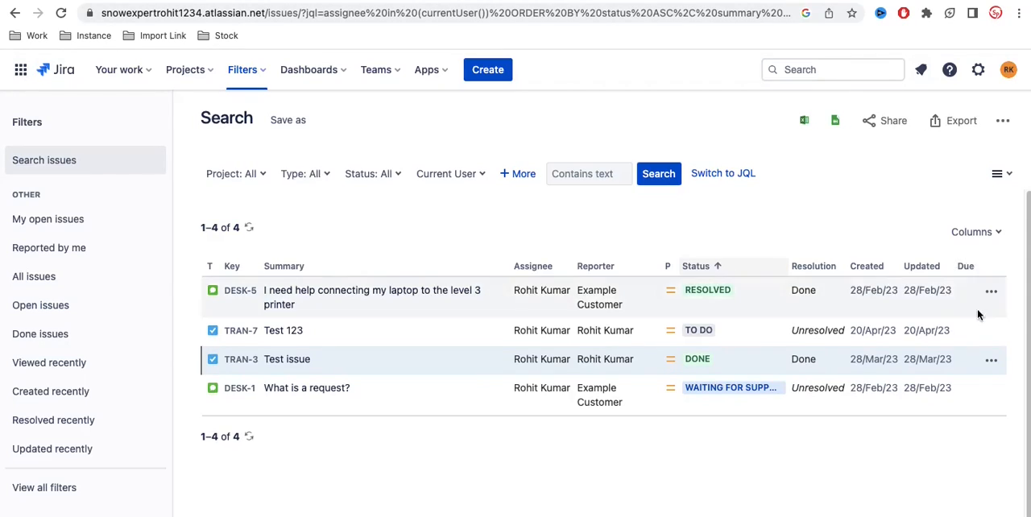
pyautogui.click(979, 237)
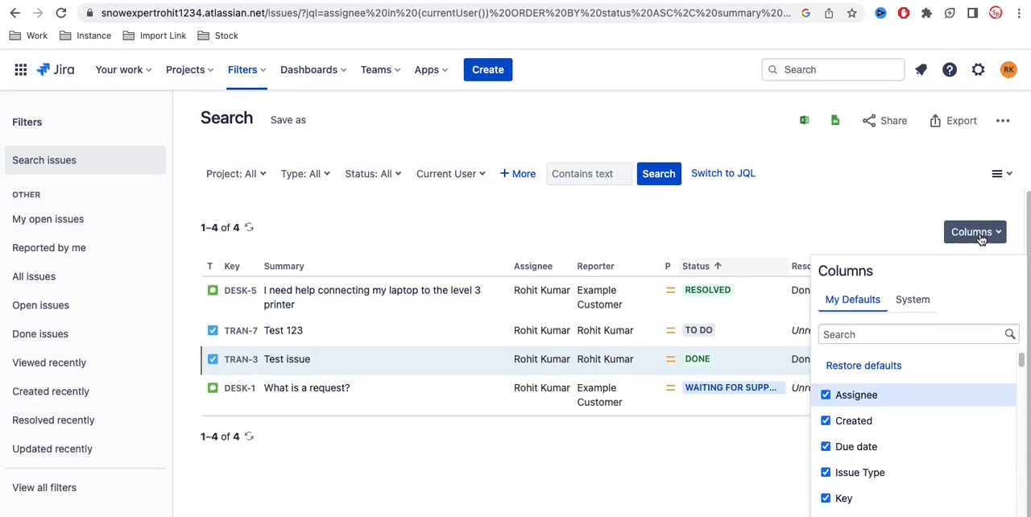
pyautogui.scroll(-5, 878, 433)
pyautogui.scroll(-12, 938, 434)
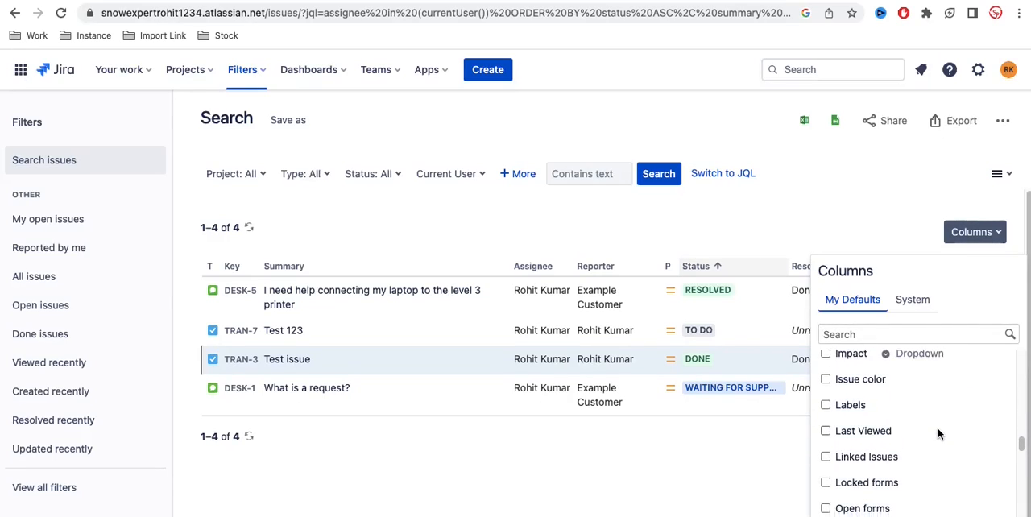
pyautogui.scroll(-4, 938, 434)
# Step: Remove the Reporter column from the issue results table and add the Approver groups column
pyautogui.click(975, 238)
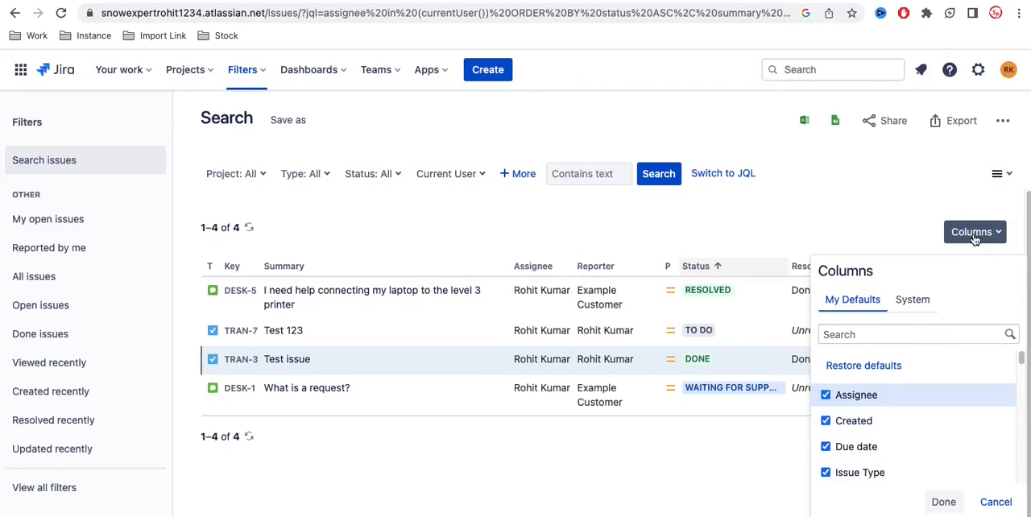
pyautogui.scroll(-4, 879, 399)
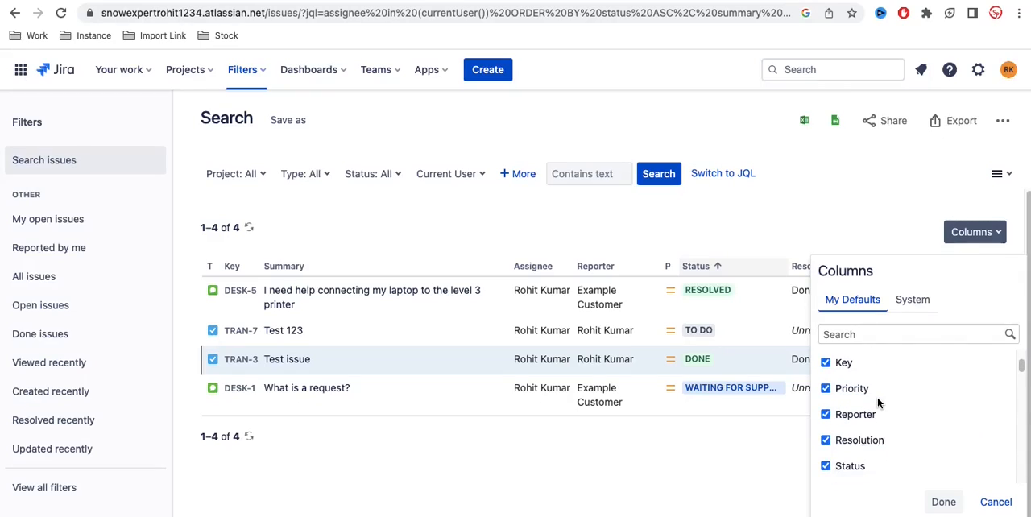
pyautogui.scroll(-4, 877, 403)
pyautogui.scroll(3, 878, 402)
pyautogui.scroll(1, 878, 401)
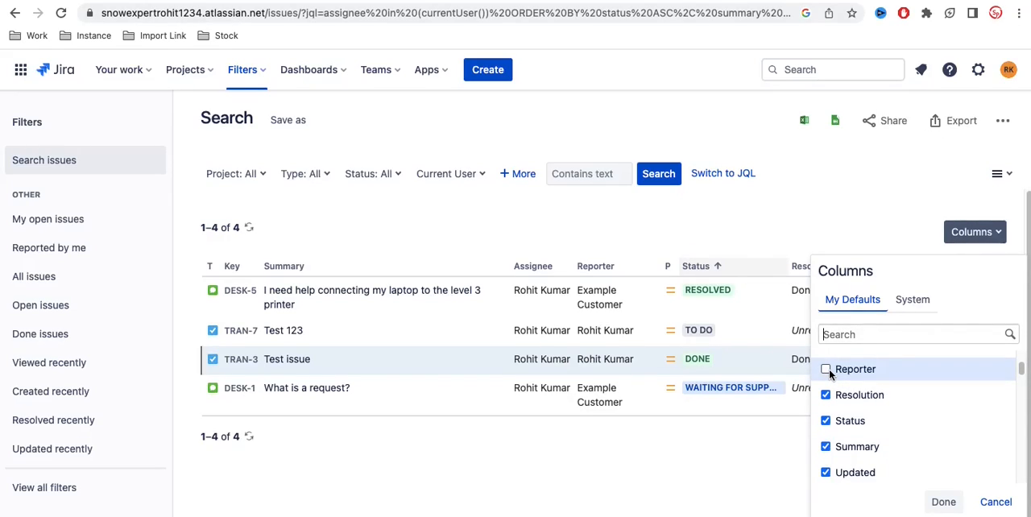
pyautogui.scroll(-3, 851, 426)
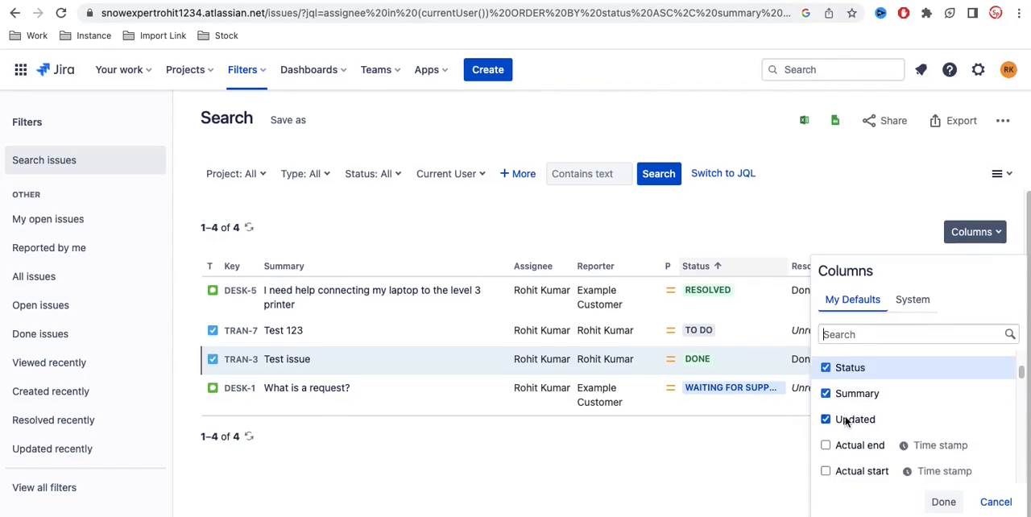
pyautogui.scroll(-3, 846, 420)
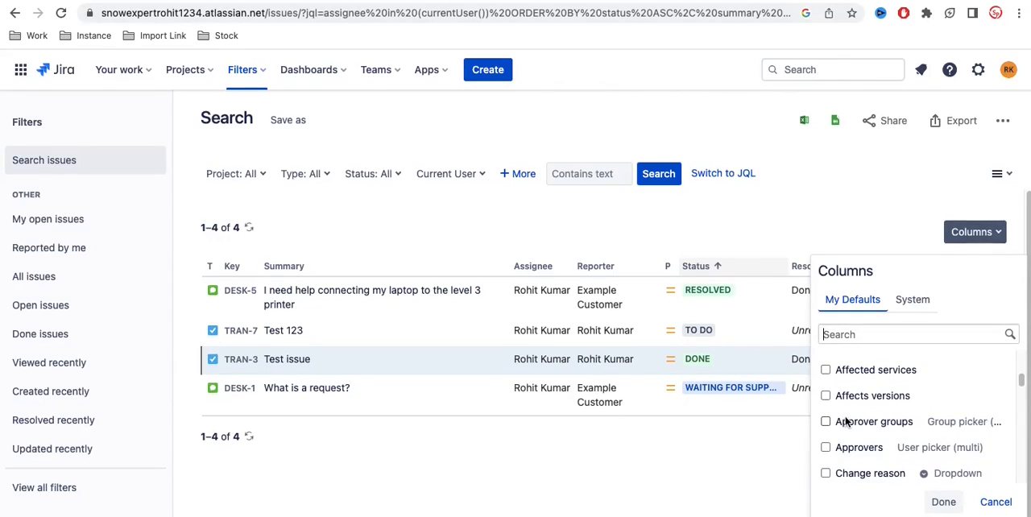
pyautogui.click(825, 422)
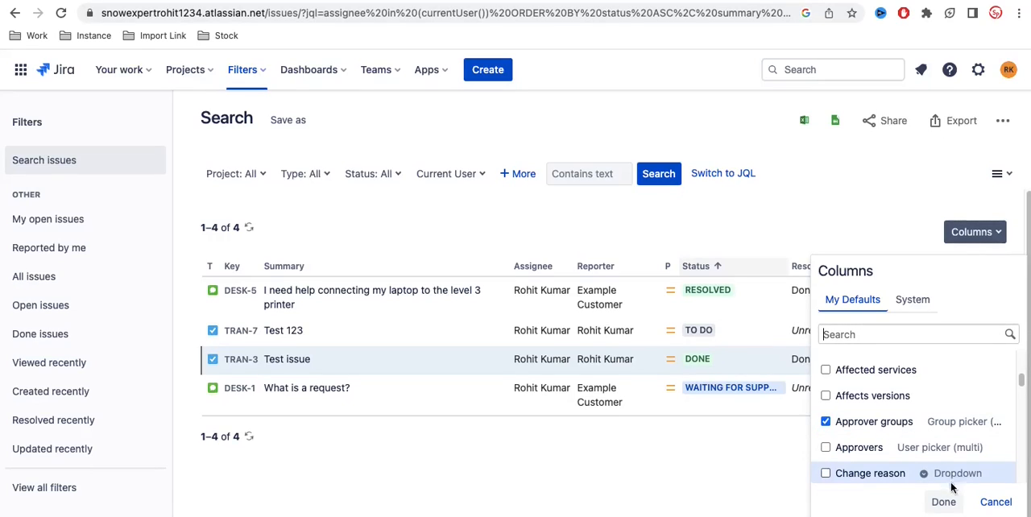
pyautogui.click(943, 502)
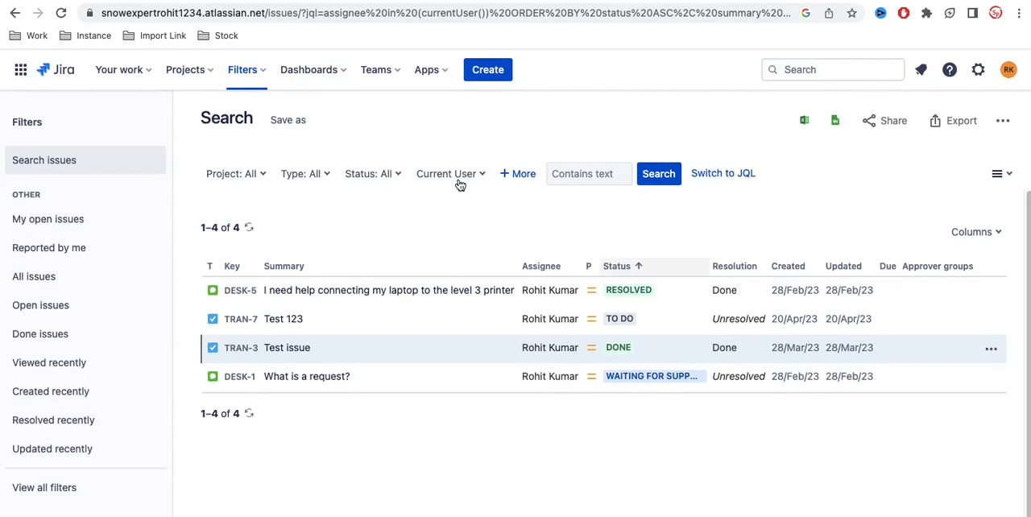
# Step: Switch the issue search to JQL to view the query and return to basic search, doing this twice
pyautogui.click(694, 174)
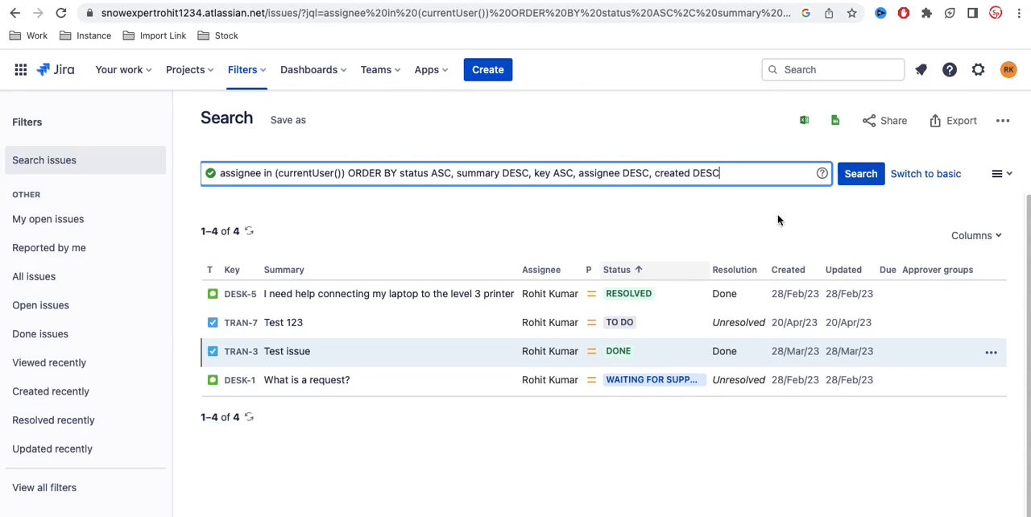
pyautogui.click(919, 176)
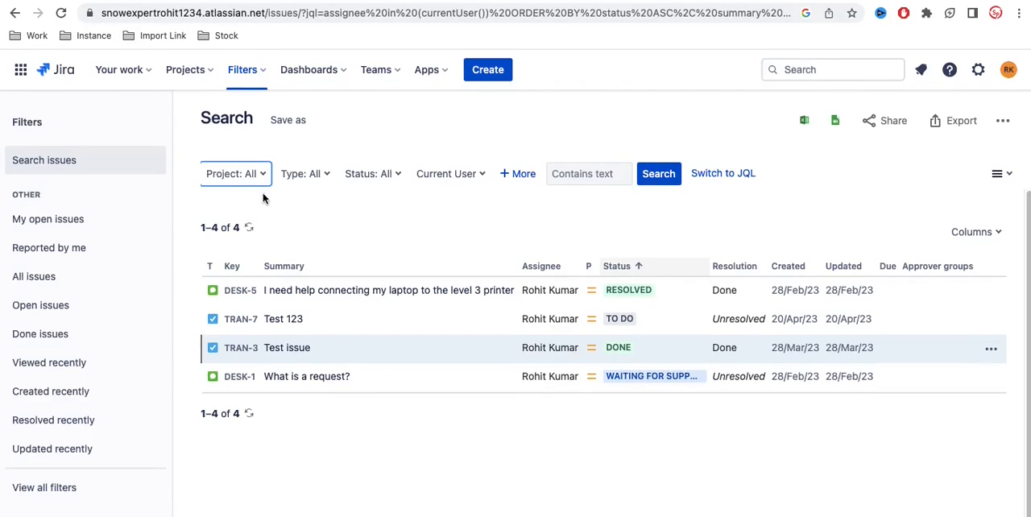
pyautogui.click(735, 176)
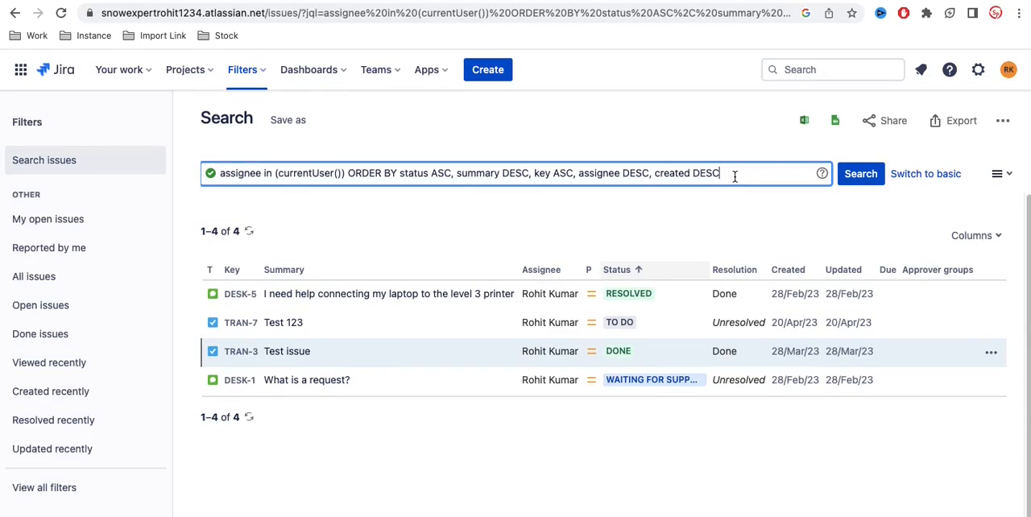
pyautogui.click(913, 177)
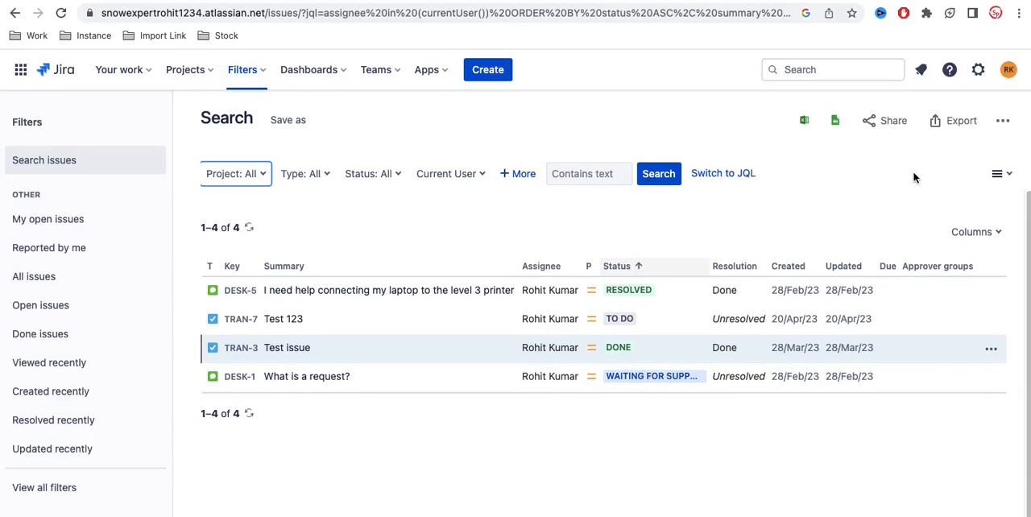
# Step: Look through the export formats offered for the issue results, without exporting anything
pyautogui.click(946, 129)
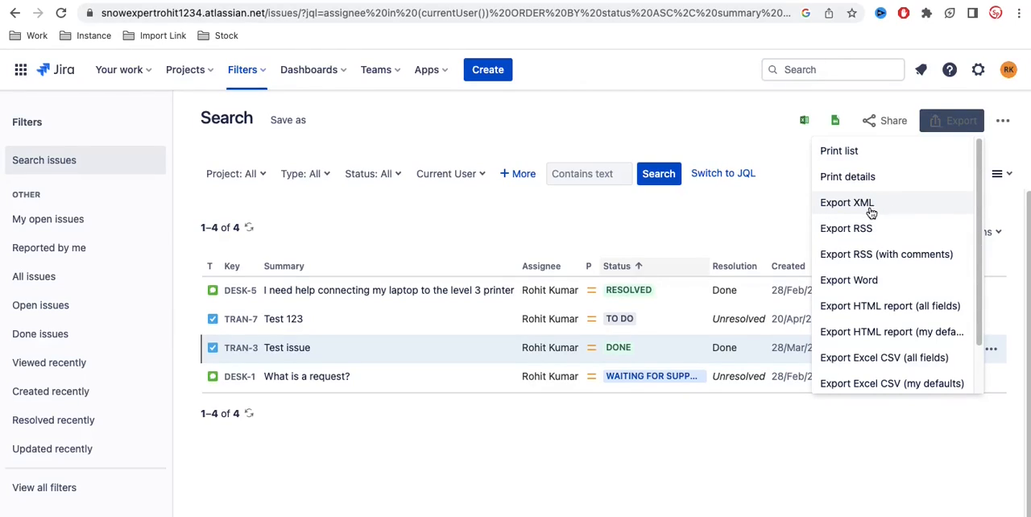
pyautogui.scroll(-2, 856, 294)
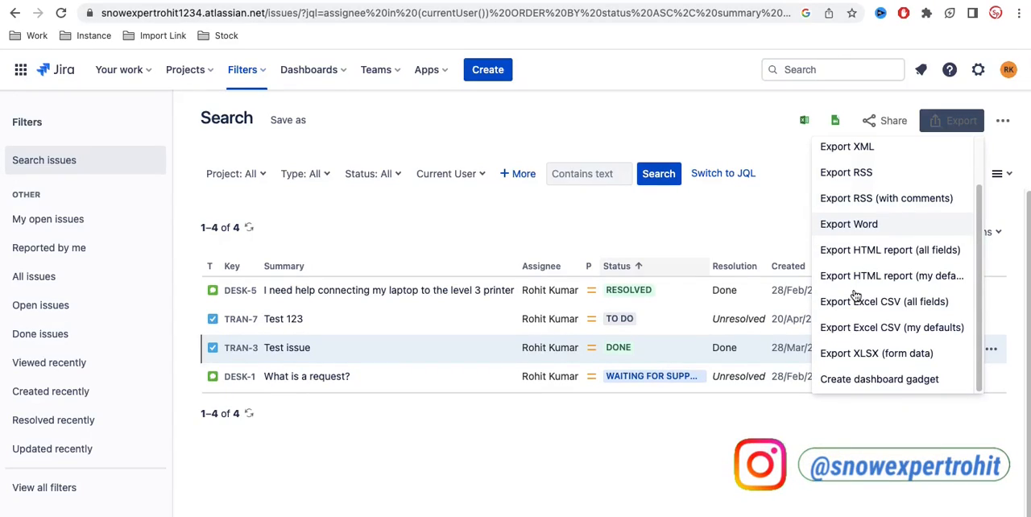
pyautogui.click(415, 130)
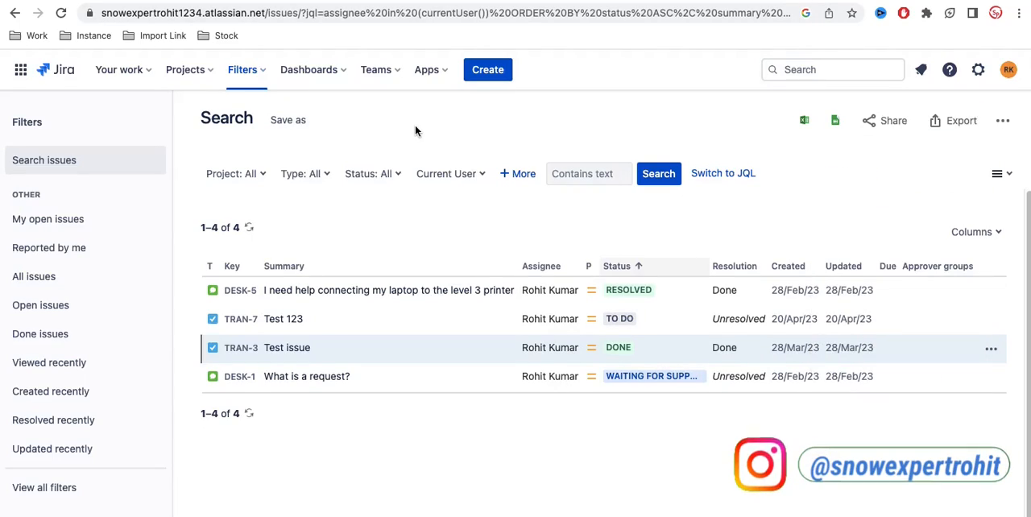
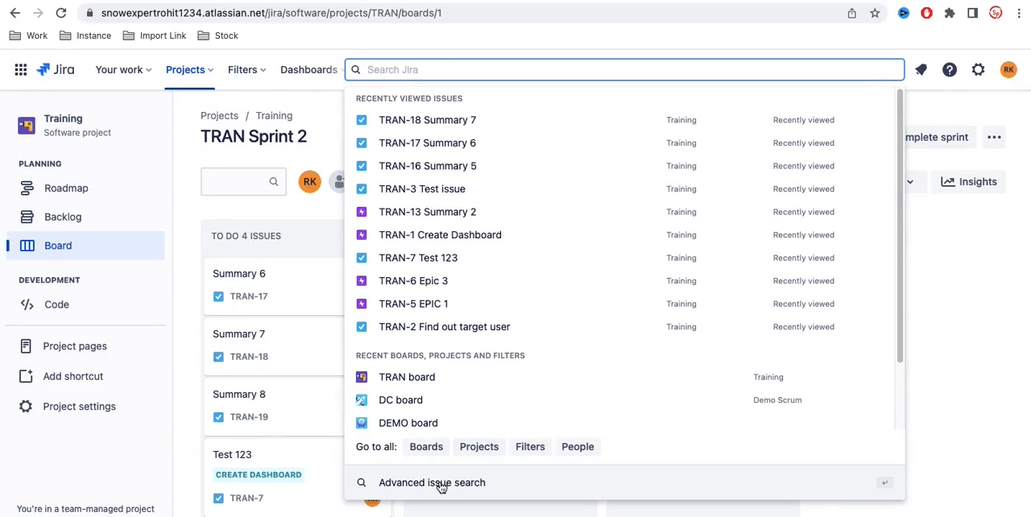
# Step: Open the advanced issue search, switch it to basic mode and look through the projects available for filtering
pyautogui.click(441, 483)
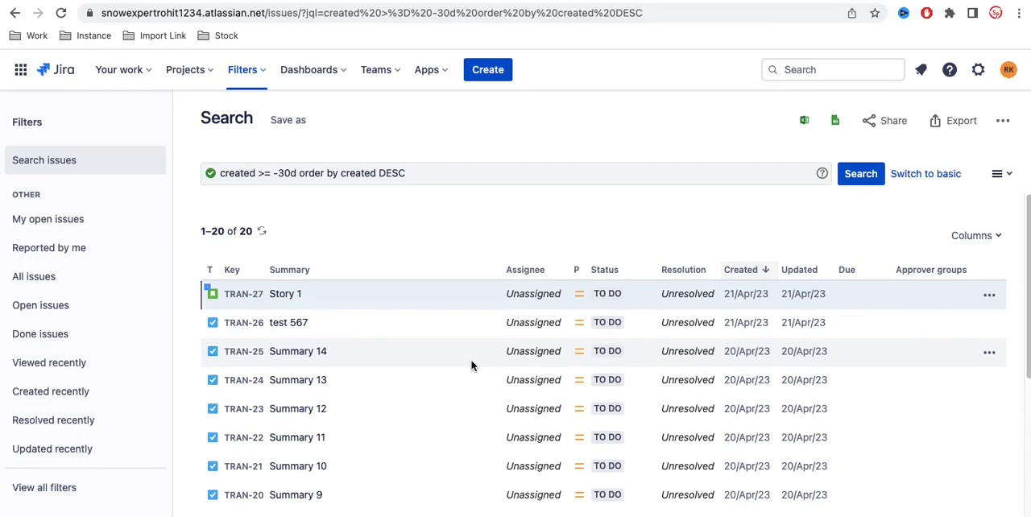
pyautogui.click(918, 174)
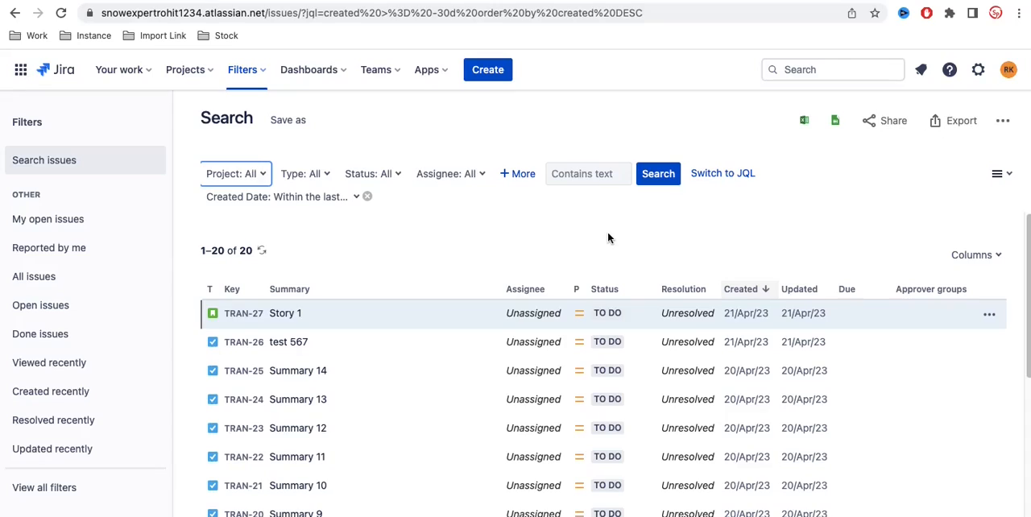
pyautogui.click(261, 178)
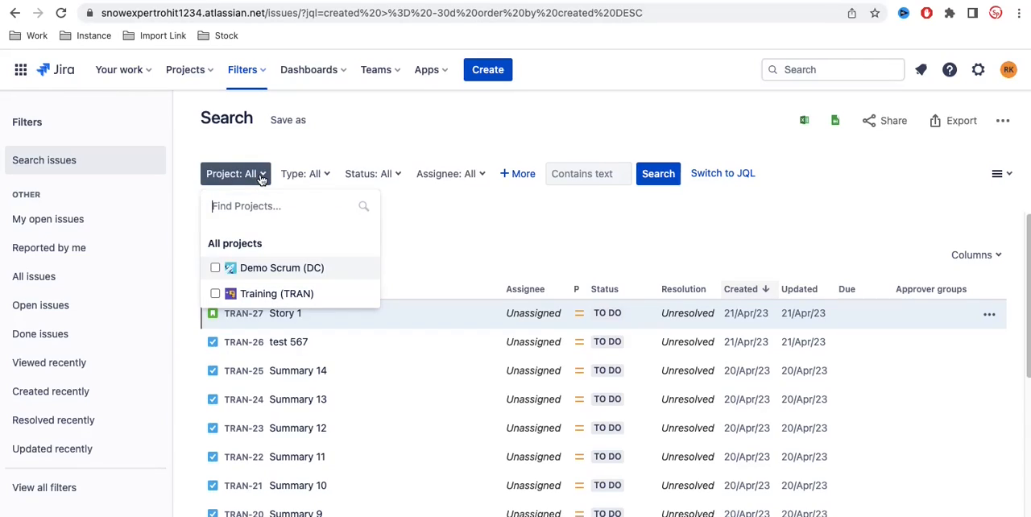
pyautogui.click(500, 248)
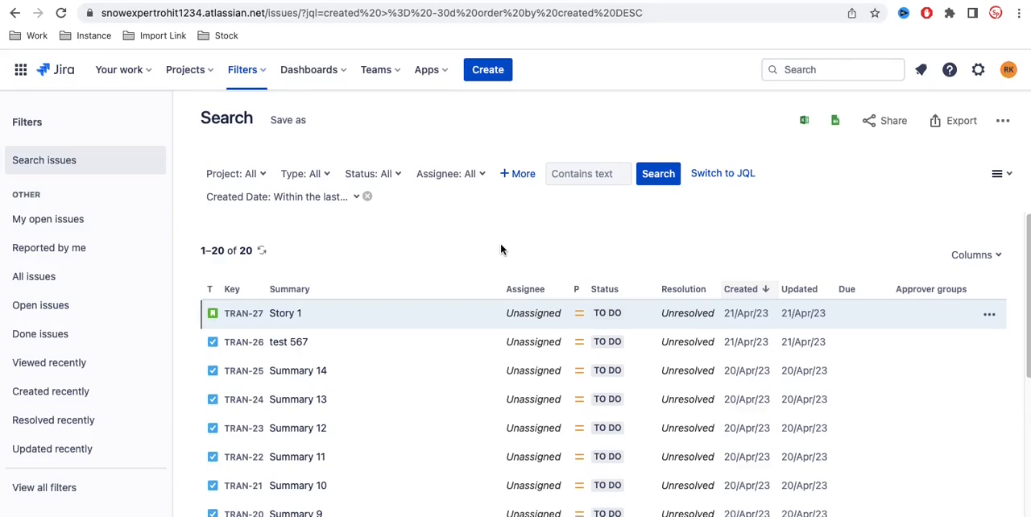
# Step: Filter the issue results by issue type Epic and status To Do
pyautogui.click(329, 177)
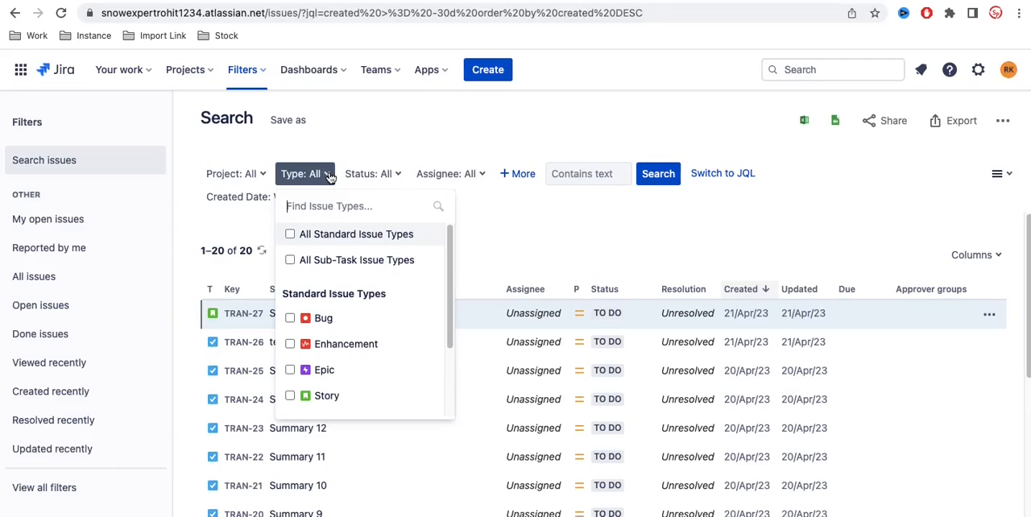
pyautogui.click(289, 370)
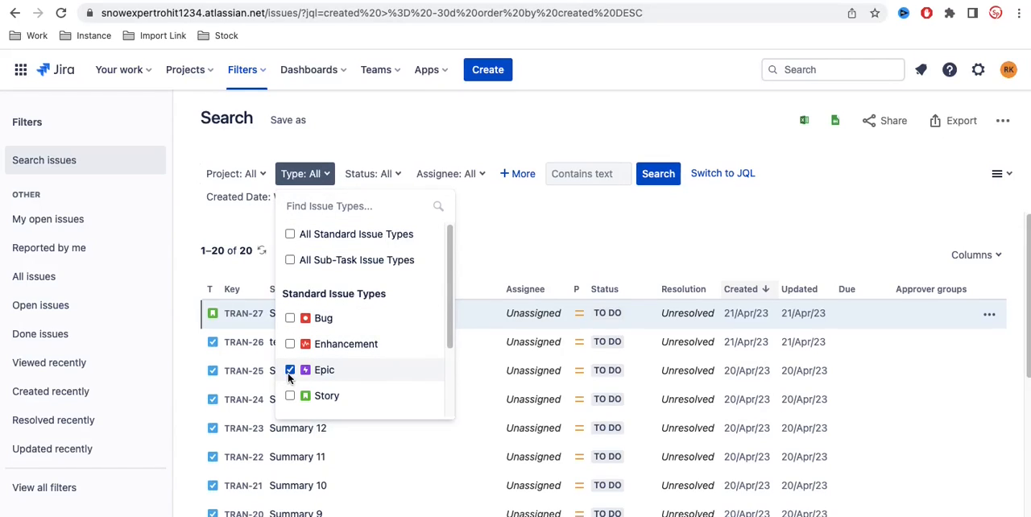
pyautogui.click(532, 244)
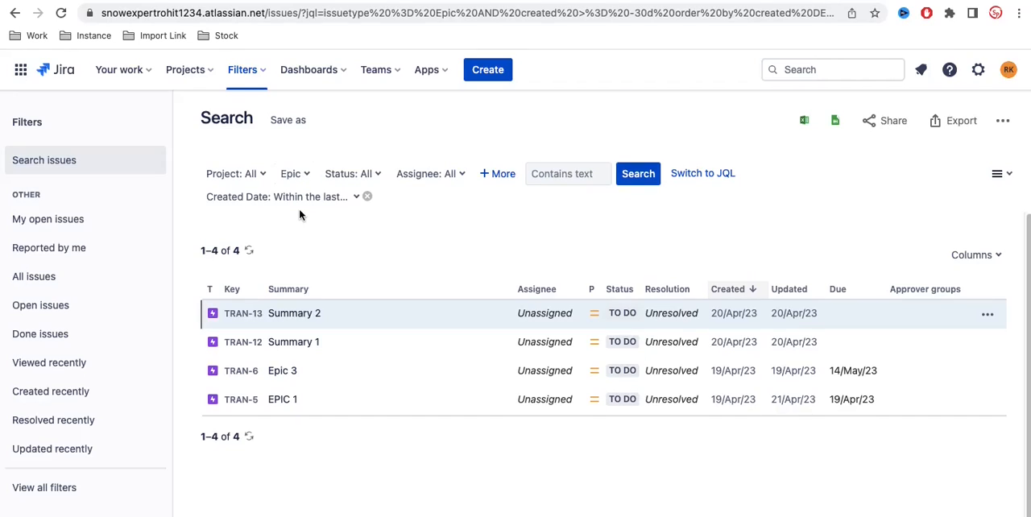
pyautogui.click(345, 178)
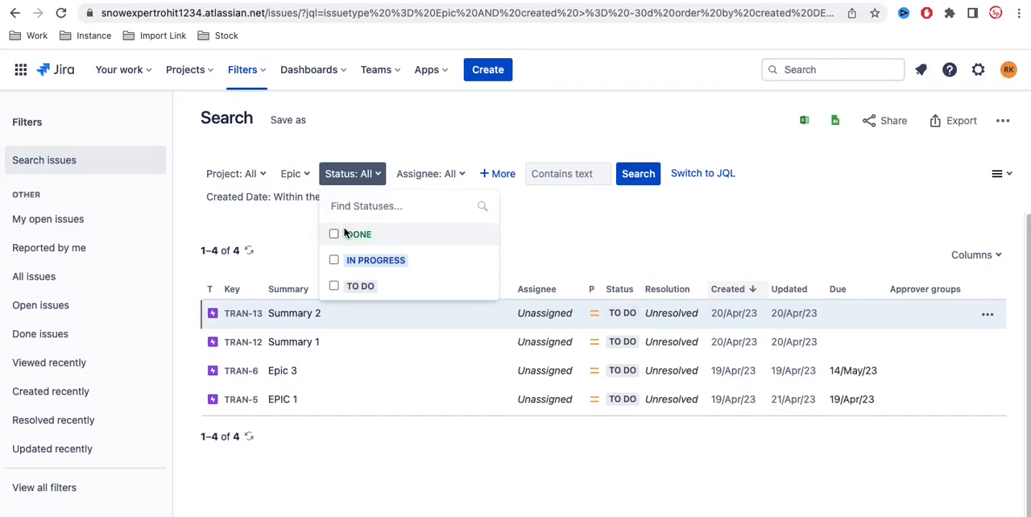
pyautogui.click(339, 284)
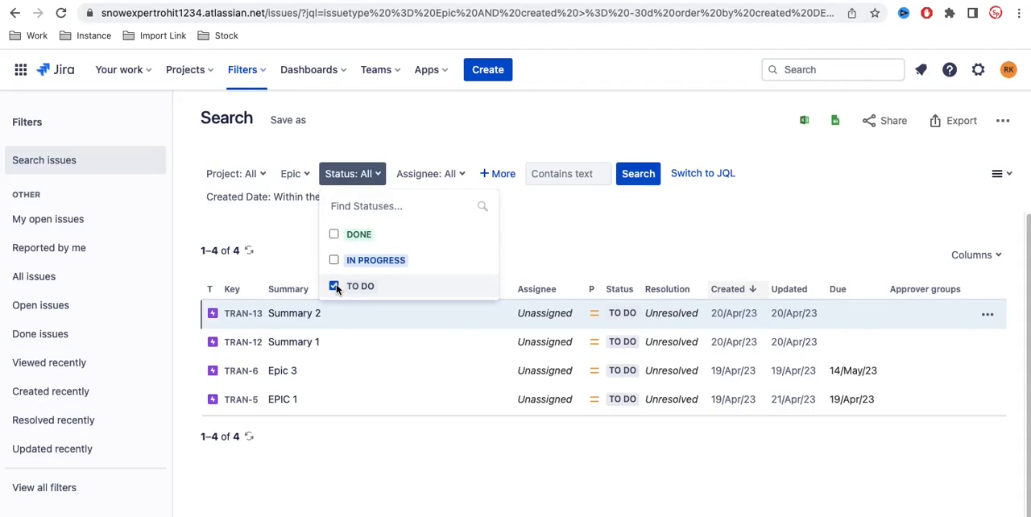
pyautogui.click(569, 237)
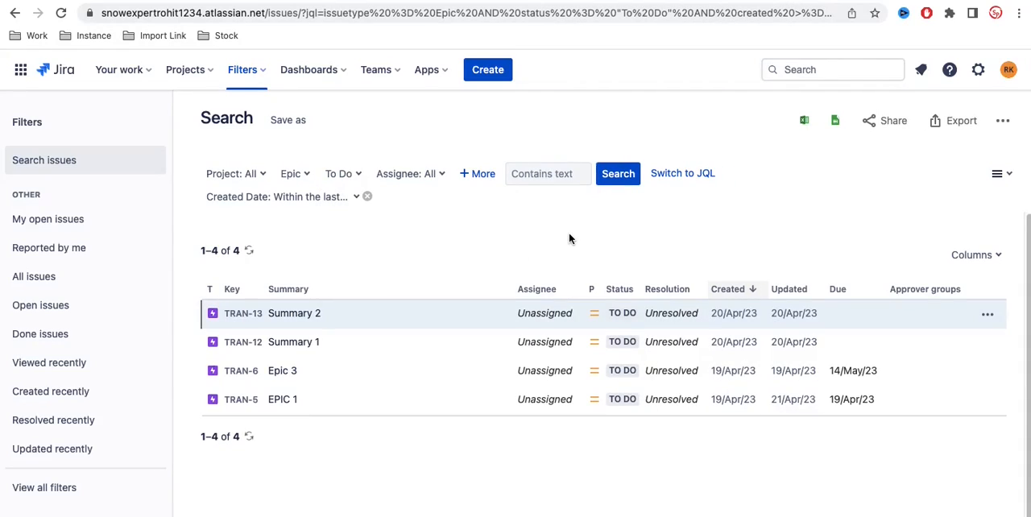
# Step: Review the type, status and assignee filter options without changing any of them
pyautogui.click(306, 177)
pyautogui.click(481, 228)
pyautogui.click(306, 177)
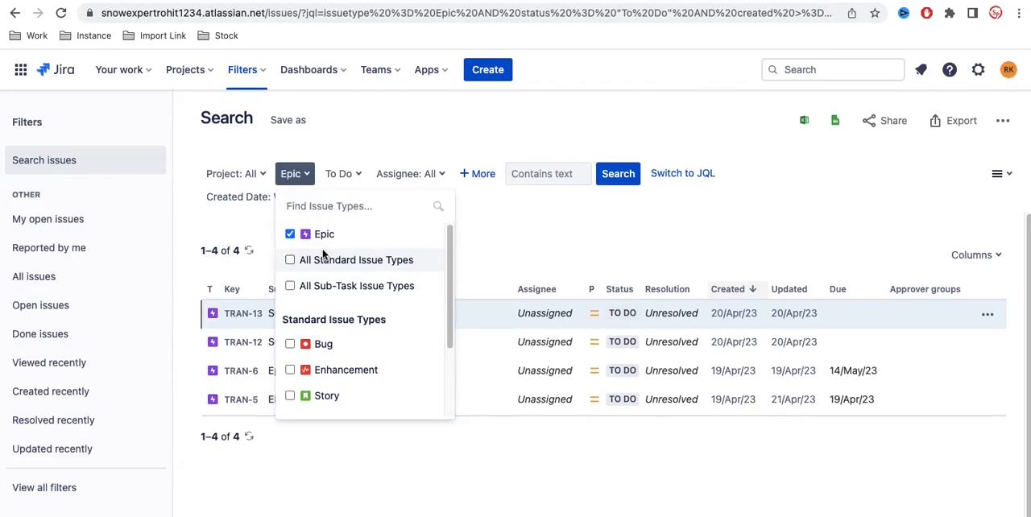
pyautogui.click(352, 171)
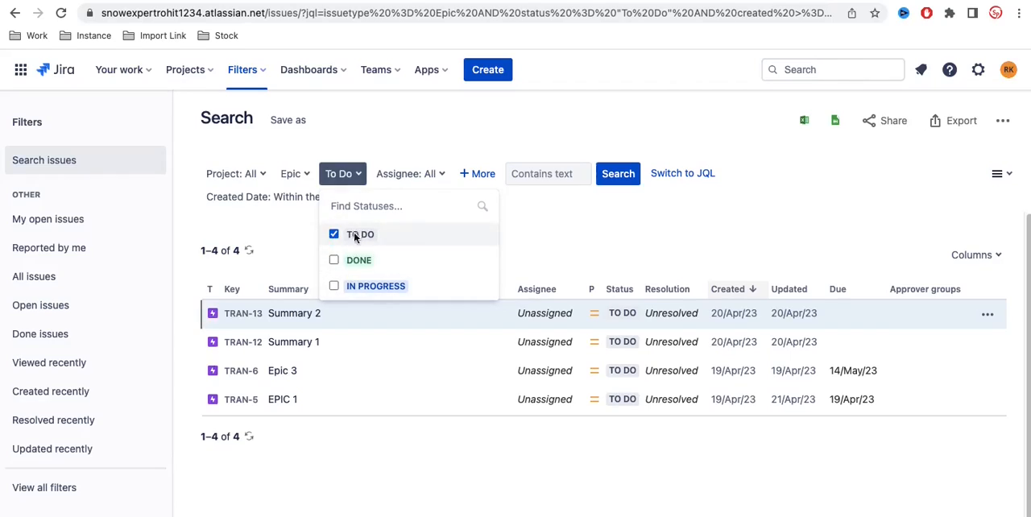
pyautogui.click(598, 242)
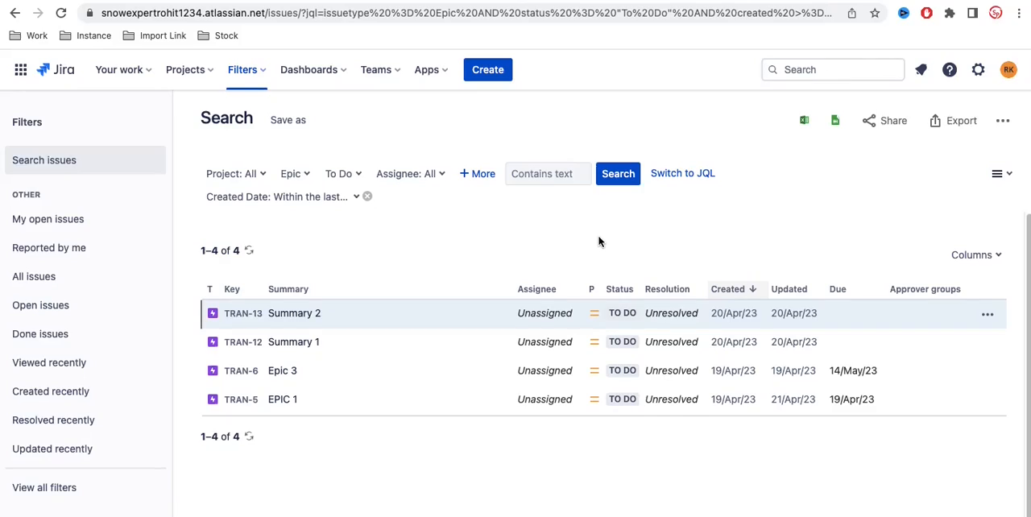
pyautogui.click(417, 179)
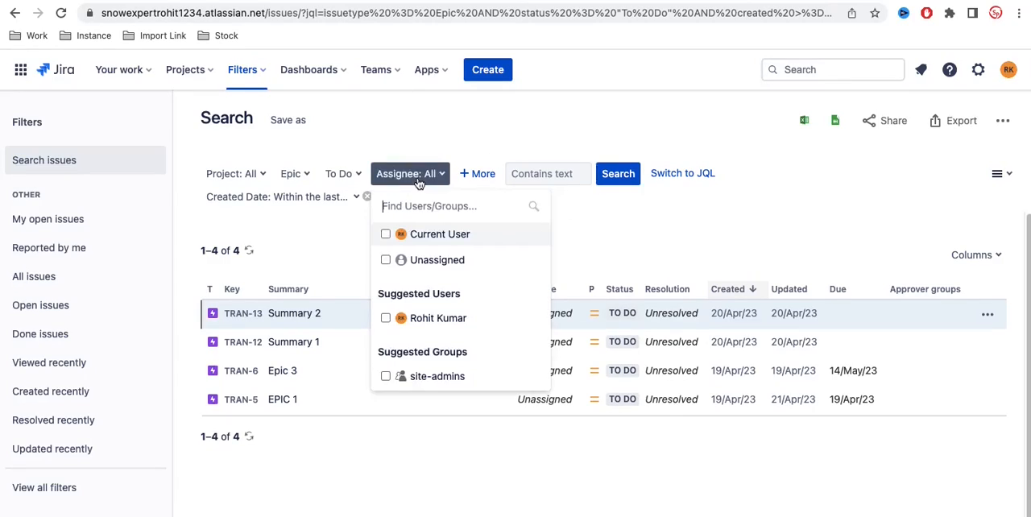
pyautogui.click(601, 260)
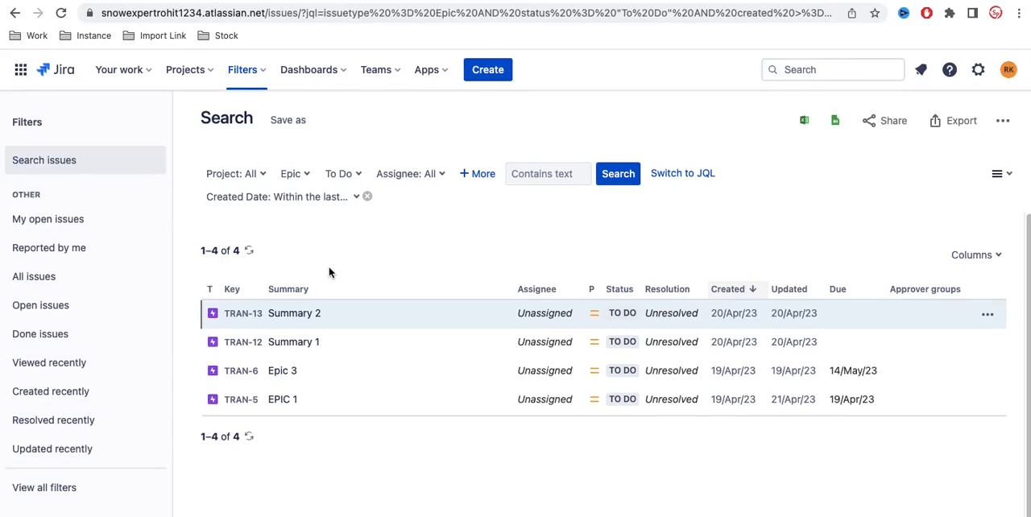
# Step: Switch the filtered search to JQL and examine the issuetype and Epic parts of the query
pyautogui.click(668, 176)
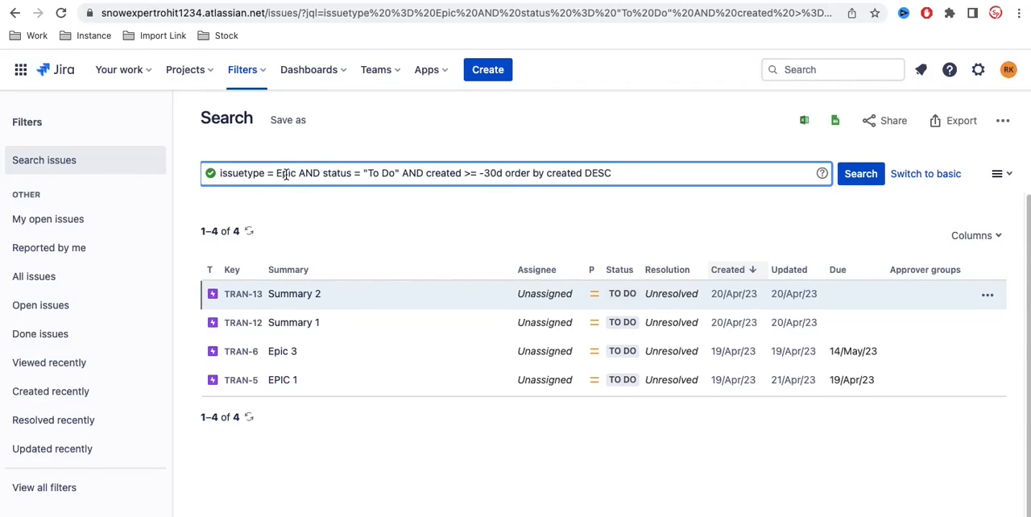
pyautogui.doubleClick(242, 174)
pyautogui.click(269, 173)
pyautogui.doubleClick(291, 173)
pyautogui.click(291, 192)
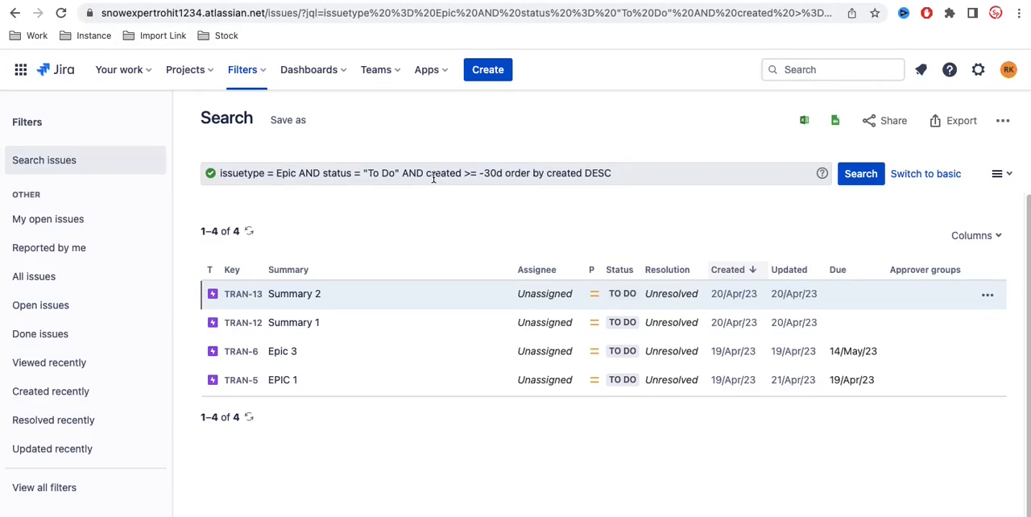
# Step: Clear the whole JQL query and get the empty query field ready for a new one
pyautogui.moveTo(220, 172); pyautogui.dragTo(612, 172)
pyautogui.press('BackSpace')
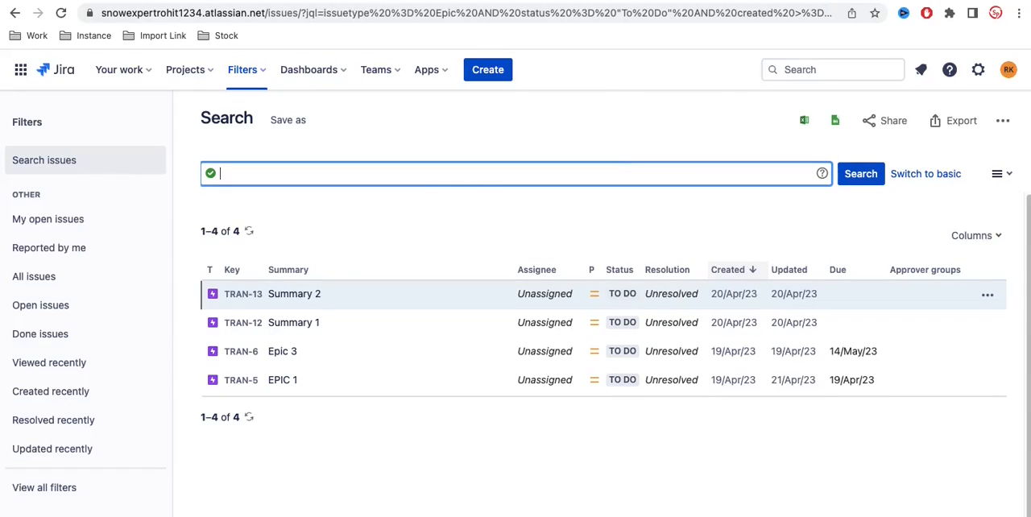
pyautogui.click(321, 216)
pyautogui.click(209, 173)
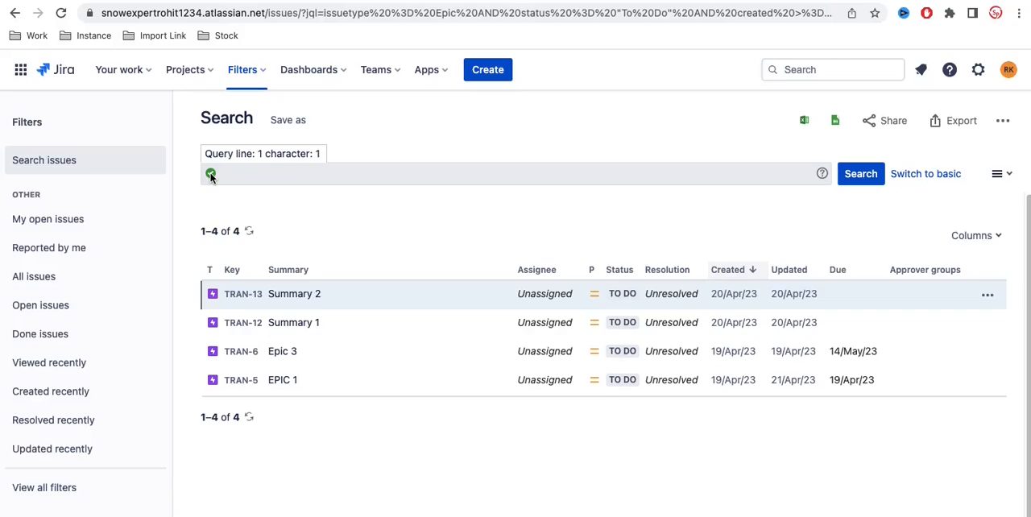
pyautogui.click(250, 174)
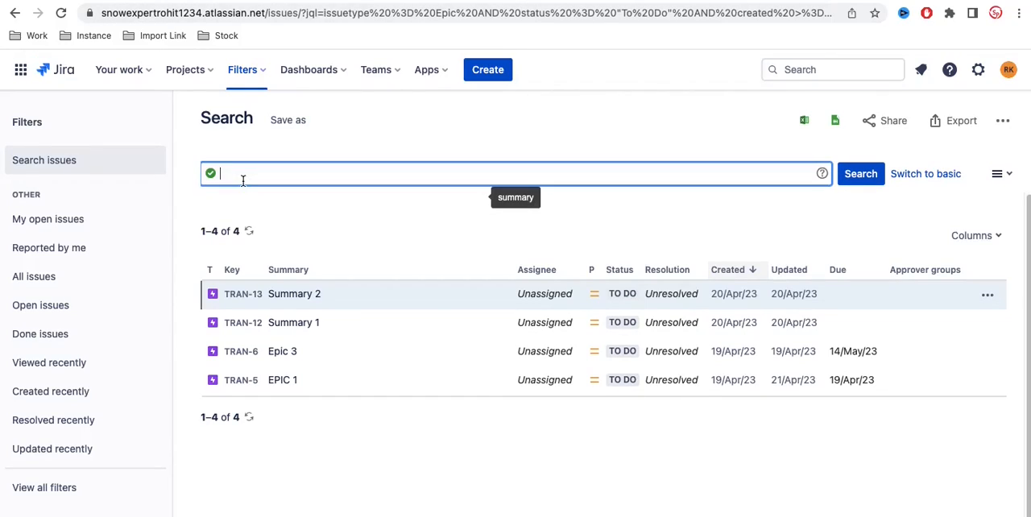
# Step: Begin a new JQL query with the issuetype field and the equals operator
pyautogui.write('i')
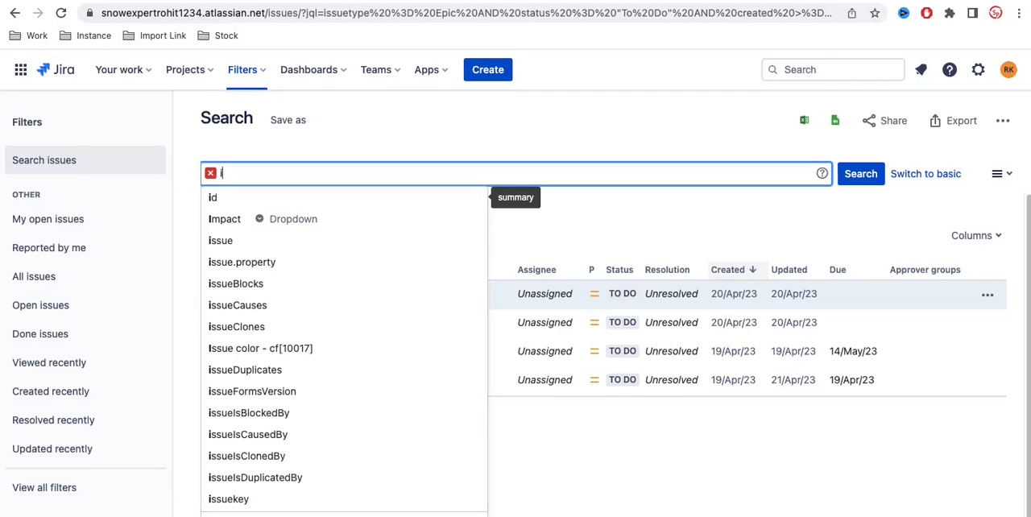
pyautogui.write('ssue')
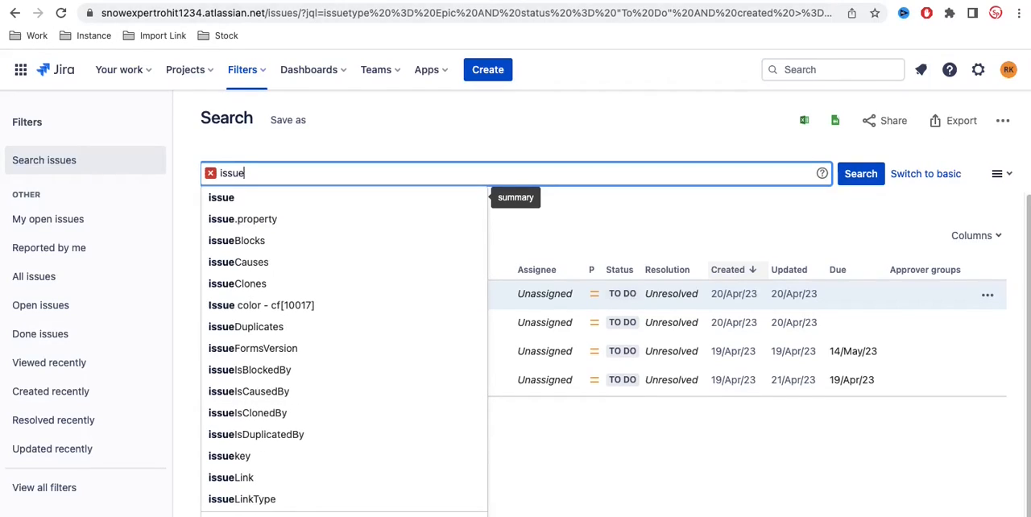
pyautogui.write('t')
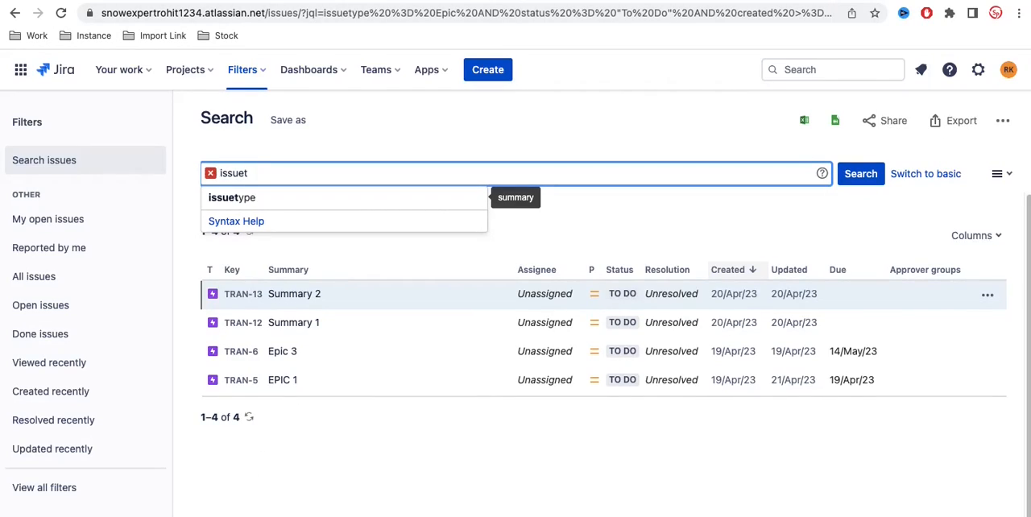
pyautogui.click(245, 198)
pyautogui.write('= e')
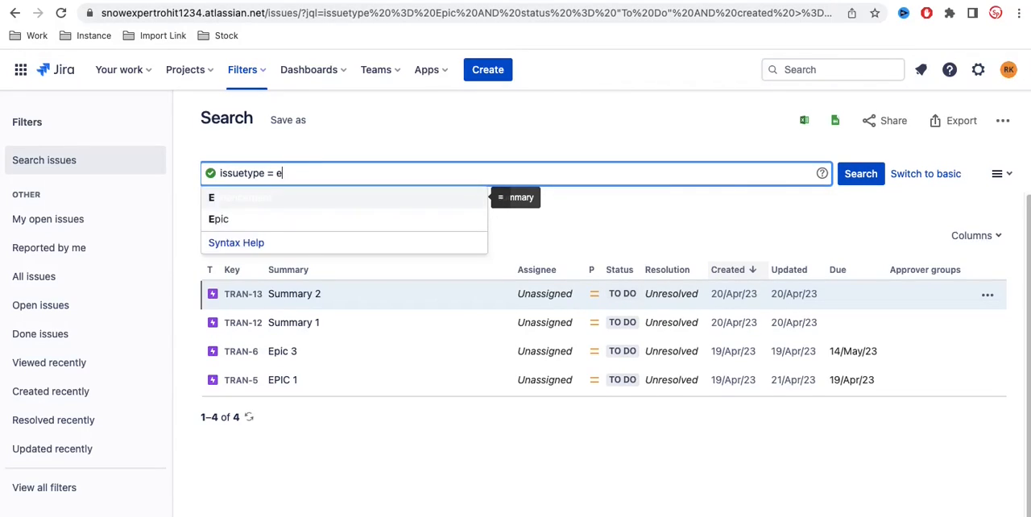
pyautogui.press('BackSpace')
pyautogui.write('Bug')
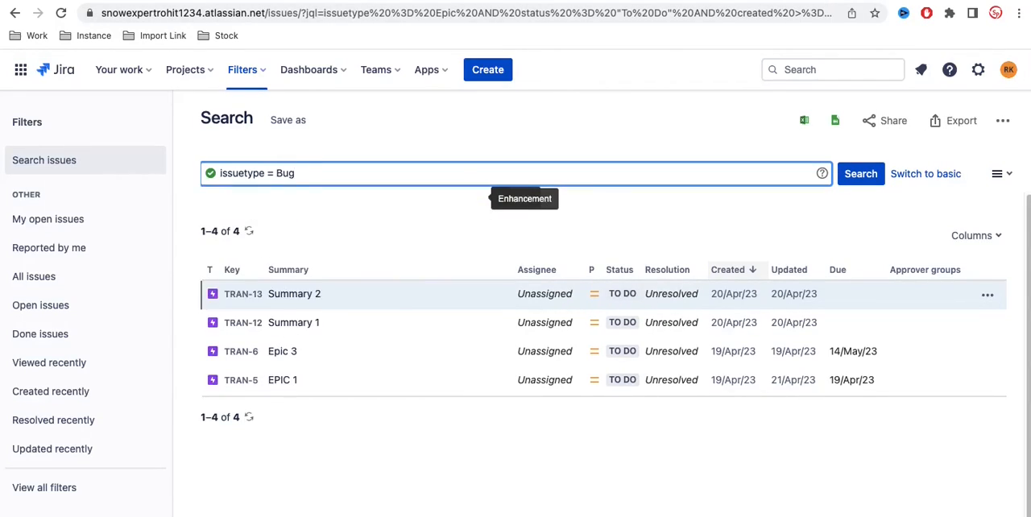
pyautogui.press('BackSpace')
pyautogui.press('BackSpace')
pyautogui.press('BackSpace')
# Step: Complete the JQL query as issuetype = Epic and run the search
pyautogui.write('e')
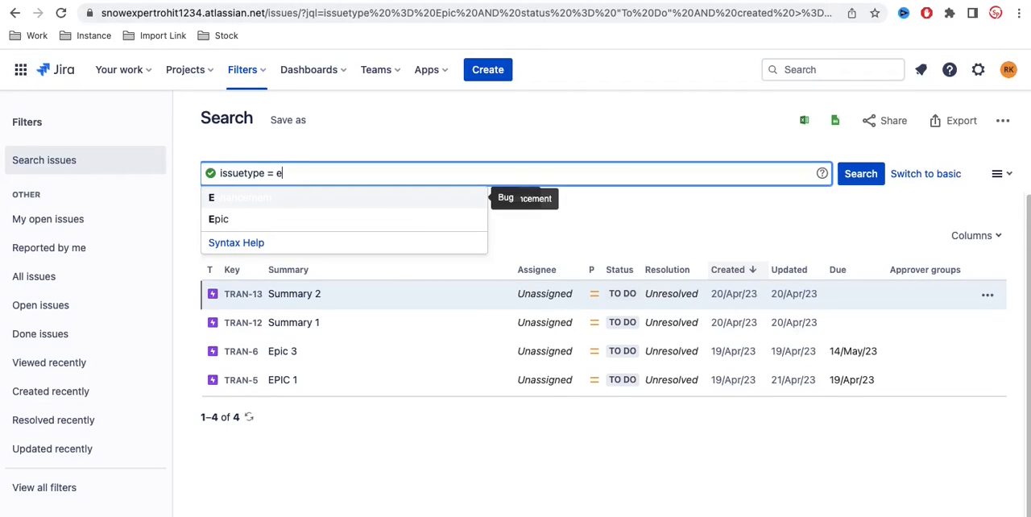
pyautogui.click(239, 220)
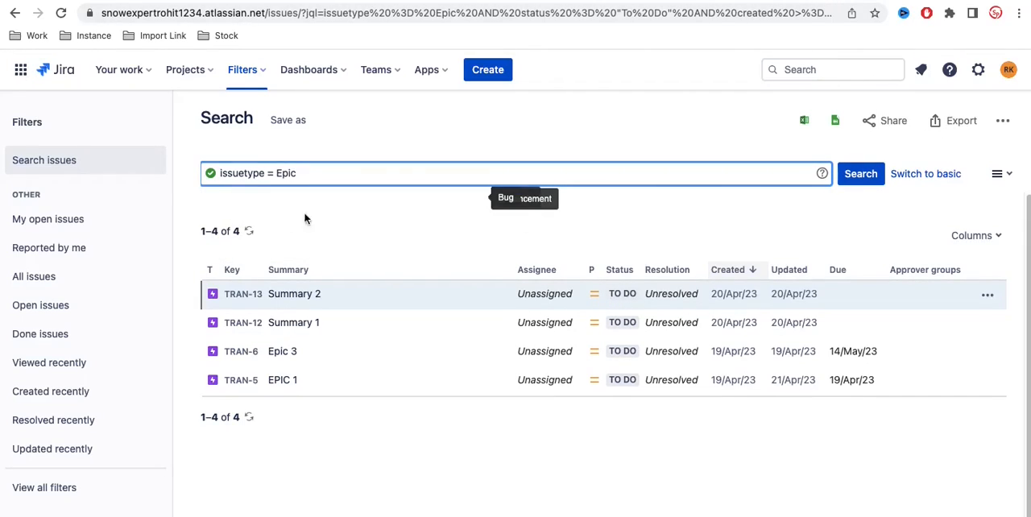
pyautogui.click(860, 173)
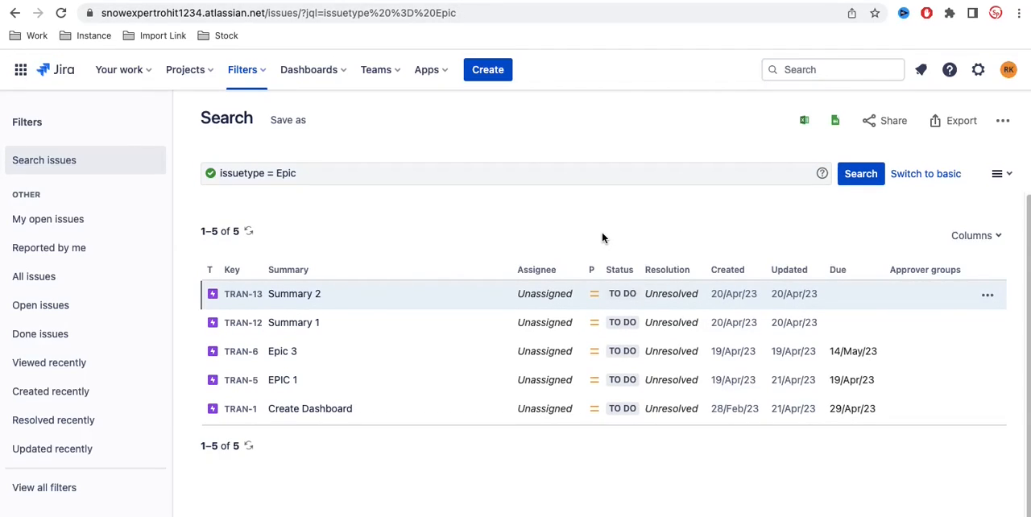
# Step: Append the OR operator to the JQL query after the Epic condition
pyautogui.click(443, 172)
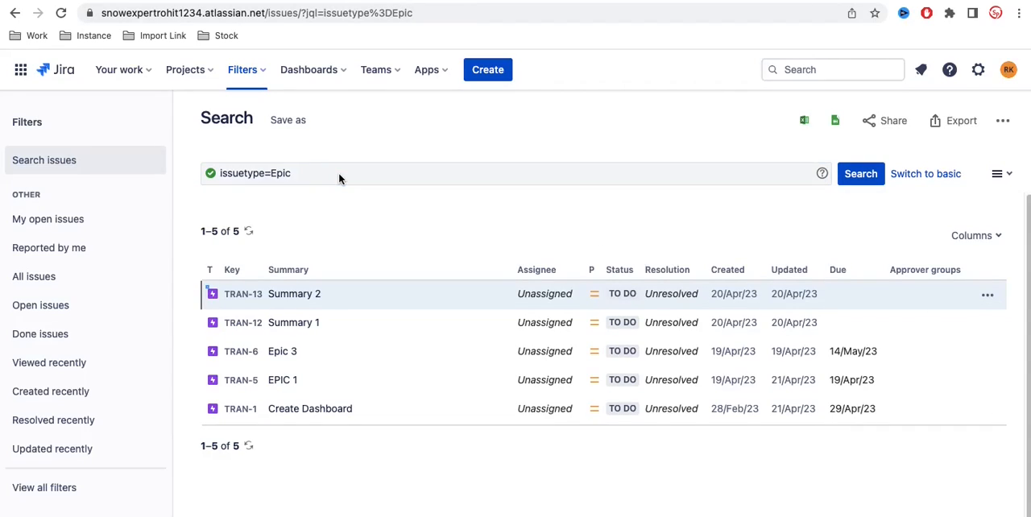
pyautogui.click(347, 173)
pyautogui.write('or')
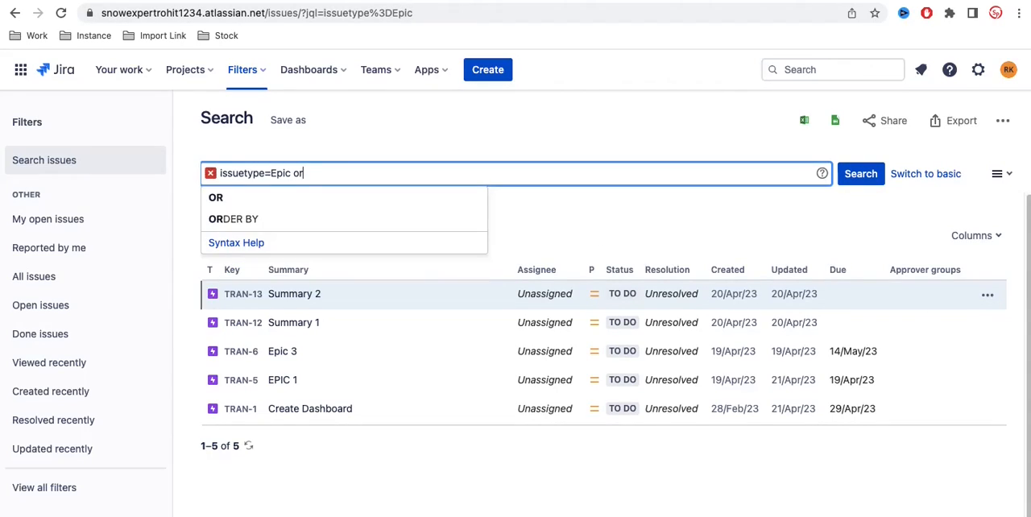
pyautogui.click(244, 196)
# Step: Add issuetype=Task as the second condition of the JQL query, run the search and look through the results
pyautogui.write('iss')
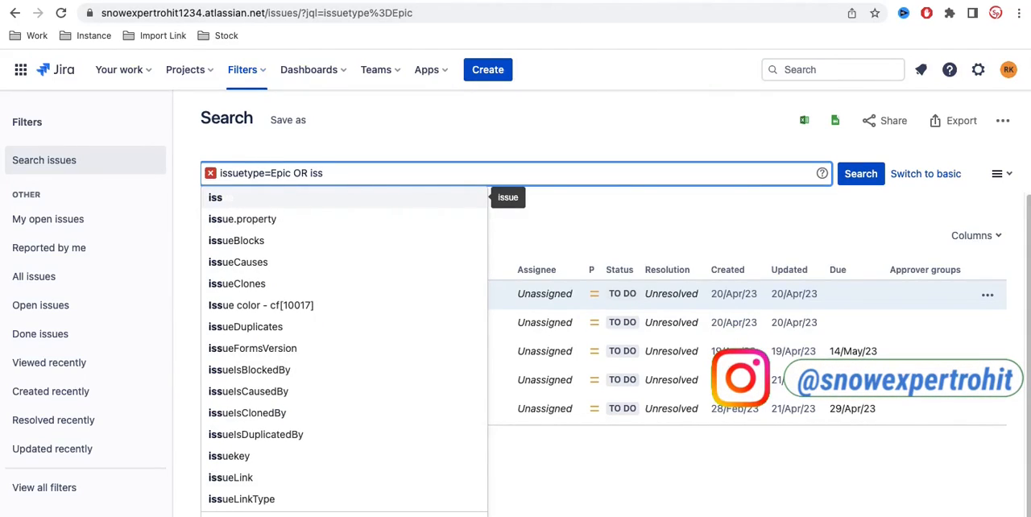
pyautogui.write('uety')
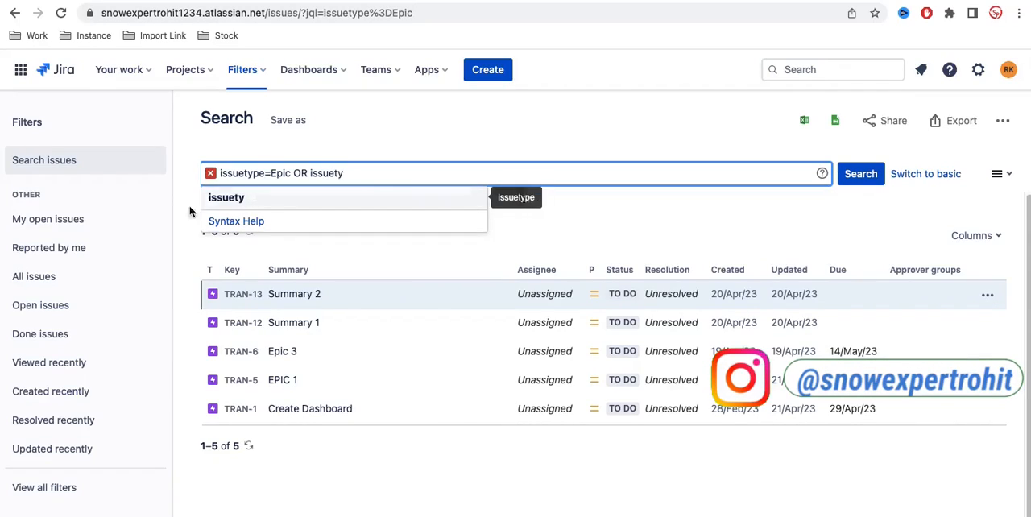
pyautogui.click(239, 203)
pyautogui.write('=')
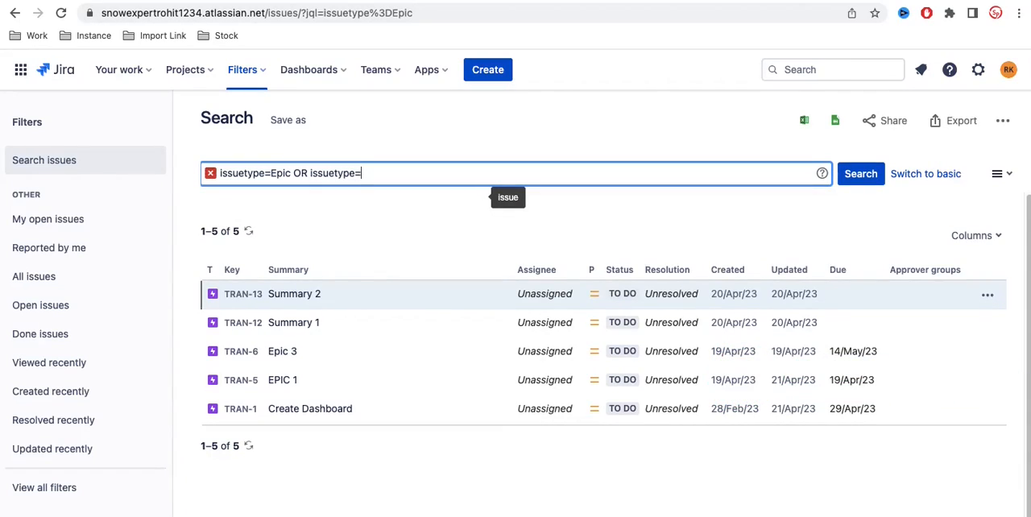
pyautogui.write('task')
pyautogui.click(348, 208)
pyautogui.click(868, 182)
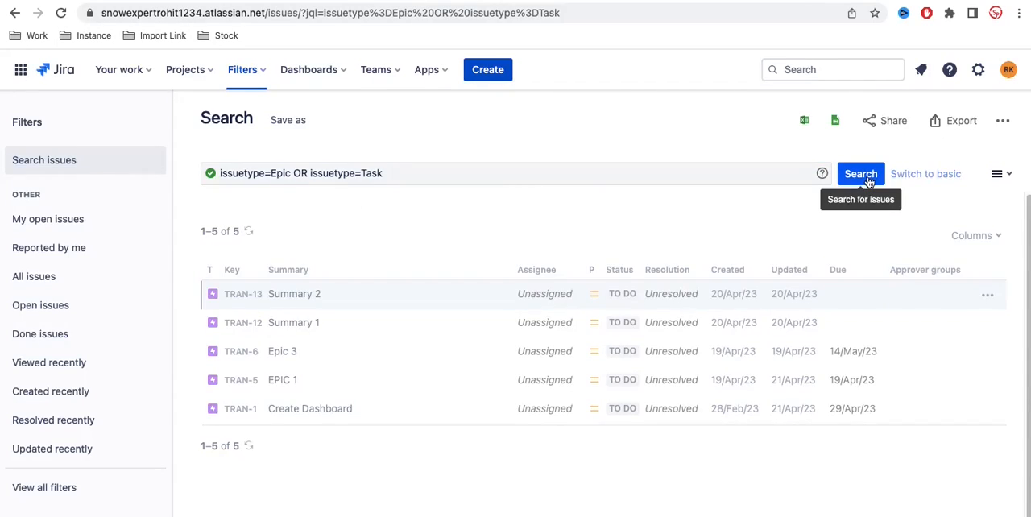
pyautogui.scroll(-5, 711, 324)
pyautogui.scroll(-2, 711, 324)
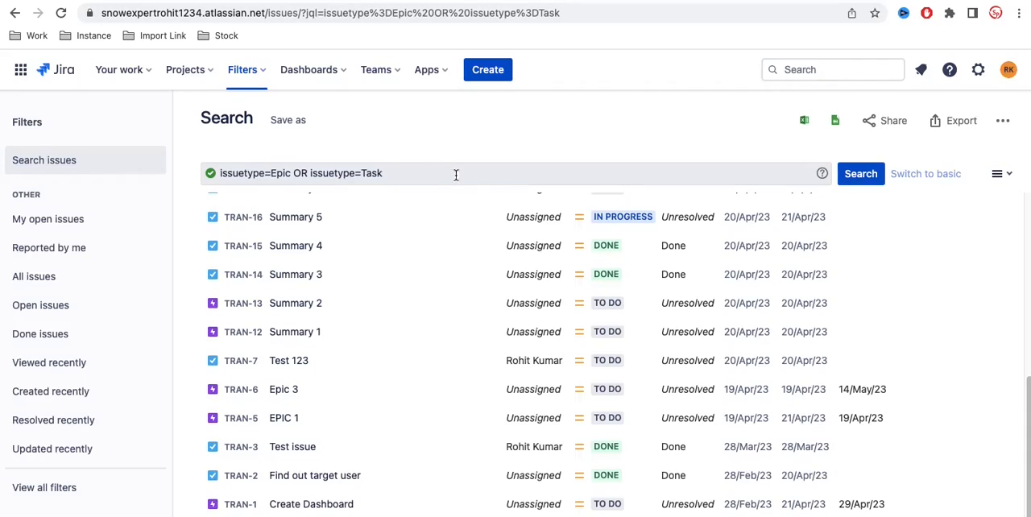
# Step: Open a parenthesis before issuetype=Task in the JQL query and append AND followed by the status field
pyautogui.click(310, 173)
pyautogui.write('(')
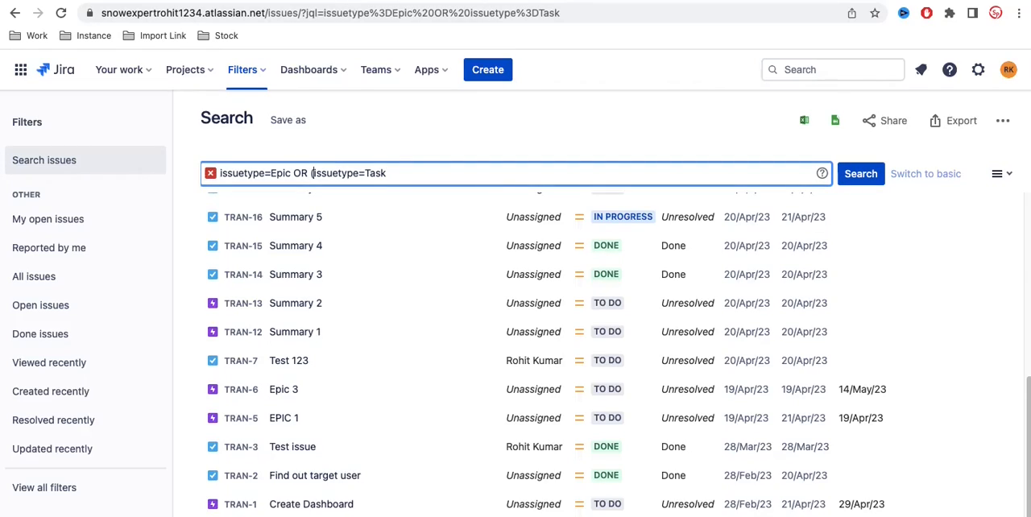
pyautogui.click(405, 173)
pyautogui.write('AND')
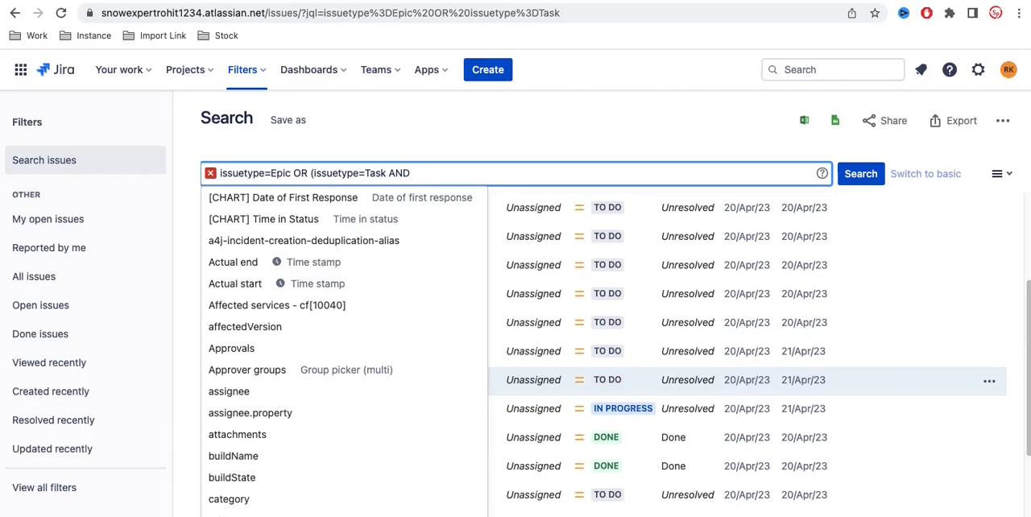
pyautogui.write(' st')
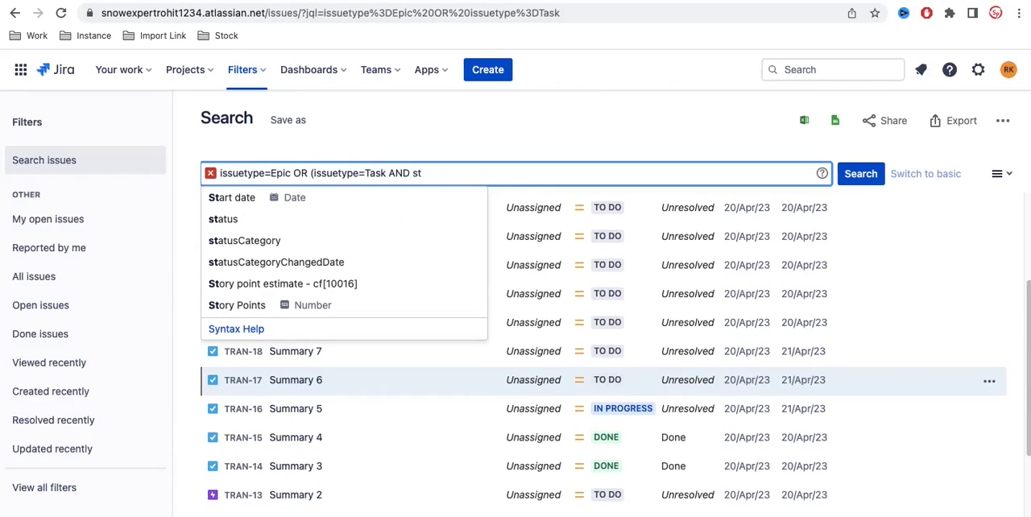
pyautogui.write('atu')
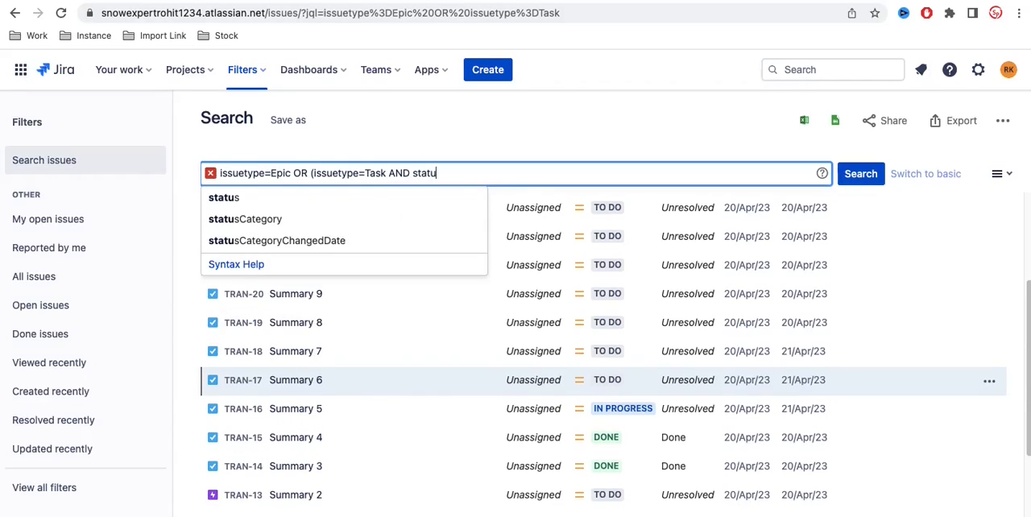
pyautogui.click(244, 203)
# Step: Complete the status condition as = DONE, close the parenthesis and run the search
pyautogui.write('=')
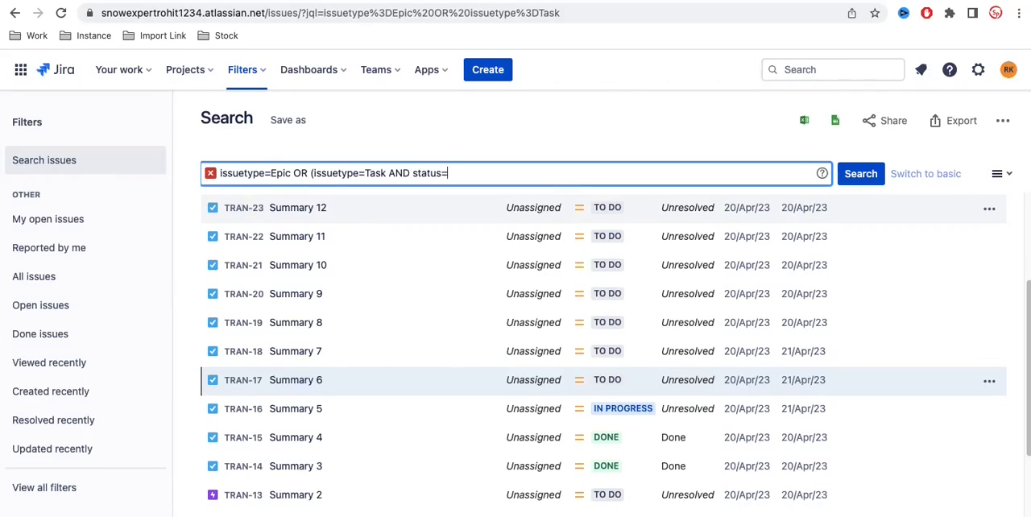
pyautogui.write('done')
pyautogui.press('BackSpace')
pyautogui.press('BackSpace')
pyautogui.press('BackSpace')
pyautogui.press('BackSpace')
pyautogui.press('Left')
pyautogui.press('Right')
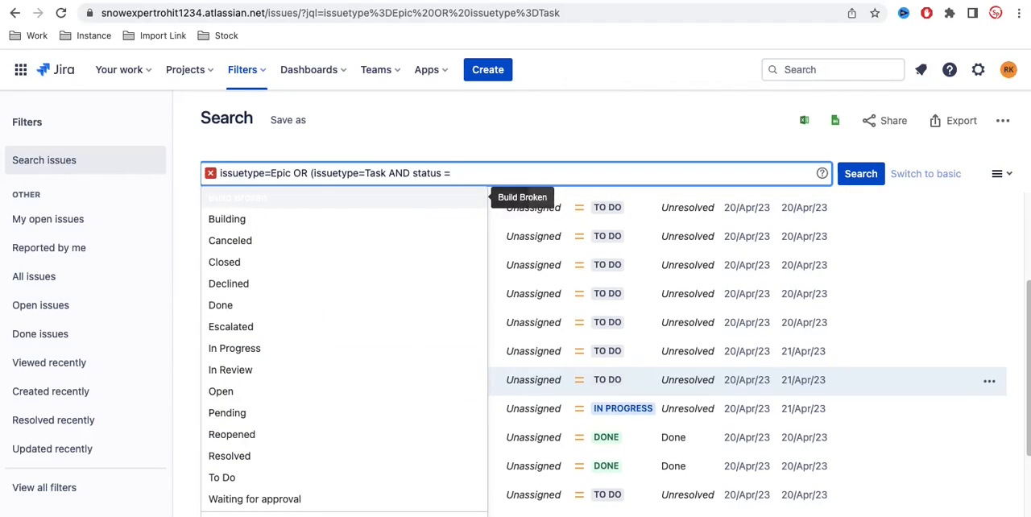
pyautogui.write('DONE')
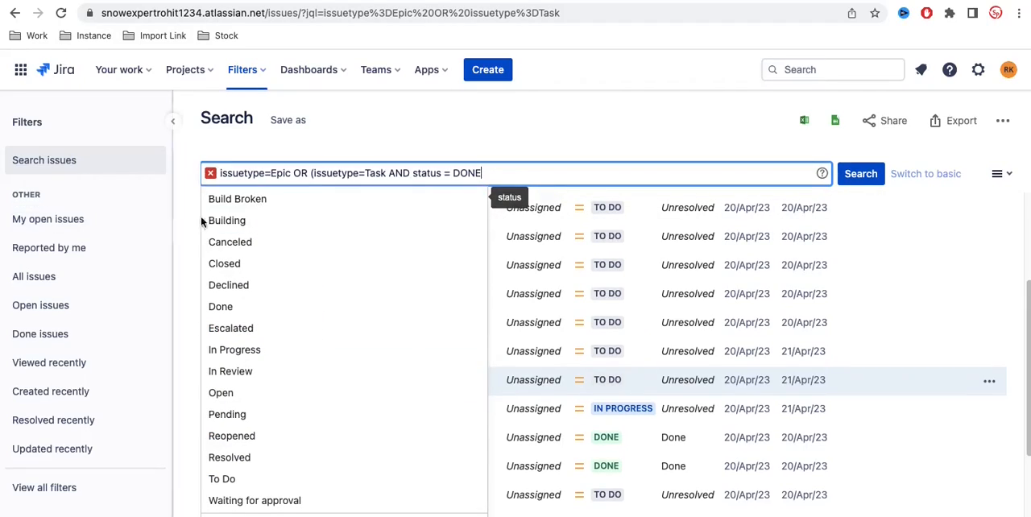
pyautogui.write(')')
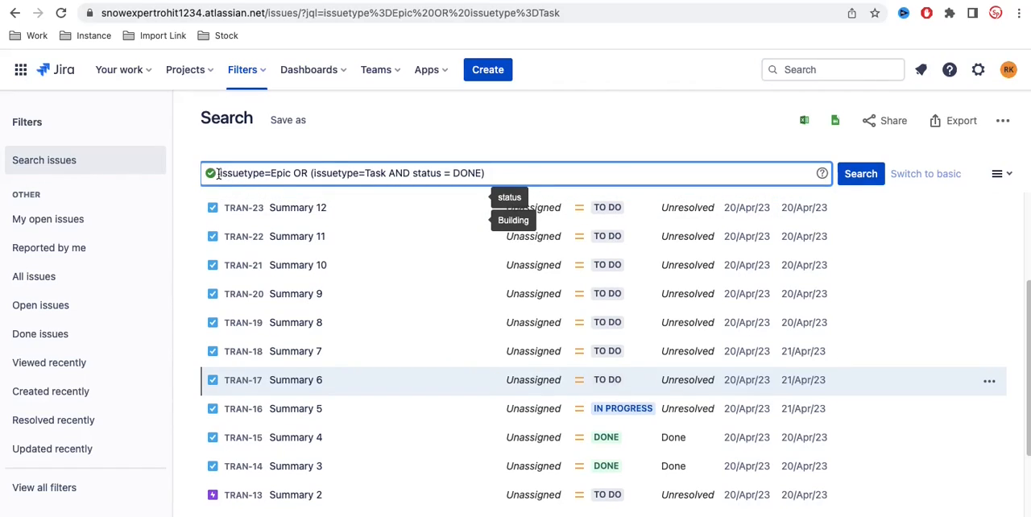
pyautogui.moveTo(212, 175)
pyautogui.click(856, 177)
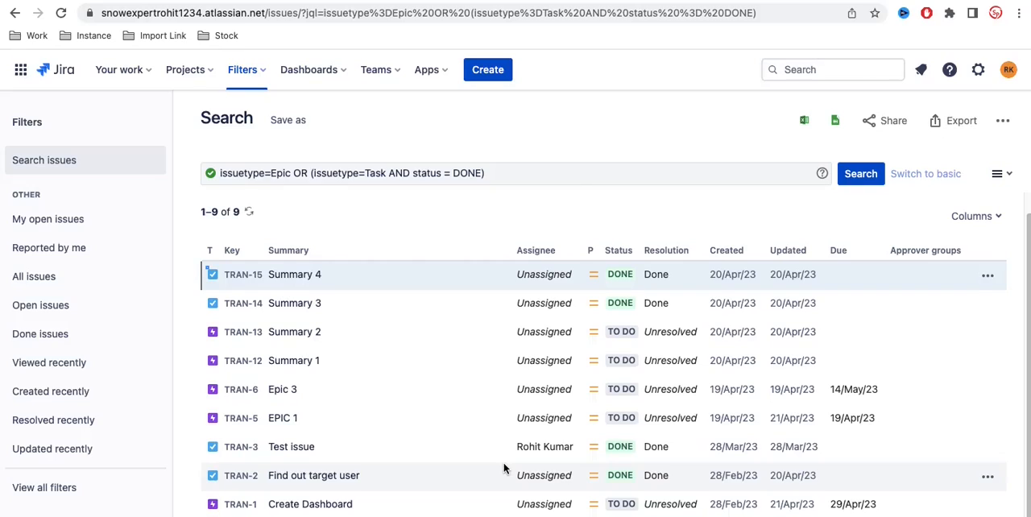
# Step: Append OR and the issuetype field after the parenthesised Task condition in the JQL query
pyautogui.click(564, 172)
pyautogui.write('OR iss')
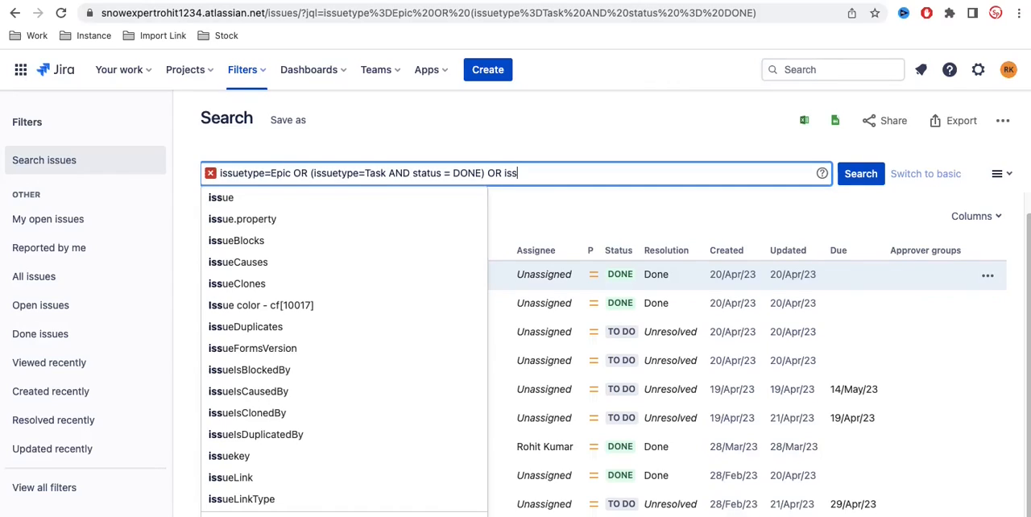
pyautogui.write('uety')
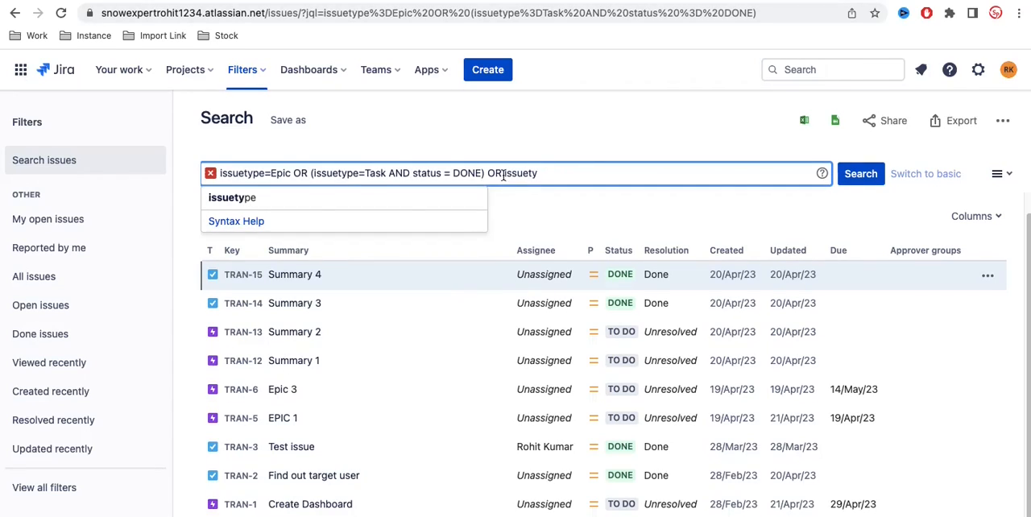
pyautogui.click(314, 198)
# Step: Complete the last condition of the JQL query as issuetype = Story and run the search
pyautogui.write('=')
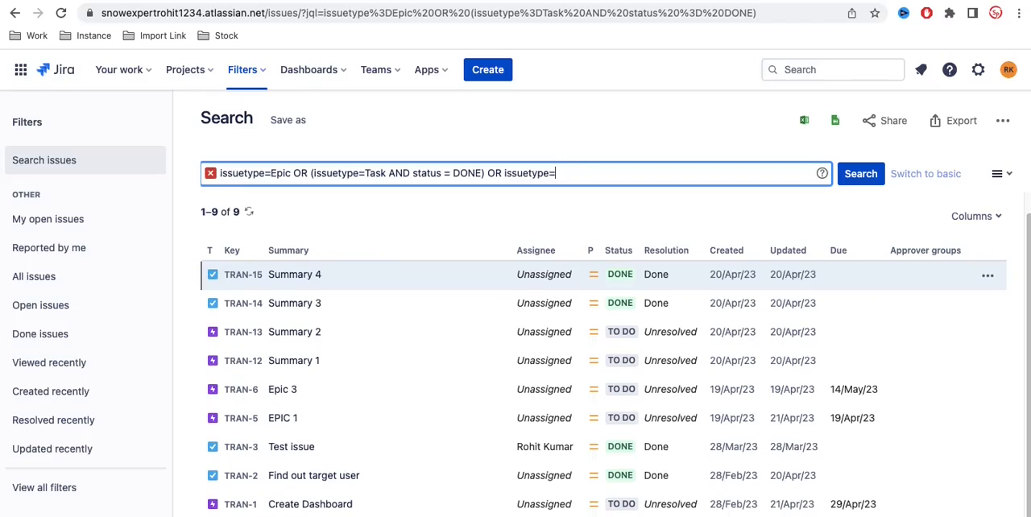
pyautogui.press('BackSpace')
pyautogui.write('= story')
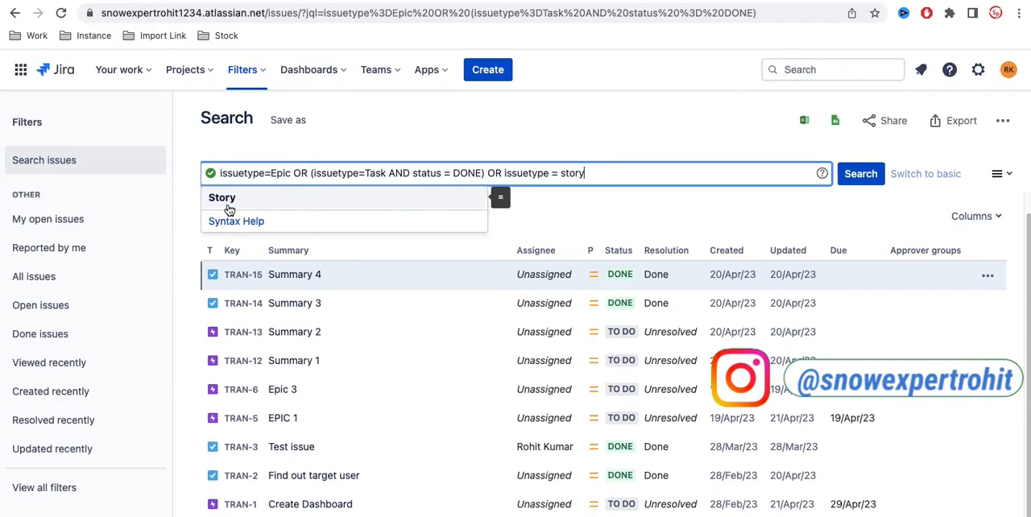
pyautogui.click(413, 204)
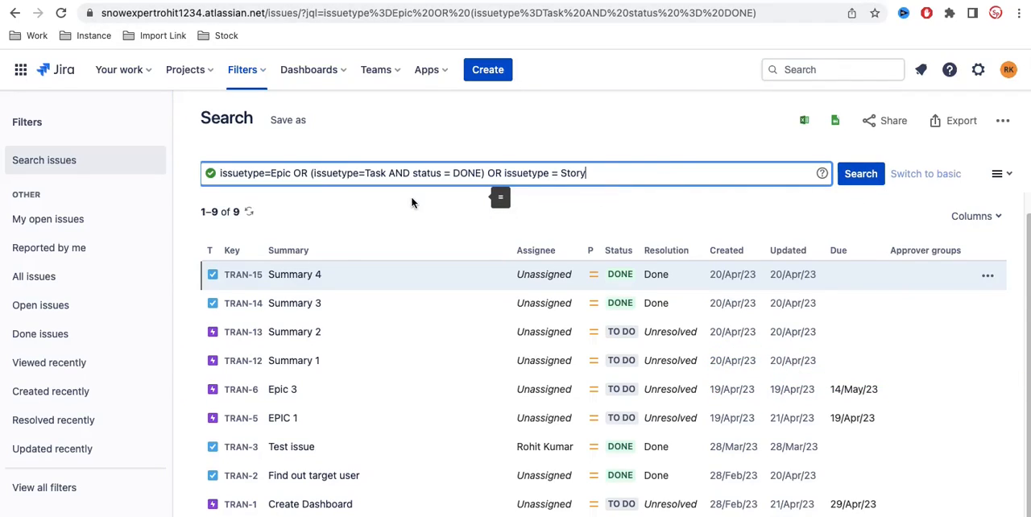
pyautogui.click(858, 174)
pyautogui.scroll(-1, 614, 207)
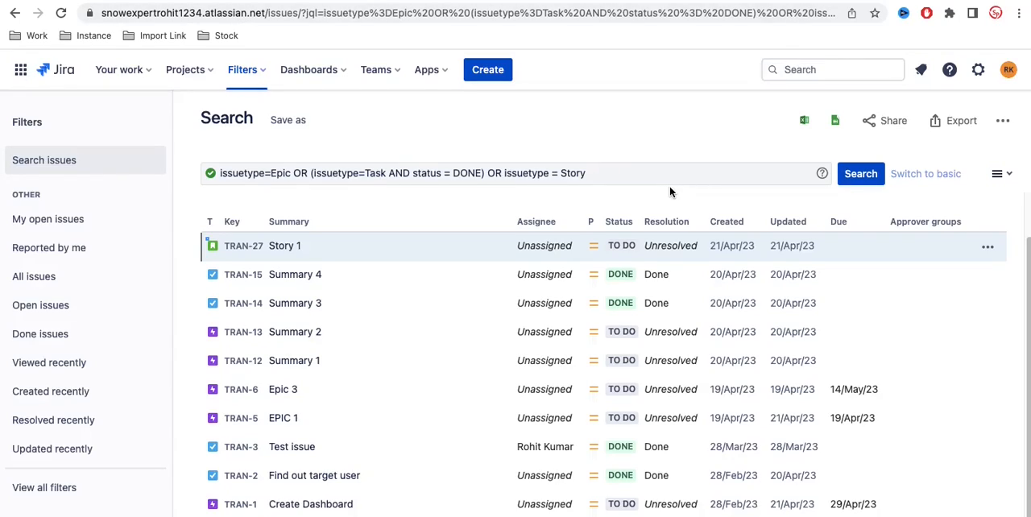
# Step: Clear the whole JQL query and start a new one with the summary field
pyautogui.click(597, 175)
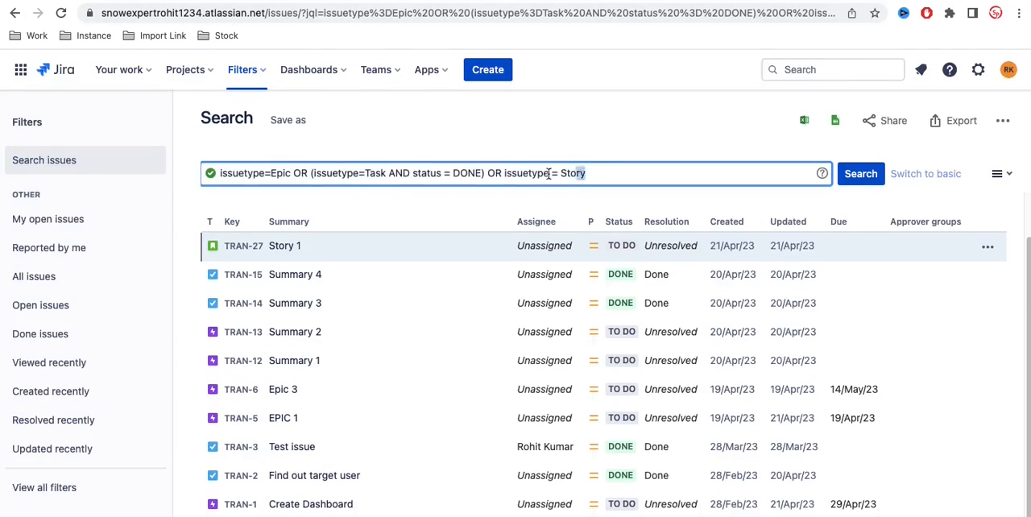
pyautogui.hotkey('ctrl', 'a')
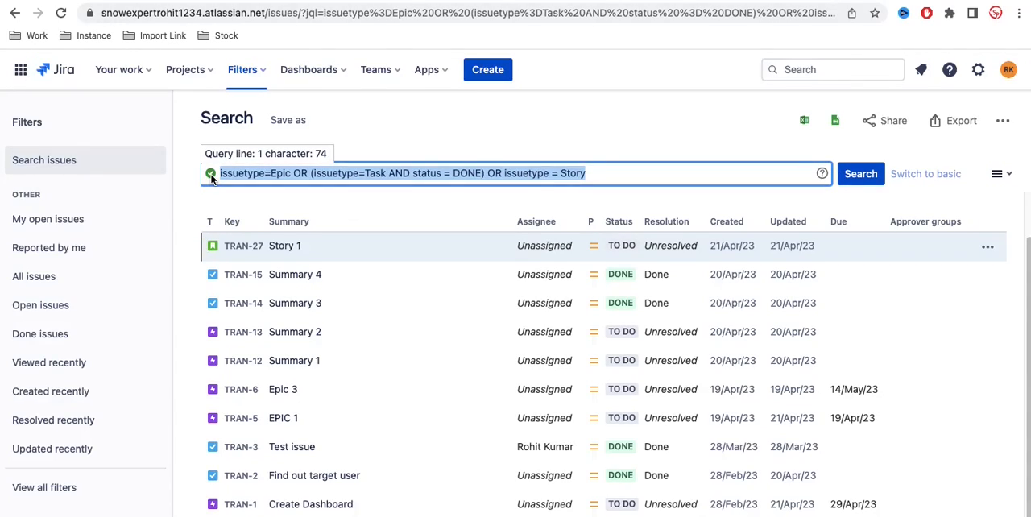
pyautogui.press('BackSpace')
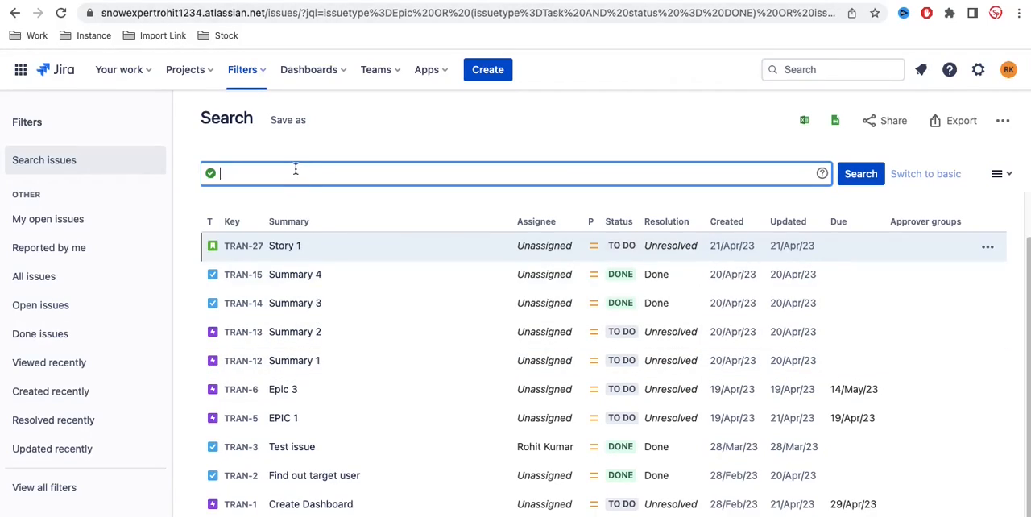
pyautogui.write('summ')
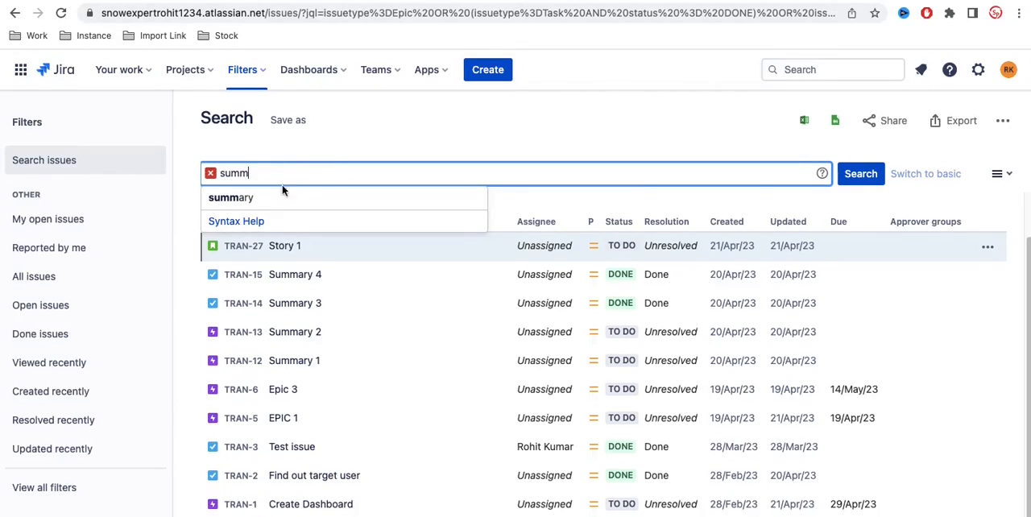
pyautogui.click(276, 196)
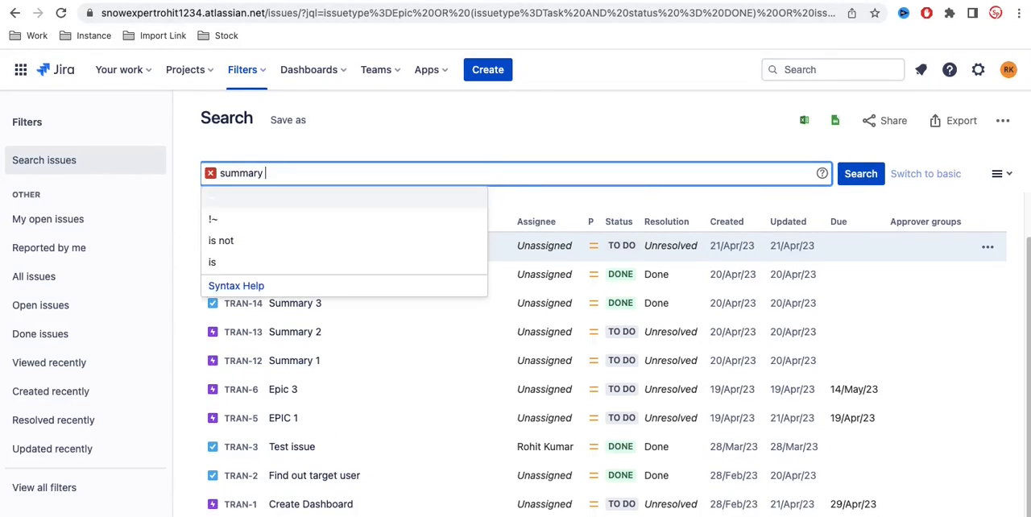
# Step: Complete the JQL query as summary ~ summary, run the search and look through the matching issues
pyautogui.click(226, 209)
pyautogui.write('summary')
pyautogui.press('Return')
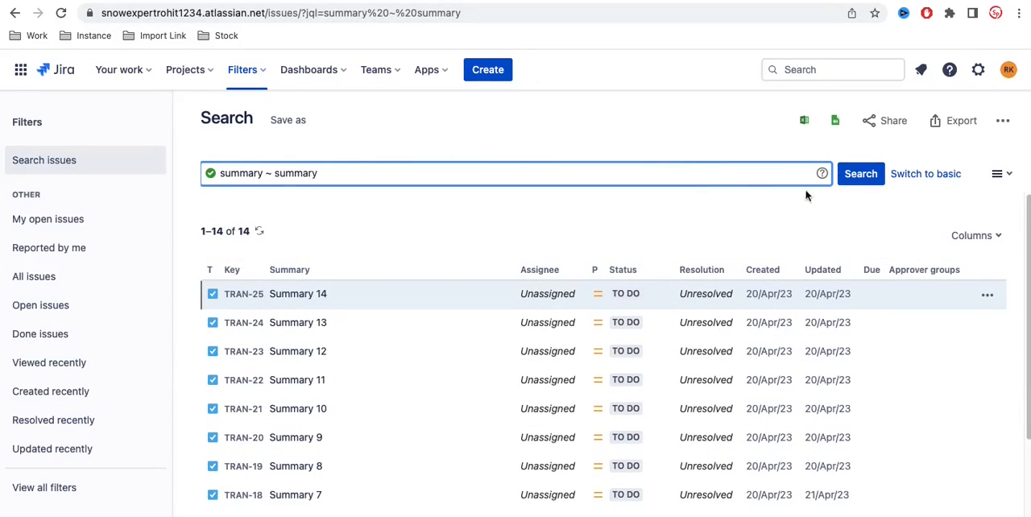
pyautogui.click(858, 185)
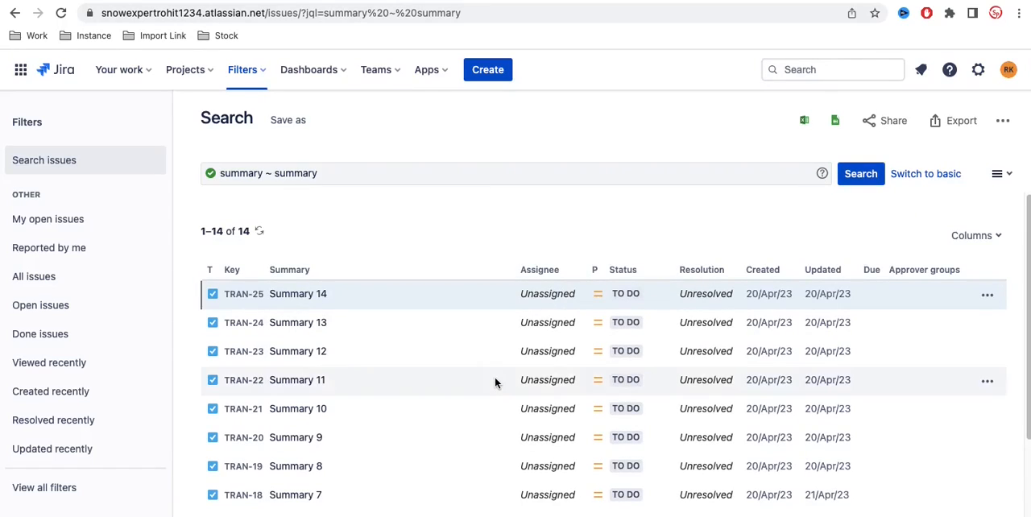
pyautogui.scroll(-4, 494, 378)
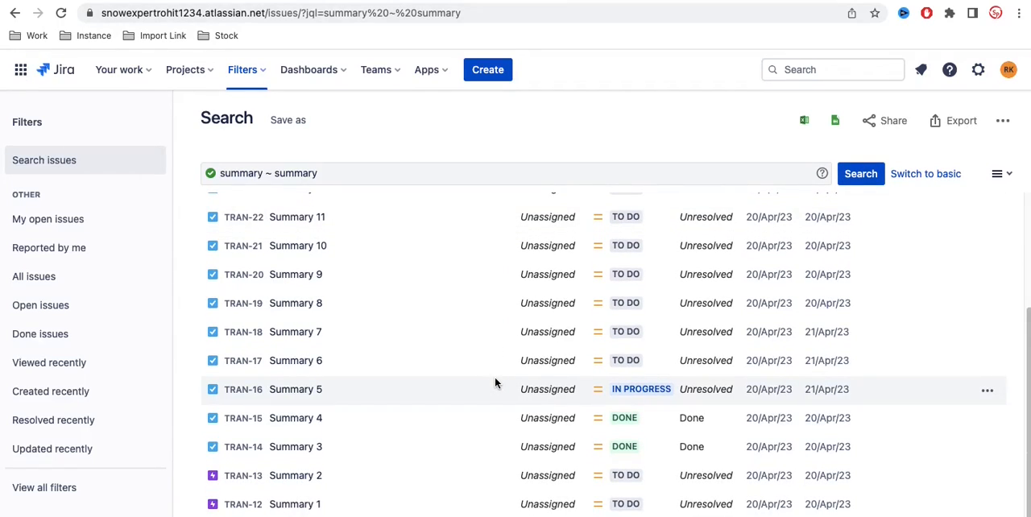
pyautogui.scroll(4, 494, 382)
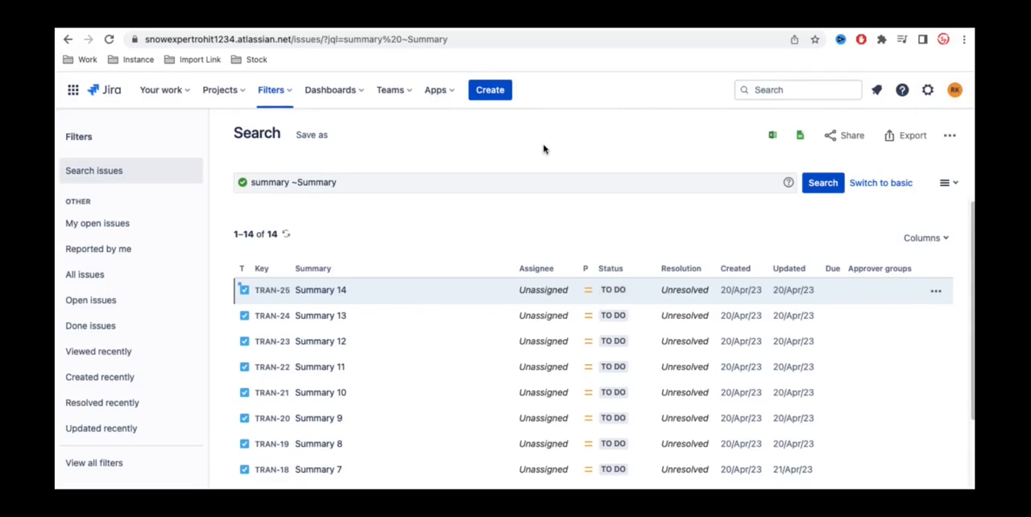
pyautogui.scroll(-3, 488, 276)
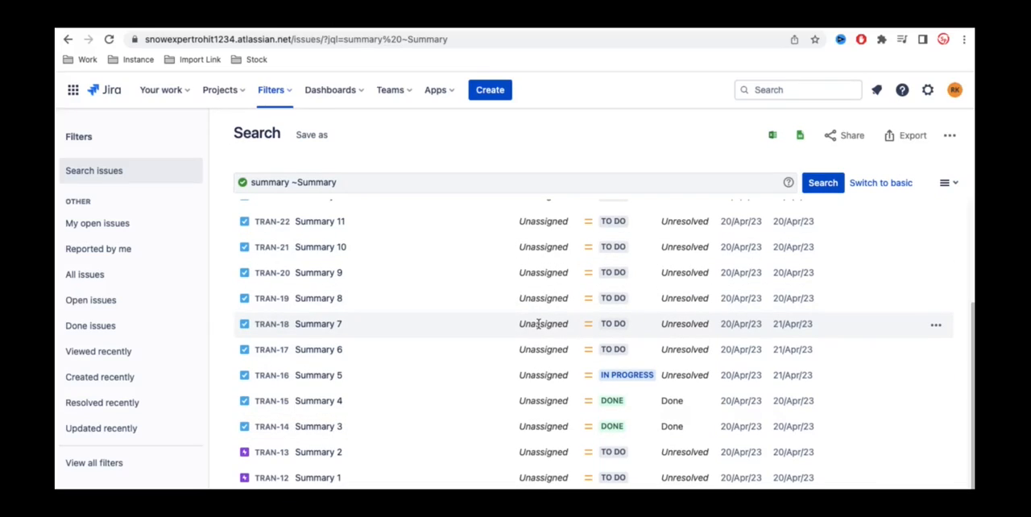
pyautogui.scroll(3, 538, 326)
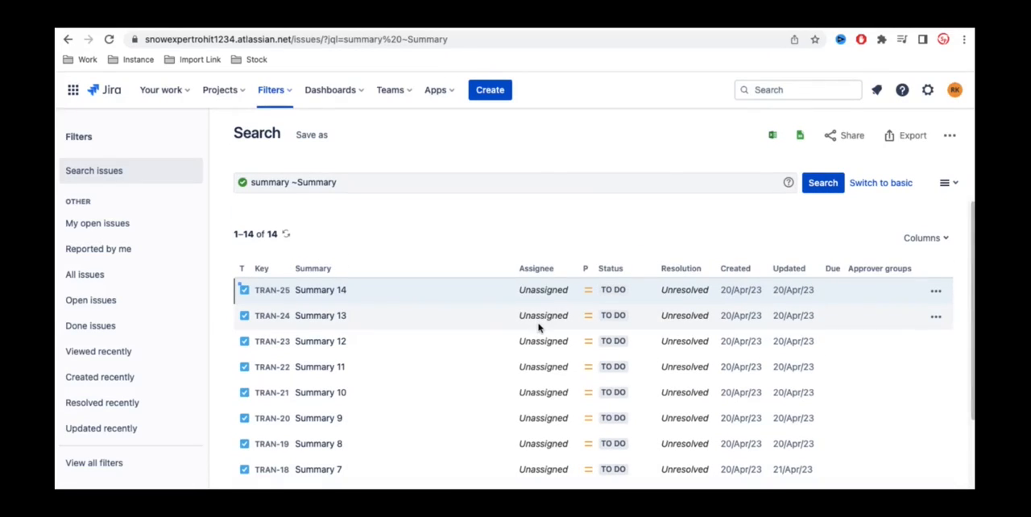
pyautogui.scroll(-3, 538, 326)
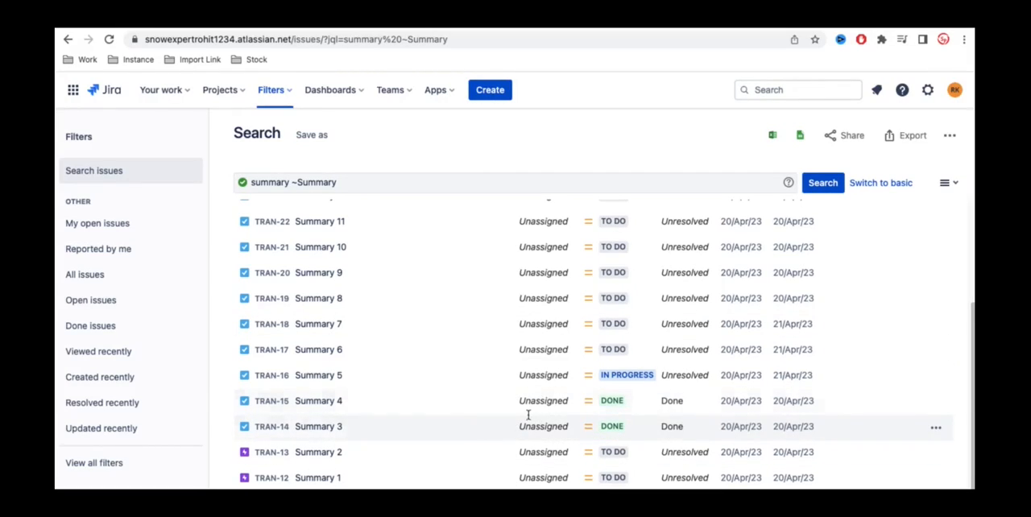
pyautogui.scroll(3, 519, 346)
# Step: Replace the summary query with the JQL condition issuetype = Story
pyautogui.click(375, 182)
pyautogui.moveTo(375, 182); pyautogui.dragTo(242, 183)
pyautogui.press('BackSpace')
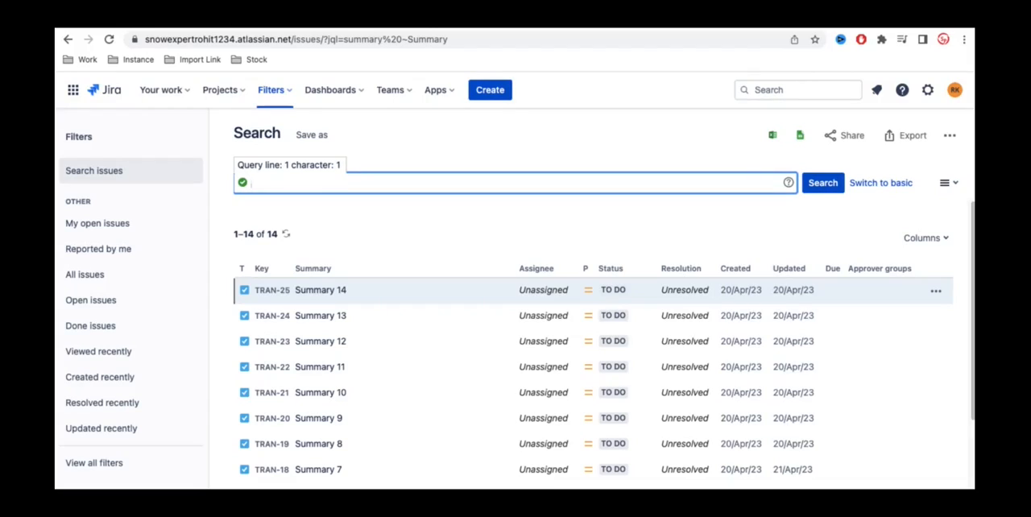
pyautogui.write('issue')
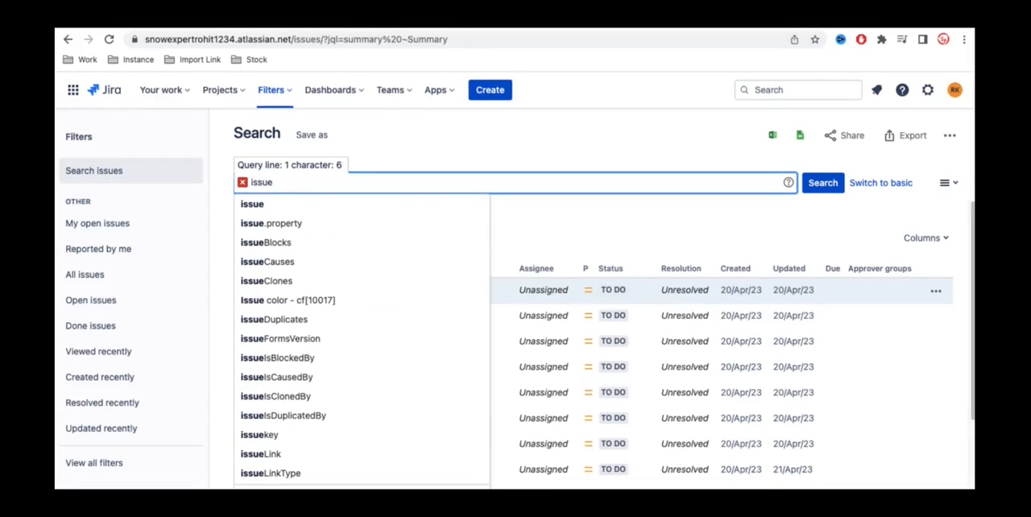
pyautogui.write('typ')
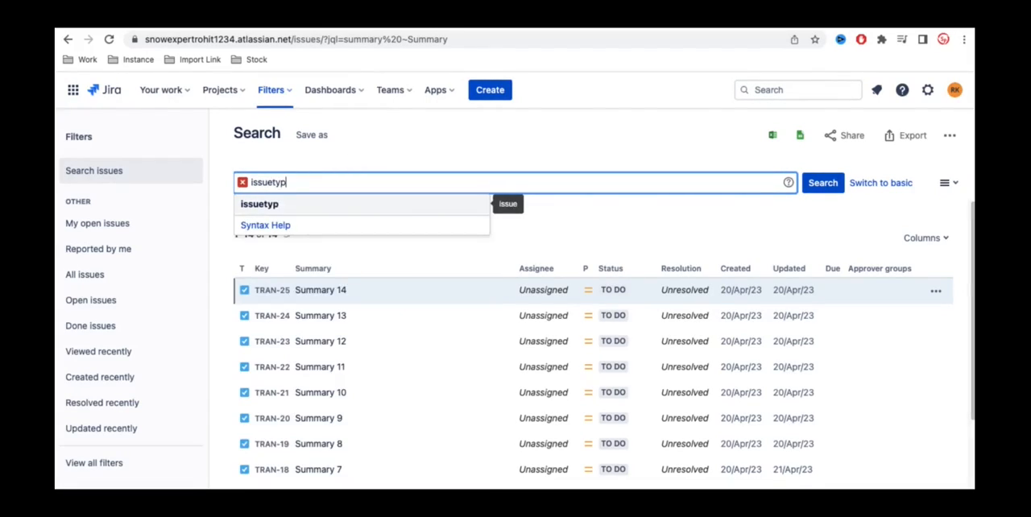
pyautogui.click(292, 207)
pyautogui.write('= s')
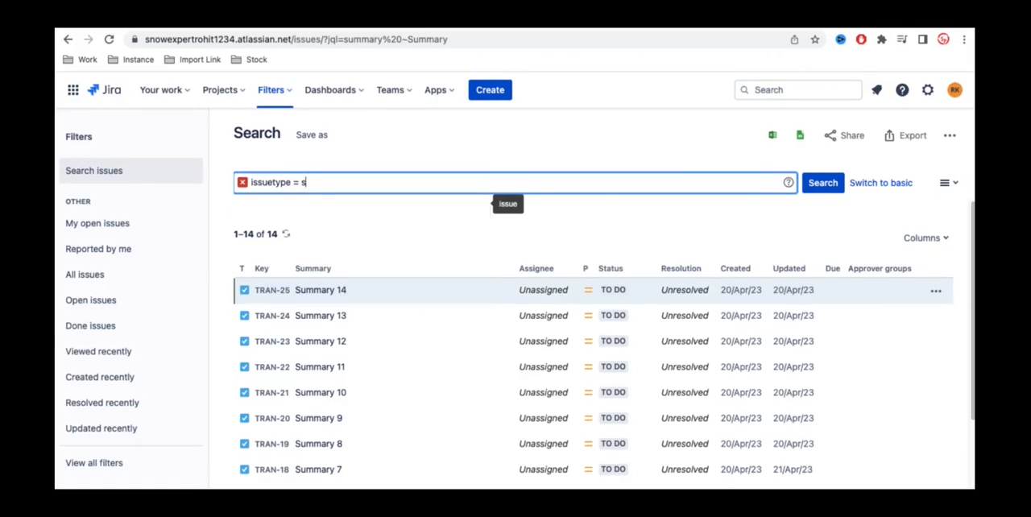
pyautogui.write('to')
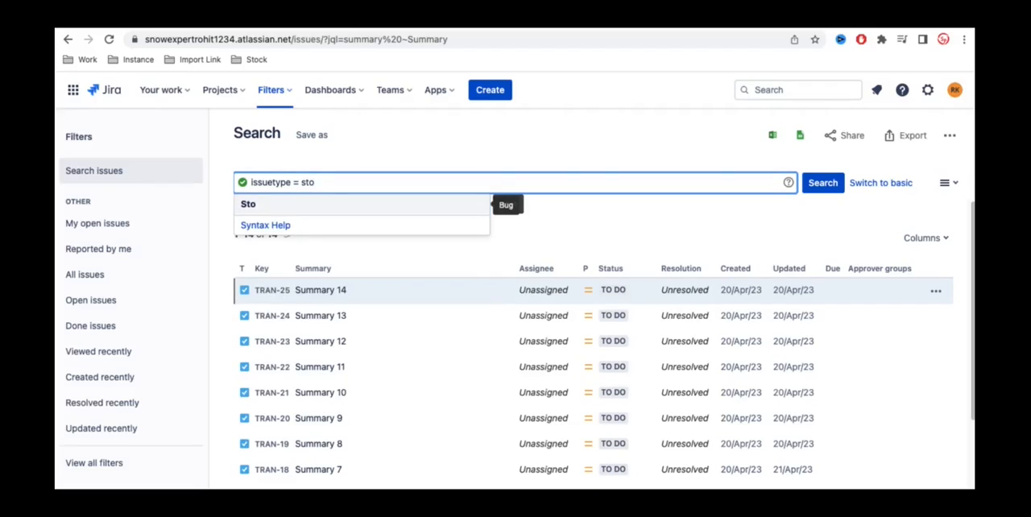
pyautogui.click(281, 209)
# Step: Extend the JQL query after issuetype = Story with the condition AND assignee is EMPTY
pyautogui.write('AN')
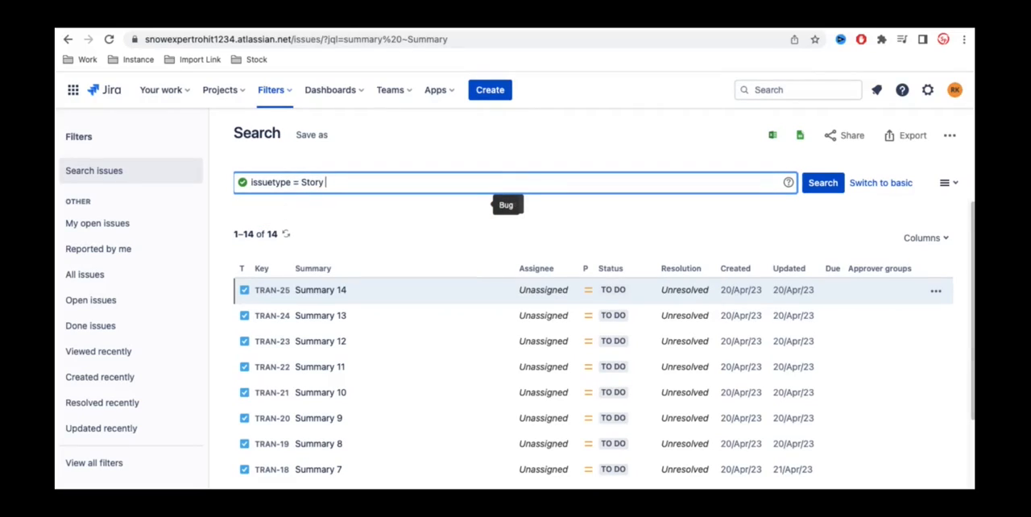
pyautogui.write('D ass')
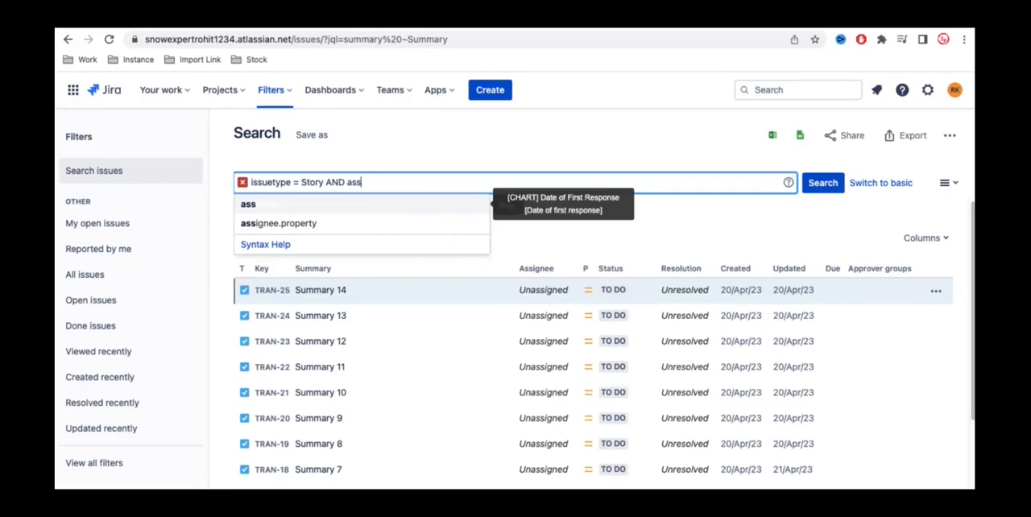
pyautogui.click(288, 207)
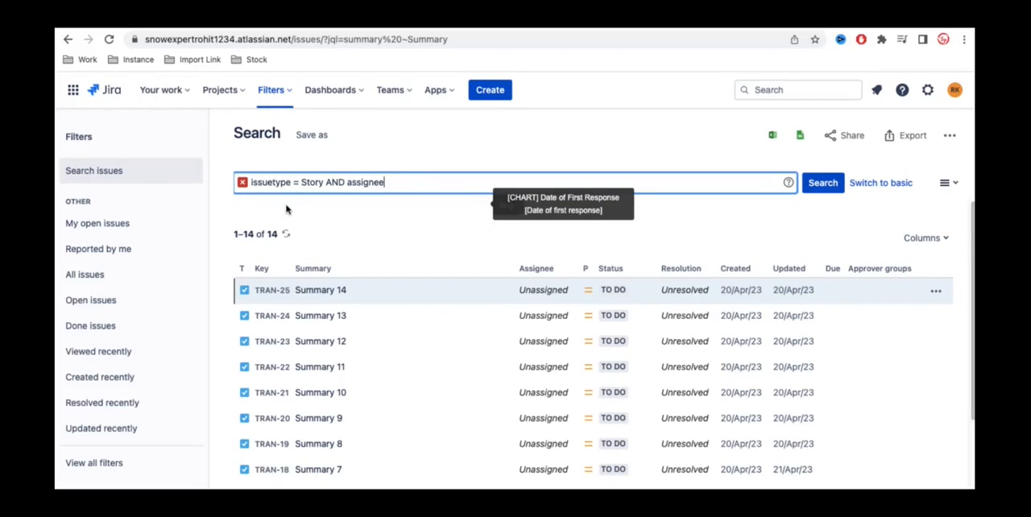
pyautogui.write('is')
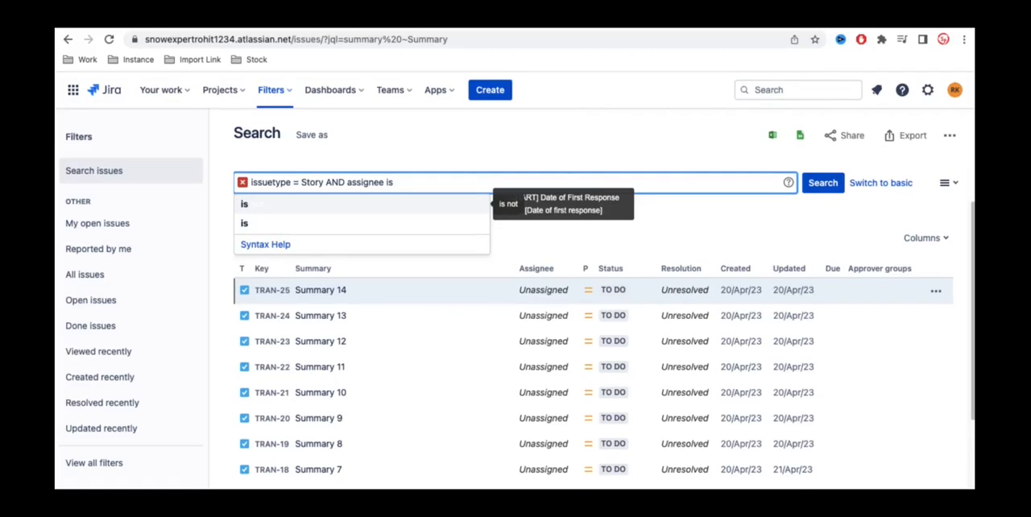
pyautogui.click(254, 229)
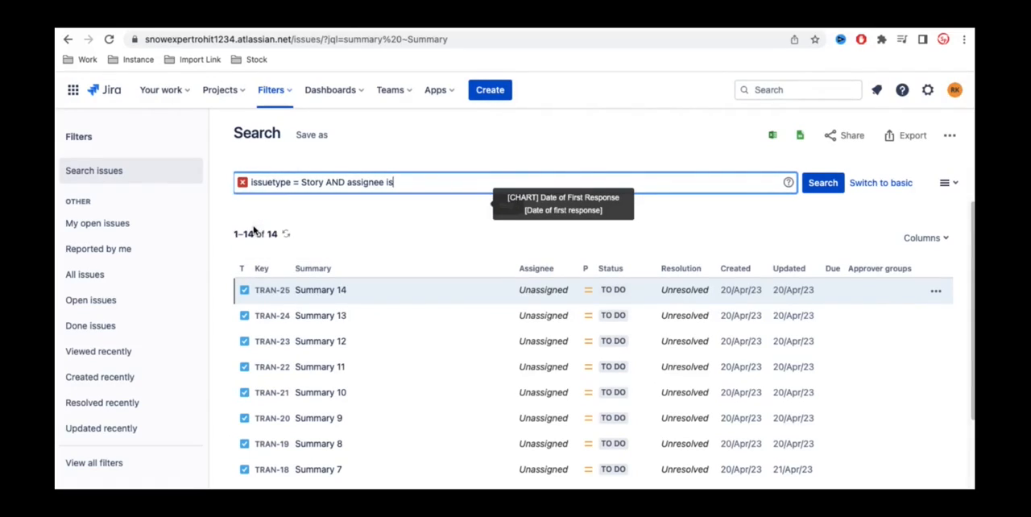
pyautogui.write('EM')
pyautogui.click(299, 203)
# Step: Duplicate the issuetype = Story condition ahead of the assignee condition and join the two issuetype conditions with OR
pyautogui.moveTo(346, 181); pyautogui.dragTo(250, 177)
pyautogui.hotkey('ctrl', 'c')
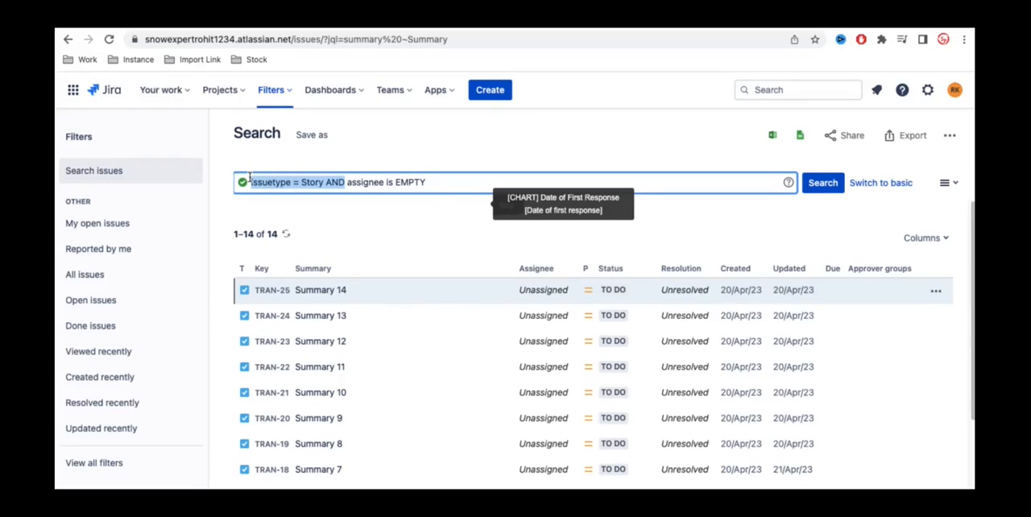
pyautogui.click(346, 182)
pyautogui.hotkey('ctrl', 'v')
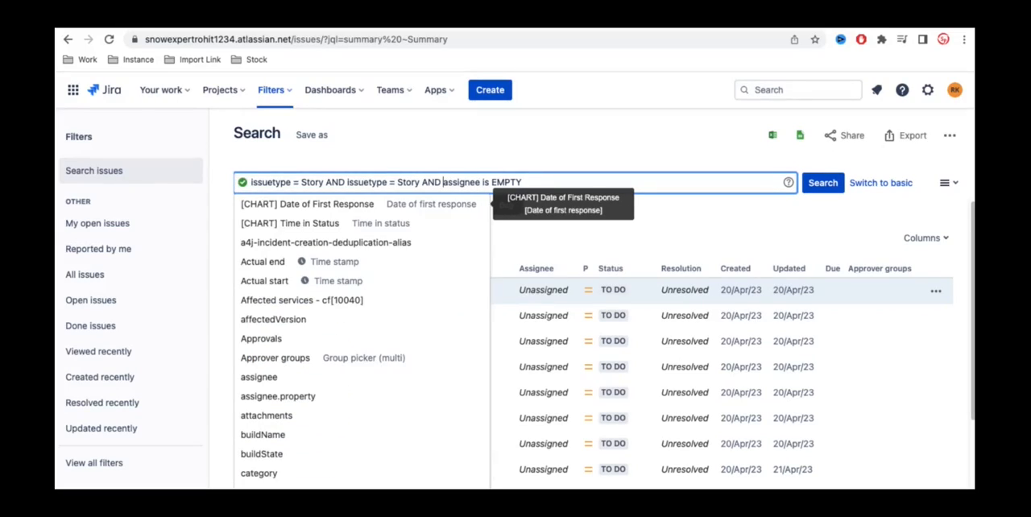
pyautogui.click(345, 181)
pyautogui.press('BackSpace')
pyautogui.press('BackSpace')
pyautogui.press('BackSpace')
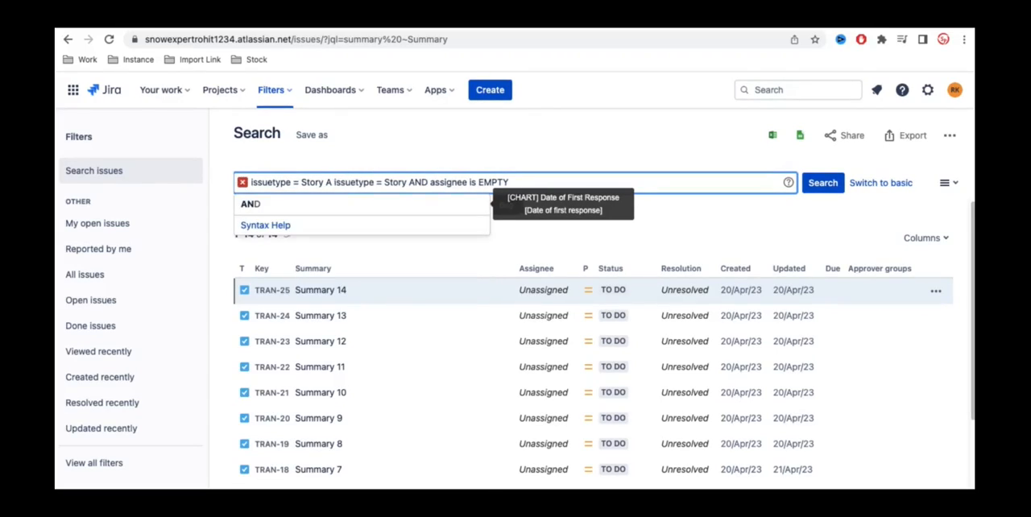
pyautogui.write('OR')
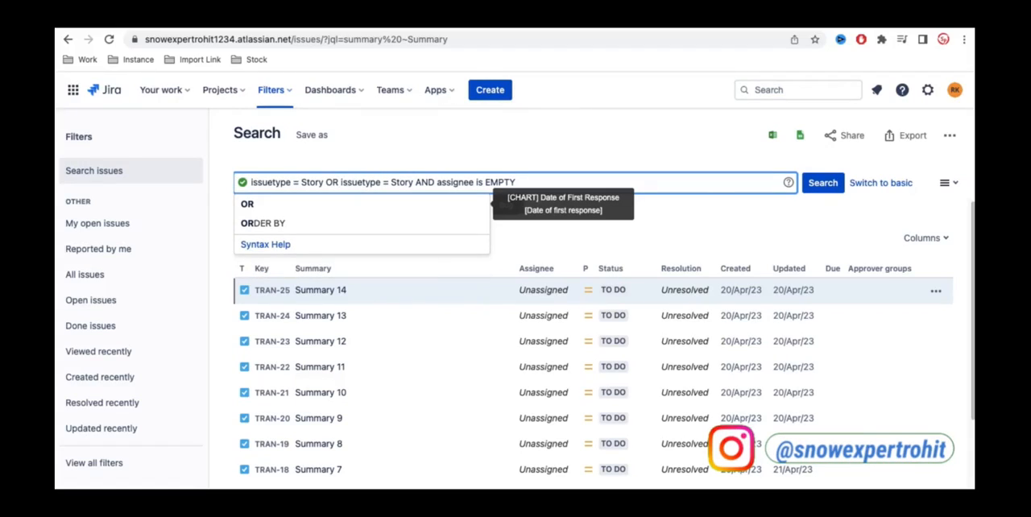
# Step: Change the second issuetype value in the JQL query to Epic and run the search
pyautogui.doubleClick(402, 182)
pyautogui.write('EP')
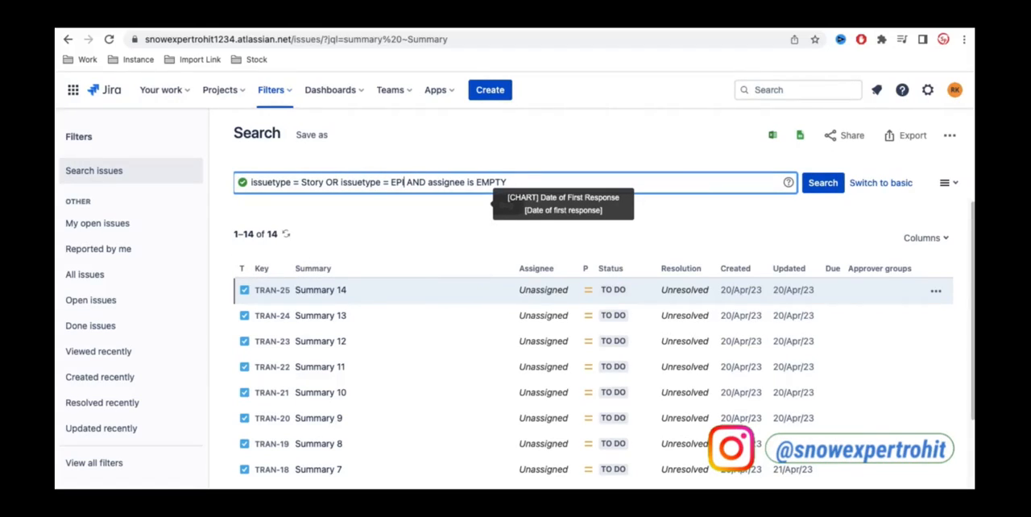
pyautogui.press('BackSpace')
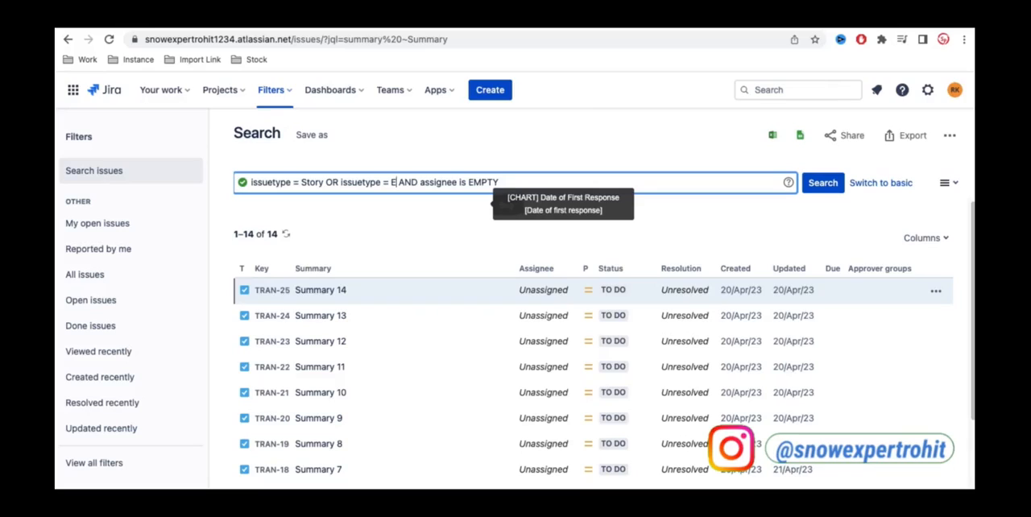
pyautogui.write('pic')
pyautogui.click(503, 151)
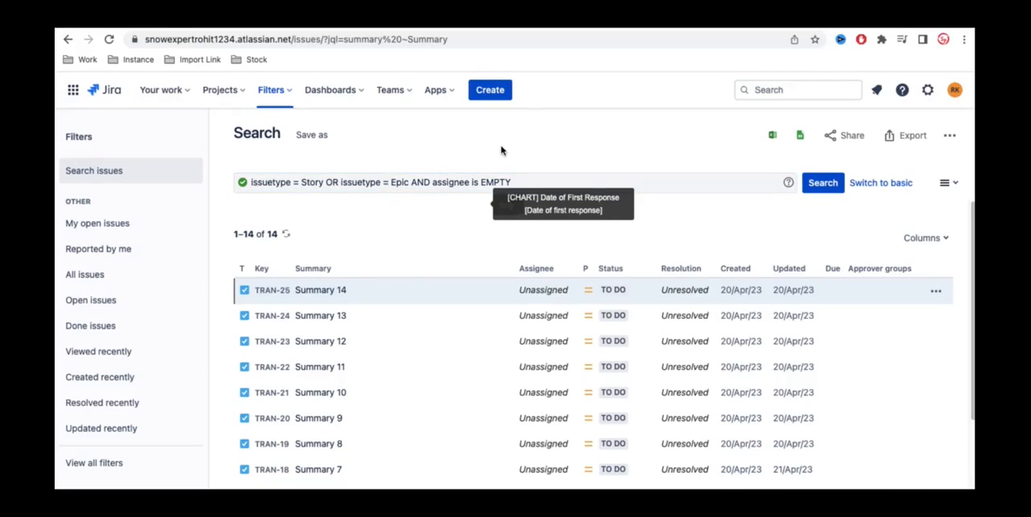
pyautogui.click(823, 183)
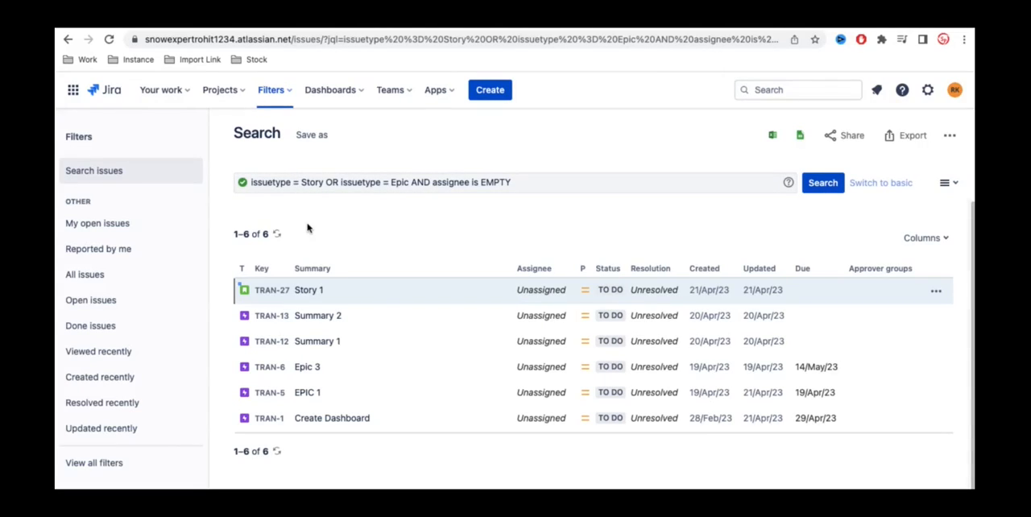
# Step: Save the current search as a filter named "Epic & Story is unassignee"
pyautogui.click(312, 137)
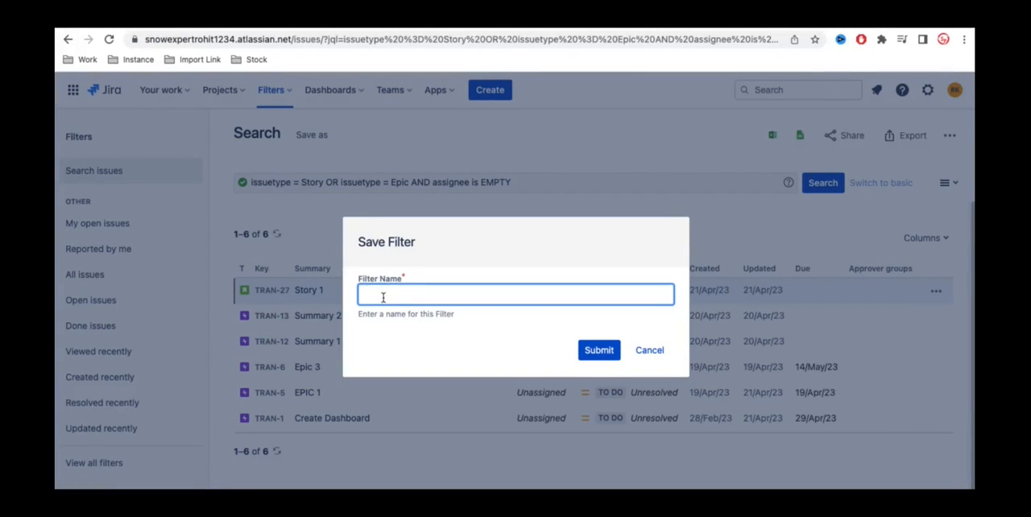
pyautogui.write('Epic & Story is unassignee')
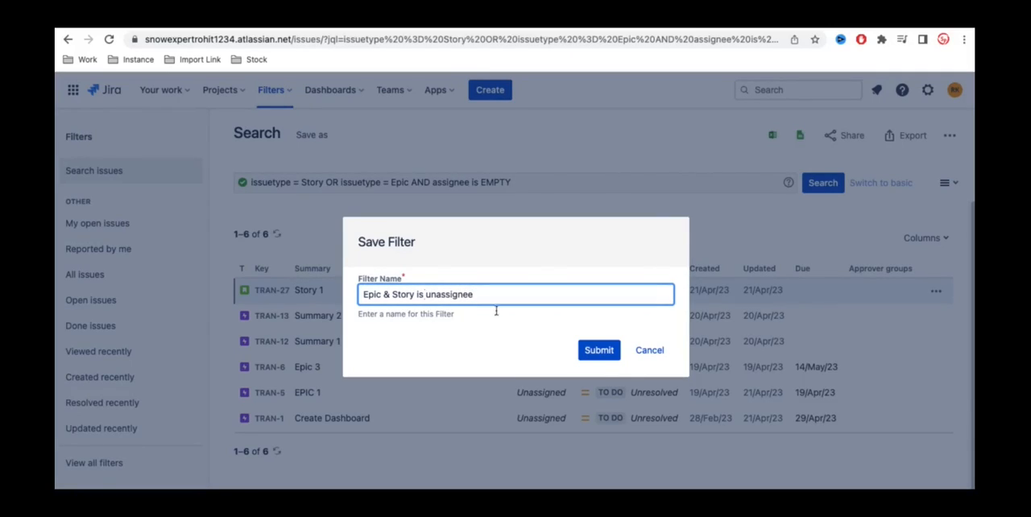
pyautogui.click(600, 351)
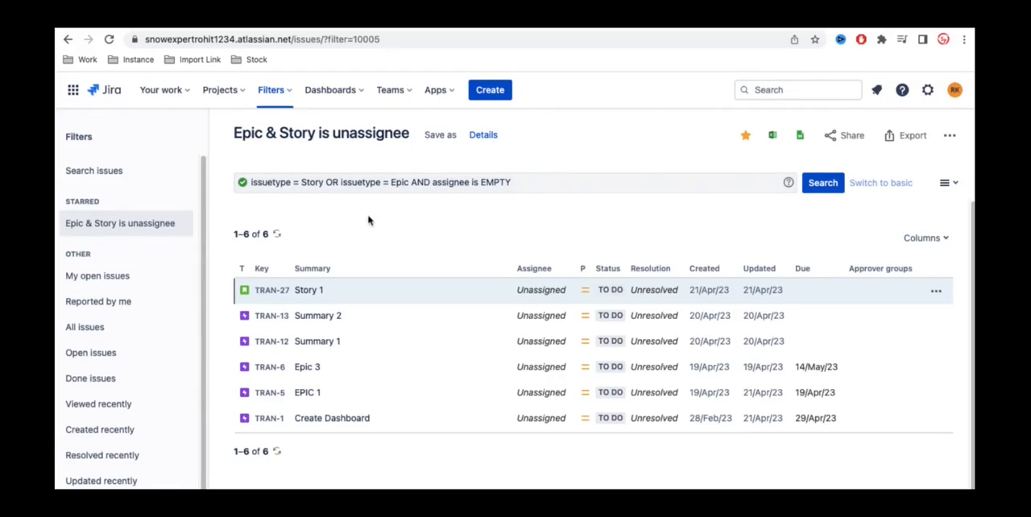
# Step: Look through the predefined filters My open issues, Reported by me, All issues, Open issues and Done issues
pyautogui.scroll(-1, 104, 408)
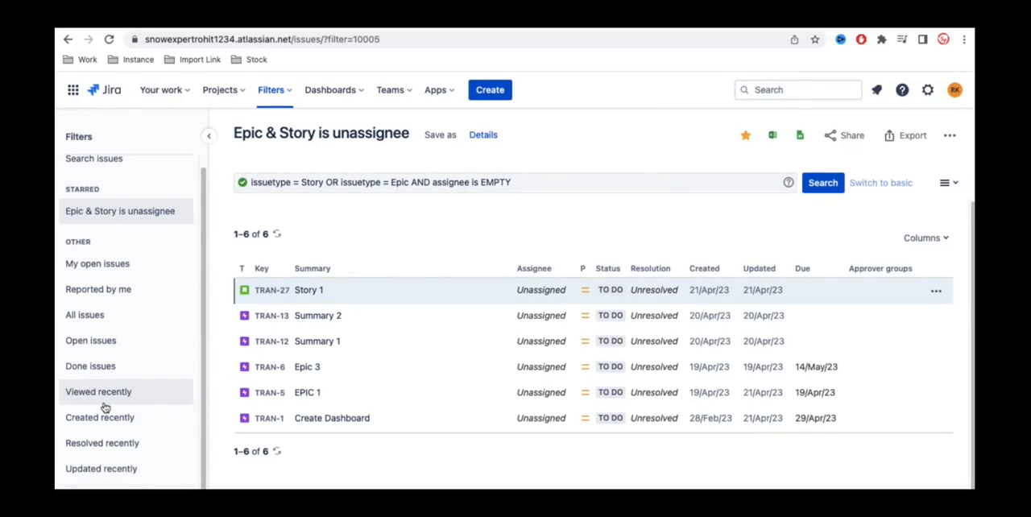
pyautogui.click(100, 269)
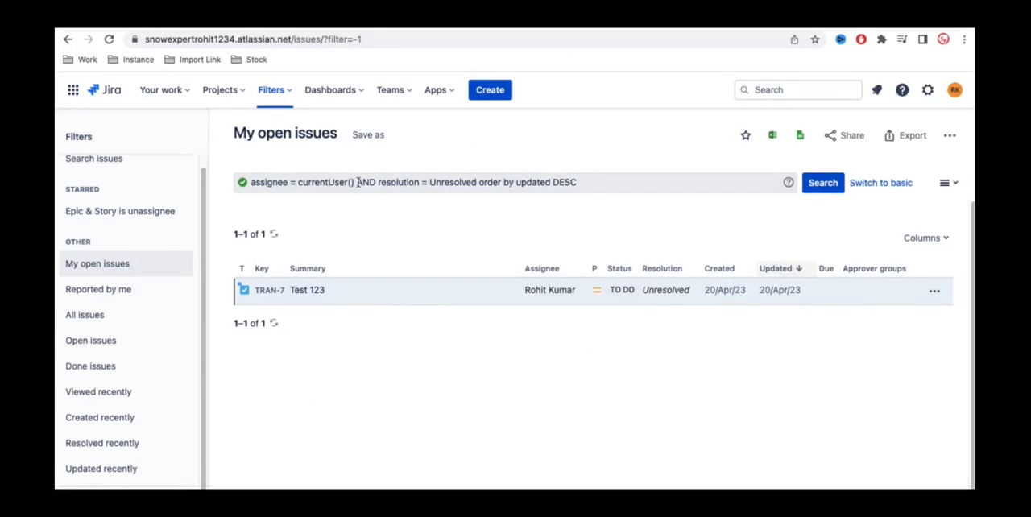
pyautogui.click(143, 290)
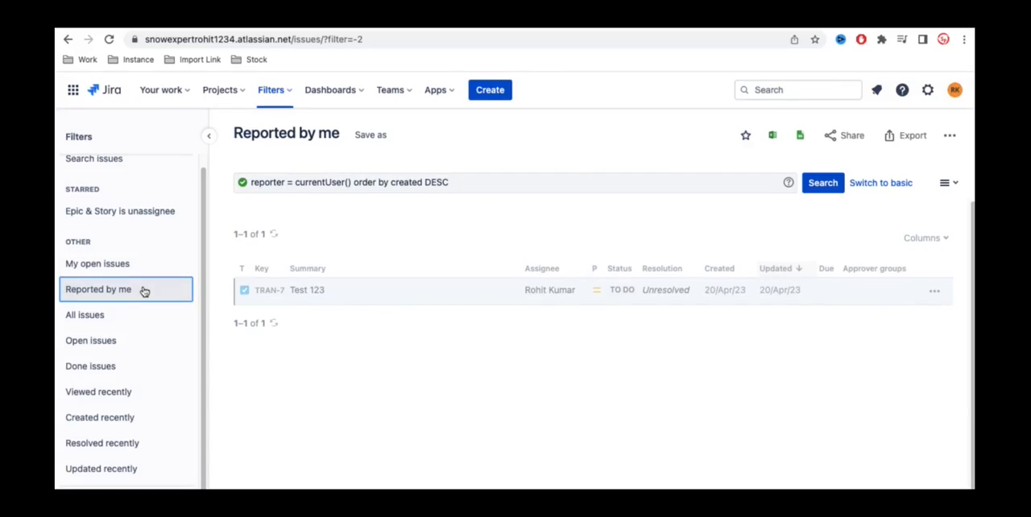
pyautogui.click(115, 317)
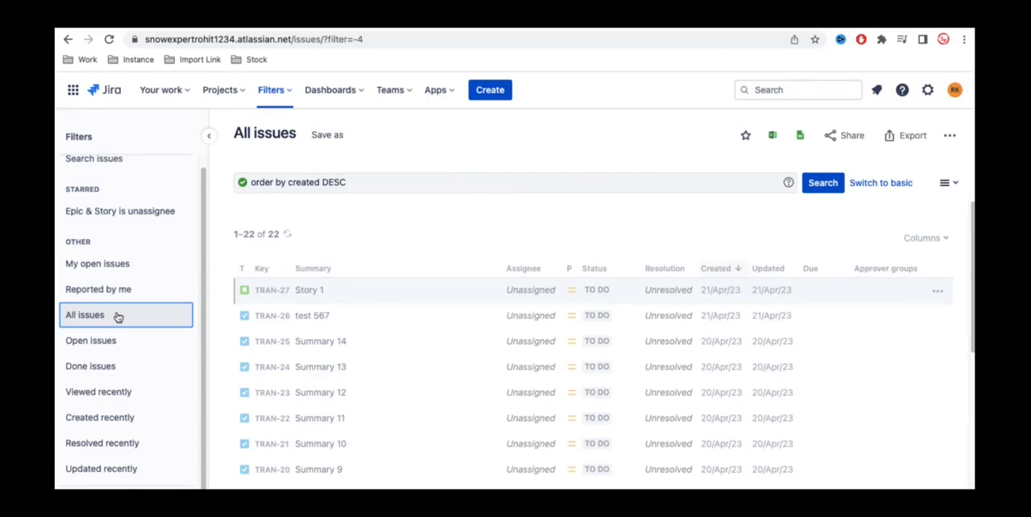
pyautogui.click(113, 349)
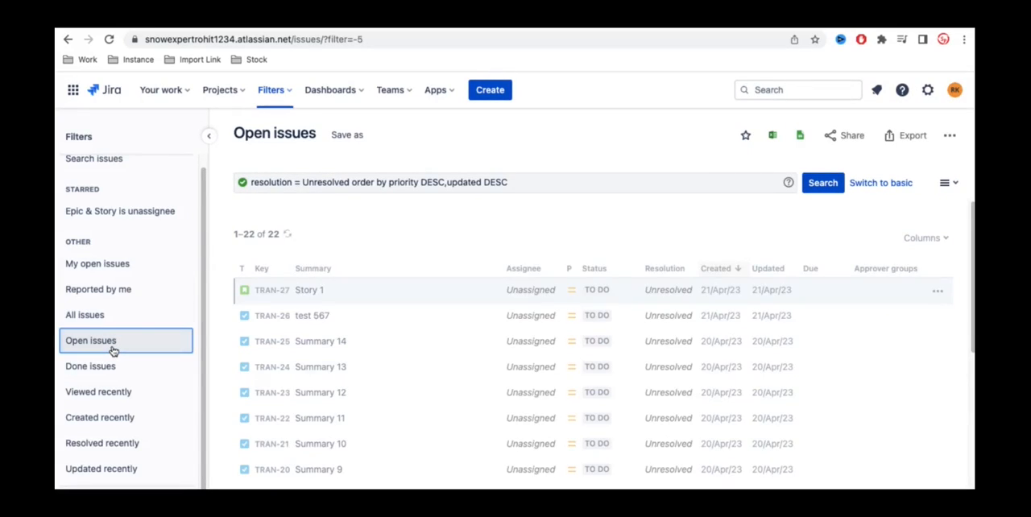
pyautogui.click(110, 369)
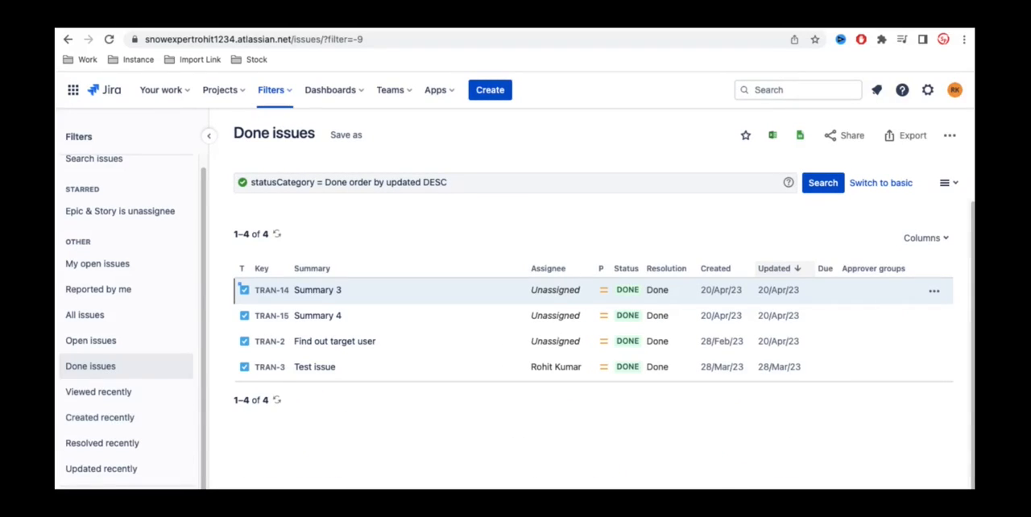
# Step: From the list of all filters, edit "Epic & Story is unassignee" to add the Training project with all roles as viewers, and save it
pyautogui.click(113, 499)
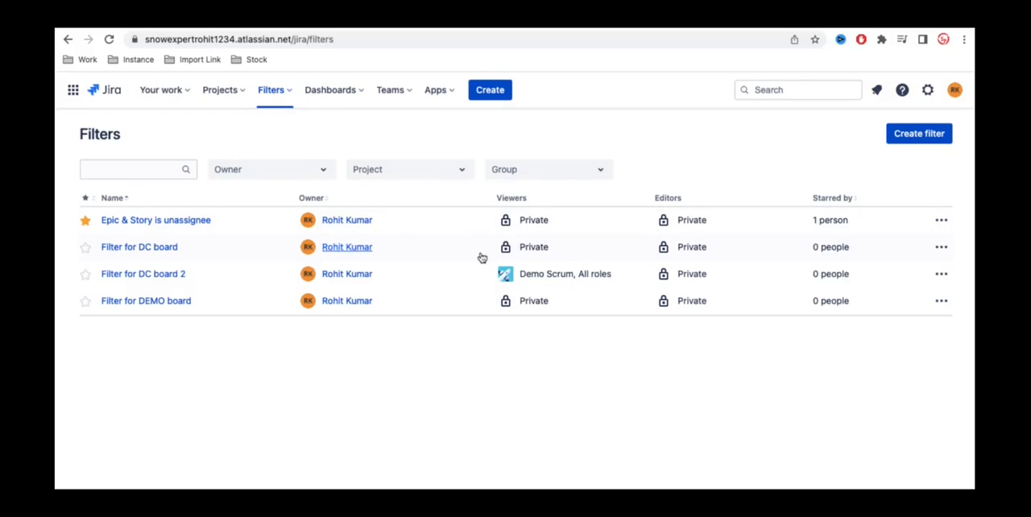
pyautogui.moveTo(481, 258)
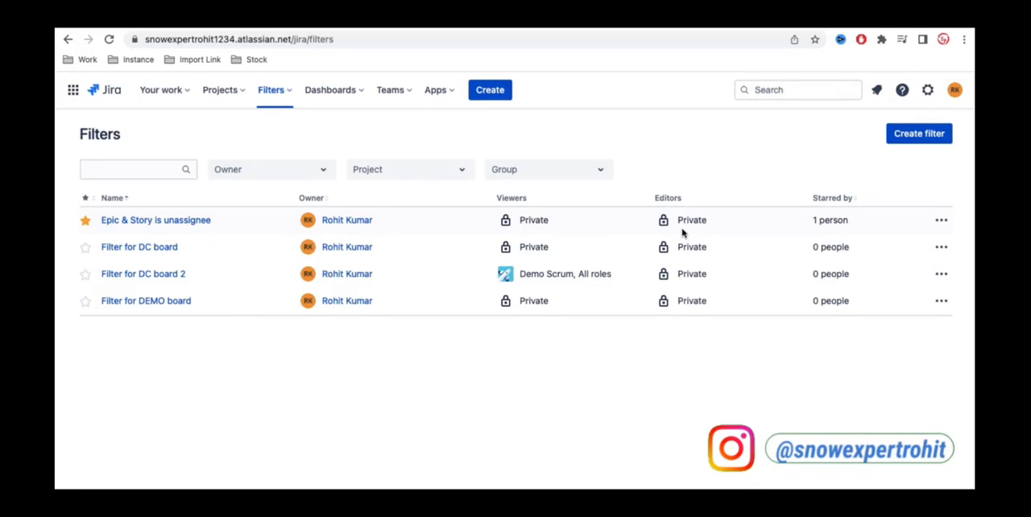
pyautogui.click(941, 219)
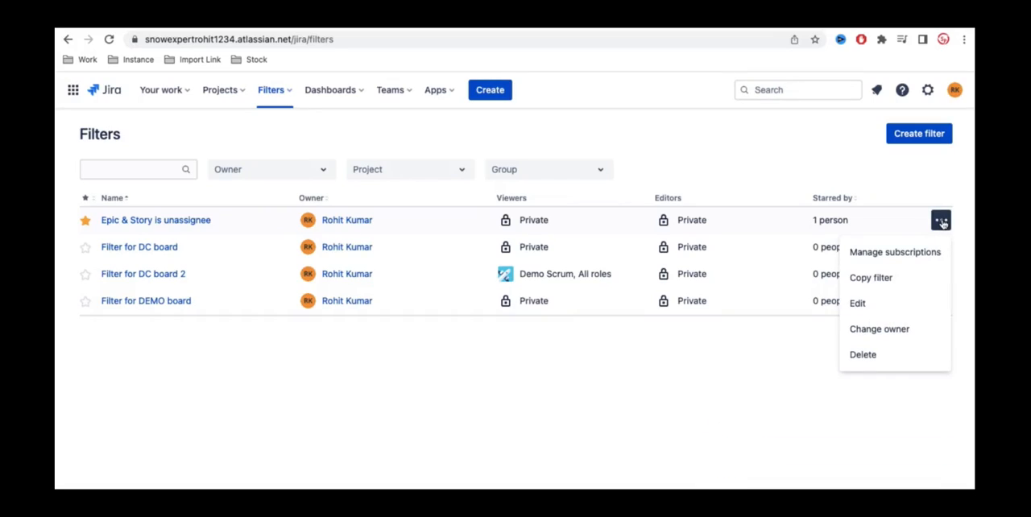
pyautogui.click(881, 305)
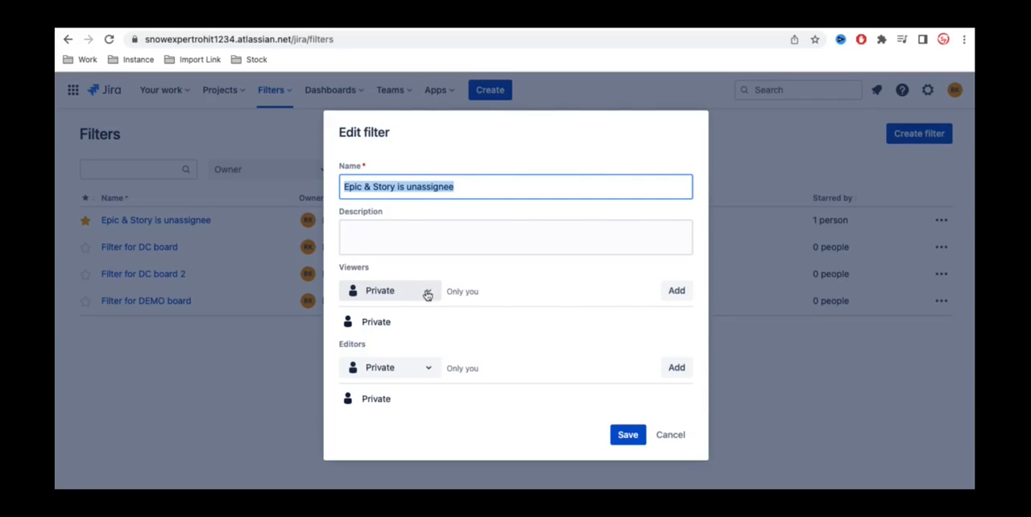
pyautogui.click(427, 294)
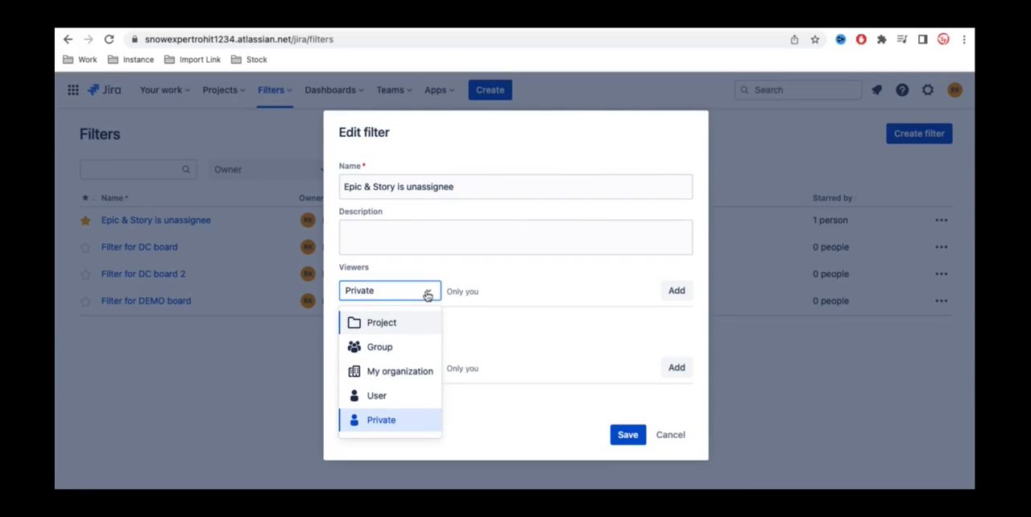
pyautogui.click(402, 322)
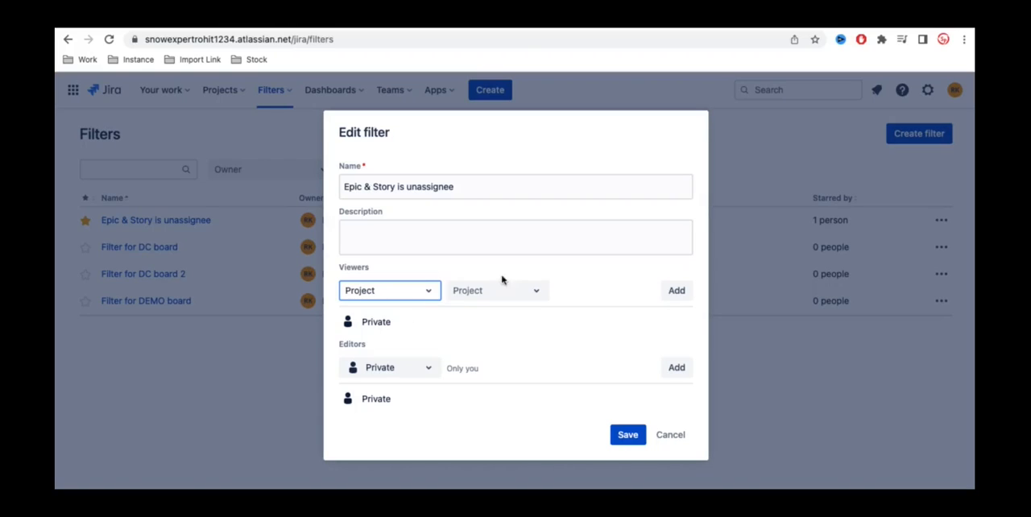
pyautogui.click(521, 292)
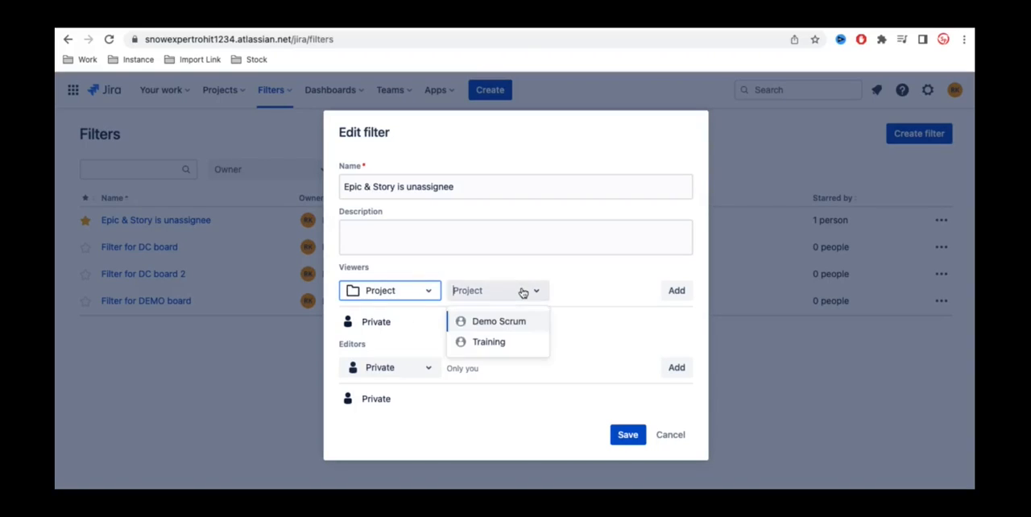
pyautogui.click(489, 342)
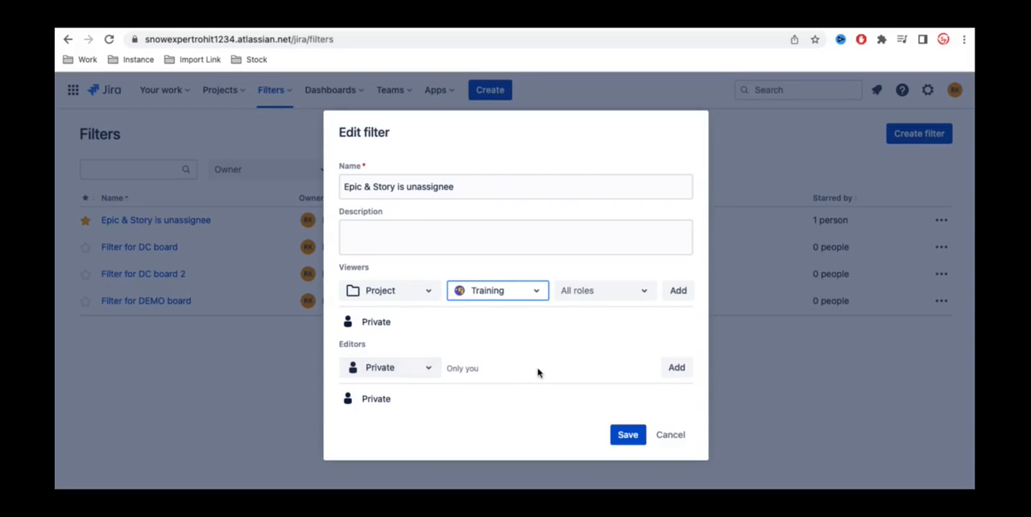
pyautogui.click(676, 291)
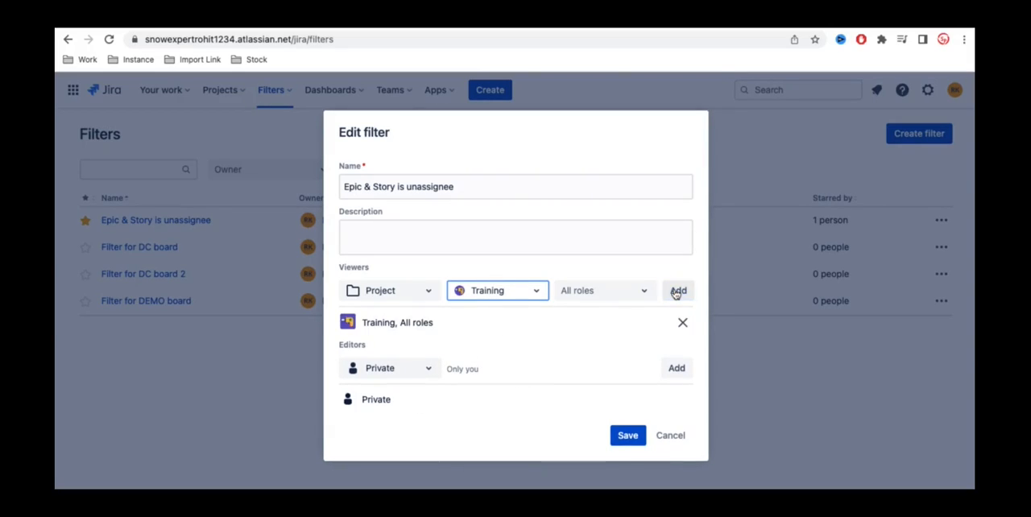
pyautogui.click(621, 439)
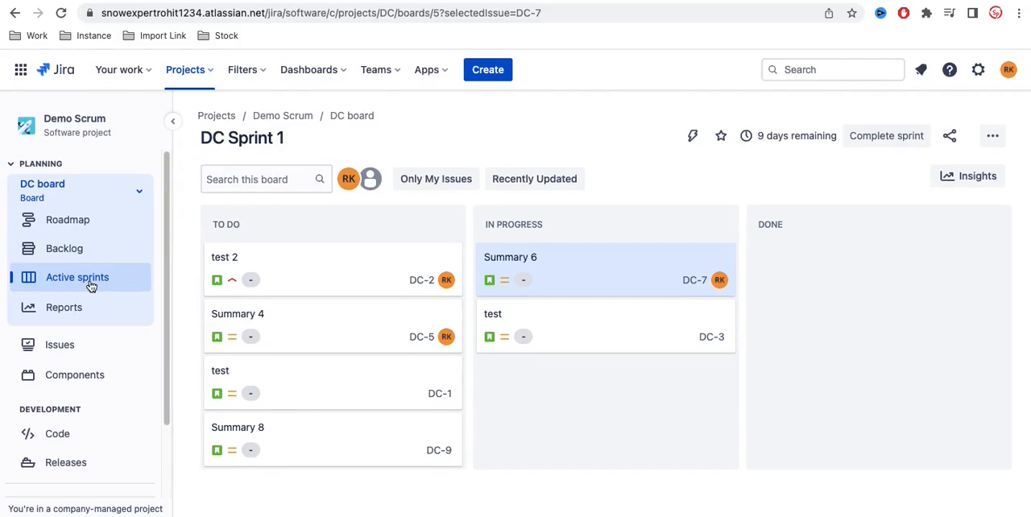
# Step: On the DC Sprint 1 board, view the issues with the Only My Issues and Recently Updated quick filters, and clear both filters
pyautogui.click(456, 186)
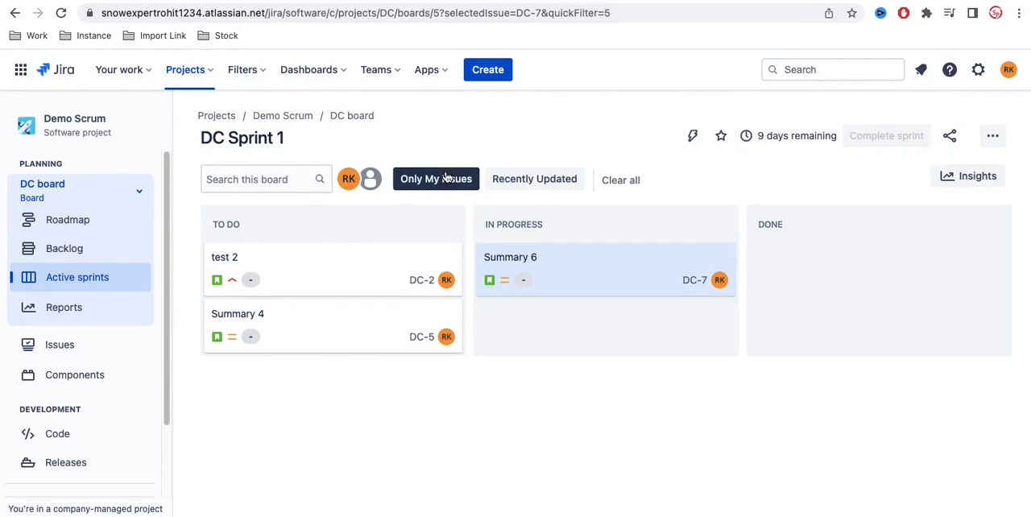
pyautogui.click(521, 184)
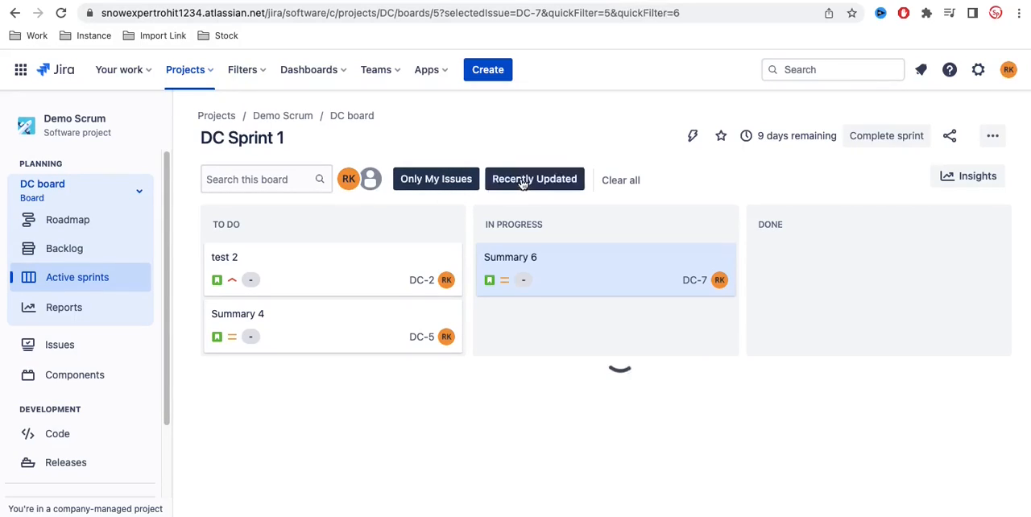
pyautogui.click(619, 181)
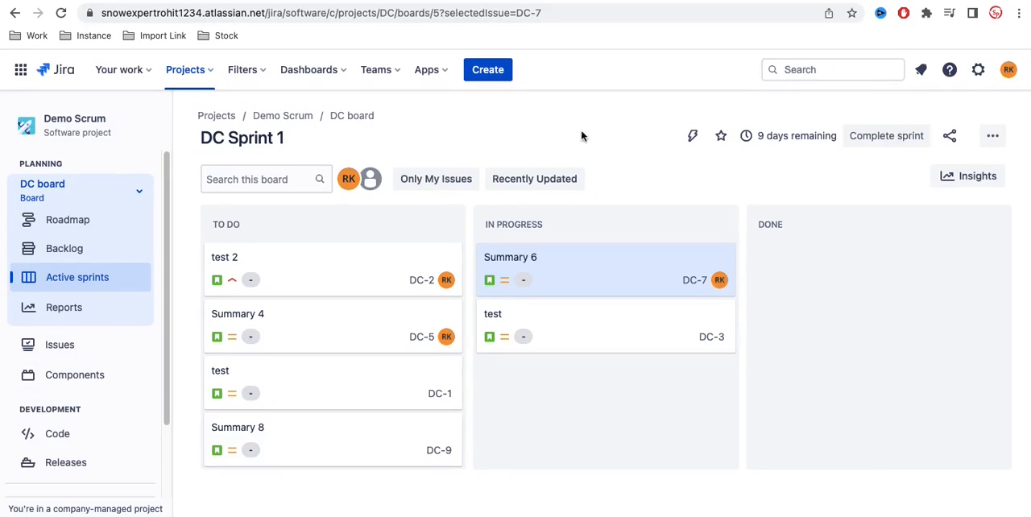
# Step: Open the Quick Filters settings of the DC board
pyautogui.click(992, 137)
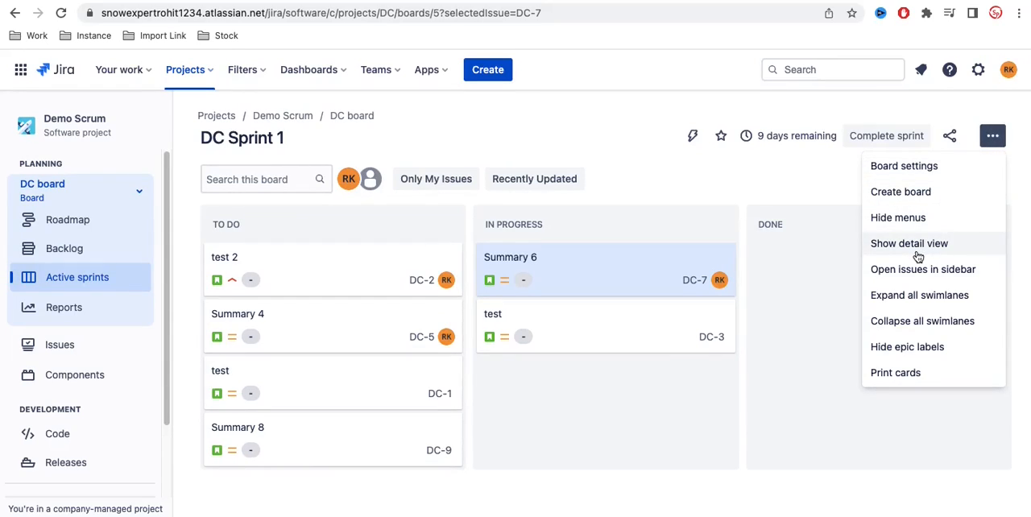
pyautogui.click(913, 169)
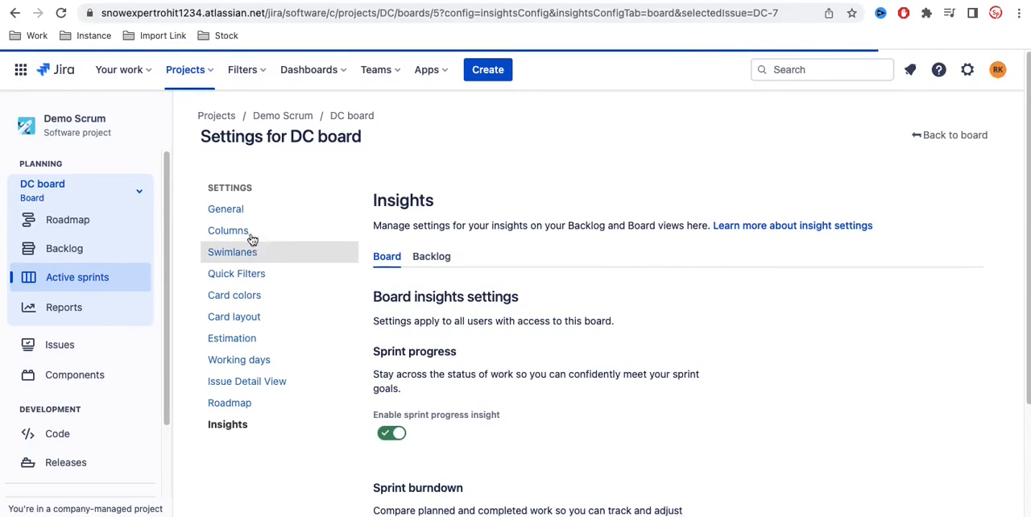
pyautogui.click(237, 212)
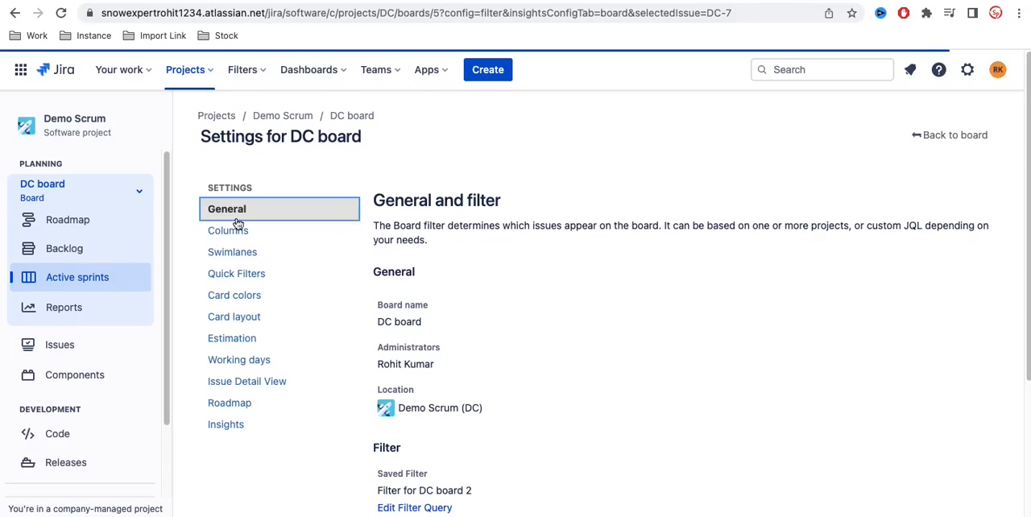
pyautogui.click(237, 283)
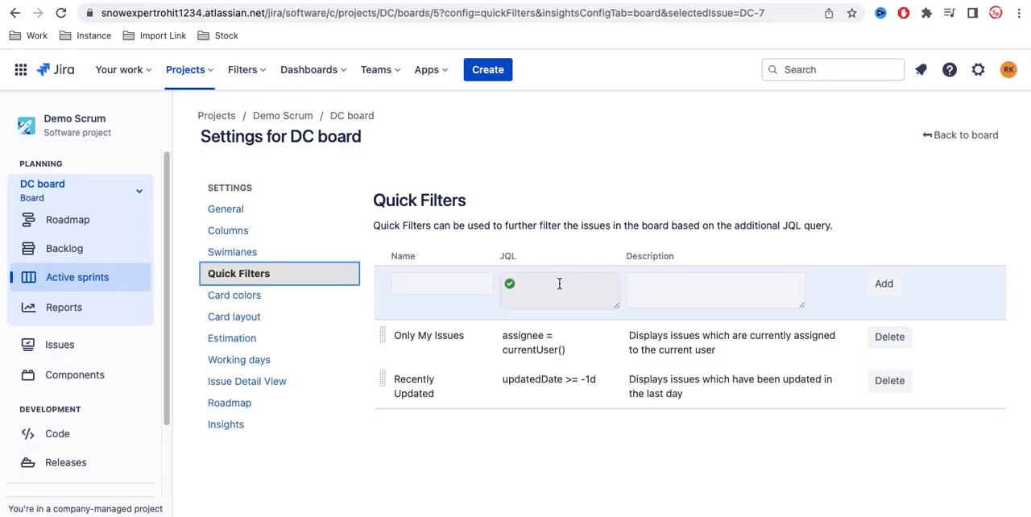
# Step: Add a quick filter named "Unassigned" with the JQL query "assignee is EMPTY"
pyautogui.click(458, 283)
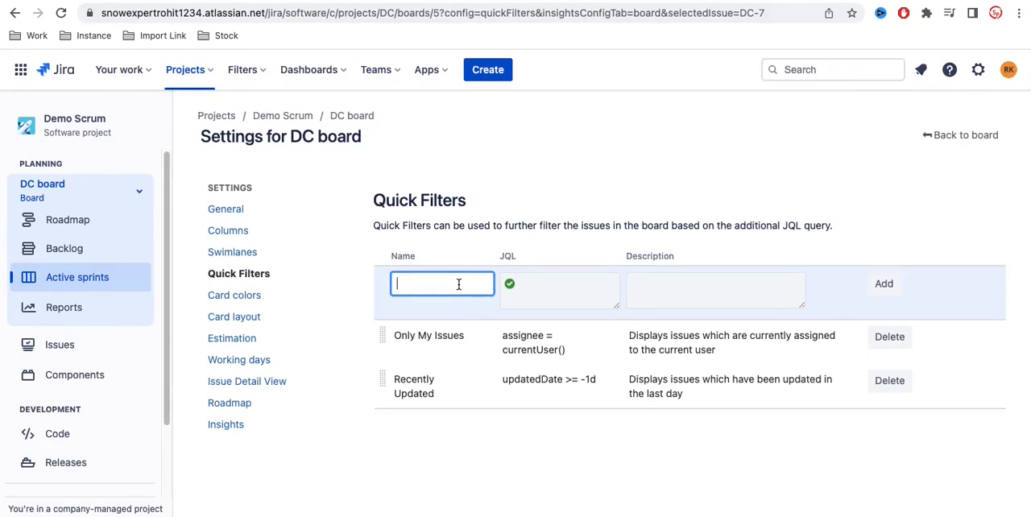
pyautogui.write('U')
pyautogui.write('nassigned')
pyautogui.click(568, 281)
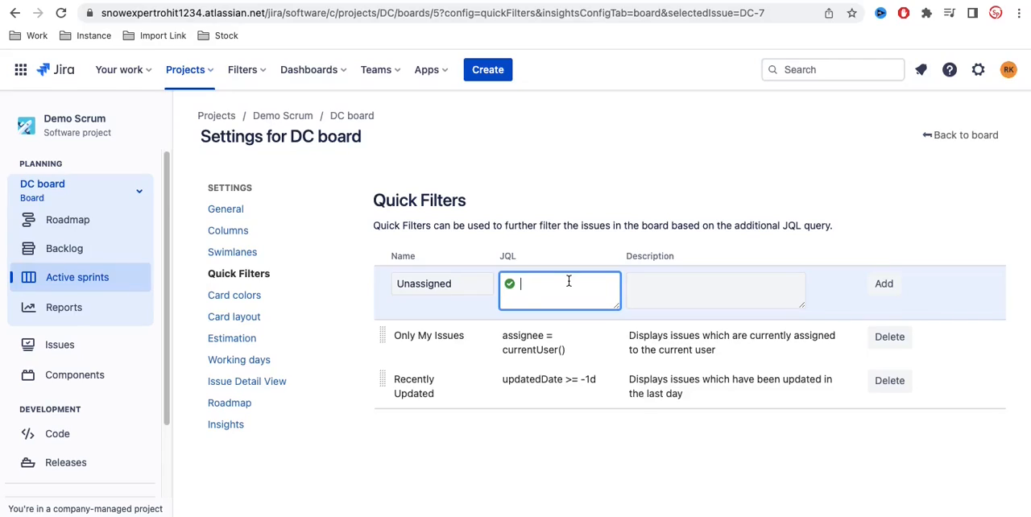
pyautogui.write('ass')
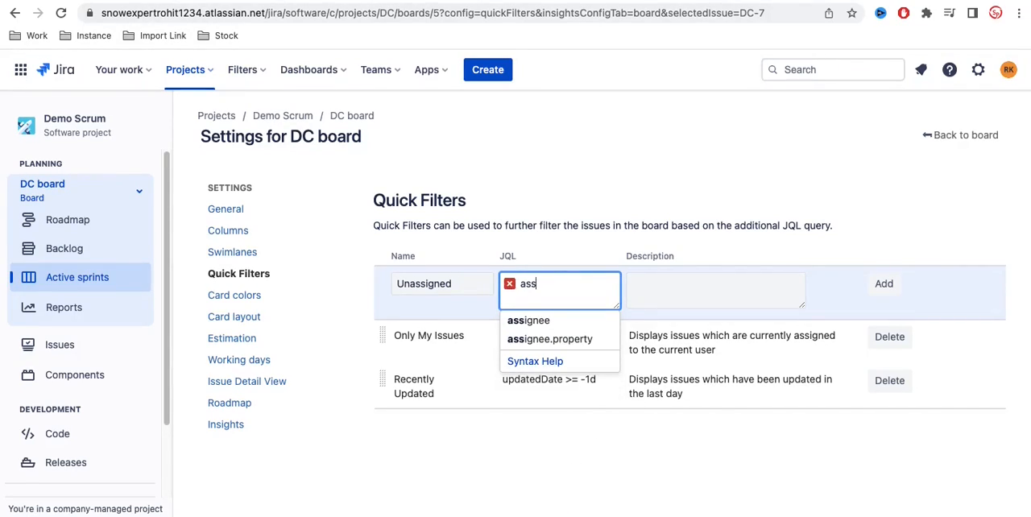
pyautogui.click(553, 320)
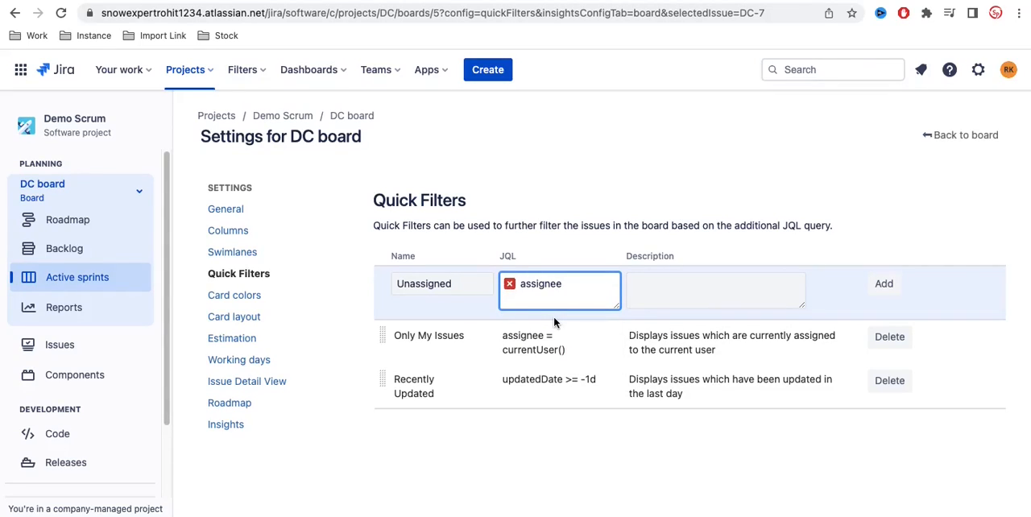
pyautogui.write('is em')
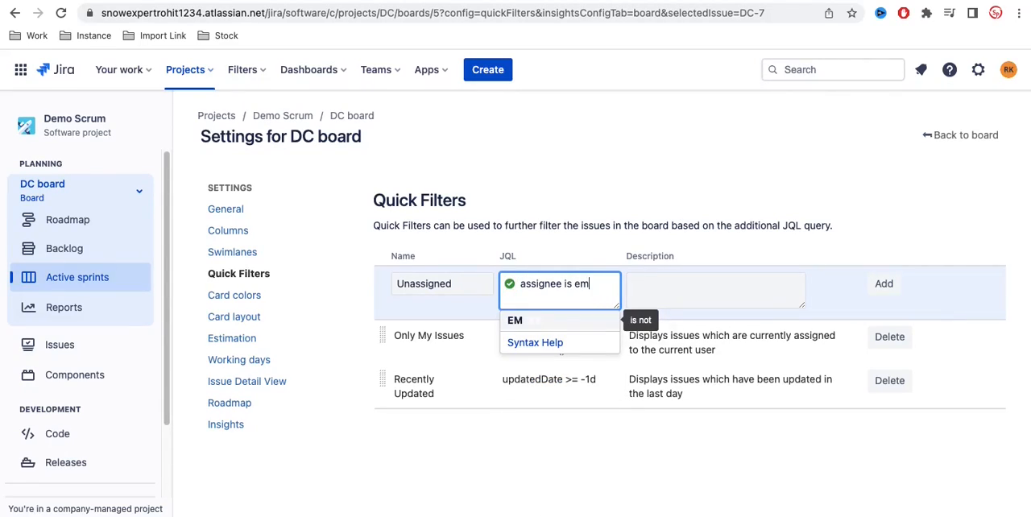
pyautogui.click(538, 322)
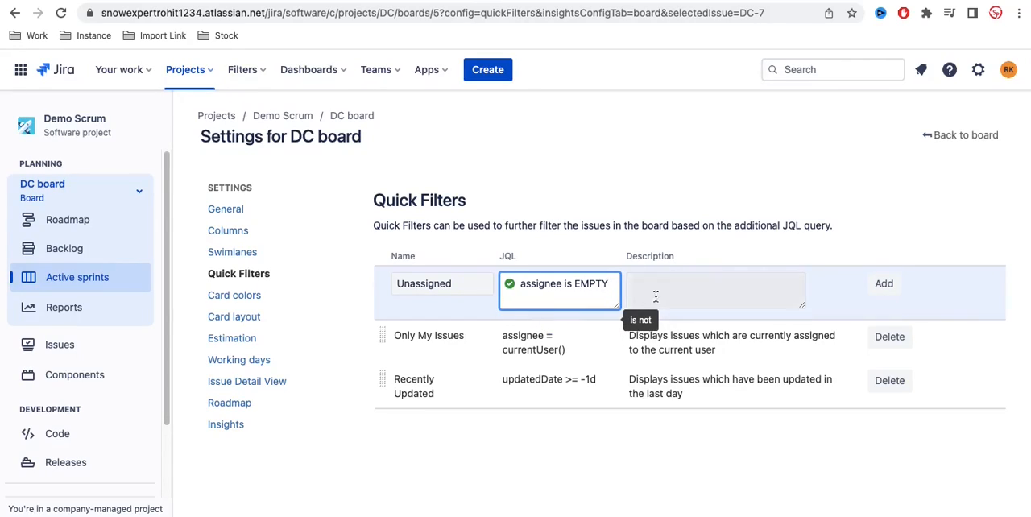
pyautogui.click(883, 285)
# Step: Set the description of the Unassigned quick filter to "Unassigned" and save the update
pyautogui.click(719, 337)
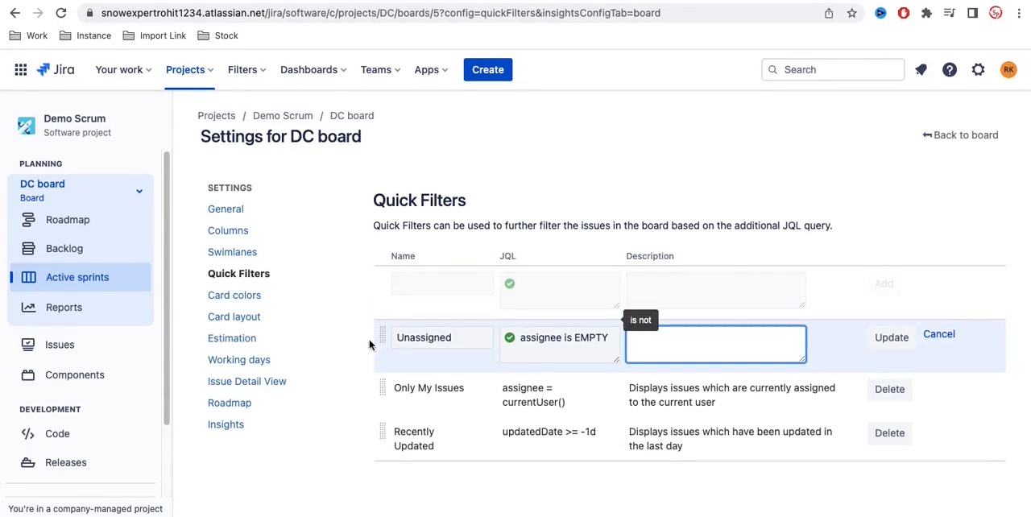
pyautogui.doubleClick(428, 345)
pyautogui.hotkey('ctrl', 'c')
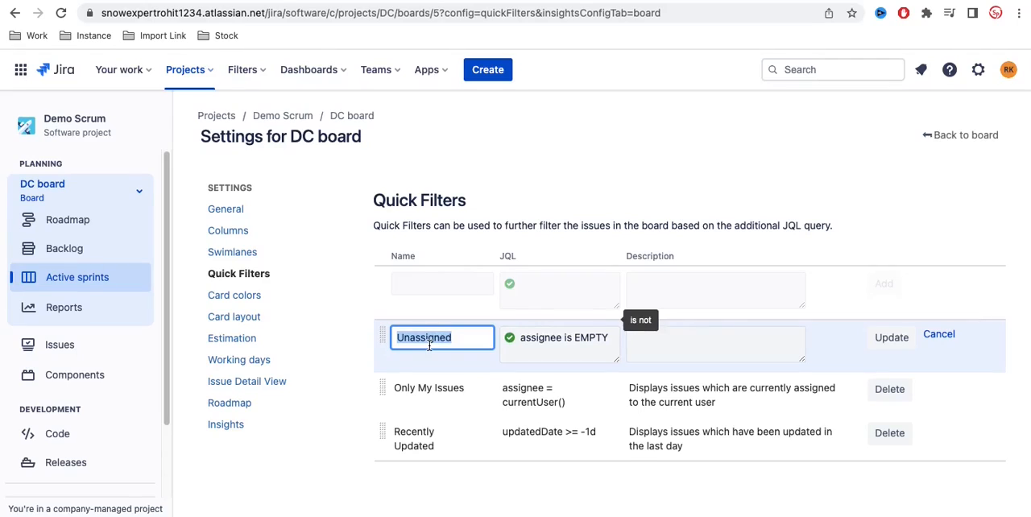
pyautogui.click(667, 350)
pyautogui.hotkey('ctrl', 'v')
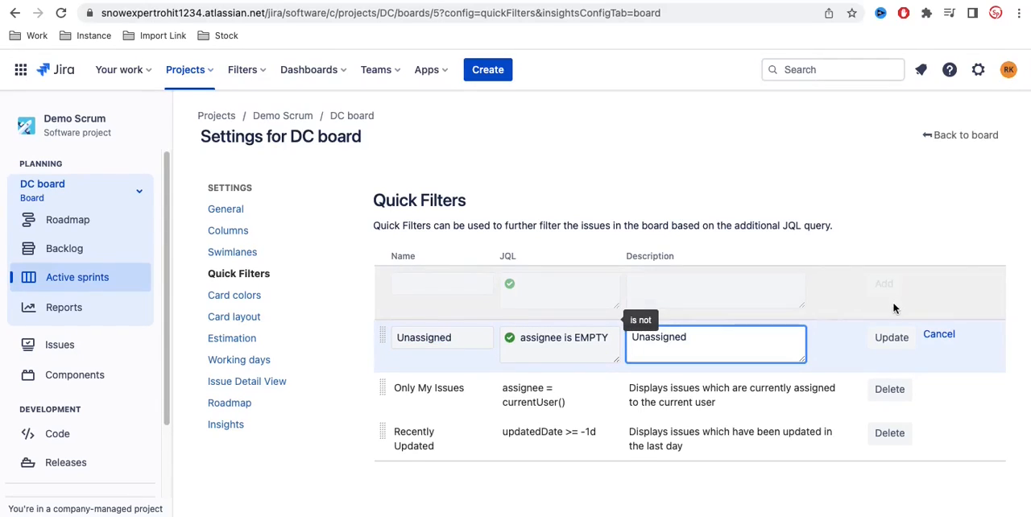
pyautogui.click(891, 337)
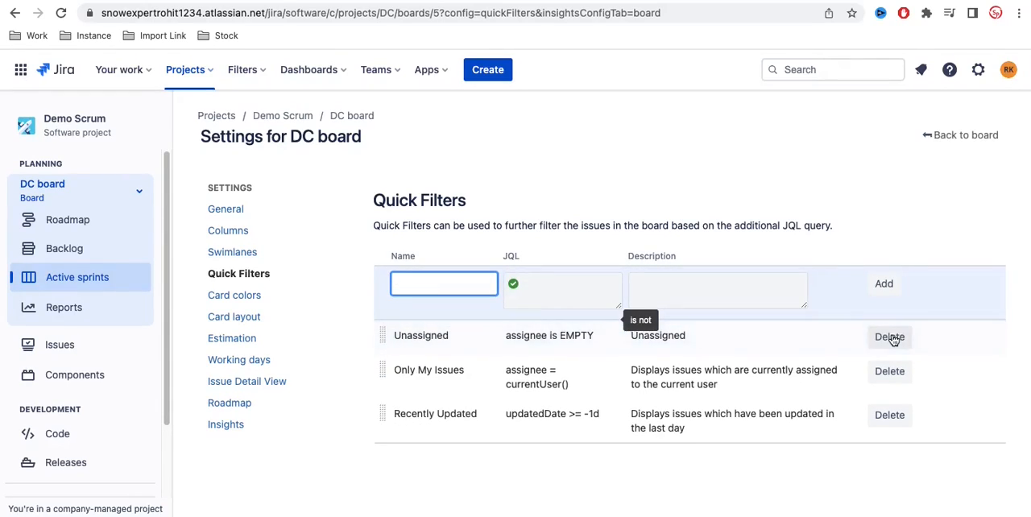
# Step: Return to the DC Sprint 1 board and view its issues with the Unassigned and Only My Issues quick filters, separately and combined
pyautogui.click(975, 137)
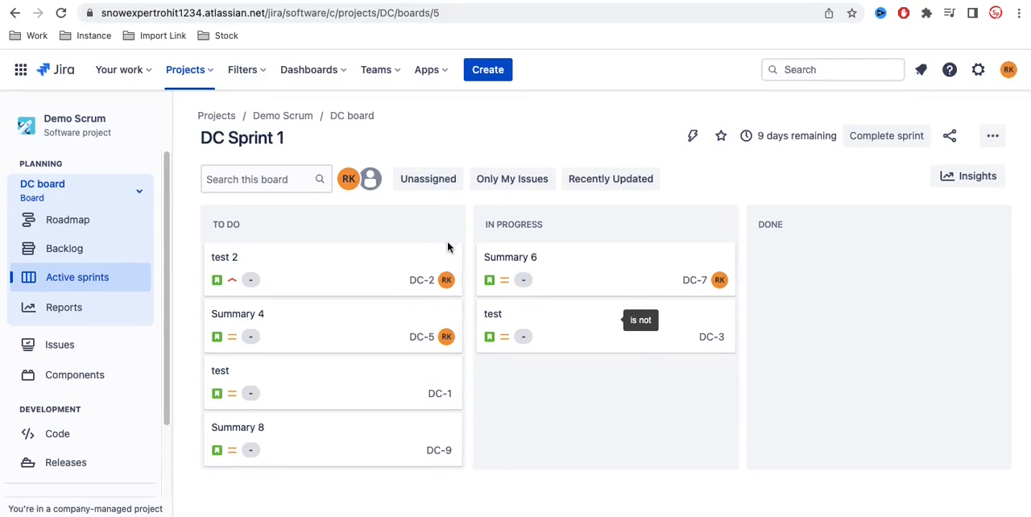
pyautogui.click(436, 184)
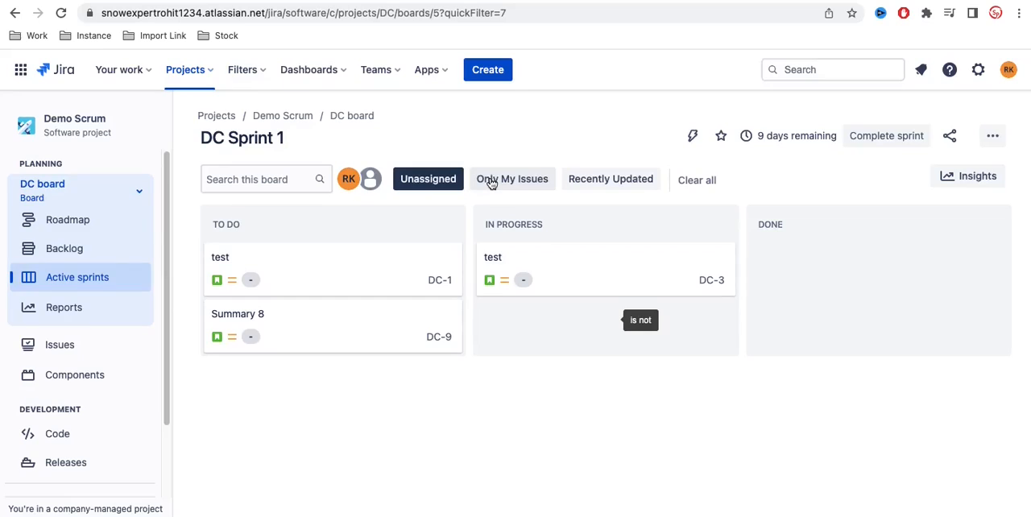
pyautogui.click(695, 178)
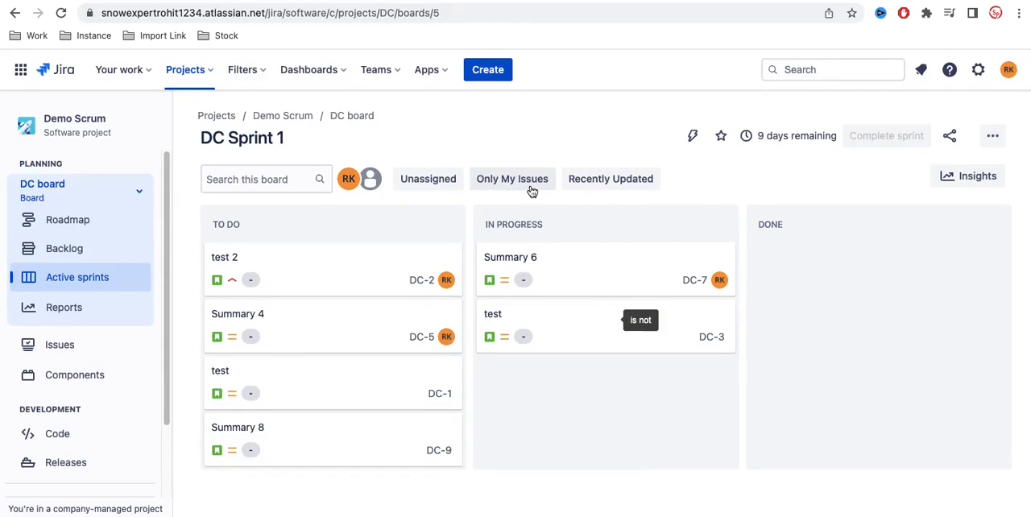
pyautogui.click(530, 188)
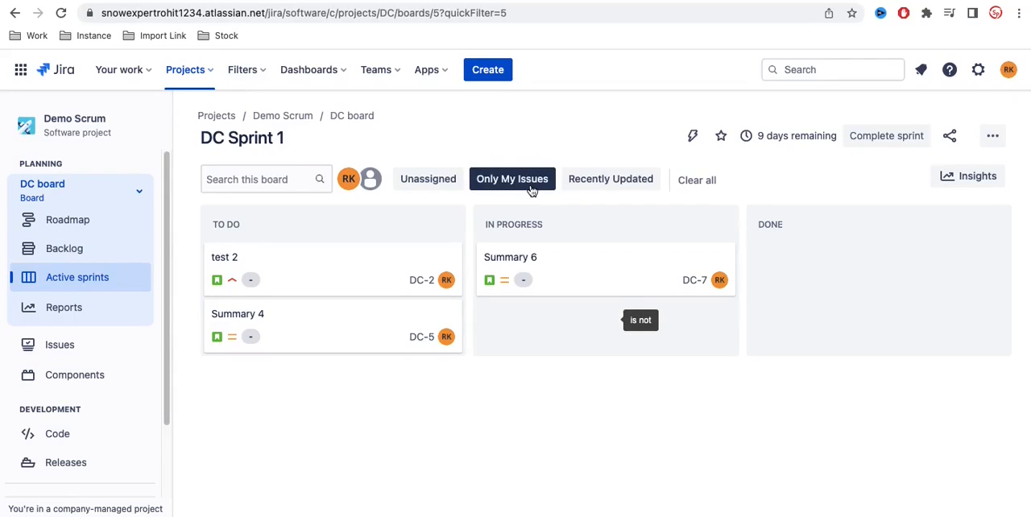
pyautogui.click(447, 186)
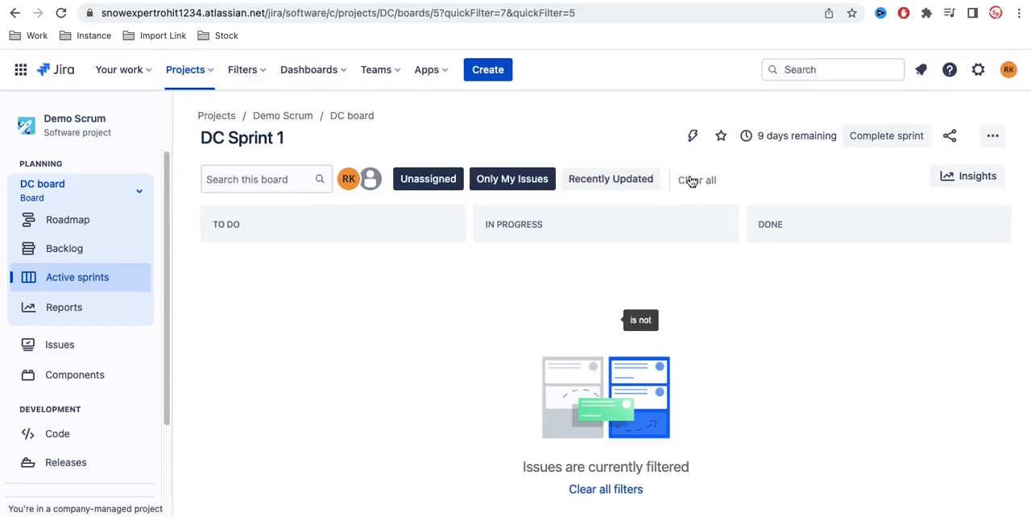
pyautogui.click(691, 180)
pyautogui.click(414, 188)
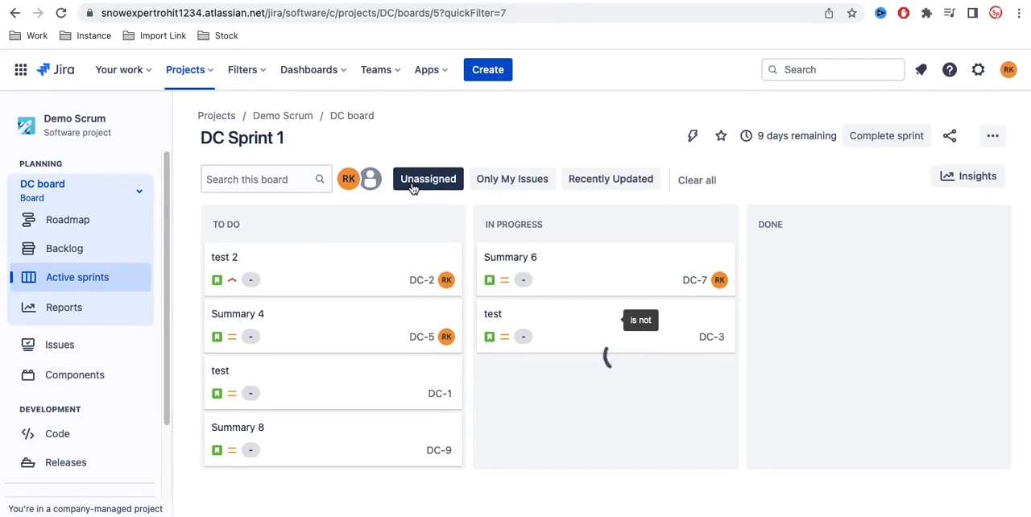
# Step: In the DC board's quick filter settings, move Unassigned below Recently Updated and return to the board
pyautogui.click(996, 135)
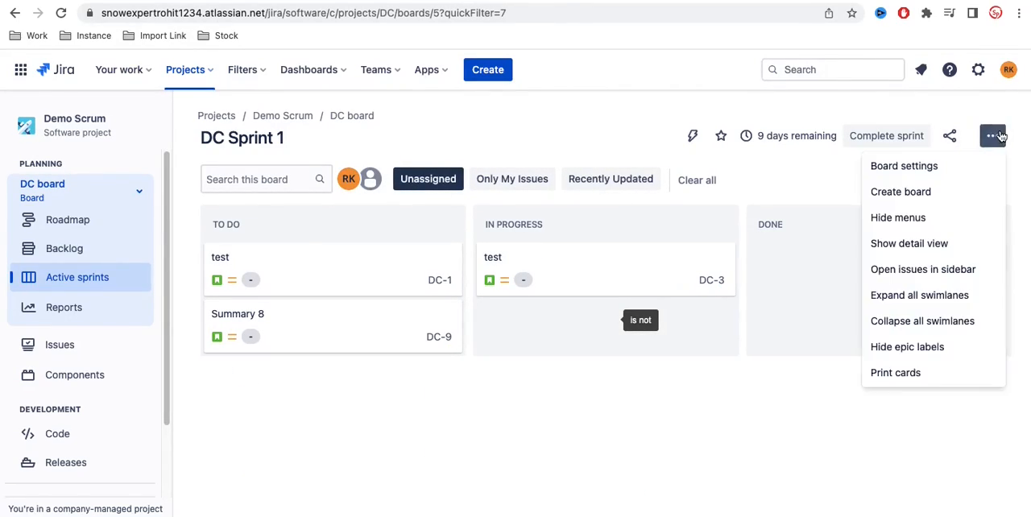
pyautogui.click(922, 171)
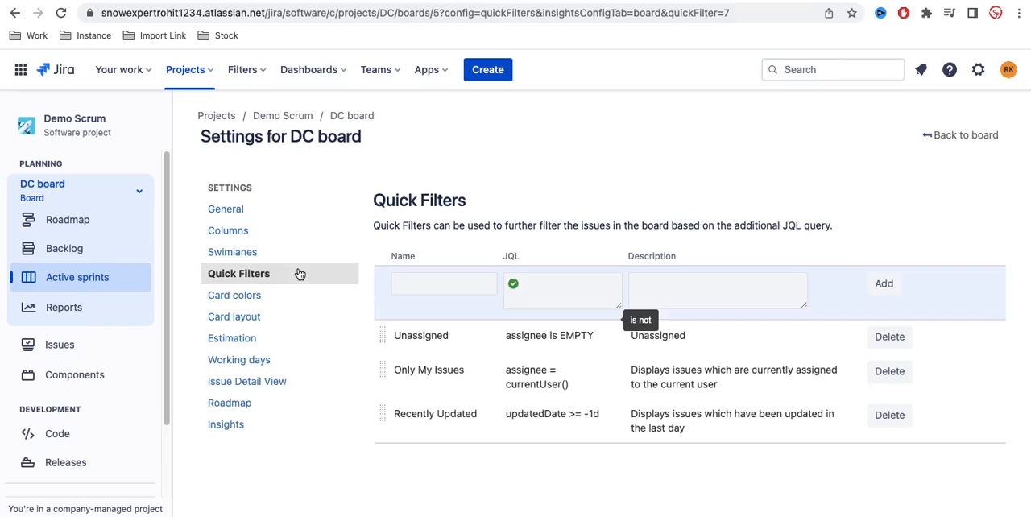
pyautogui.moveTo(381, 332); pyautogui.dragTo(386, 420)
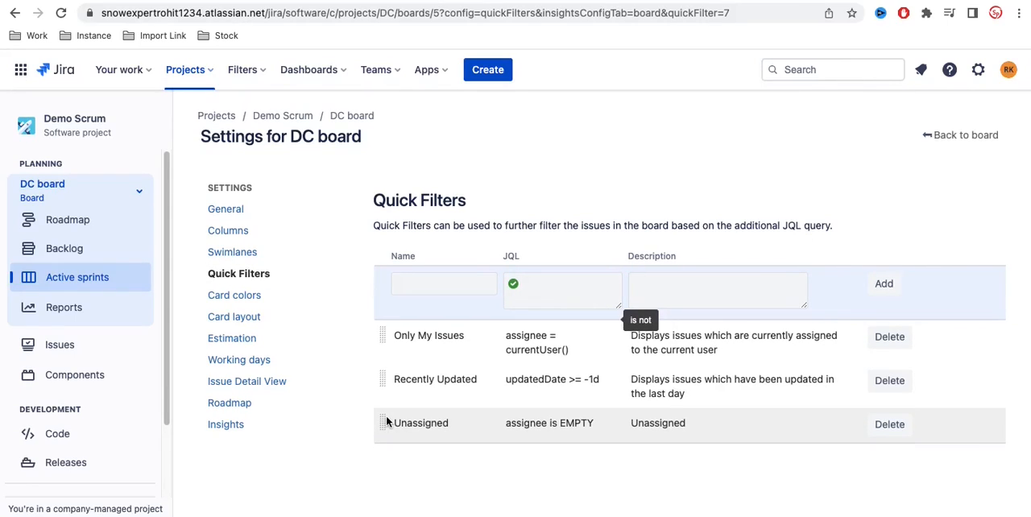
pyautogui.click(946, 139)
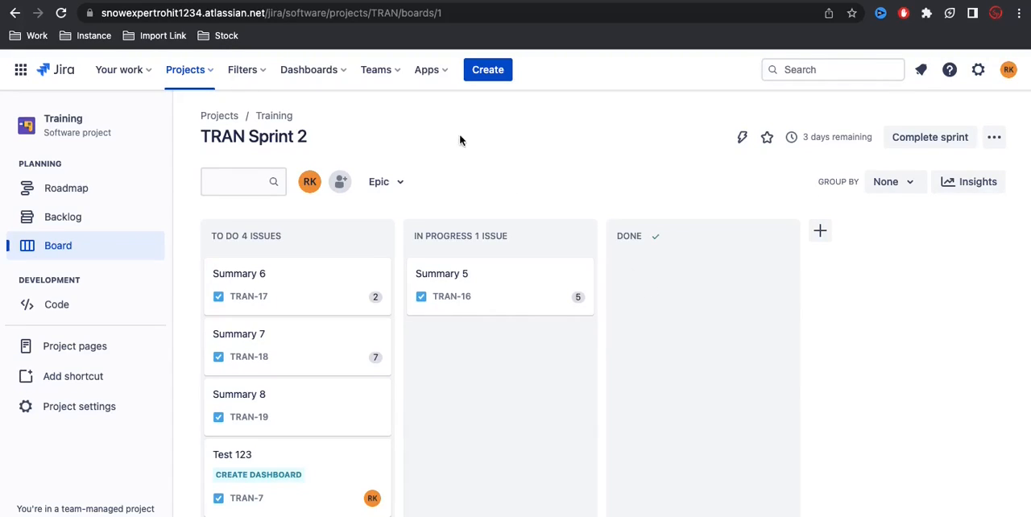
# Step: Open the Default dashboard and look through its Introduction, Projects, Assigned to Me and Activity Streams gadgets
pyautogui.click(315, 74)
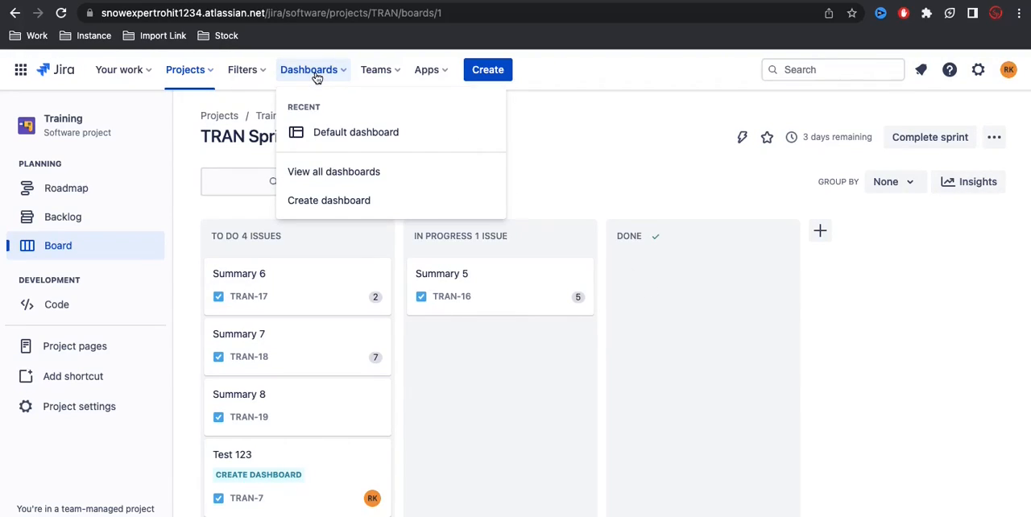
pyautogui.click(342, 137)
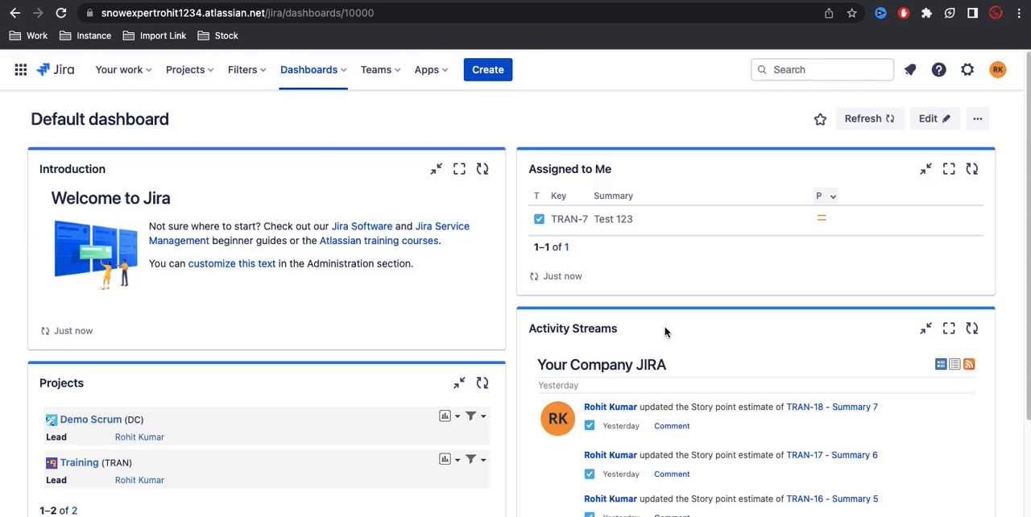
pyautogui.scroll(-1, 664, 332)
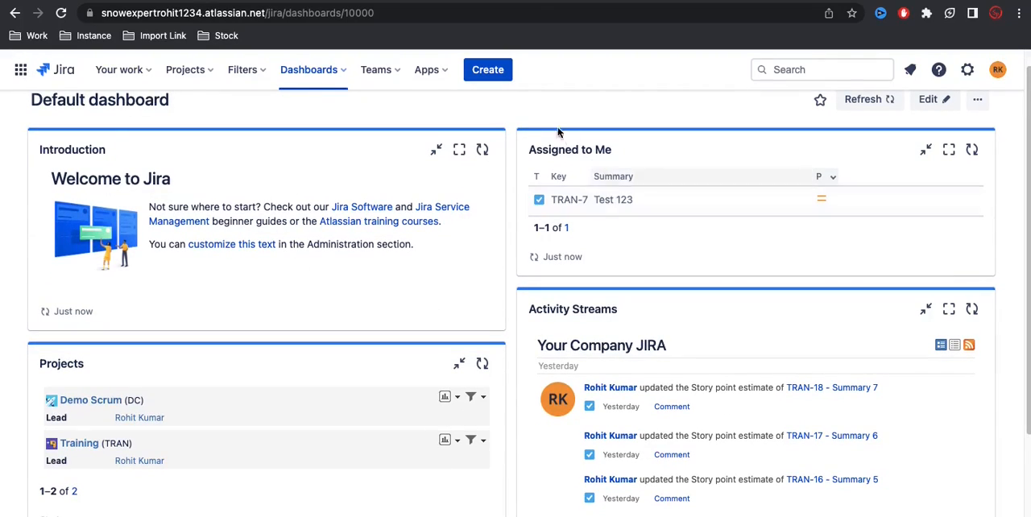
pyautogui.scroll(-3, 567, 173)
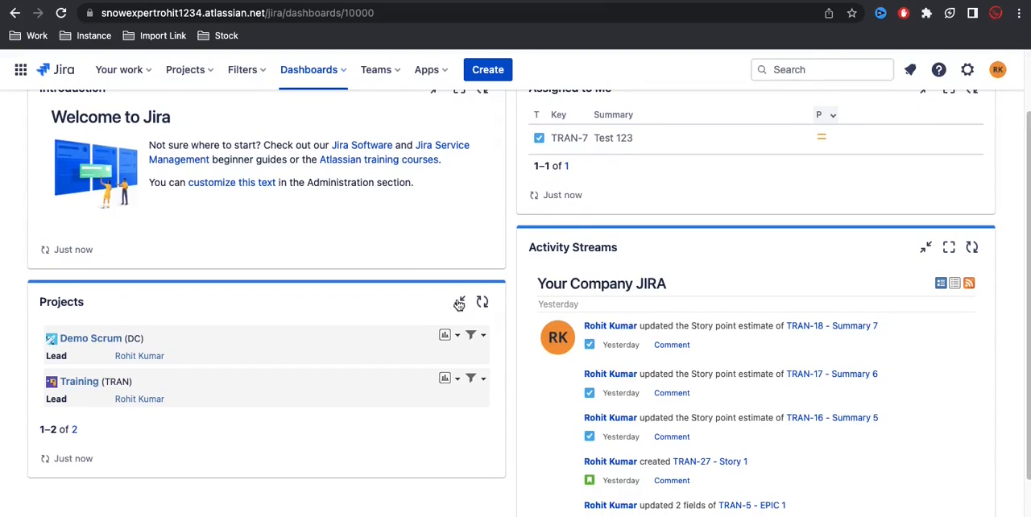
pyautogui.scroll(-2, 221, 386)
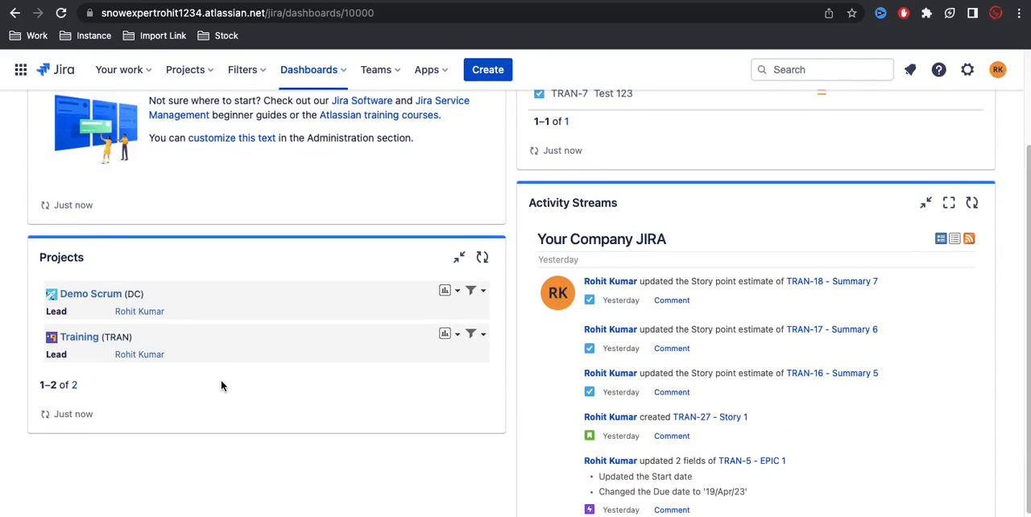
pyautogui.scroll(2, 221, 382)
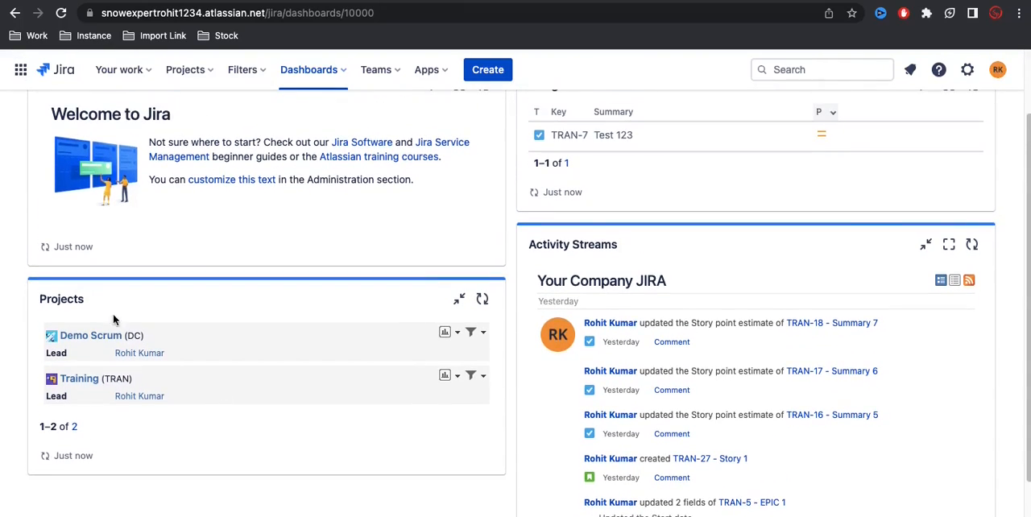
pyautogui.scroll(4, 119, 377)
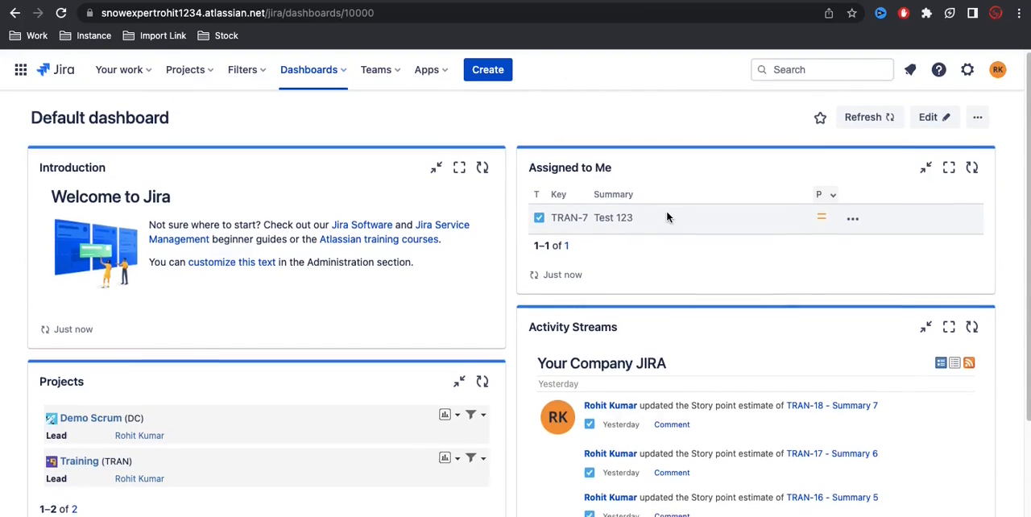
pyautogui.scroll(-3, 666, 216)
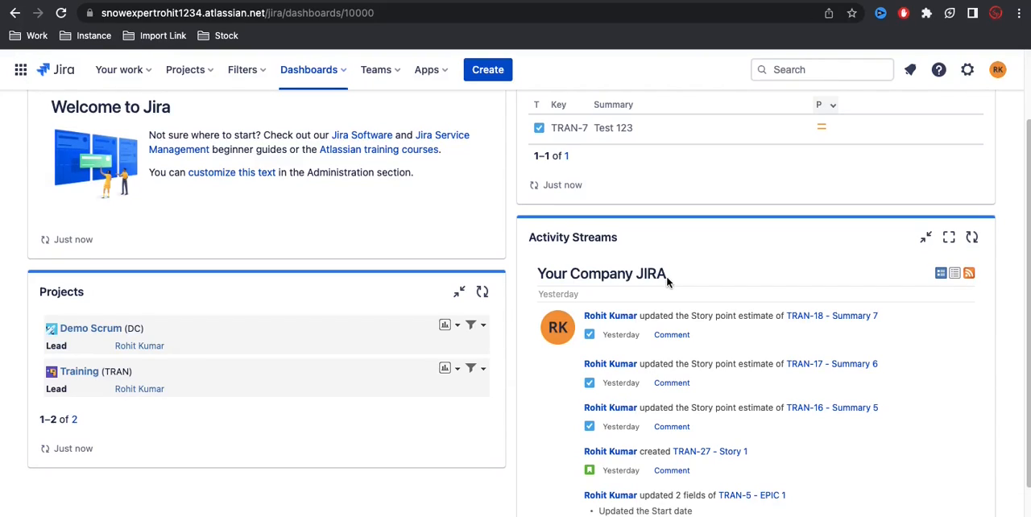
pyautogui.scroll(3, 666, 280)
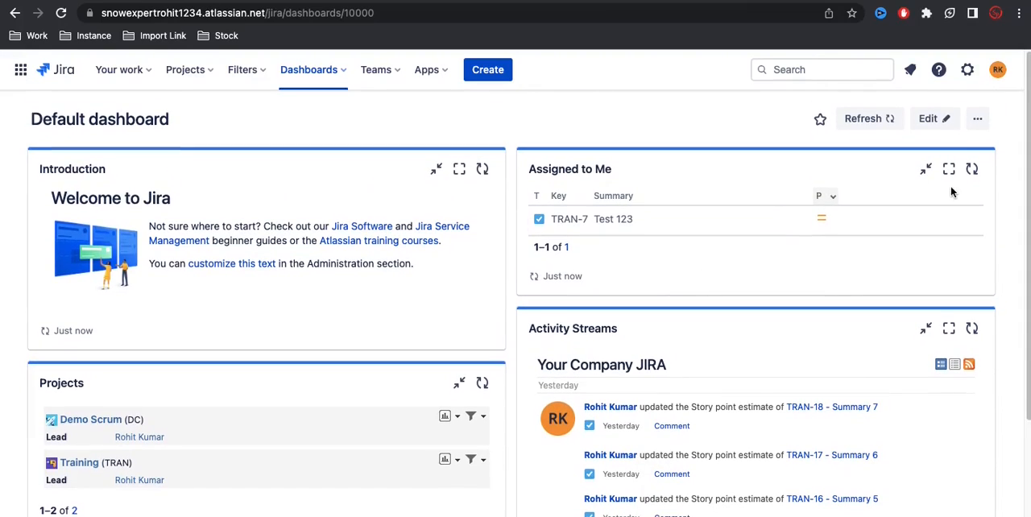
# Step: Open the Default dashboard for editing and switch its layout to a single column
pyautogui.click(934, 119)
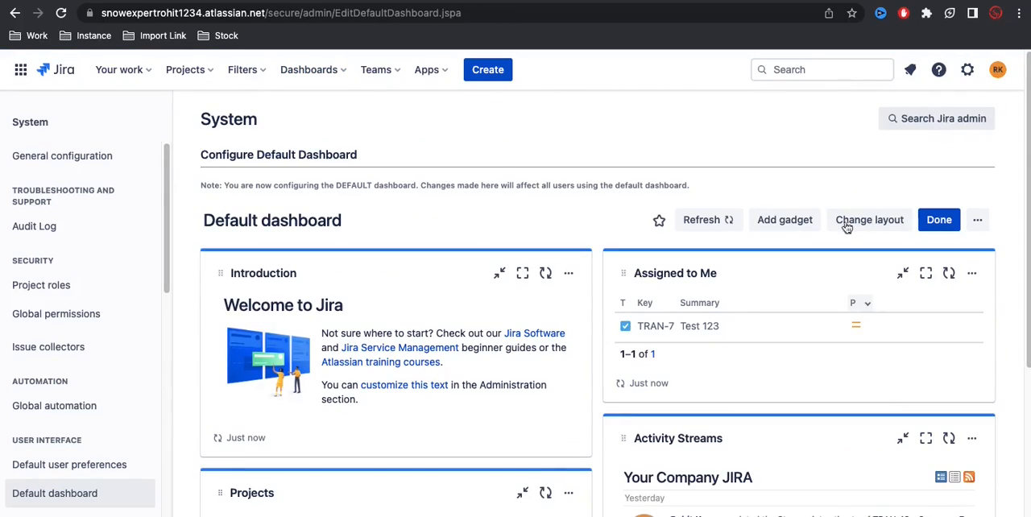
pyautogui.scroll(-1, 739, 320)
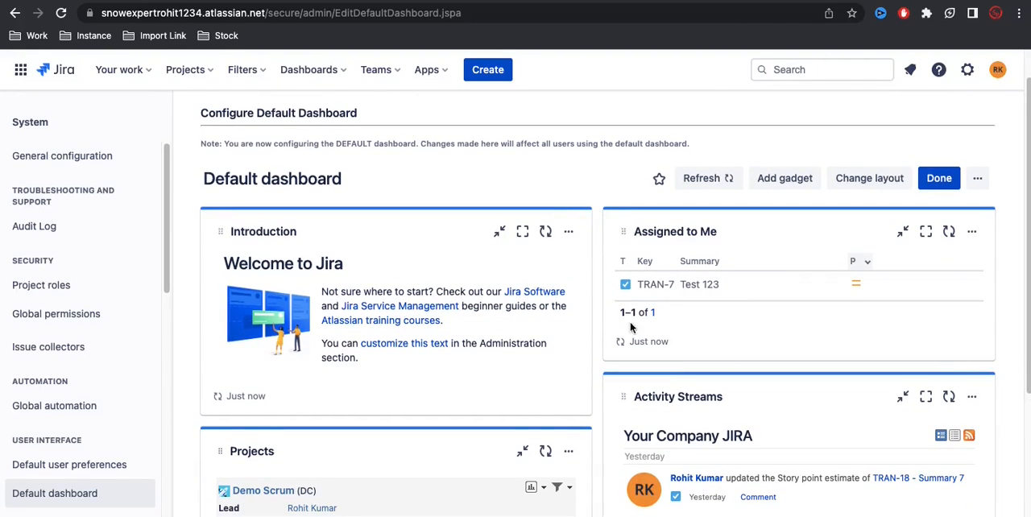
pyautogui.scroll(1, 515, 251)
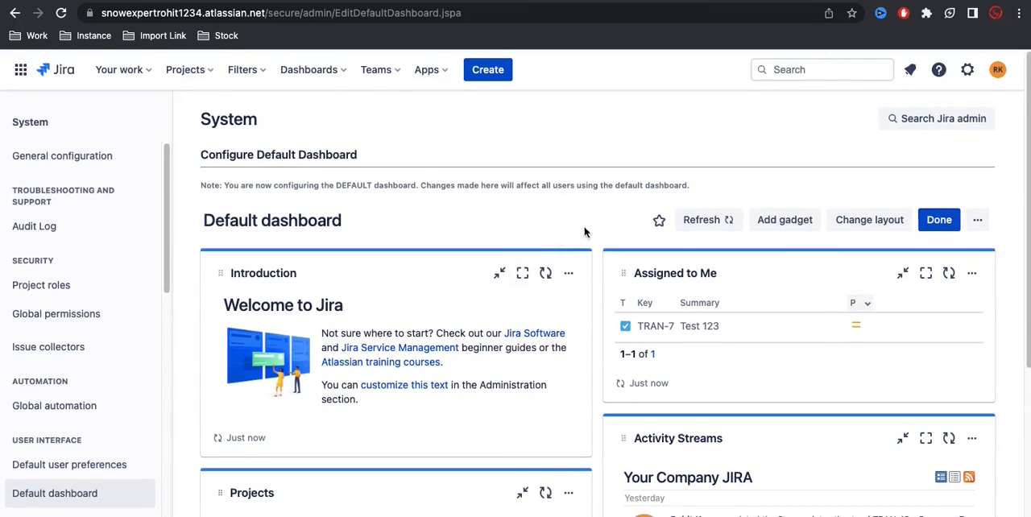
pyautogui.click(861, 224)
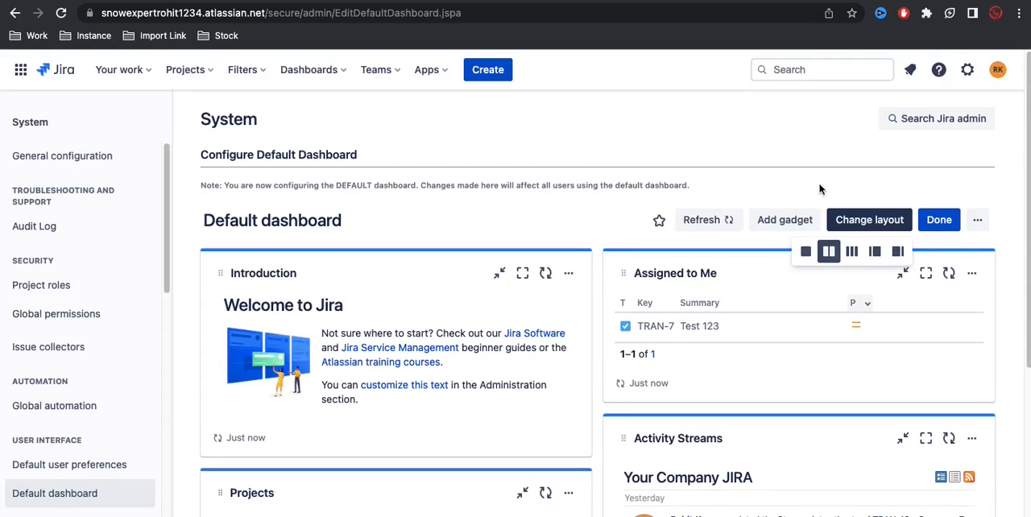
pyautogui.click(806, 252)
pyautogui.scroll(-4, 686, 387)
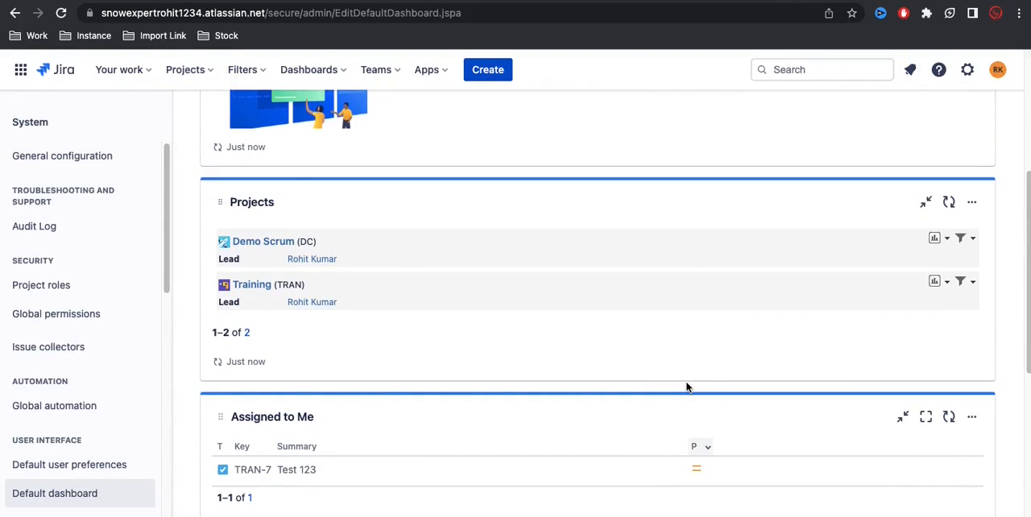
pyautogui.scroll(4, 689, 383)
# Step: Try the two-column and three-column layouts, switch to a narrow first column with a wide second column, and reload the page
pyautogui.click(827, 253)
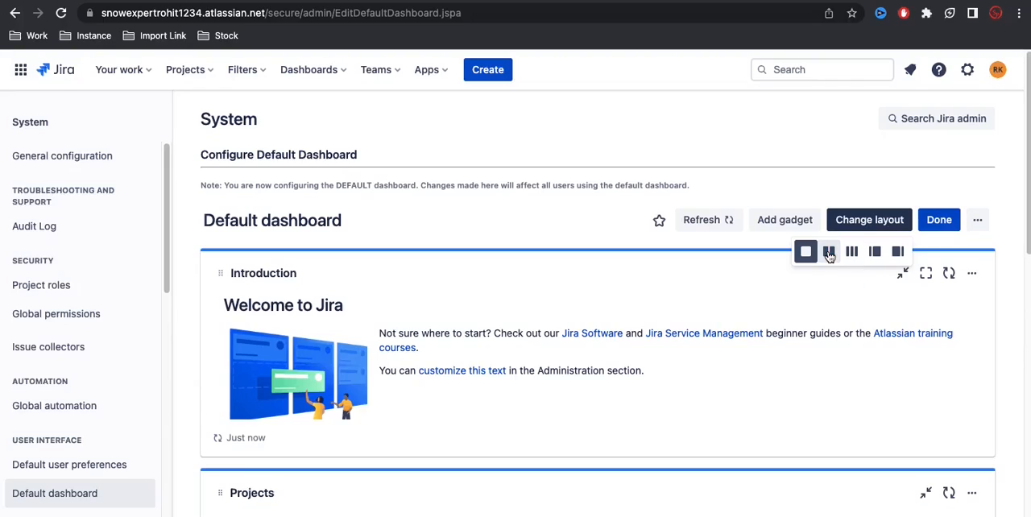
pyautogui.click(852, 253)
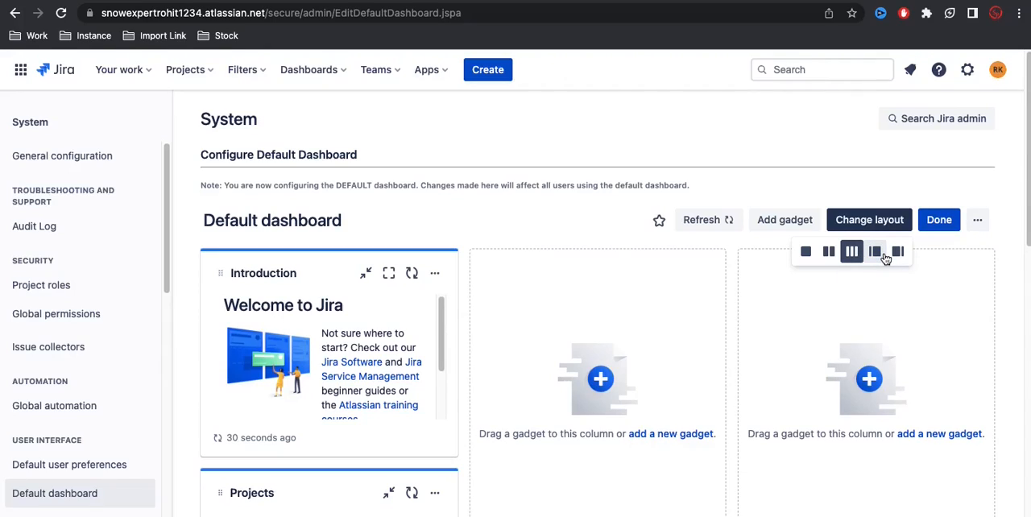
pyautogui.click(883, 254)
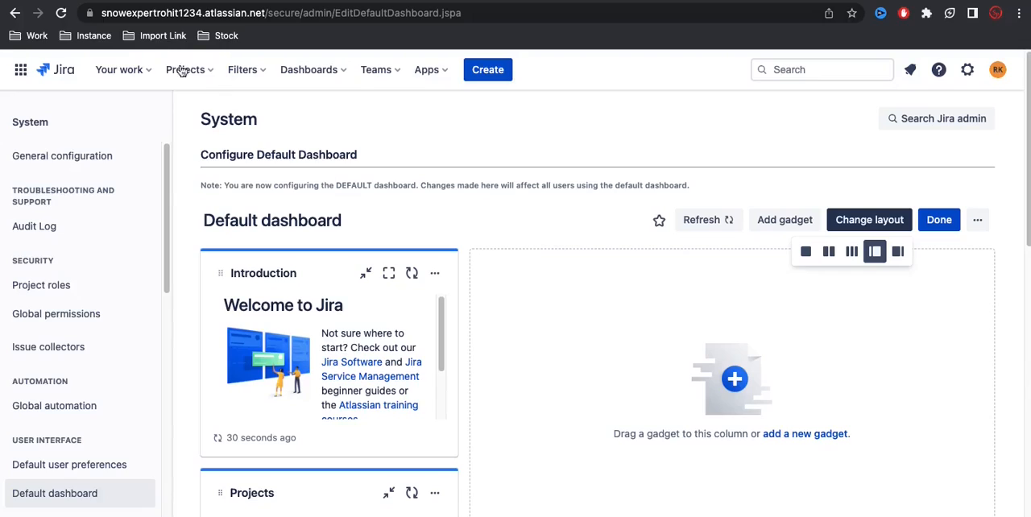
pyautogui.click(61, 13)
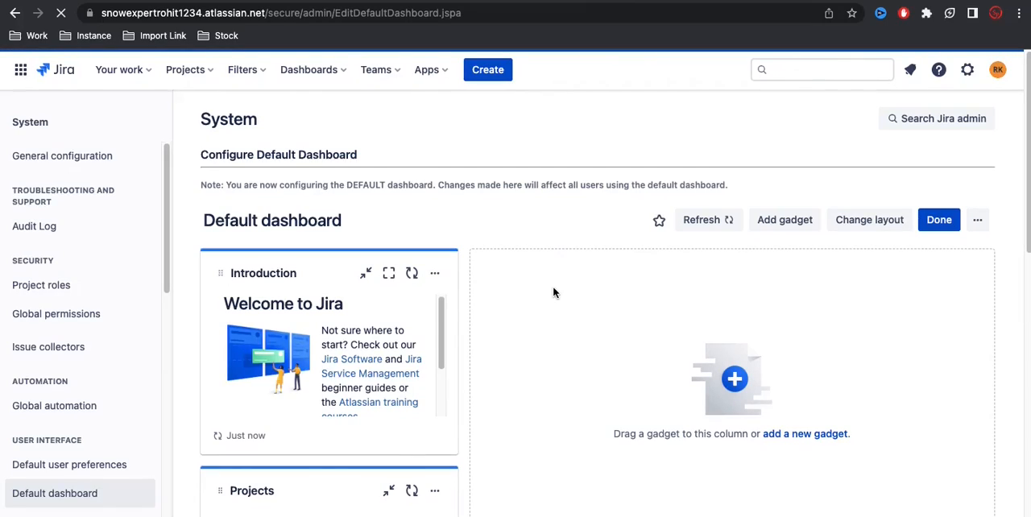
# Step: Move the Introduction gadget into the second column and set the dashboard layout to two equal columns
pyautogui.click(871, 227)
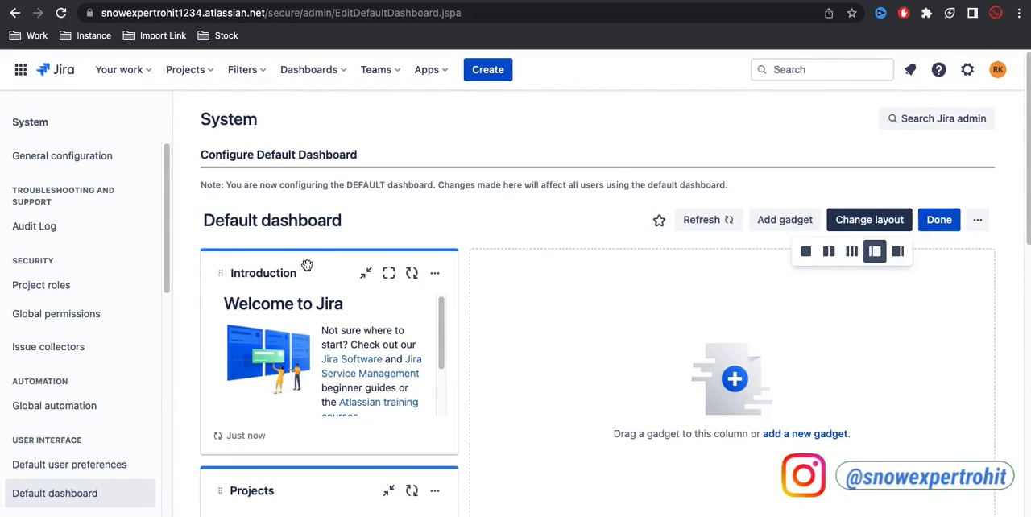
pyautogui.moveTo(307, 266); pyautogui.dragTo(619, 299)
pyautogui.scroll(-3, 619, 299)
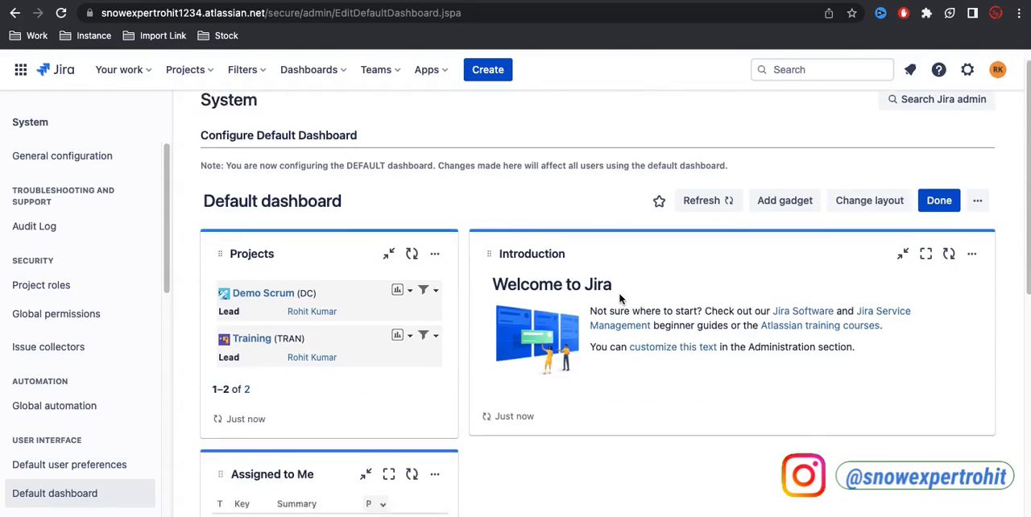
pyautogui.moveTo(458, 401); pyautogui.dragTo(613, 313)
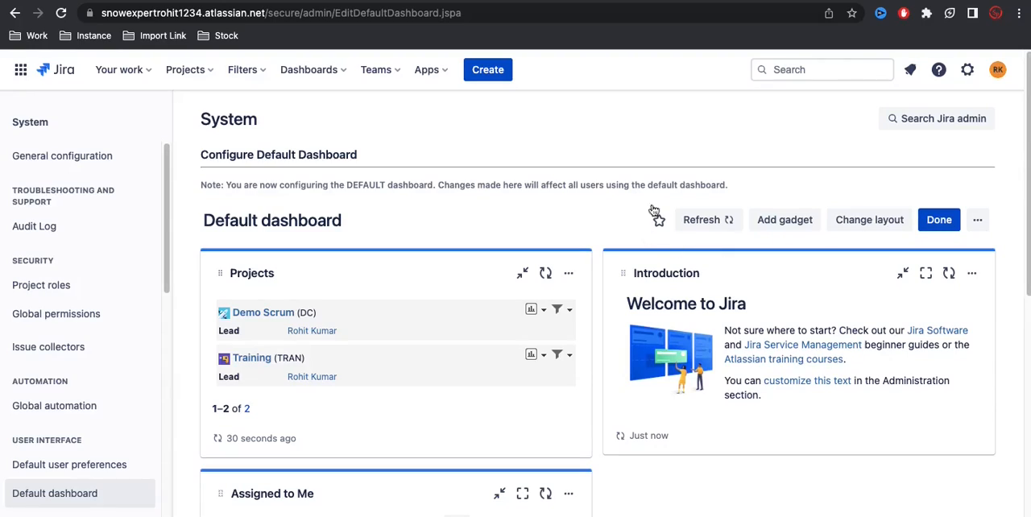
# Step: Start a new dashboard and name it "My Dashboard"
pyautogui.click(320, 76)
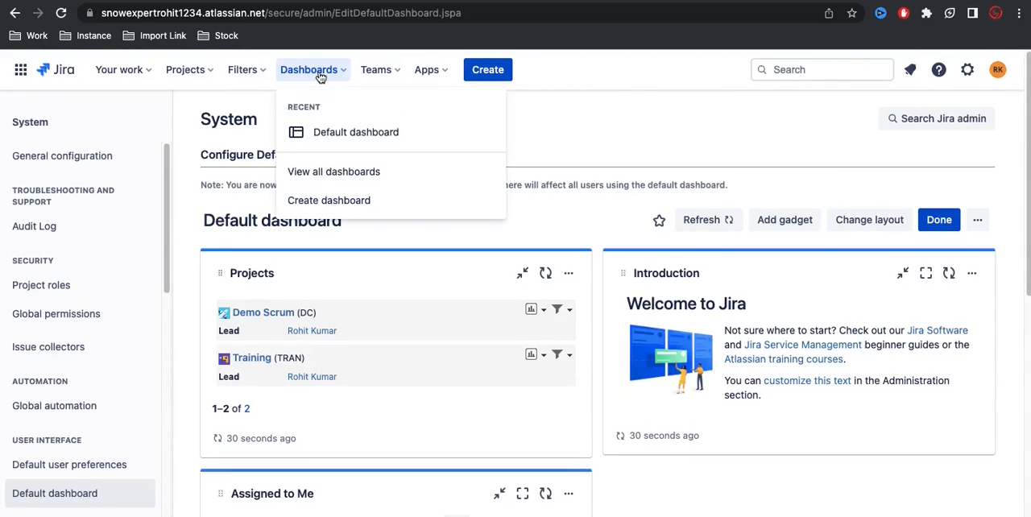
pyautogui.click(346, 202)
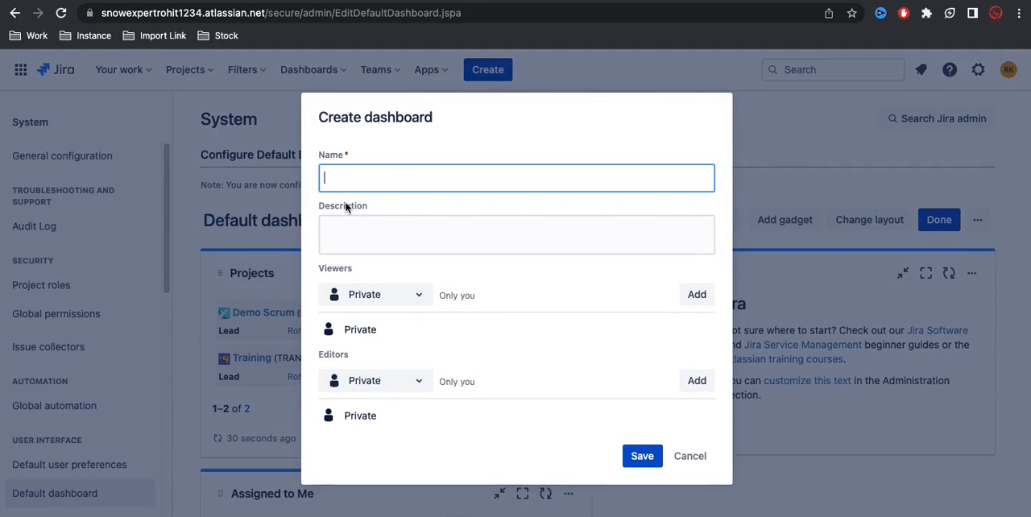
pyautogui.write('My Dashboard')
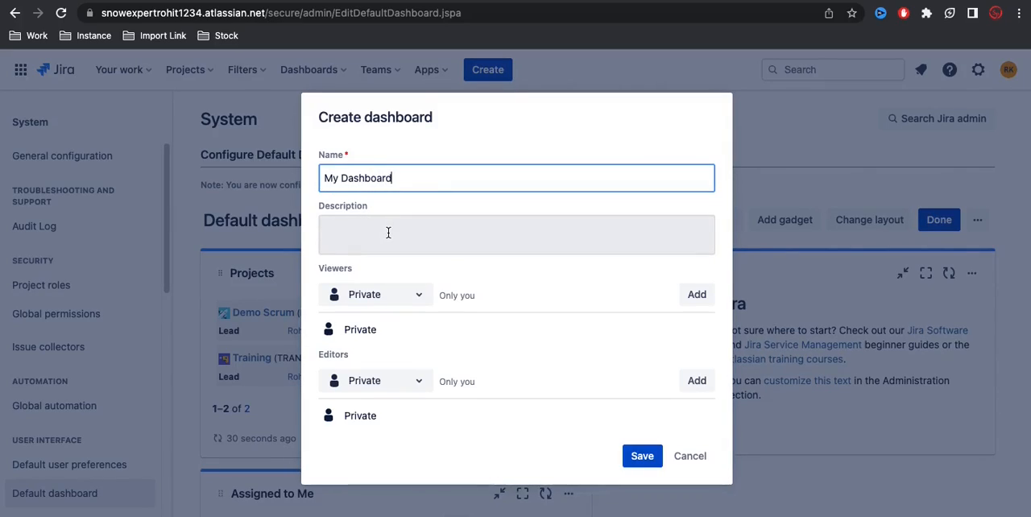
# Step: Add the Training project with all roles as viewers of My Dashboard and save the new dashboard
pyautogui.click(407, 301)
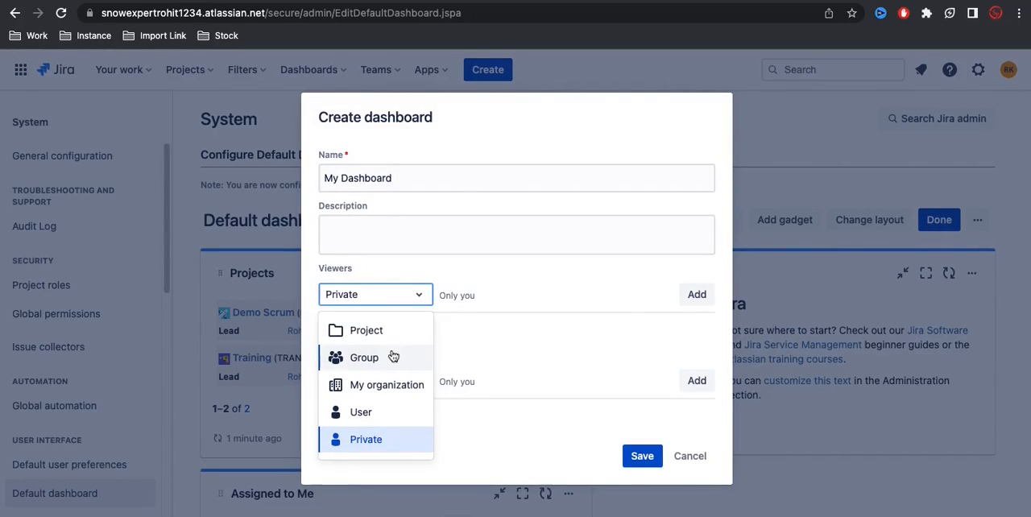
pyautogui.click(416, 294)
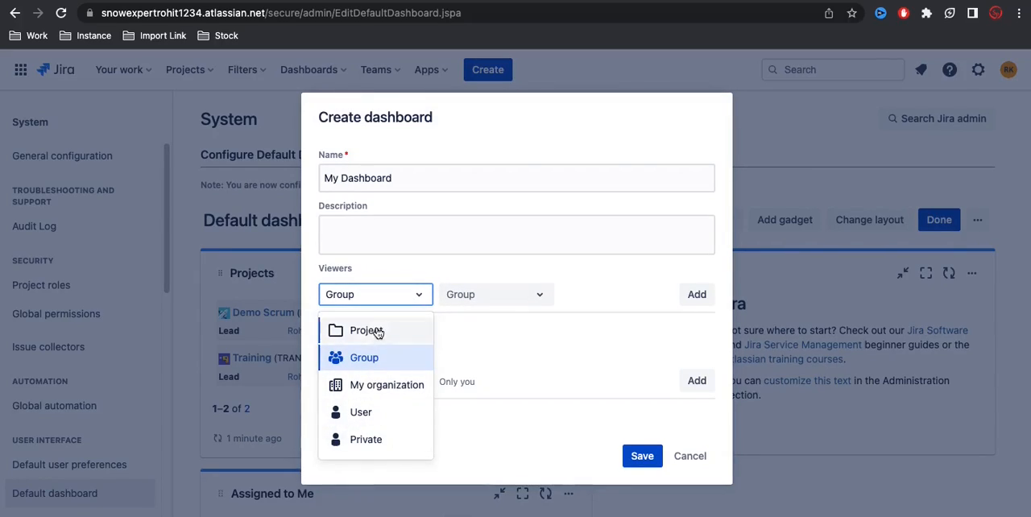
pyautogui.click(364, 330)
pyautogui.click(496, 295)
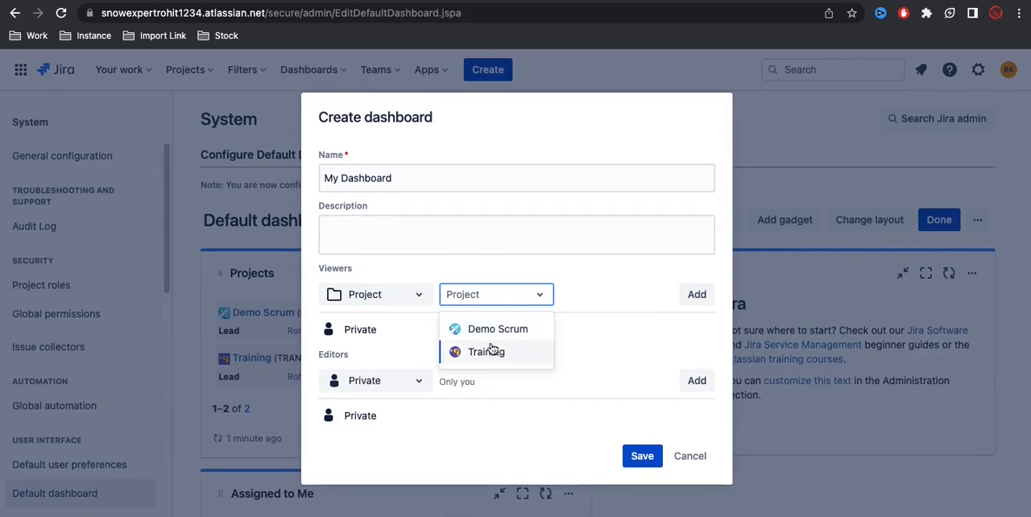
pyautogui.click(488, 354)
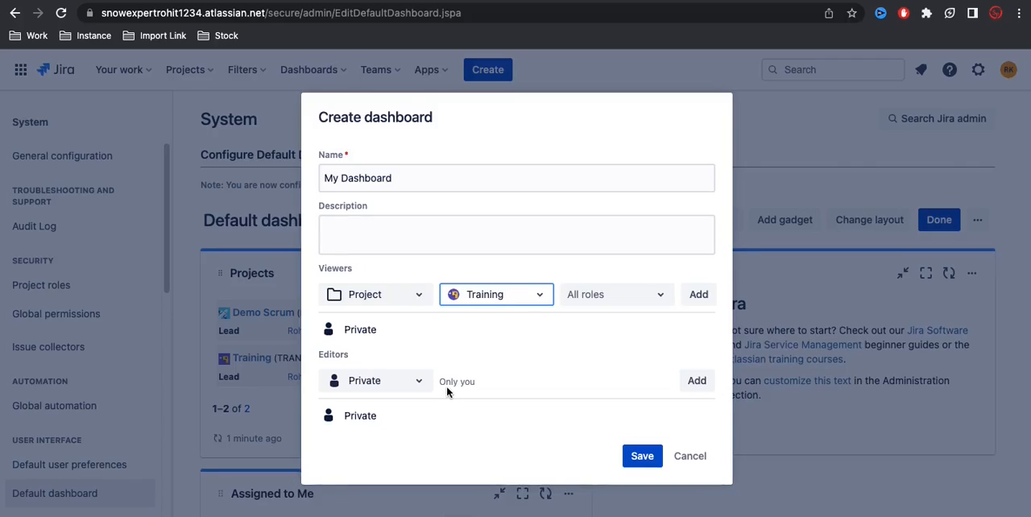
pyautogui.click(697, 296)
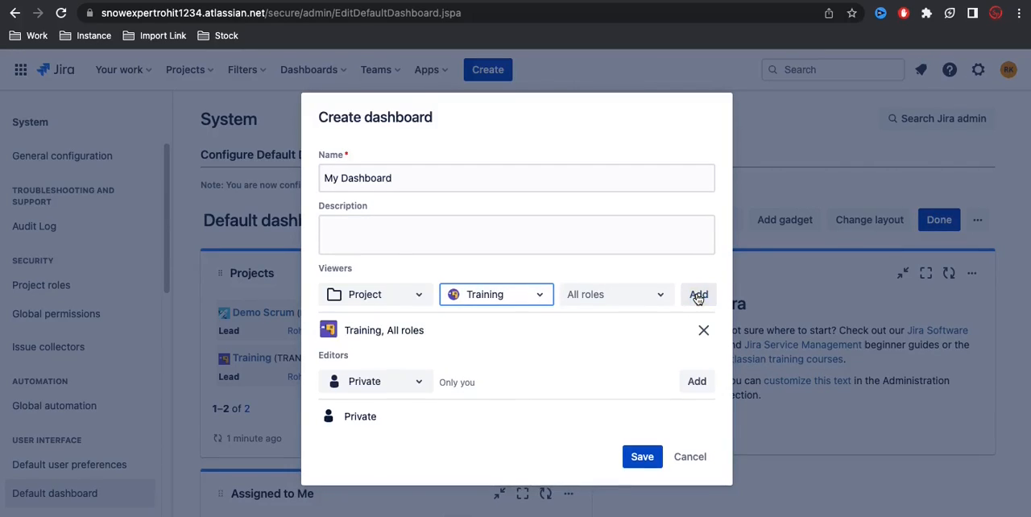
pyautogui.click(635, 465)
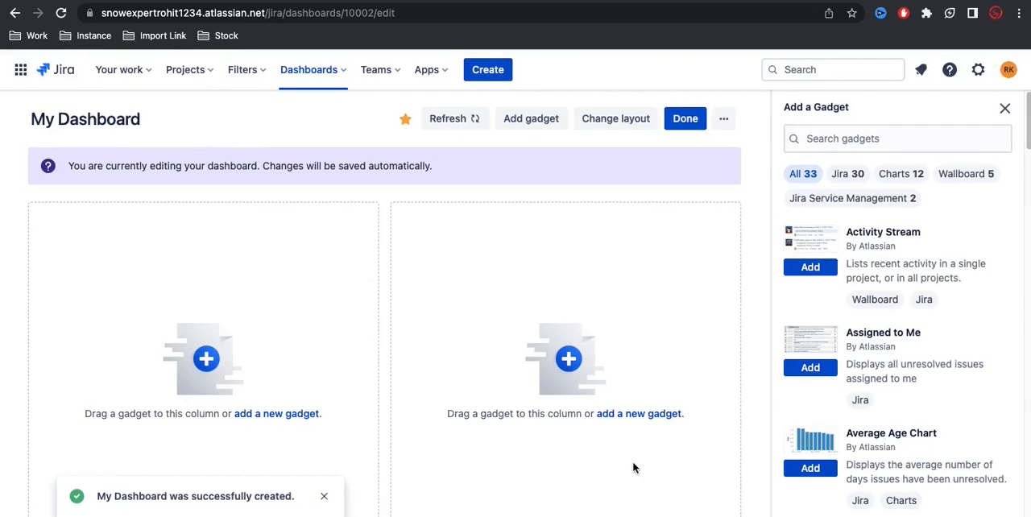
# Step: Check the layout choices and the gadget list of My Dashboard, and add the Assigned to Me gadget
pyautogui.click(627, 125)
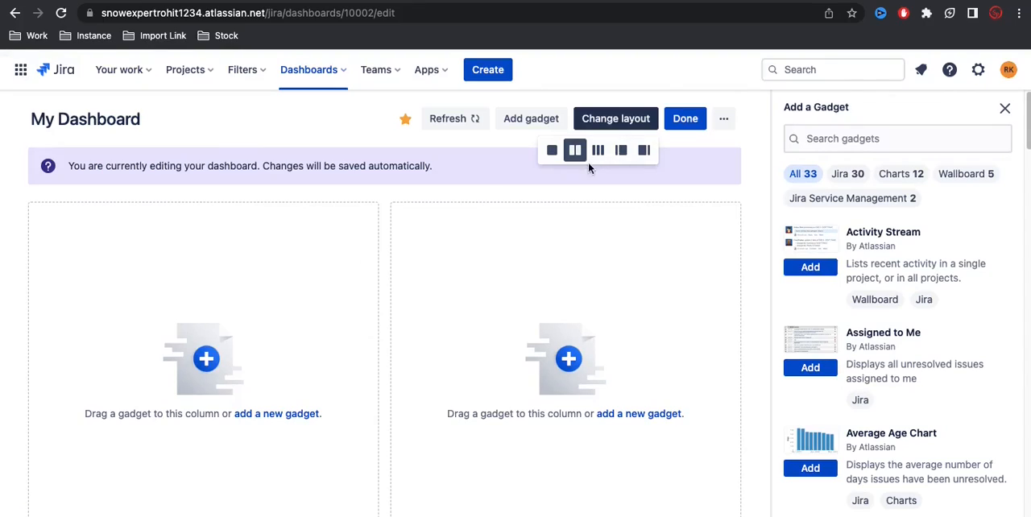
pyautogui.click(329, 130)
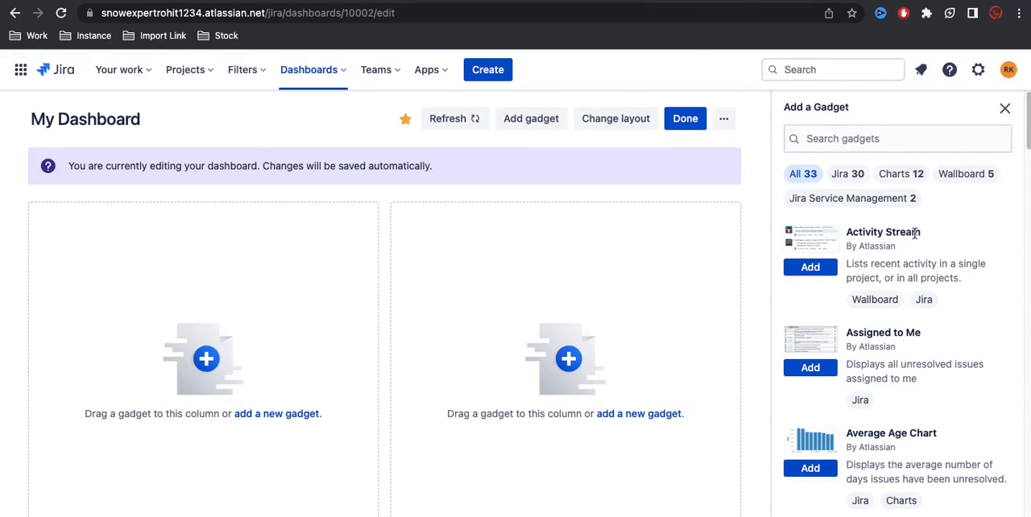
pyautogui.scroll(-5, 884, 361)
pyautogui.scroll(-3, 883, 364)
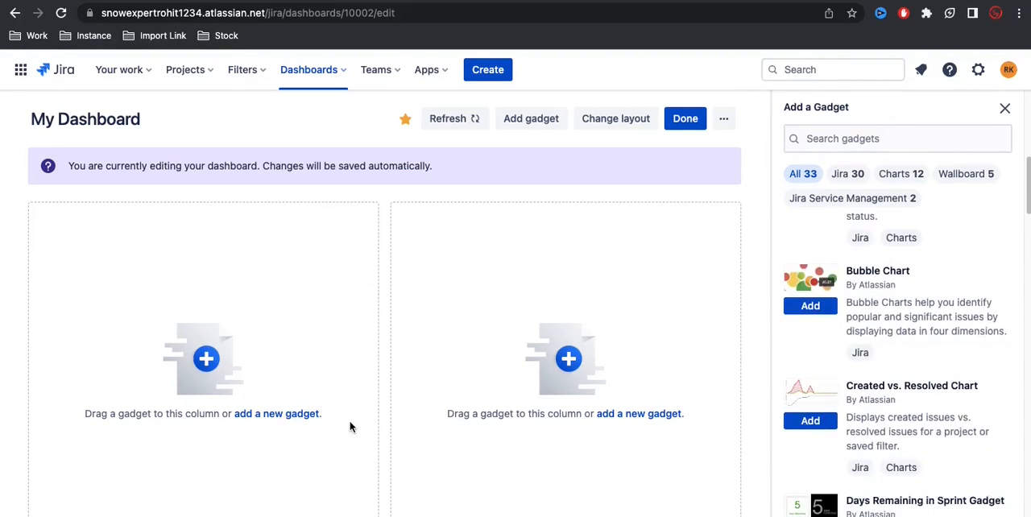
pyautogui.scroll(8, 956, 328)
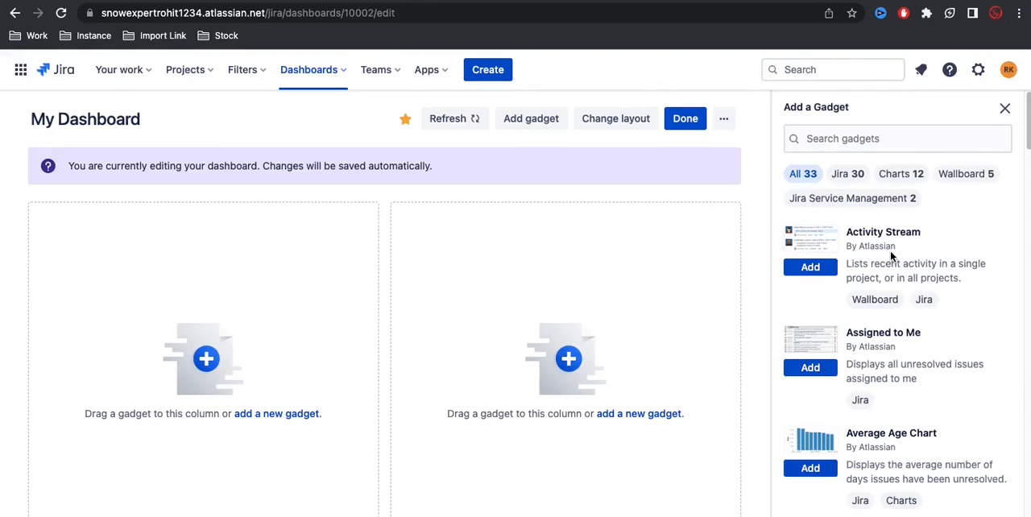
pyautogui.click(818, 372)
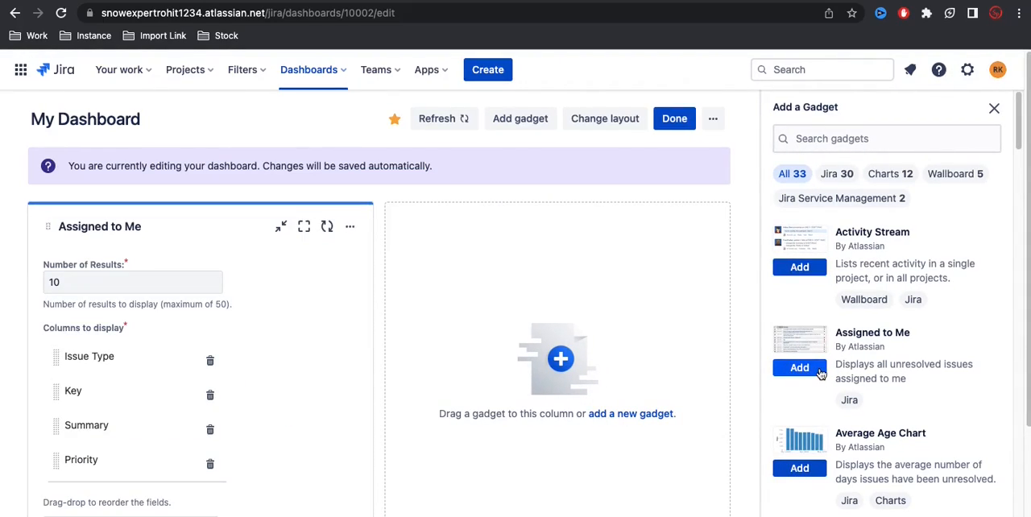
# Step: Reorder the Assigned to Me gadget's columns to Key, Issue Type, Priority, Summary and save its configuration
pyautogui.scroll(-1, 280, 353)
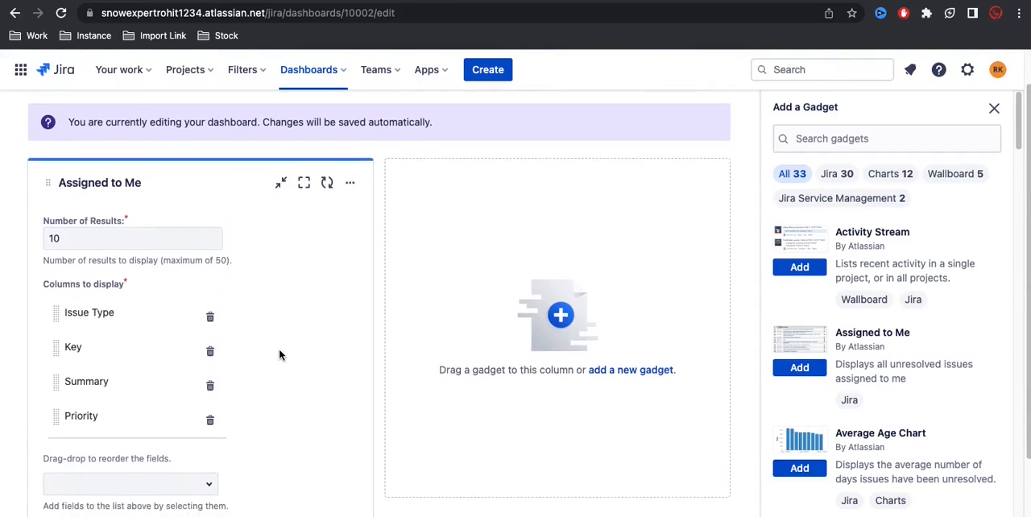
pyautogui.scroll(-1, 280, 354)
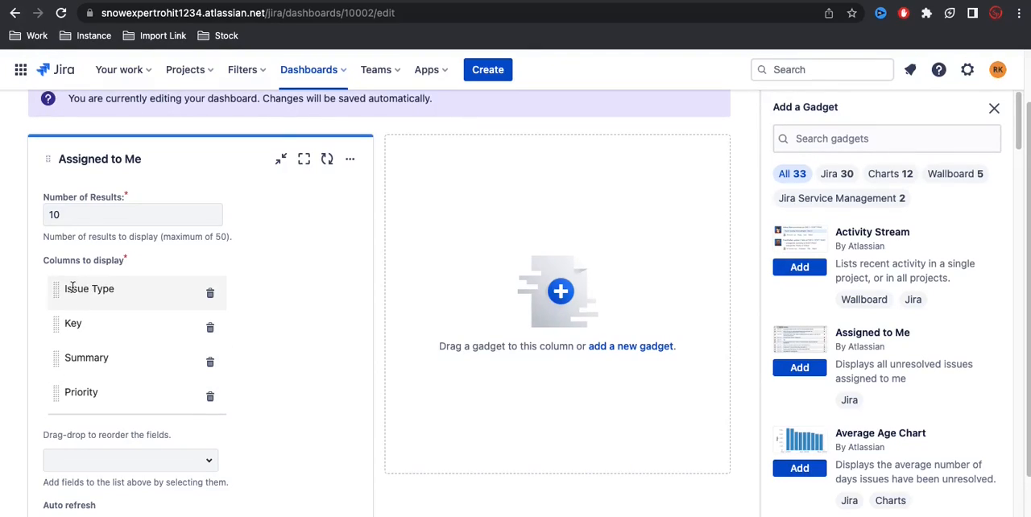
pyautogui.moveTo(59, 288); pyautogui.dragTo(63, 340)
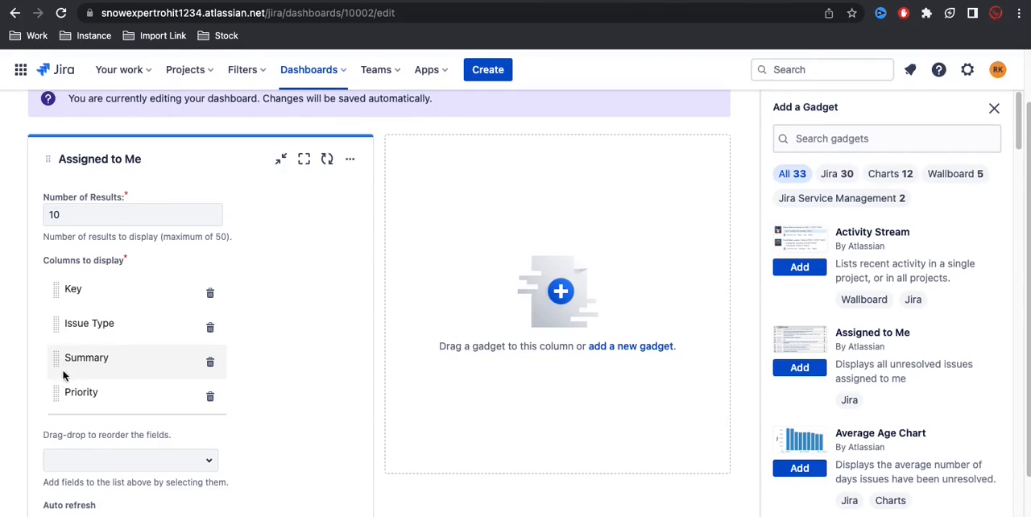
pyautogui.moveTo(59, 392); pyautogui.dragTo(74, 357)
pyautogui.scroll(-1, 91, 369)
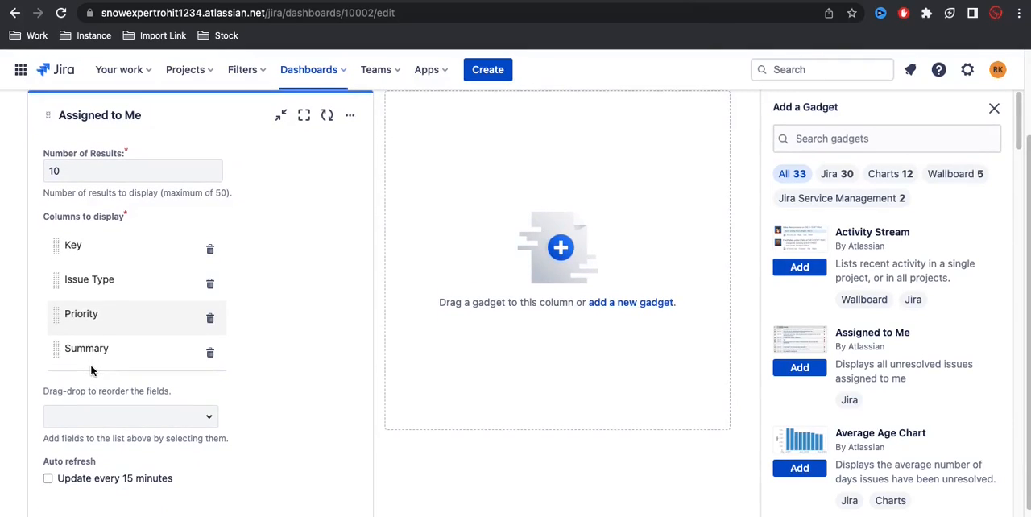
pyautogui.scroll(-1, 278, 397)
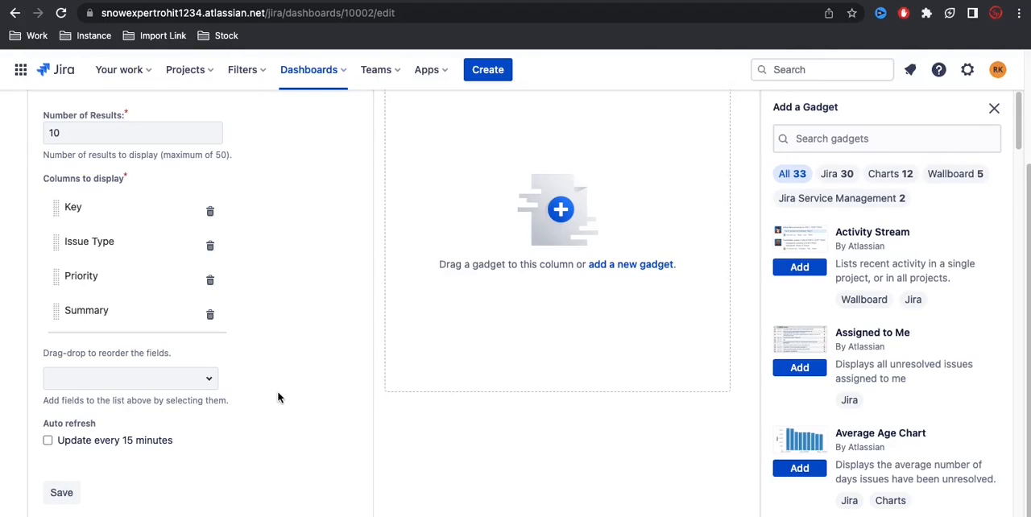
pyautogui.scroll(-1, 278, 397)
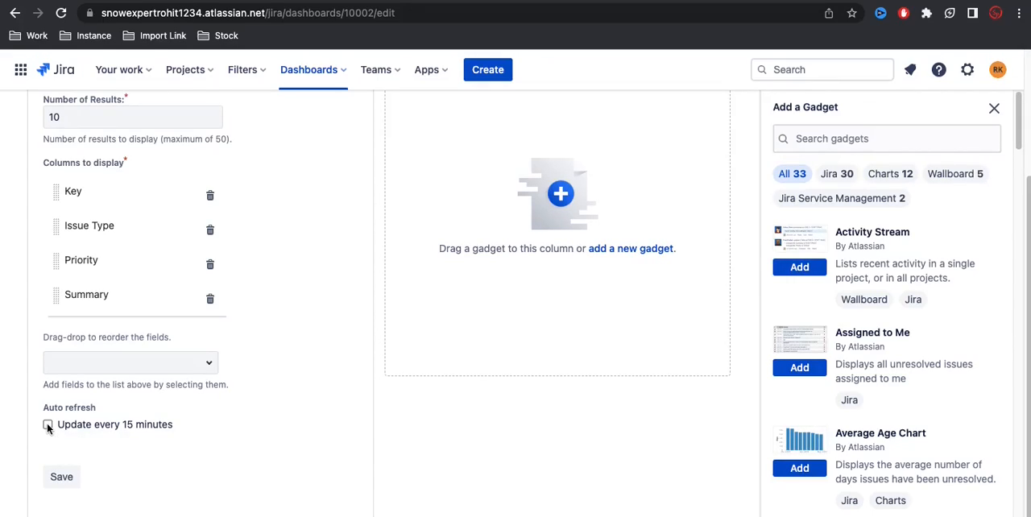
pyautogui.click(62, 477)
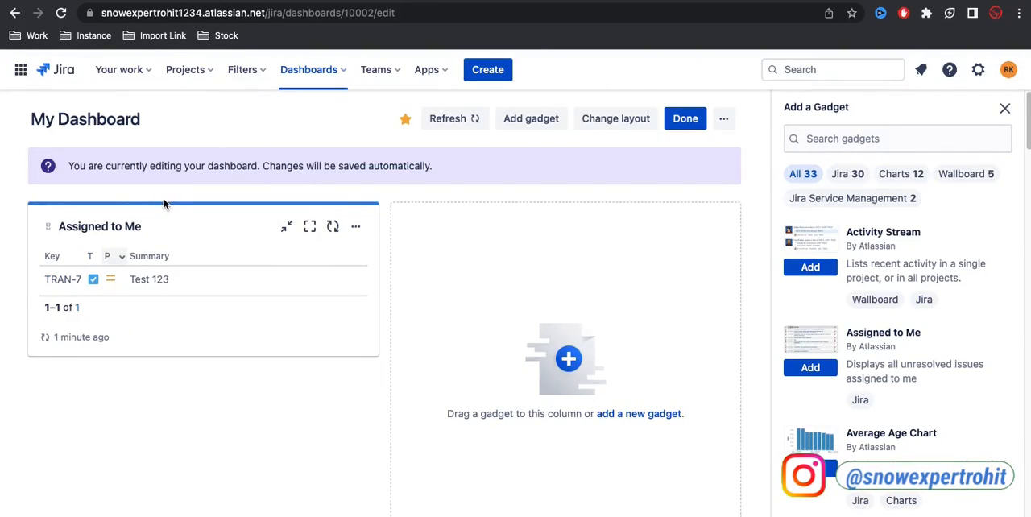
# Step: Set the Assigned to Me gadget's highlight color to orange
pyautogui.click(357, 228)
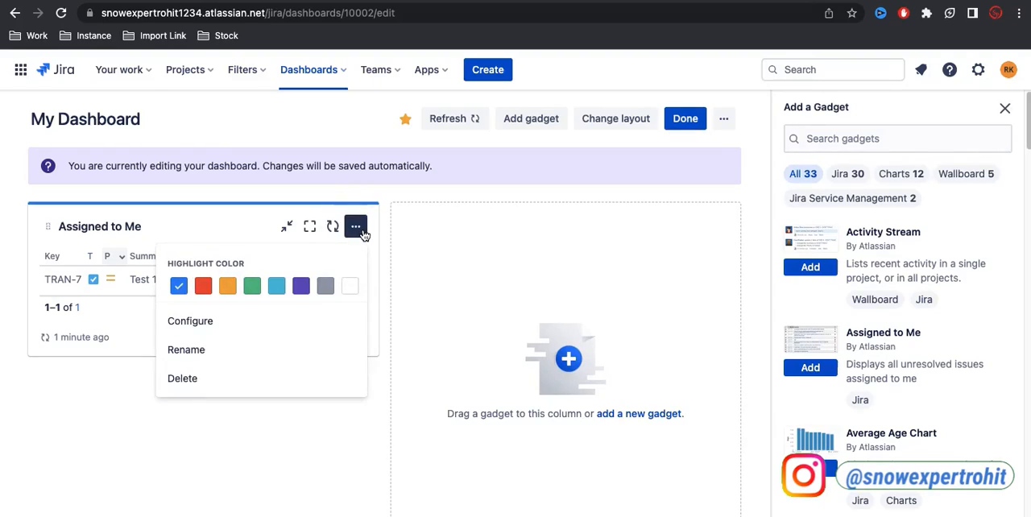
pyautogui.click(226, 288)
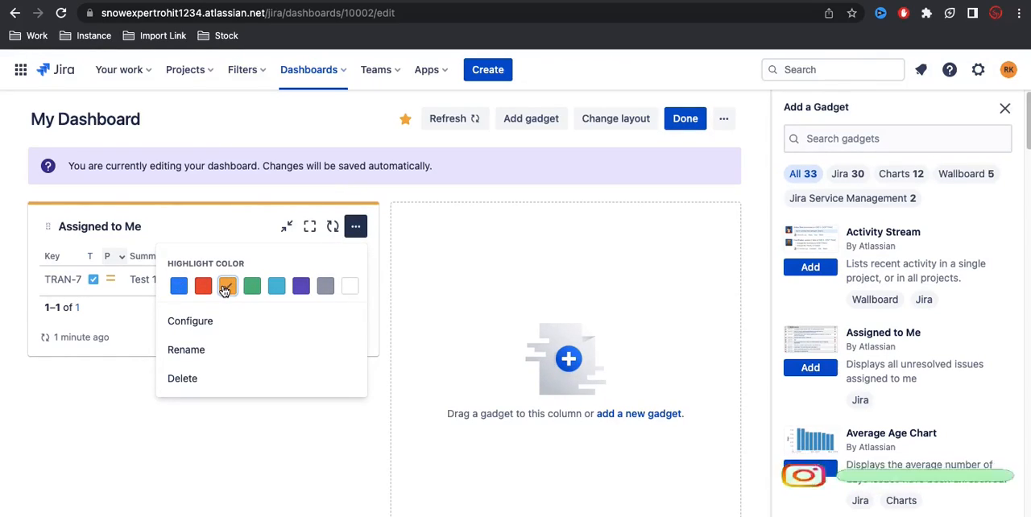
# Step: Open the Assigned to Me gadget's title for editing and leave it without renaming
pyautogui.click(196, 358)
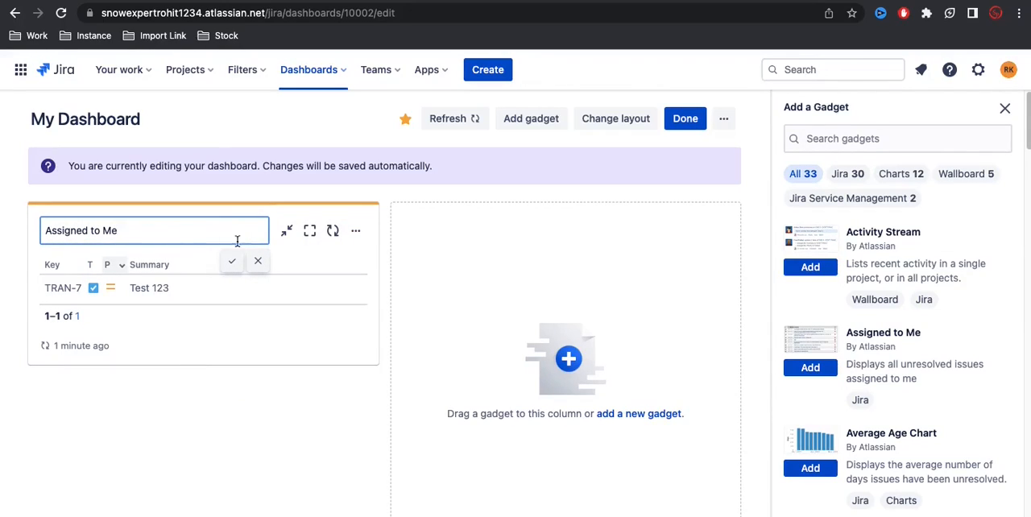
pyautogui.click(434, 185)
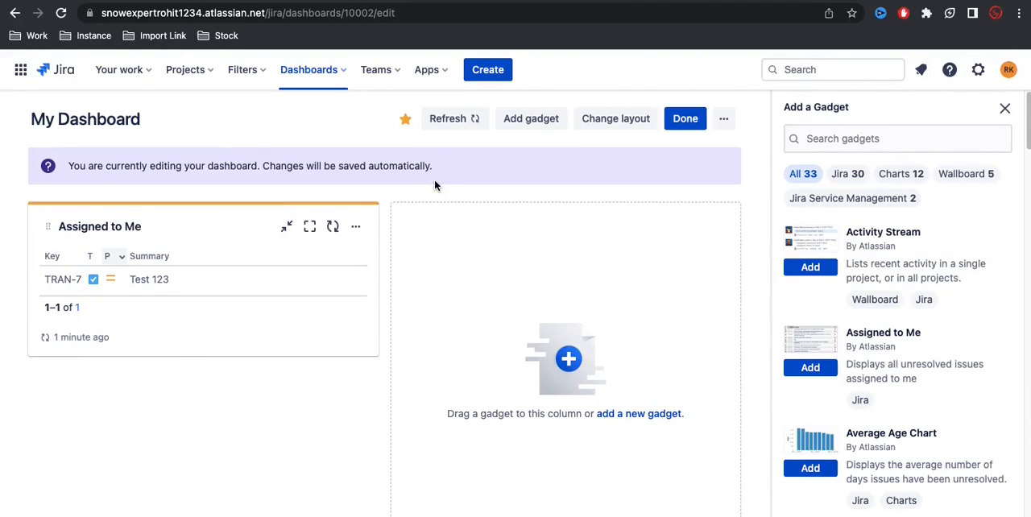
# Step: Add the Filter Results gadget to My Dashboard and choose Epic & Story is unassignee as its saved filter
pyautogui.scroll(-5, 817, 328)
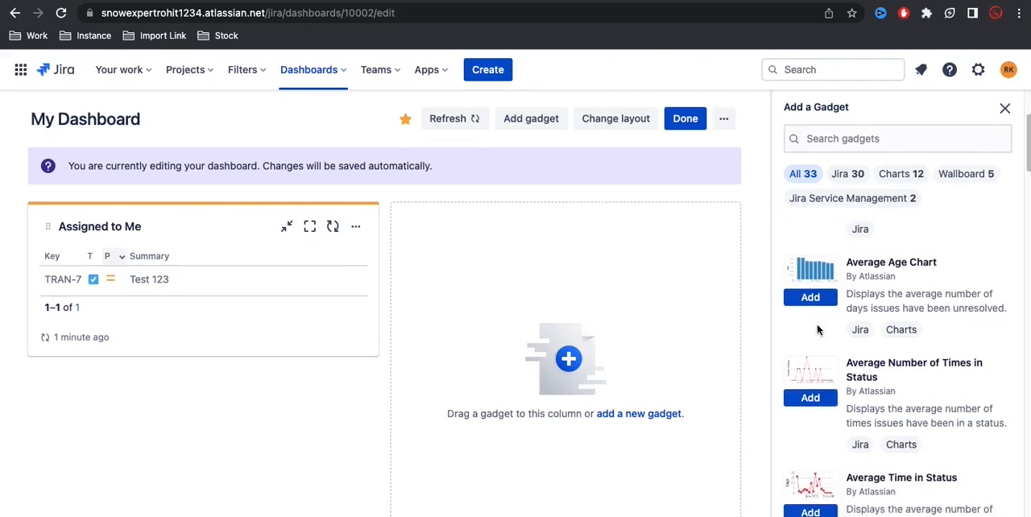
pyautogui.scroll(-5, 817, 328)
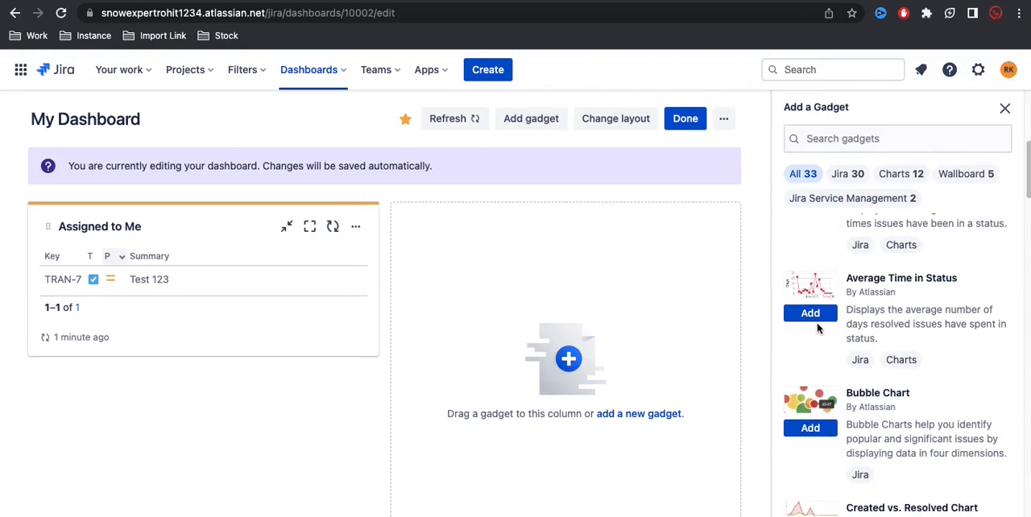
pyautogui.scroll(-7, 817, 329)
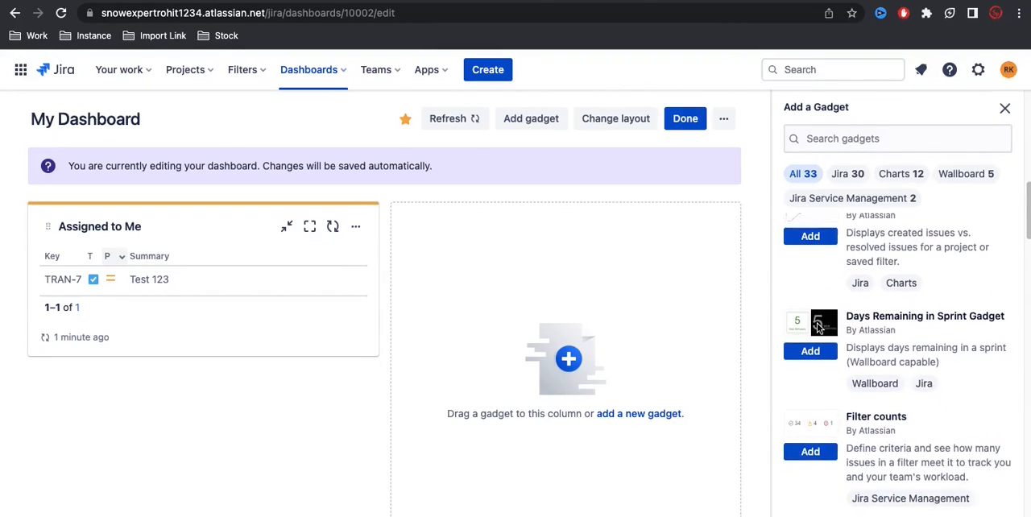
pyautogui.scroll(-2, 817, 329)
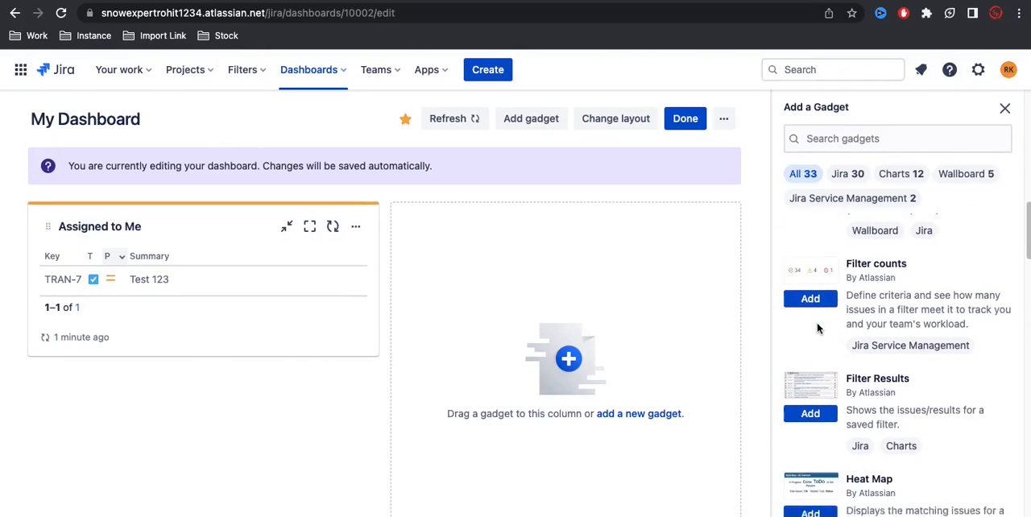
pyautogui.scroll(-1, 817, 328)
pyautogui.click(814, 372)
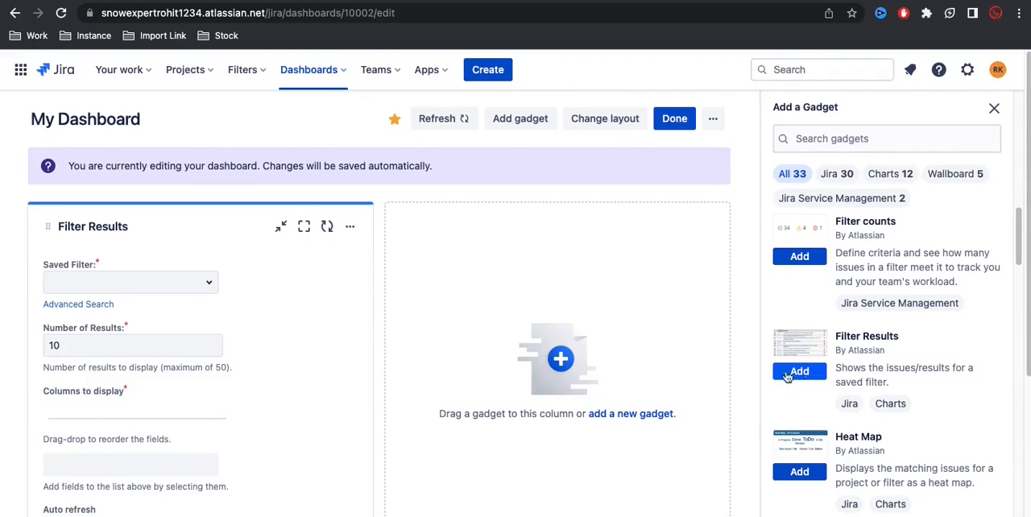
pyautogui.click(212, 286)
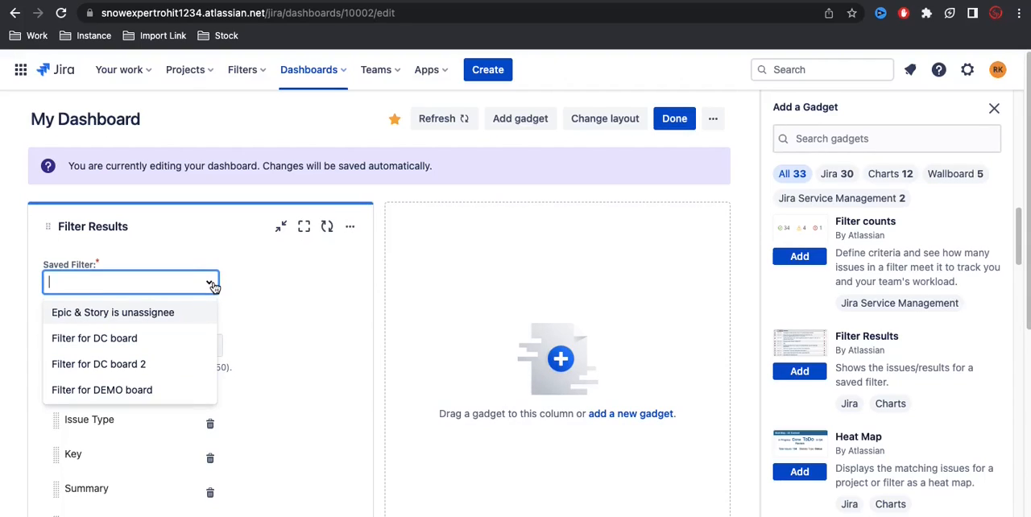
pyautogui.click(146, 314)
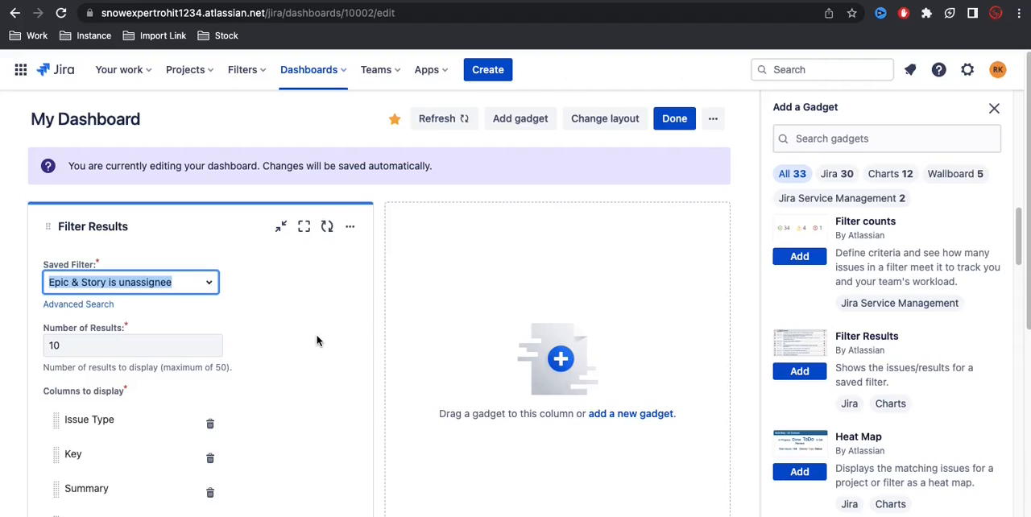
# Step: Put Key ahead of Issue Type in the Filter Results columns, save, and move the gadget to the dashboard's empty second column
pyautogui.scroll(-2, 317, 340)
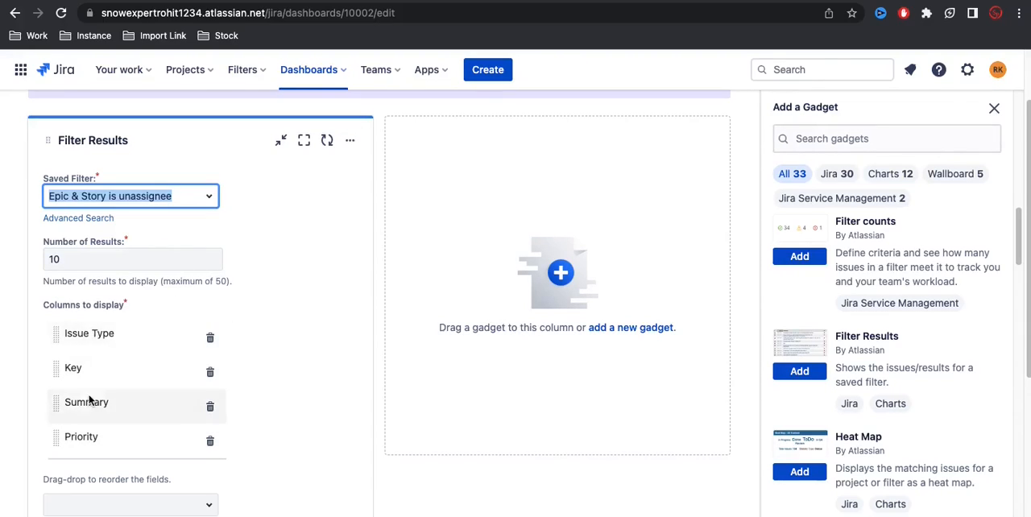
pyautogui.moveTo(58, 334); pyautogui.dragTo(56, 368)
pyautogui.scroll(-3, 290, 465)
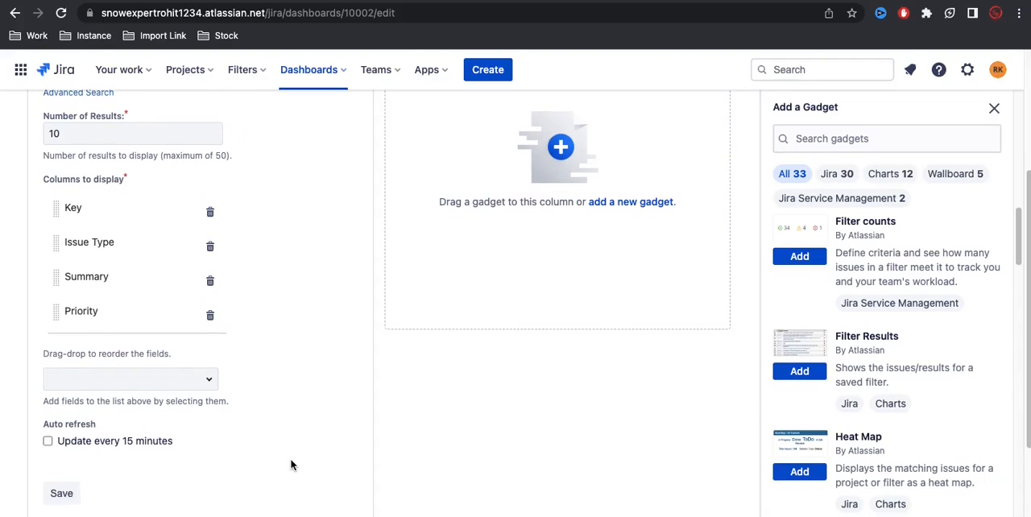
pyautogui.click(63, 495)
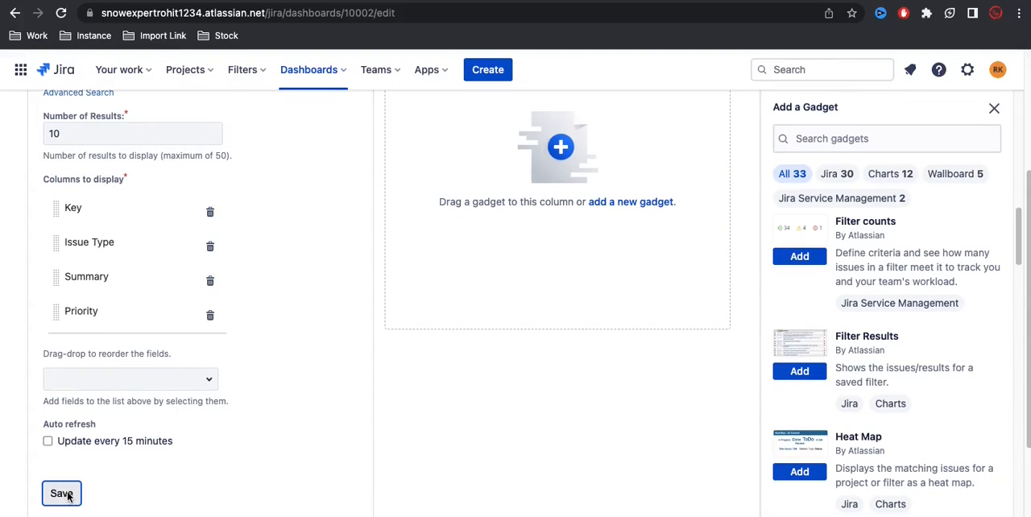
pyautogui.scroll(1, 261, 282)
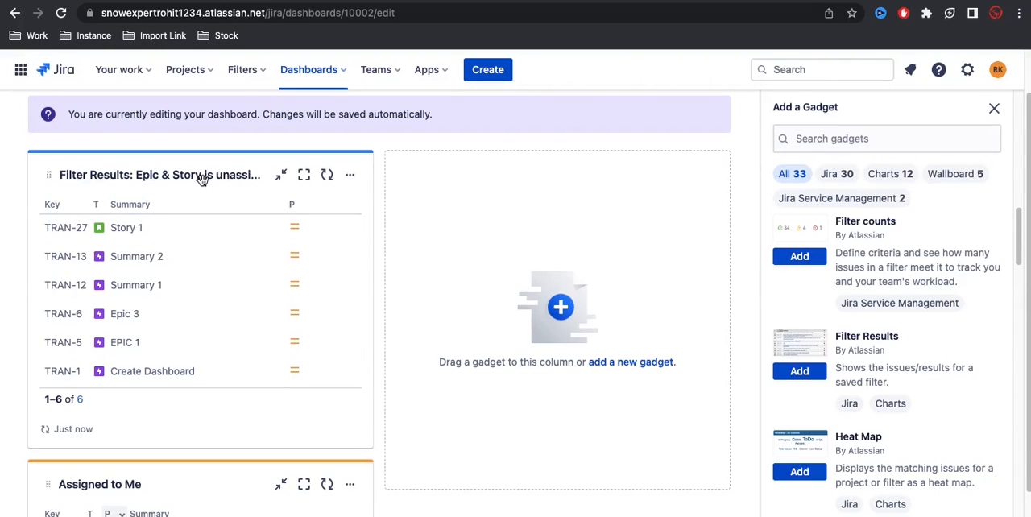
pyautogui.moveTo(132, 177); pyautogui.dragTo(457, 189)
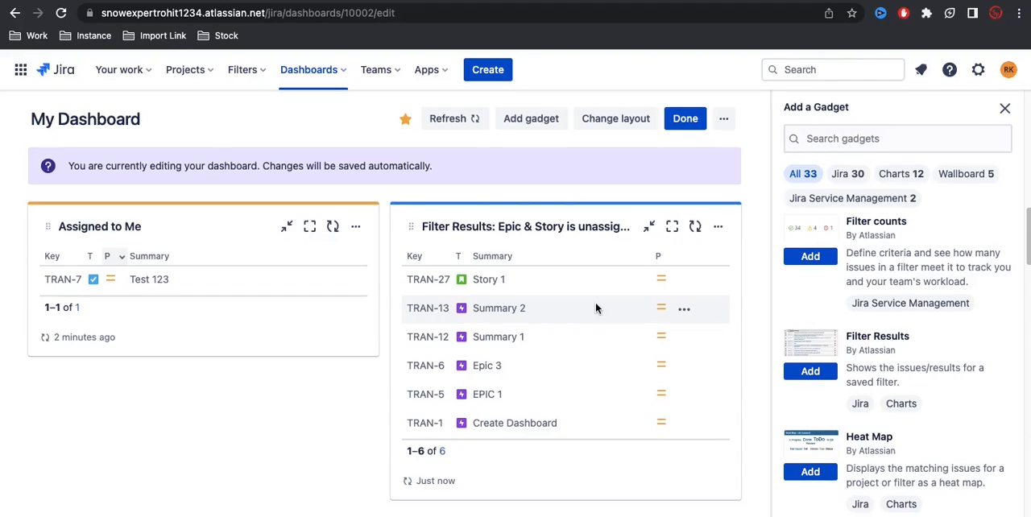
# Step: Find the Pie Chart gadget in the gadget list and add it to My Dashboard
pyautogui.scroll(-2, 948, 374)
pyautogui.scroll(-5, 948, 374)
pyautogui.scroll(-5, 949, 373)
pyautogui.scroll(-3, 949, 373)
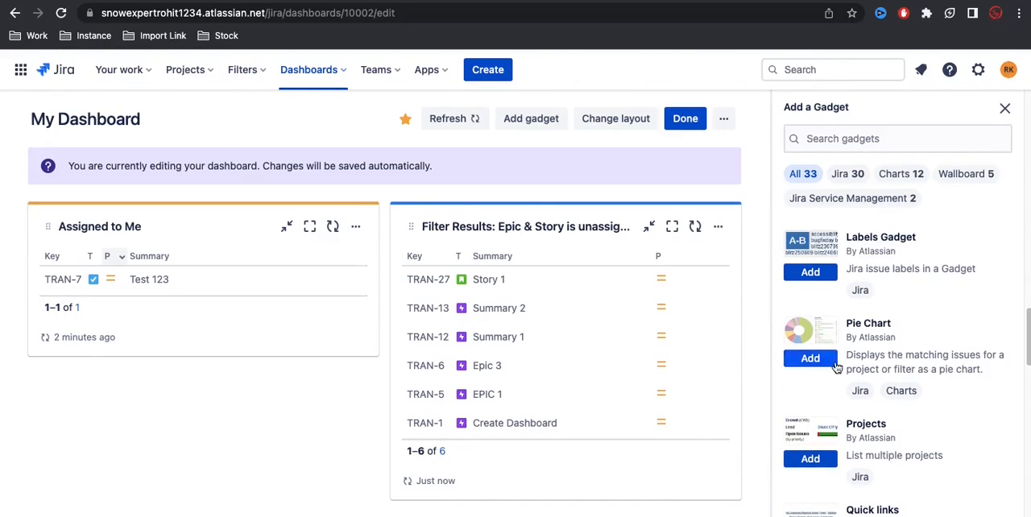
pyautogui.click(823, 364)
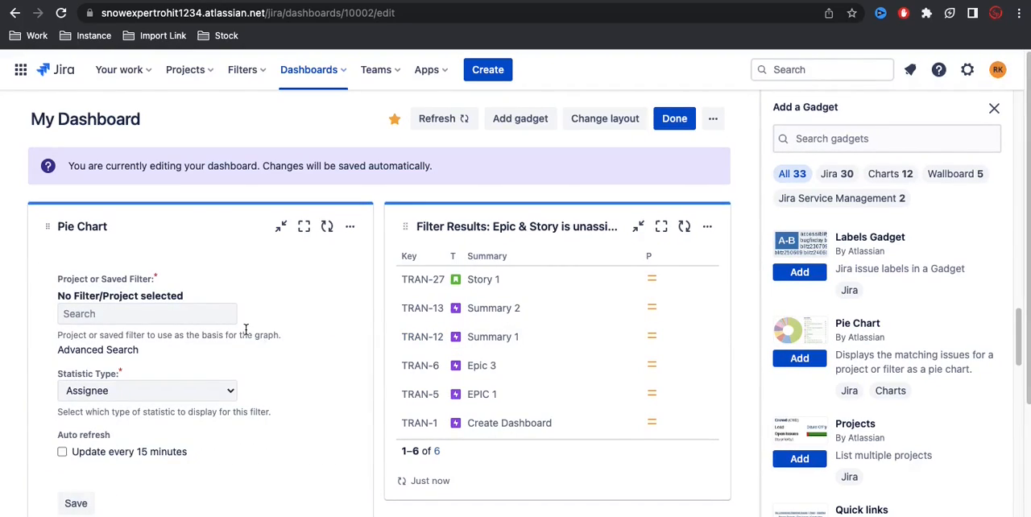
# Step: Set the Training project as the data source of the Pie Chart gadget
pyautogui.click(107, 315)
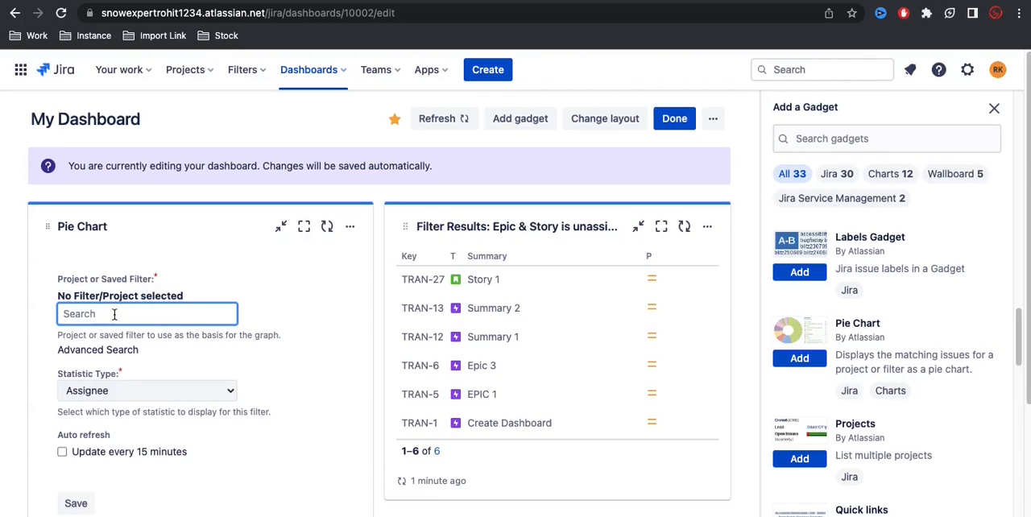
pyautogui.write('D')
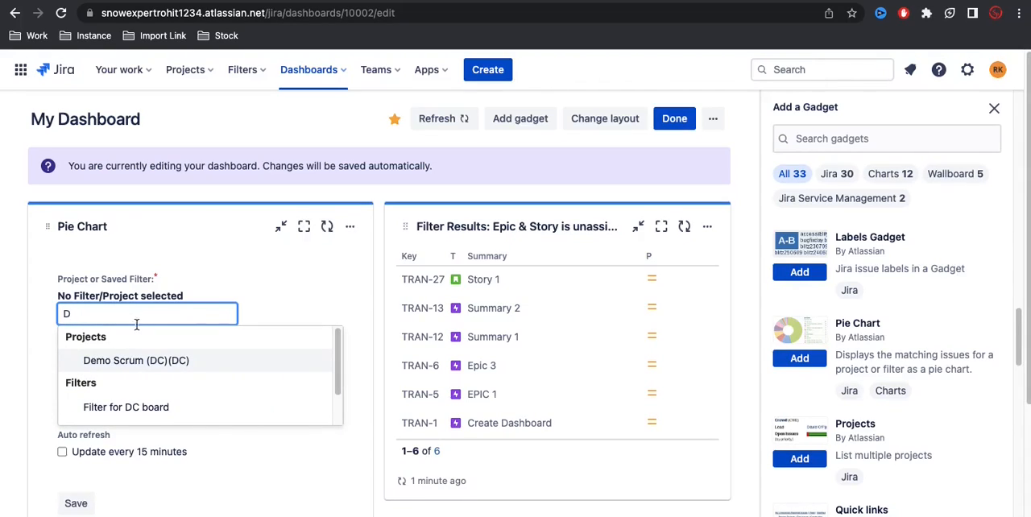
pyautogui.press('BackSpace')
pyautogui.write('Tr')
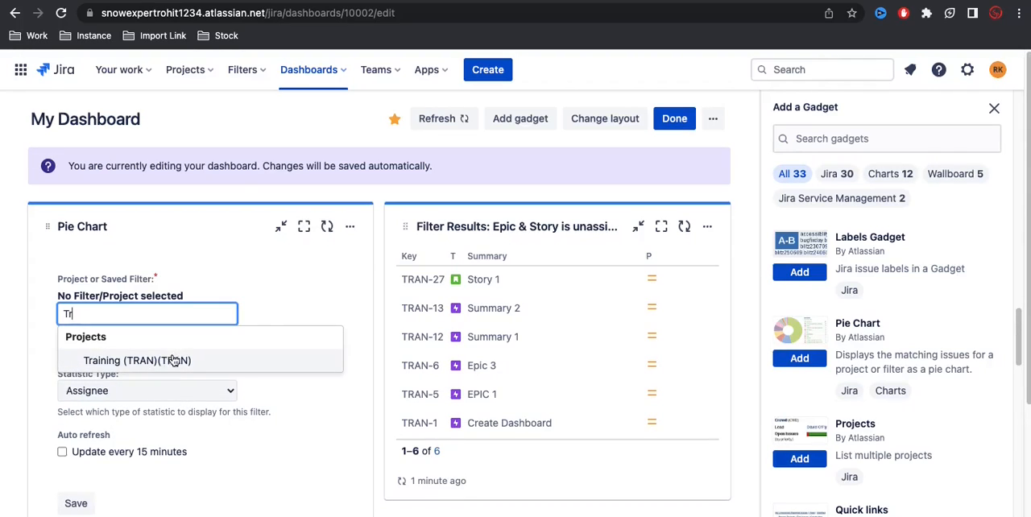
pyautogui.click(173, 362)
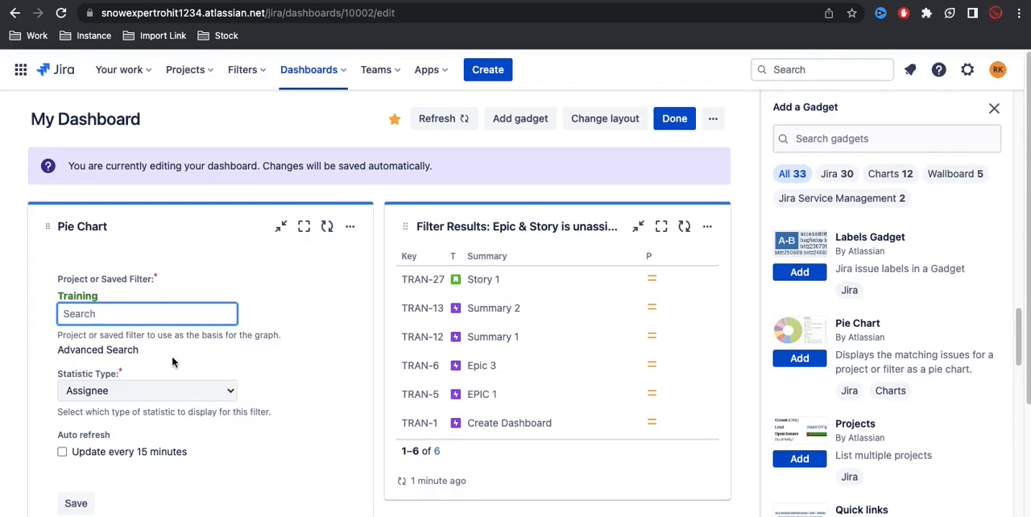
# Step: Set the Pie Chart's statistic type to Issue Type and save the gadget configuration
pyautogui.scroll(-1, 258, 359)
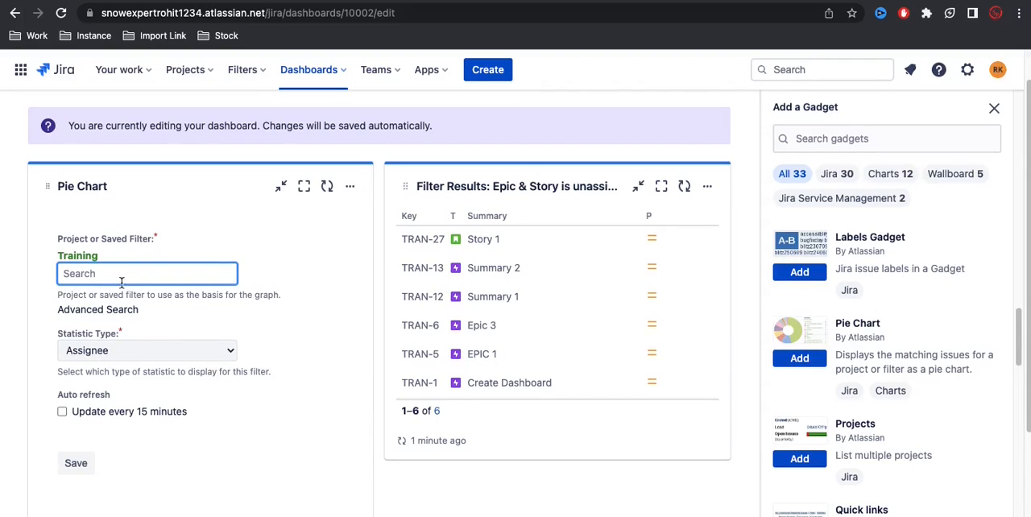
pyautogui.click(188, 345)
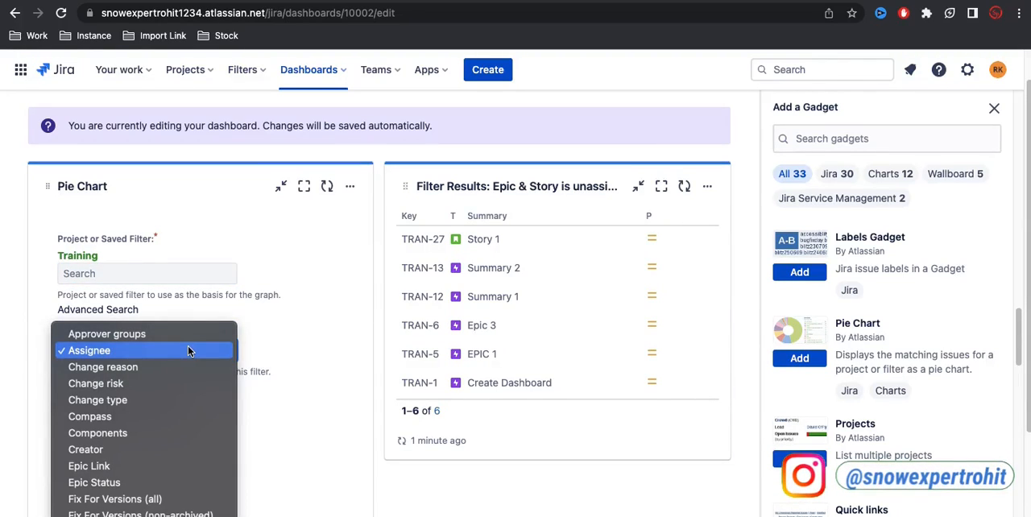
pyautogui.press('Return')
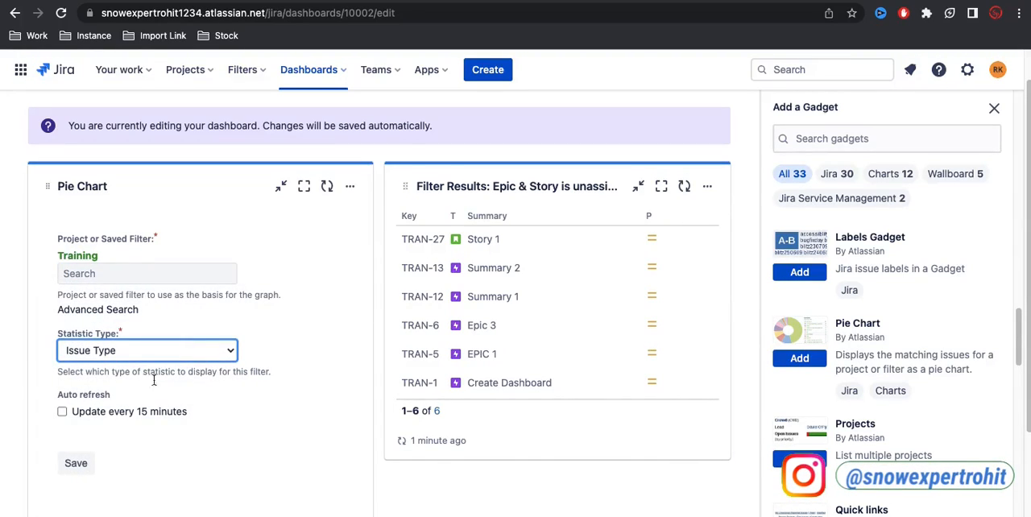
pyautogui.scroll(-1, 157, 427)
pyautogui.click(70, 430)
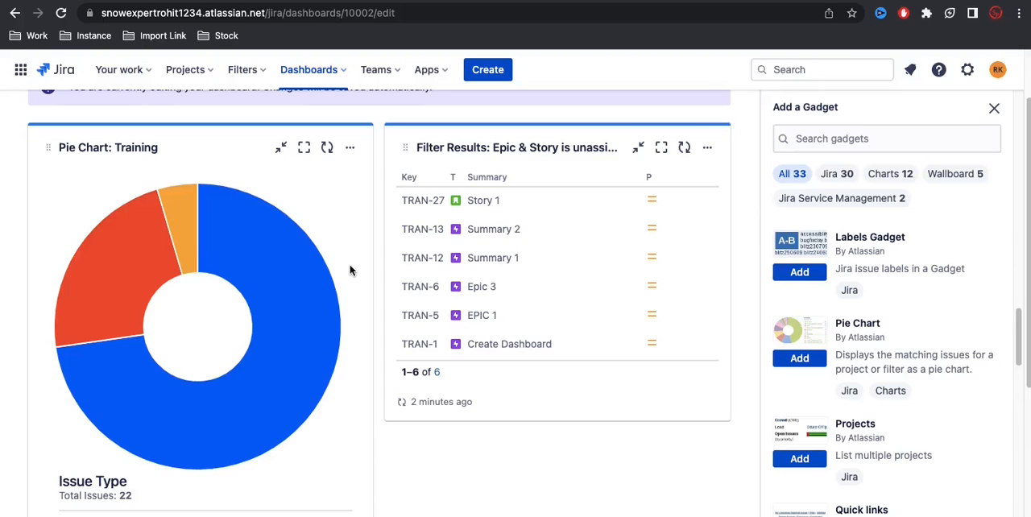
# Step: Check the Pie Chart's issue type breakdown and finish editing My Dashboard
pyautogui.scroll(-1, 350, 270)
pyautogui.scroll(-2, 350, 270)
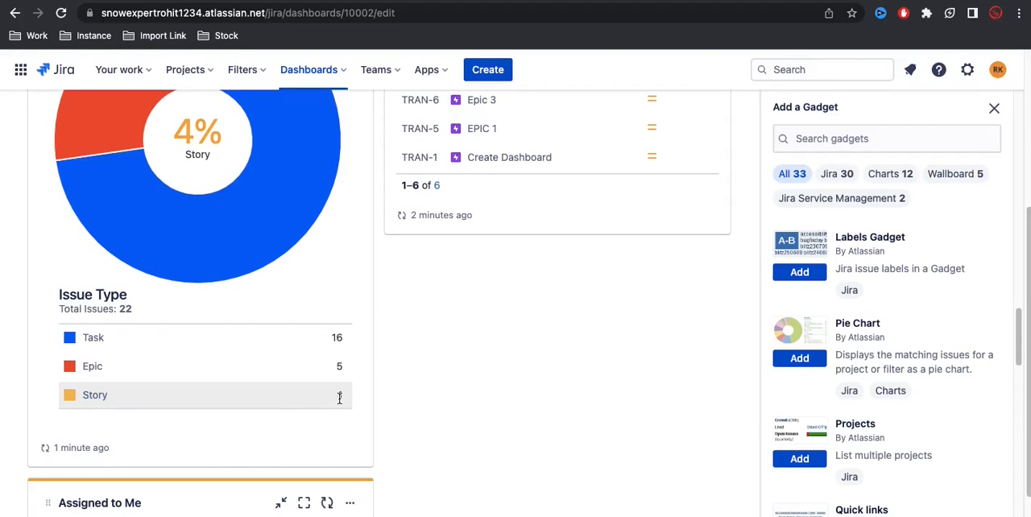
pyautogui.scroll(4, 339, 398)
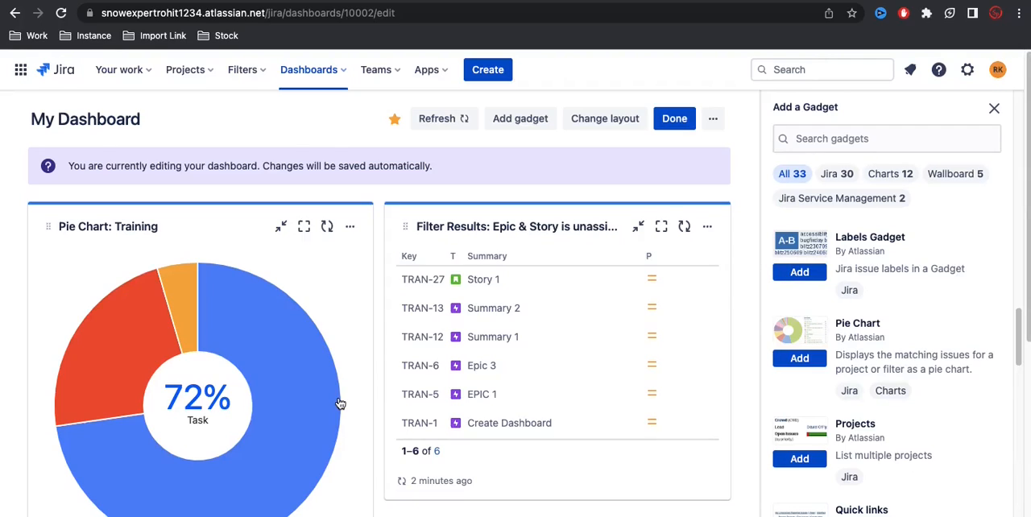
pyautogui.click(994, 108)
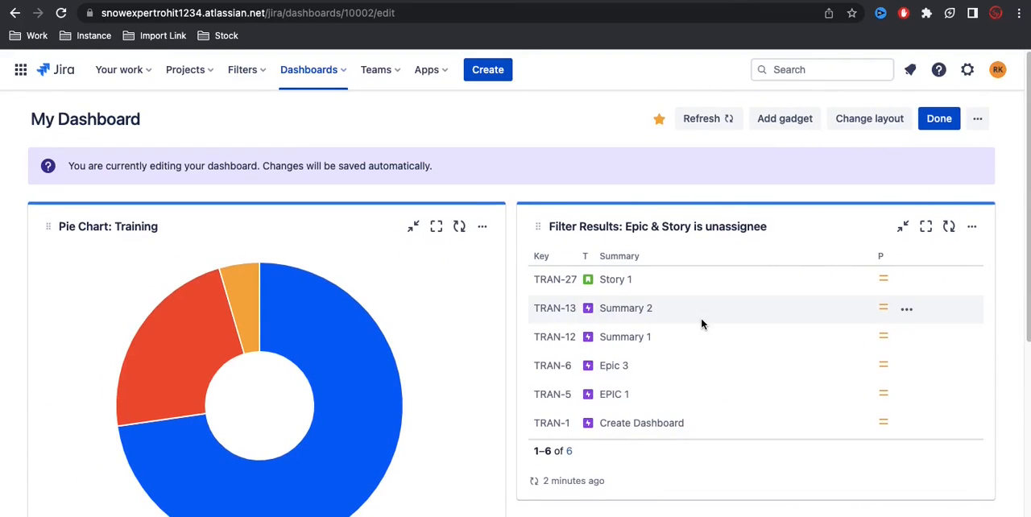
pyautogui.scroll(-5, 701, 323)
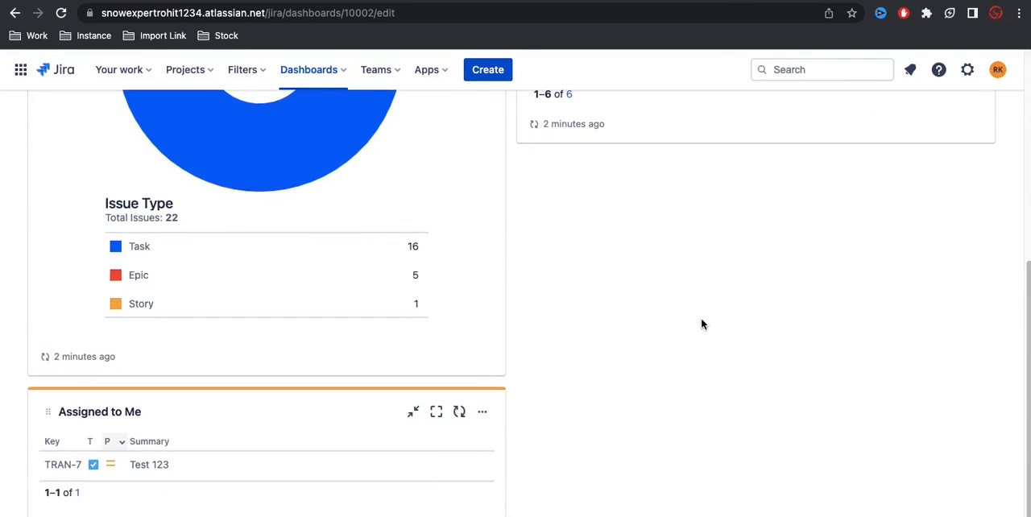
pyautogui.scroll(5, 701, 322)
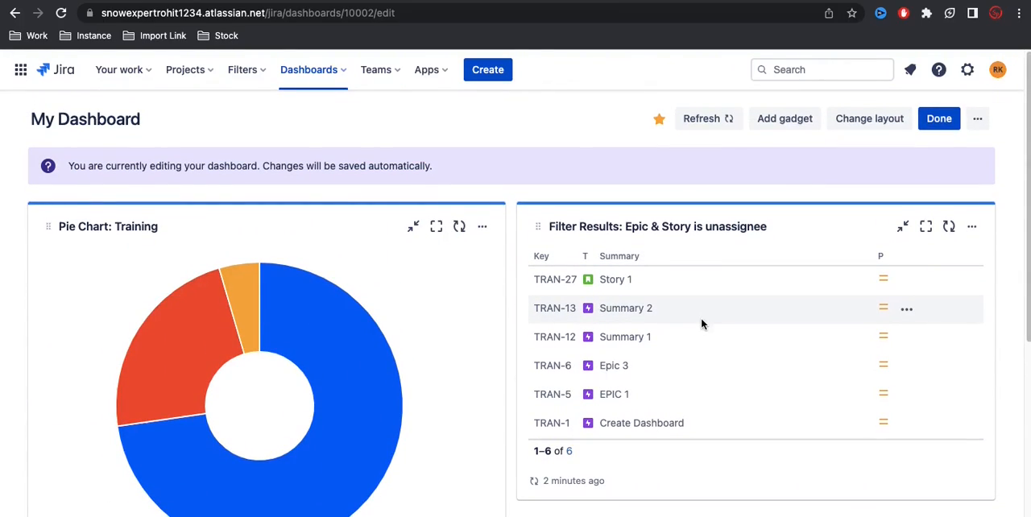
pyautogui.click(939, 119)
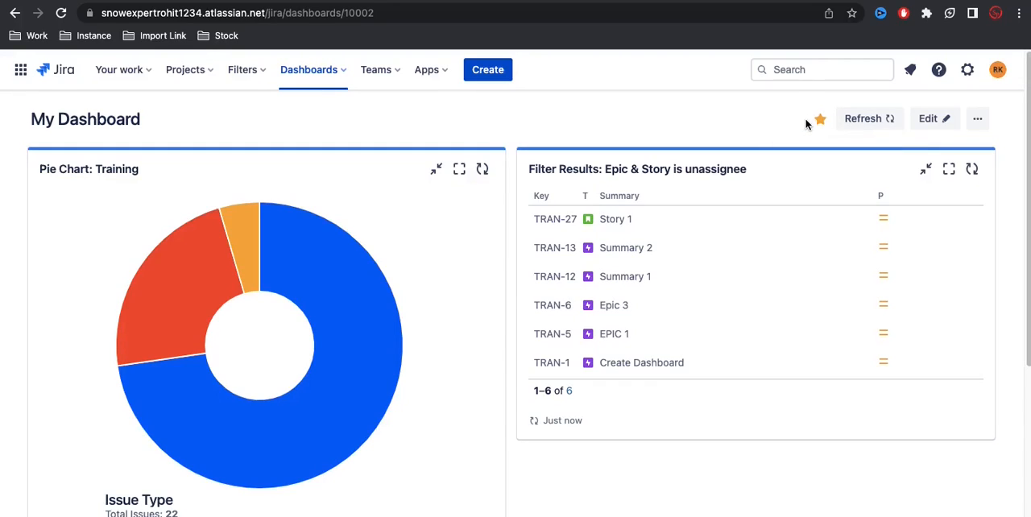
# Step: Visit the Training project's board from the recent projects and return to the starred My Dashboard
pyautogui.click(67, 73)
pyautogui.click(115, 71)
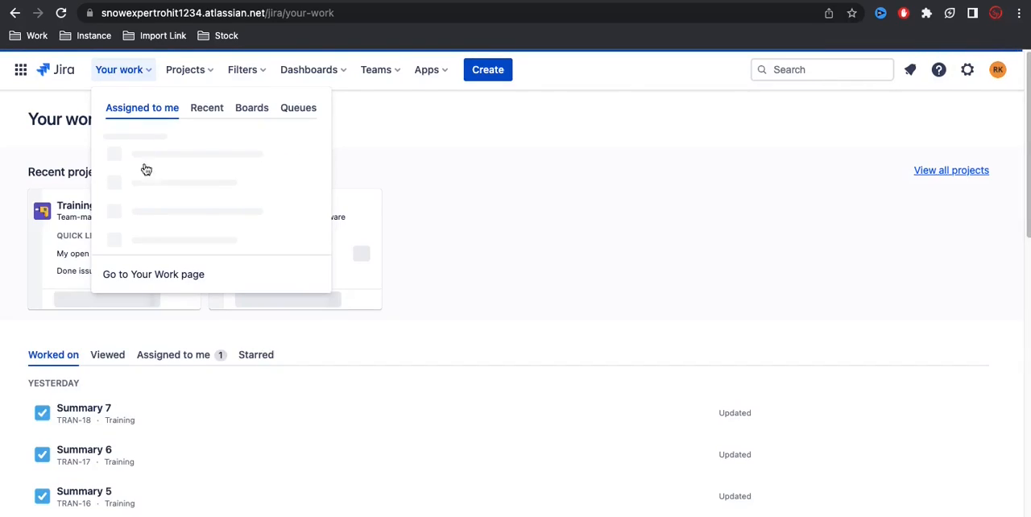
pyautogui.click(178, 77)
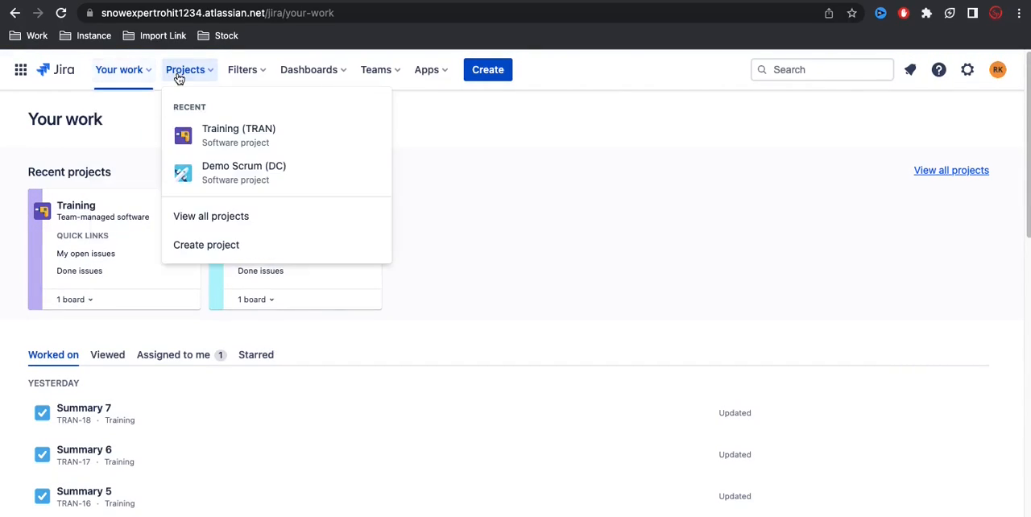
pyautogui.click(225, 153)
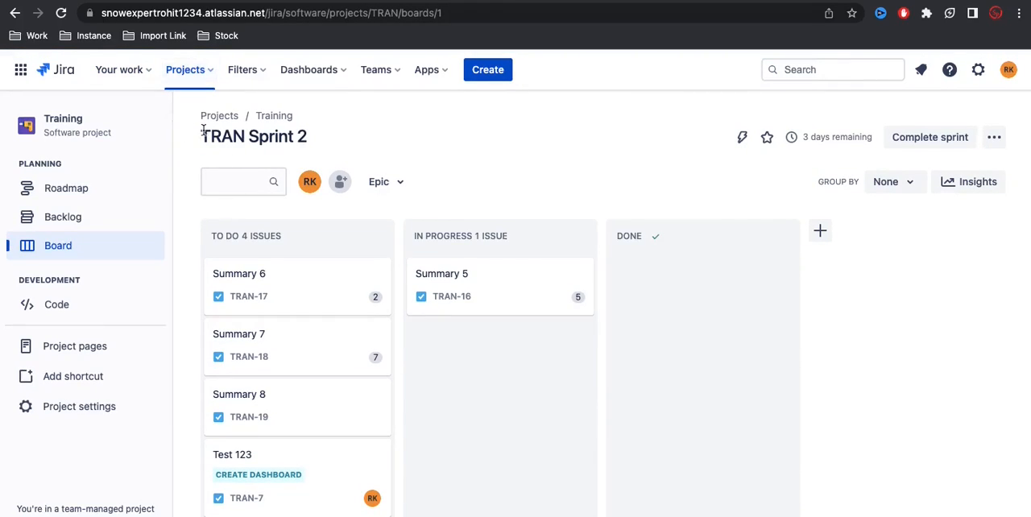
pyautogui.click(330, 71)
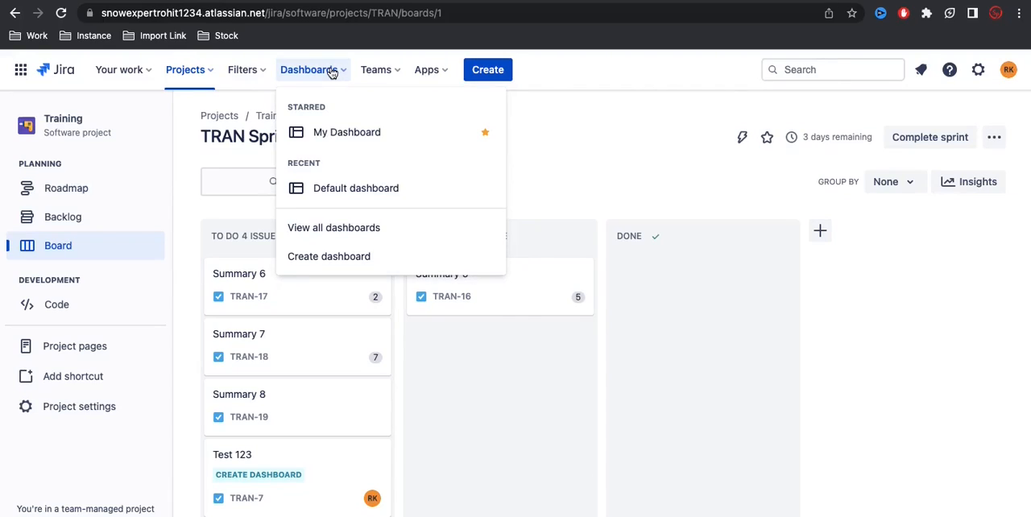
pyautogui.click(352, 131)
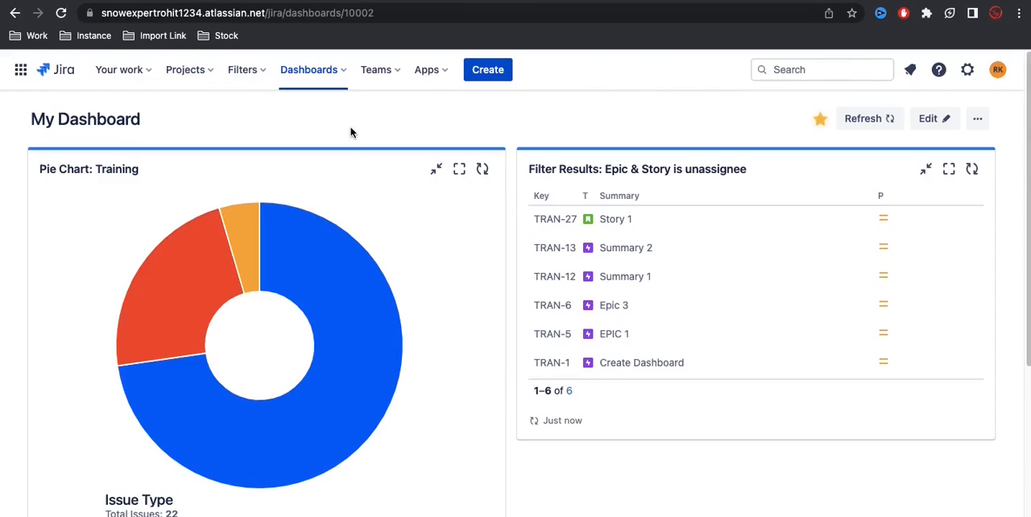
# Step: Review the Pie Chart, Filter Results and Assigned to Me gadgets on My Dashboard
pyautogui.scroll(-4, 437, 356)
pyautogui.scroll(5, 437, 357)
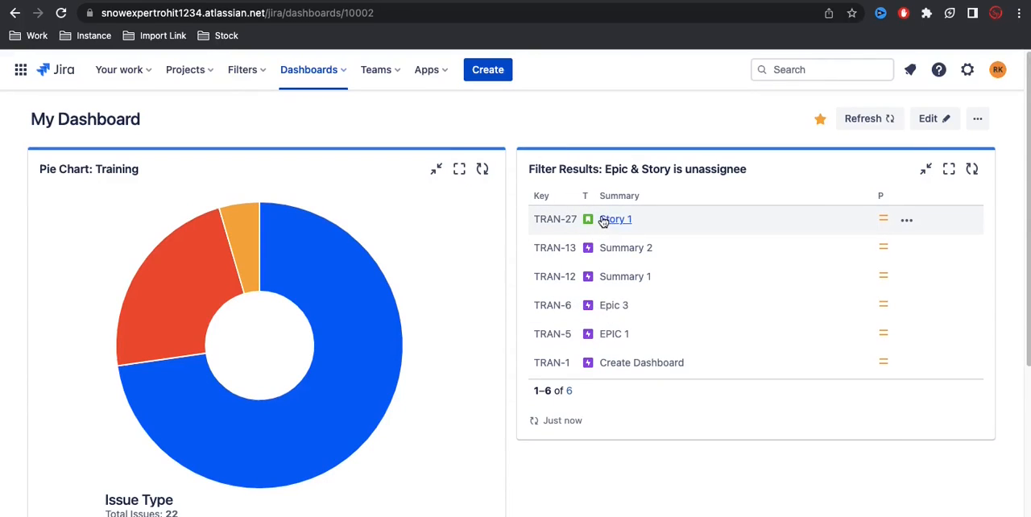
pyautogui.scroll(-3, 188, 388)
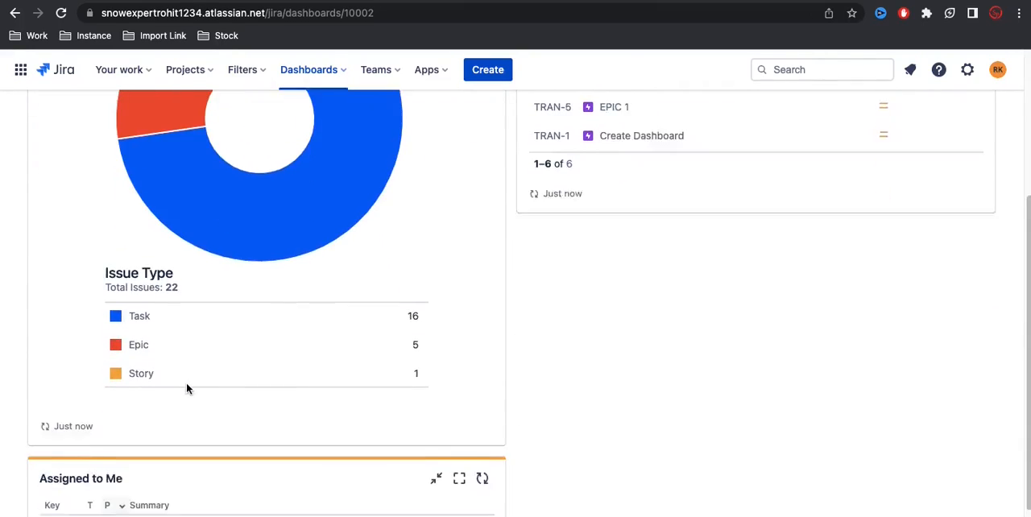
pyautogui.scroll(-2, 186, 388)
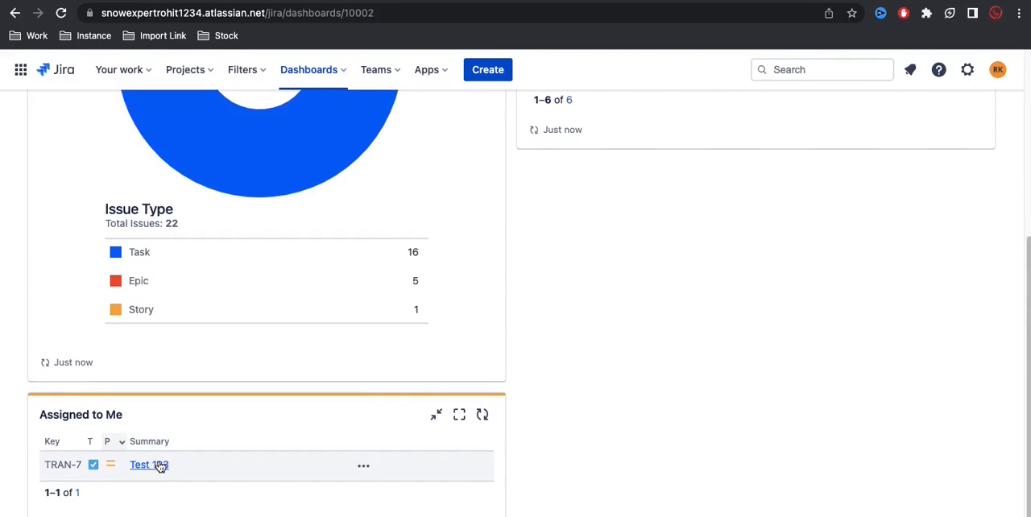
pyautogui.scroll(5, 480, 326)
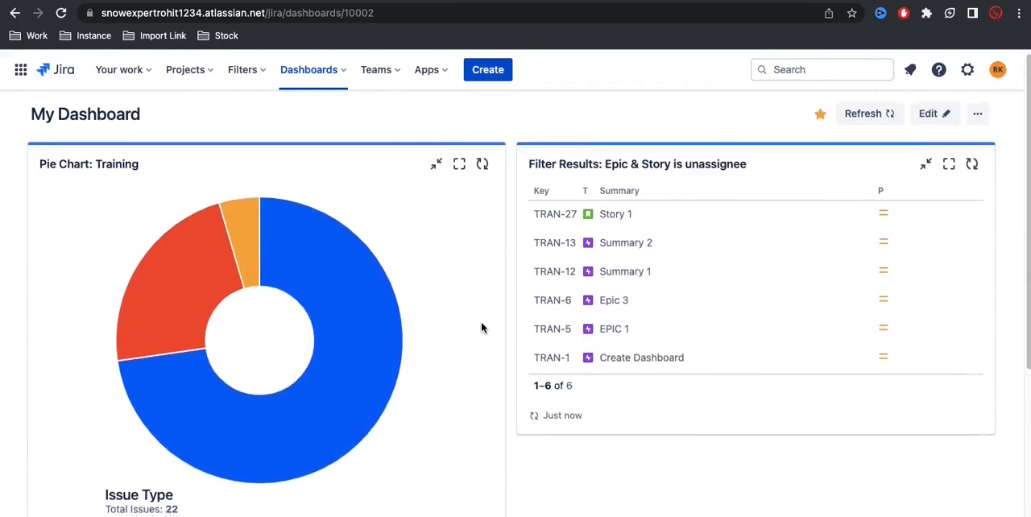
# Step: View the Test 123 issue from the Assigned to Me gadget and return to My Dashboard
pyautogui.scroll(-5, 204, 410)
pyautogui.click(149, 466)
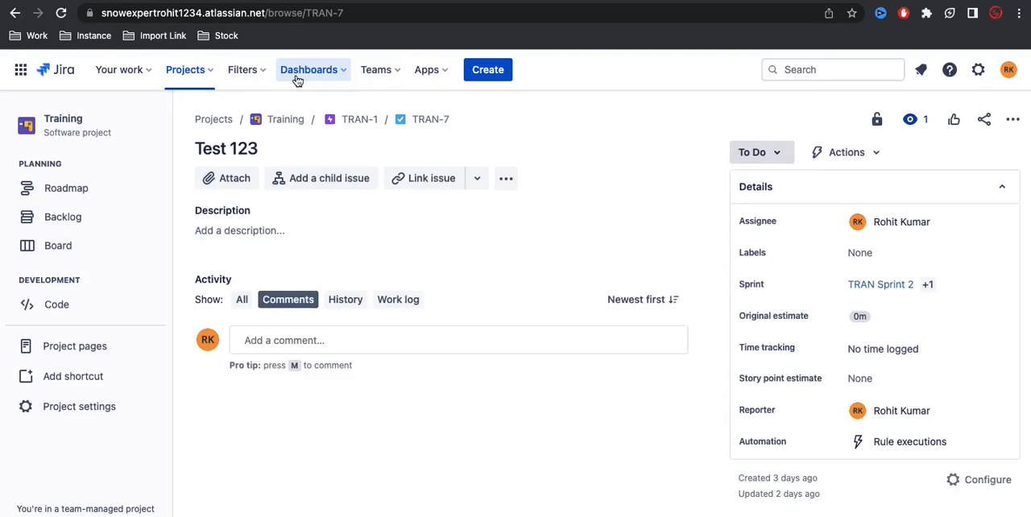
pyautogui.click(297, 72)
pyautogui.click(323, 132)
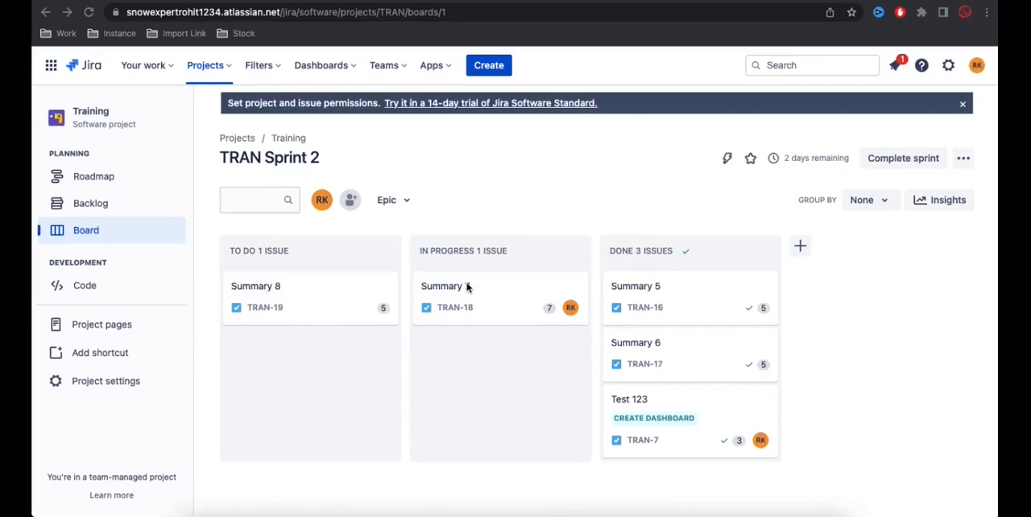
# Step: Enable the Reports feature in the Training project's settings and return to the project's backlog
pyautogui.click(114, 209)
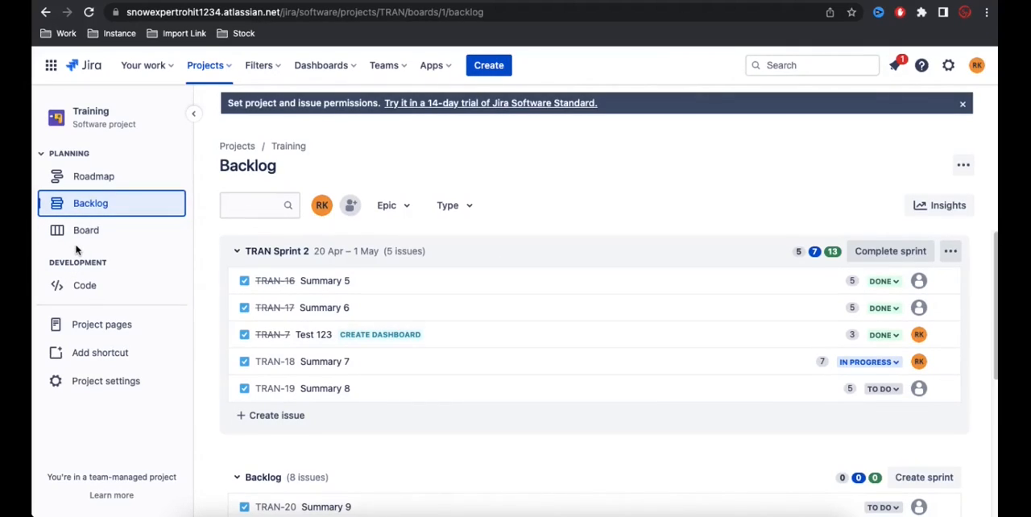
pyautogui.click(104, 385)
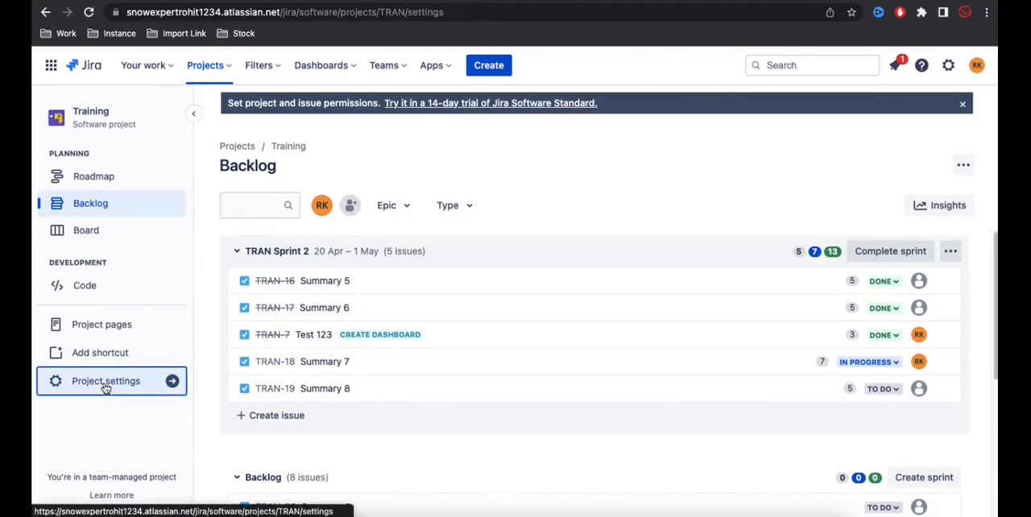
pyautogui.click(89, 336)
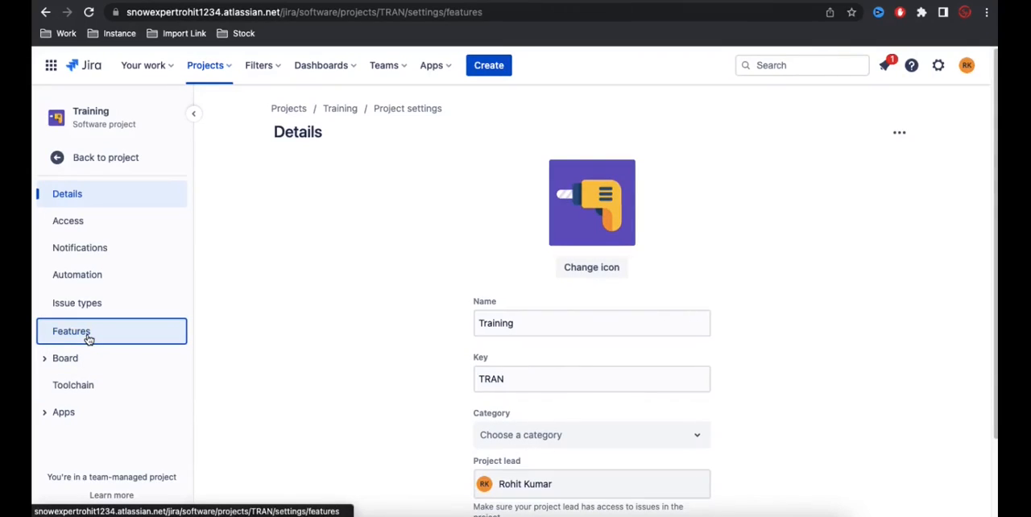
pyautogui.scroll(-3, 559, 402)
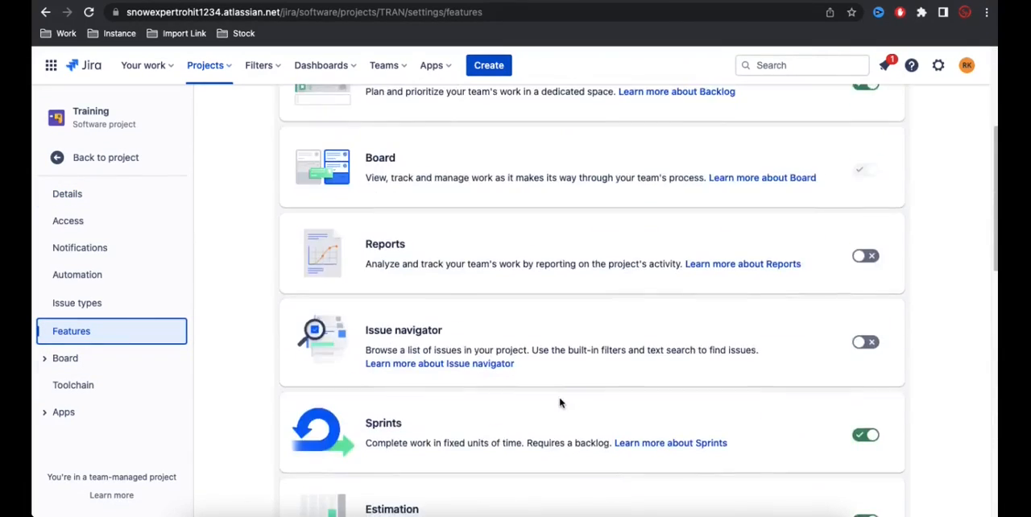
pyautogui.click(870, 254)
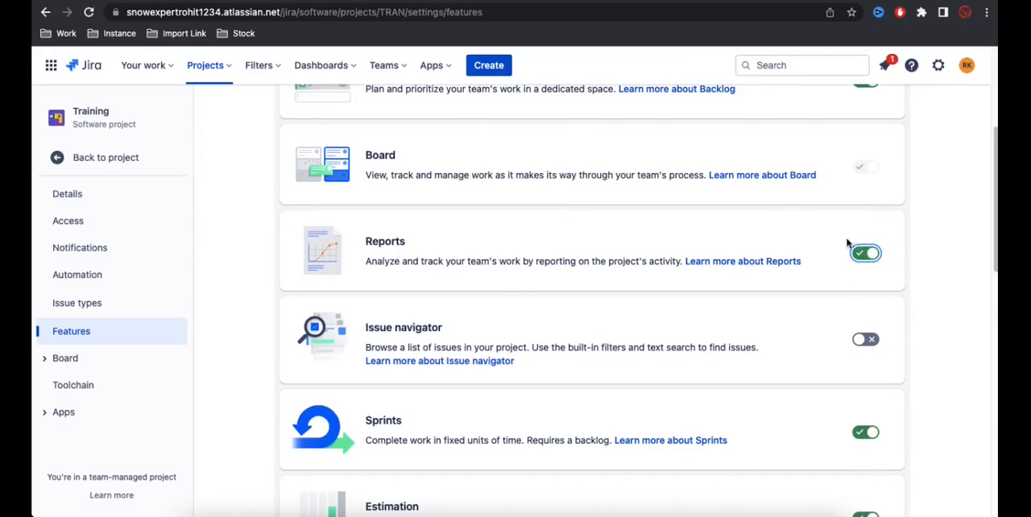
pyautogui.click(149, 160)
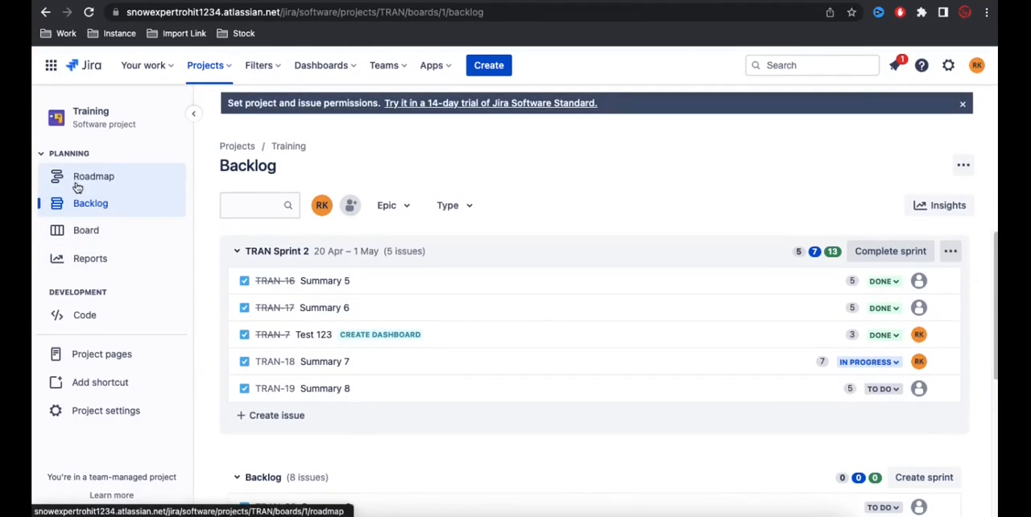
# Step: Look over the report types in the Training project's reports overview and return to the project
pyautogui.click(90, 259)
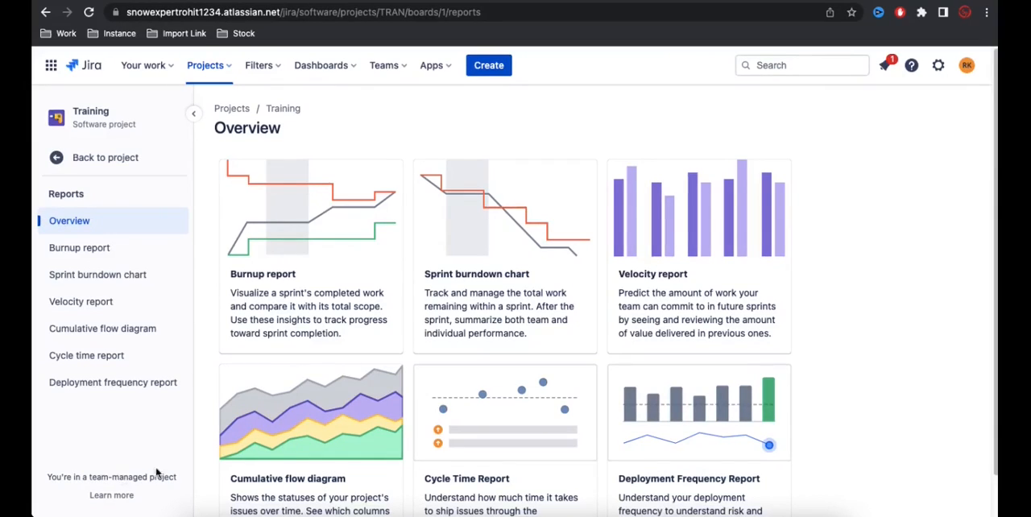
pyautogui.scroll(-1, 405, 383)
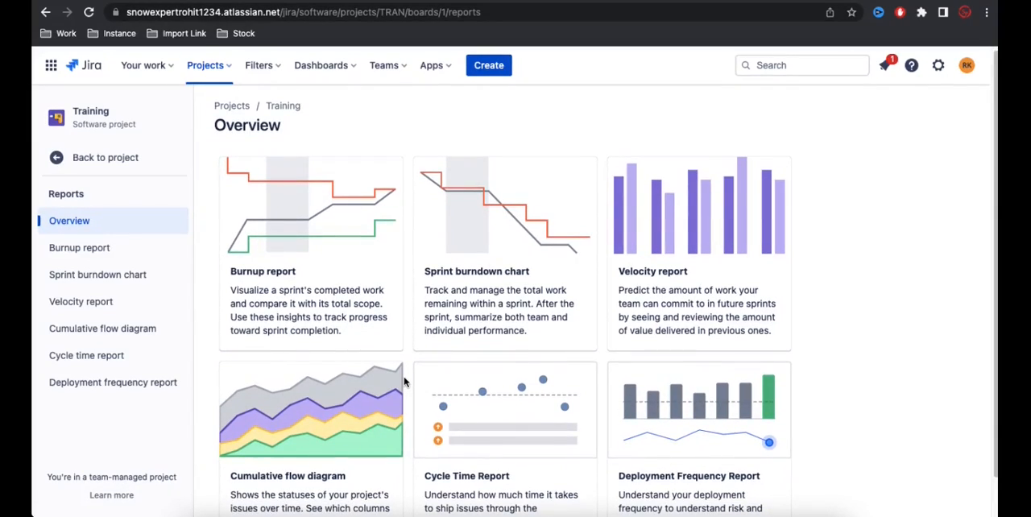
pyautogui.scroll(-1, 405, 382)
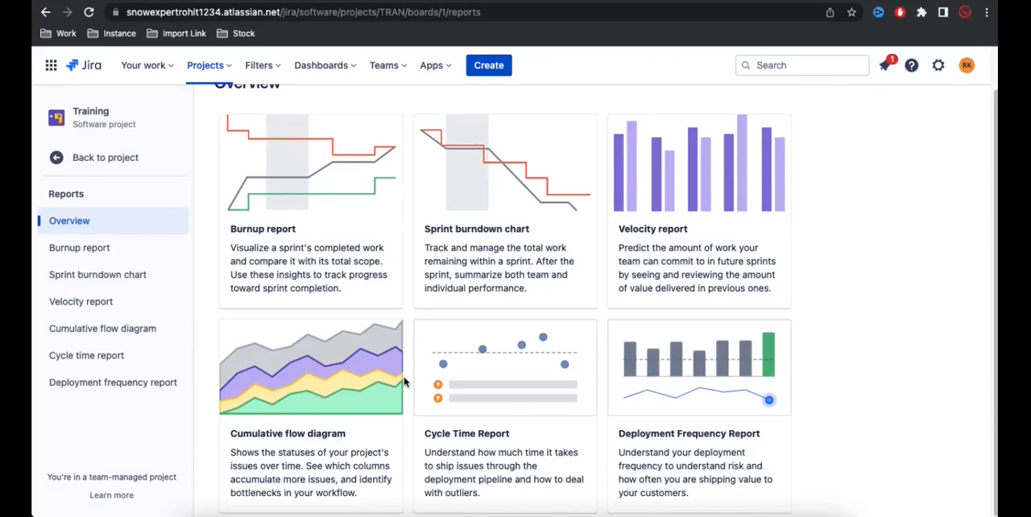
pyautogui.click(136, 161)
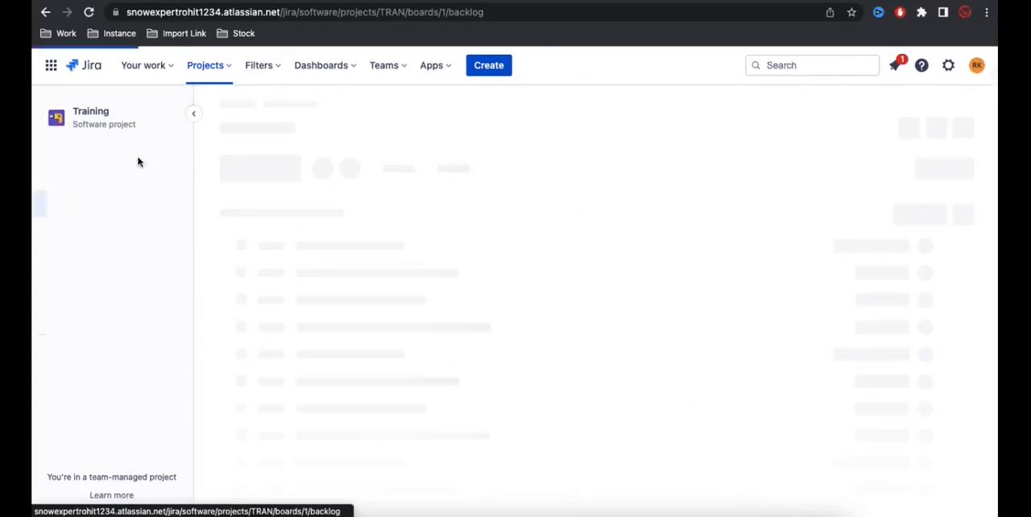
# Step: Show the sprint insights on the Training board and examine the progress of TRAN Sprint 2
pyautogui.click(101, 231)
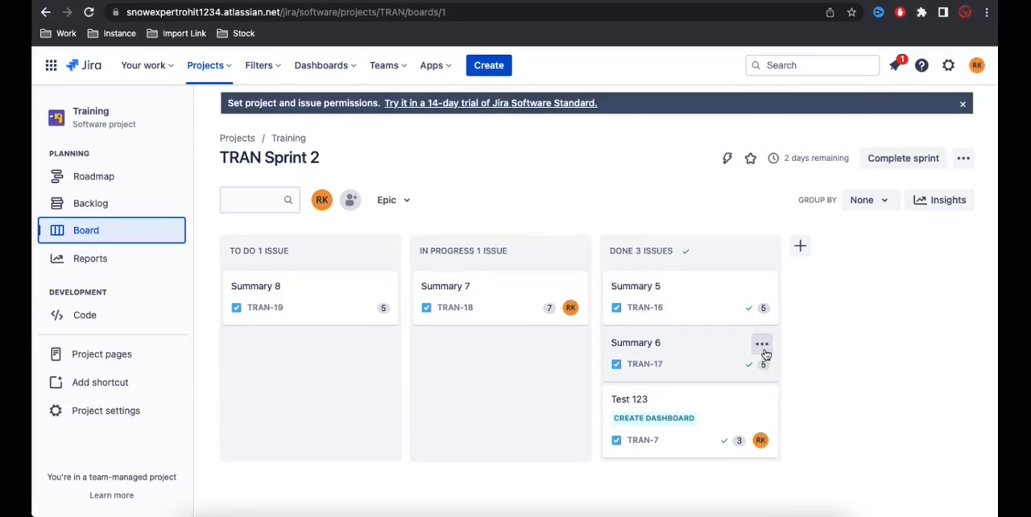
pyautogui.click(947, 205)
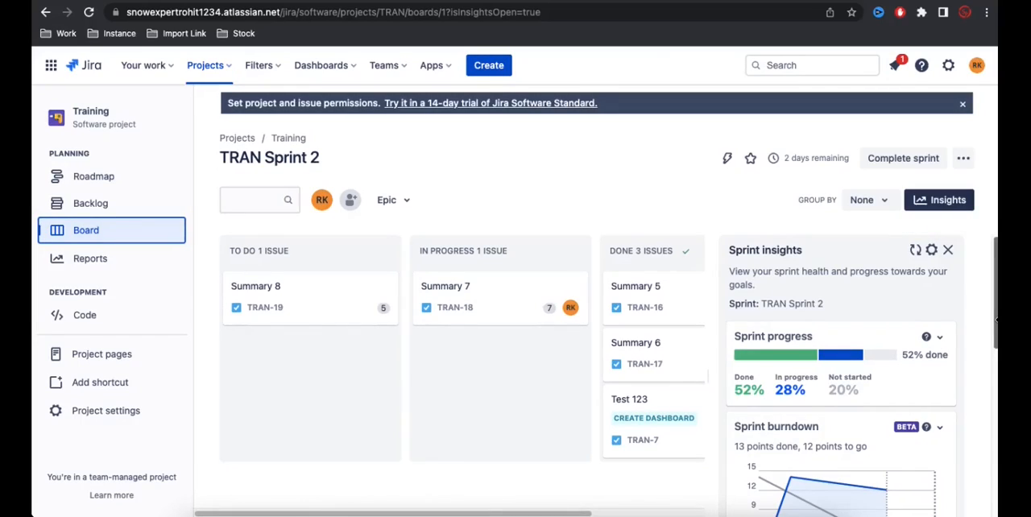
pyautogui.scroll(-1, 997, 320)
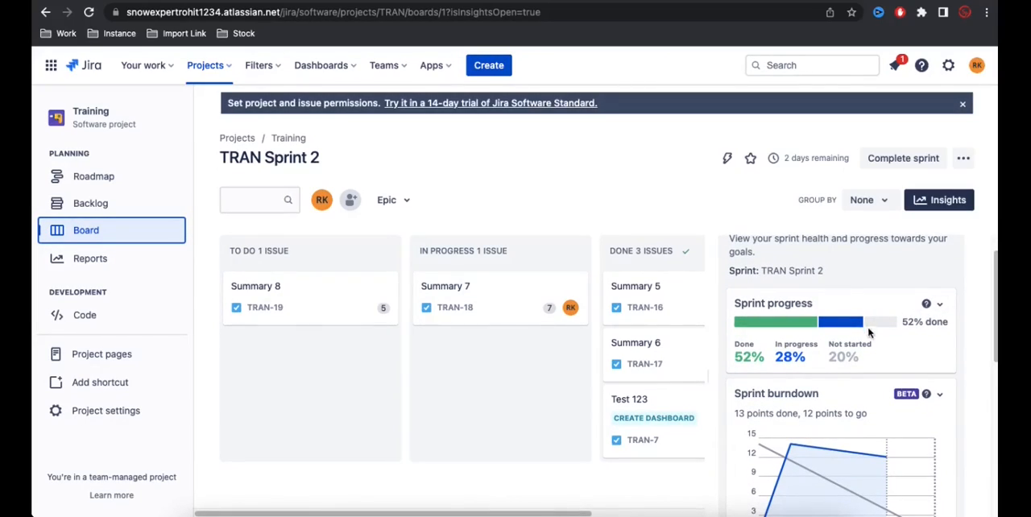
pyautogui.moveTo(891, 329)
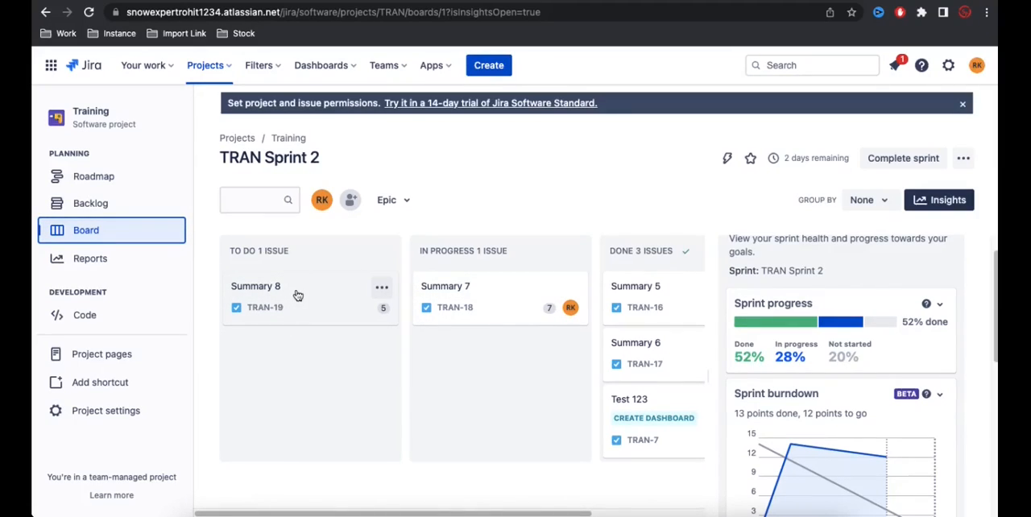
# Step: Examine the data points along the remaining work line of the sprint burndown chart in the insights
pyautogui.scroll(-2, 980, 366)
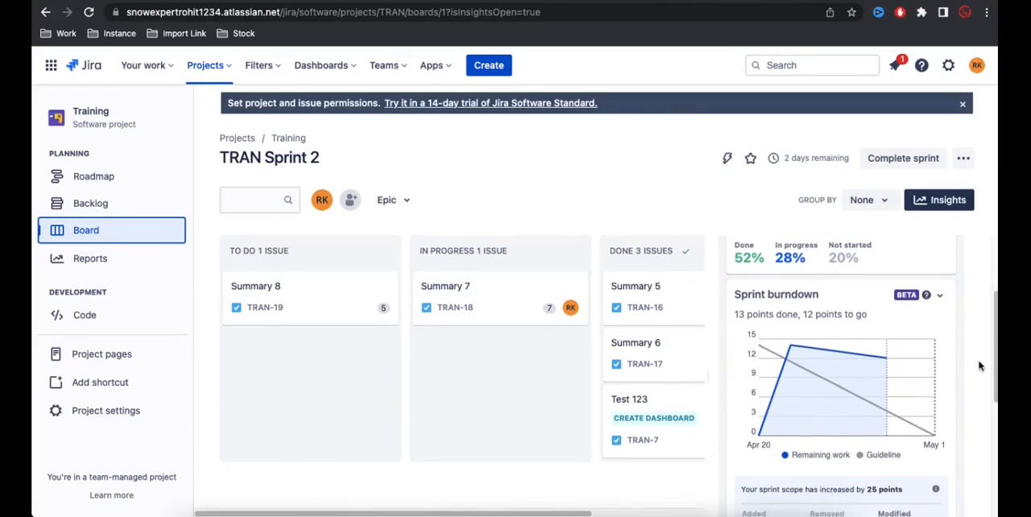
pyautogui.moveTo(802, 337)
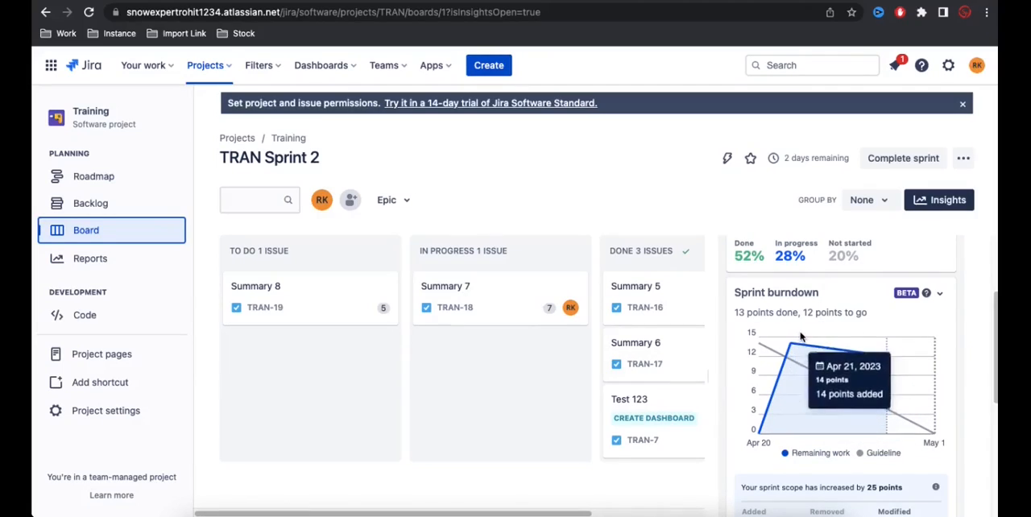
pyautogui.moveTo(861, 351)
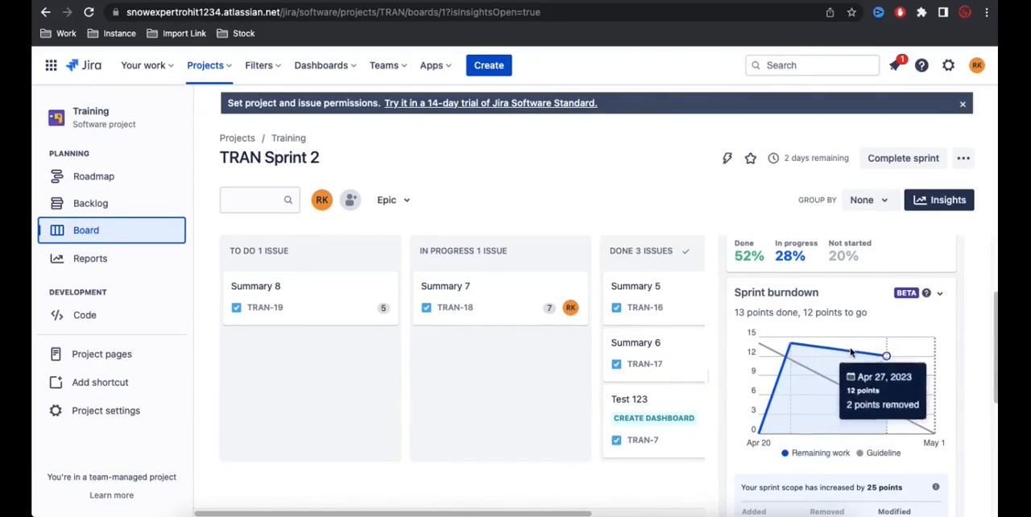
# Step: Review the sprint scope changes, issues for attention and epic progress in the sprint insights
pyautogui.scroll(-2, 958, 369)
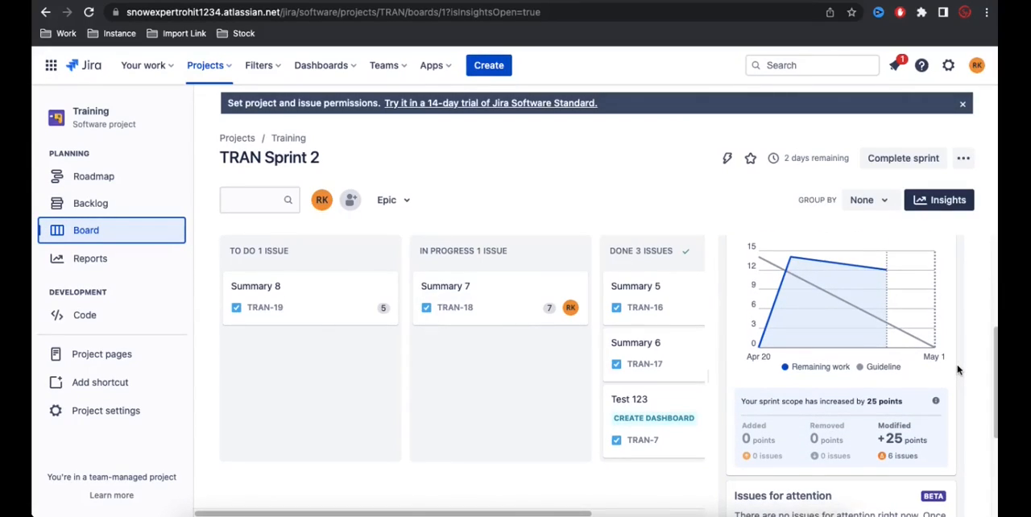
pyautogui.scroll(-1, 958, 369)
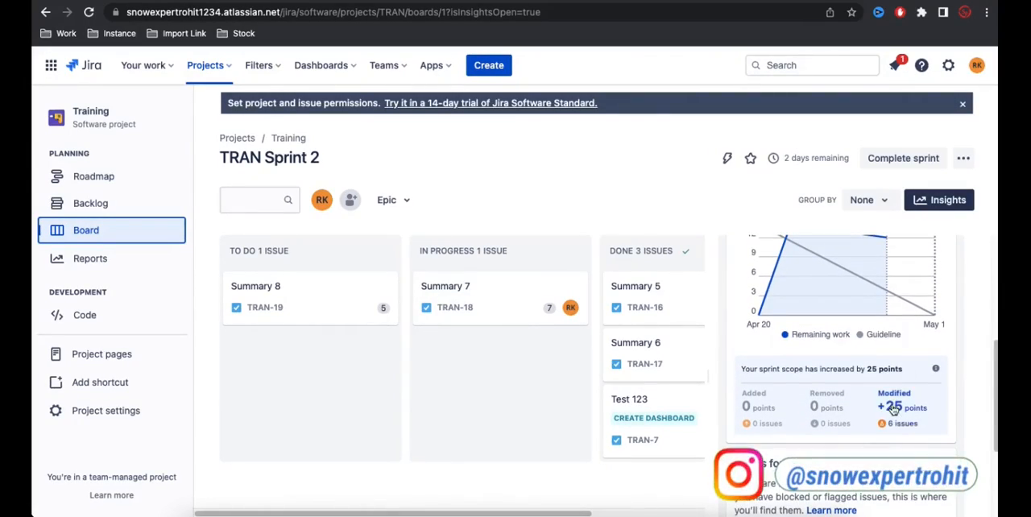
pyautogui.moveTo(901, 427)
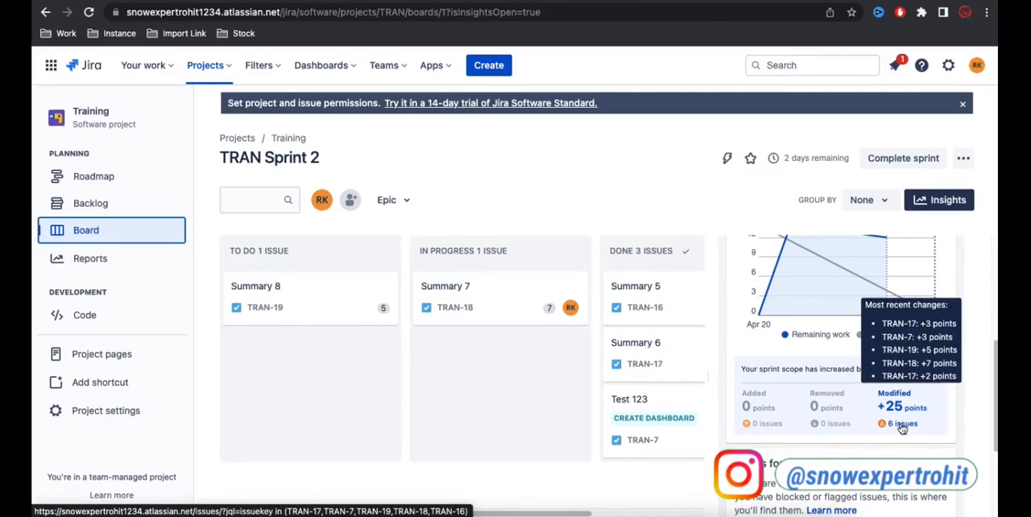
pyautogui.scroll(-1, 957, 389)
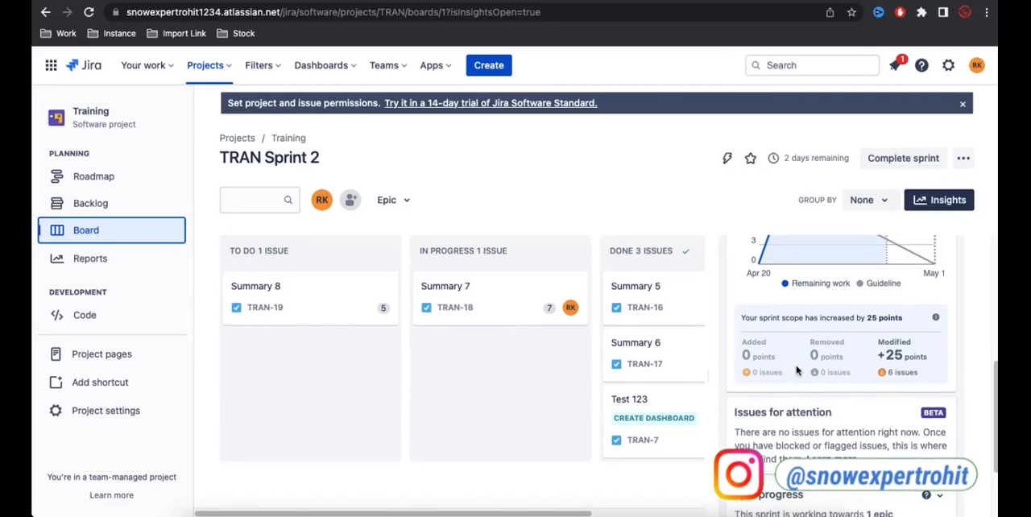
pyautogui.scroll(-1, 796, 366)
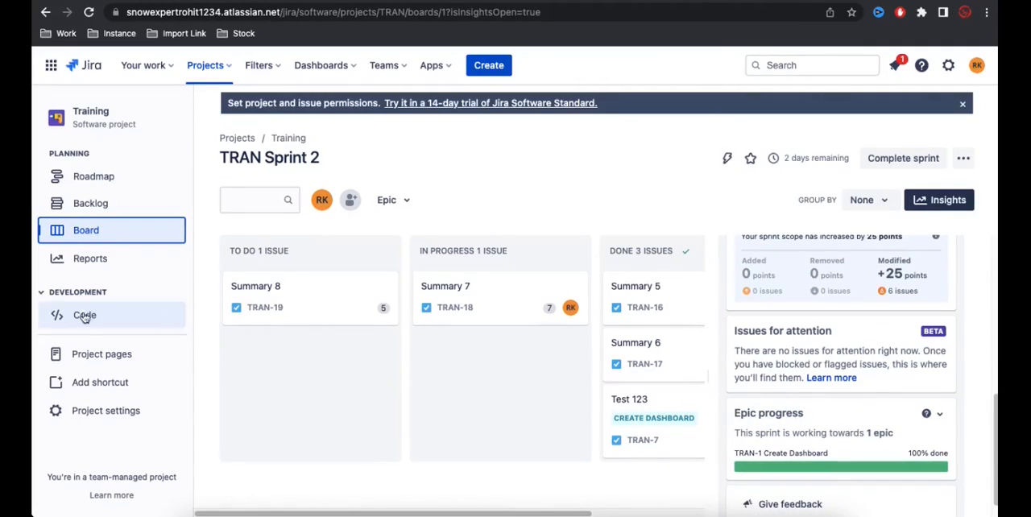
# Step: Open the Training project's Burnup report and examine its chart and the sprints available for selection
pyautogui.click(76, 265)
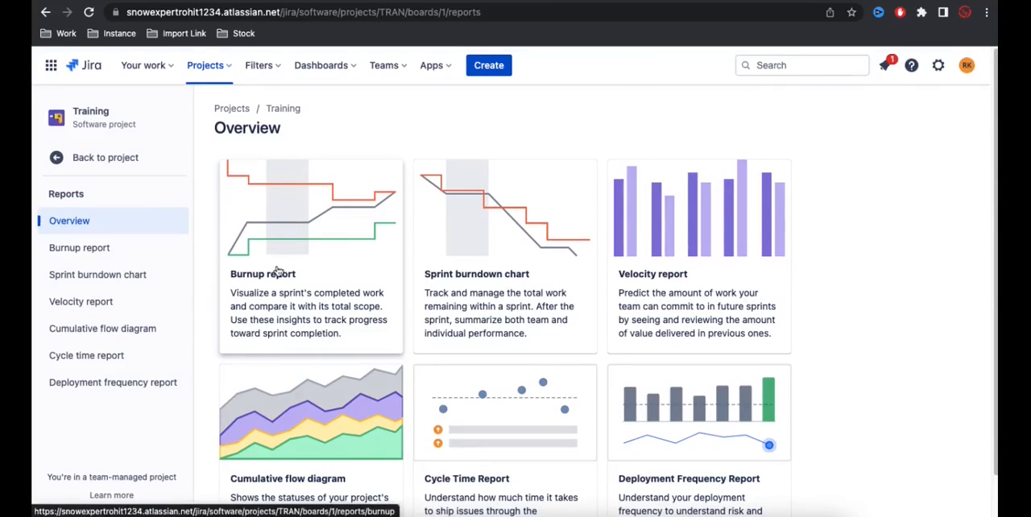
pyautogui.click(312, 233)
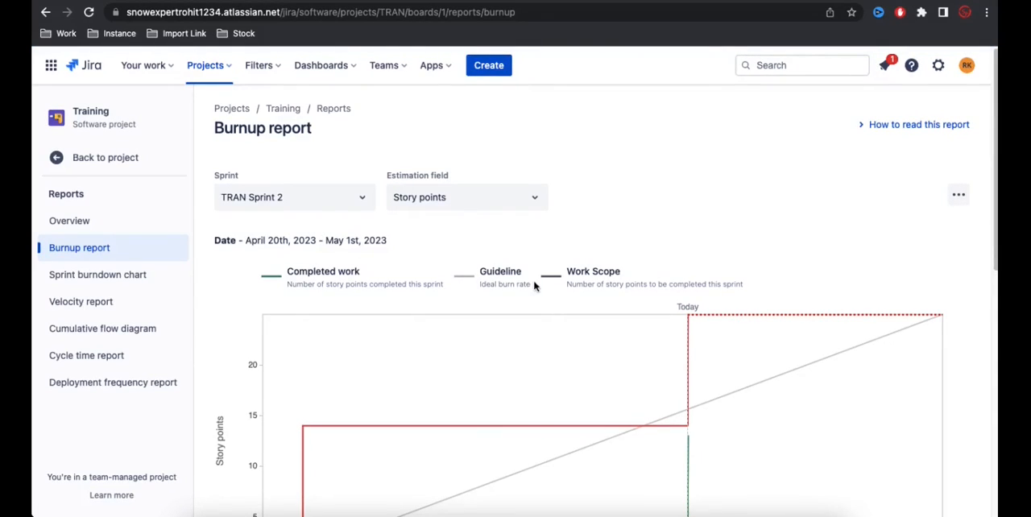
pyautogui.scroll(-4, 802, 209)
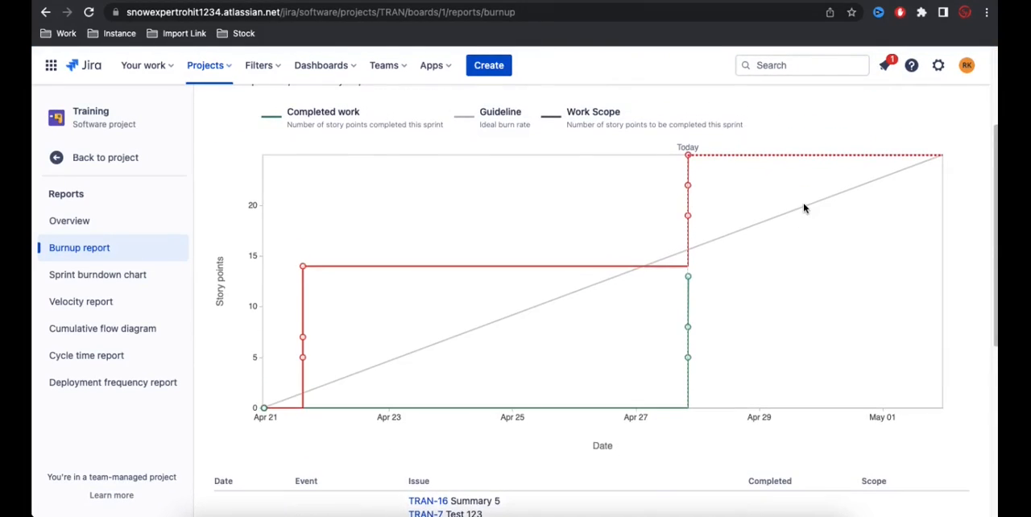
pyautogui.scroll(2, 803, 208)
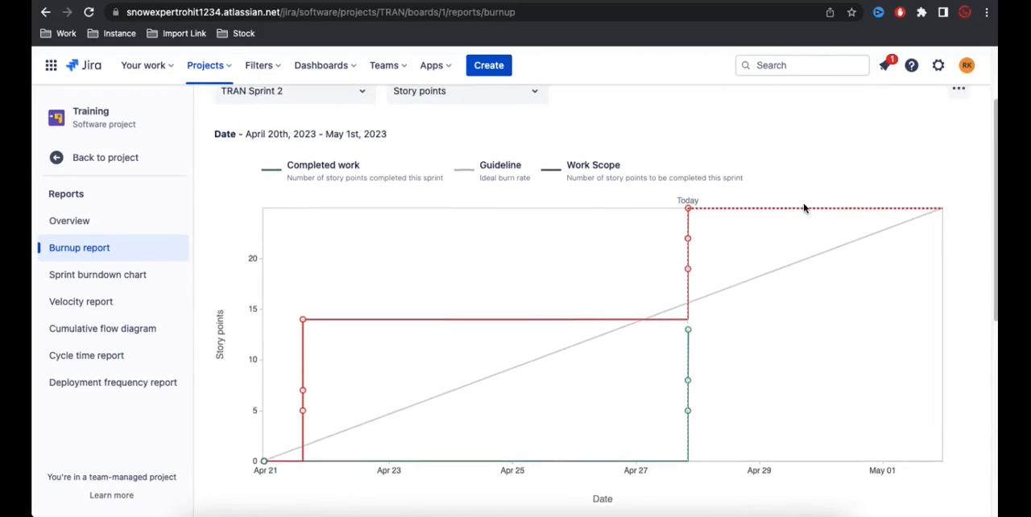
pyautogui.scroll(3, 803, 209)
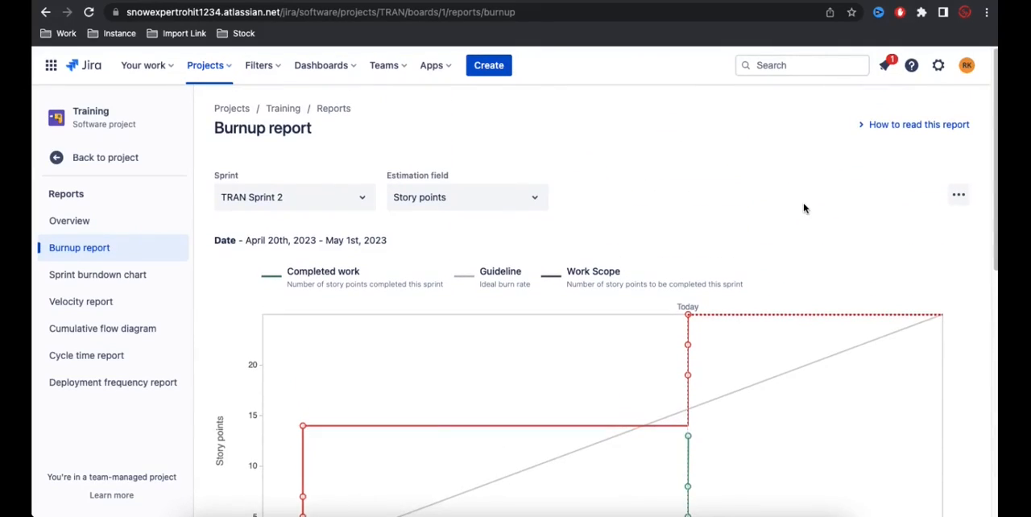
pyautogui.click(360, 200)
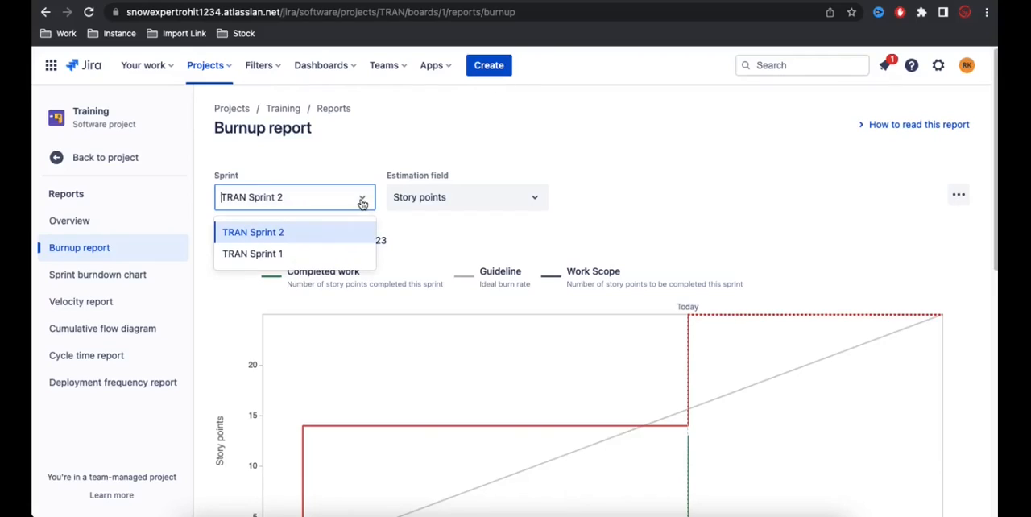
pyautogui.click(435, 235)
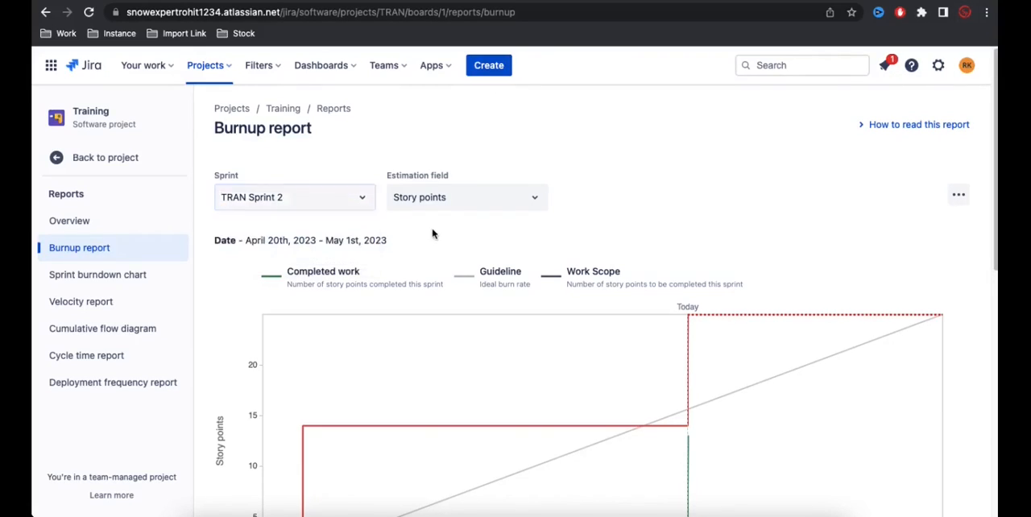
# Step: View the burnup report by issue count and by time, and set its estimation field back to story points
pyautogui.click(506, 202)
pyautogui.click(447, 255)
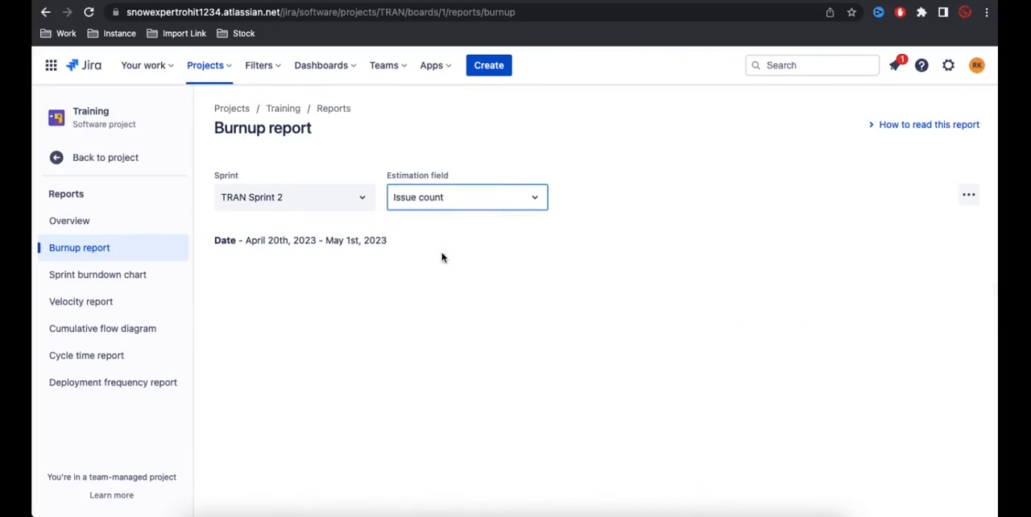
pyautogui.click(480, 203)
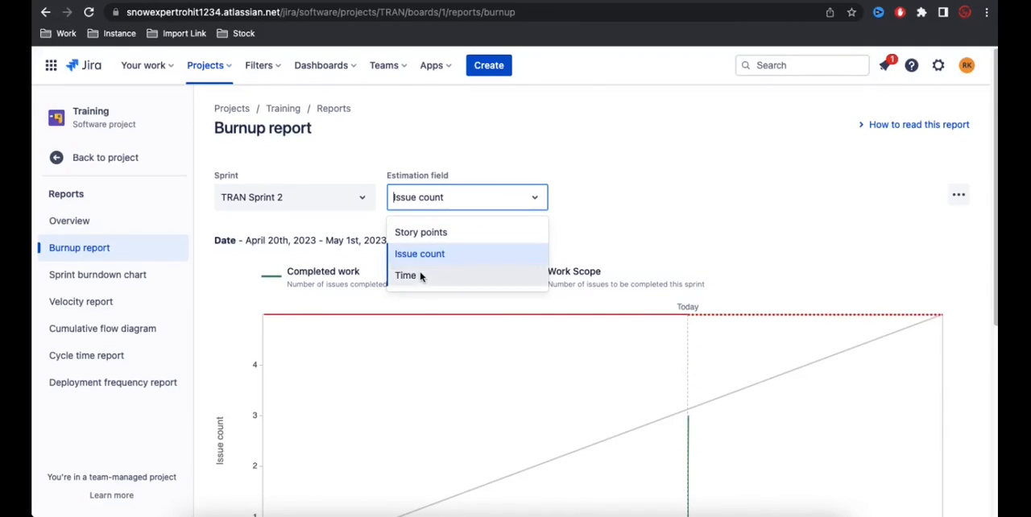
pyautogui.click(420, 276)
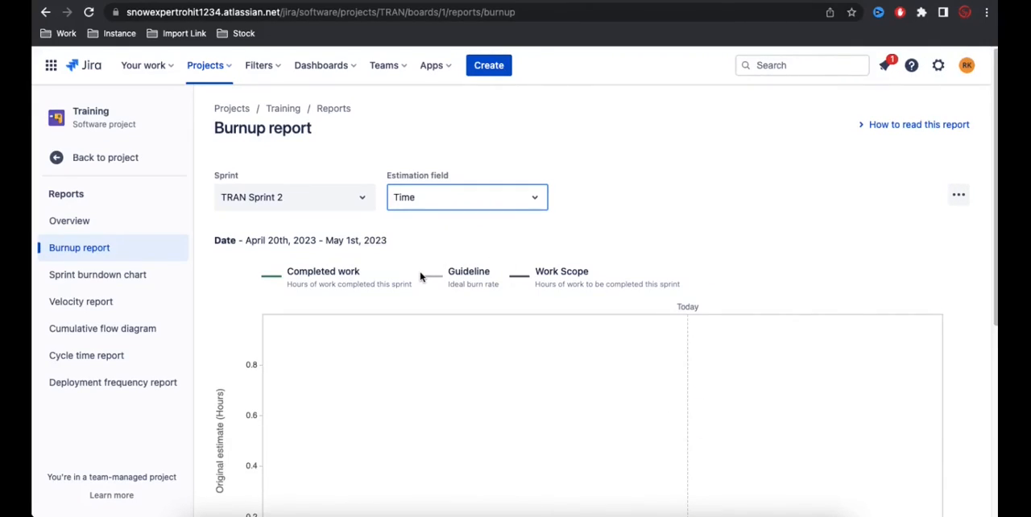
pyautogui.click(457, 211)
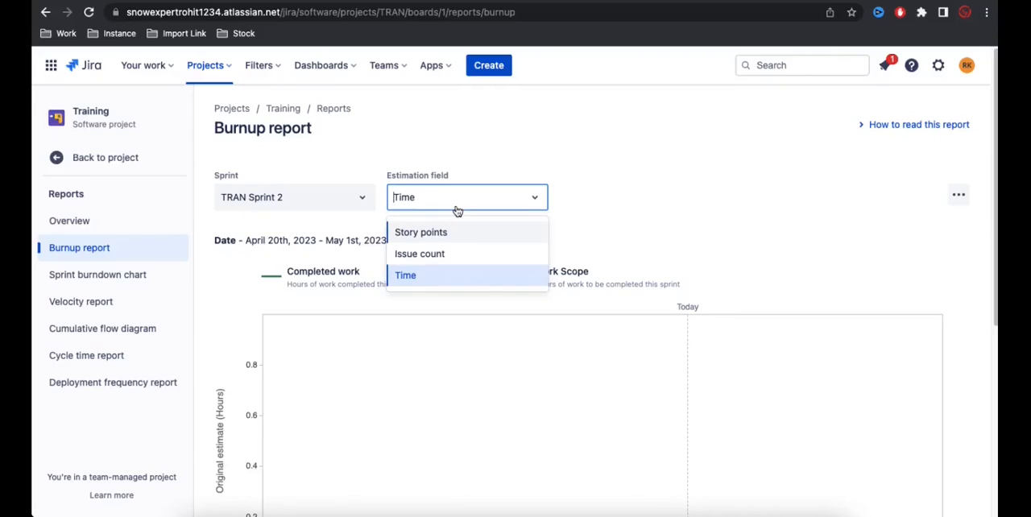
pyautogui.click(433, 233)
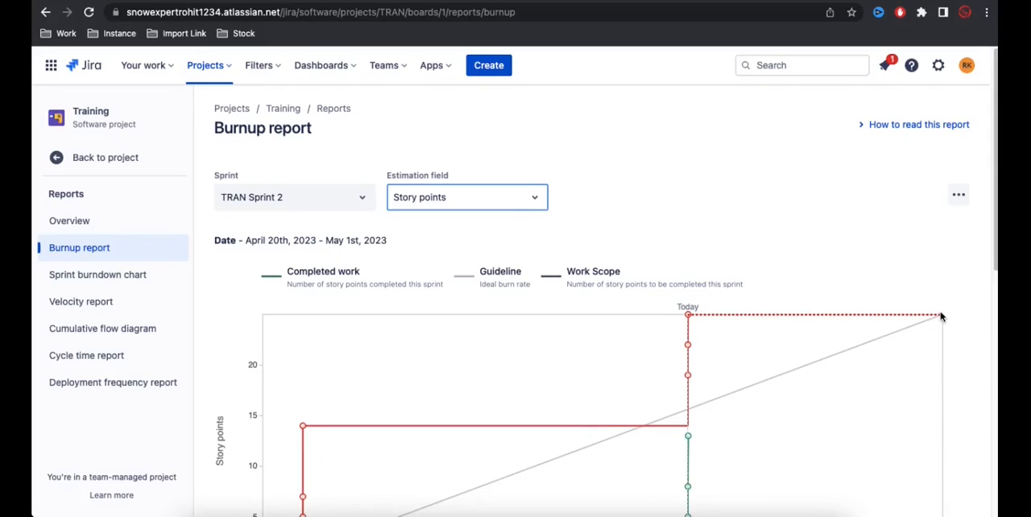
# Step: Examine the data points along the work scope and completed work lines of the TRAN Sprint 2 burnup chart
pyautogui.scroll(-3, 908, 237)
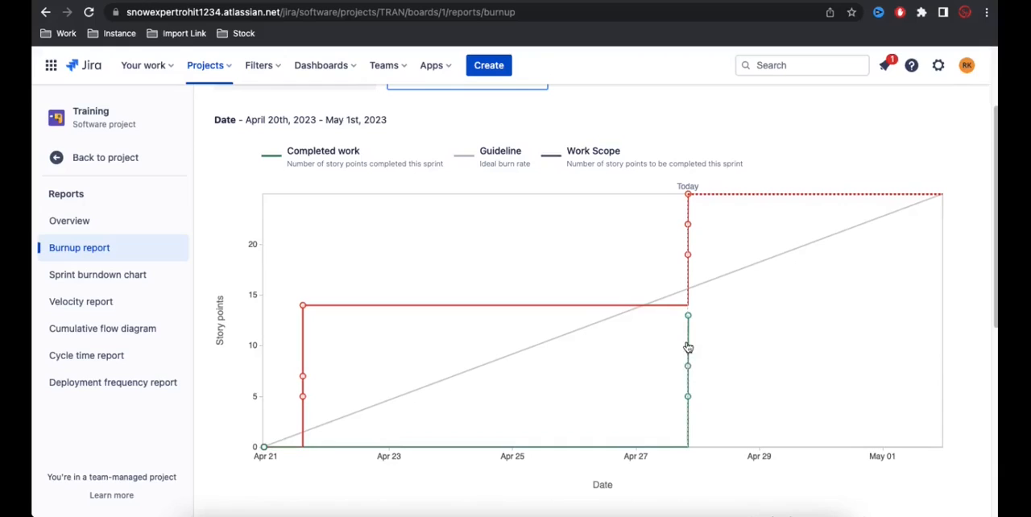
pyautogui.scroll(1, 595, 319)
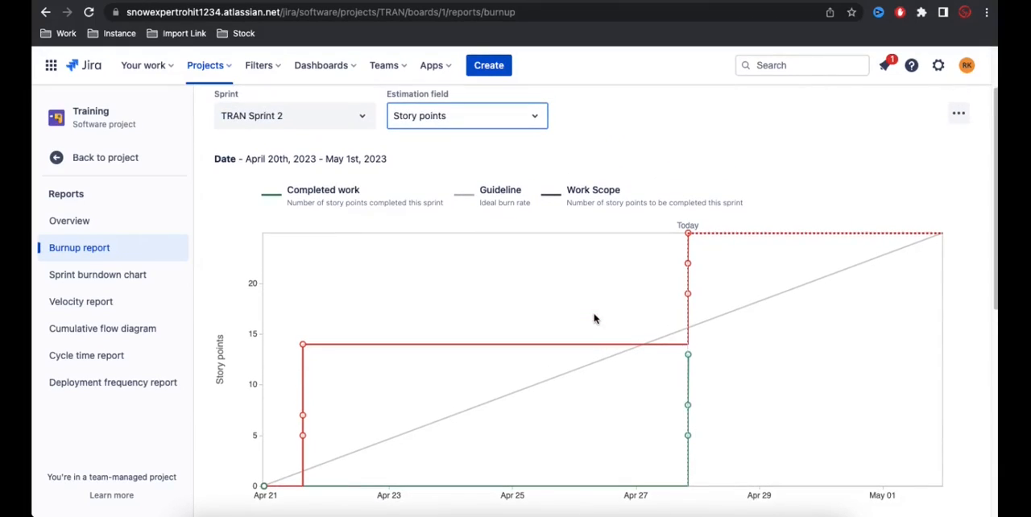
pyautogui.moveTo(304, 347)
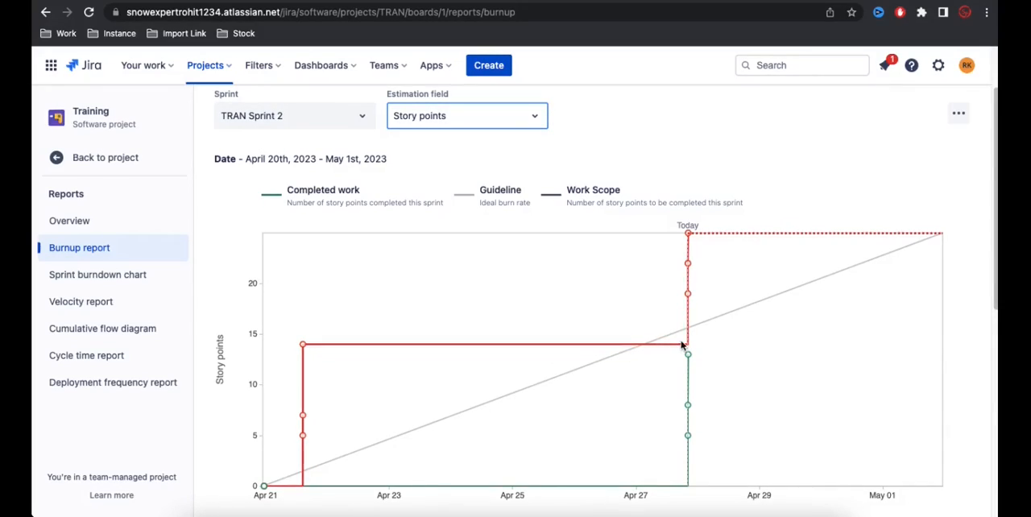
pyautogui.moveTo(685, 264)
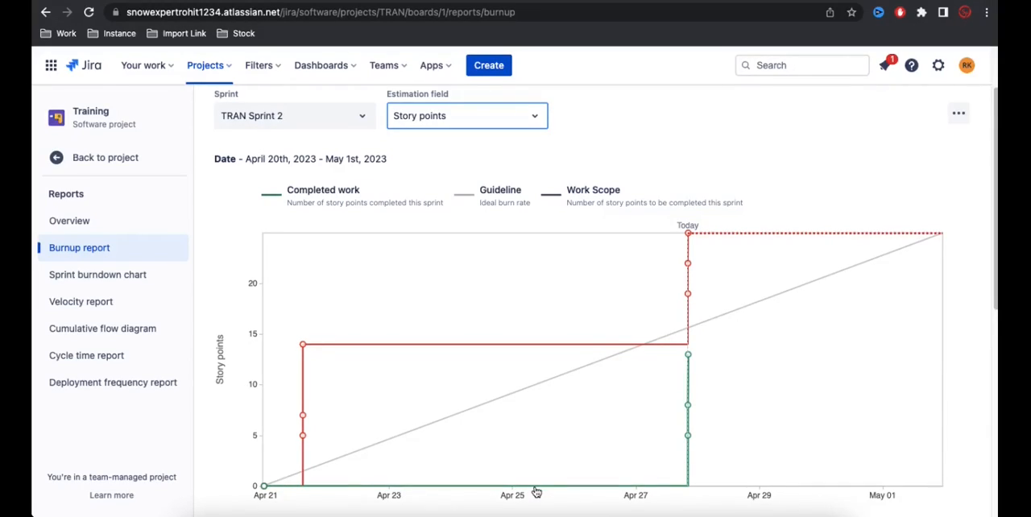
pyautogui.moveTo(688, 439)
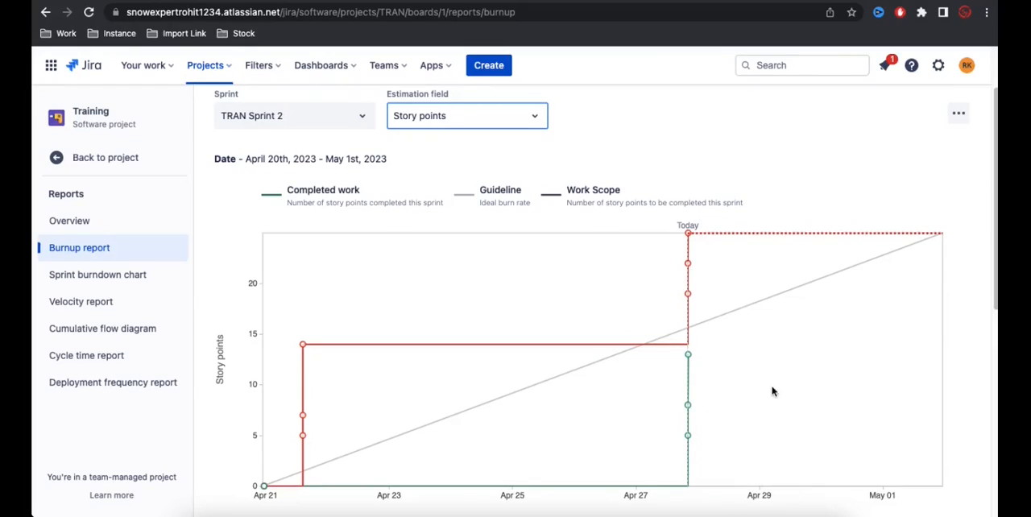
# Step: Compare the chart's work scope increases with the estimate updates listed in the event table below the burnup chart
pyautogui.scroll(-2, 773, 391)
pyautogui.scroll(-5, 768, 390)
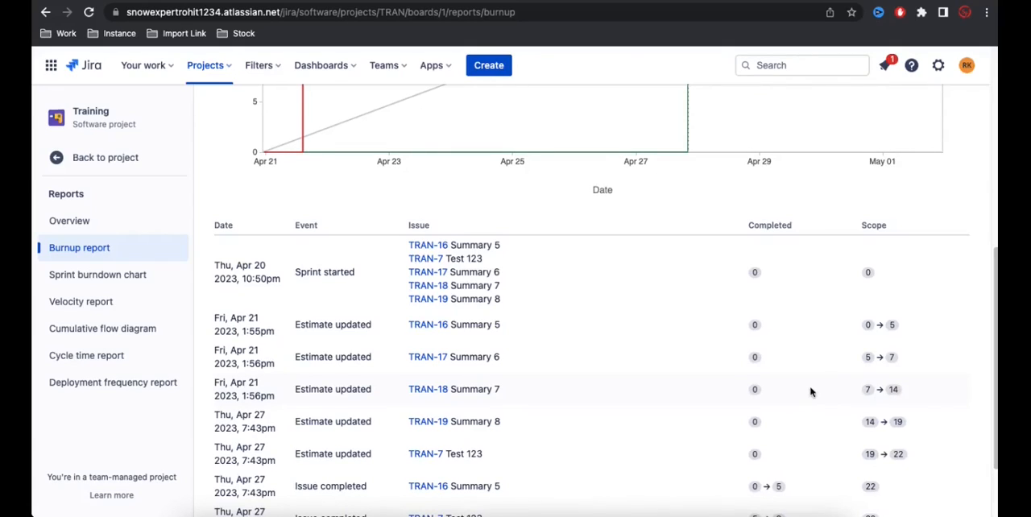
pyautogui.scroll(3, 725, 387)
pyautogui.moveTo(302, 269)
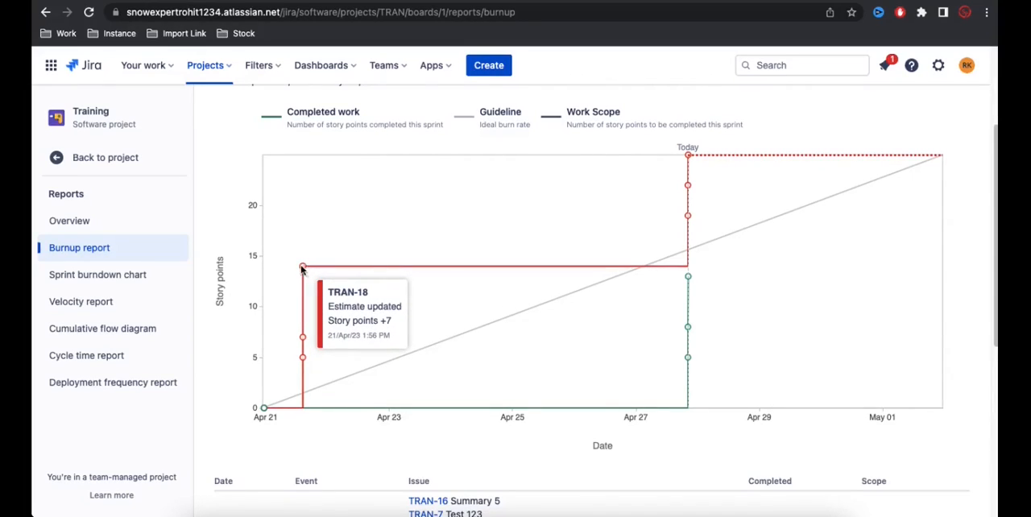
pyautogui.scroll(-5, 344, 326)
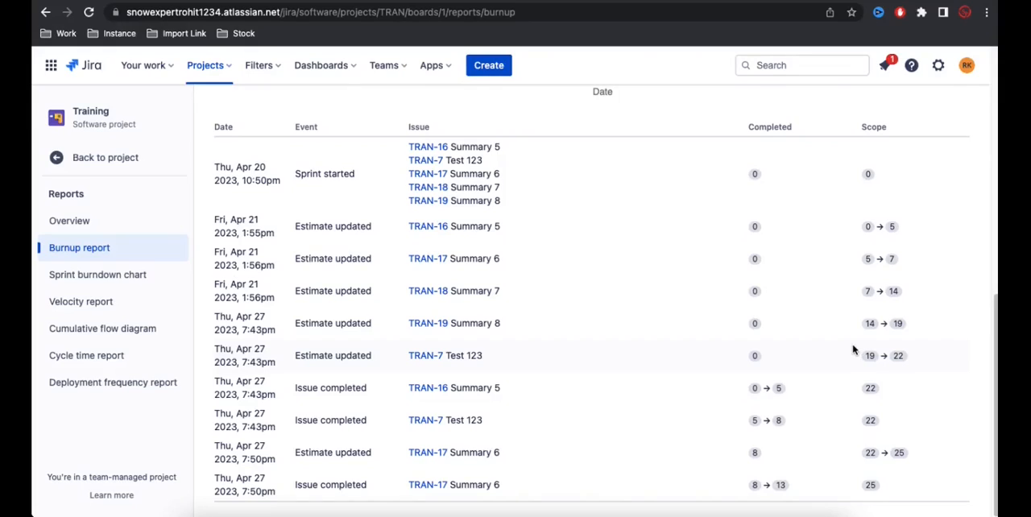
pyautogui.scroll(10, 694, 316)
pyautogui.moveTo(688, 317)
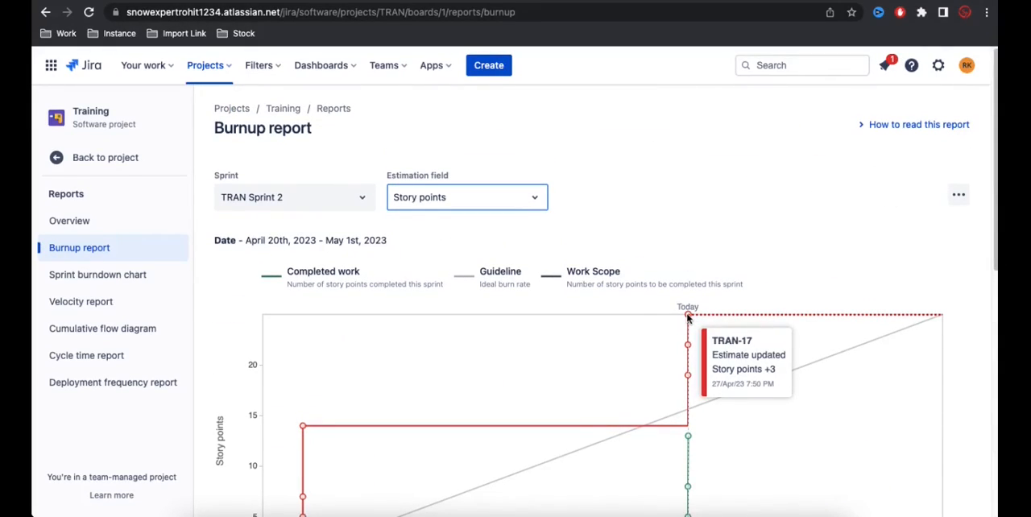
pyautogui.scroll(-10, 459, 355)
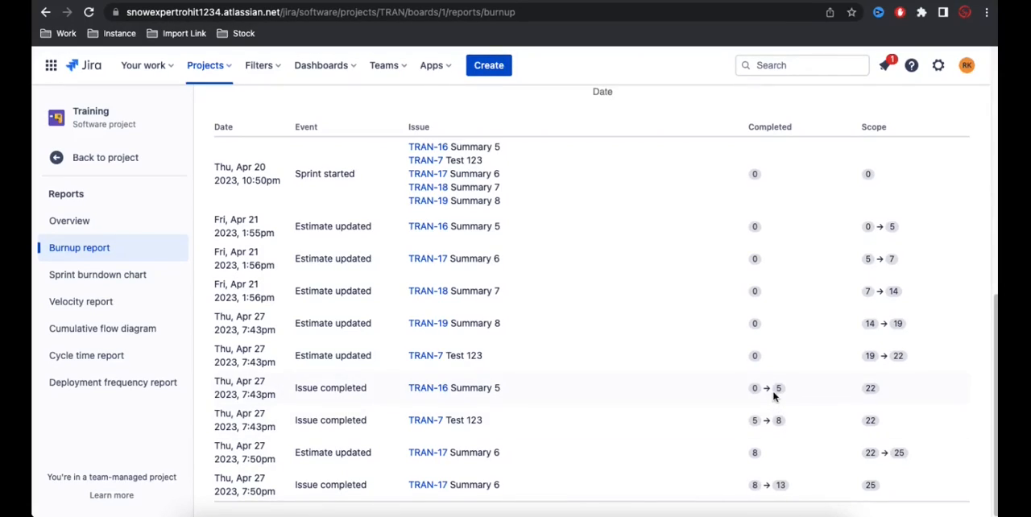
# Step: Compare the completed work line of the burnup chart with the issue completions in the event table
pyautogui.scroll(6, 773, 396)
pyautogui.scroll(-1, 708, 435)
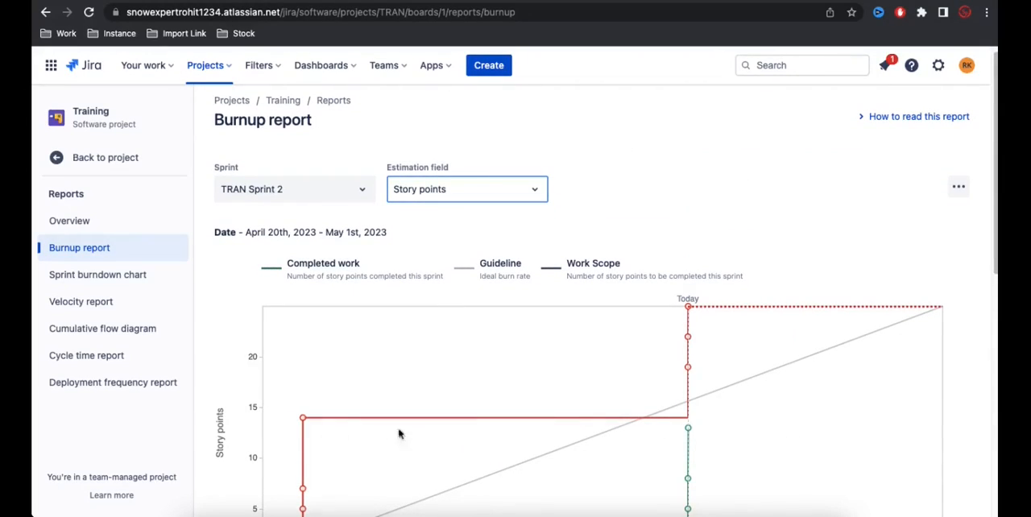
pyautogui.scroll(-1, 704, 476)
pyautogui.scroll(-2, 693, 402)
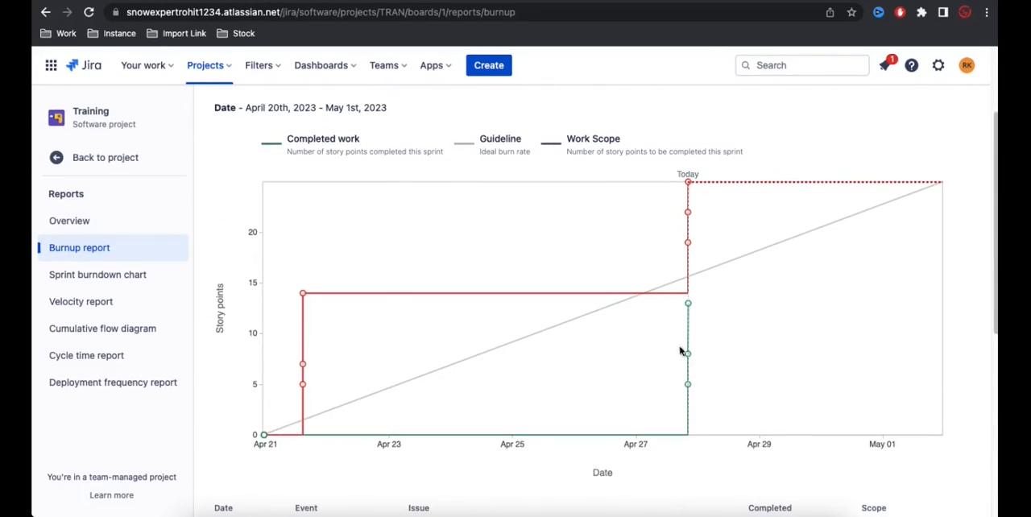
pyautogui.scroll(-5, 693, 362)
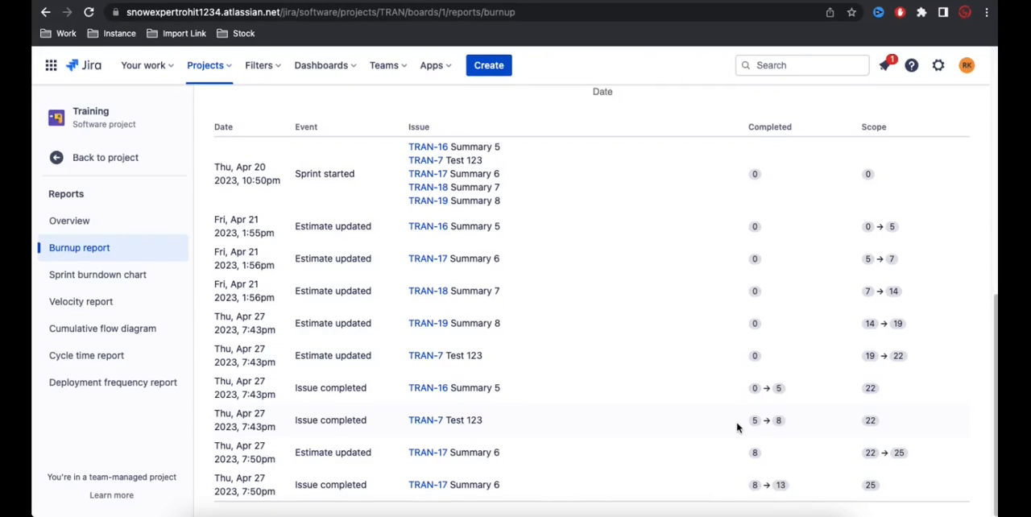
pyautogui.scroll(1, 736, 426)
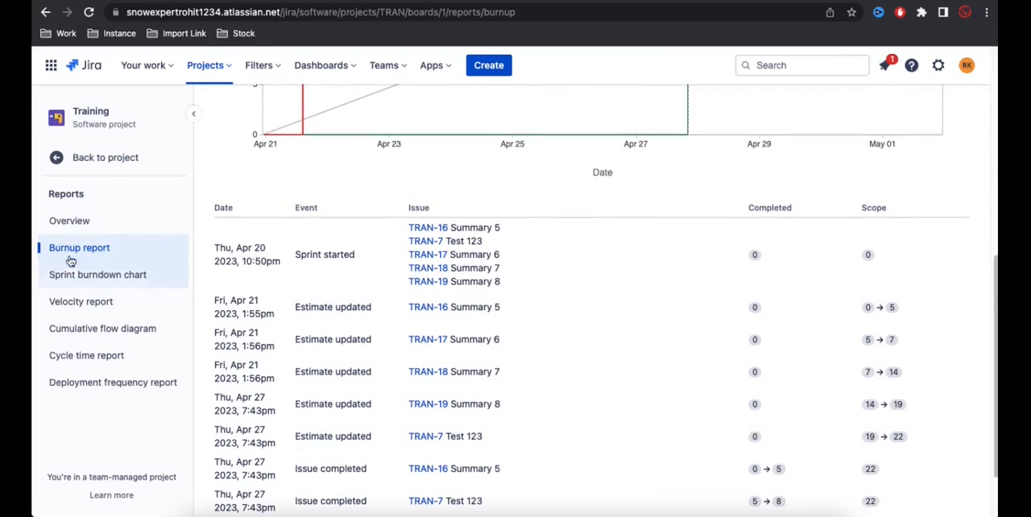
# Step: View the Training project's Cumulative flow diagram from the reports overview, and examine its Sprint burndown chart
pyautogui.click(81, 226)
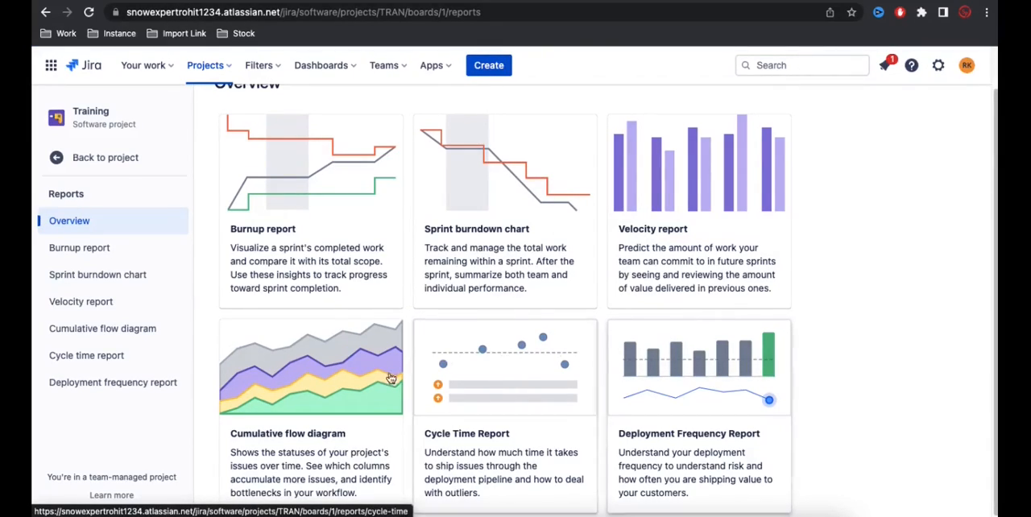
pyautogui.click(337, 383)
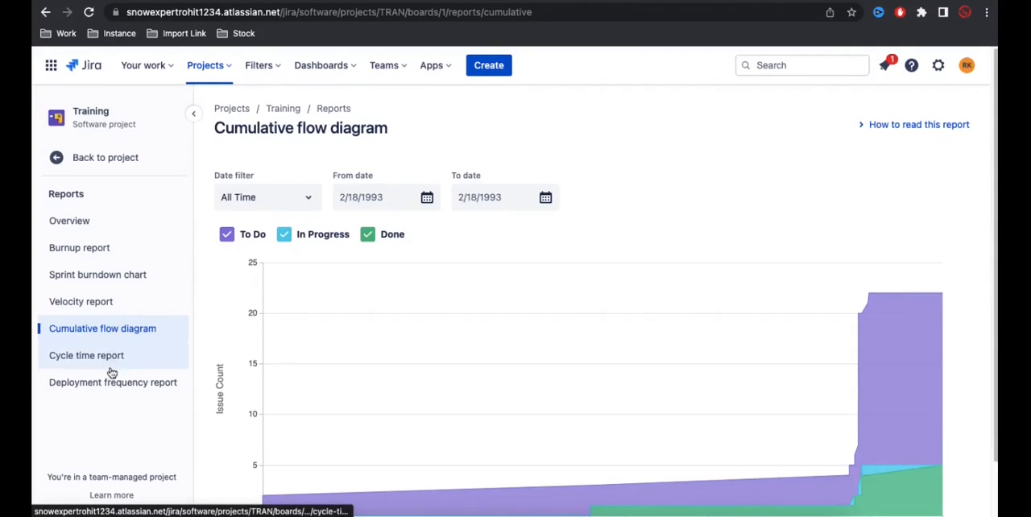
pyautogui.click(108, 284)
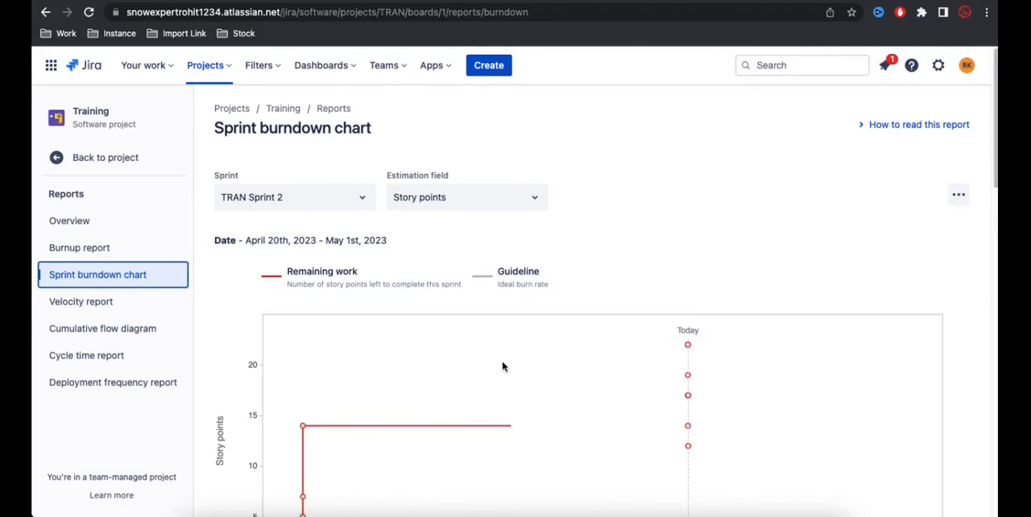
pyautogui.scroll(-3, 503, 367)
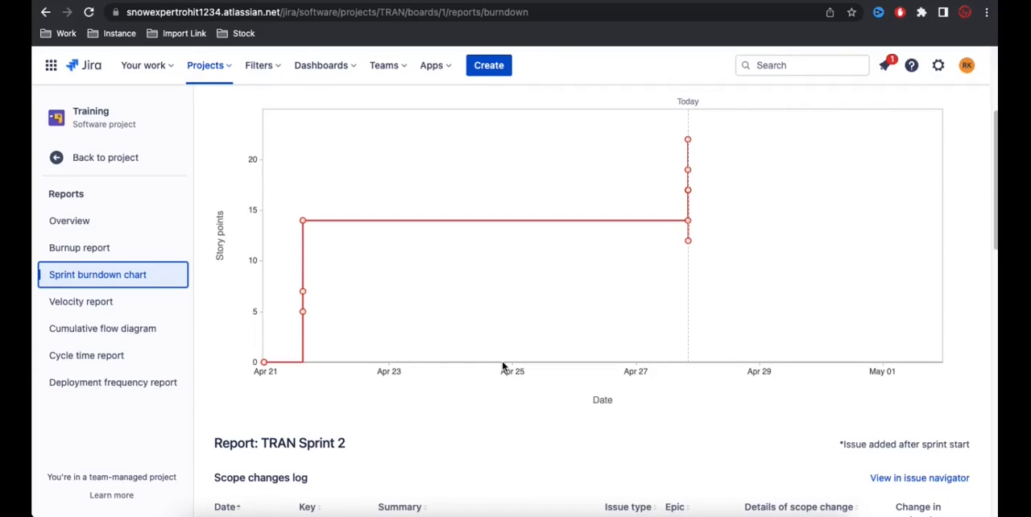
# Step: Return to the Training project's reports overview and review the report types offered there
pyautogui.click(108, 223)
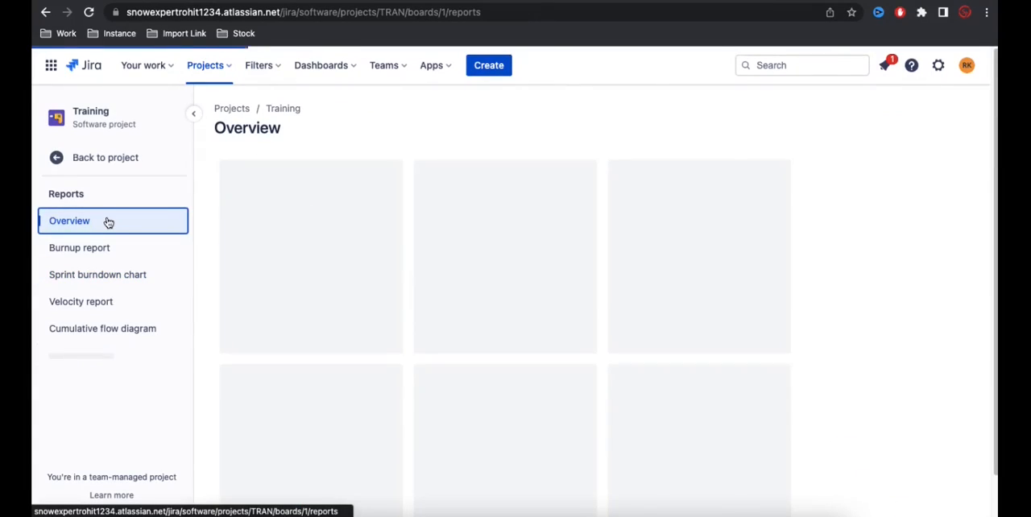
pyautogui.scroll(-1, 632, 322)
pyautogui.scroll(1, 633, 322)
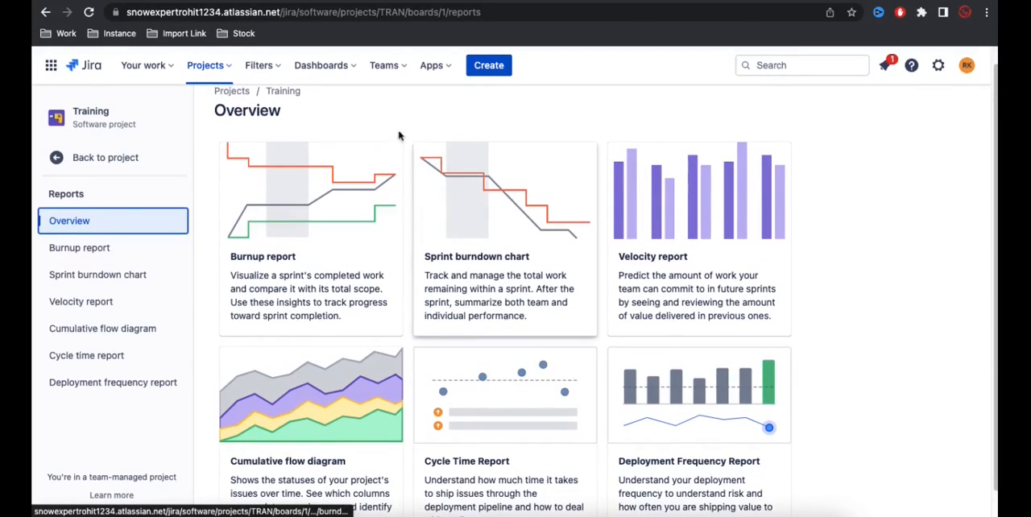
# Step: Open the Demo Scrum project from the list of all projects and show its reports
pyautogui.click(213, 72)
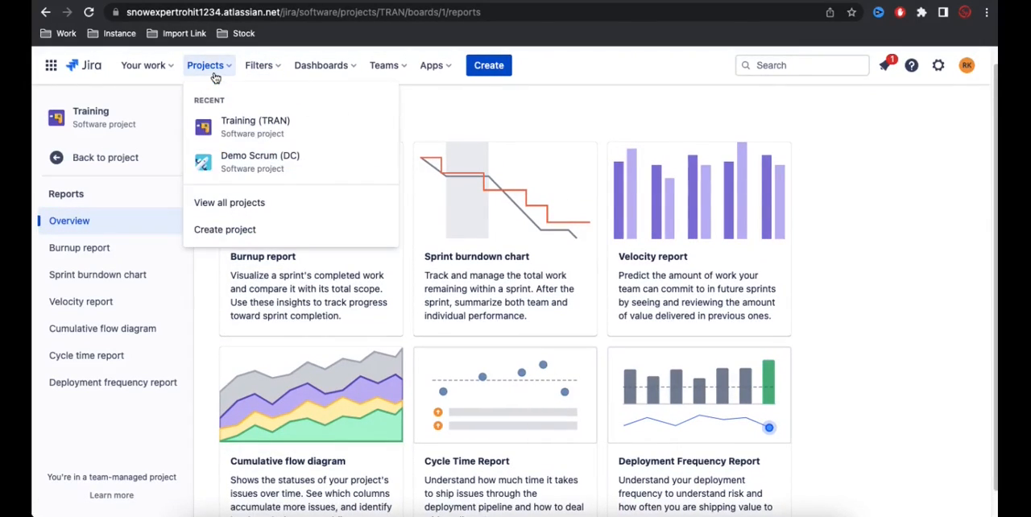
pyautogui.click(242, 203)
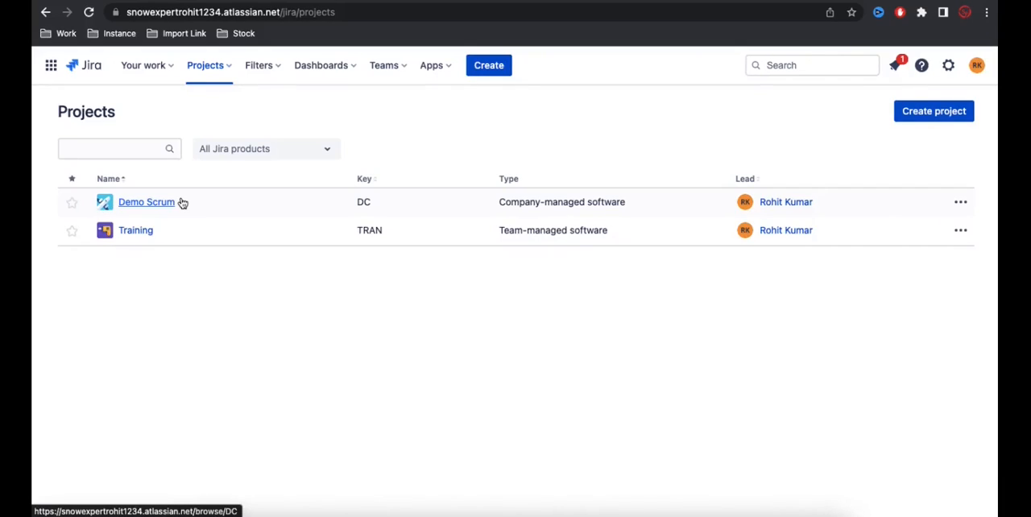
pyautogui.click(147, 202)
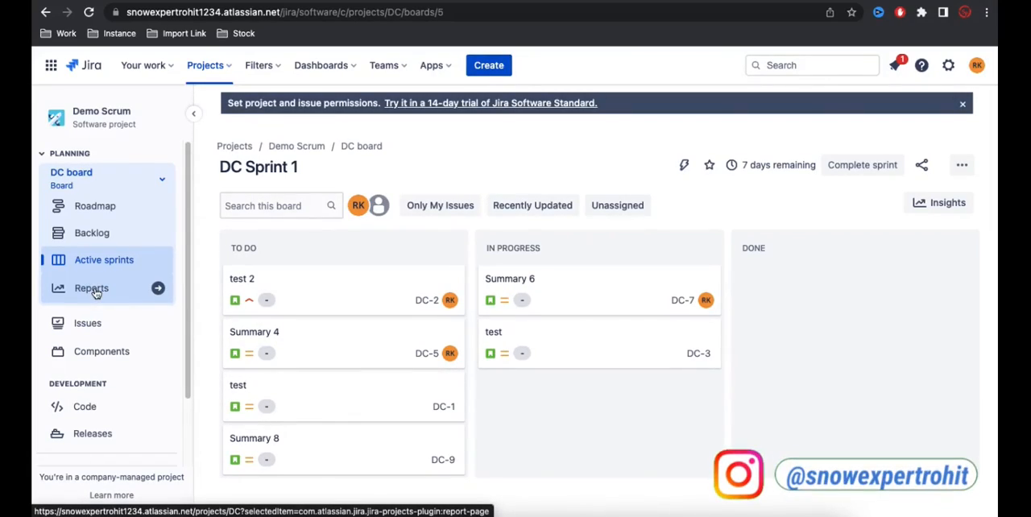
pyautogui.click(94, 288)
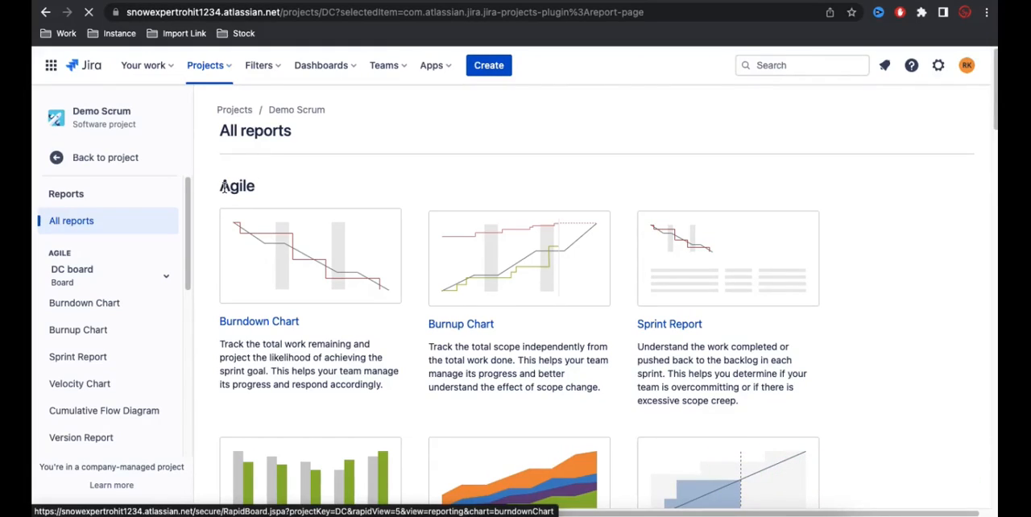
# Step: Review the report types and descriptions on the Demo Scrum project's All reports page, including the Agile reports
pyautogui.scroll(-10, 451, 265)
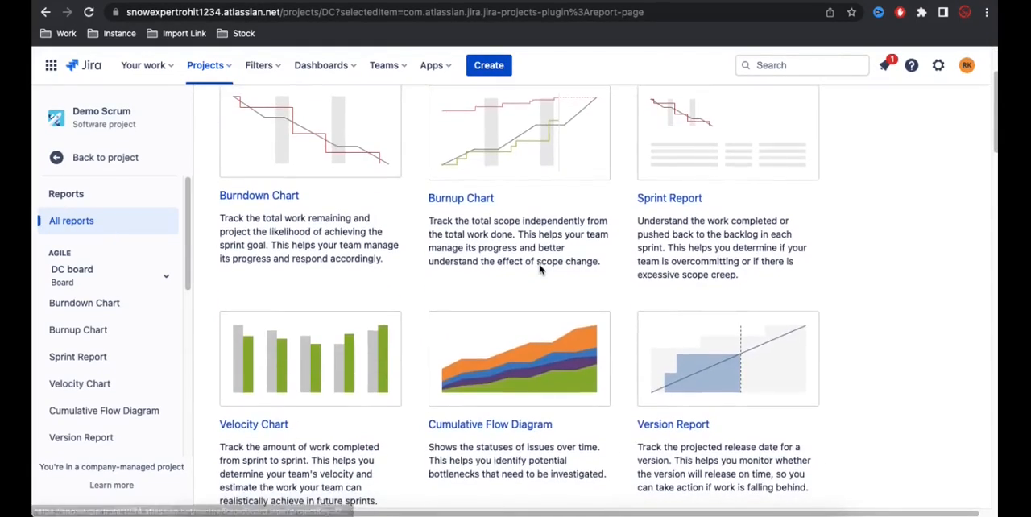
pyautogui.scroll(-15, 539, 270)
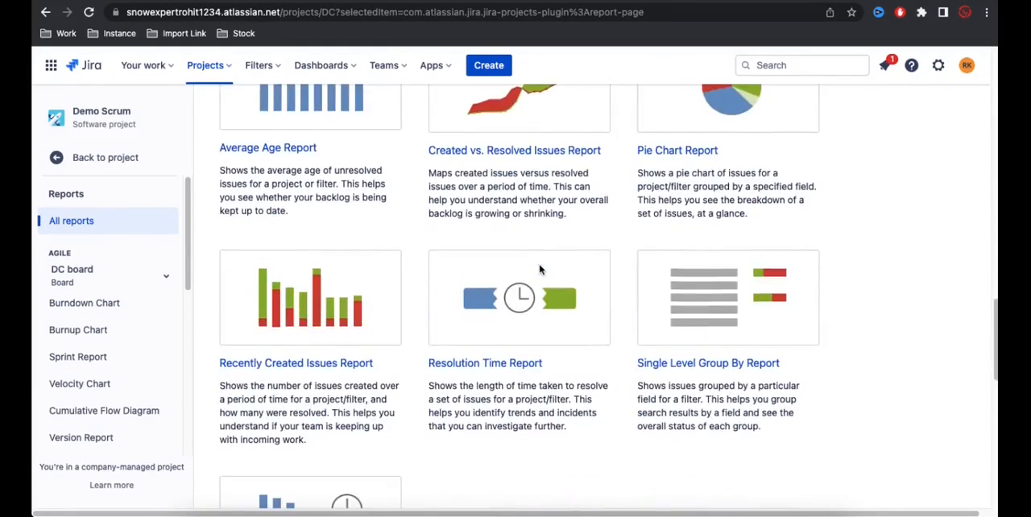
pyautogui.scroll(-12, 539, 269)
pyautogui.scroll(10, 540, 270)
pyautogui.scroll(15, 539, 270)
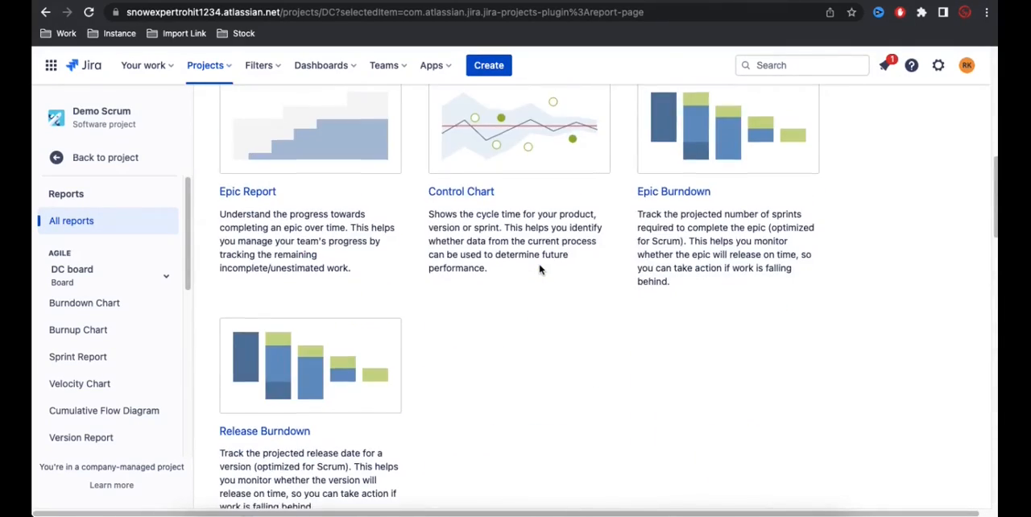
pyautogui.scroll(3, 539, 270)
pyautogui.scroll(3, 539, 270)
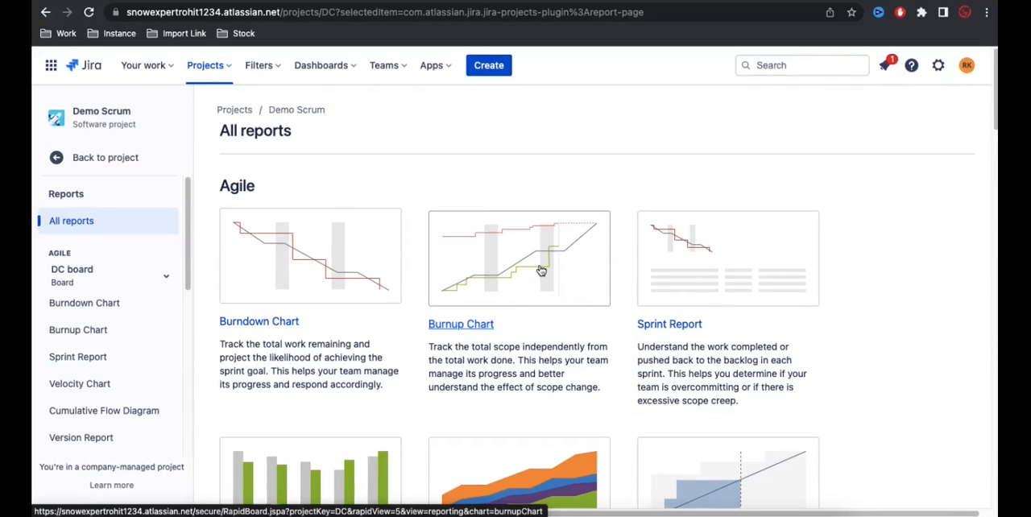
pyautogui.scroll(-5, 541, 271)
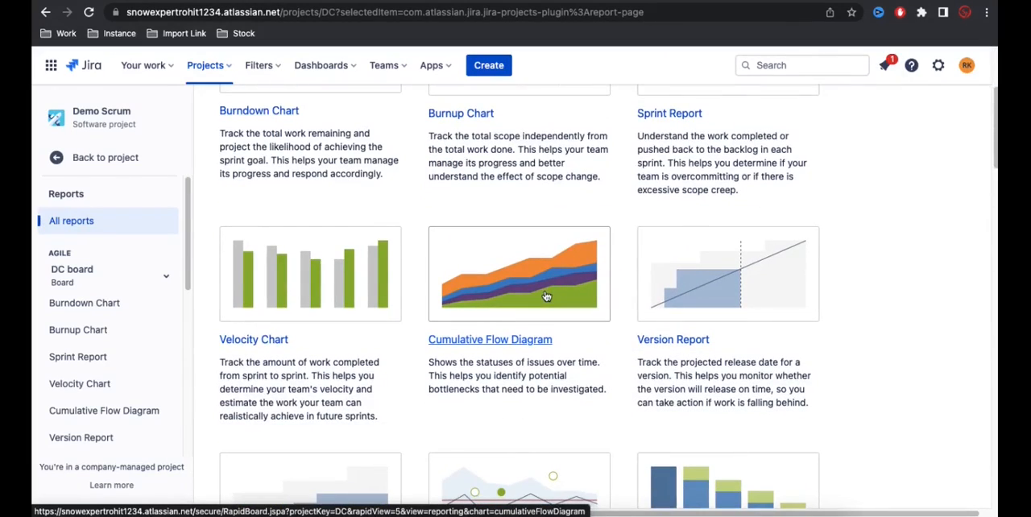
pyautogui.scroll(-1, 545, 295)
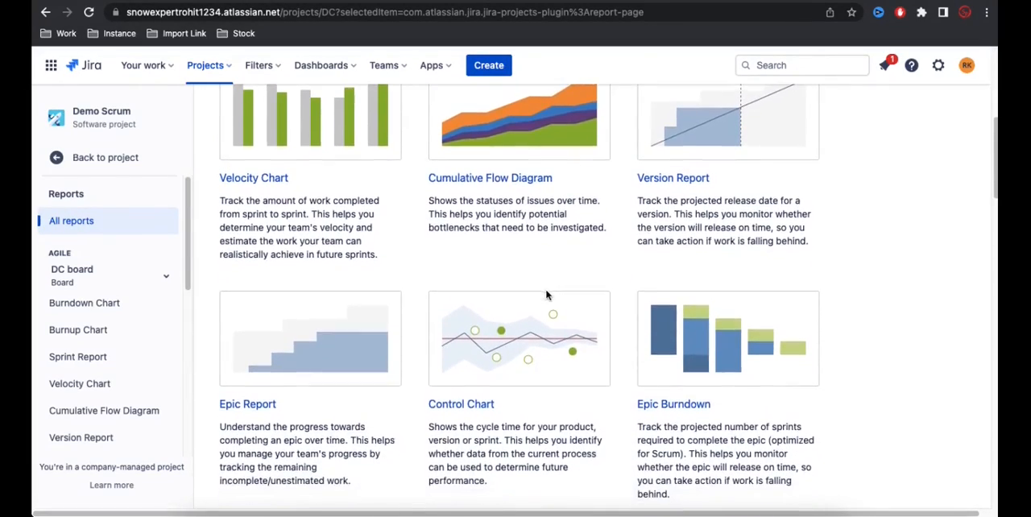
# Step: Look through the Agile reports on the Demo Scrum project's All reports page and open the Epic Report
pyautogui.scroll(7, 472, 265)
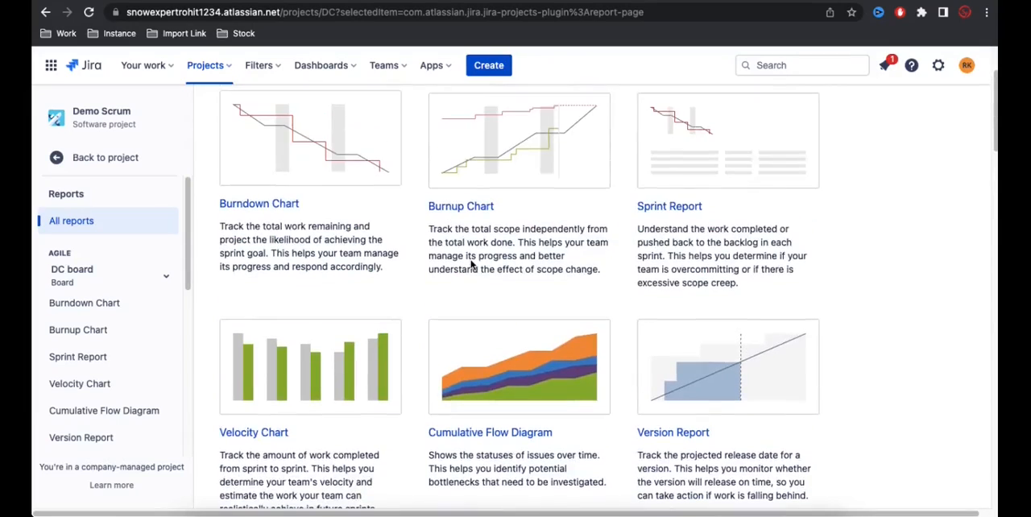
pyautogui.scroll(-3, 492, 274)
pyautogui.scroll(-8, 513, 281)
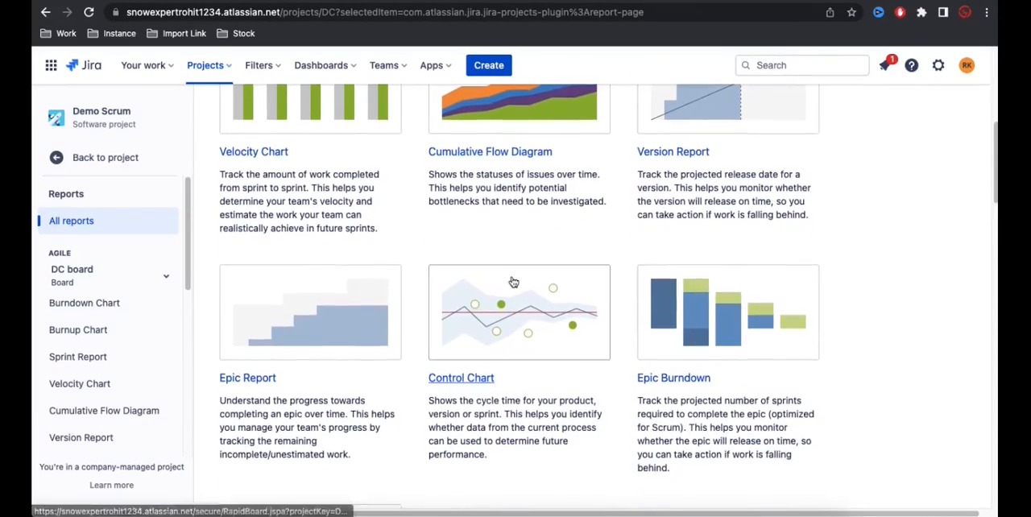
pyautogui.scroll(-2, 513, 285)
pyautogui.scroll(4, 516, 351)
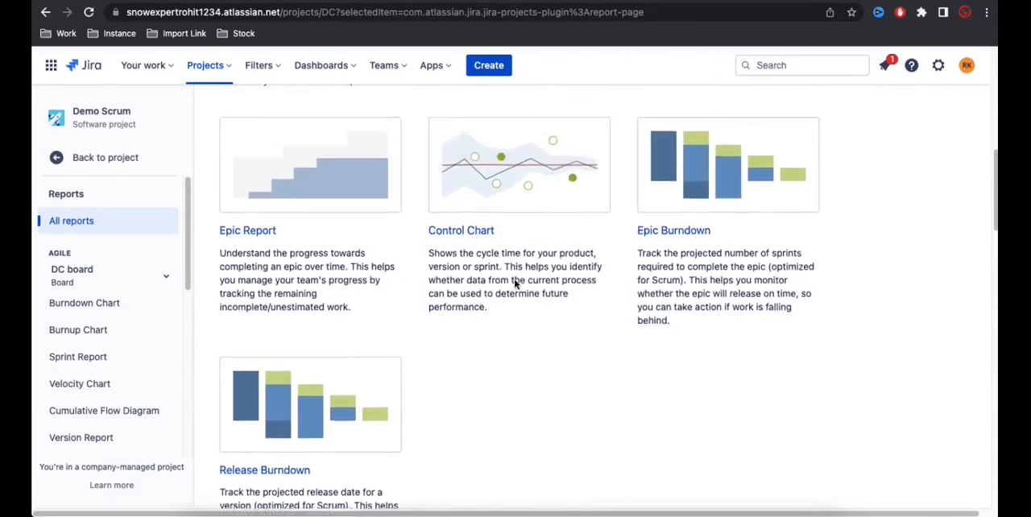
pyautogui.click(387, 295)
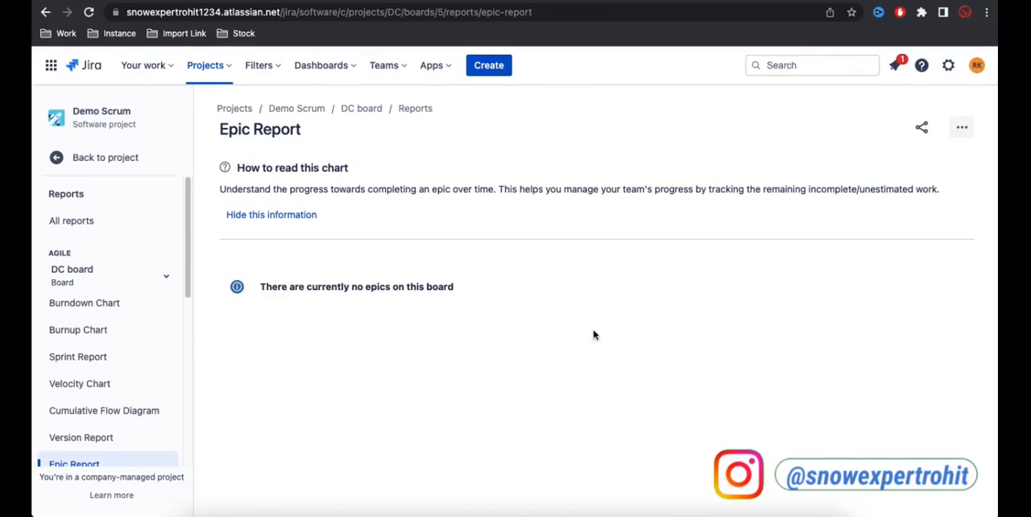
# Step: Open the DC board's Sprint Report and examine the story points chart for DC Sprint 1
pyautogui.scroll(-3, 120, 400)
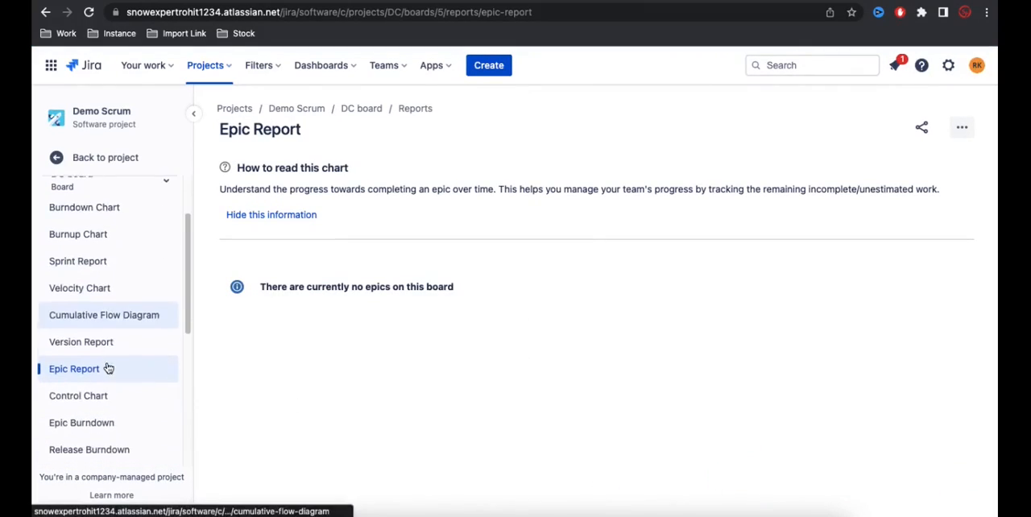
pyautogui.click(92, 275)
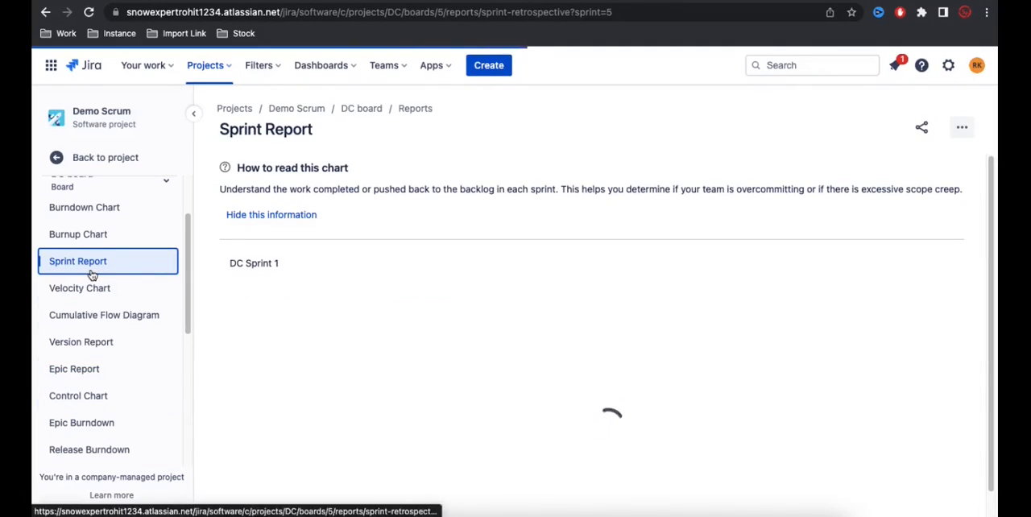
pyautogui.scroll(-3, 563, 340)
pyautogui.scroll(1, 532, 319)
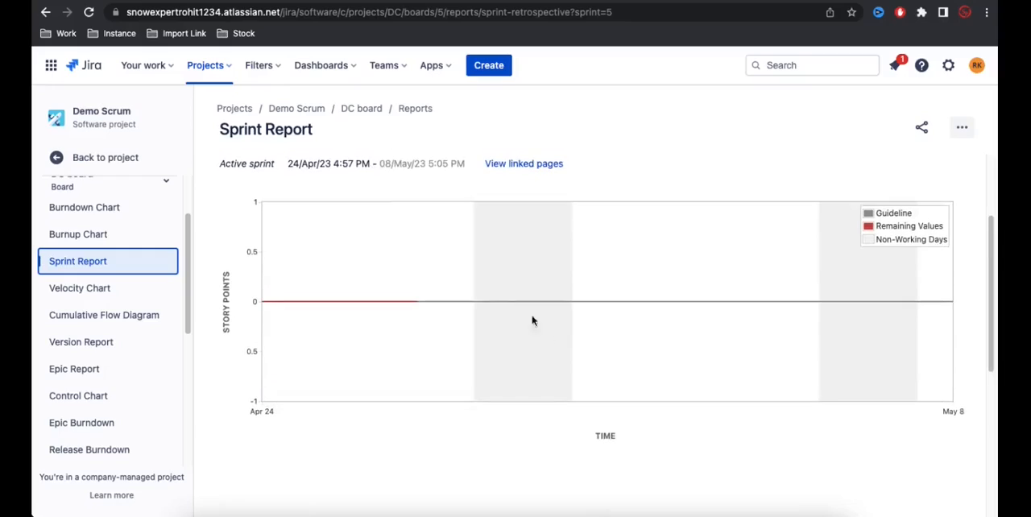
# Step: View the DC board's Velocity Chart and Version Report, and browse the remaining reports down to the Forecast & Management group
pyautogui.click(105, 300)
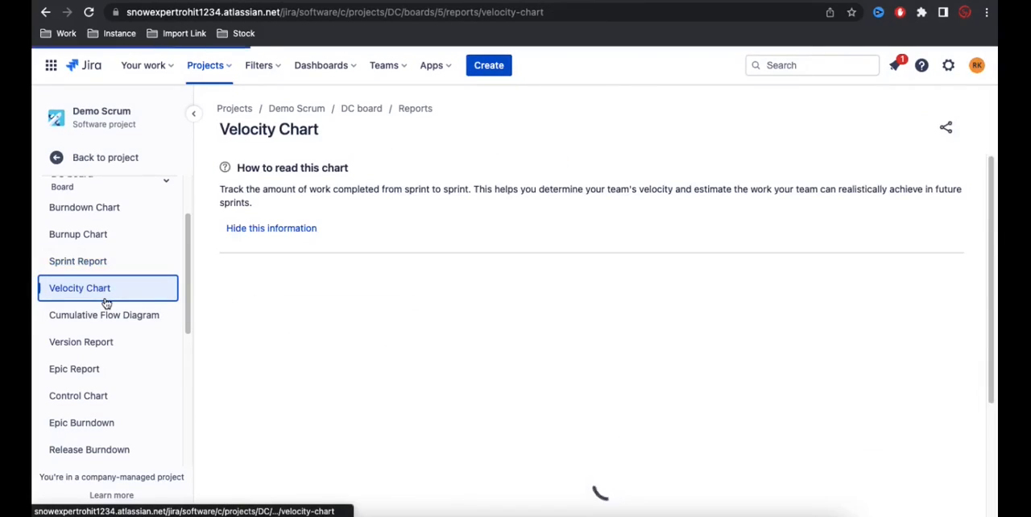
pyautogui.click(100, 344)
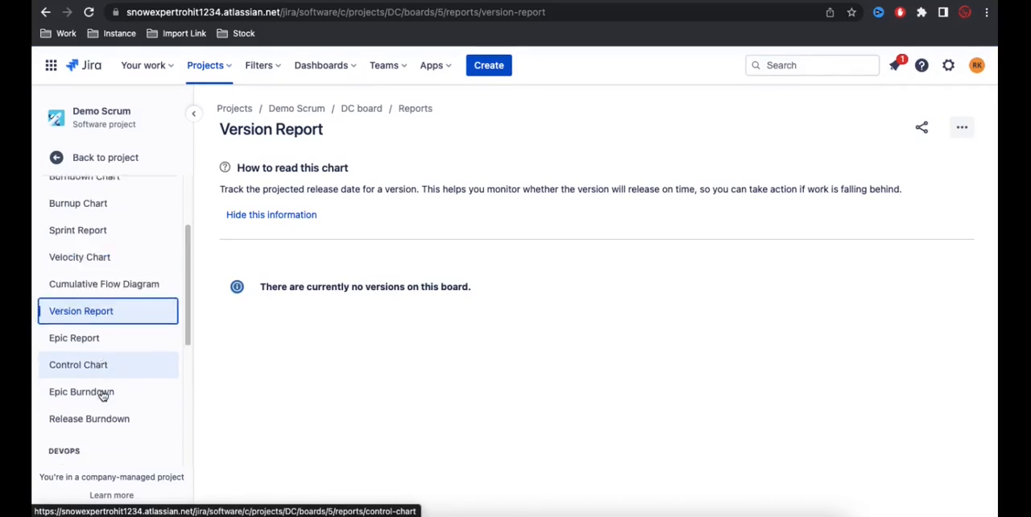
pyautogui.scroll(-5, 103, 395)
pyautogui.scroll(-4, 102, 395)
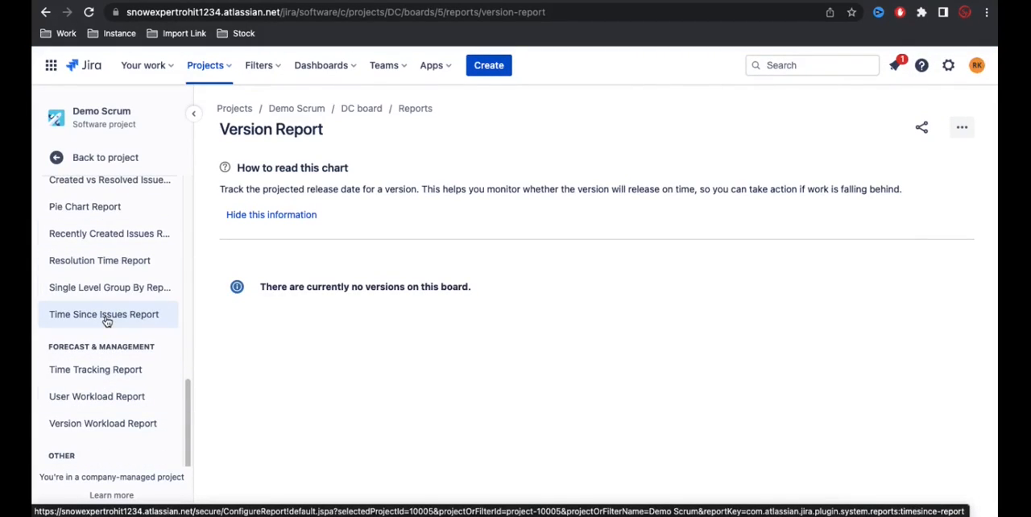